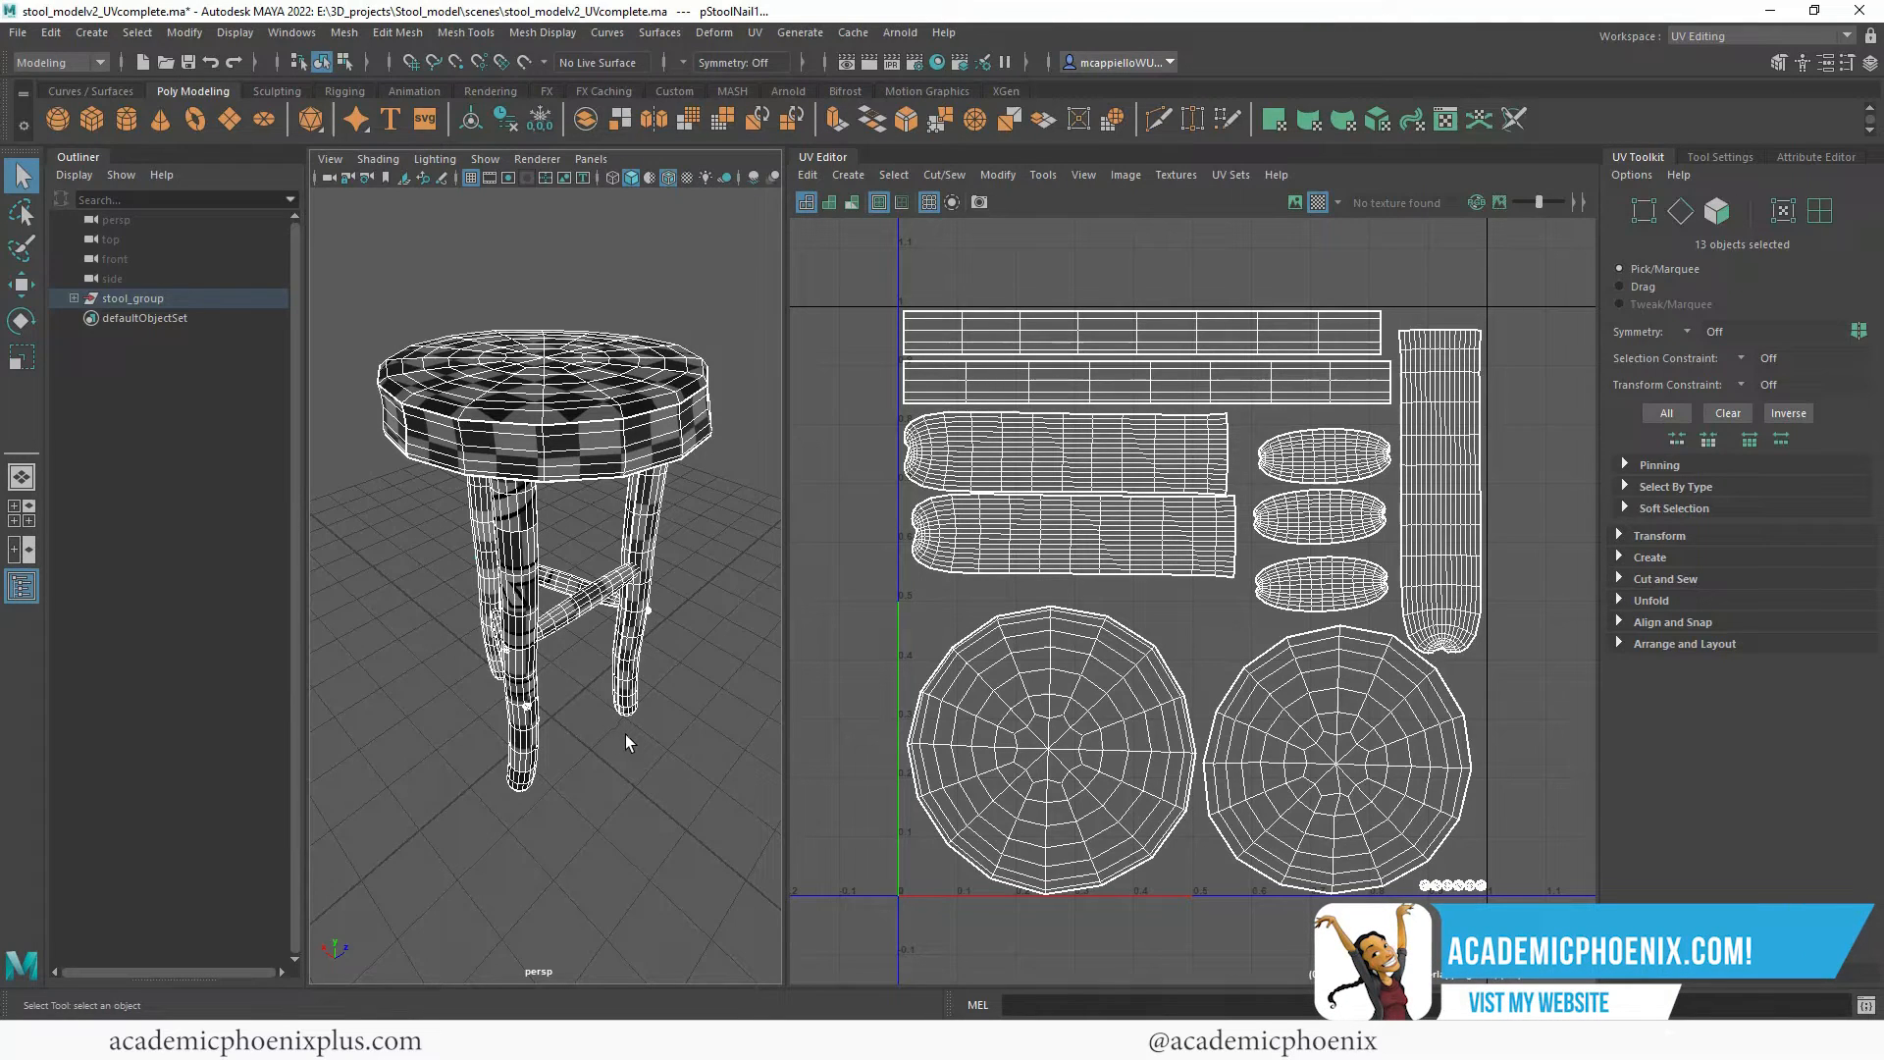
pyautogui.keyDown('alt'); pyautogui.moveTo(634, 722); pyautogui.dragTo(656, 417); pyautogui.keyUp('alt')
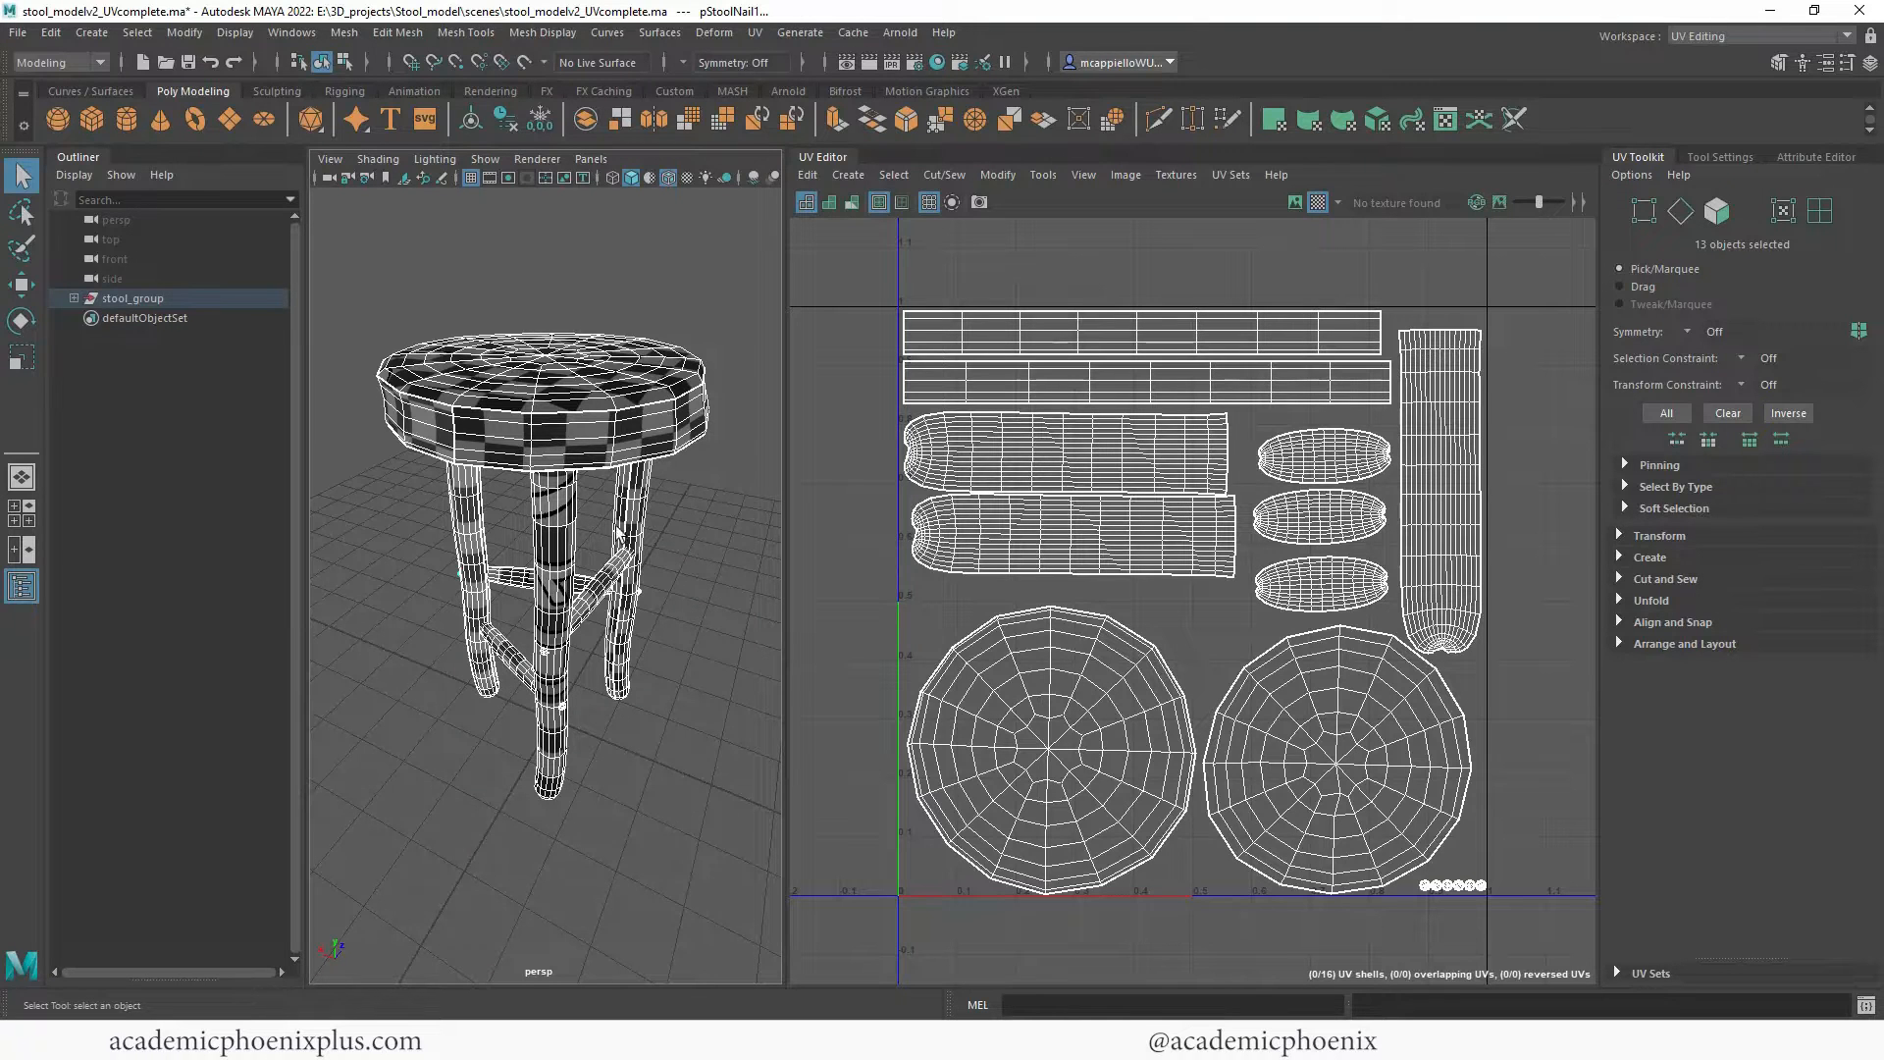
pyautogui.keyDown('alt'); pyautogui.moveTo(629, 673); pyautogui.dragTo(606, 672); pyautogui.keyUp('alt')
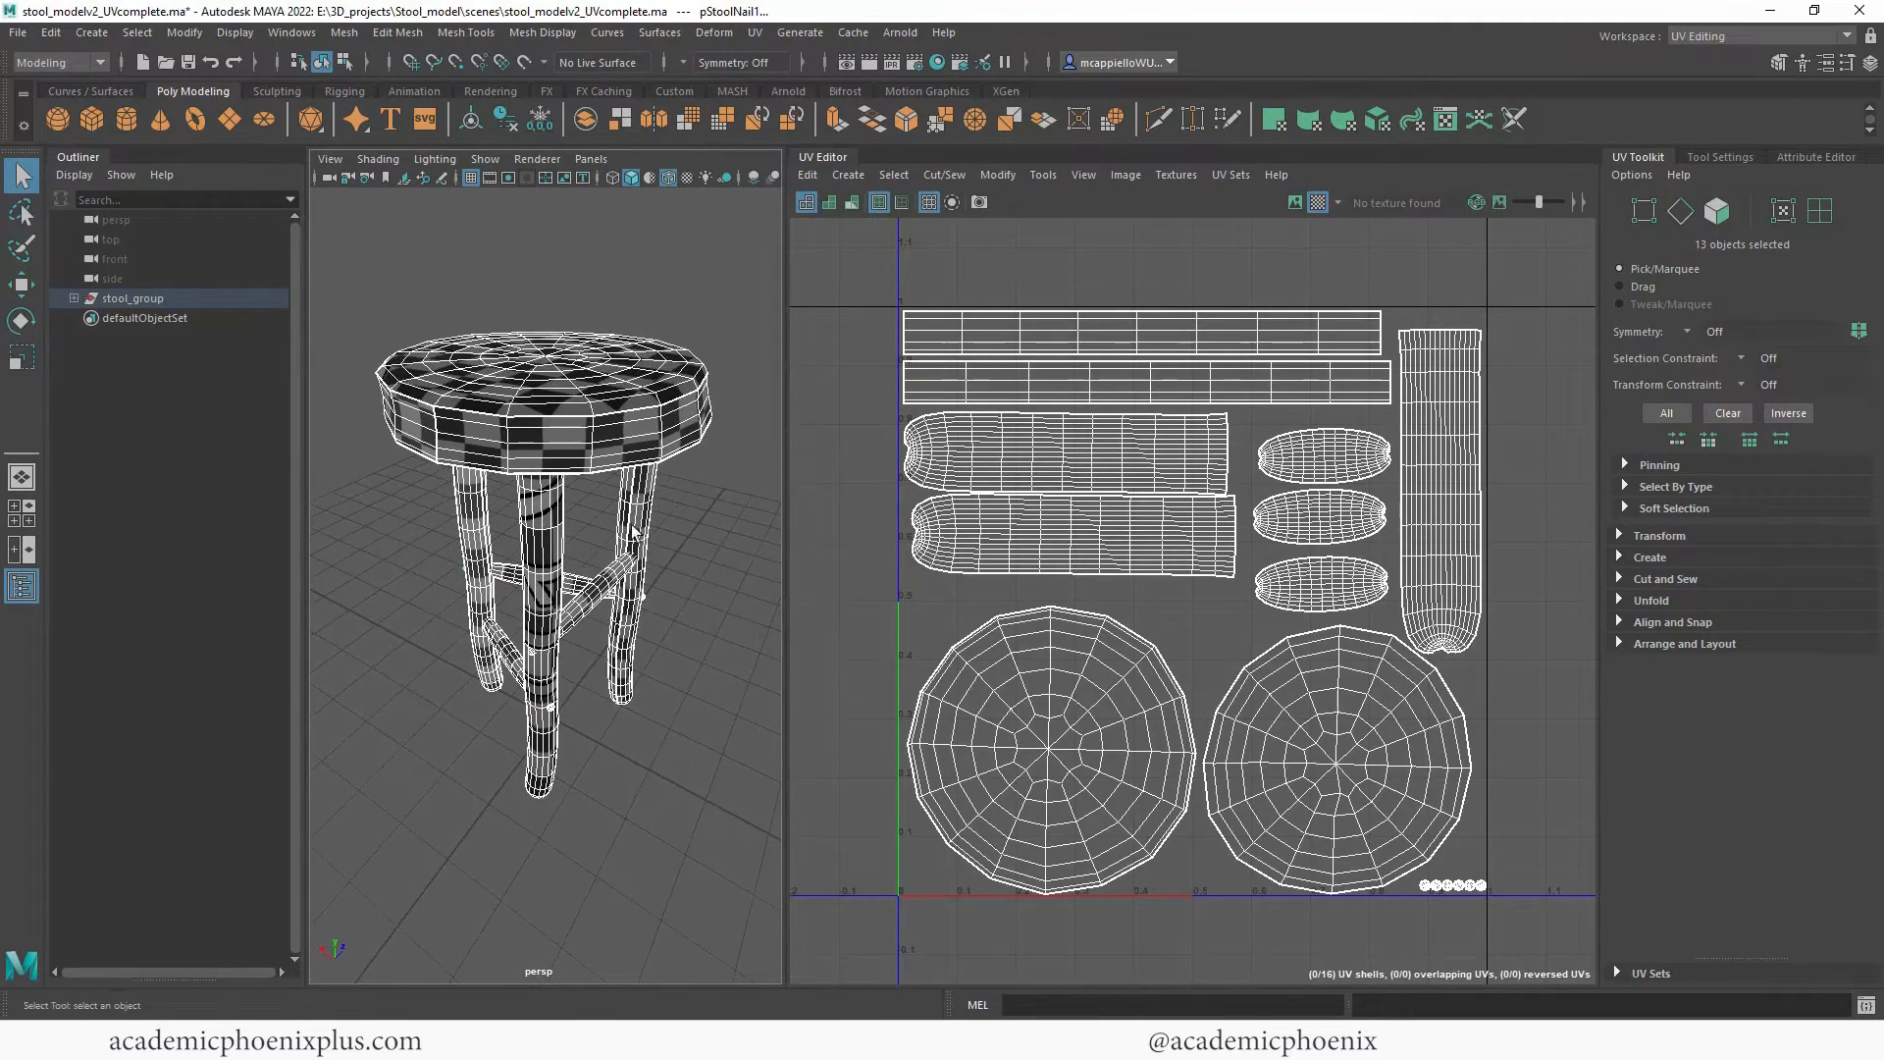
pyautogui.keyDown('alt'); pyautogui.moveTo(663, 471); pyautogui.dragTo(644, 532); pyautogui.keyUp('alt')
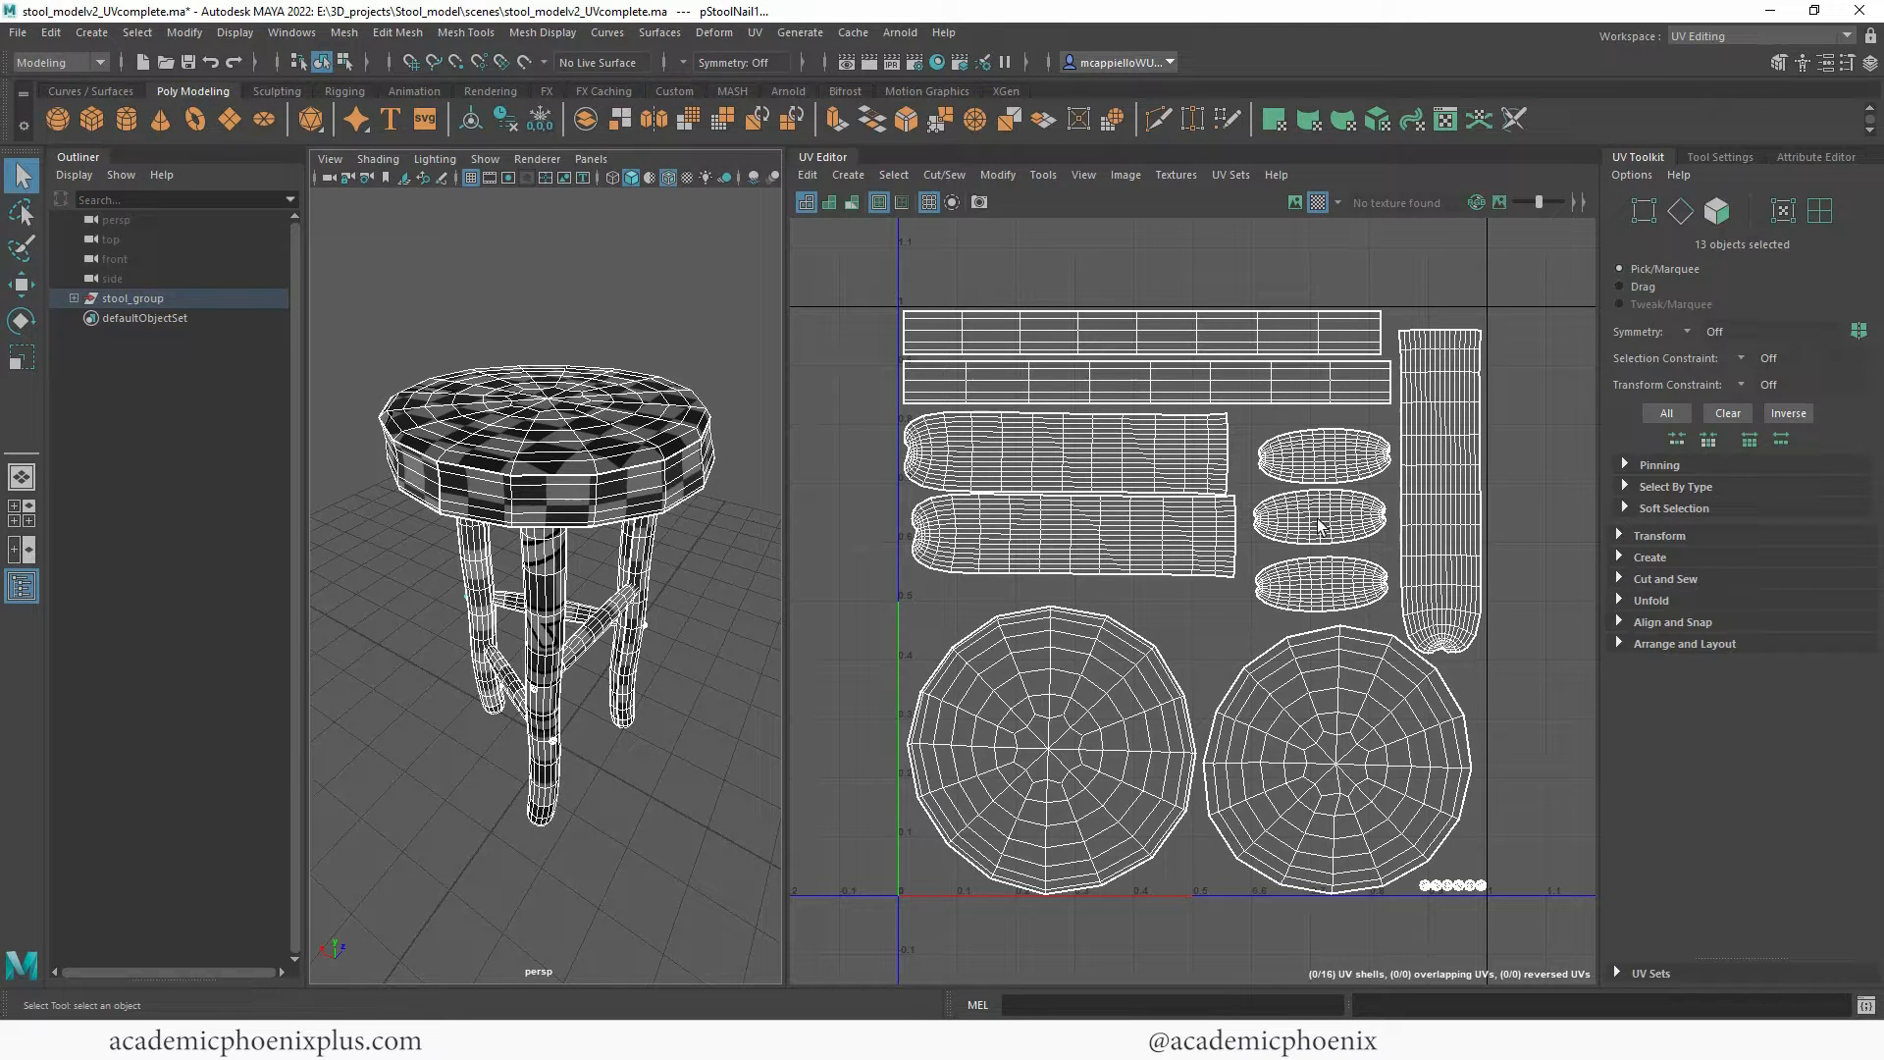
# Rotate the two horizontal leg UV shells 90 degrees to upright and move them next to the third leg shell.
pyautogui.moveTo(1143, 445); pyautogui.dragTo(1143, 493, button='right')
pyautogui.click(1136, 471)
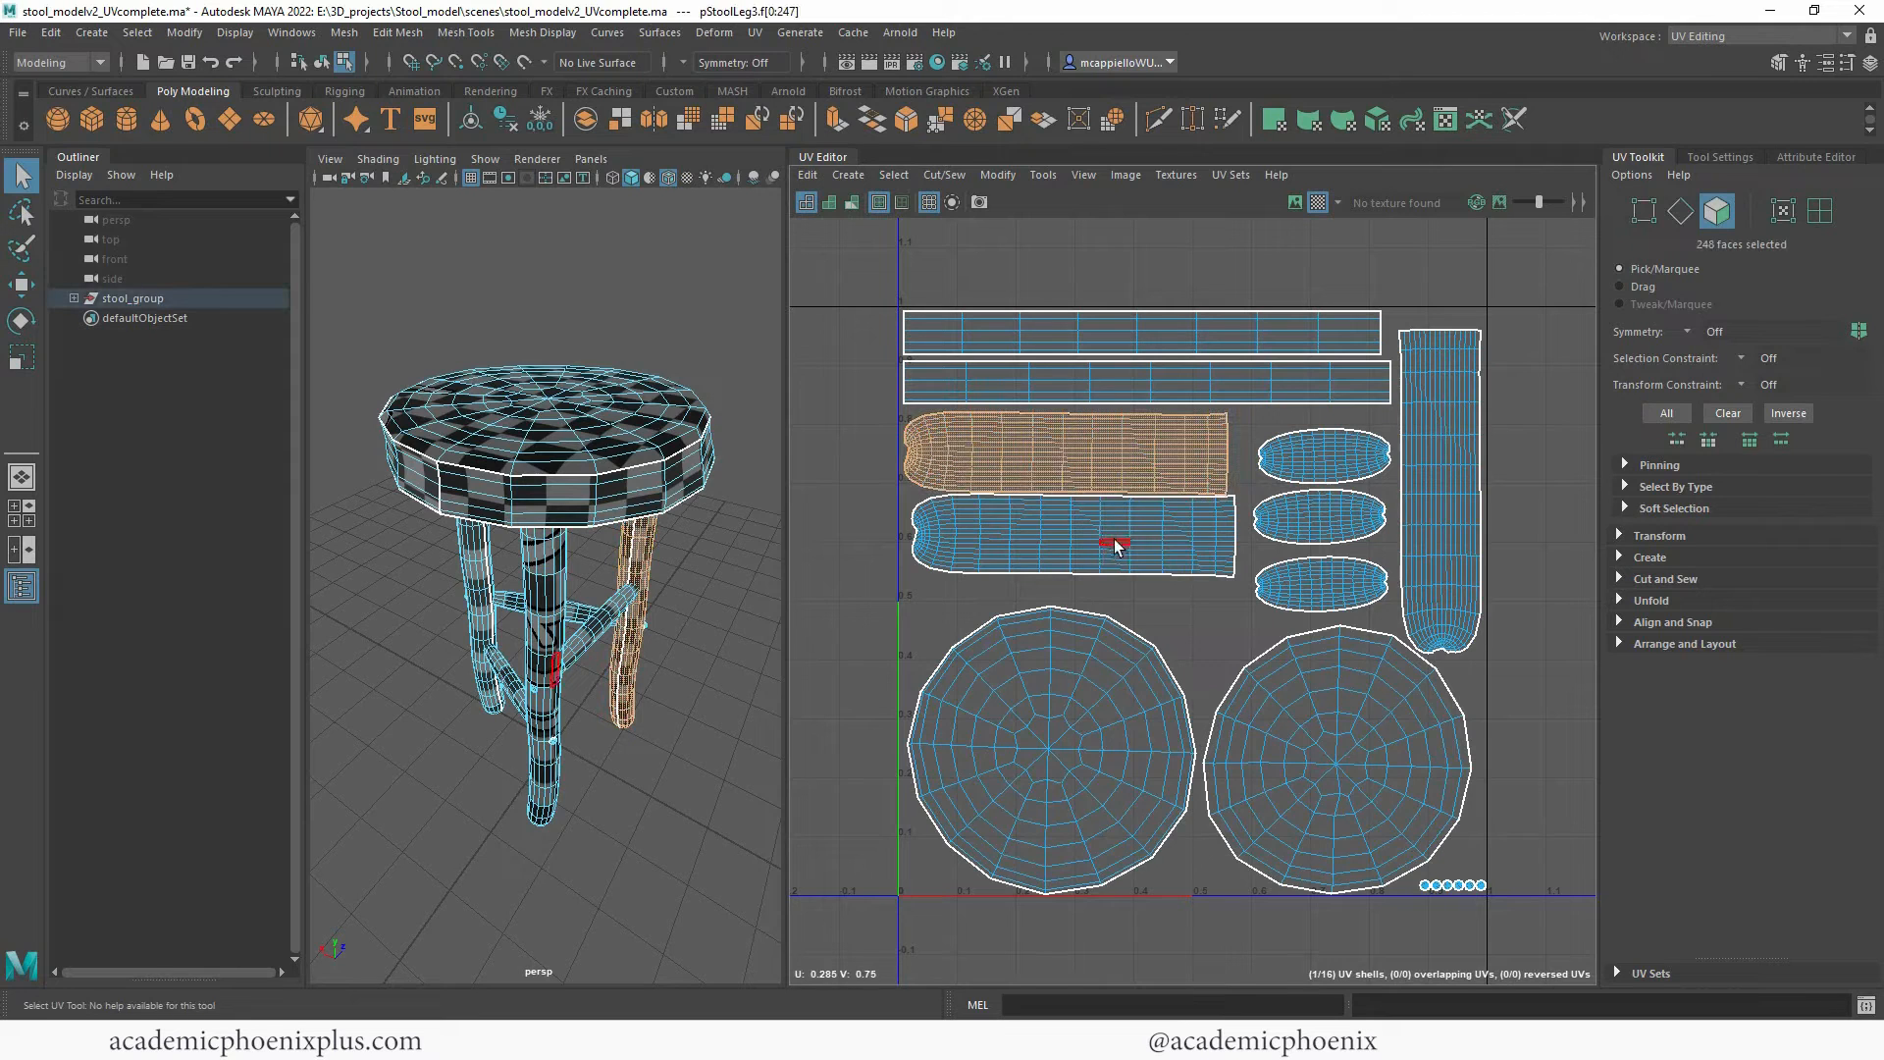
pyautogui.keyDown('shift'); pyautogui.click(1139, 538); pyautogui.keyUp('shift')
pyautogui.press('e')
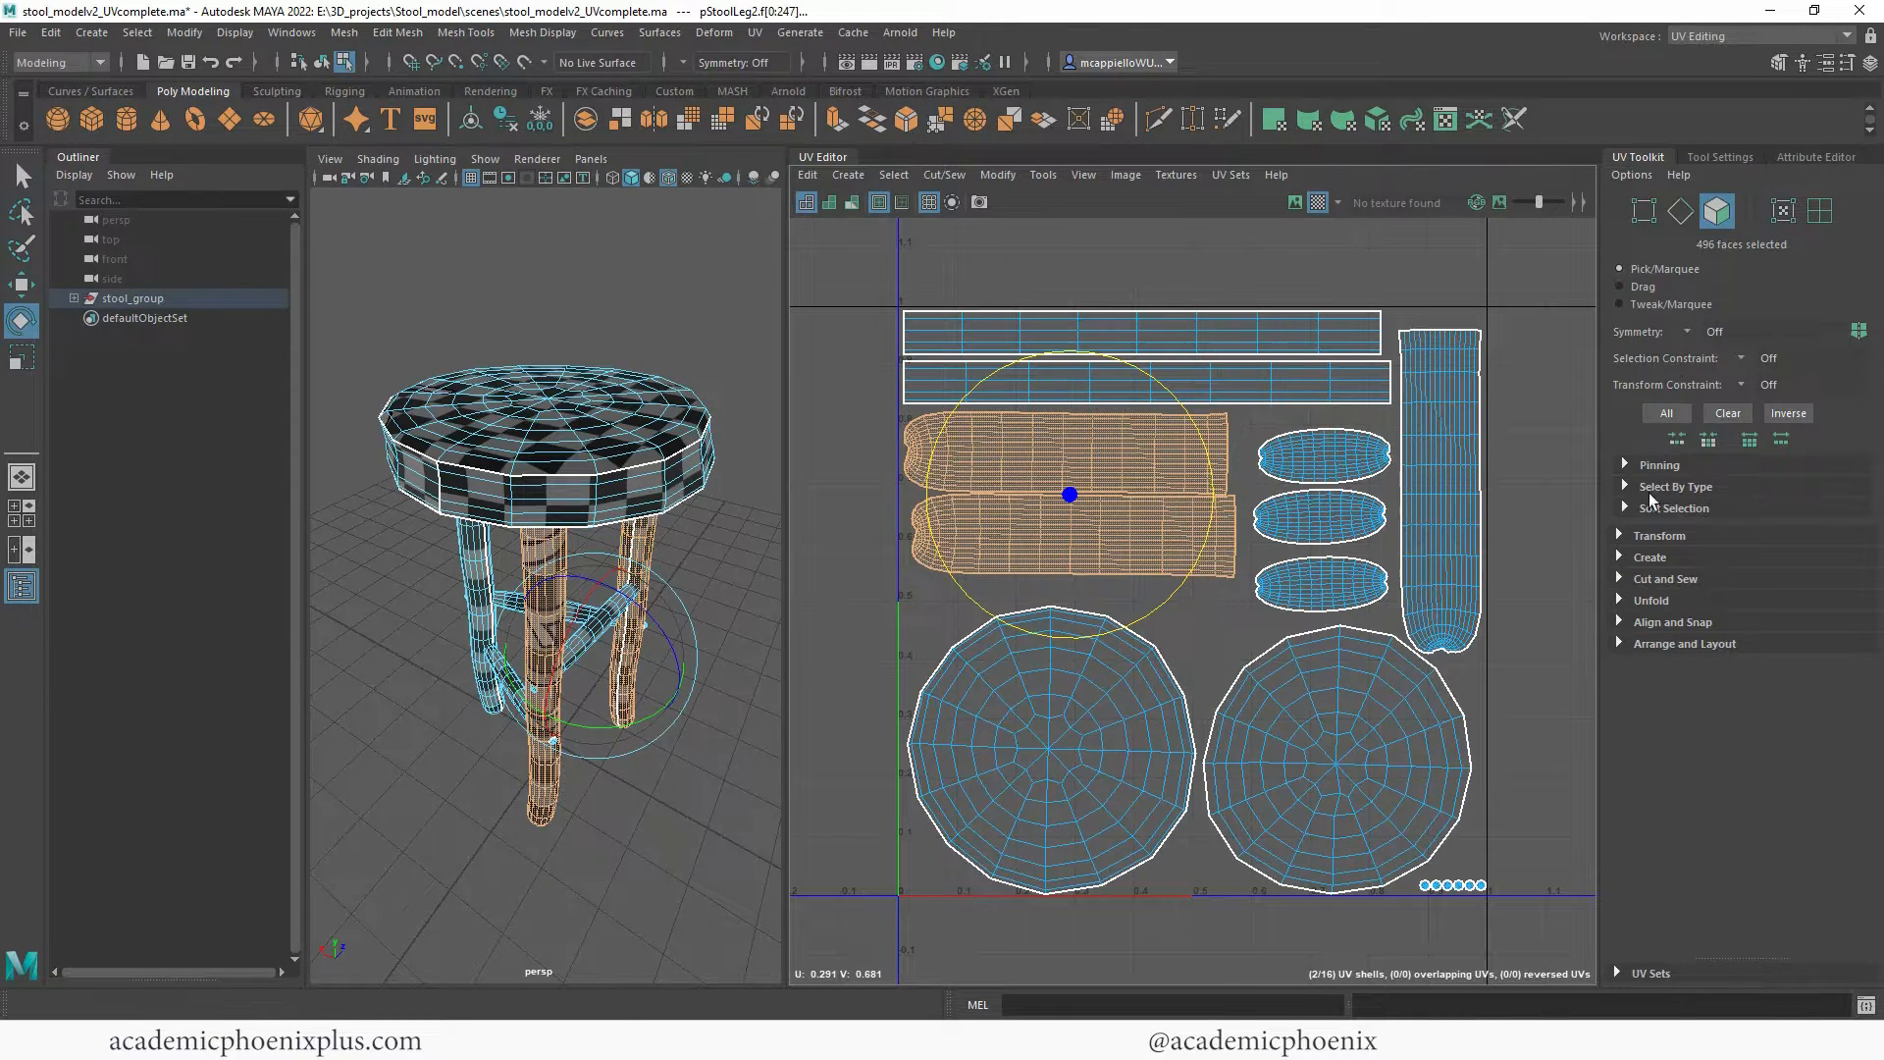
pyautogui.click(1626, 536)
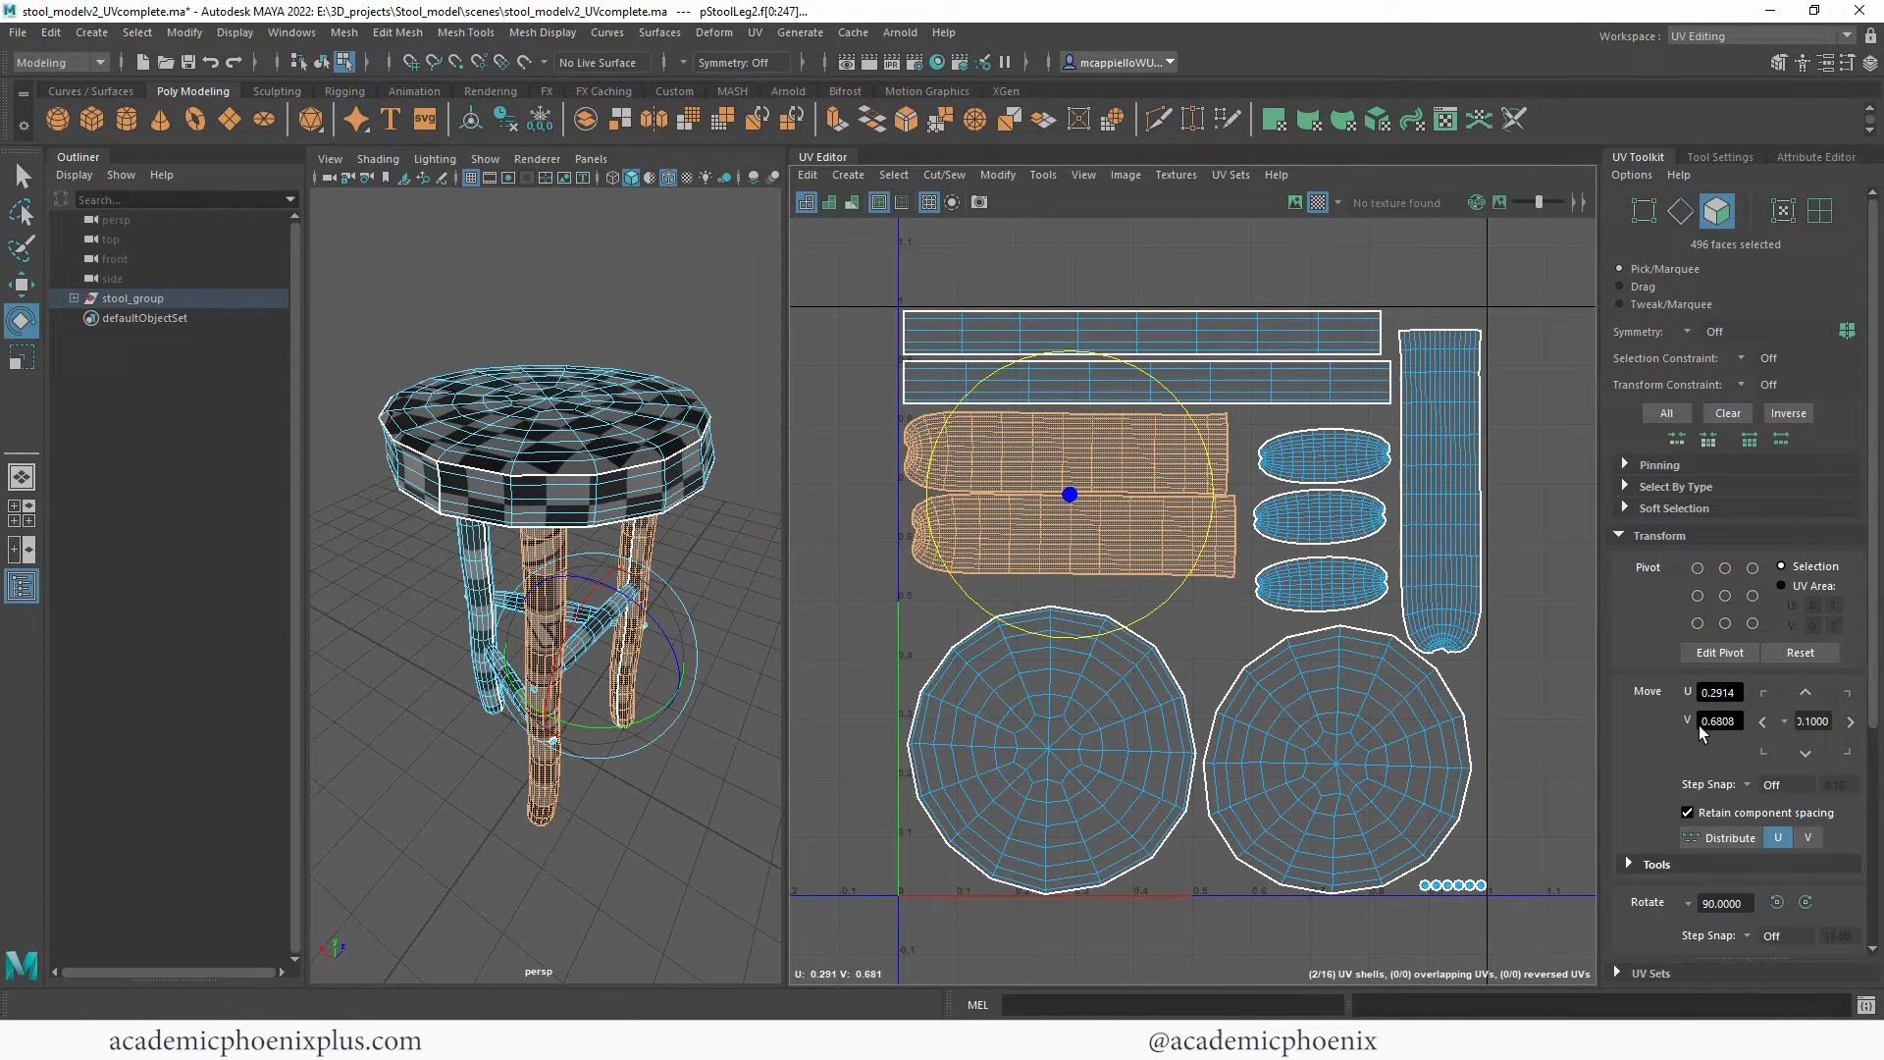
pyautogui.click(1775, 903)
pyautogui.press('w')
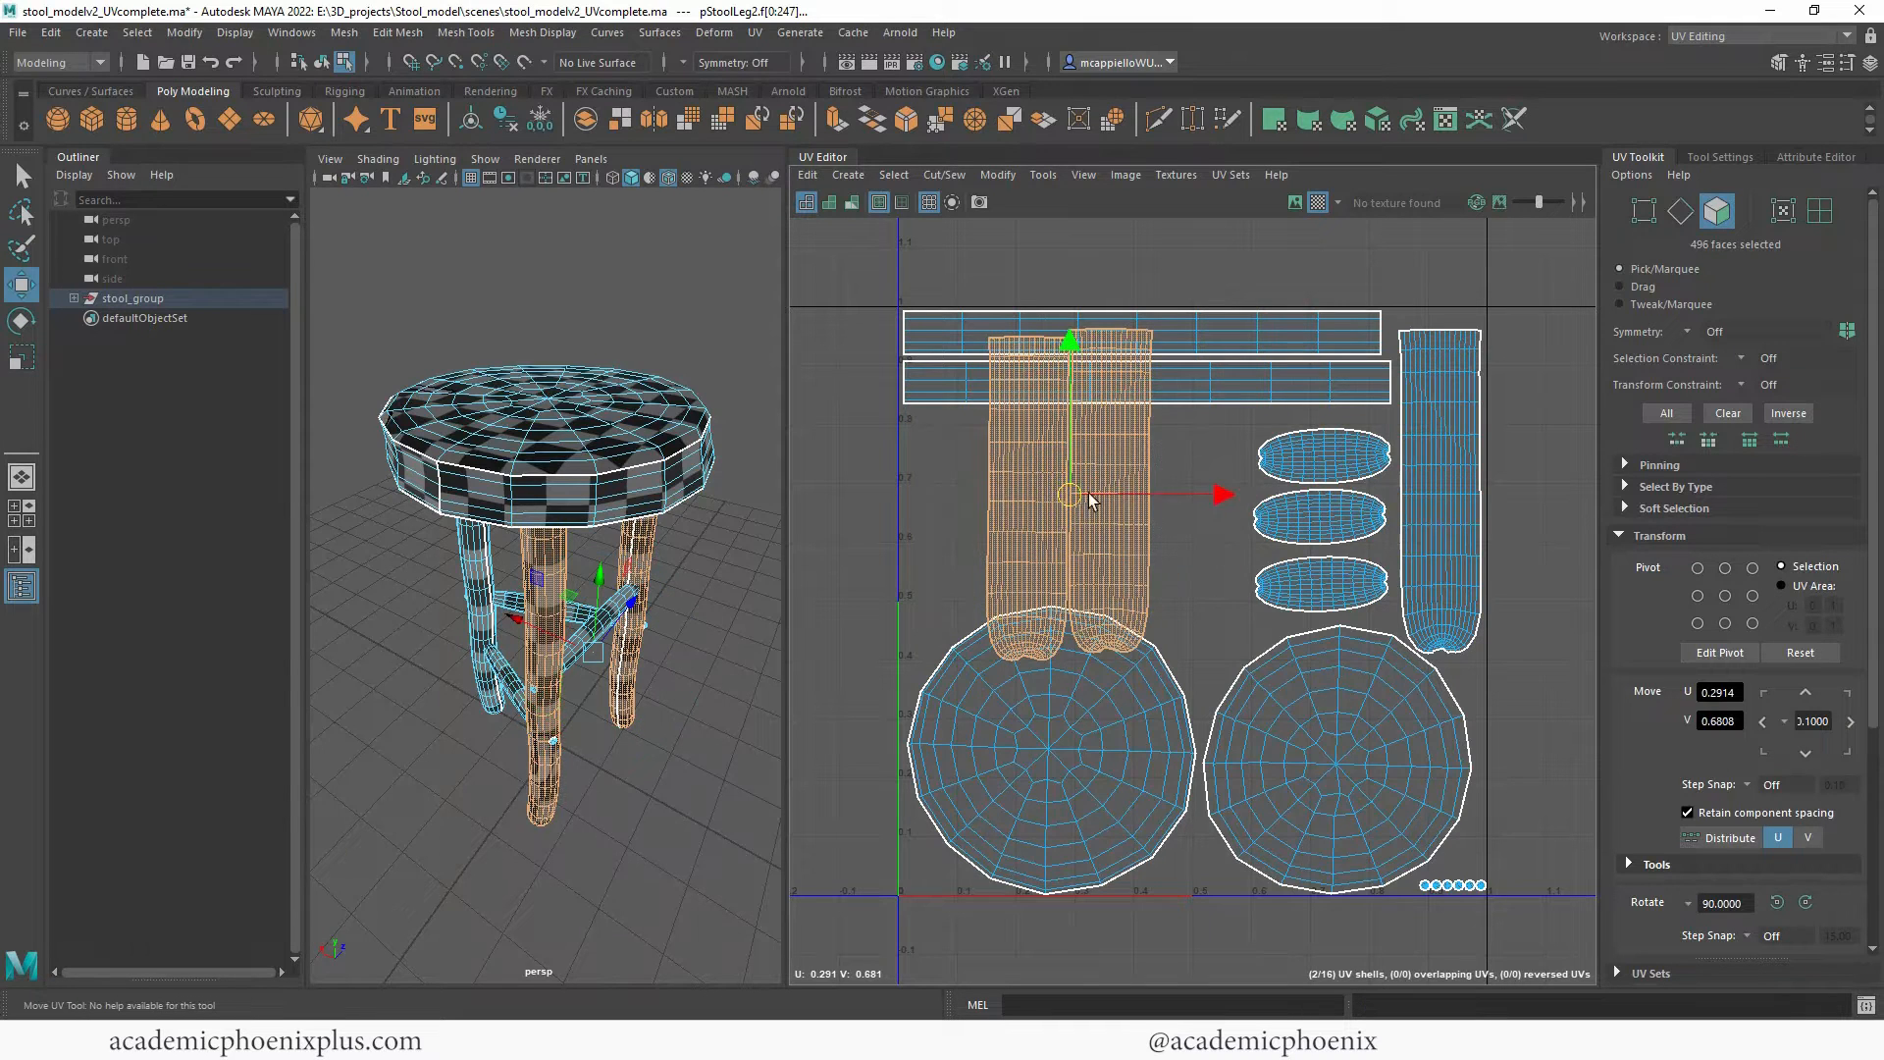
pyautogui.moveTo(1087, 493); pyautogui.dragTo(1318, 502)
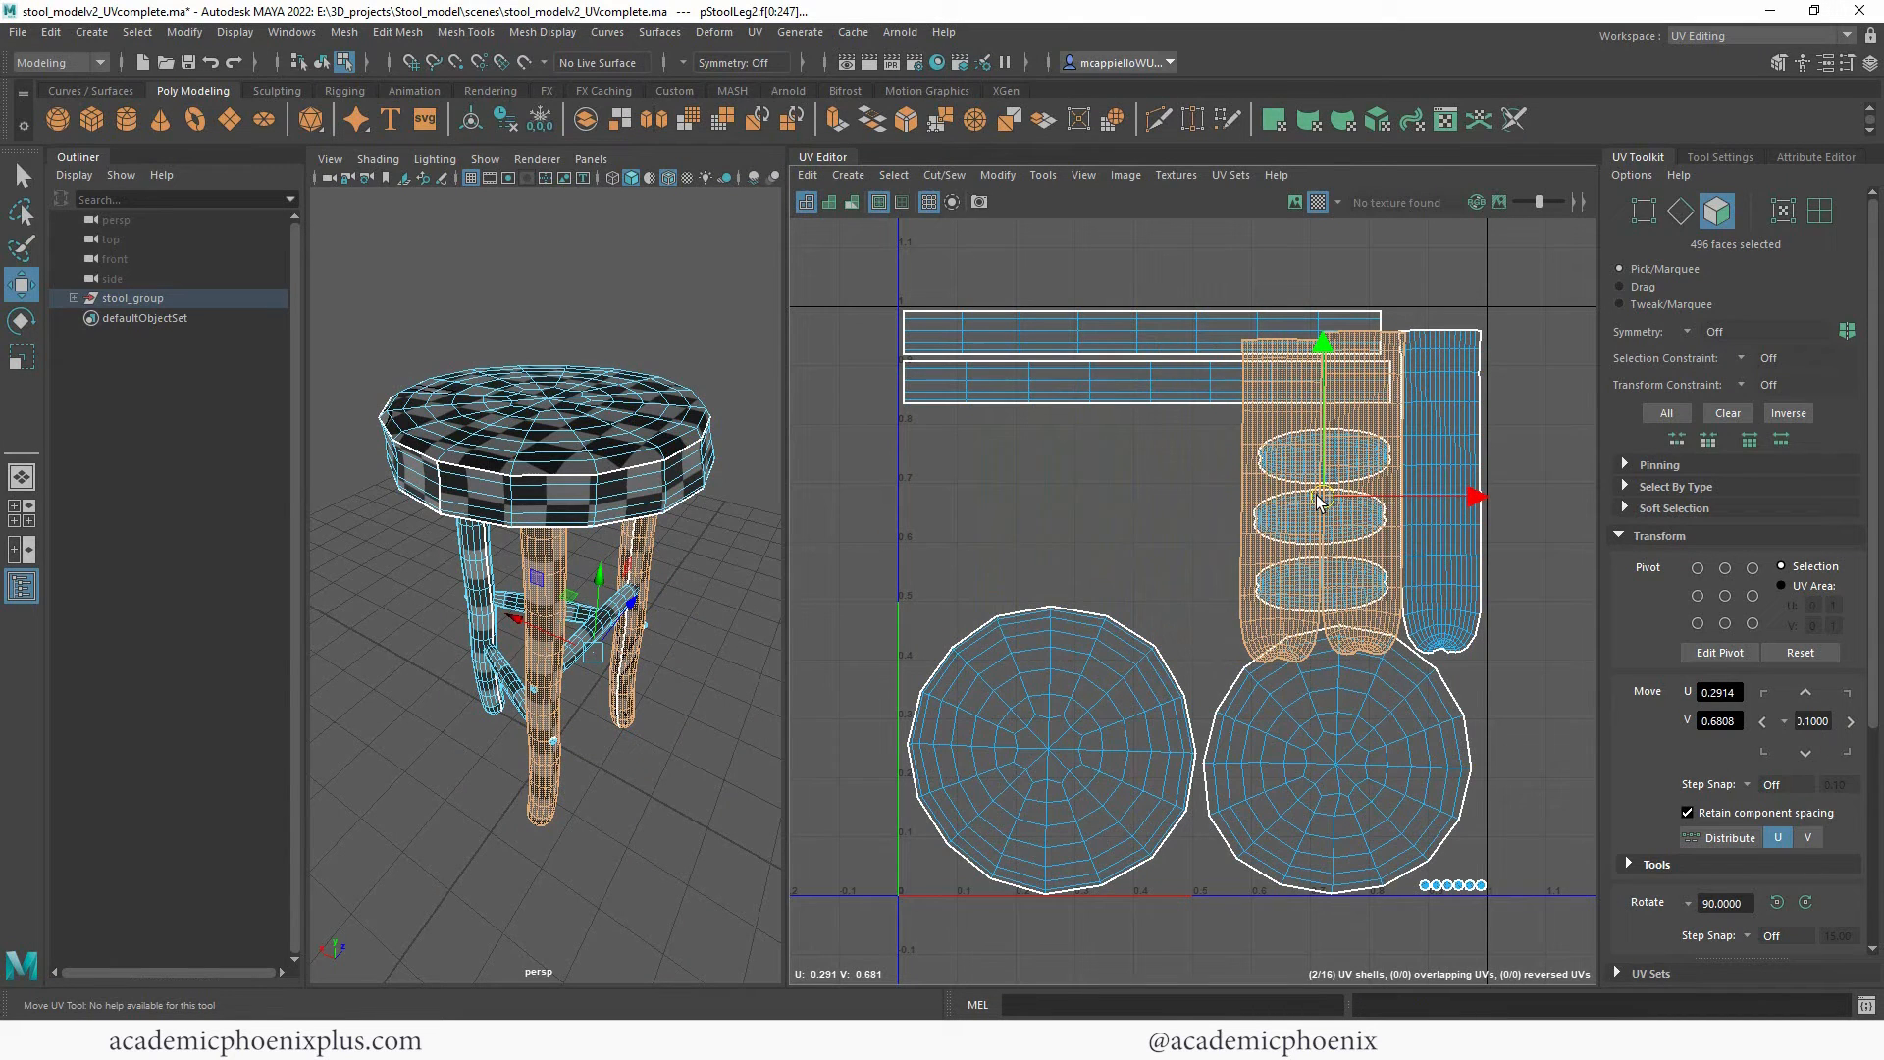
# Scale down the larger seat disc shell near the UV tile's origin and place the other disc shell directly above it.
pyautogui.doubleClick(1039, 738)
pyautogui.press('r')
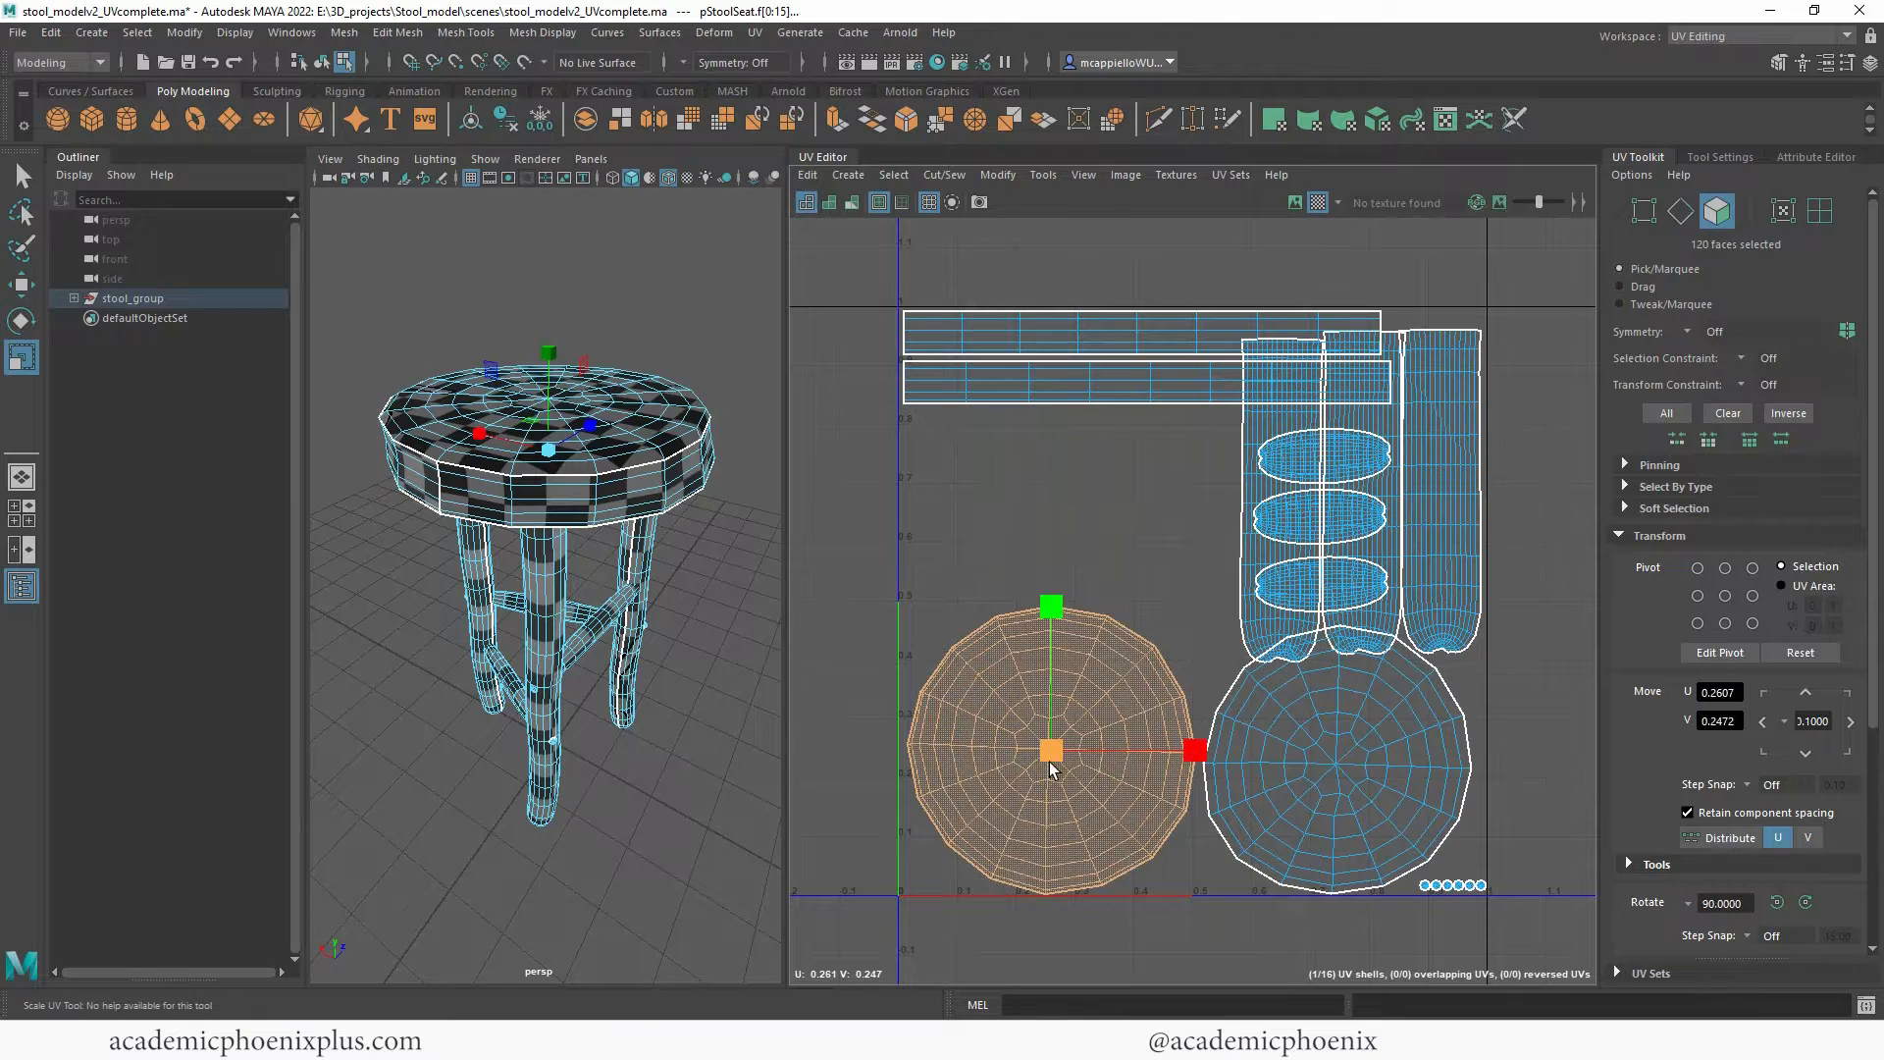
pyautogui.moveTo(1050, 758); pyautogui.dragTo(1007, 787)
pyautogui.press('w')
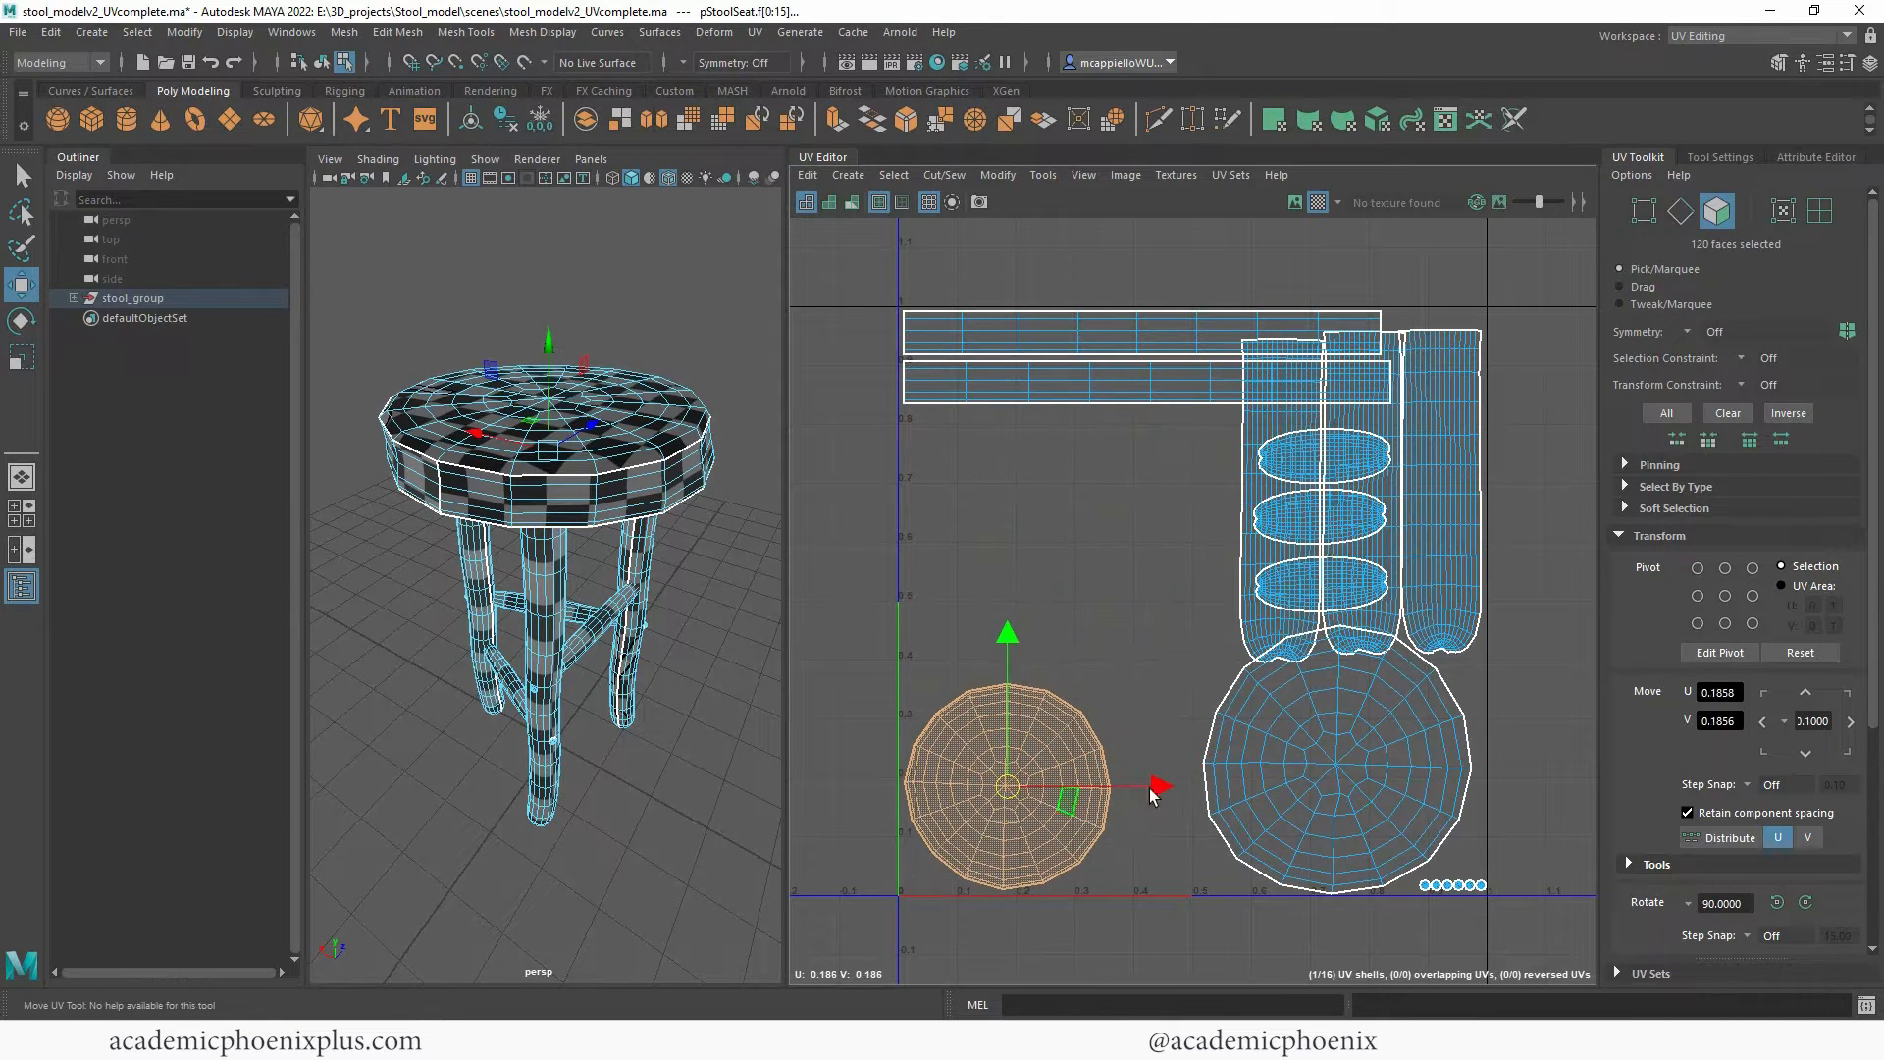
pyautogui.doubleClick(1341, 764)
pyautogui.moveTo(1341, 761); pyautogui.dragTo(1044, 546)
# Move the three upright leg shells together down to the bottom edge of the UV tile, beside the seat discs.
pyautogui.doubleClick(1283, 633)
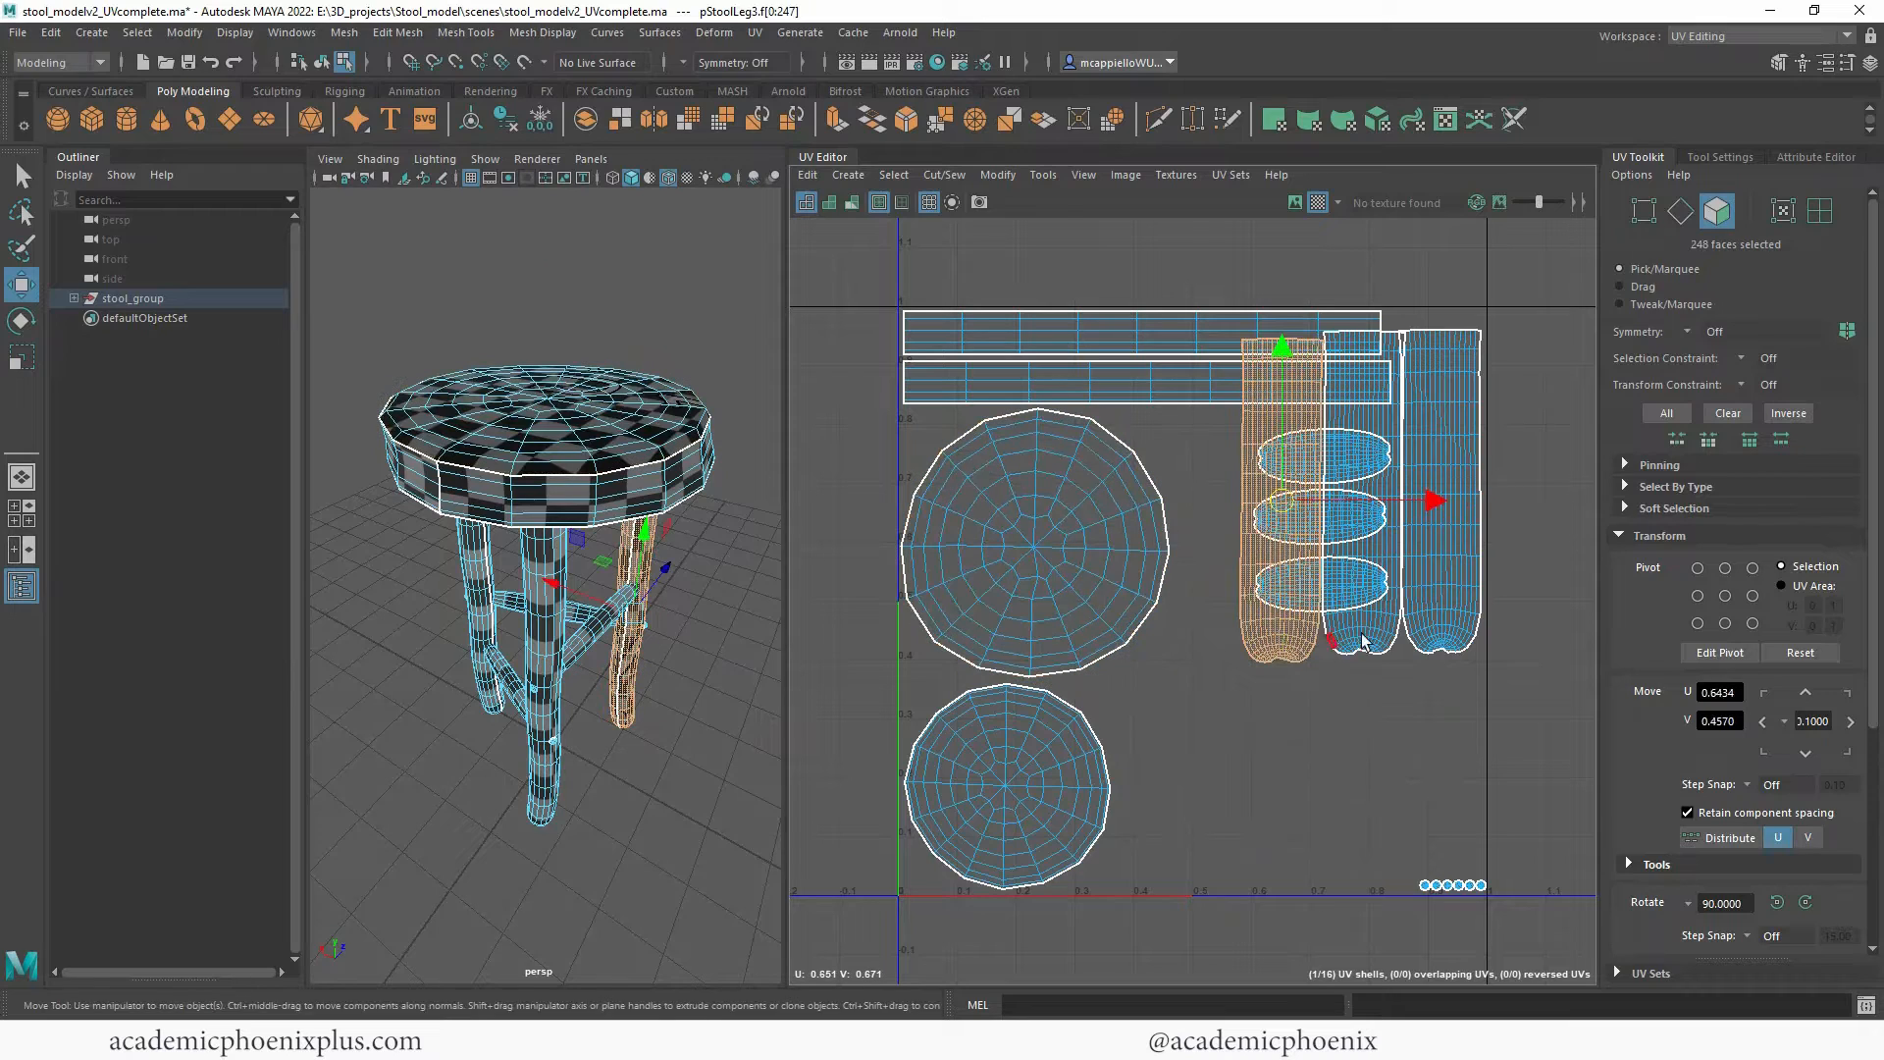
pyautogui.keyDown('shift'); pyautogui.doubleClick(1360, 599); pyautogui.keyUp('shift')
pyautogui.keyDown('shift'); pyautogui.doubleClick(1411, 557); pyautogui.keyUp('shift')
pyautogui.moveTo(1360, 498); pyautogui.dragTo(1312, 727)
# Arrange the three oval leg-support shells in the space above the leg shells, two side by side and one beneath them.
pyautogui.doubleClick(1343, 513)
pyautogui.moveTo(1318, 516); pyautogui.dragTo(1215, 446)
pyautogui.doubleClick(1330, 478)
pyautogui.moveTo(1330, 478); pyautogui.dragTo(1387, 471)
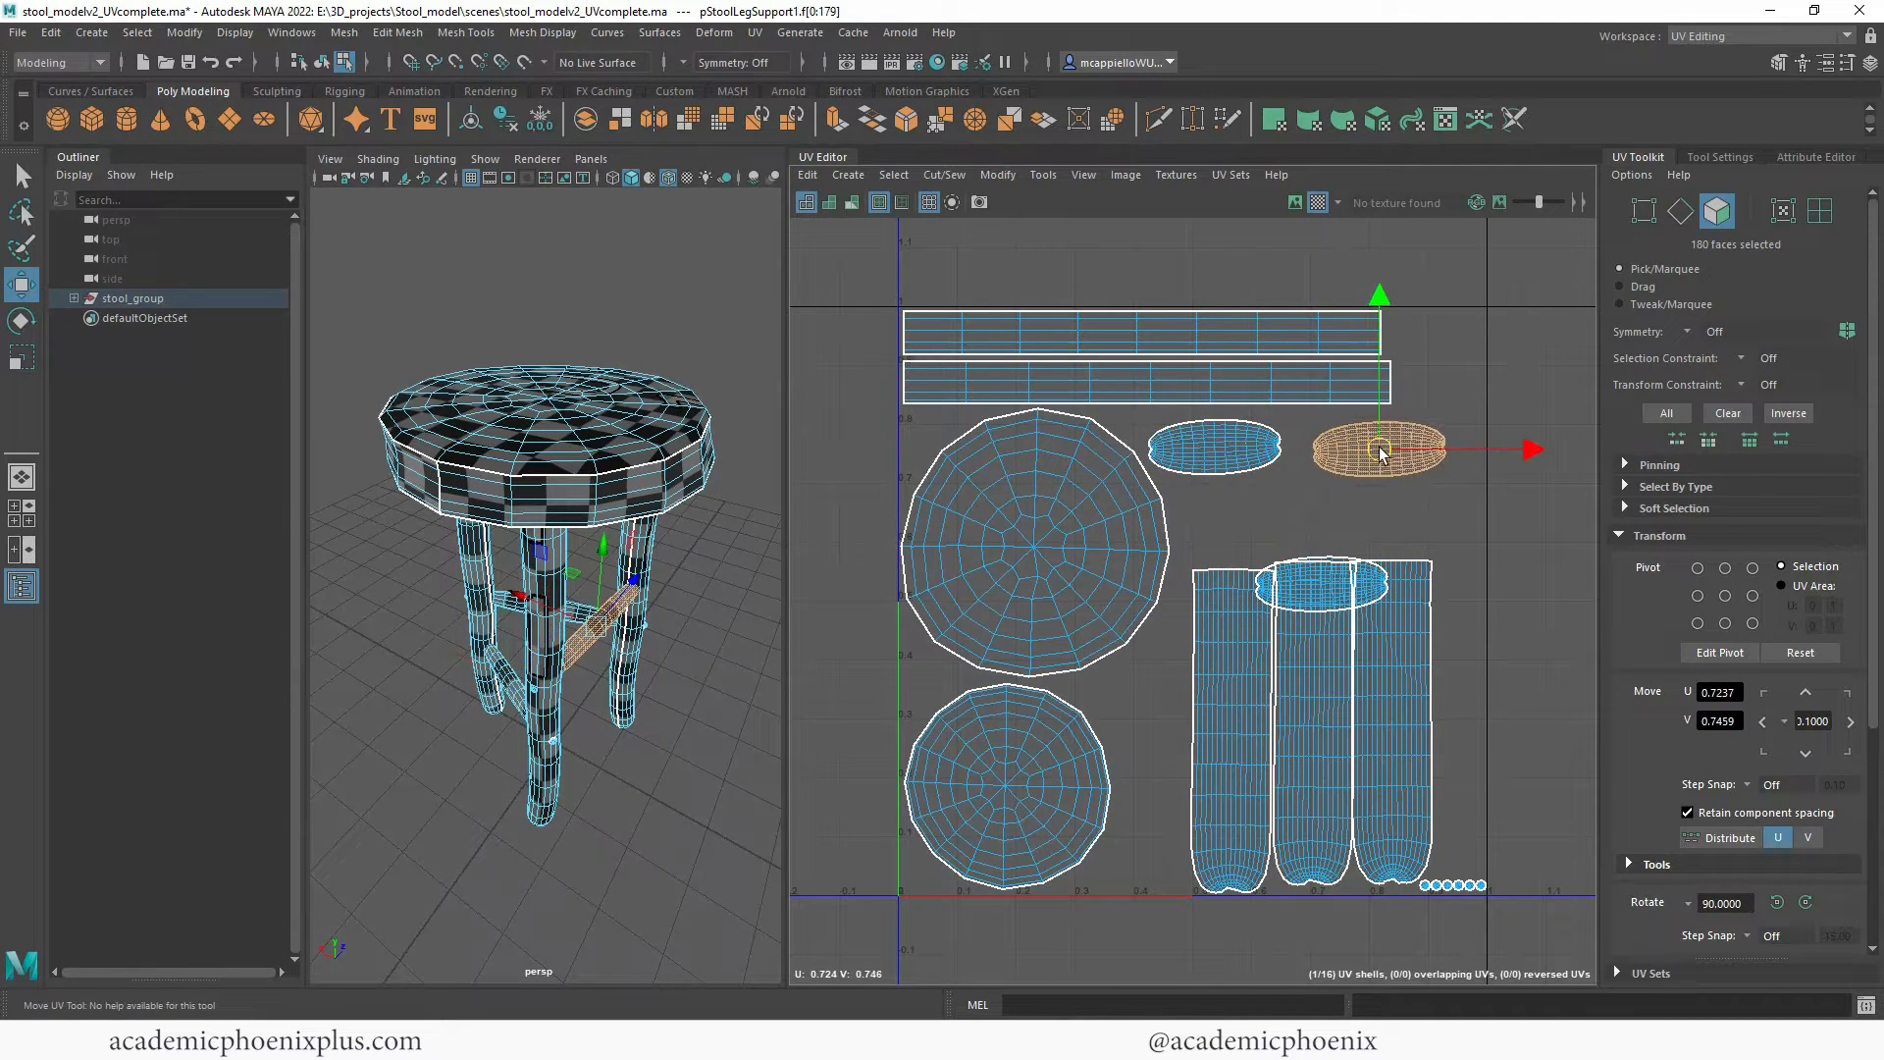
pyautogui.doubleClick(1325, 563)
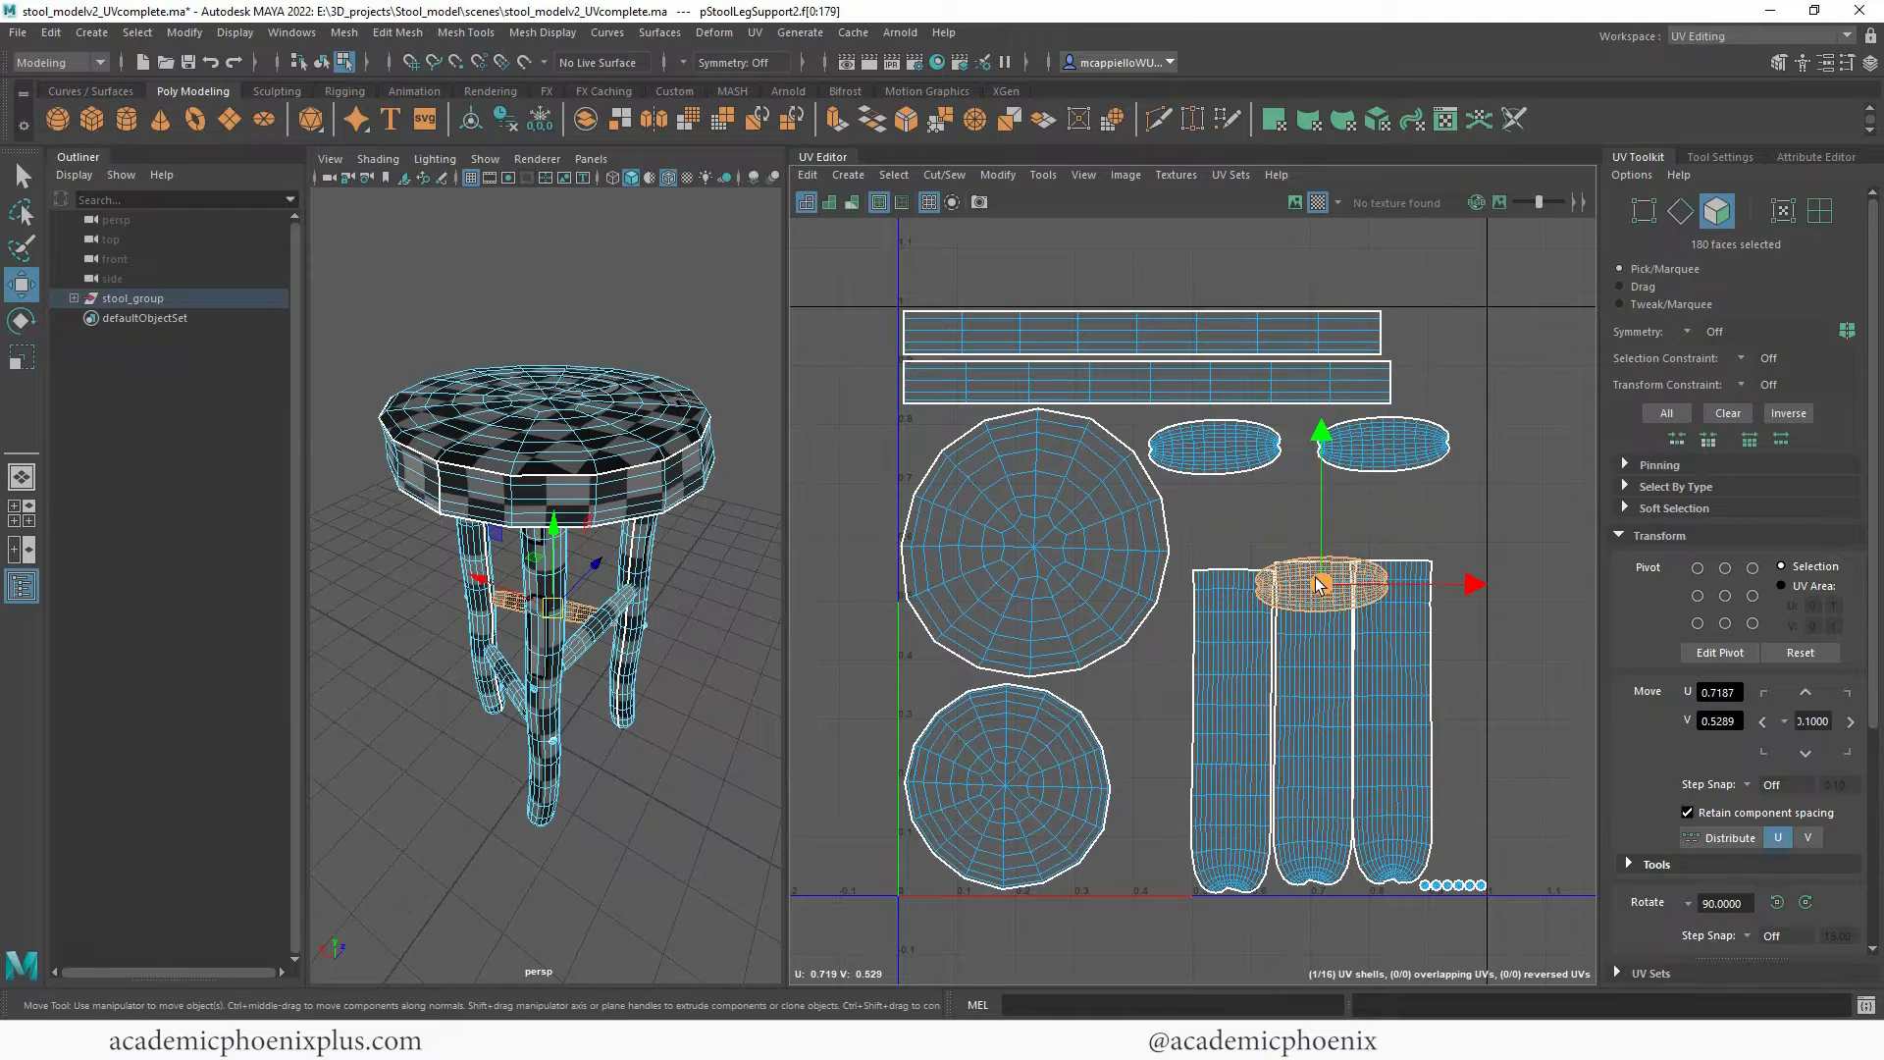
pyautogui.moveTo(1325, 562); pyautogui.dragTo(1311, 489)
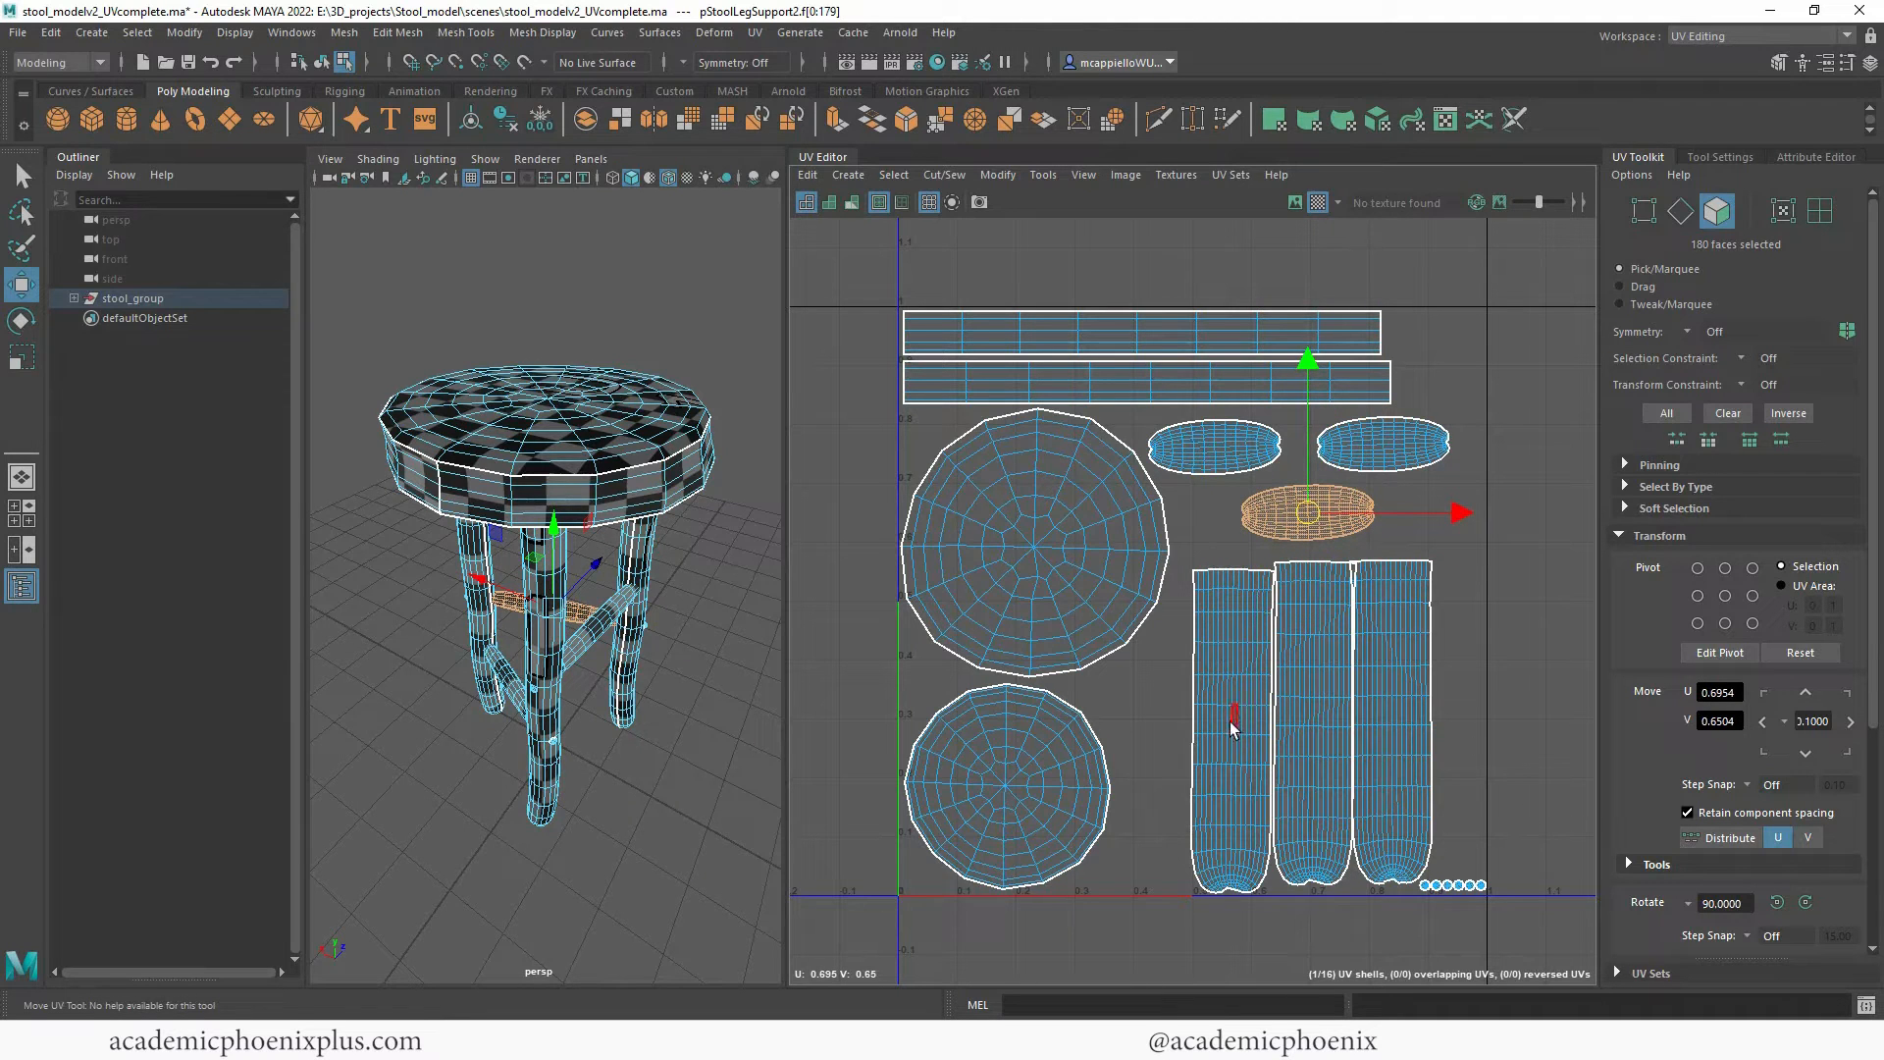
# Spread the two outer leg shells away from the middle one to leave gaps between them.
pyautogui.doubleClick(1235, 775)
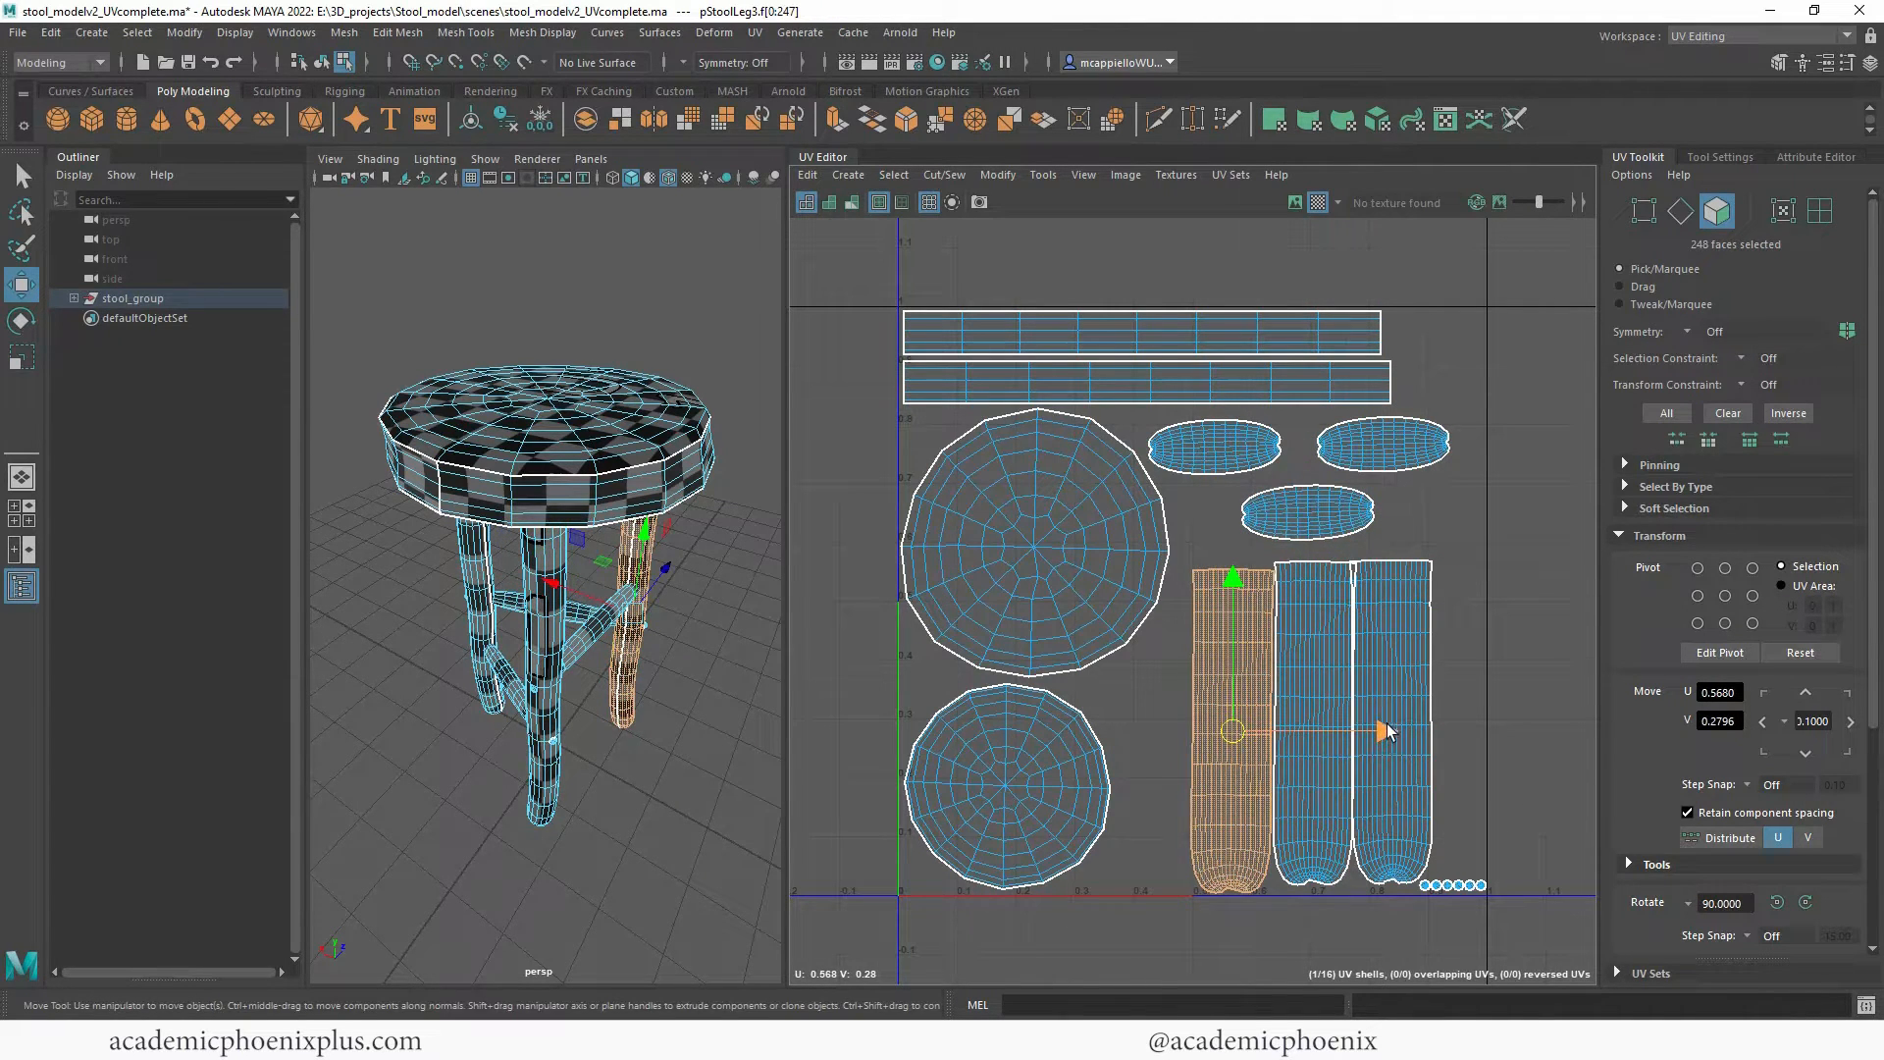
pyautogui.moveTo(1384, 730); pyautogui.dragTo(1376, 730)
pyautogui.doubleClick(1424, 693)
pyautogui.moveTo(1539, 723); pyautogui.dragTo(1552, 724)
# Raise the three leg shells together slightly and scale them up a little within the UV tile.
pyautogui.click(1333, 751)
pyautogui.doubleClick(1333, 750)
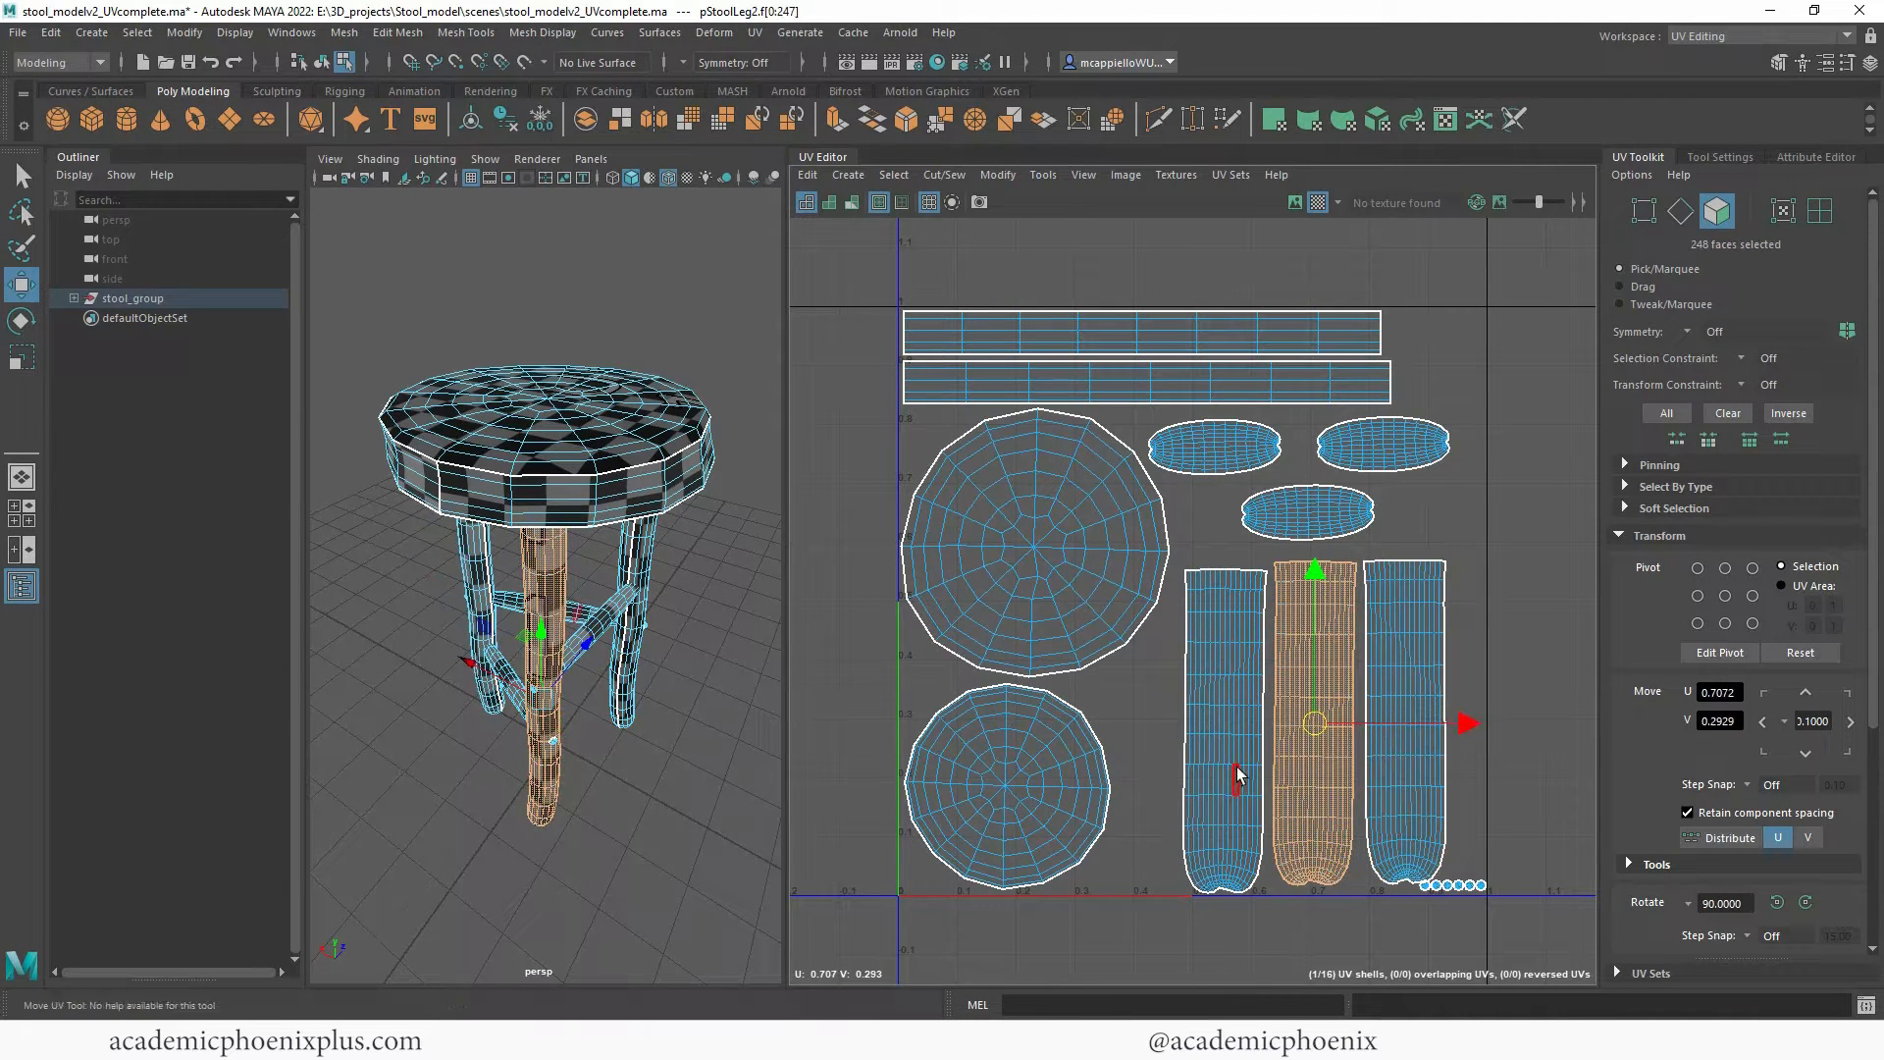
pyautogui.keyDown('shift'); pyautogui.doubleClick(1236, 769); pyautogui.keyUp('shift')
pyautogui.keyDown('shift'); pyautogui.doubleClick(1435, 657); pyautogui.keyUp('shift')
pyautogui.moveTo(1321, 572); pyautogui.dragTo(1321, 562)
pyautogui.press('r')
pyautogui.moveTo(1321, 712); pyautogui.dragTo(1319, 717)
# Scale up the three oval leg-support shells together slightly.
pyautogui.click(1253, 453)
pyautogui.click(1311, 502)
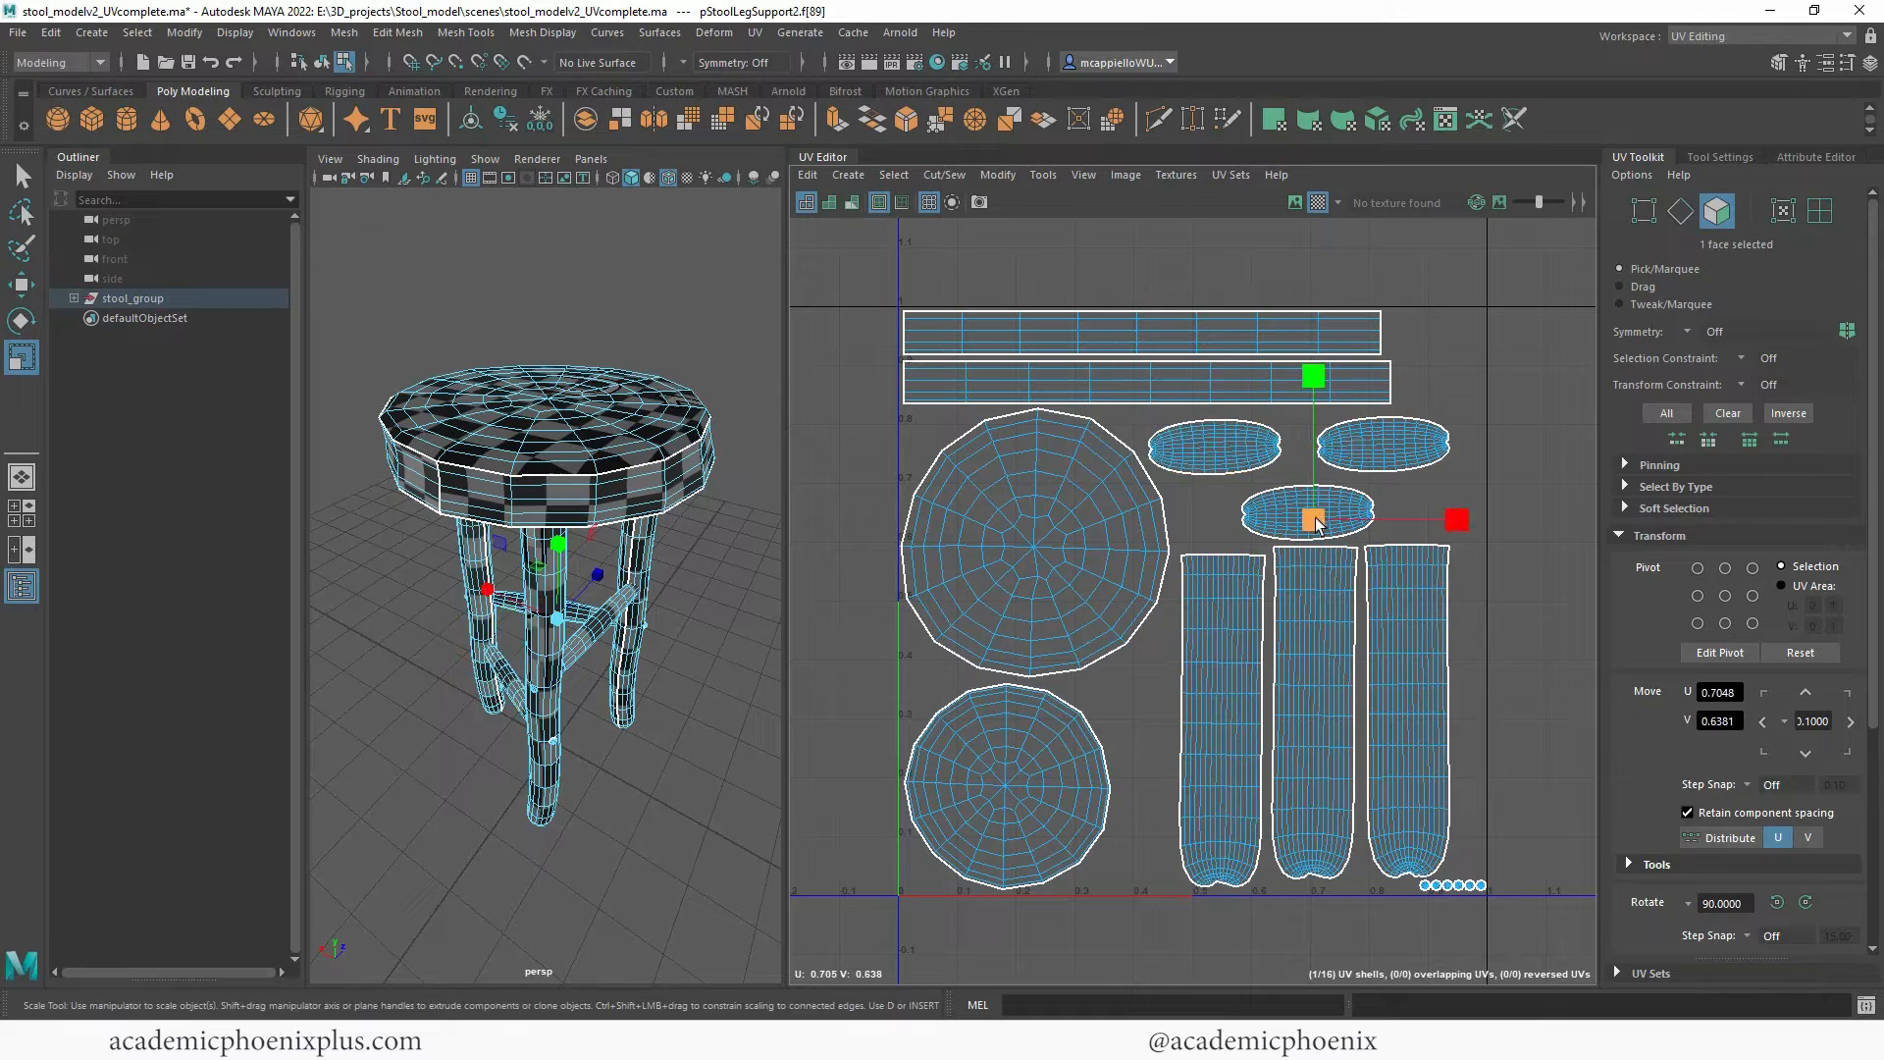
pyautogui.keyDown('shift'); pyautogui.click(1217, 447); pyautogui.keyUp('shift')
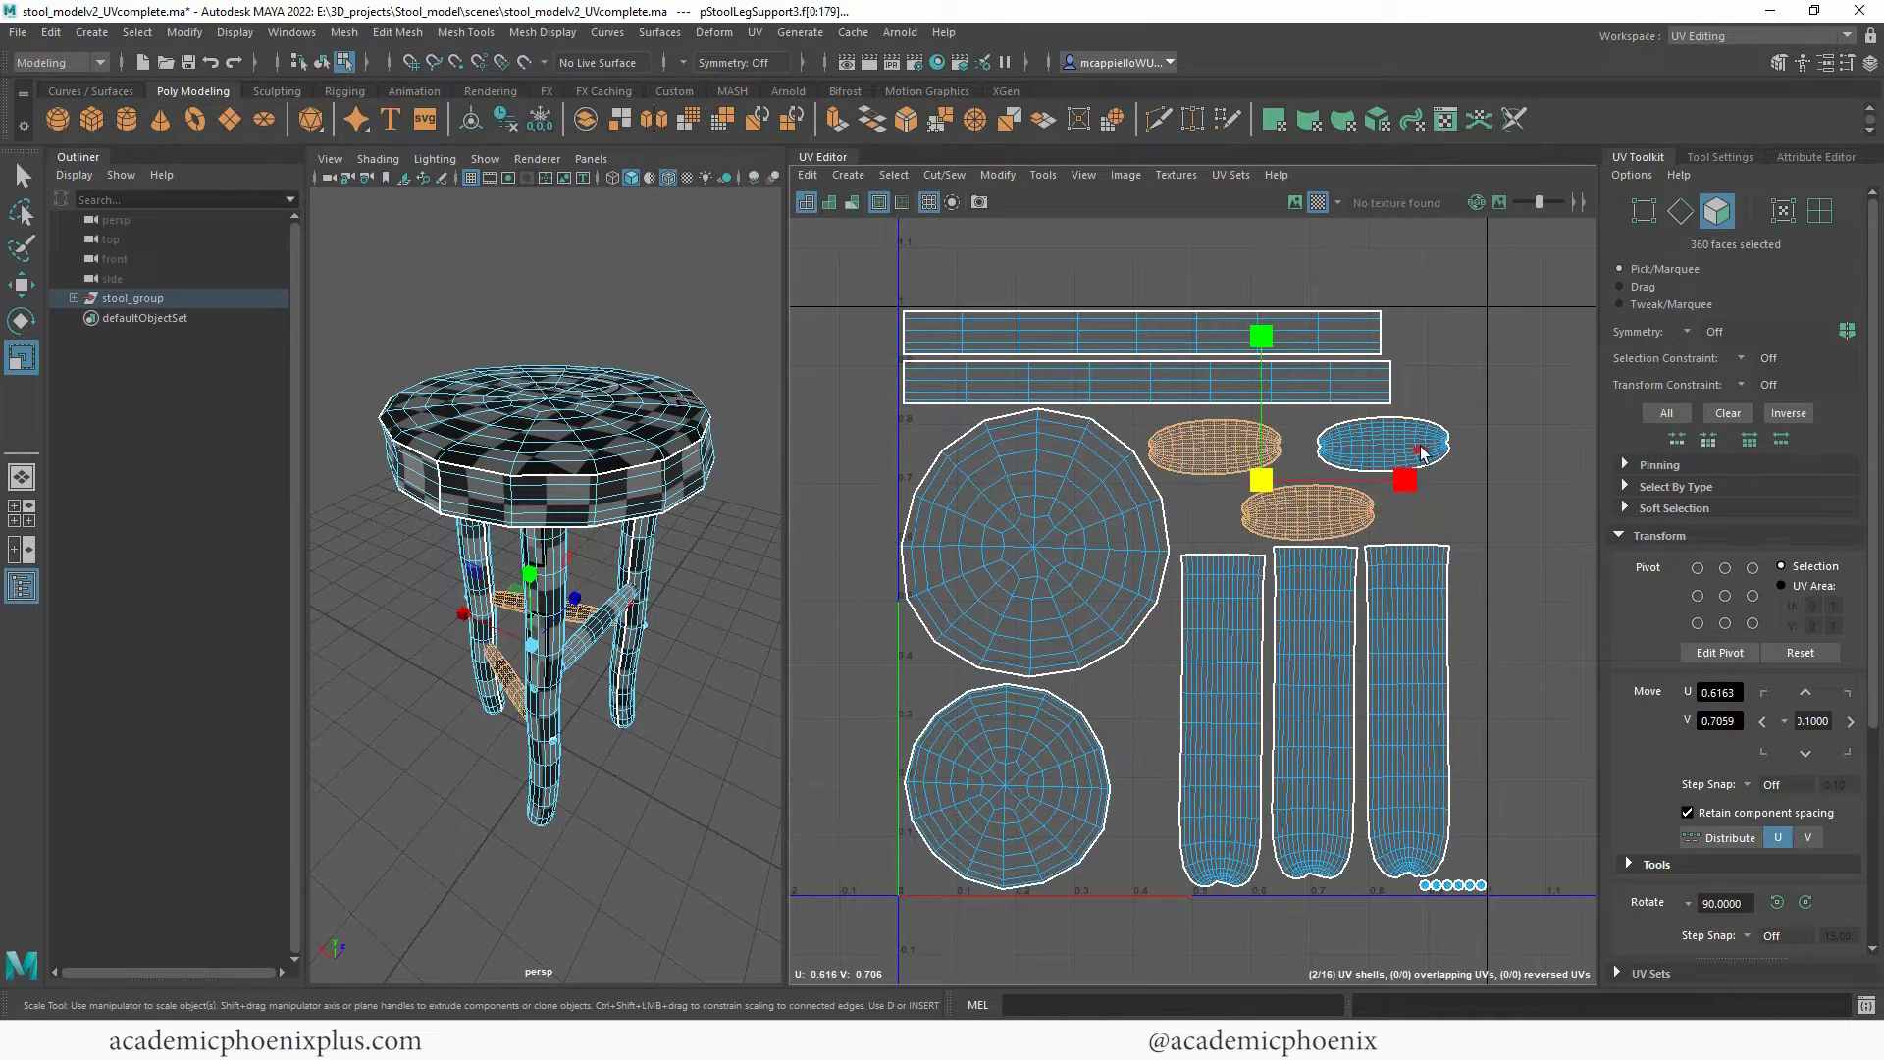
pyautogui.keyDown('shift'); pyautogui.click(1383, 447); pyautogui.keyUp('shift')
# Nudge the support shell nearest the large disc away from it and move the lowest support shell up slightly.
pyautogui.press('w')
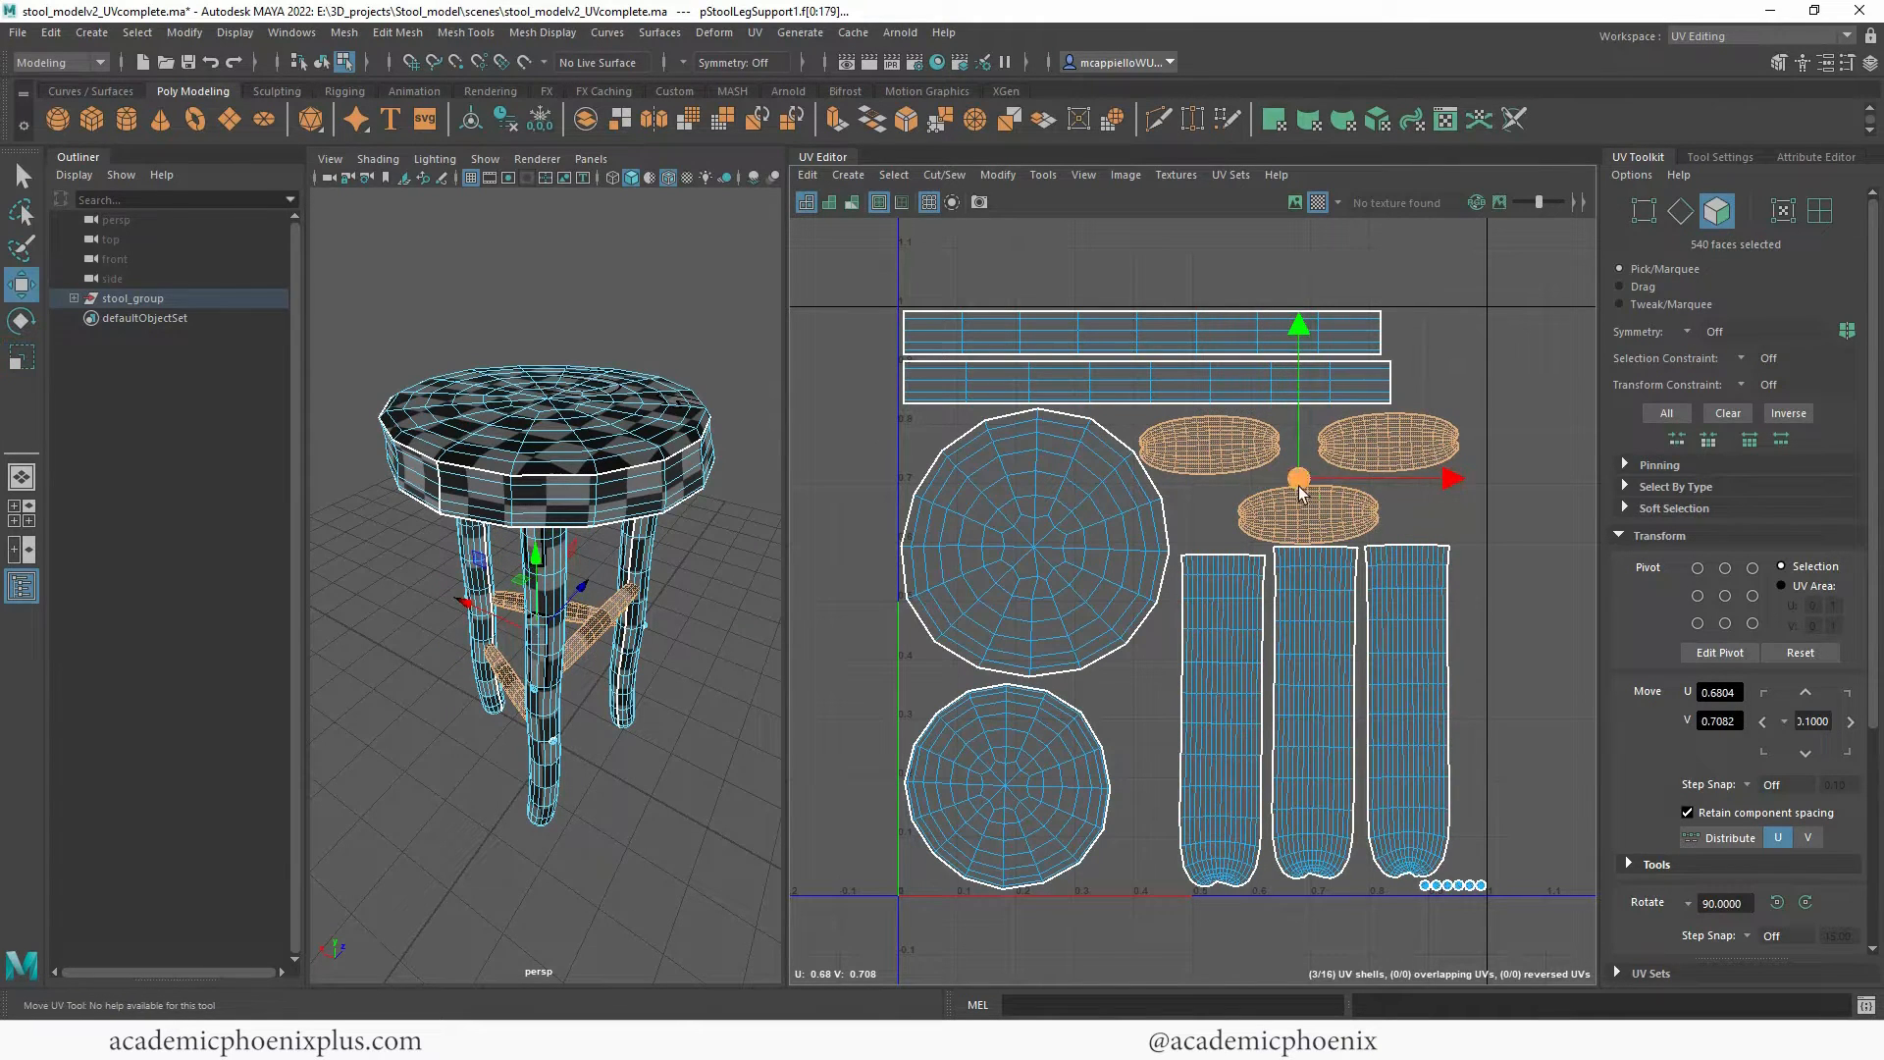
pyautogui.click(1213, 457)
pyautogui.moveTo(1348, 445); pyautogui.dragTo(1358, 443)
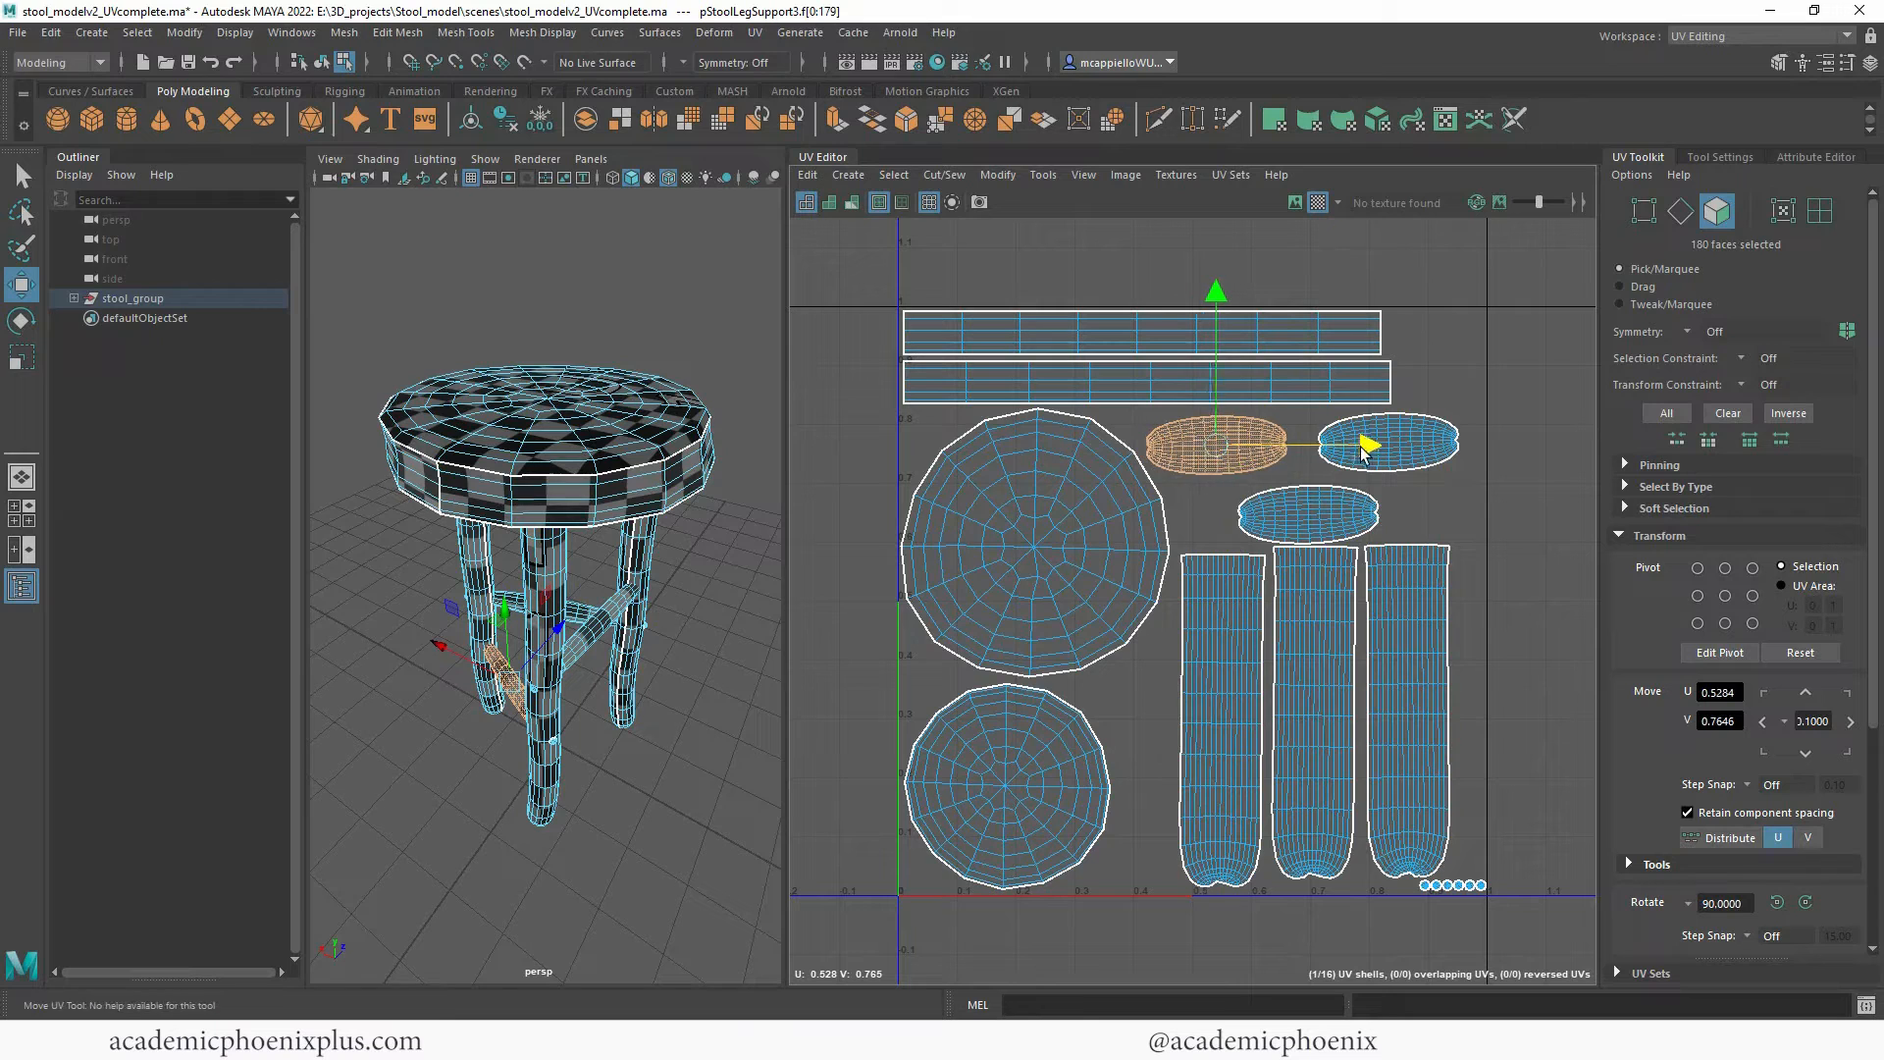
pyautogui.click(1312, 513)
pyautogui.click(1537, 461)
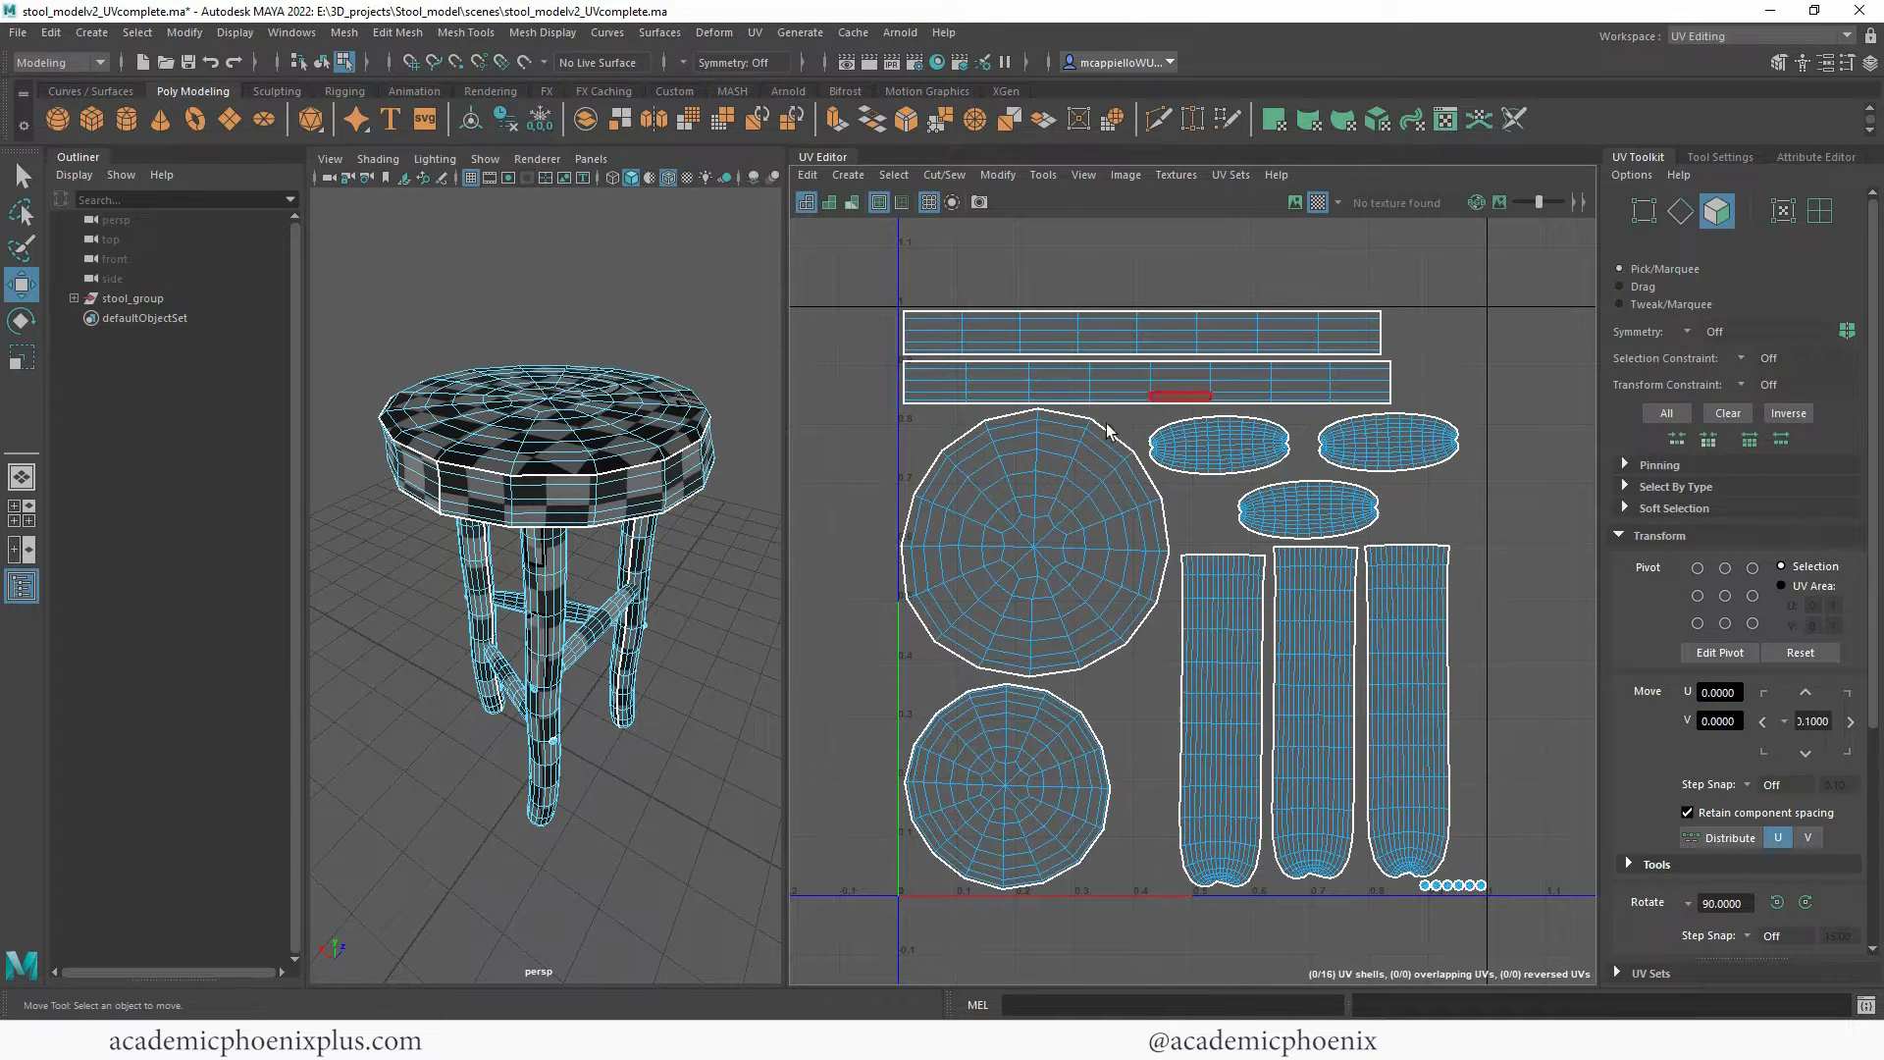
# Select the whole stool in object mode, freeze its transformations and delete its construction history.
pyautogui.moveTo(457, 407); pyautogui.dragTo(419, 365, button='right')
pyautogui.moveTo(351, 284); pyautogui.dragTo(687, 849)
pyautogui.click(539, 126)
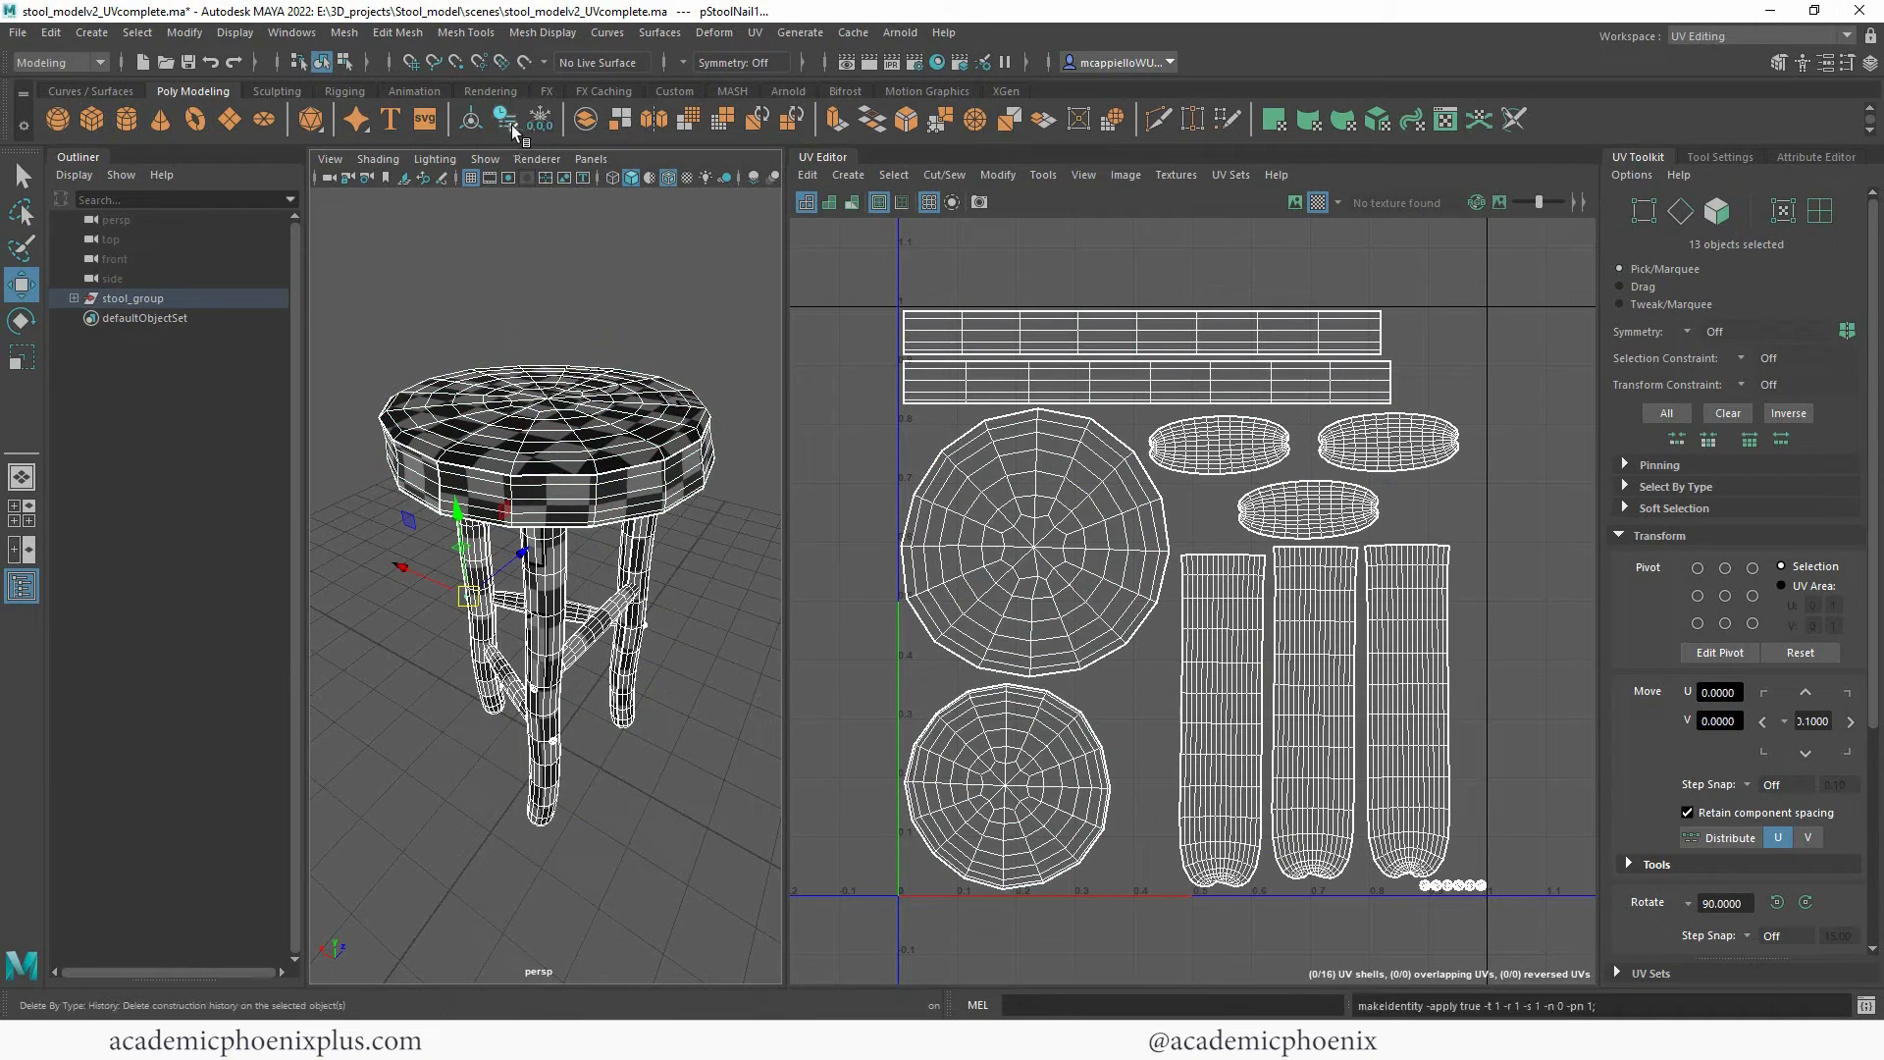
pyautogui.click(509, 125)
# Save the scene under the new name stool_modelv3_NewUV.ma.
pyautogui.click(16, 35)
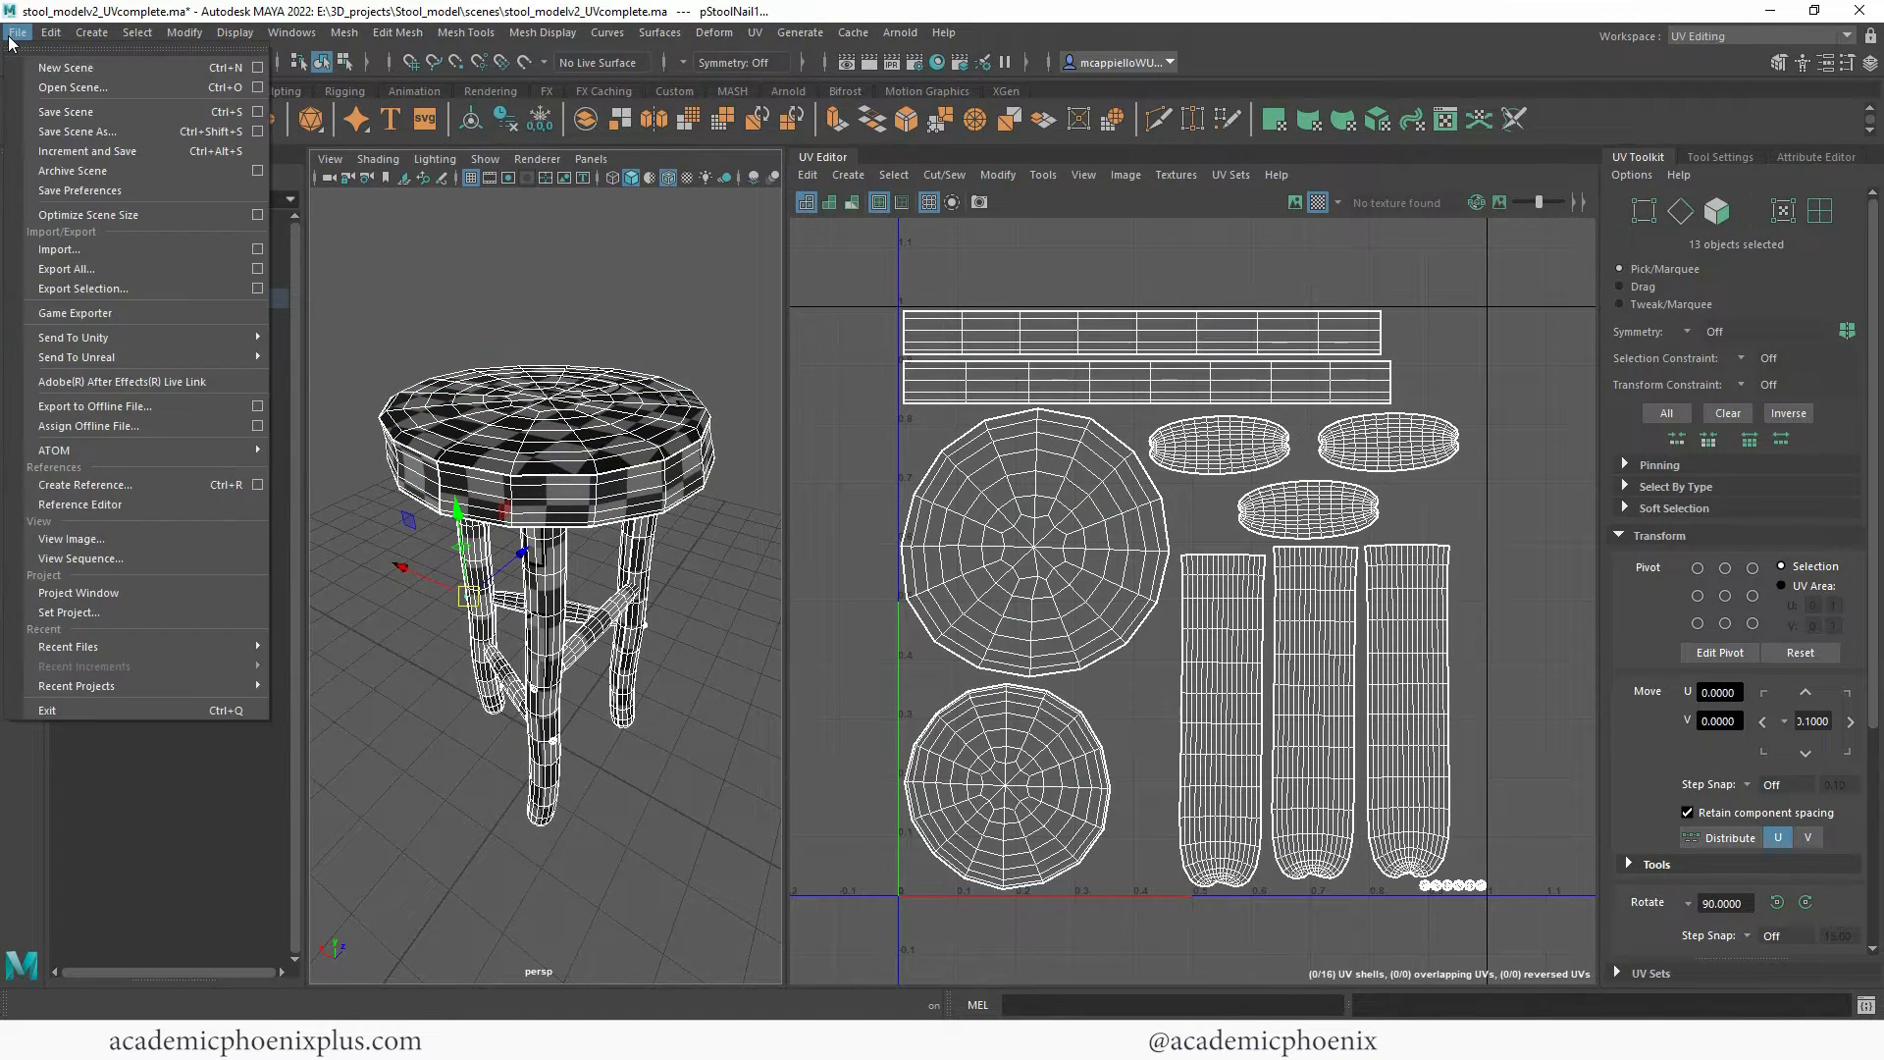
pyautogui.click(79, 132)
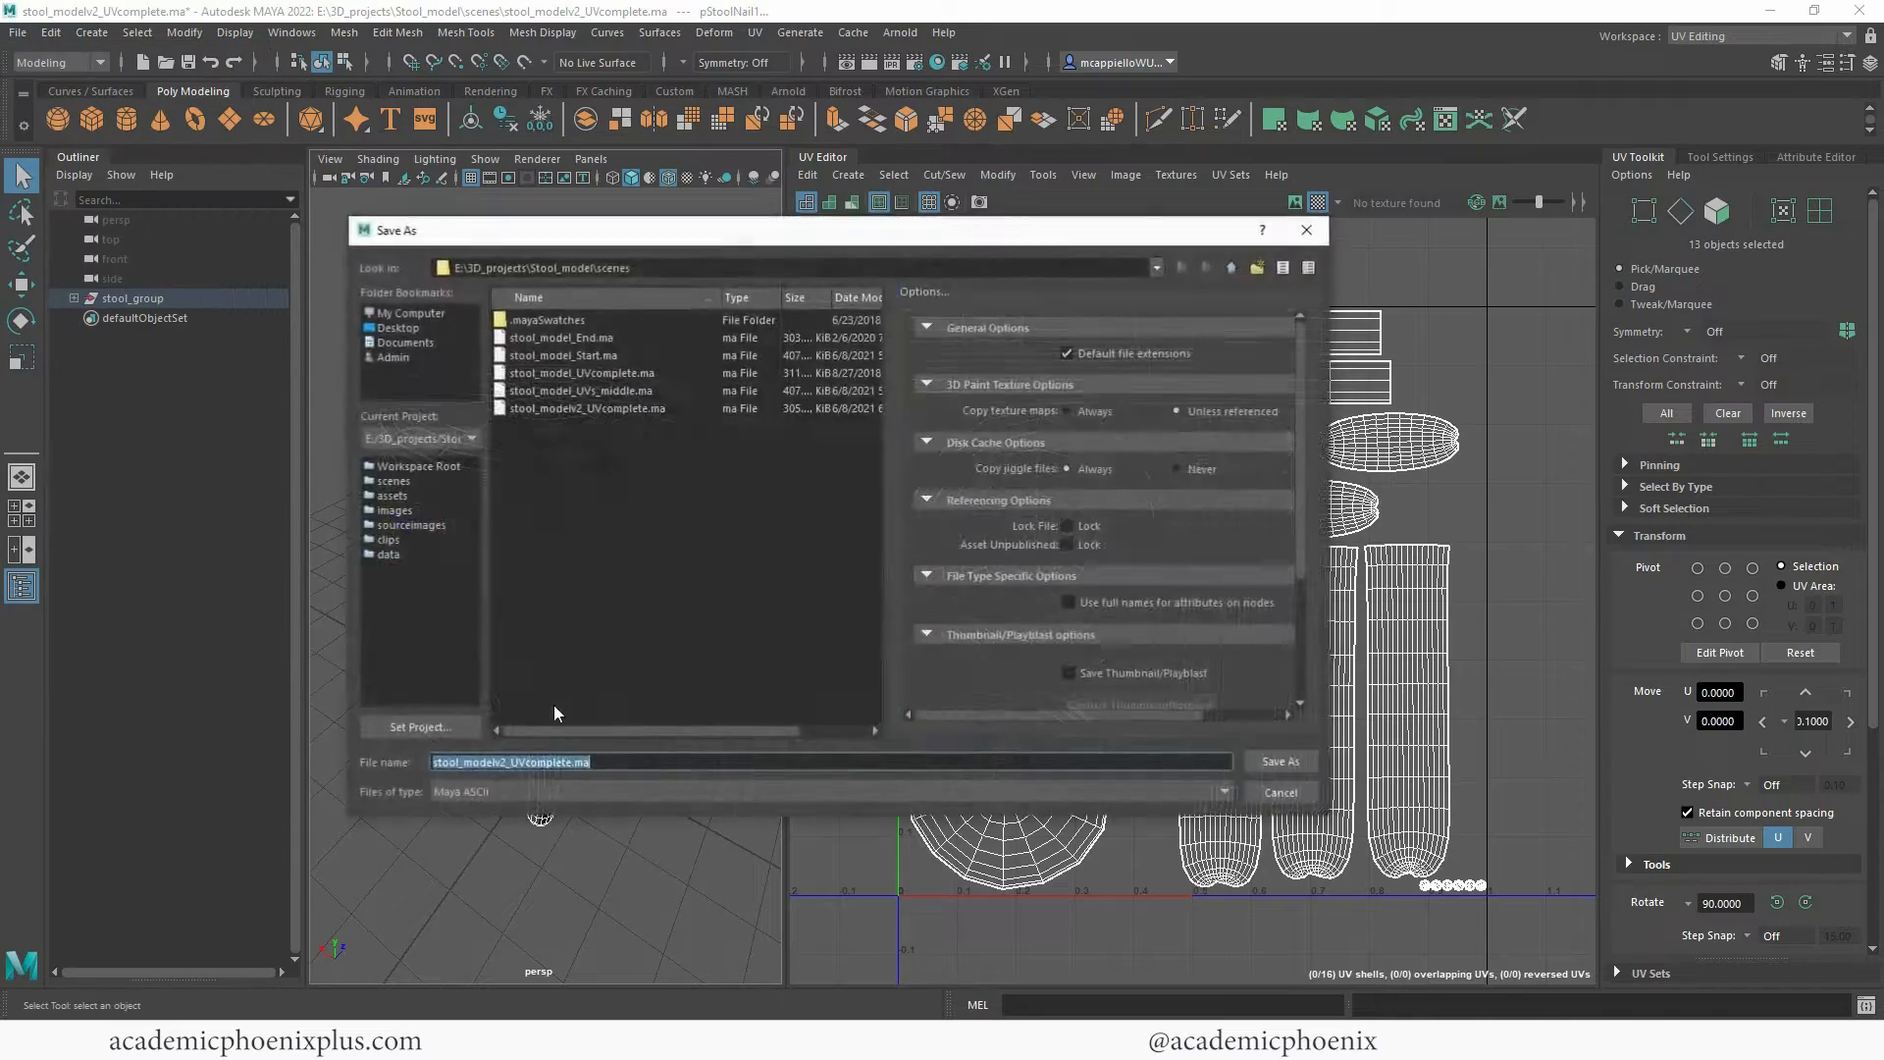
# Switch the workspace to Maya Classic and frame the entire stool in the perspective view.
pyautogui.click(1720, 36)
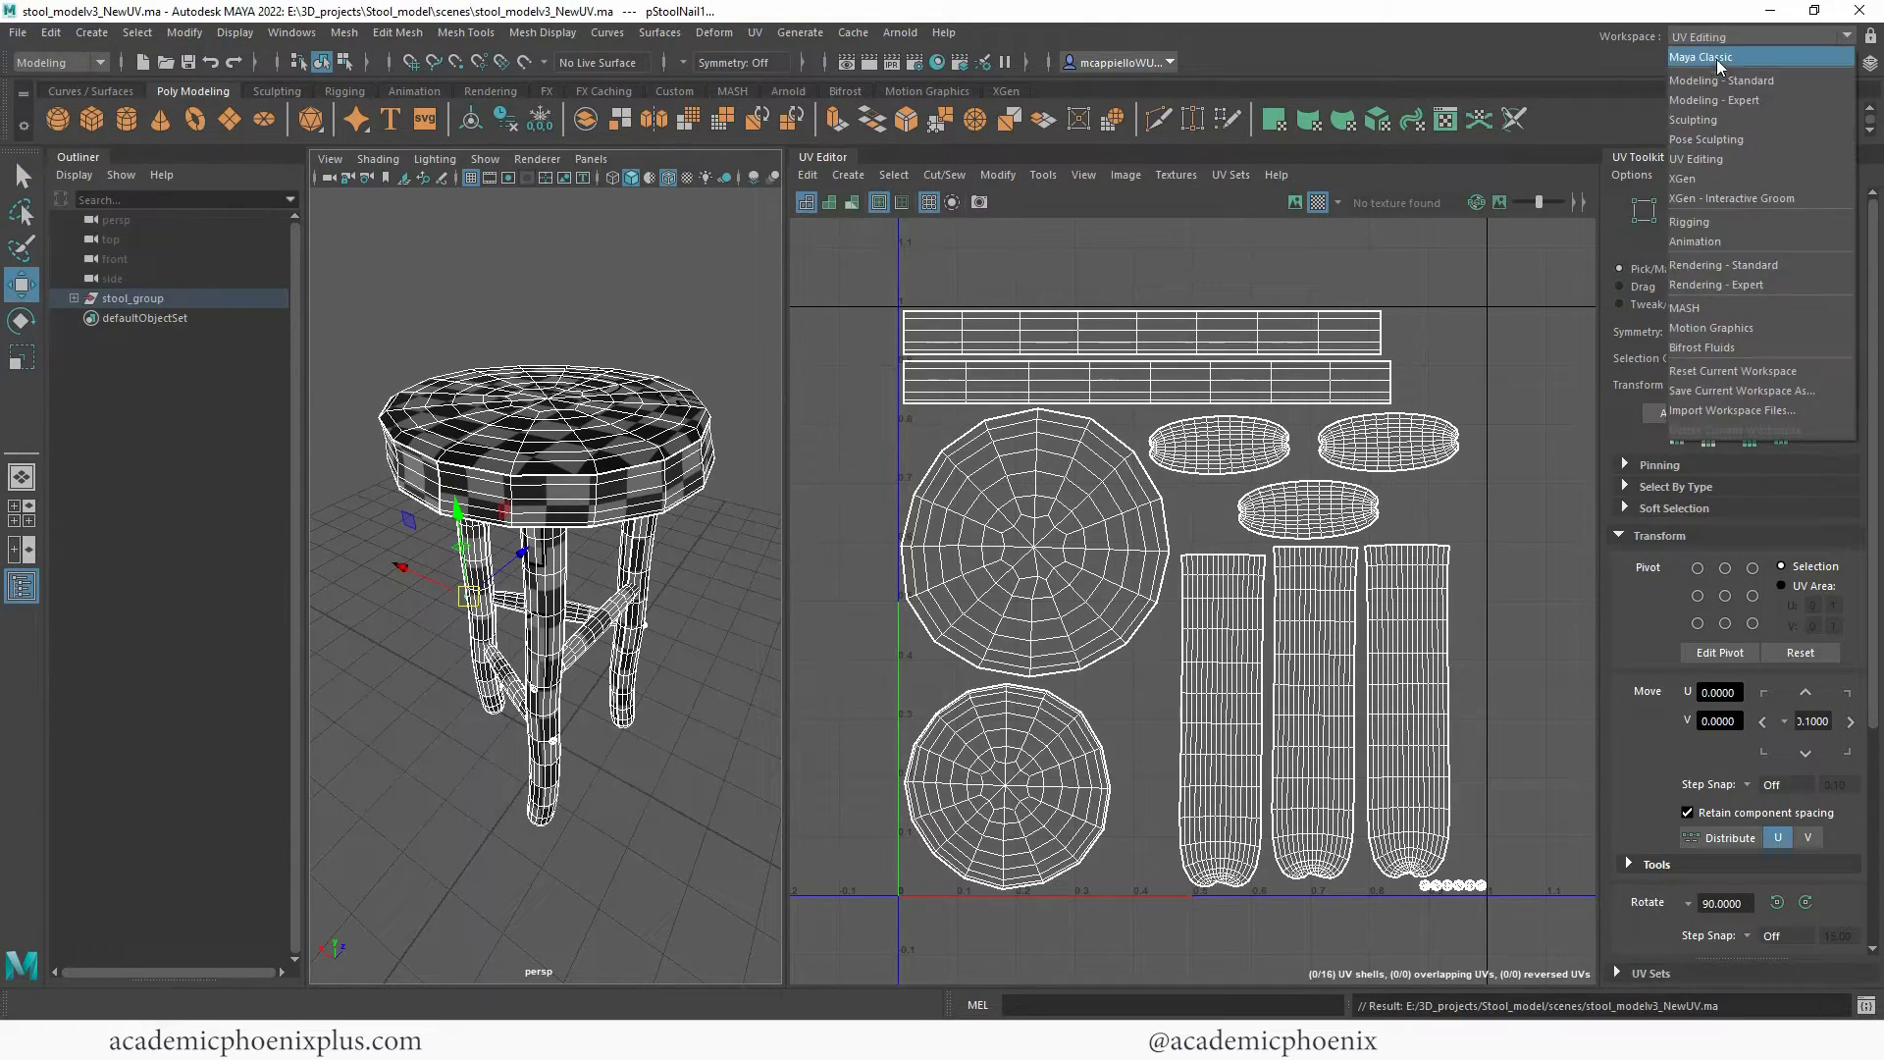
pyautogui.click(1717, 61)
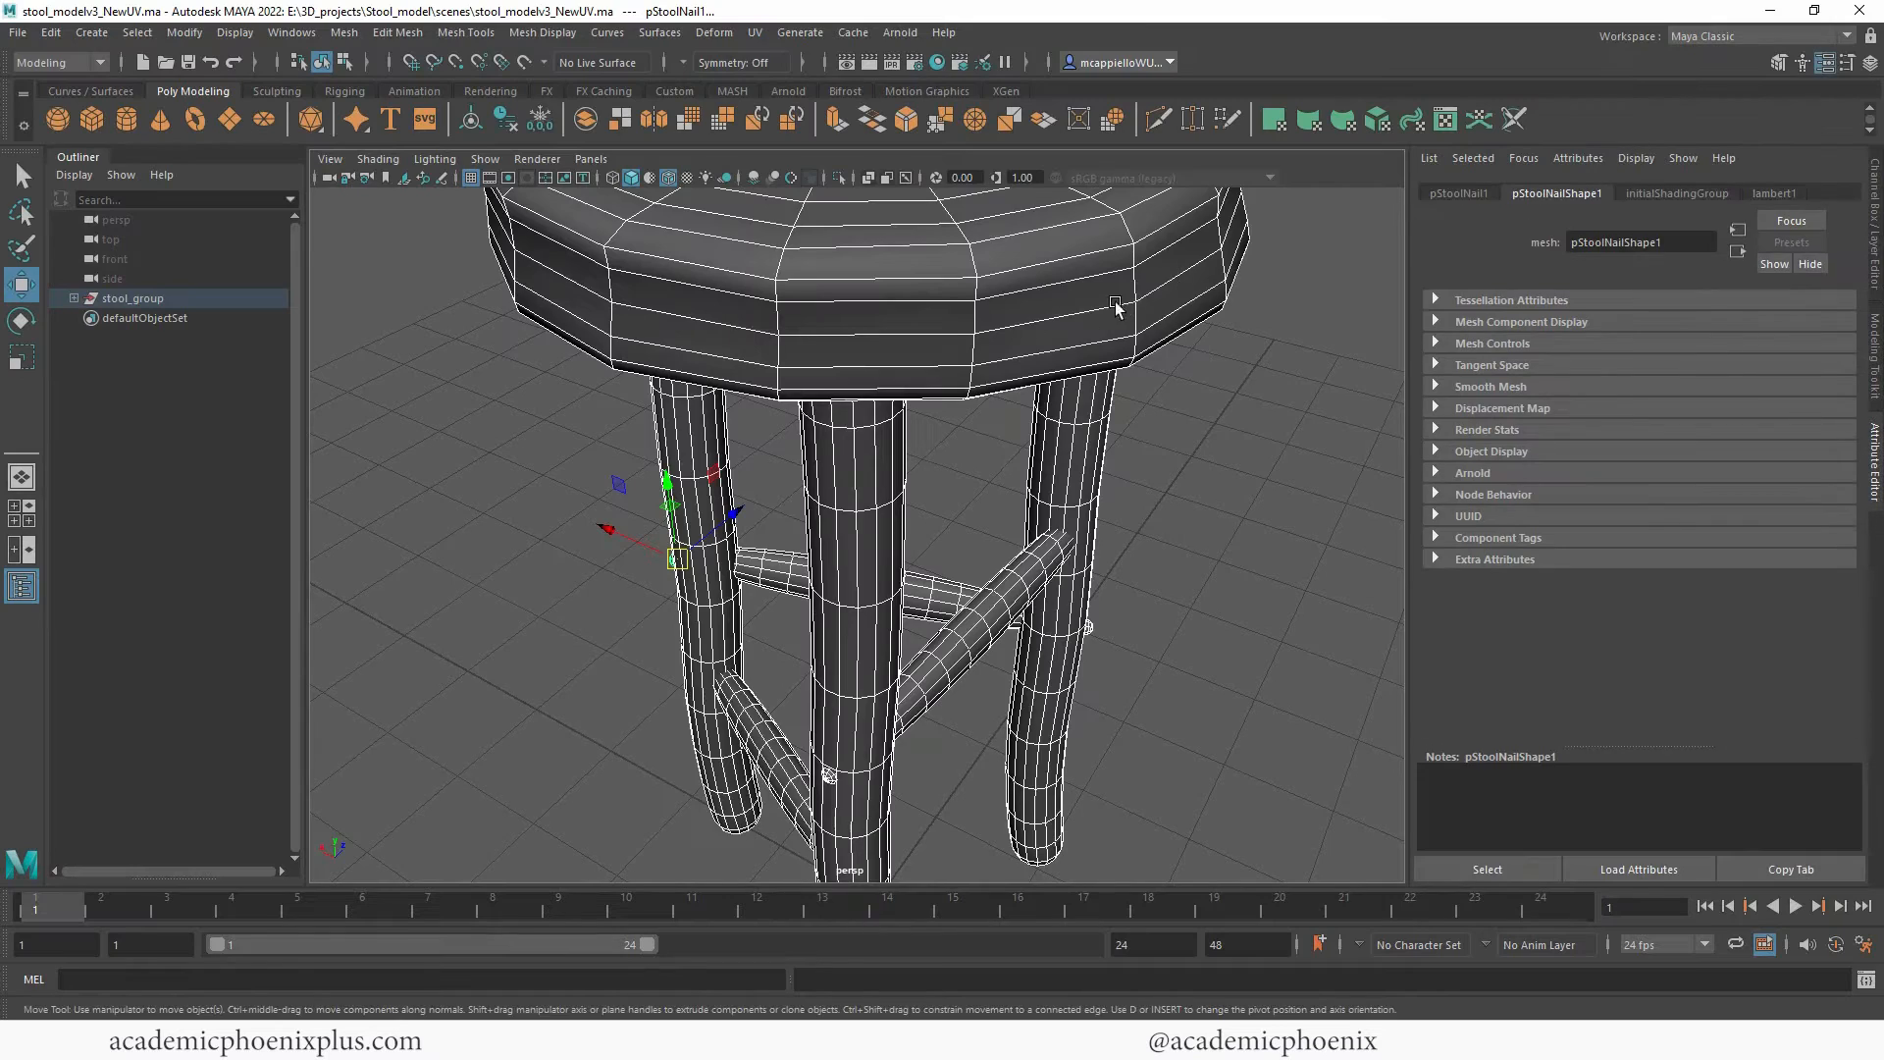
pyautogui.scroll(-4, 905, 358)
pyautogui.keyDown('alt'); pyautogui.moveTo(916, 412); pyautogui.dragTo(844, 392); pyautogui.keyUp('alt')
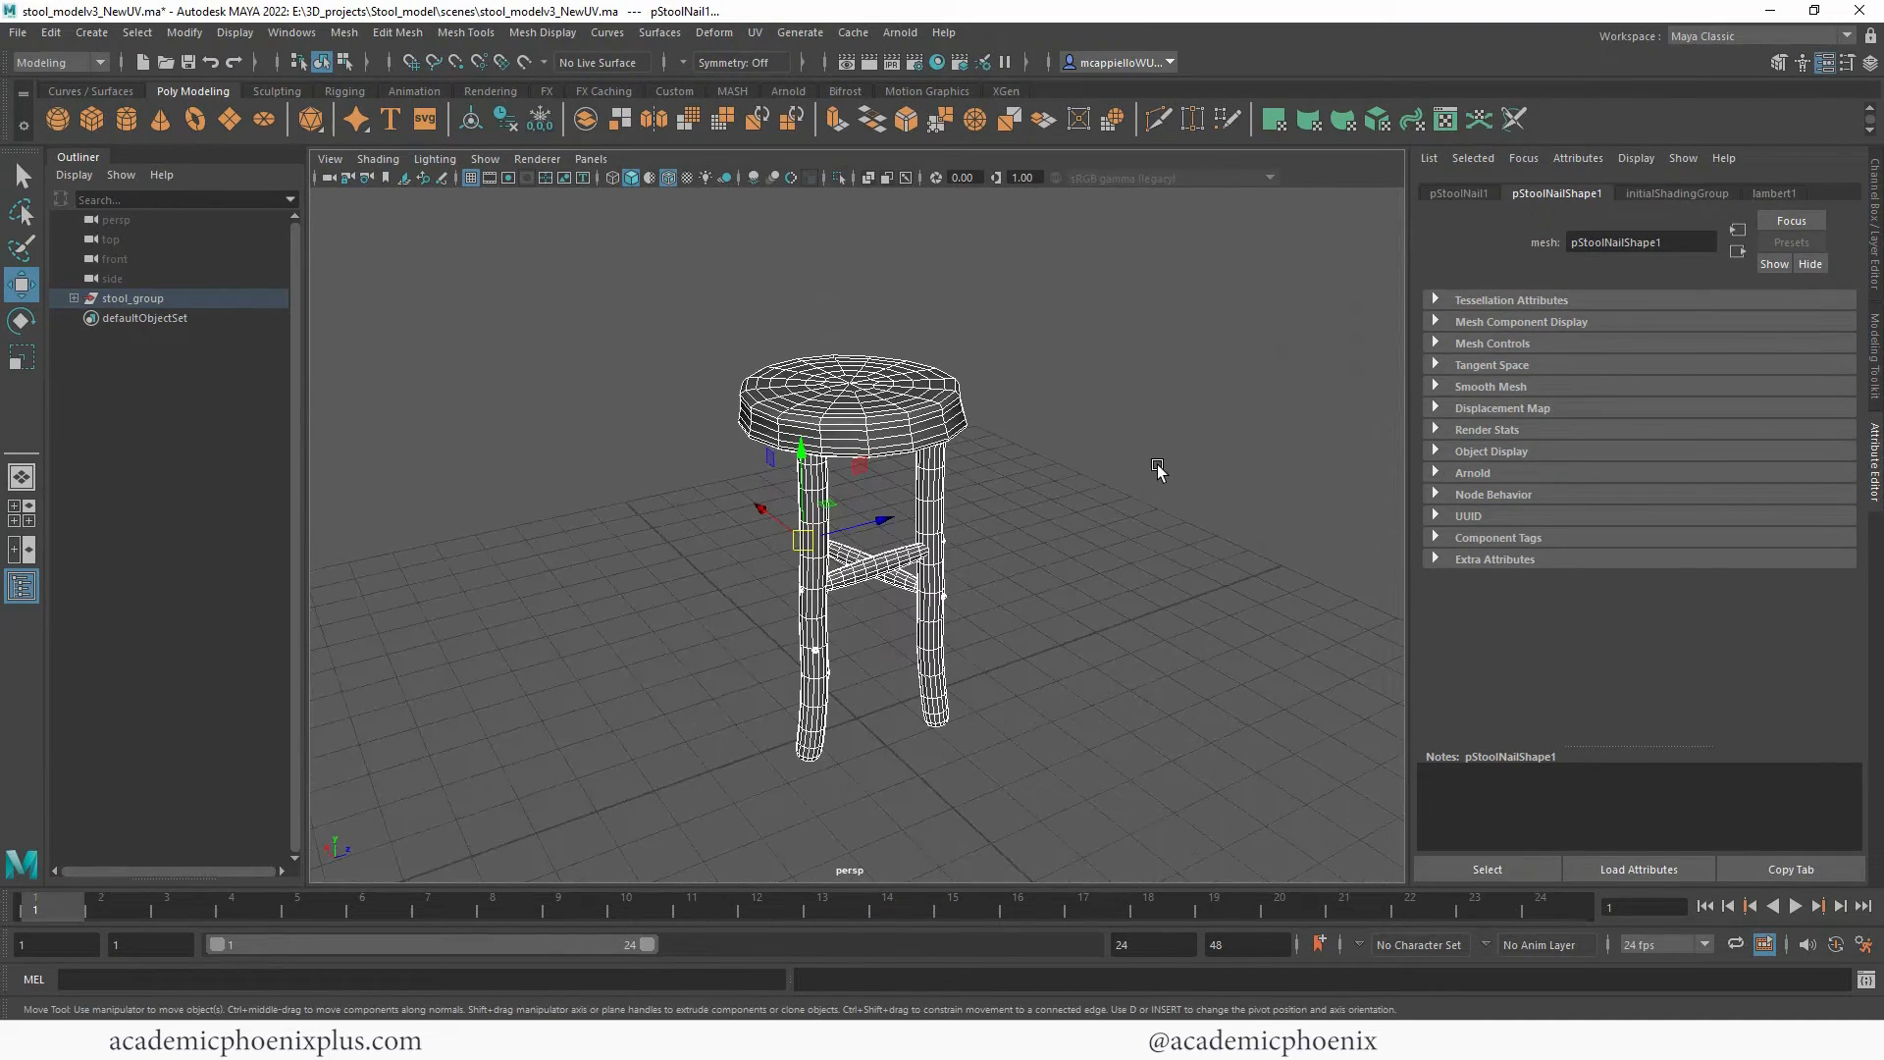
pyautogui.keyDown('alt'); pyautogui.moveTo(1157, 463); pyautogui.dragTo(1044, 411); pyautogui.keyUp('alt')
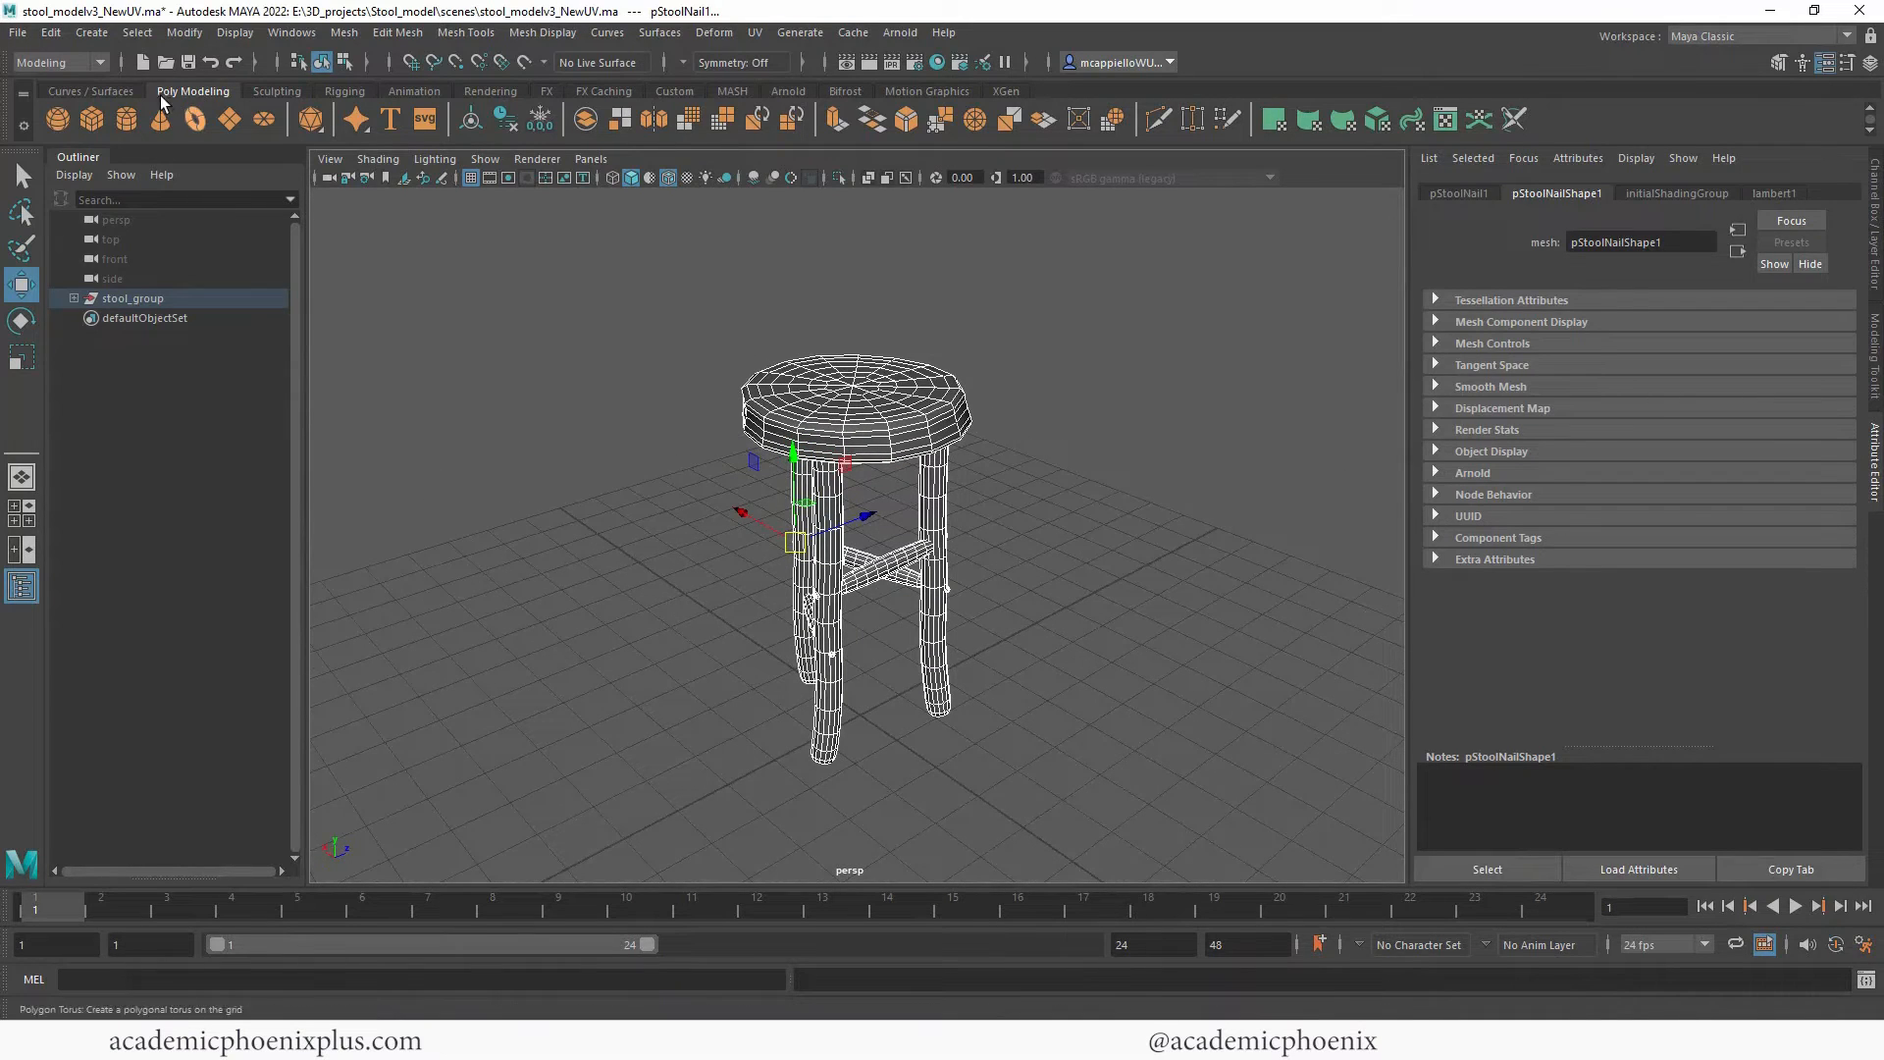
# Start exporting the selected stool with OBJexport as the file type.
pyautogui.click(19, 33)
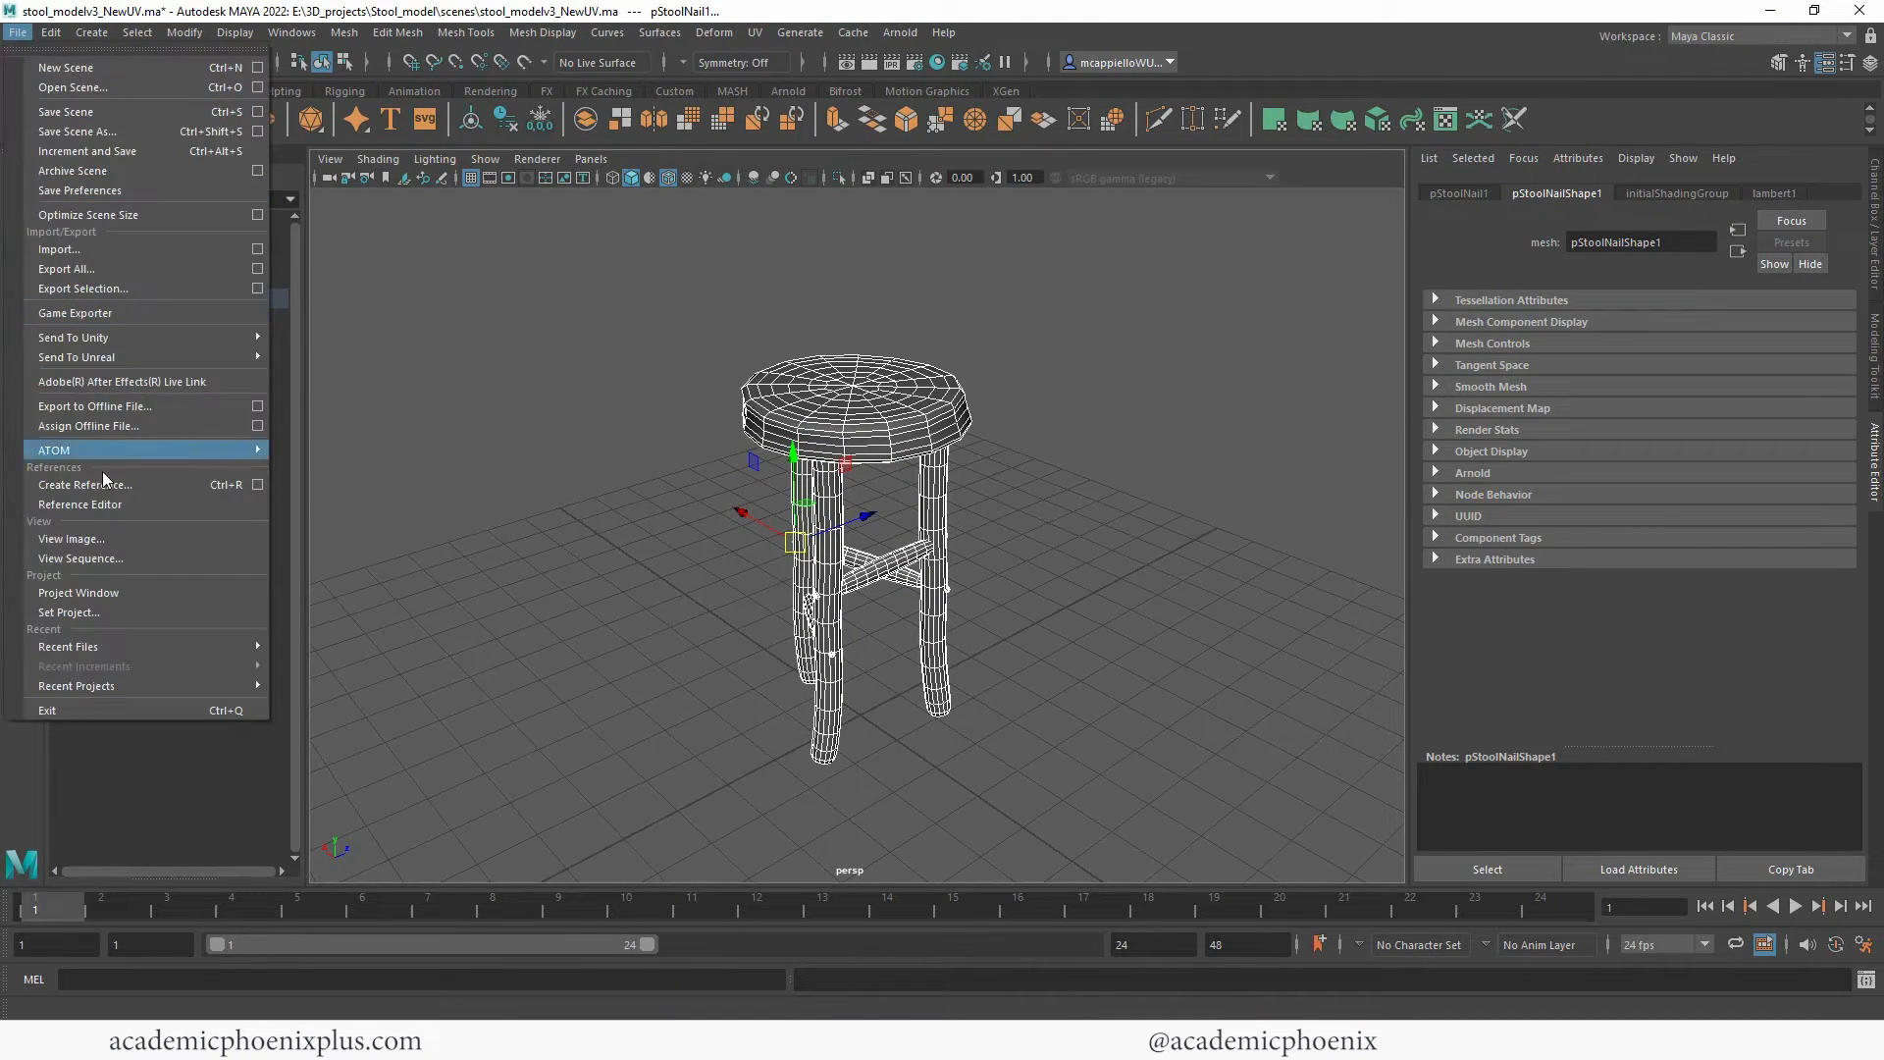
pyautogui.click(197, 286)
pyautogui.click(577, 791)
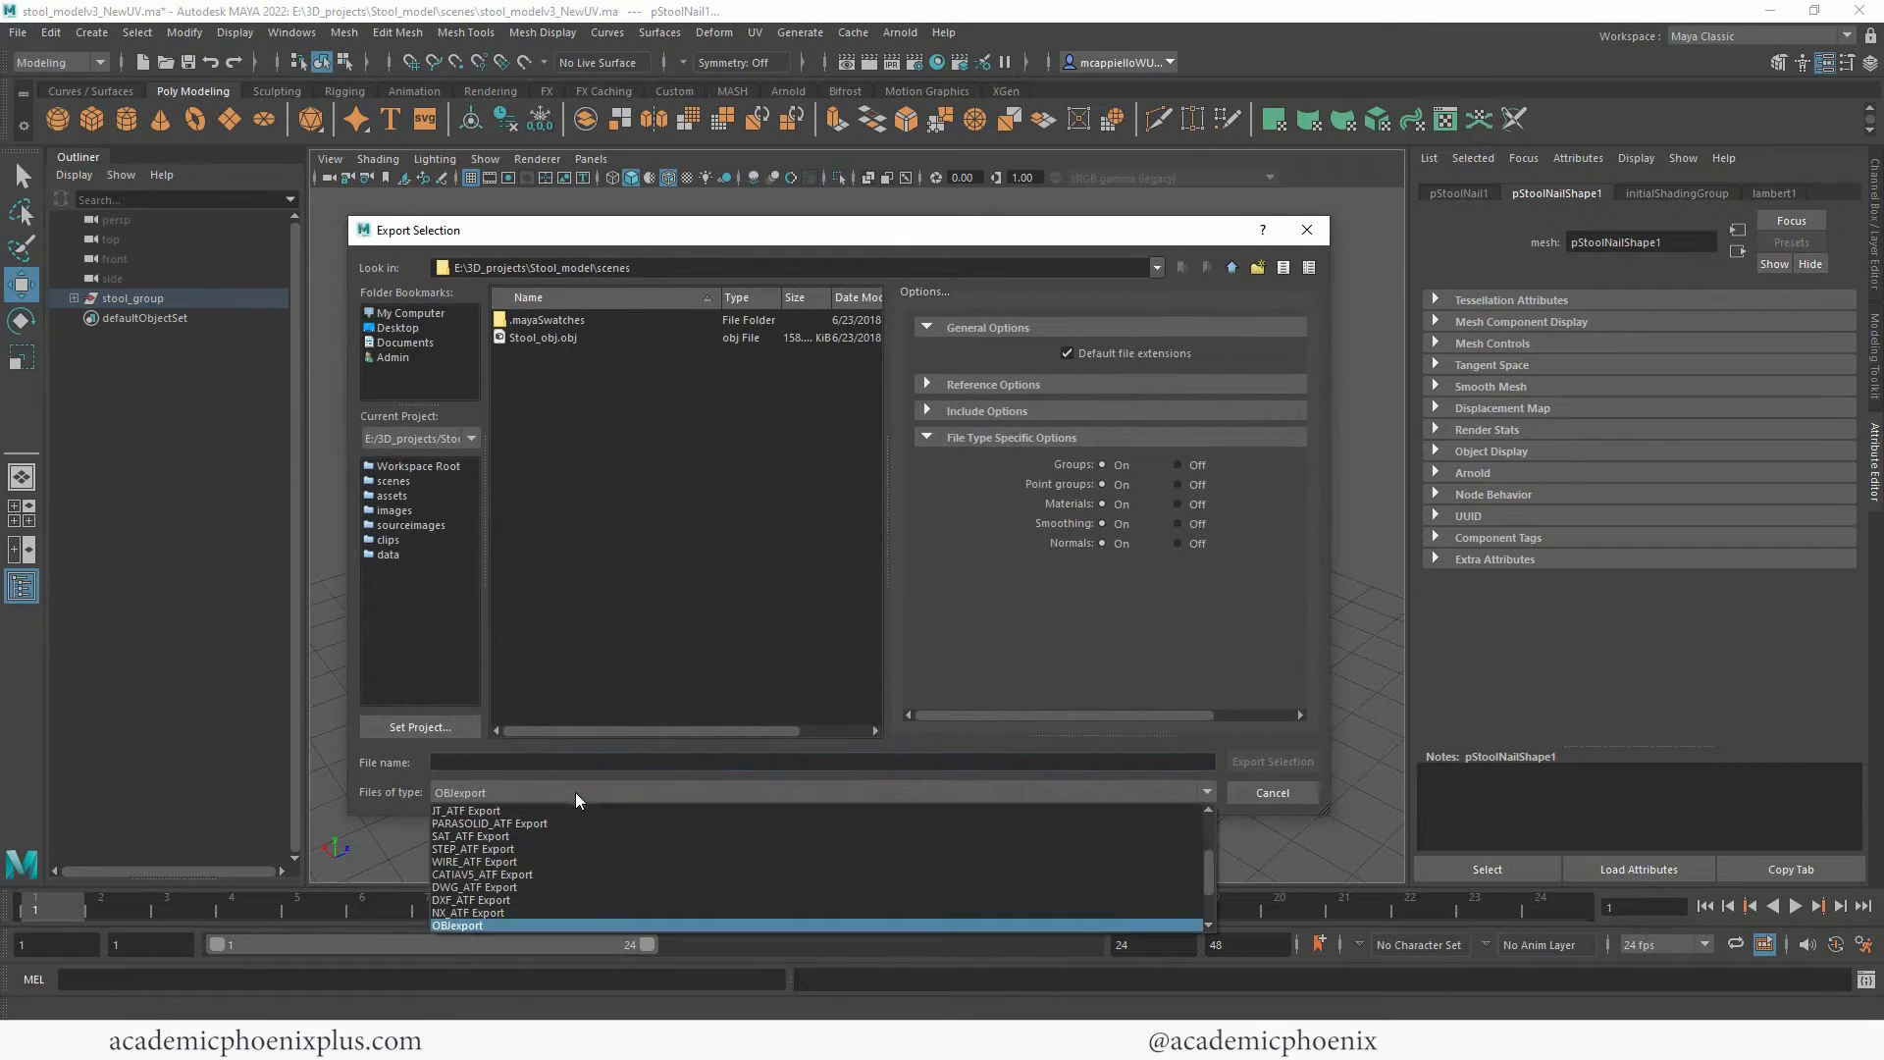
pyautogui.click(491, 924)
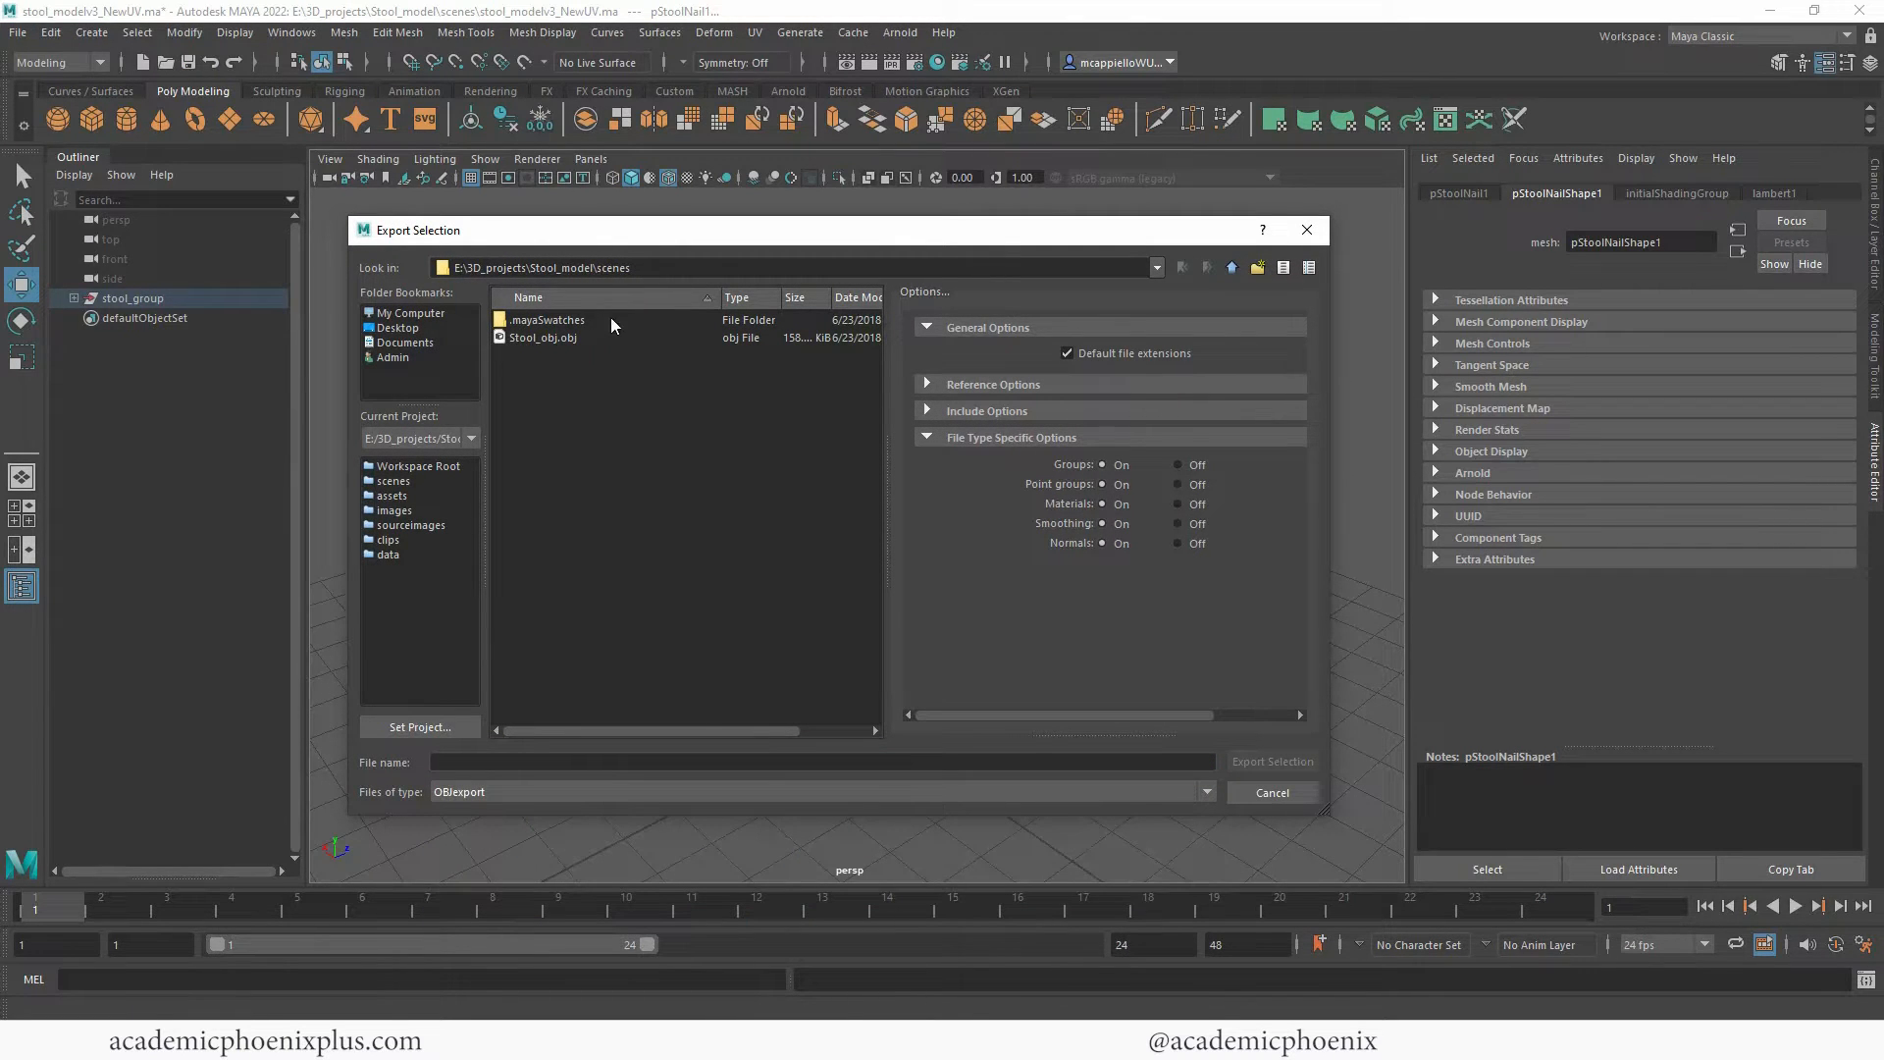
# Export the selection into the Stool_model project's assets folder as StoolOBJ.
pyautogui.click(1232, 272)
pyautogui.click(533, 335)
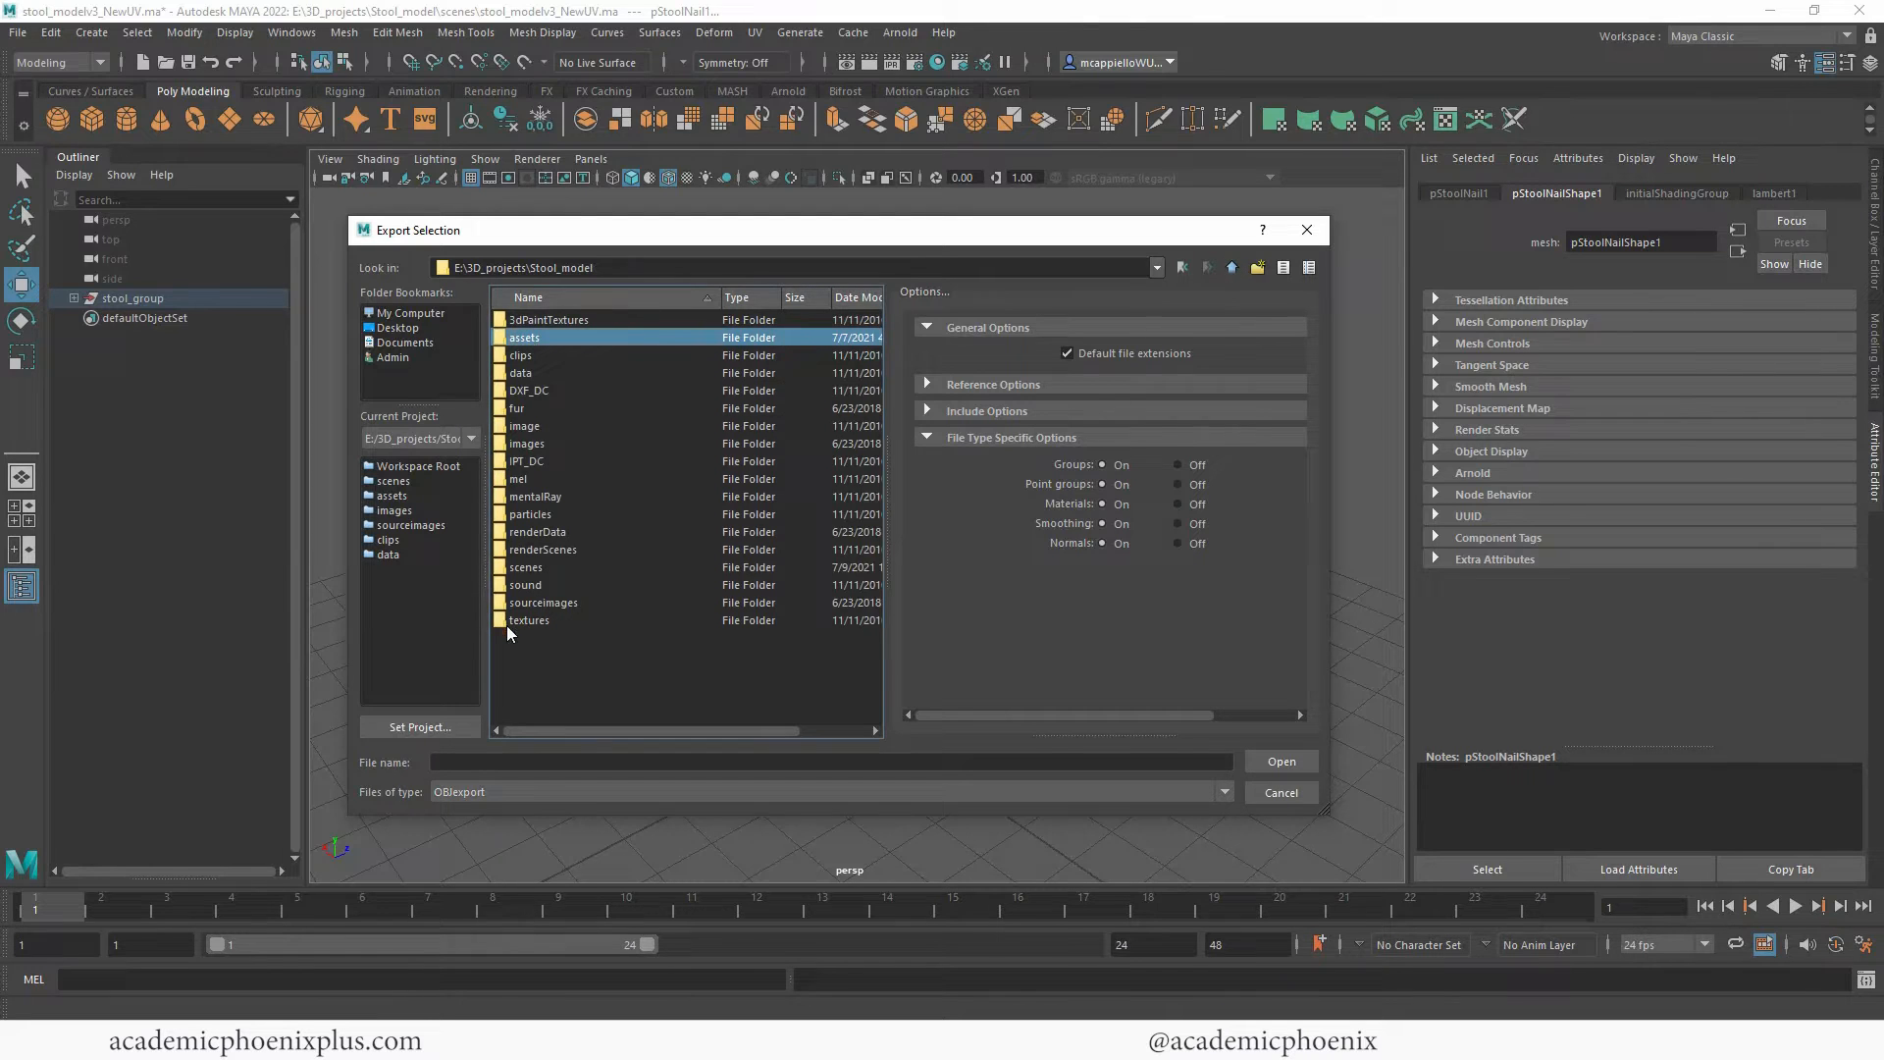
pyautogui.doubleClick(575, 338)
pyautogui.click(443, 763)
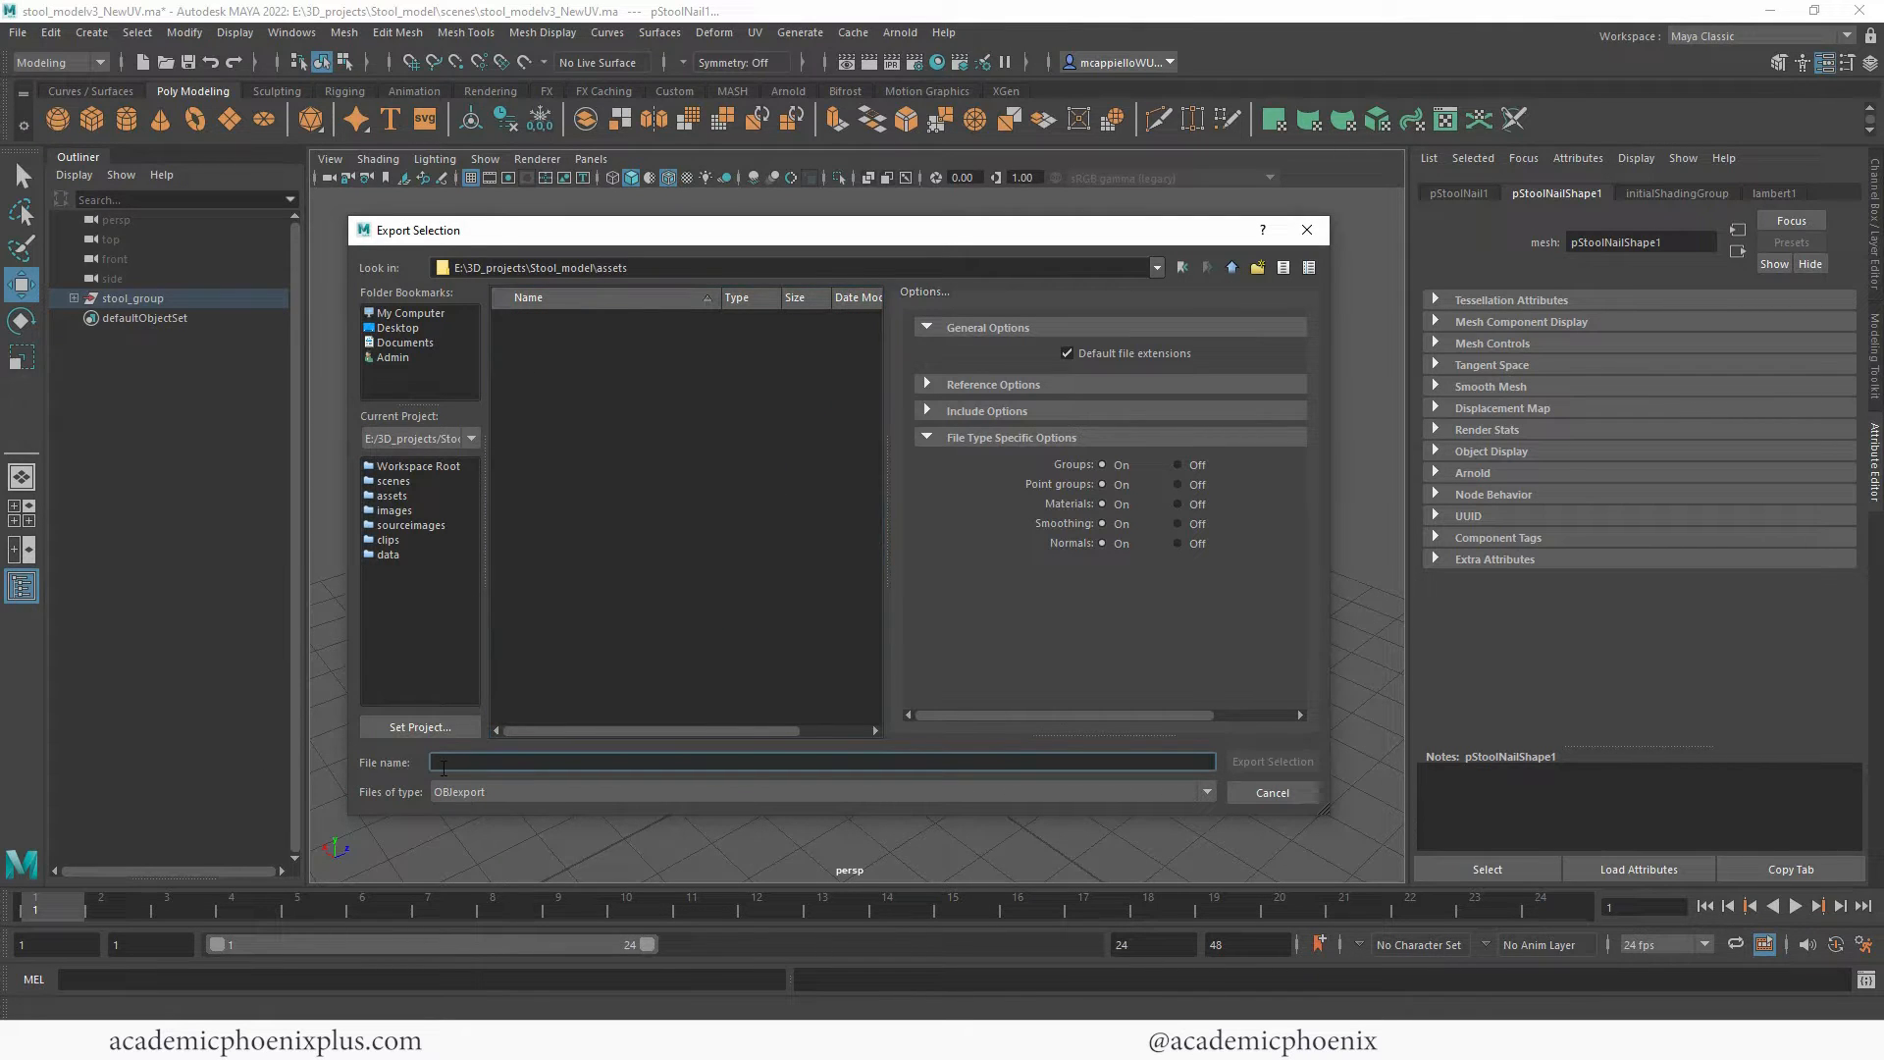
pyautogui.write('StoolOBJ')
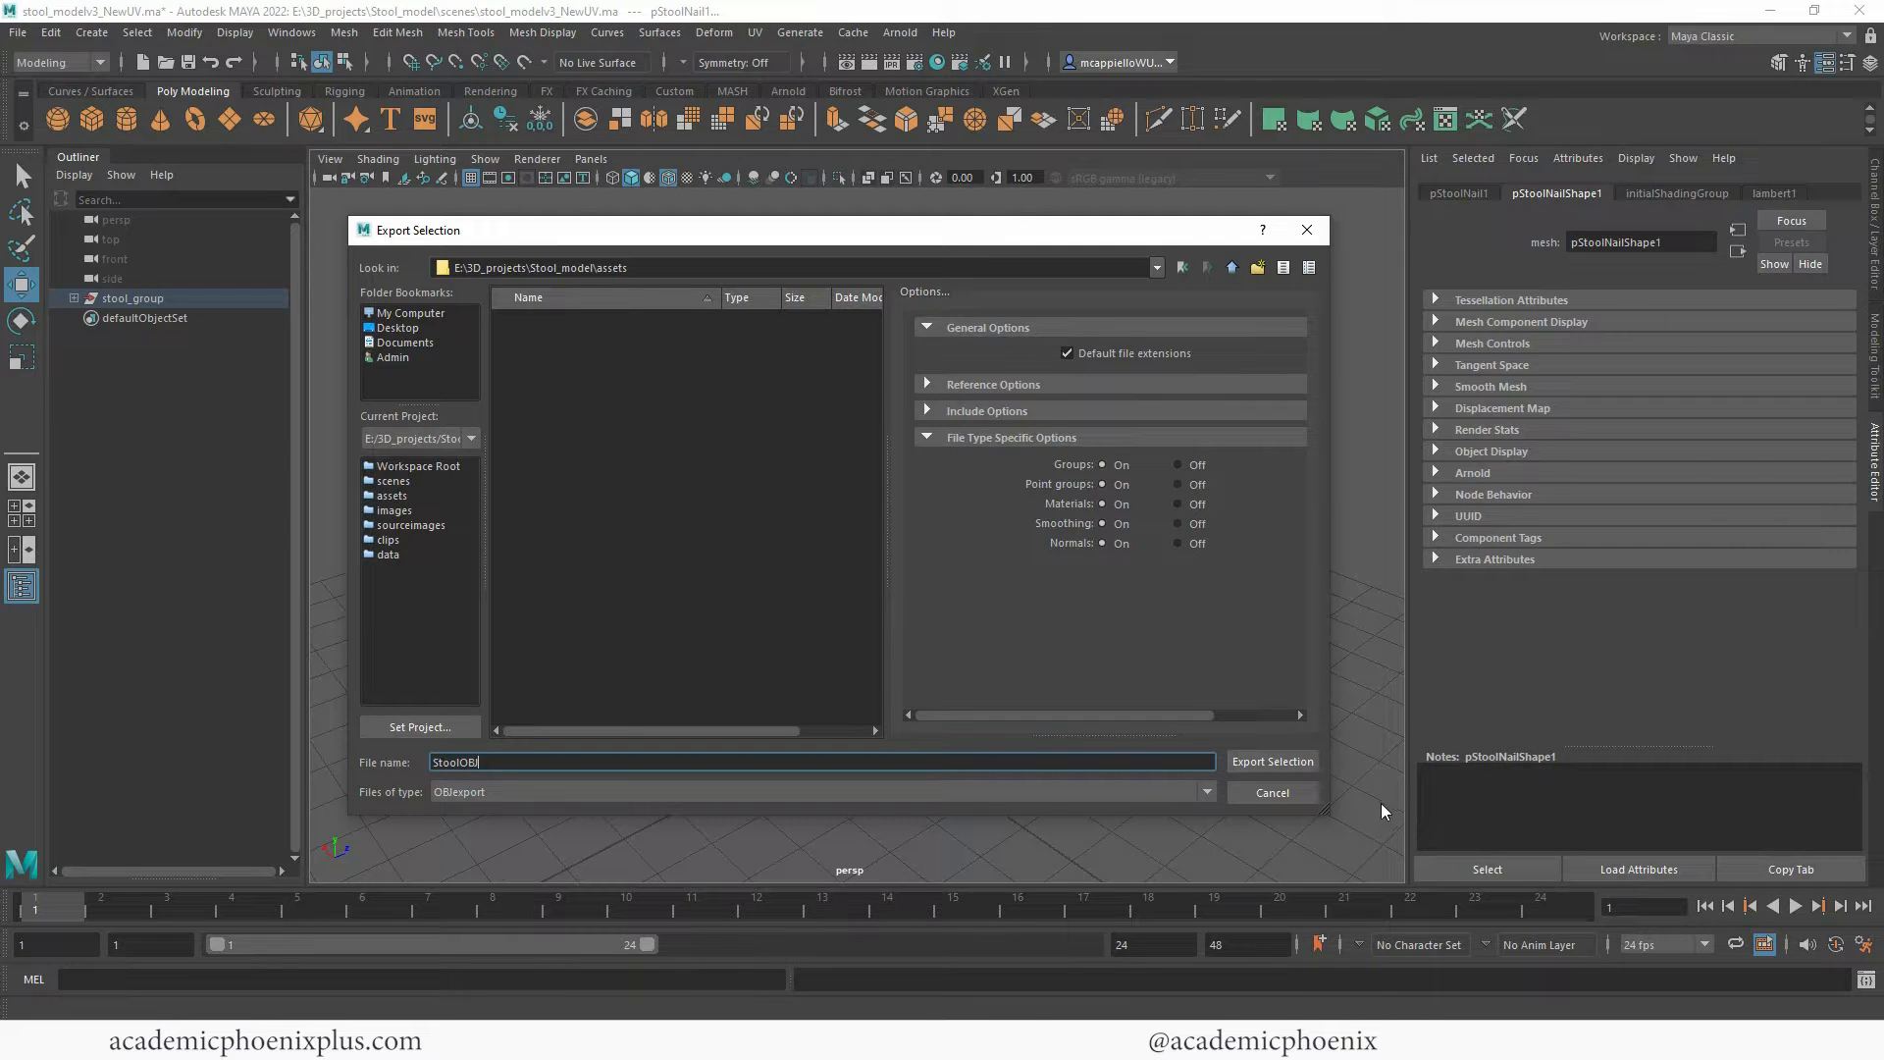
pyautogui.click(1299, 764)
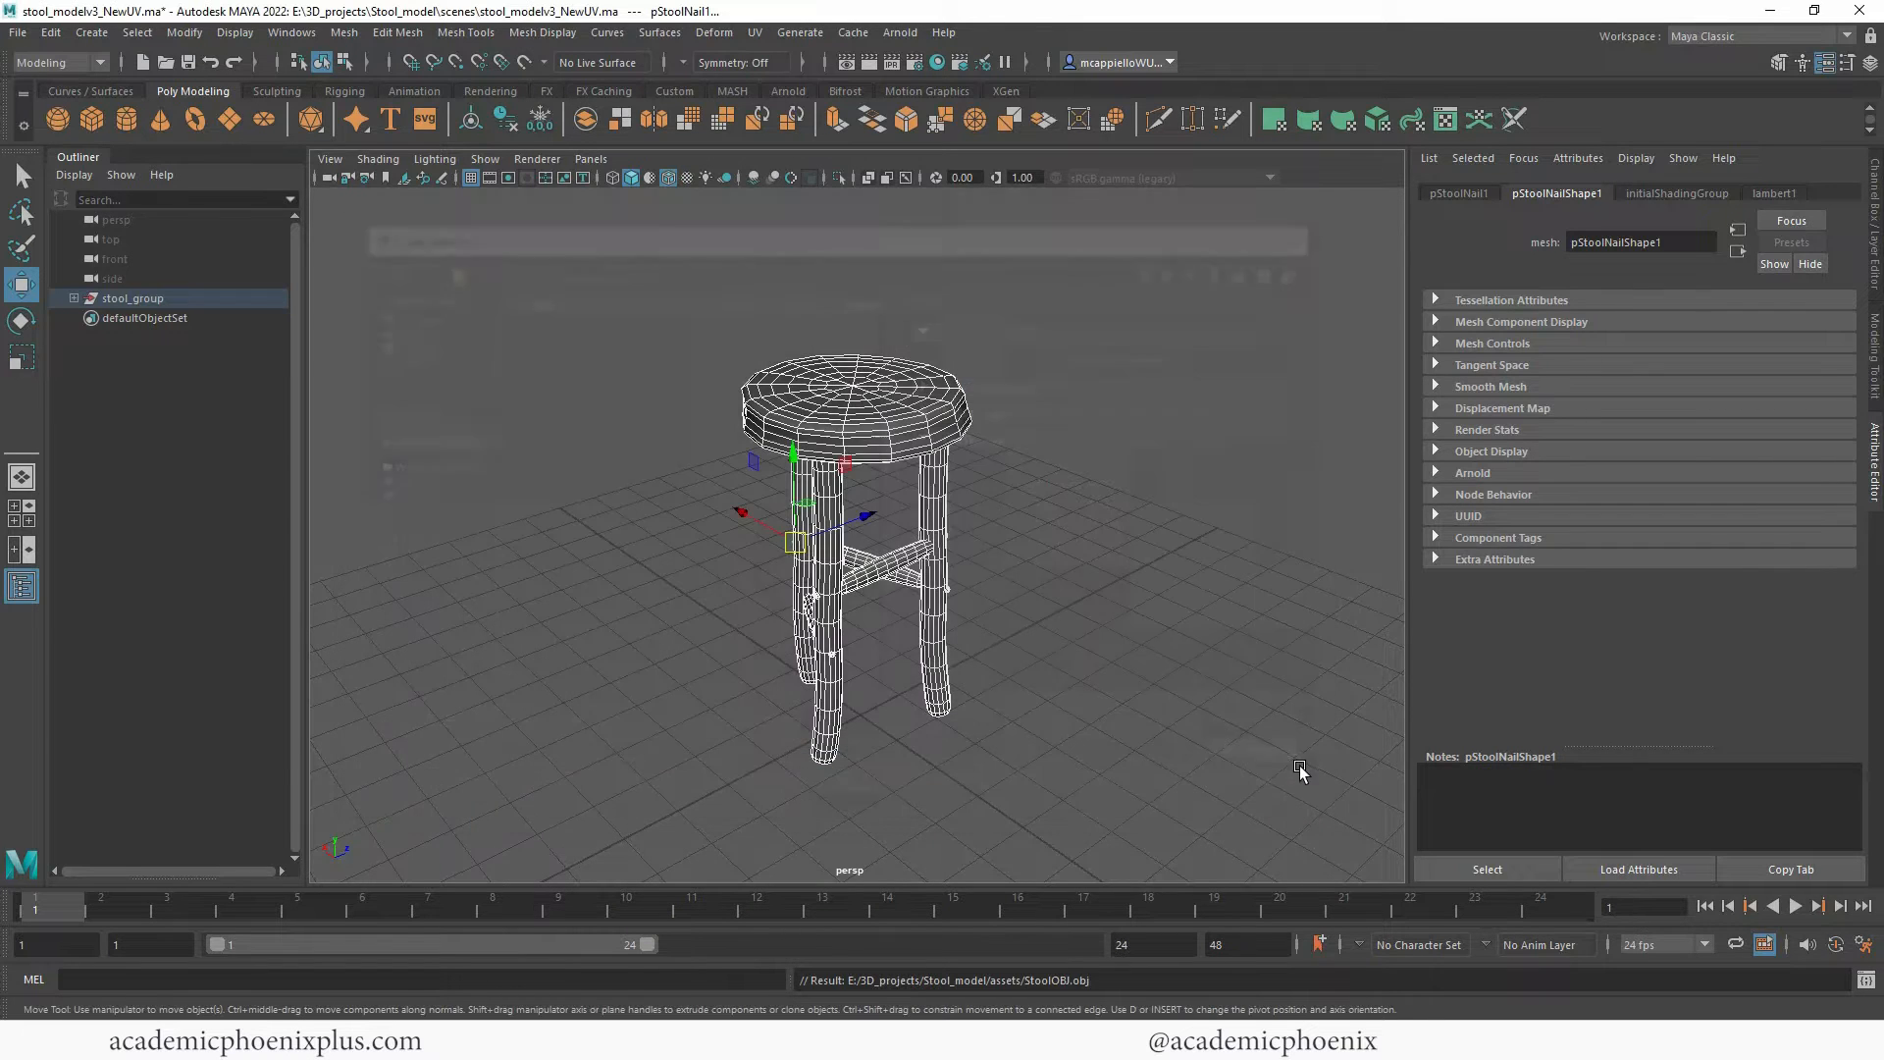
# Switch to Substance 3D Painter and start a new project using the PBR - Metallic Roughness Alpha-blend template and a 2048 document resolution.
pyautogui.click(1244, 736)
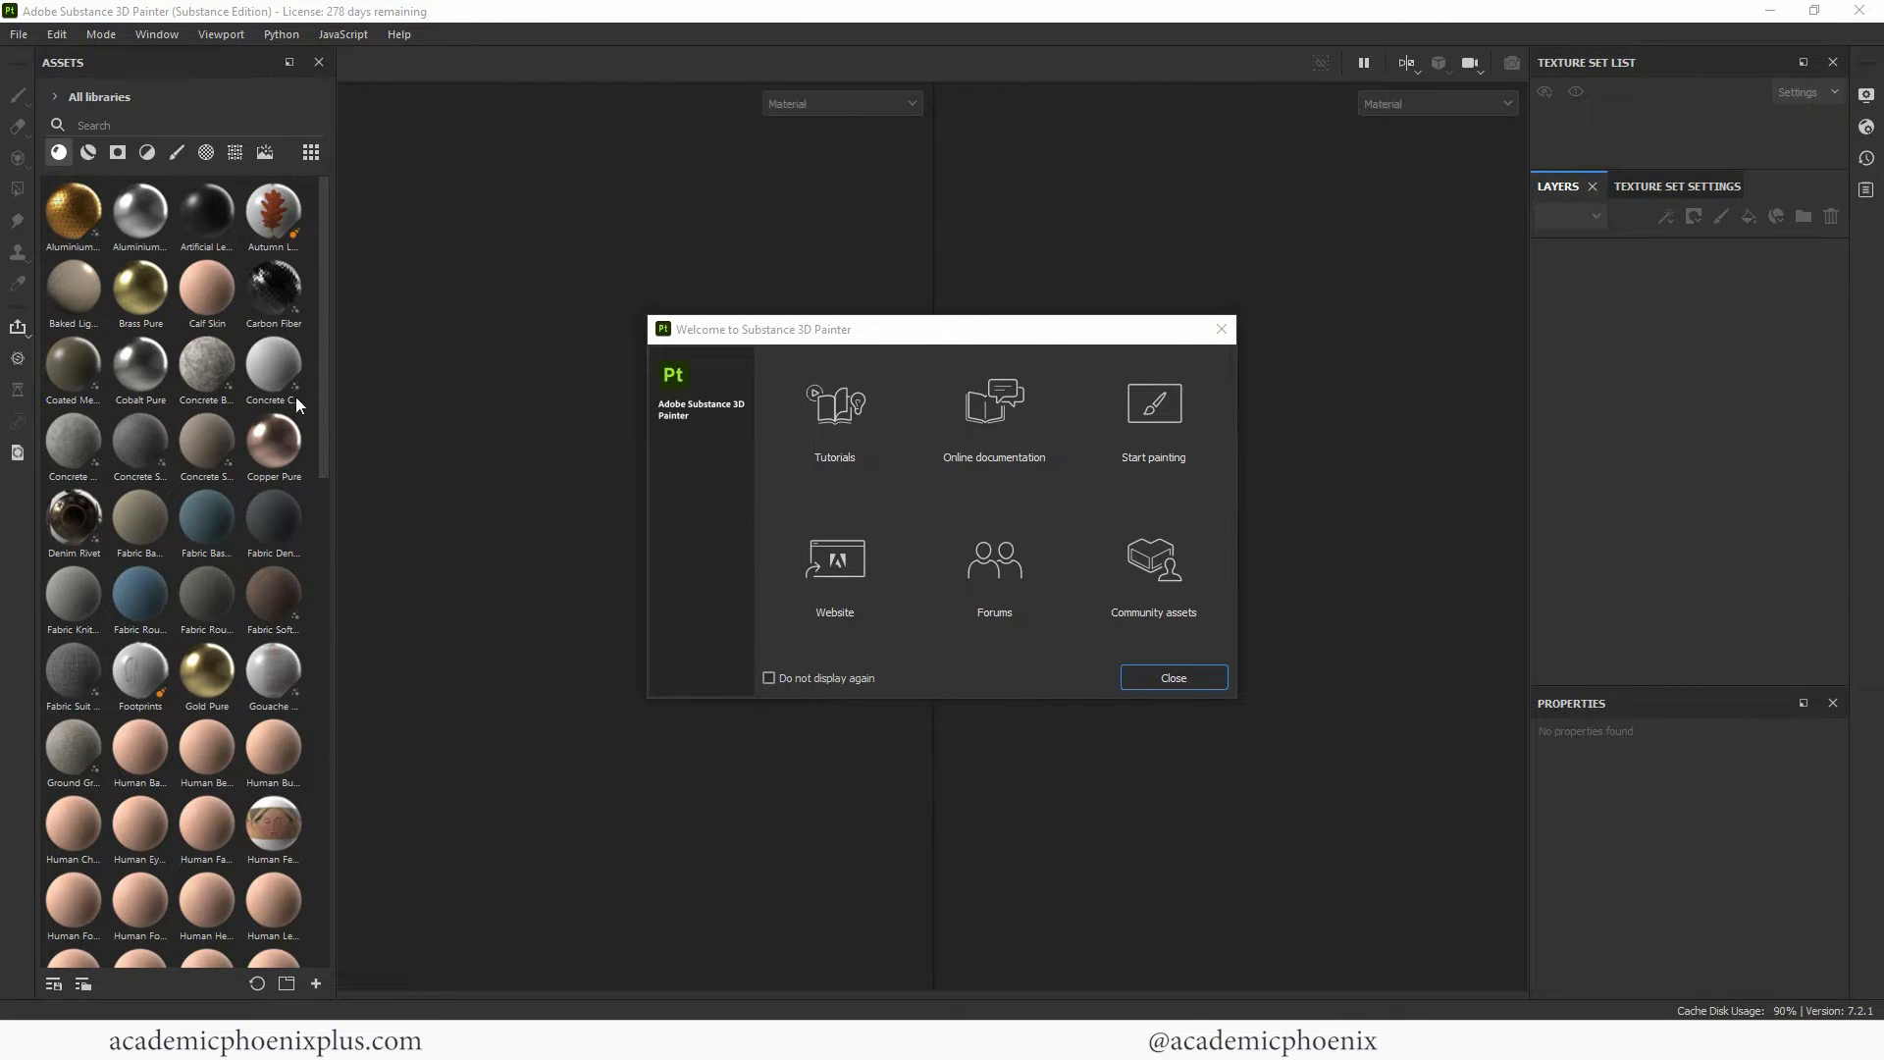
pyautogui.click(1221, 330)
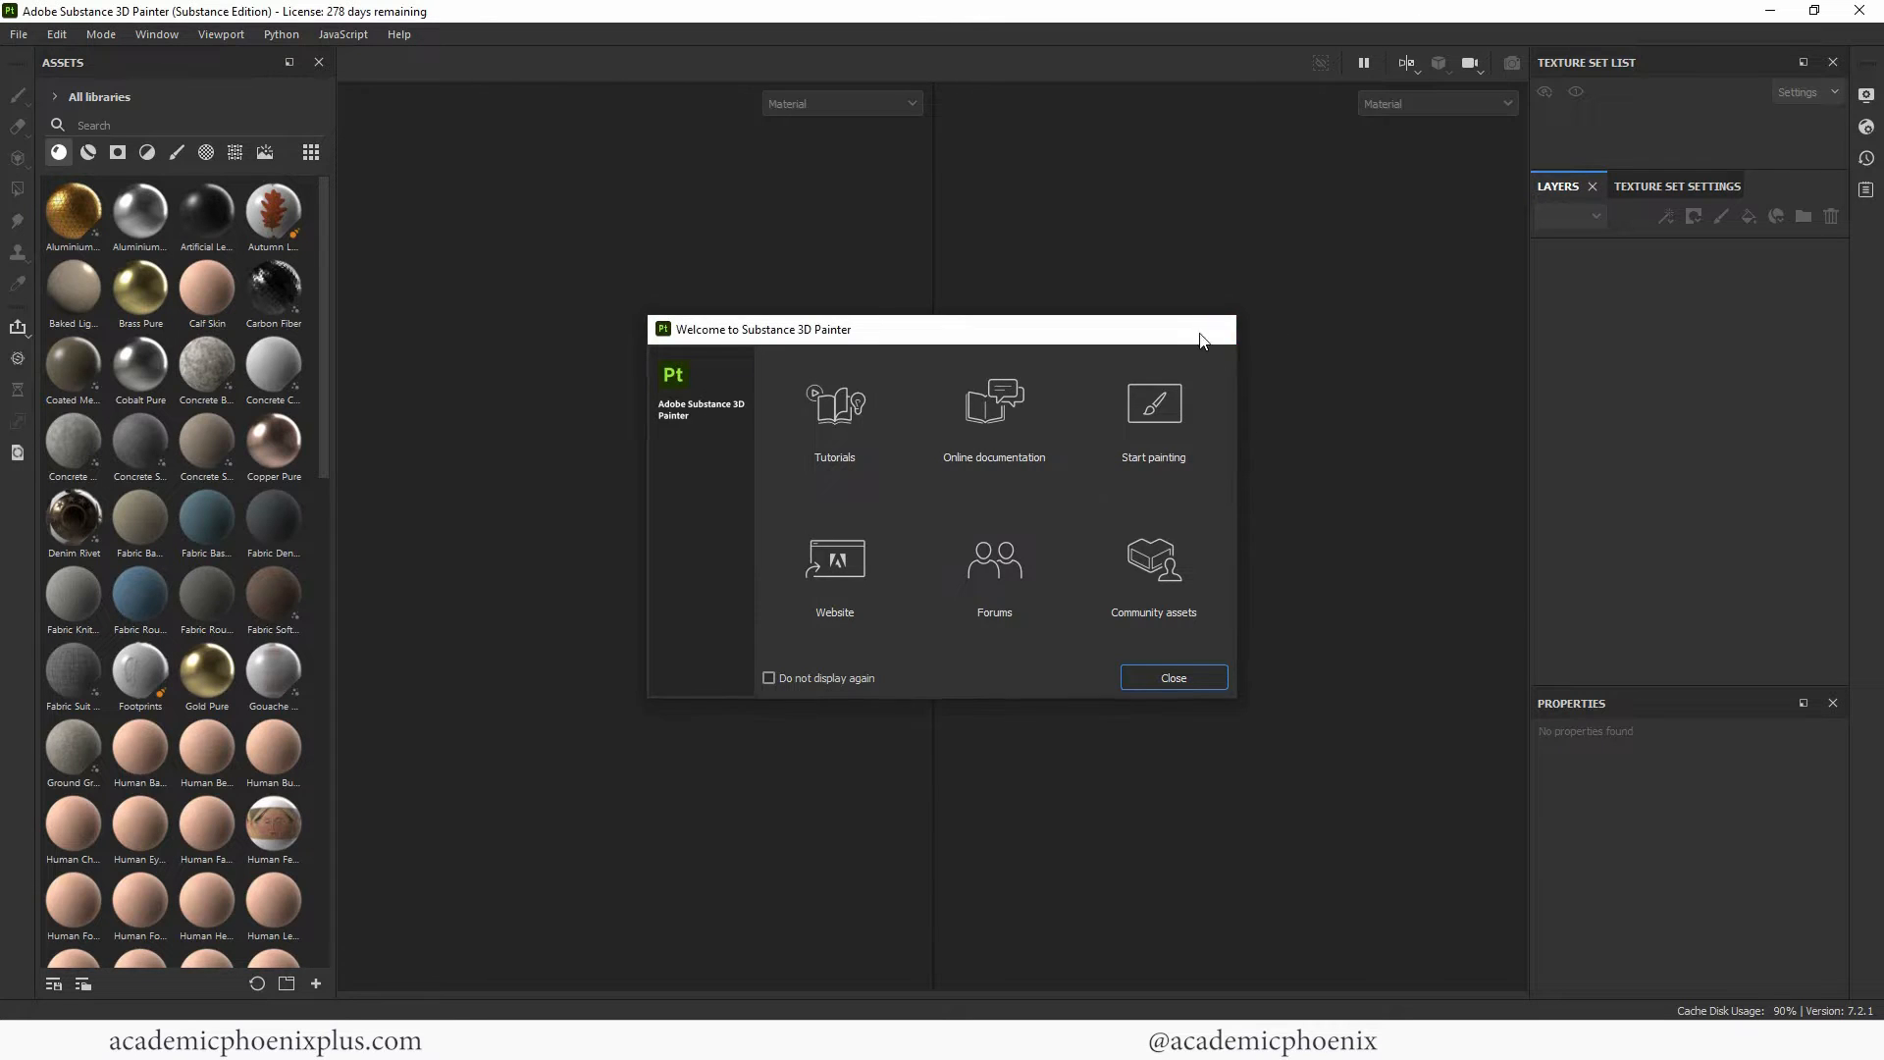
pyautogui.click(17, 33)
pyautogui.click(39, 52)
pyautogui.click(958, 204)
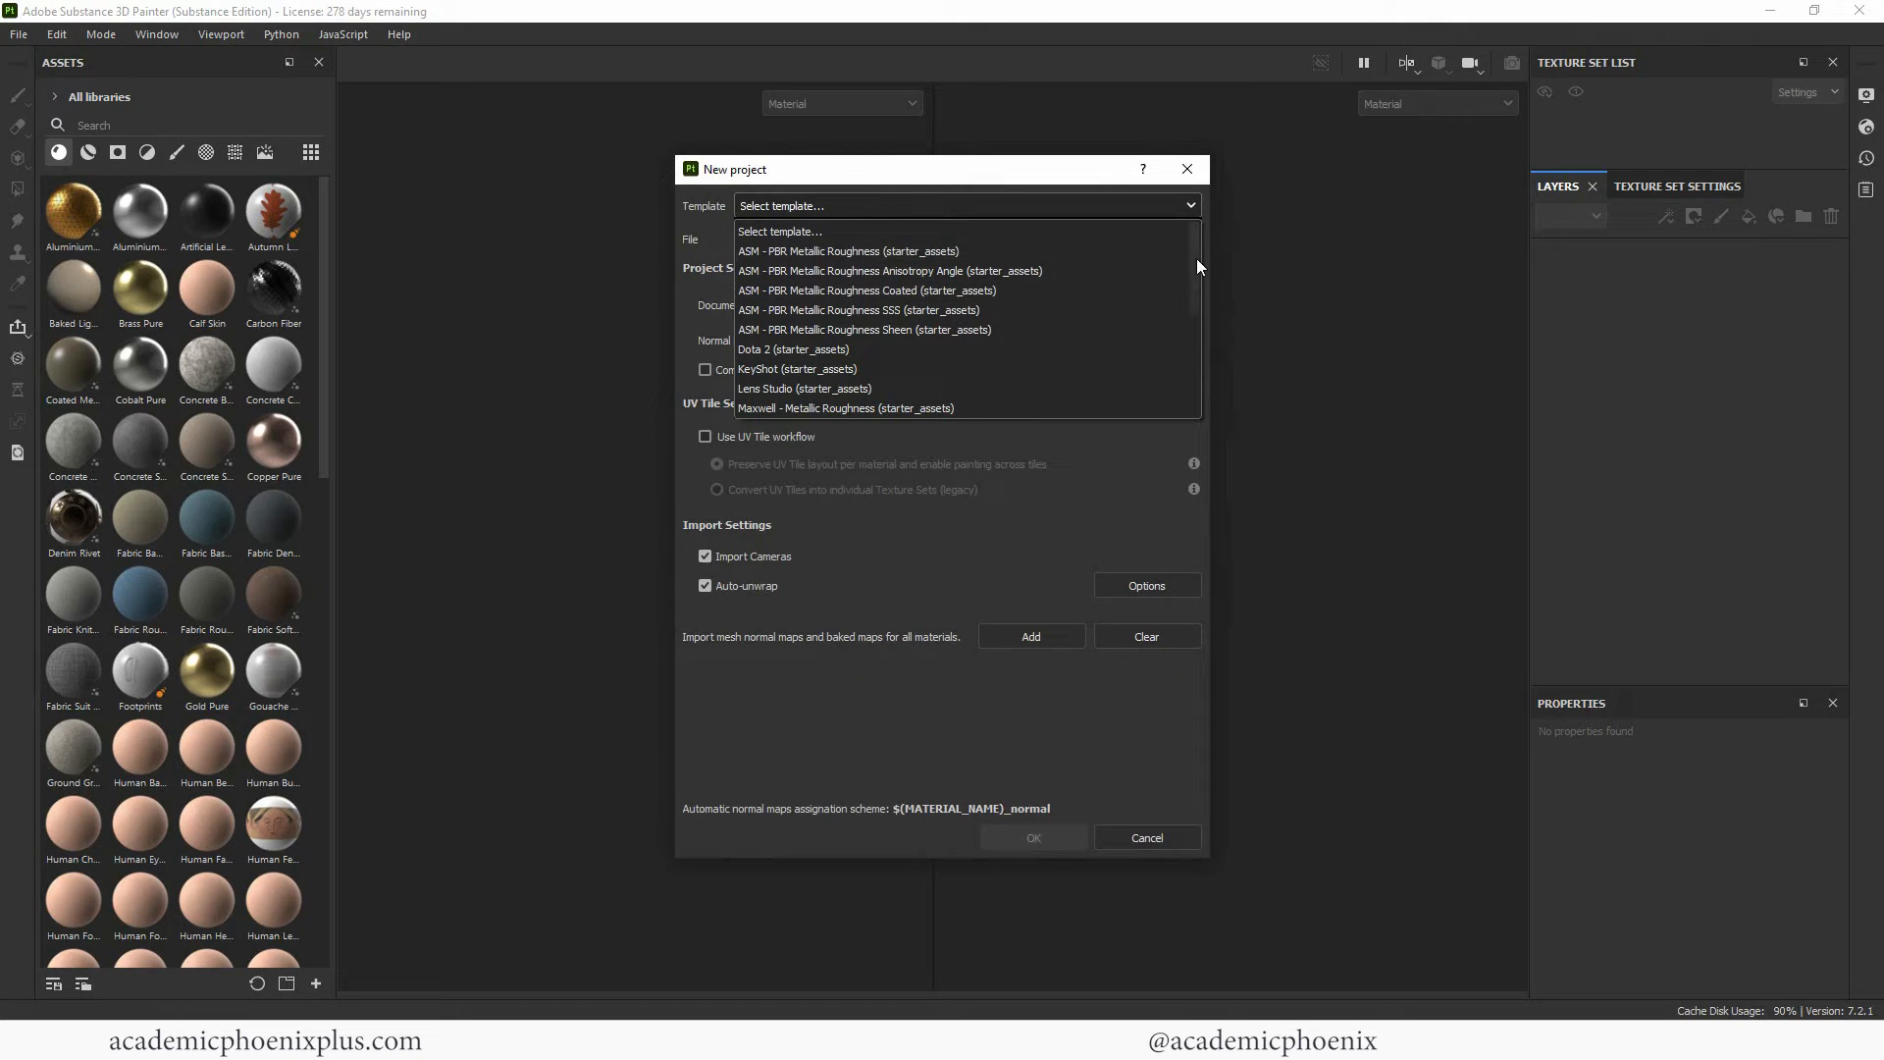
pyautogui.moveTo(1197, 257); pyautogui.dragTo(1174, 332)
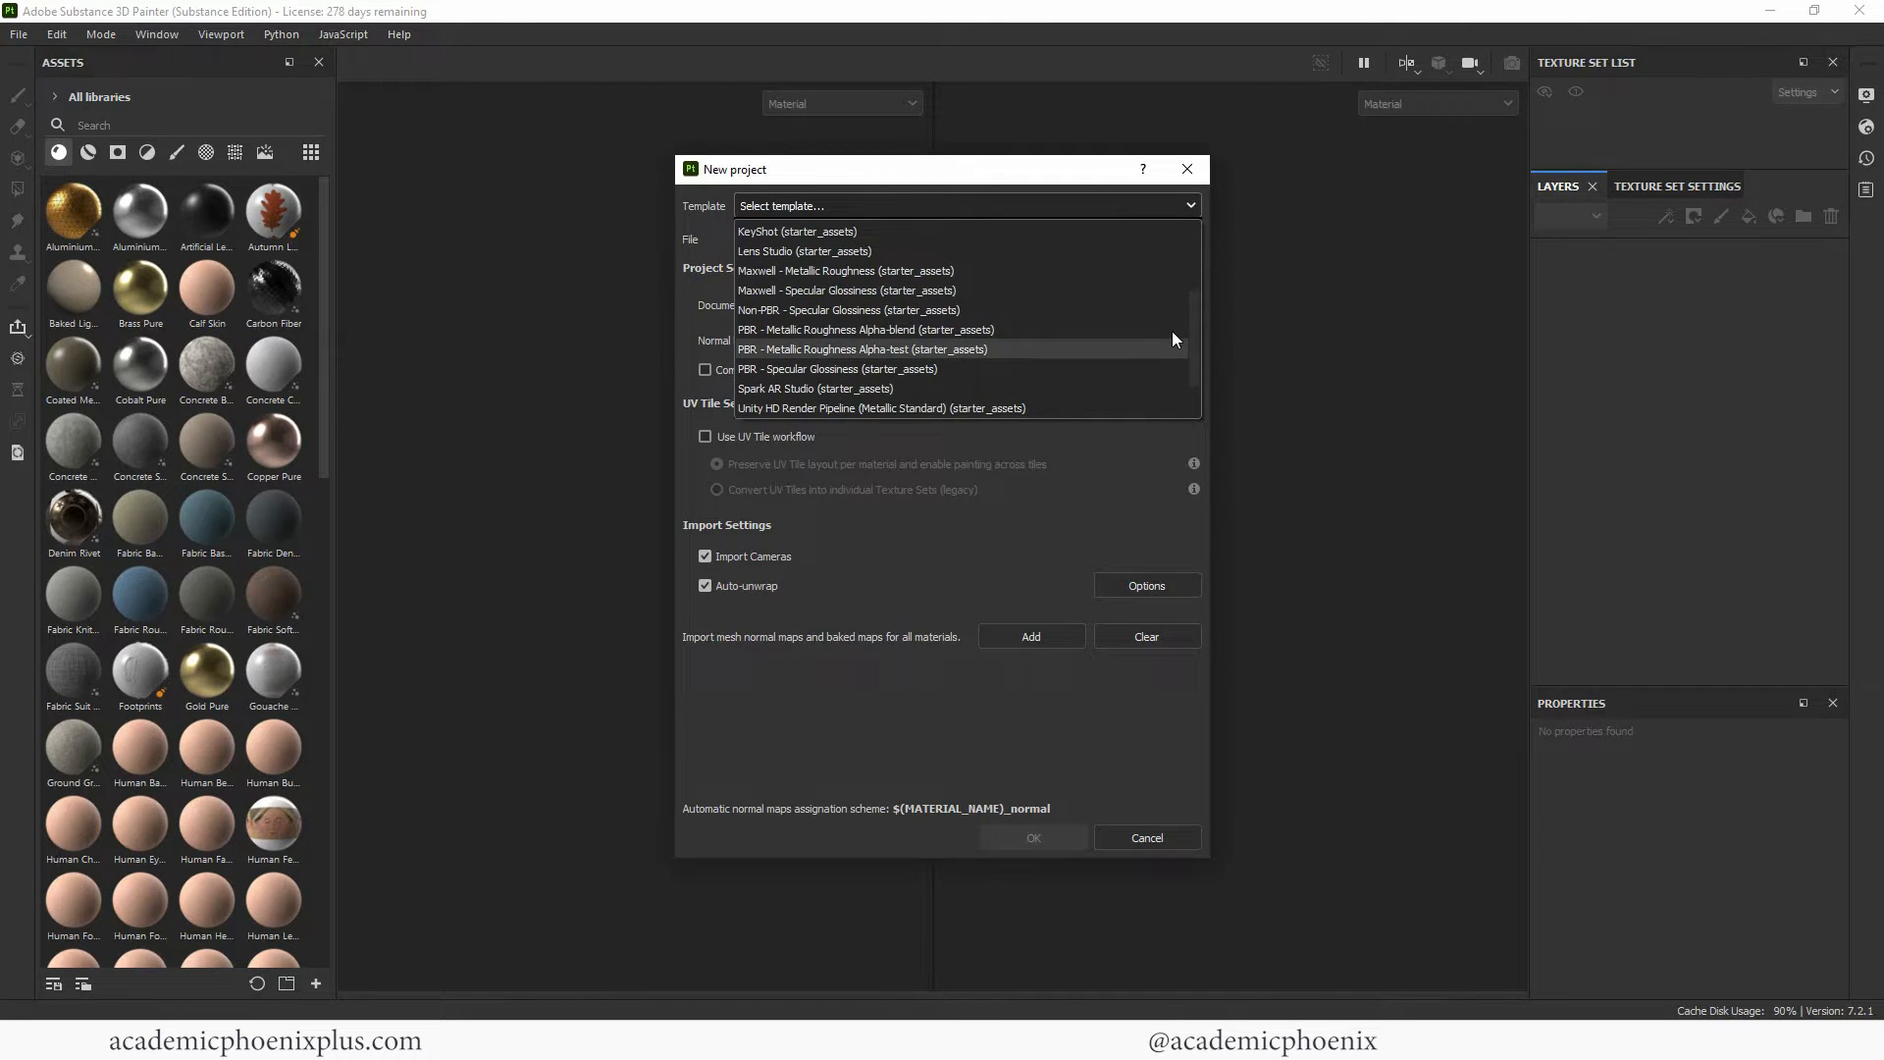
pyautogui.click(1019, 330)
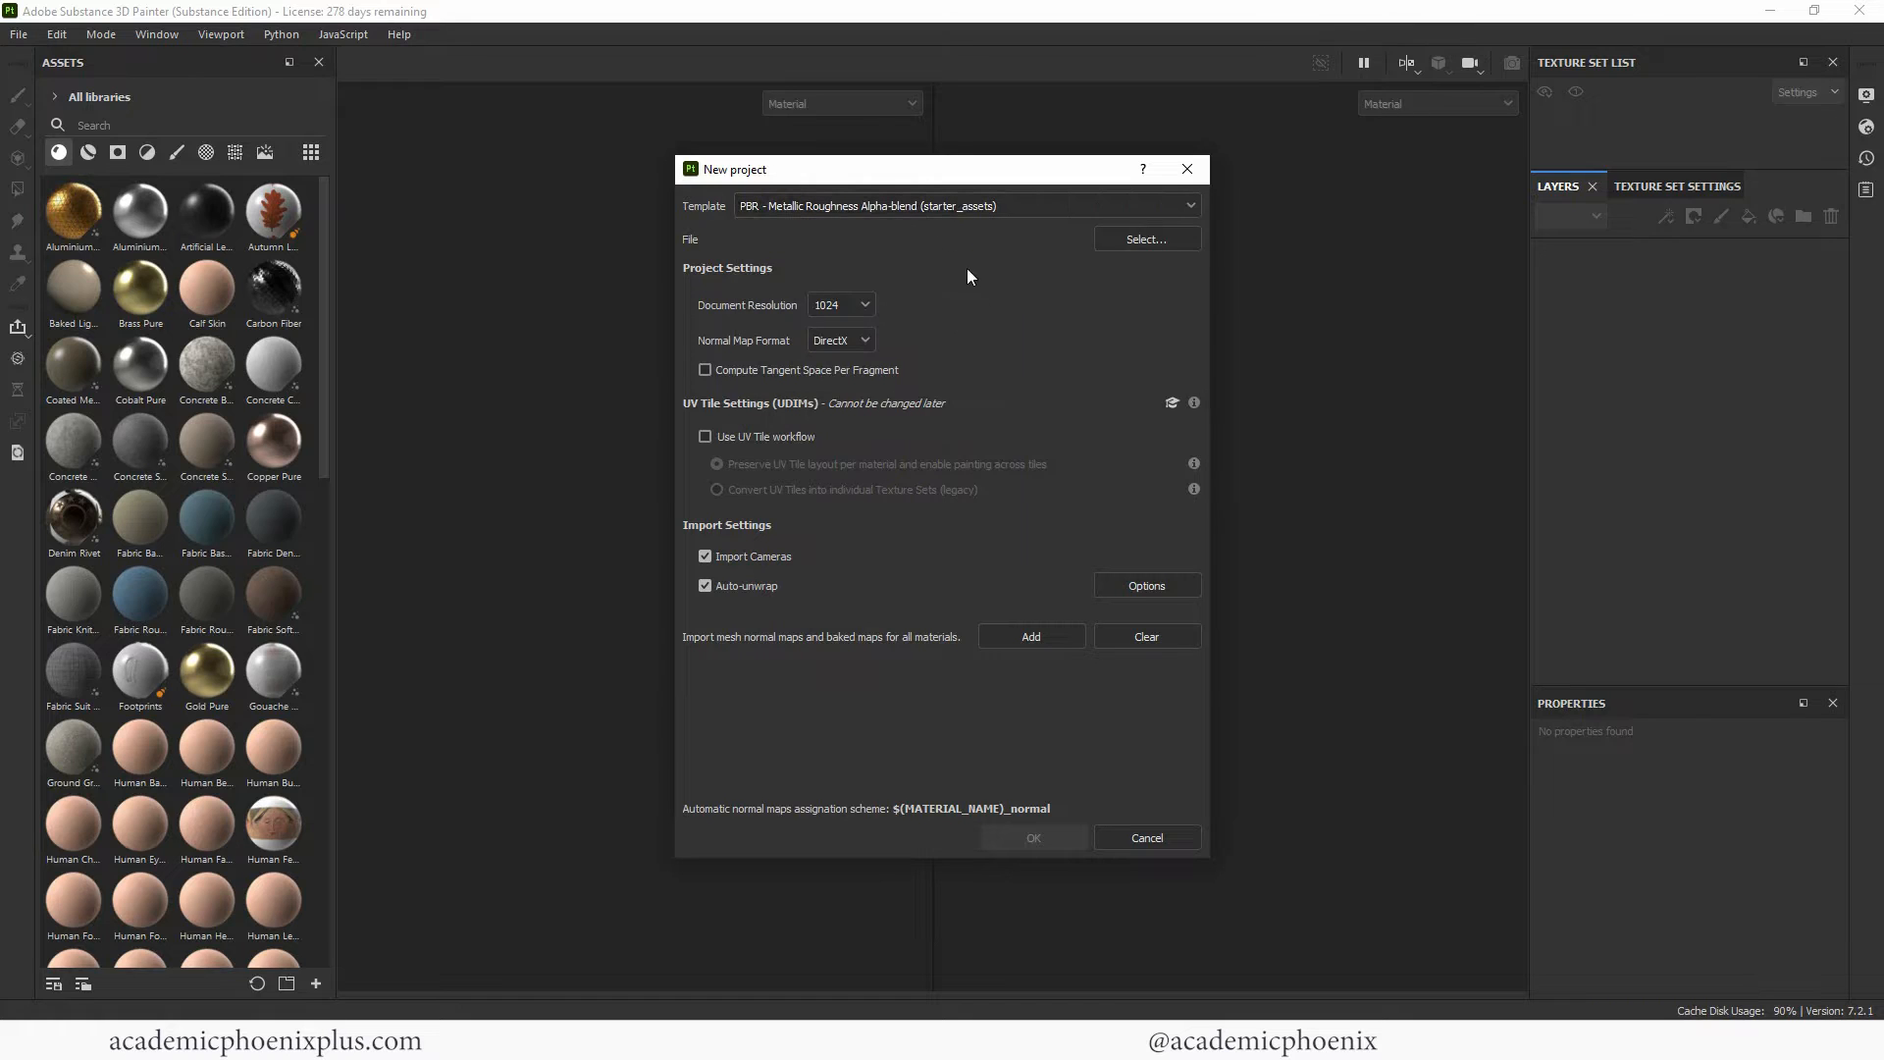
pyautogui.click(865, 306)
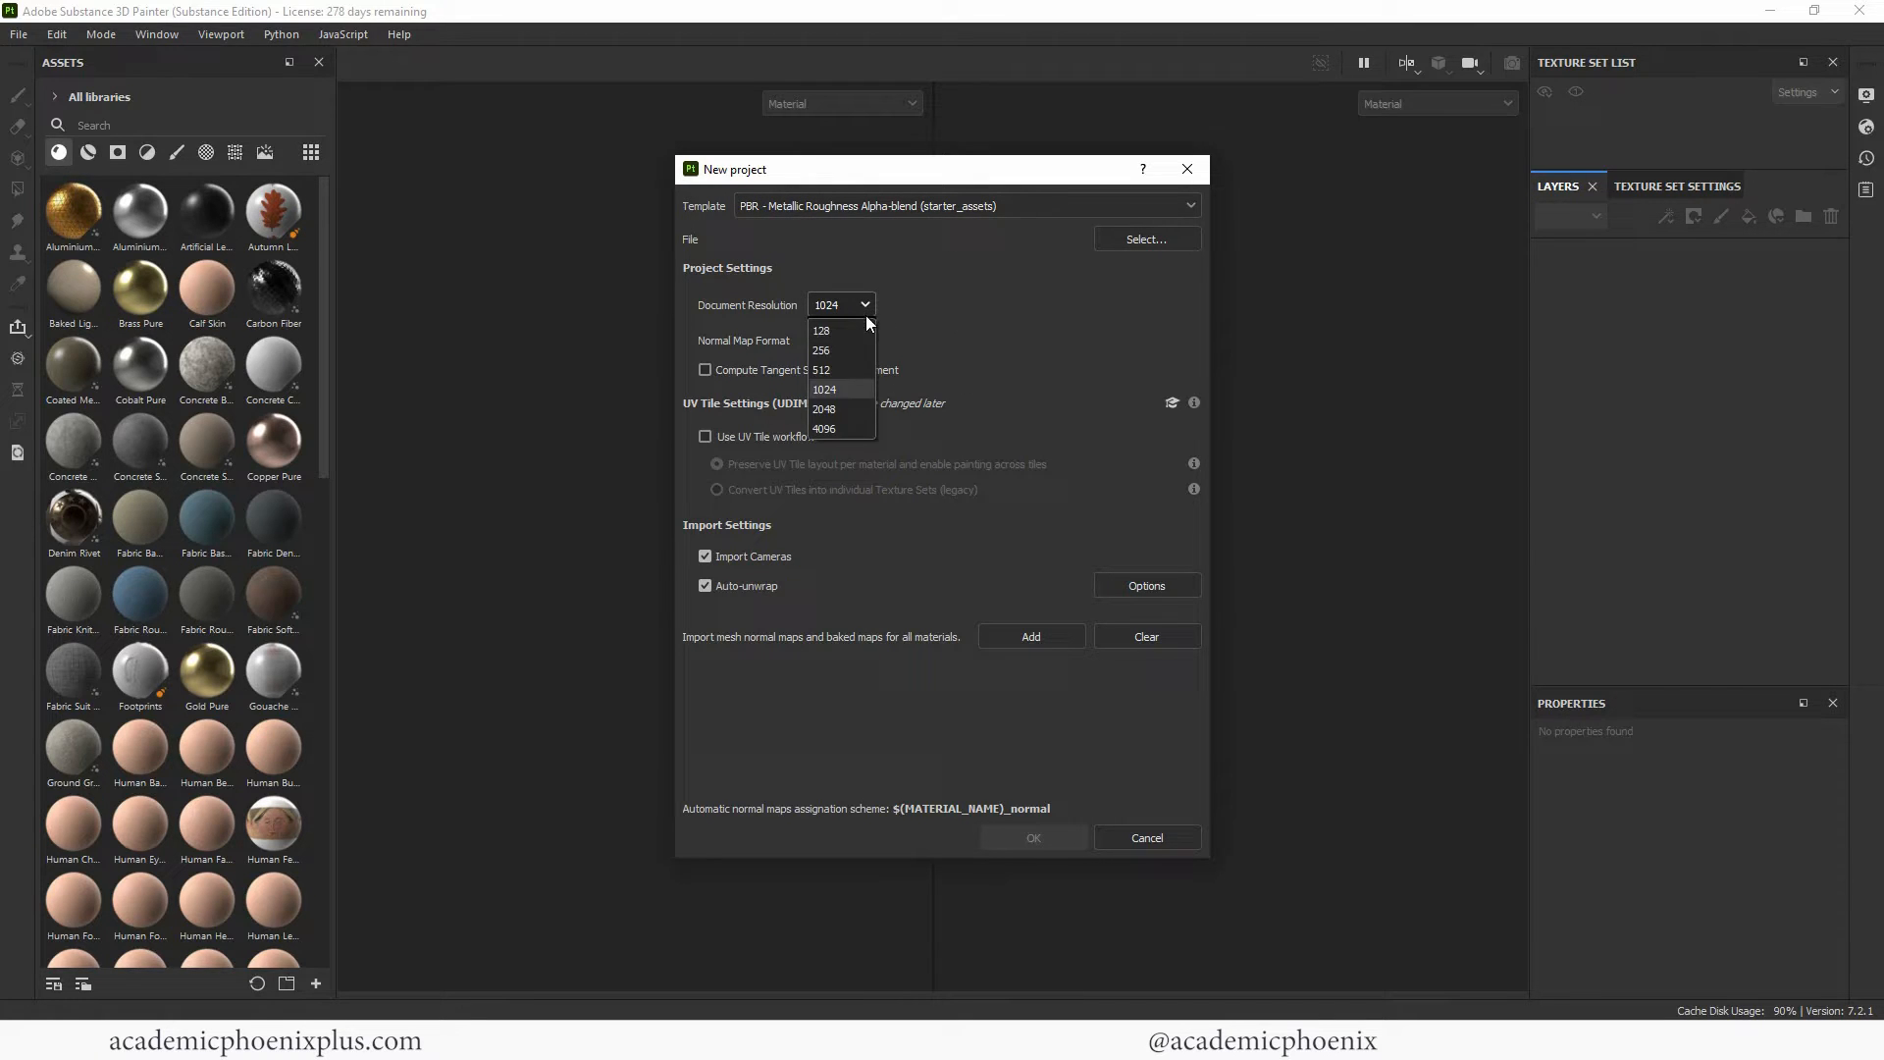
pyautogui.click(829, 408)
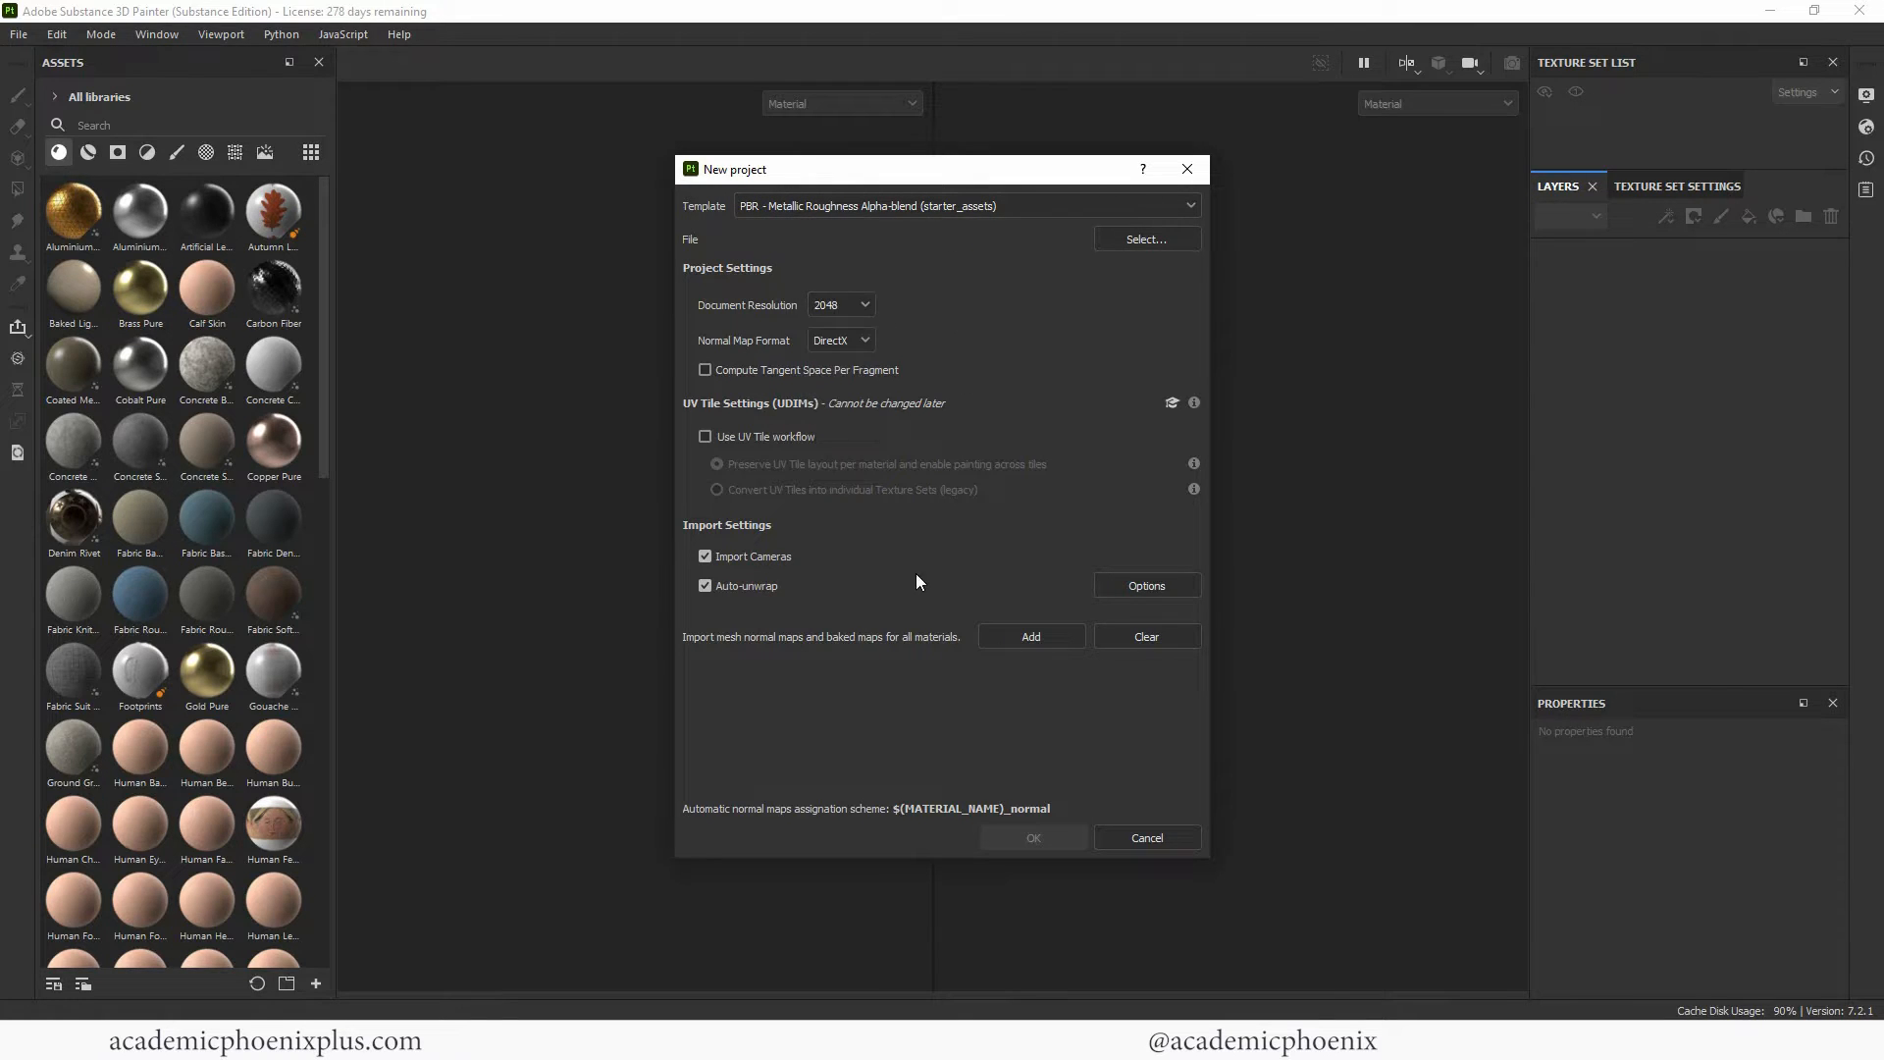
# Load StoolOBJ from E:\3D_projects\Stool_model\assets as the project mesh and create the project.
pyautogui.click(1139, 242)
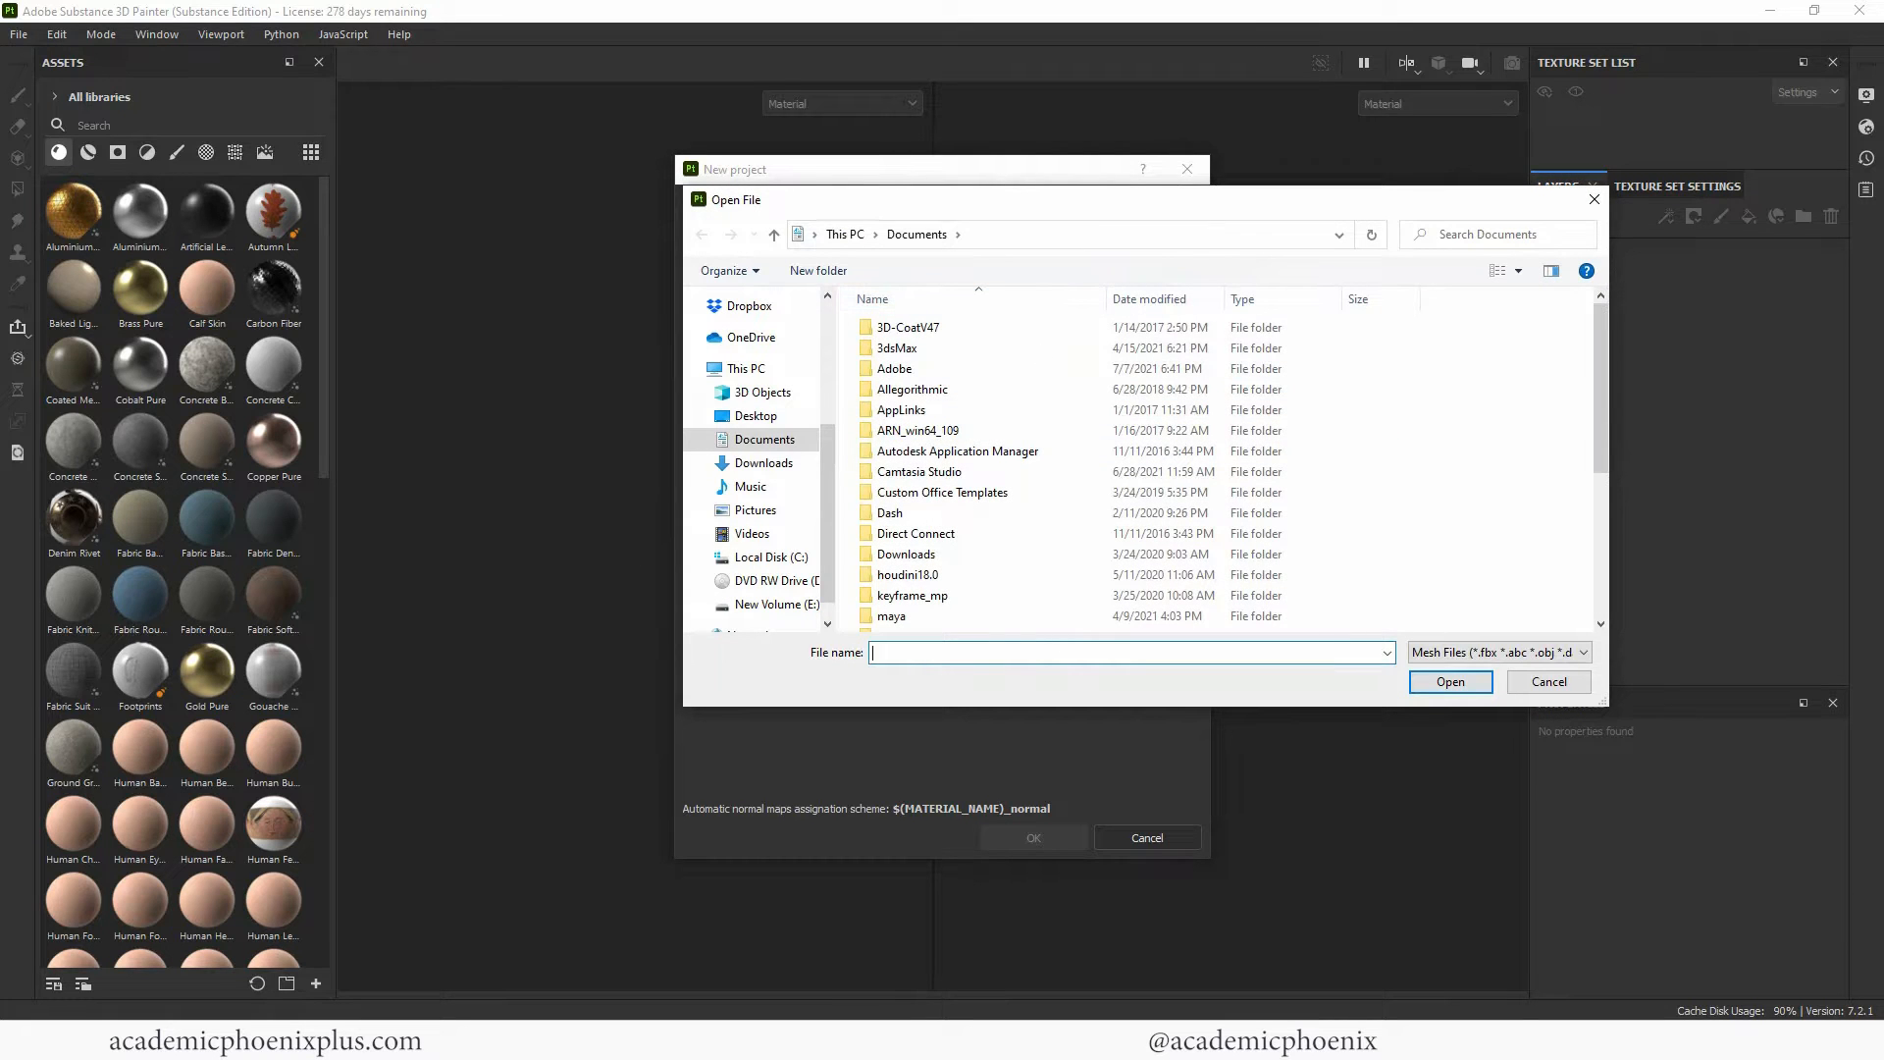
pyautogui.click(1056, 236)
pyautogui.write('E:\\3D_projects\\Stool_model\\assets')
pyautogui.press('Return')
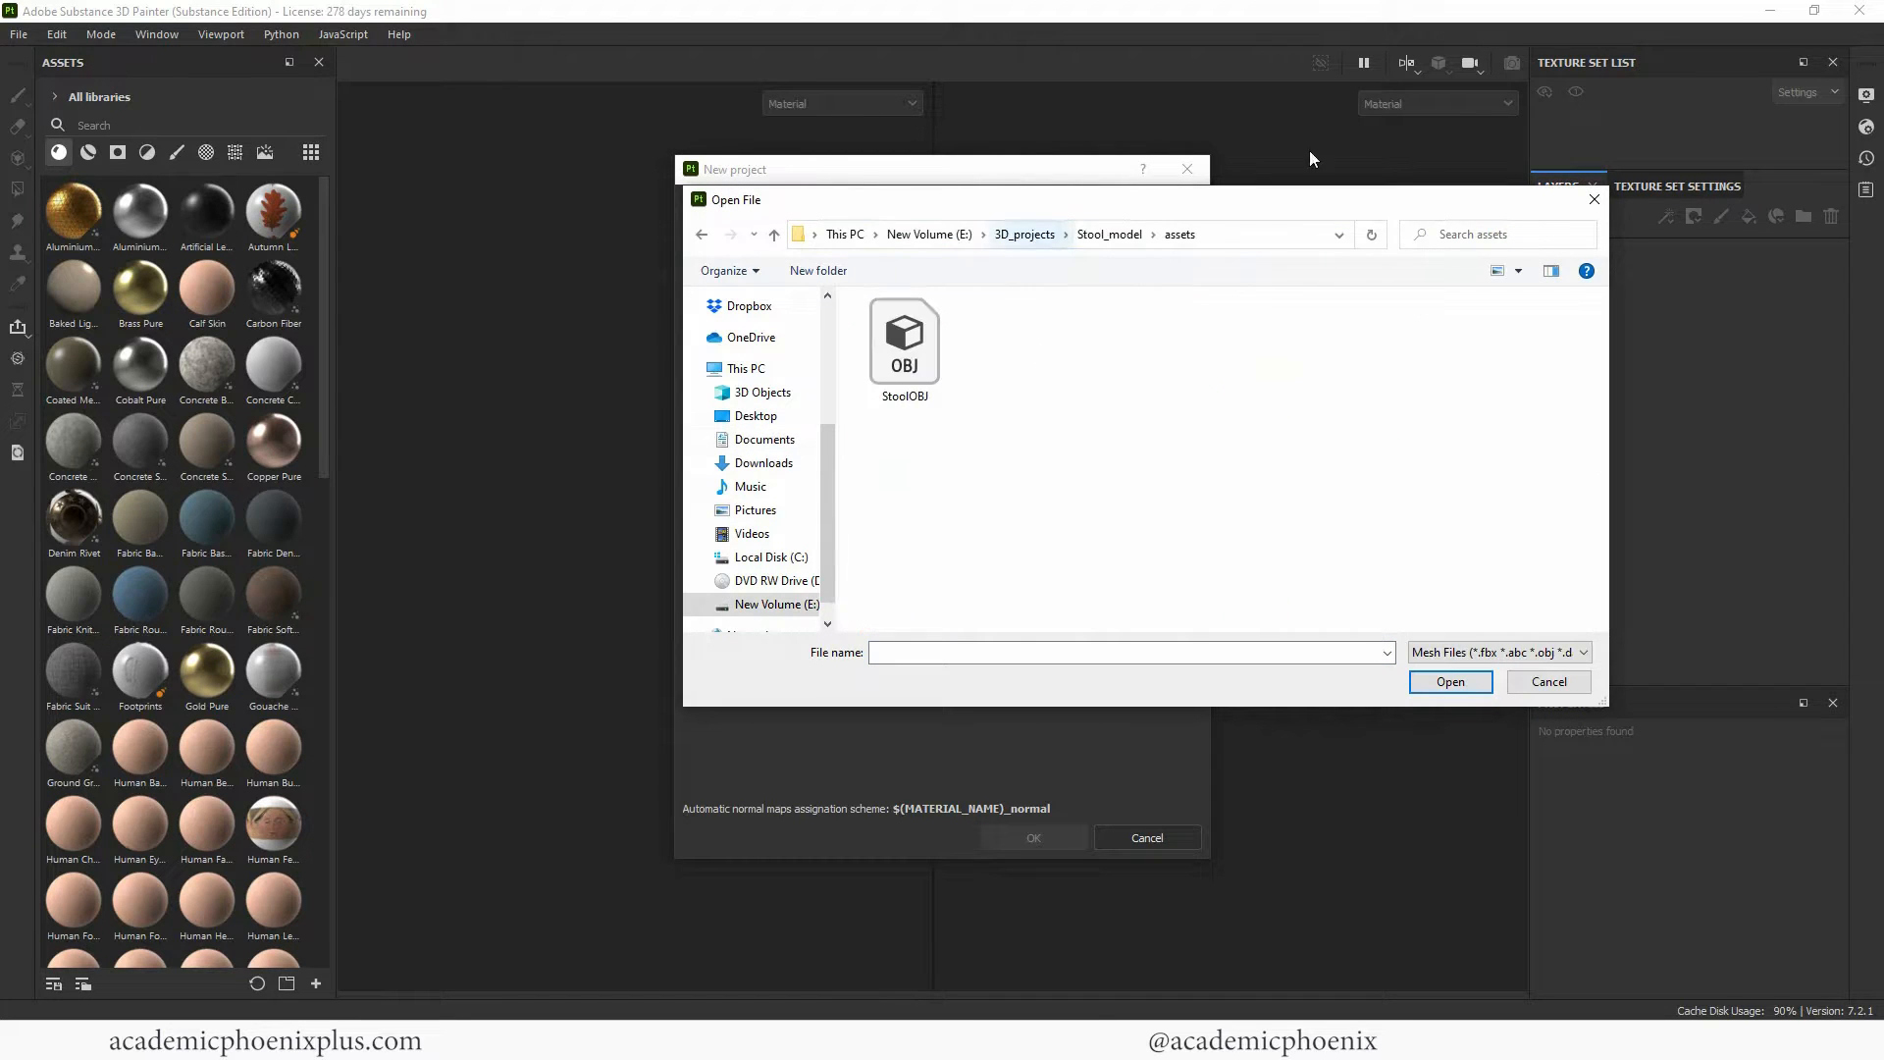
pyautogui.doubleClick(905, 349)
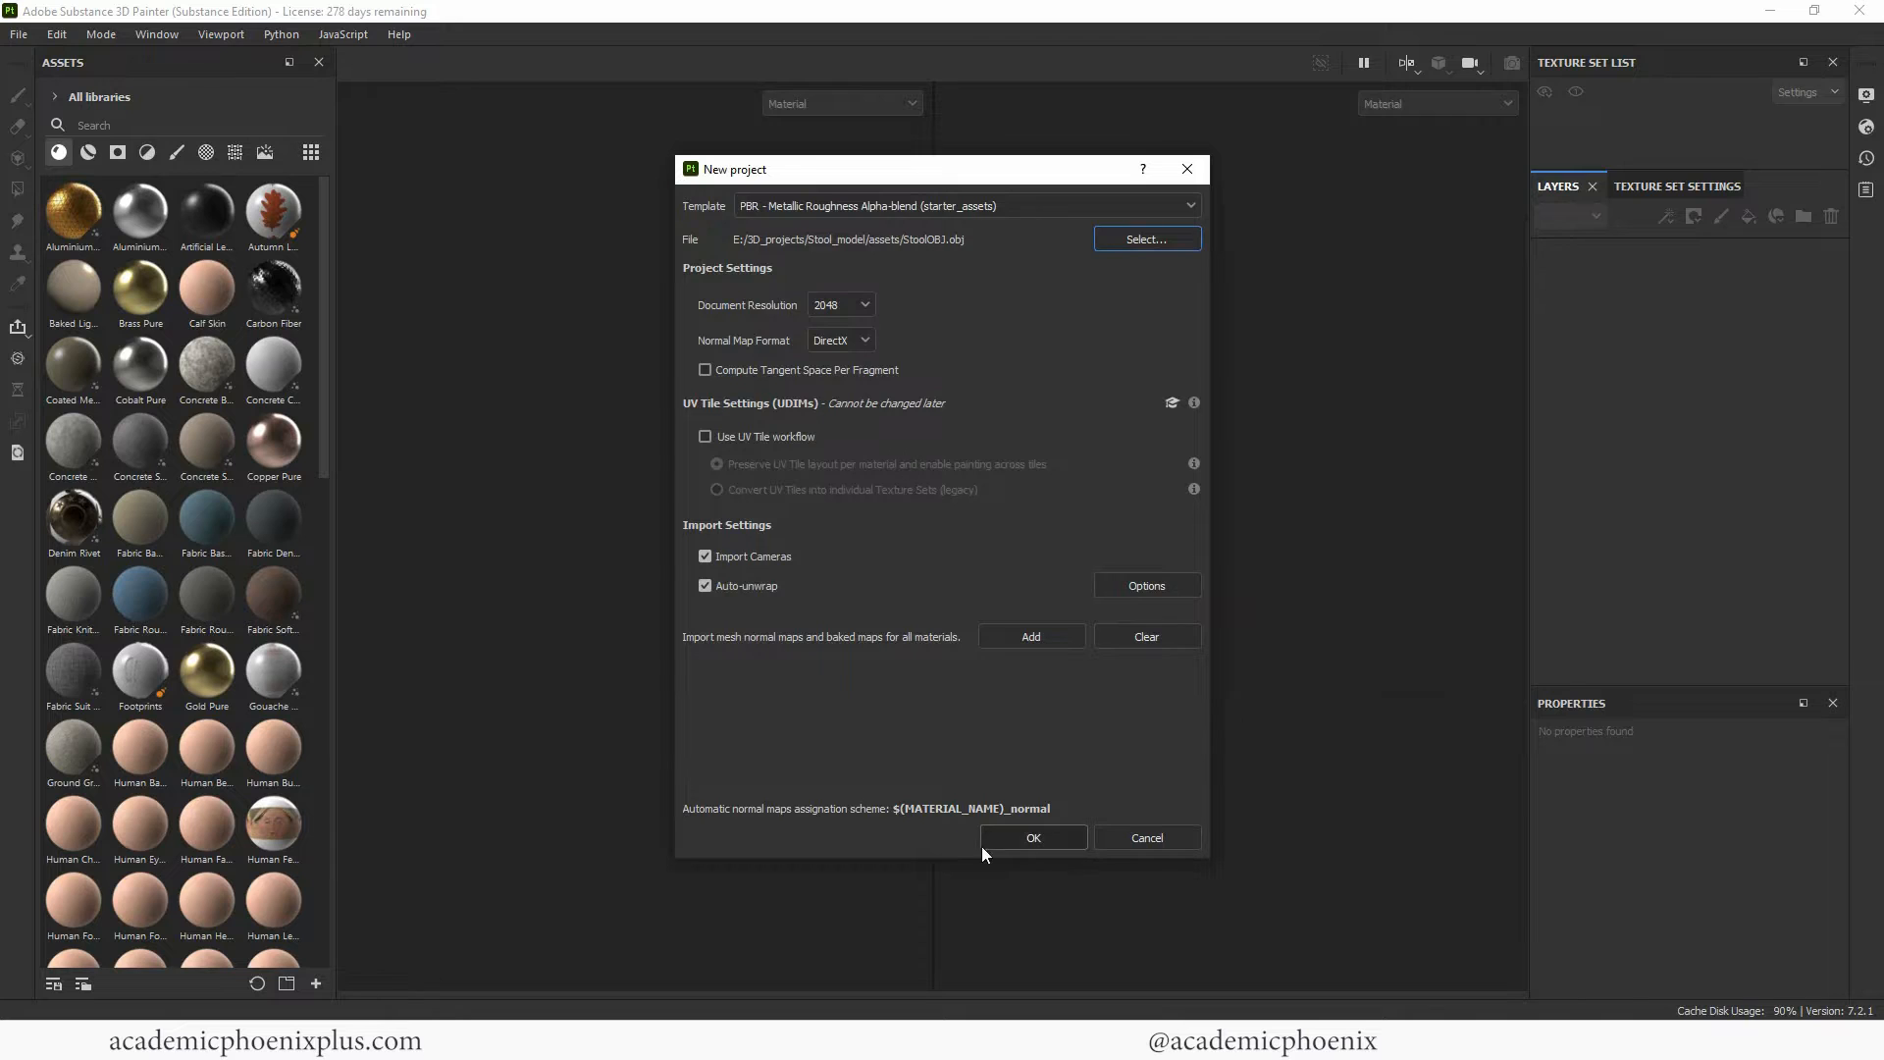
pyautogui.click(996, 839)
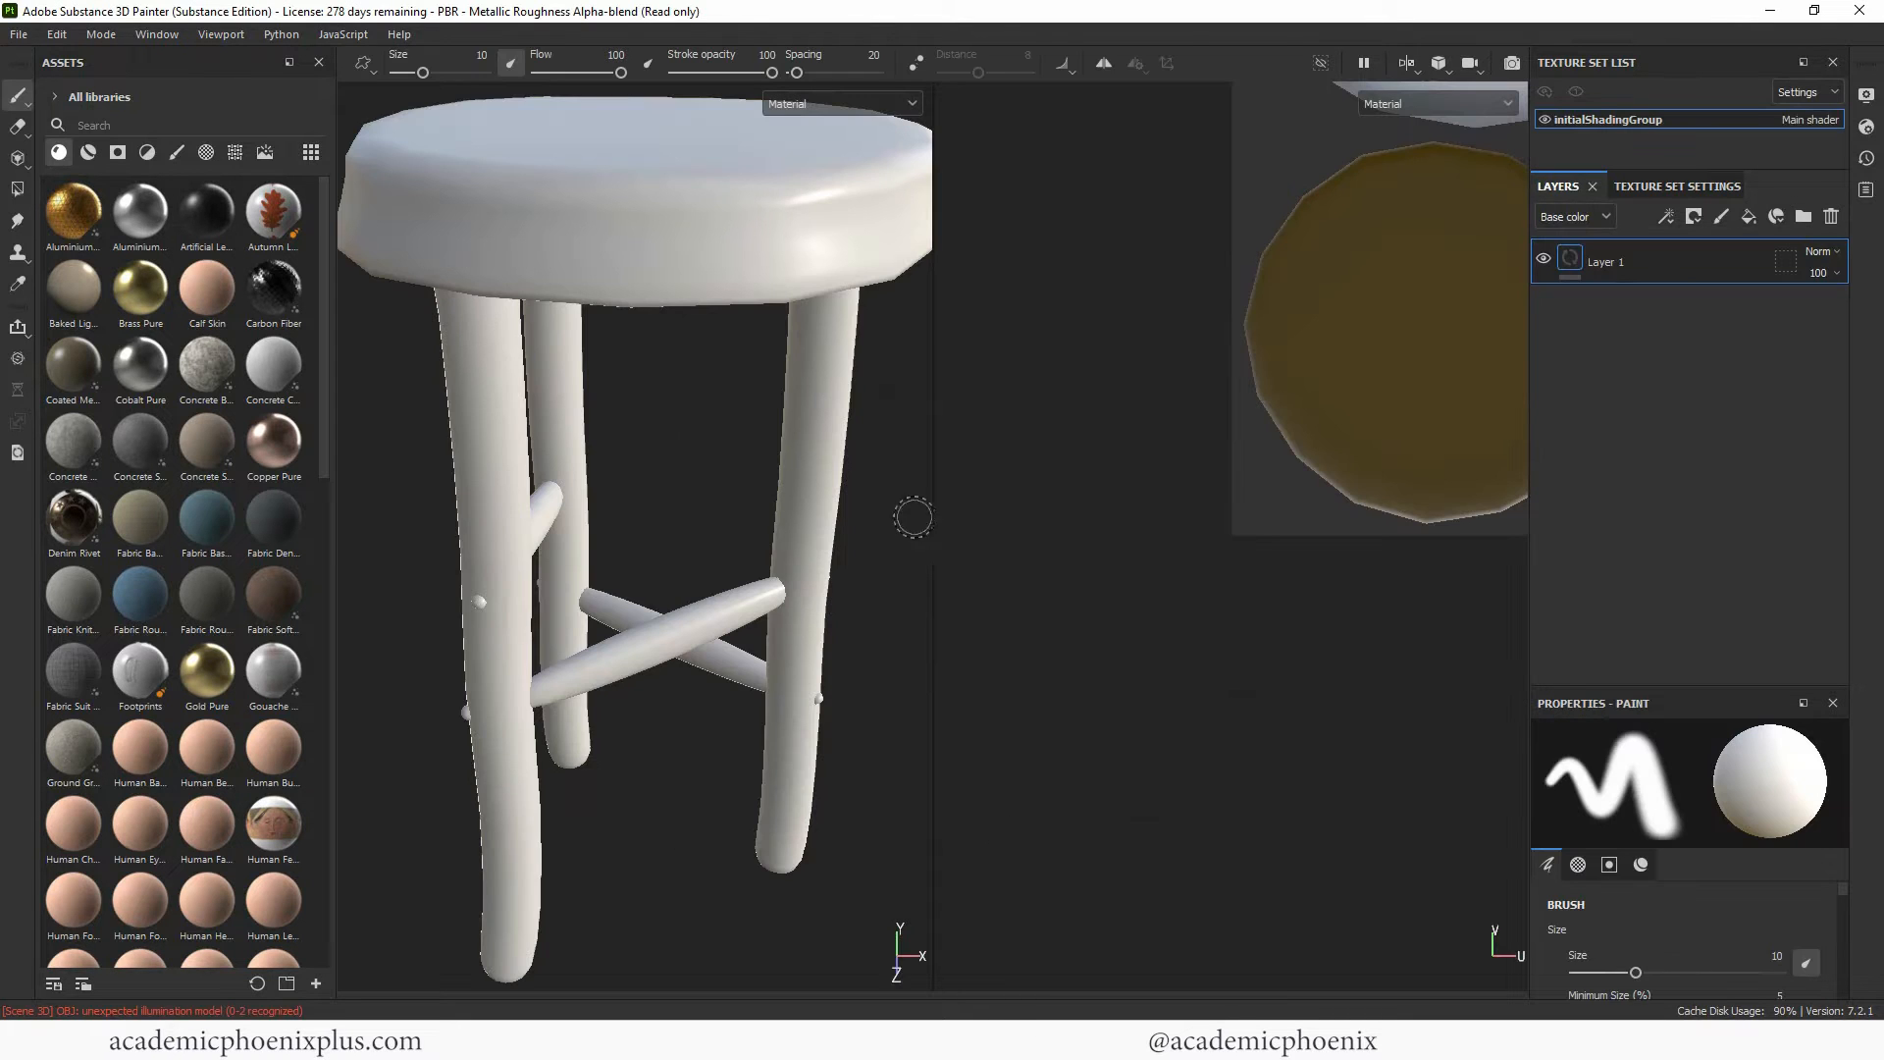
# Frame the entire stool in the 3D view and the full UV layout in the 2D view, giving the 2D view more width.
pyautogui.keyDown('alt'); pyautogui.moveTo(832, 563); pyautogui.dragTo(345, 433, button='right'); pyautogui.keyUp('alt')
pyautogui.keyDown('alt'); pyautogui.moveTo(786, 508); pyautogui.dragTo(663, 495, button='middle'); pyautogui.keyUp('alt')
pyautogui.keyDown('alt'); pyautogui.moveTo(663, 495); pyautogui.dragTo(712, 461); pyautogui.keyUp('alt')
pyautogui.keyDown('alt'); pyautogui.moveTo(1338, 420); pyautogui.dragTo(1228, 572, button='middle'); pyautogui.keyUp('alt')
pyautogui.press('f')
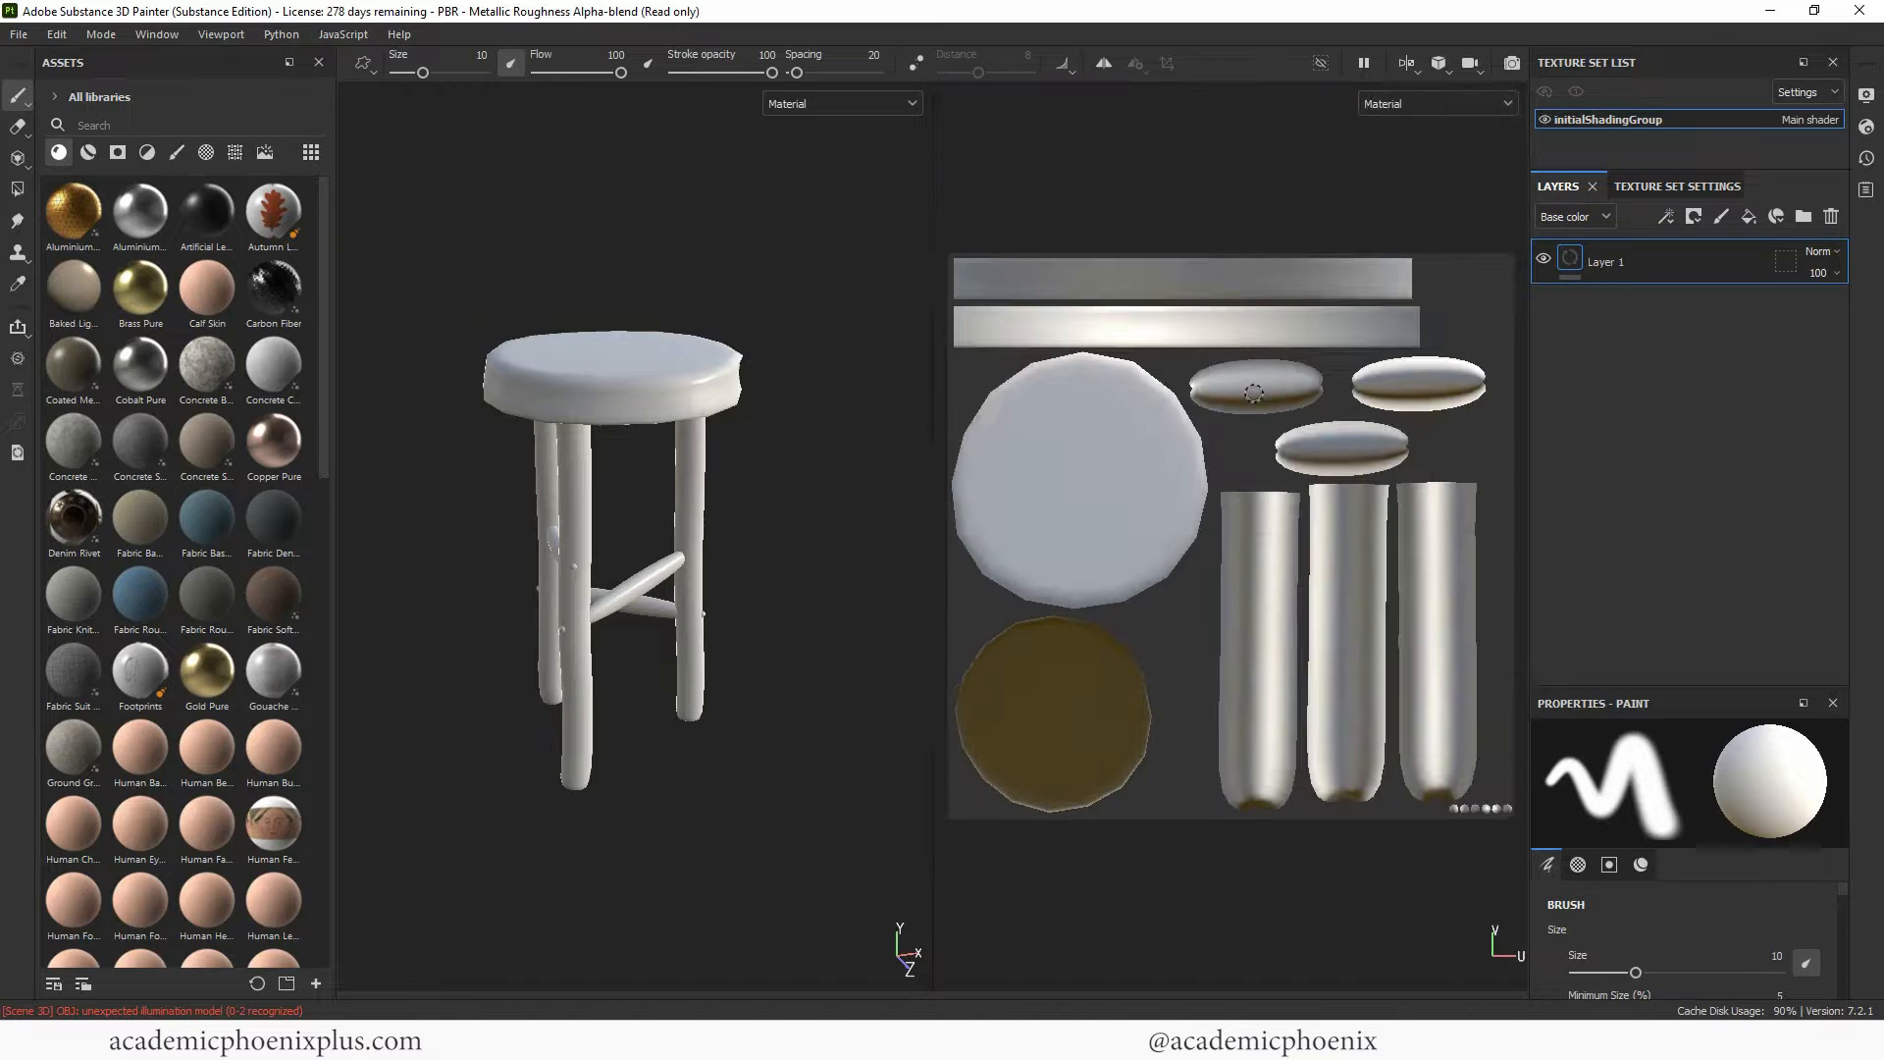
pyautogui.press('alt')
pyautogui.moveTo(864, 377); pyautogui.dragTo(844, 376)
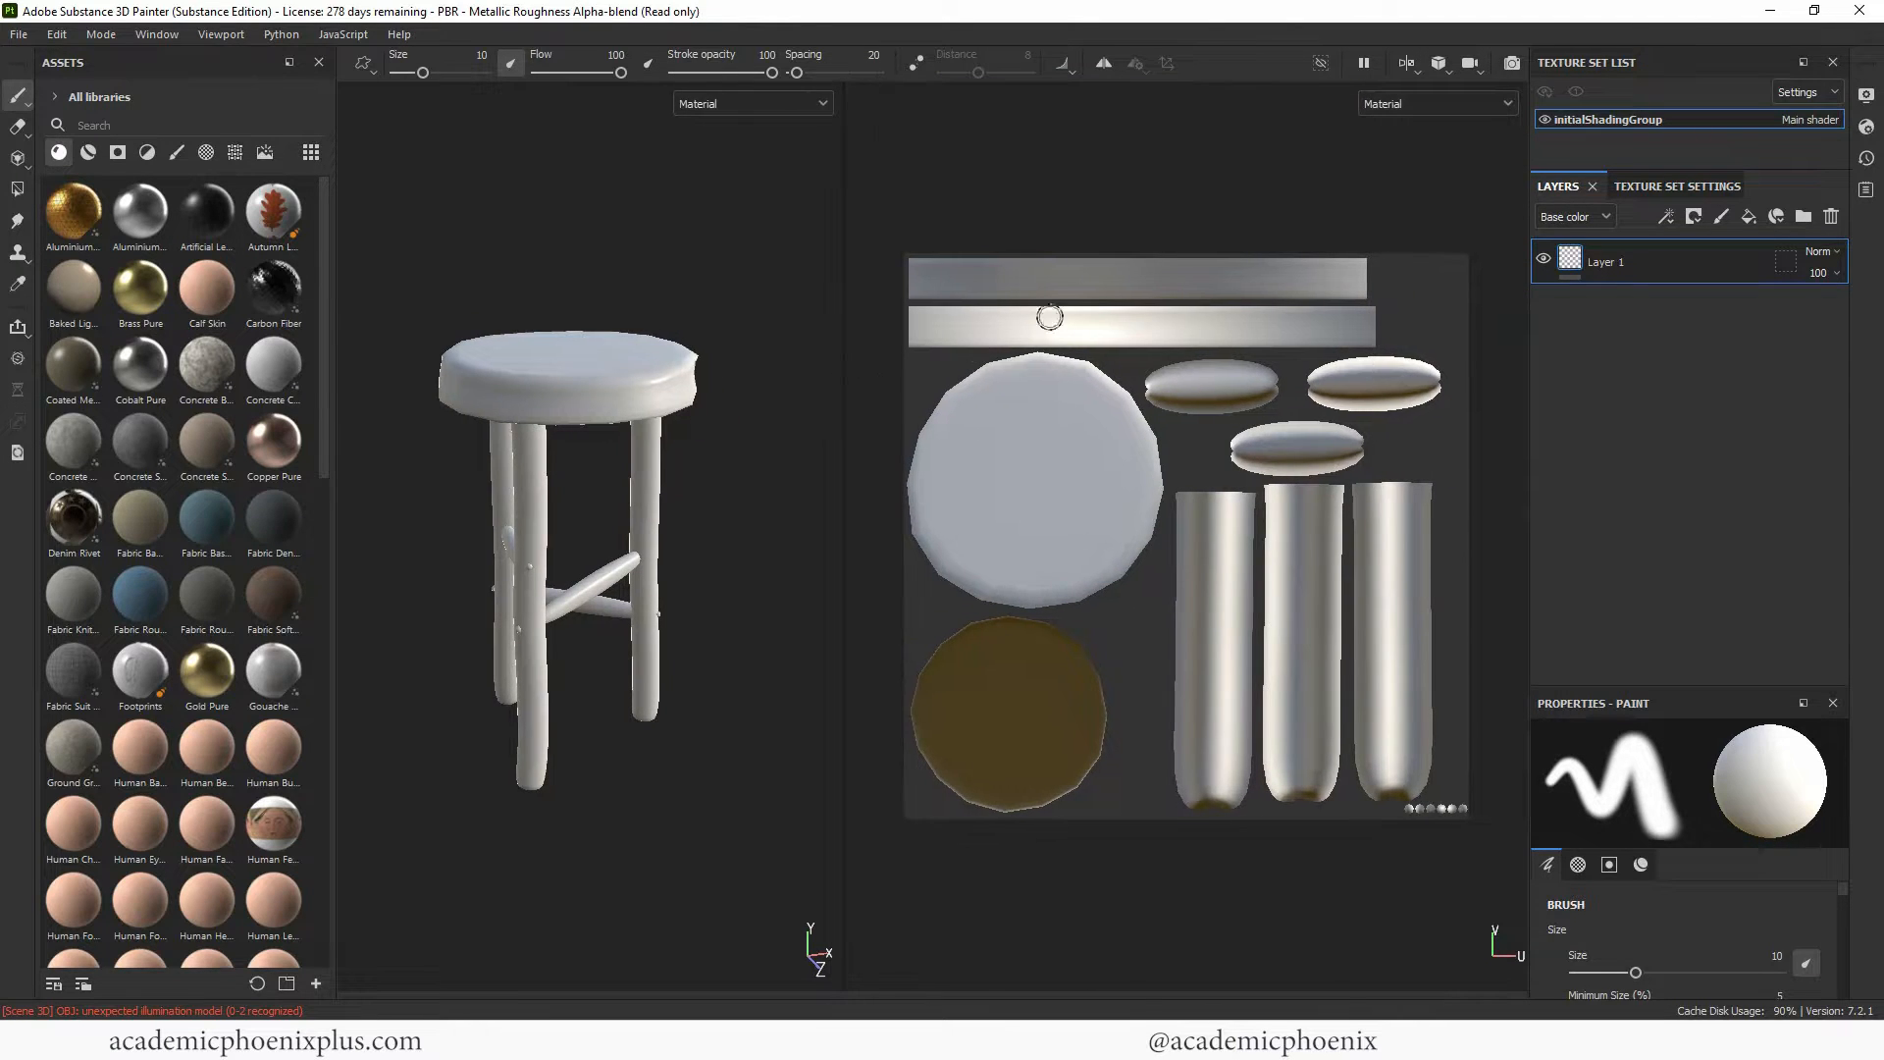
pyautogui.click(1408, 66)
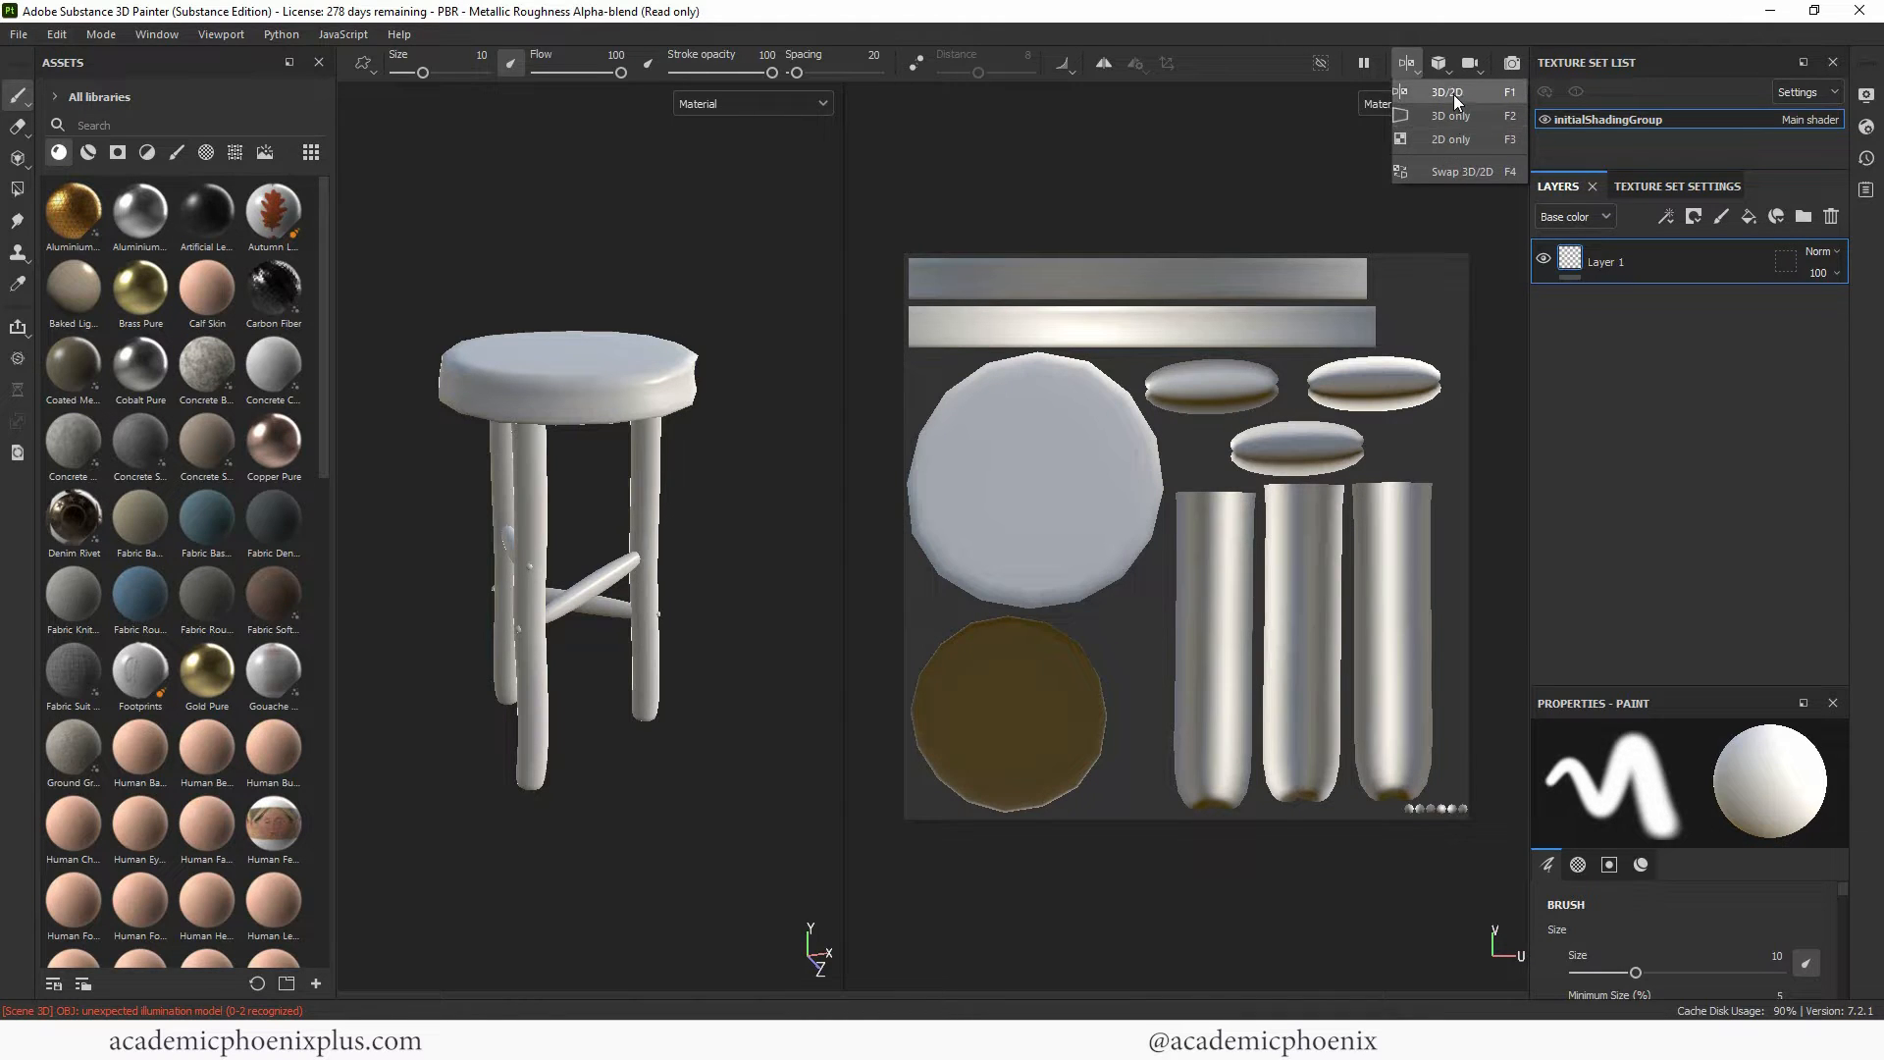
pyautogui.click(846, 226)
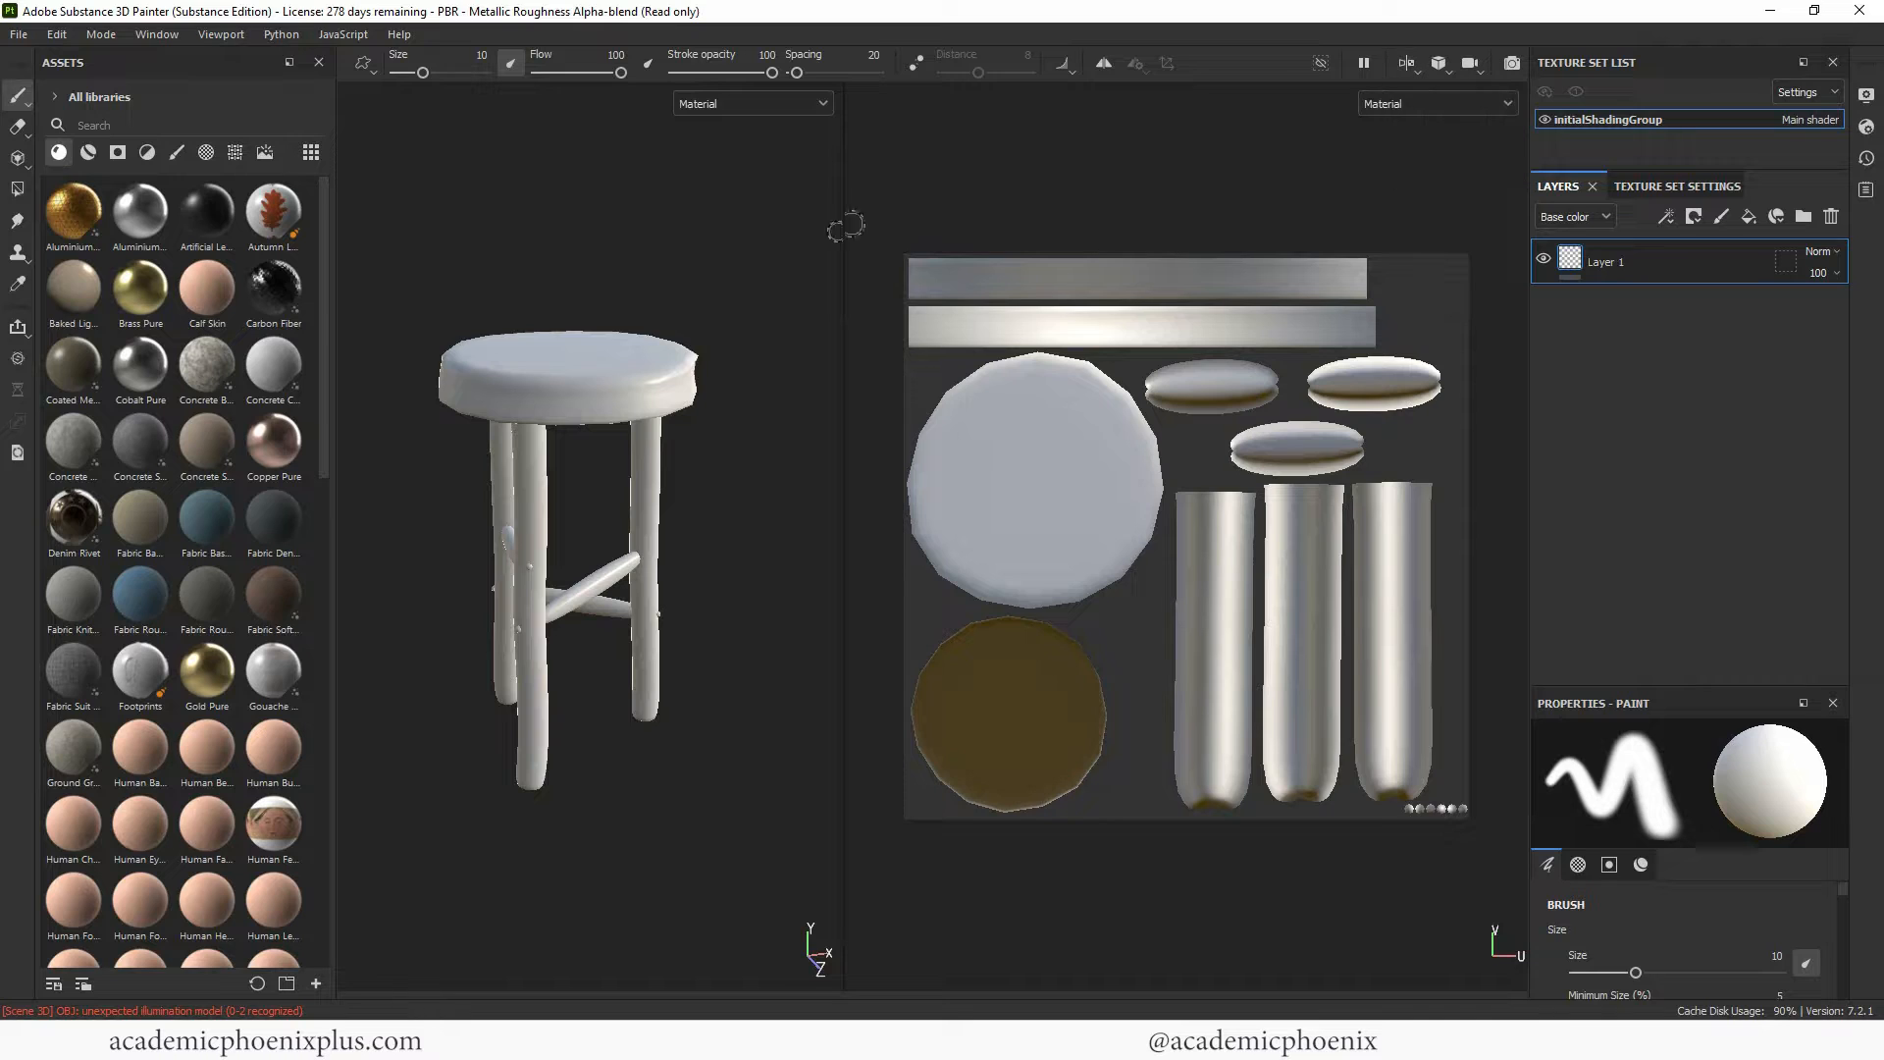
# Open the mesh map baking settings and set the common output size to 2048 and the dilation width to 128.
pyautogui.click(1686, 186)
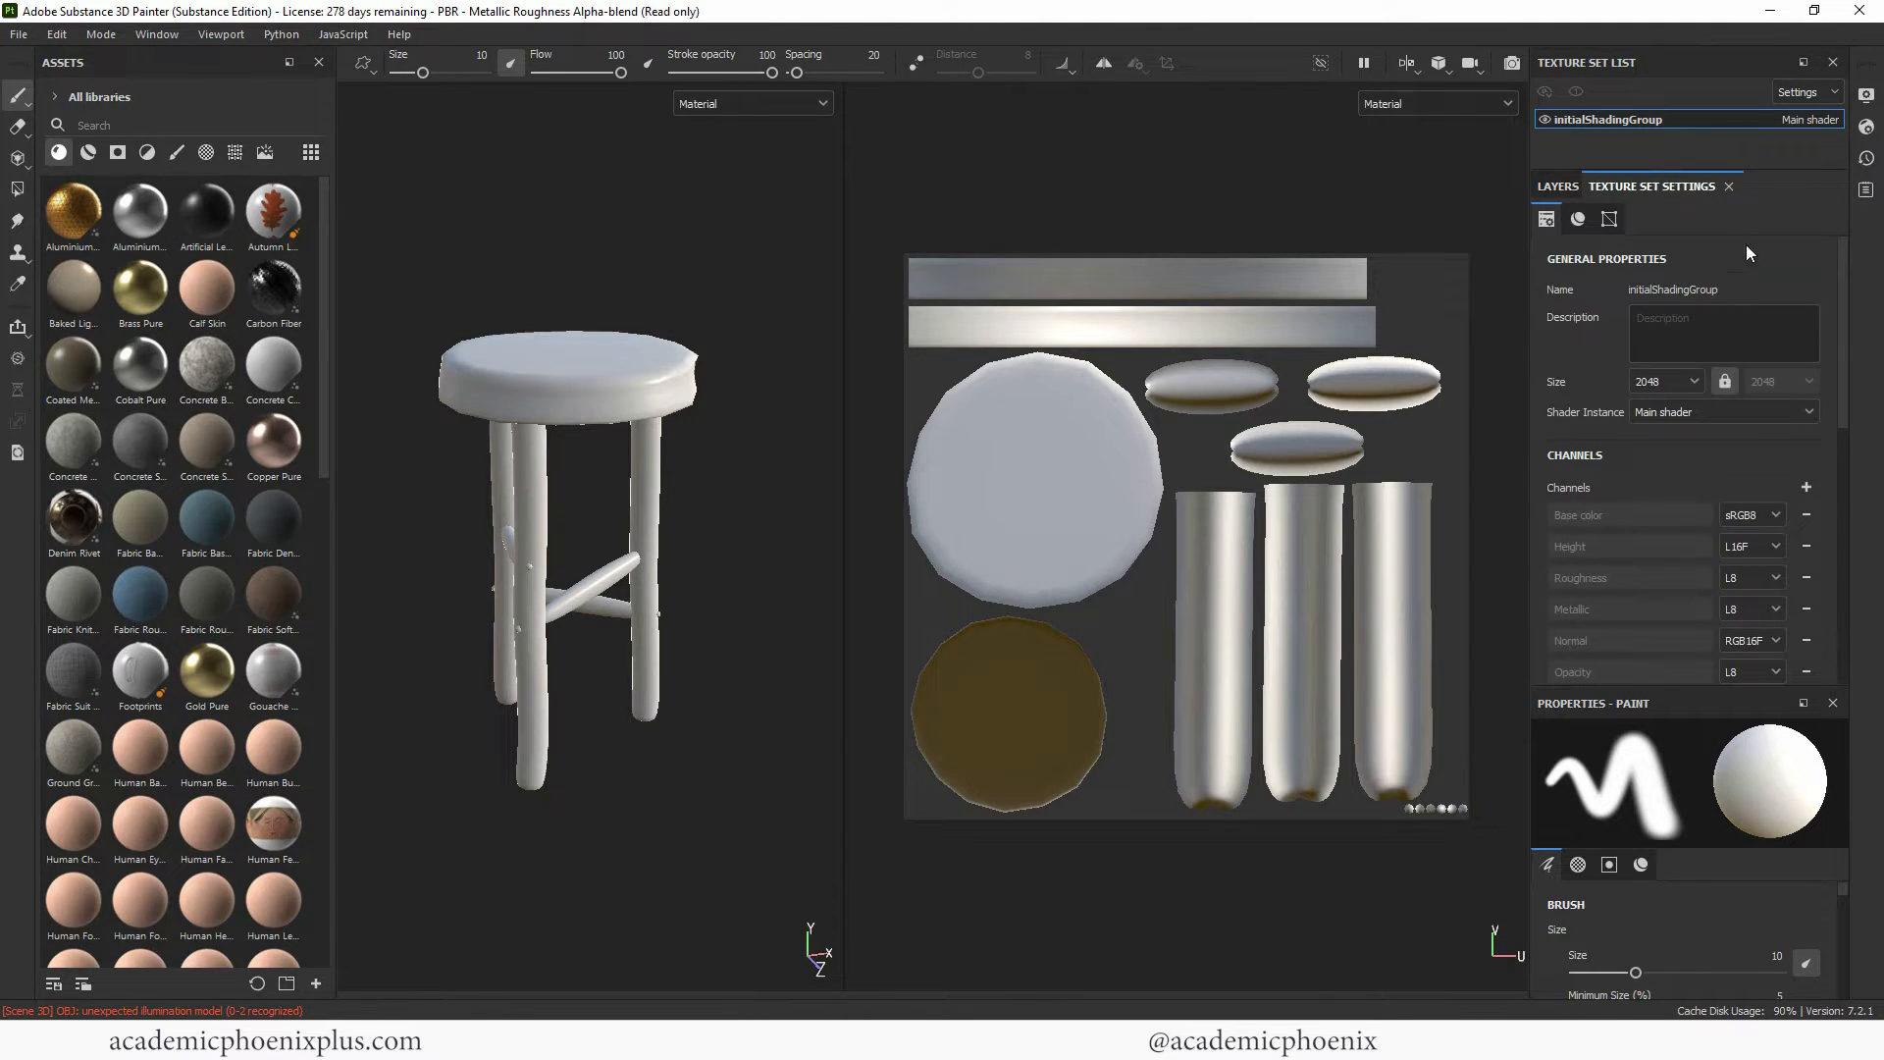
pyautogui.click(1841, 409)
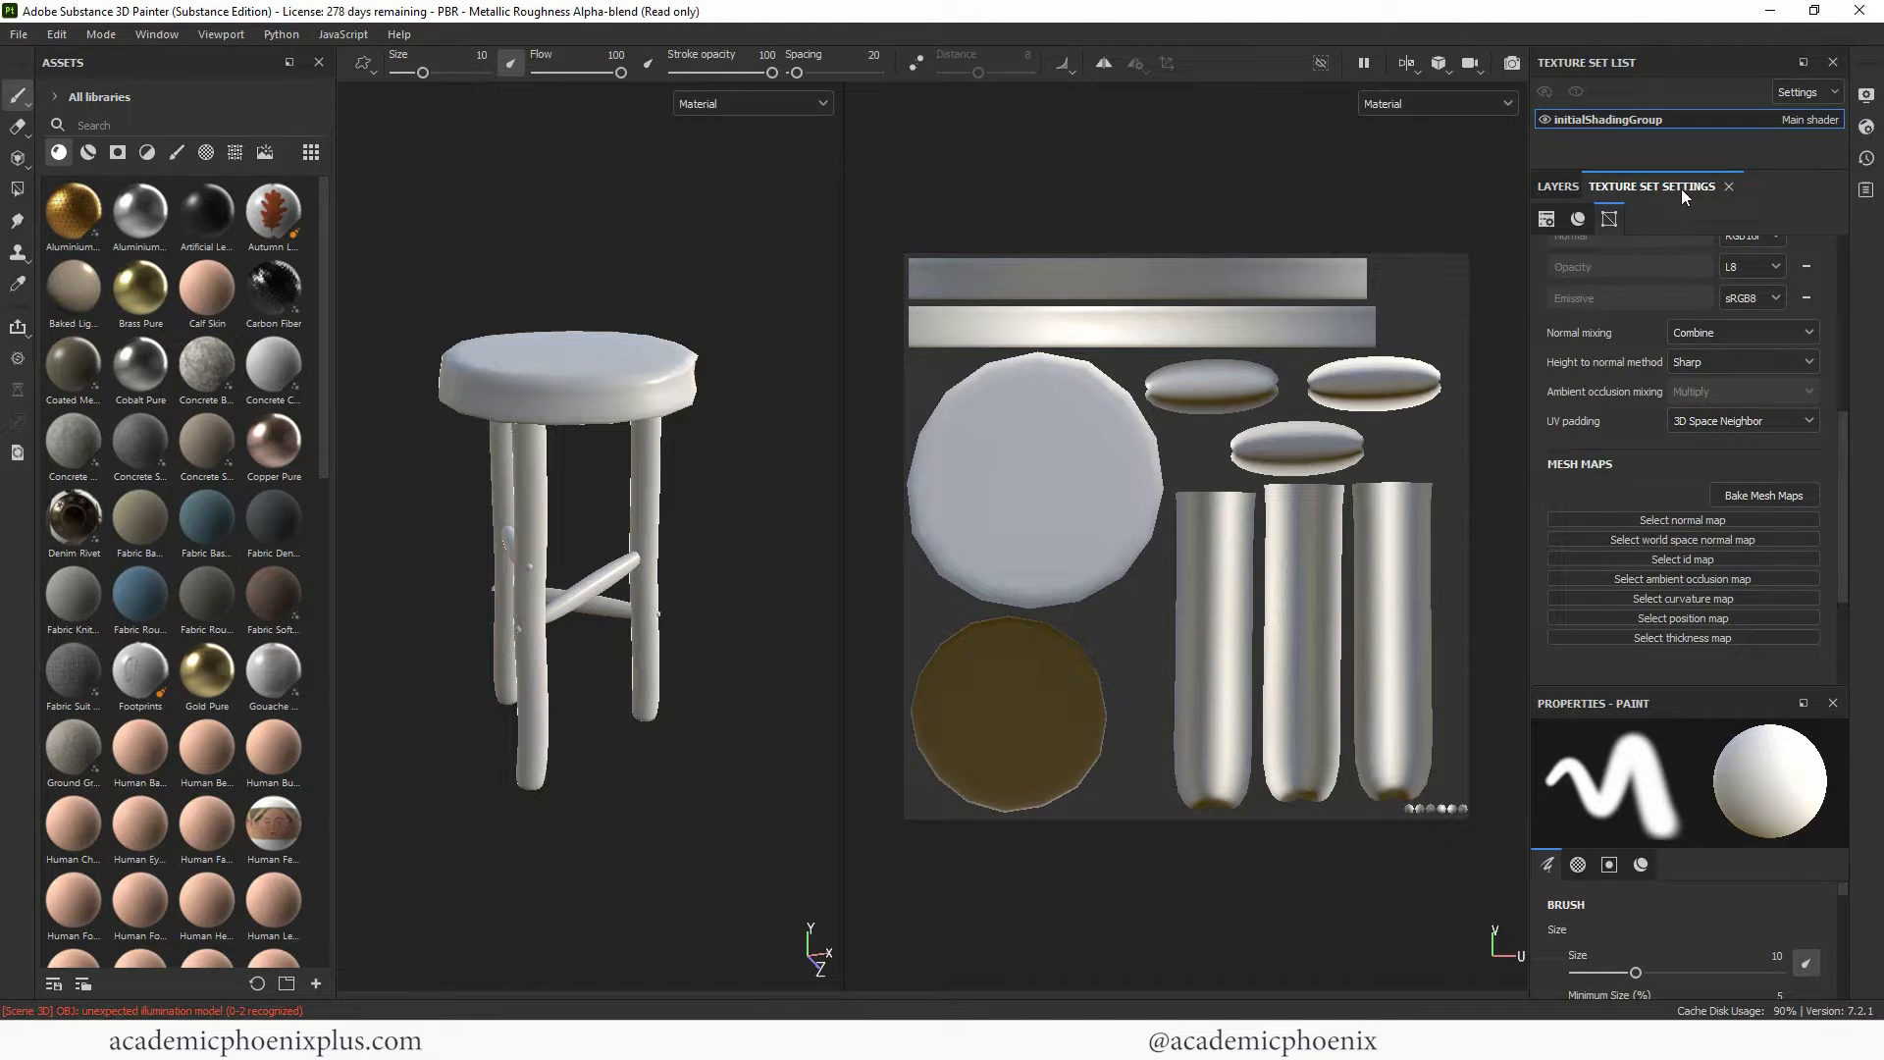
pyautogui.click(1743, 494)
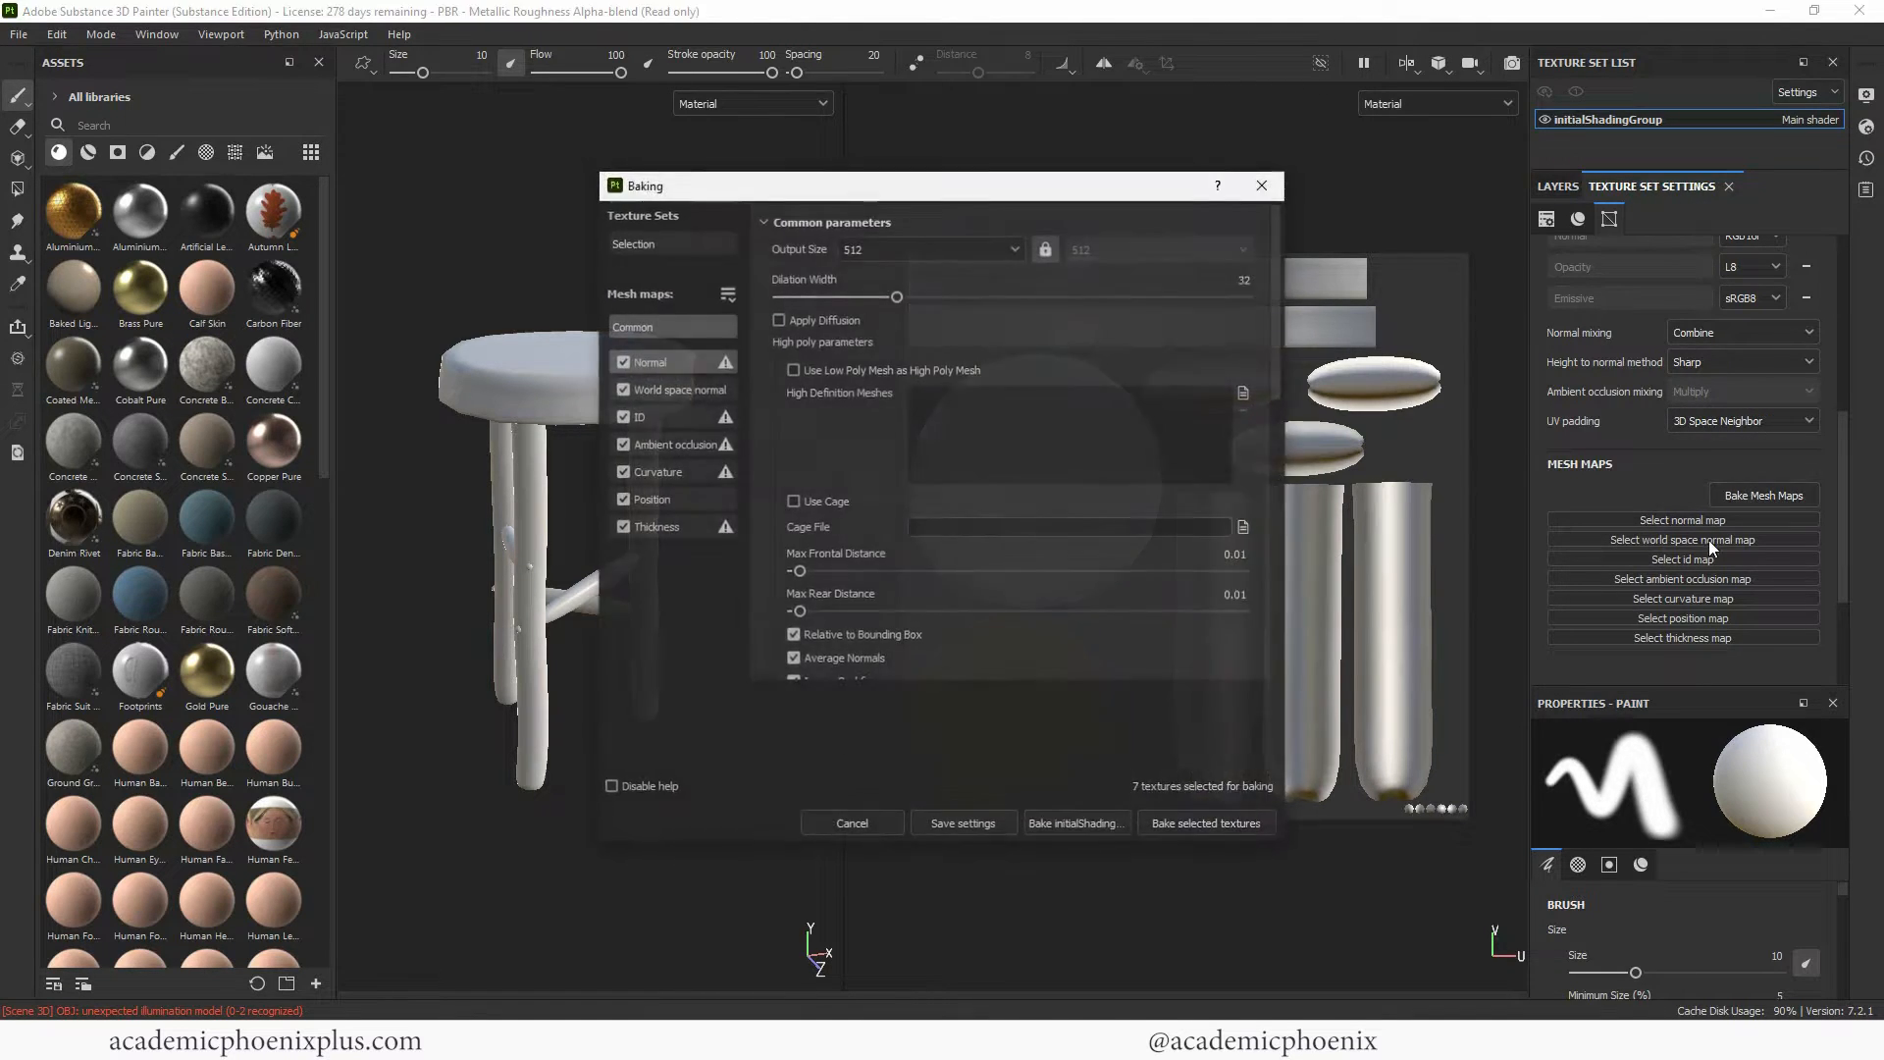
pyautogui.click(903, 250)
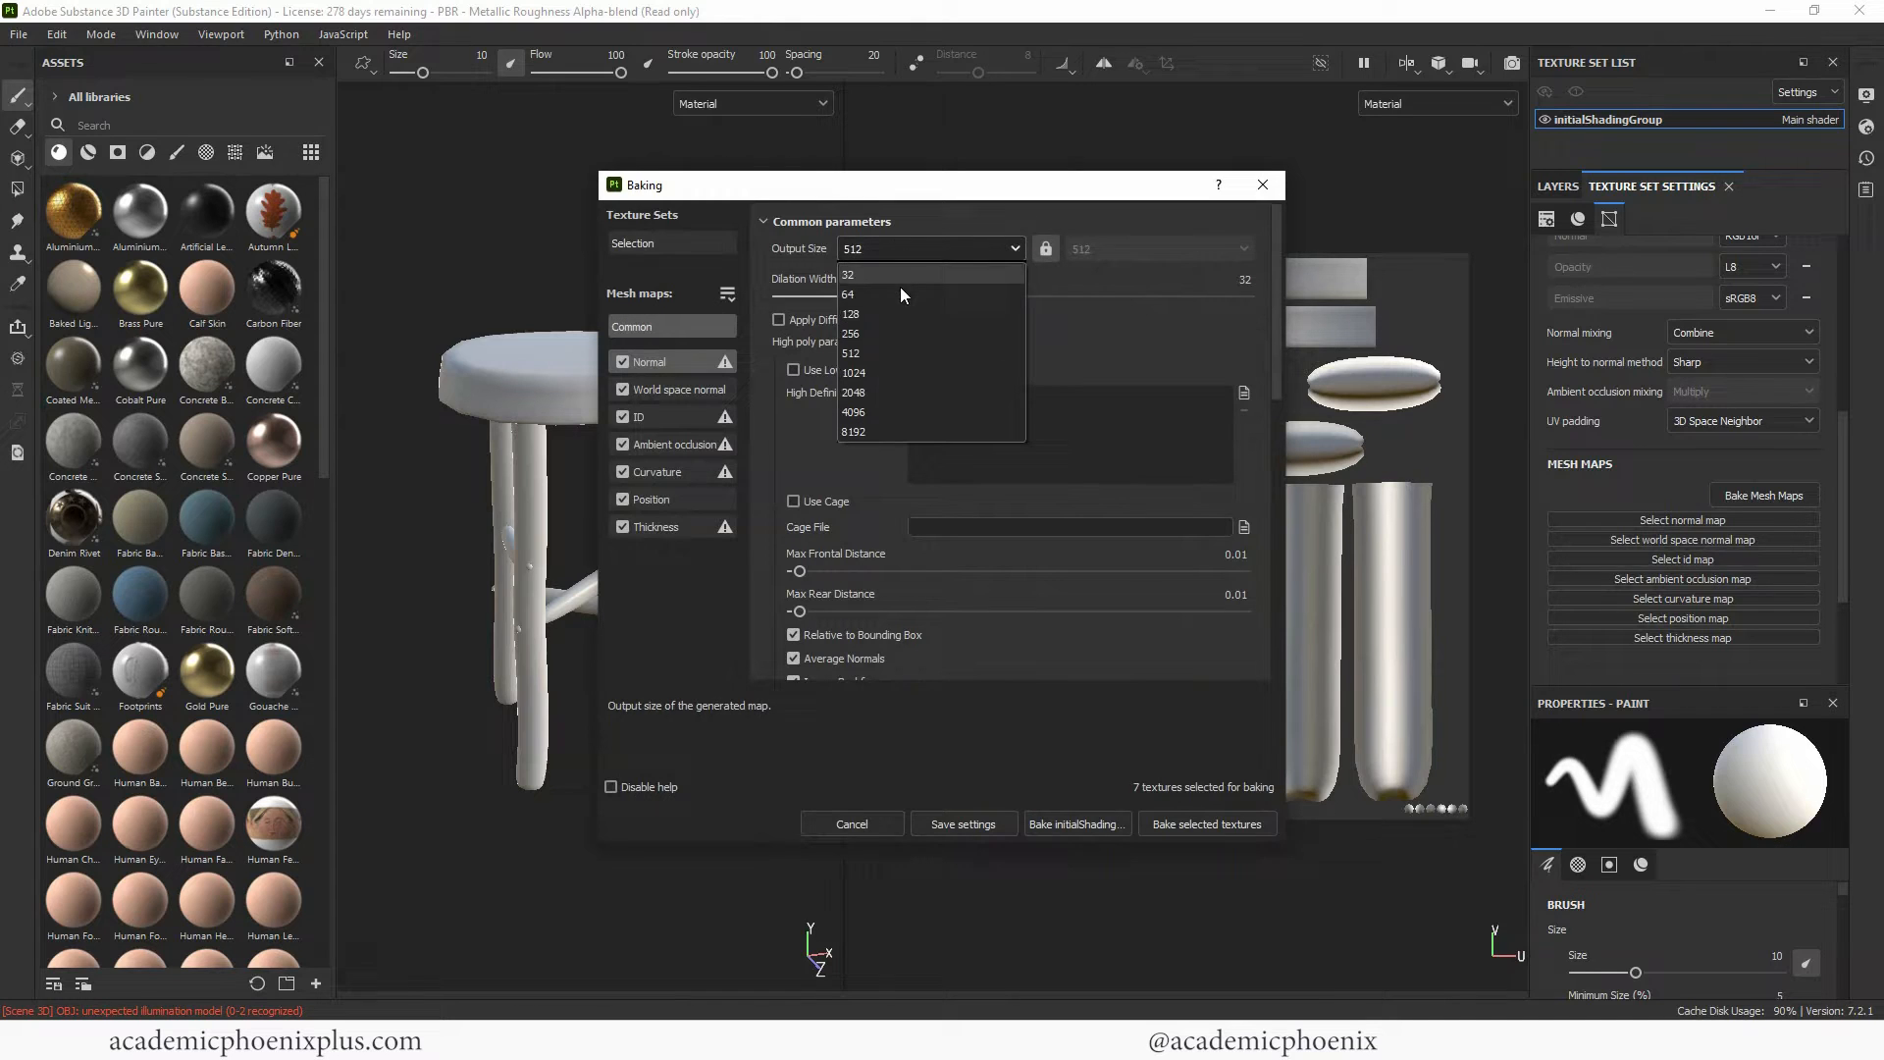
pyautogui.click(875, 391)
pyautogui.moveTo(896, 295); pyautogui.dragTo(1299, 297)
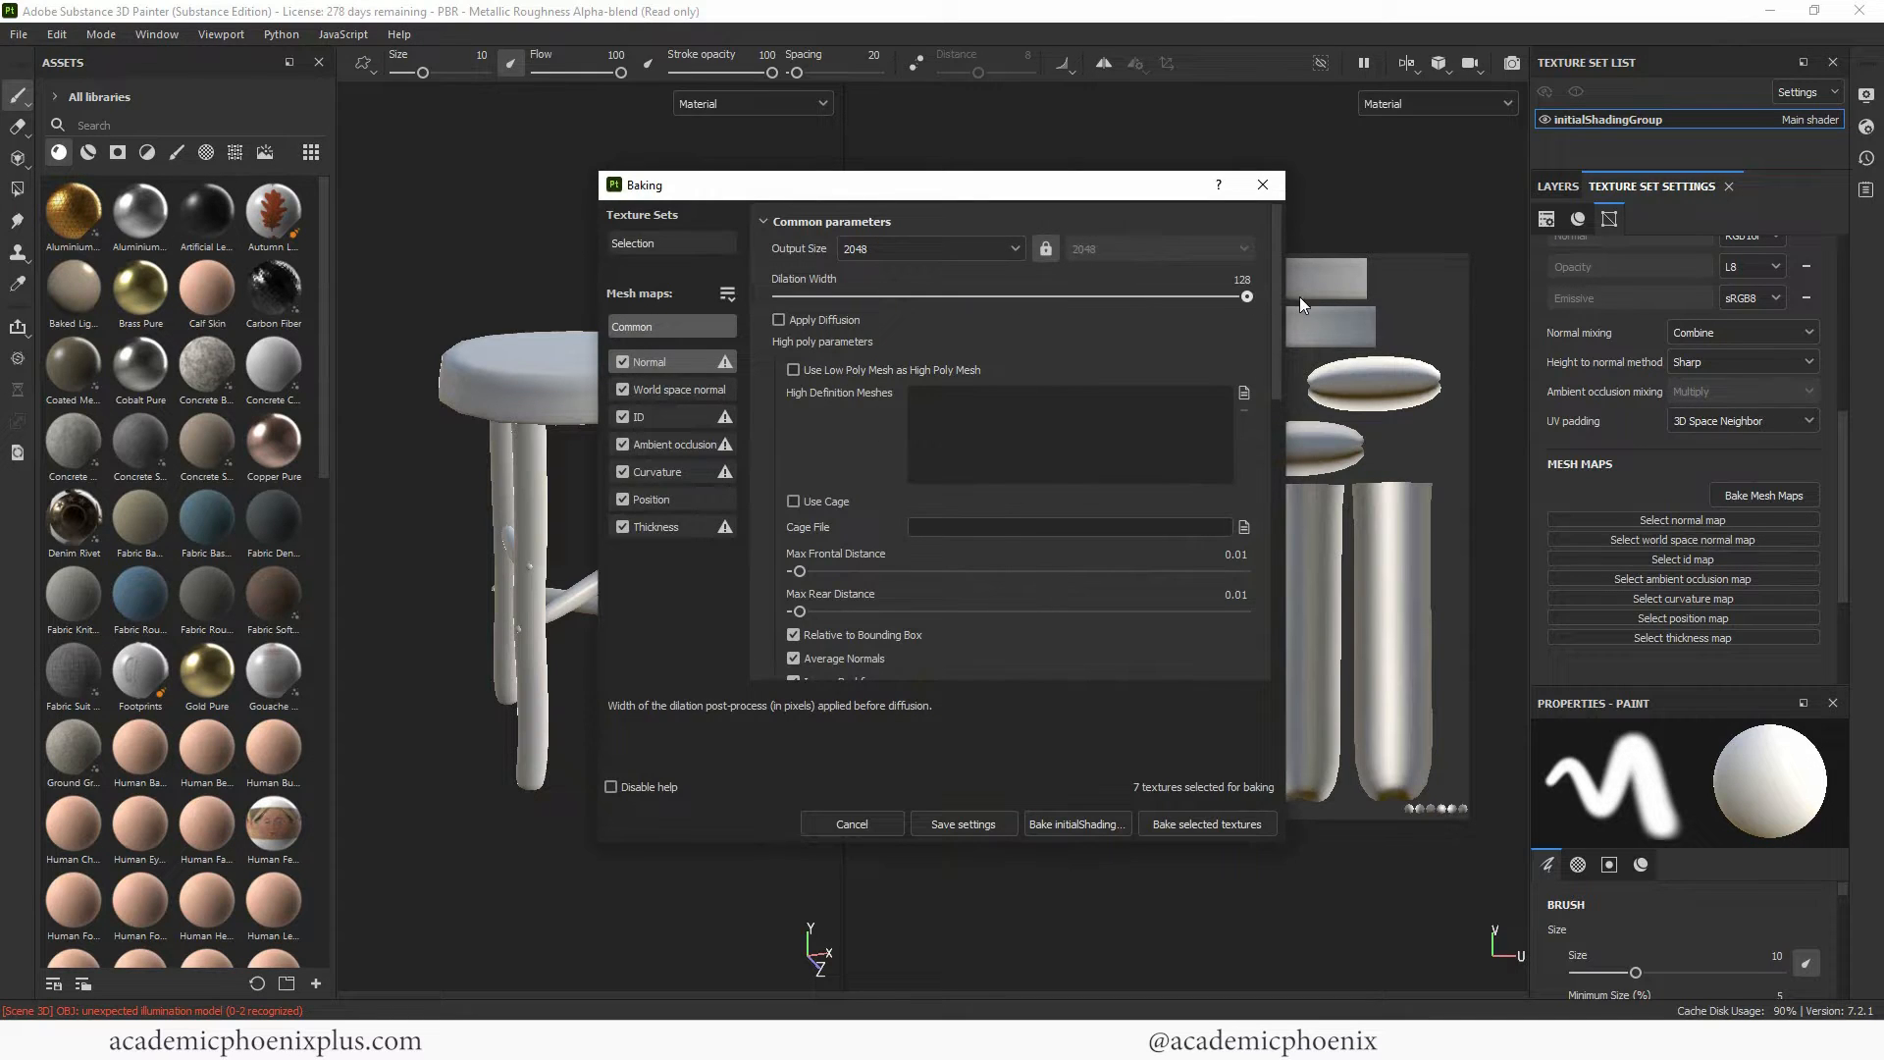
# Set the ambient occlusion baker to 256 secondary rays and Ignore Backface to Always.
pyautogui.click(673, 389)
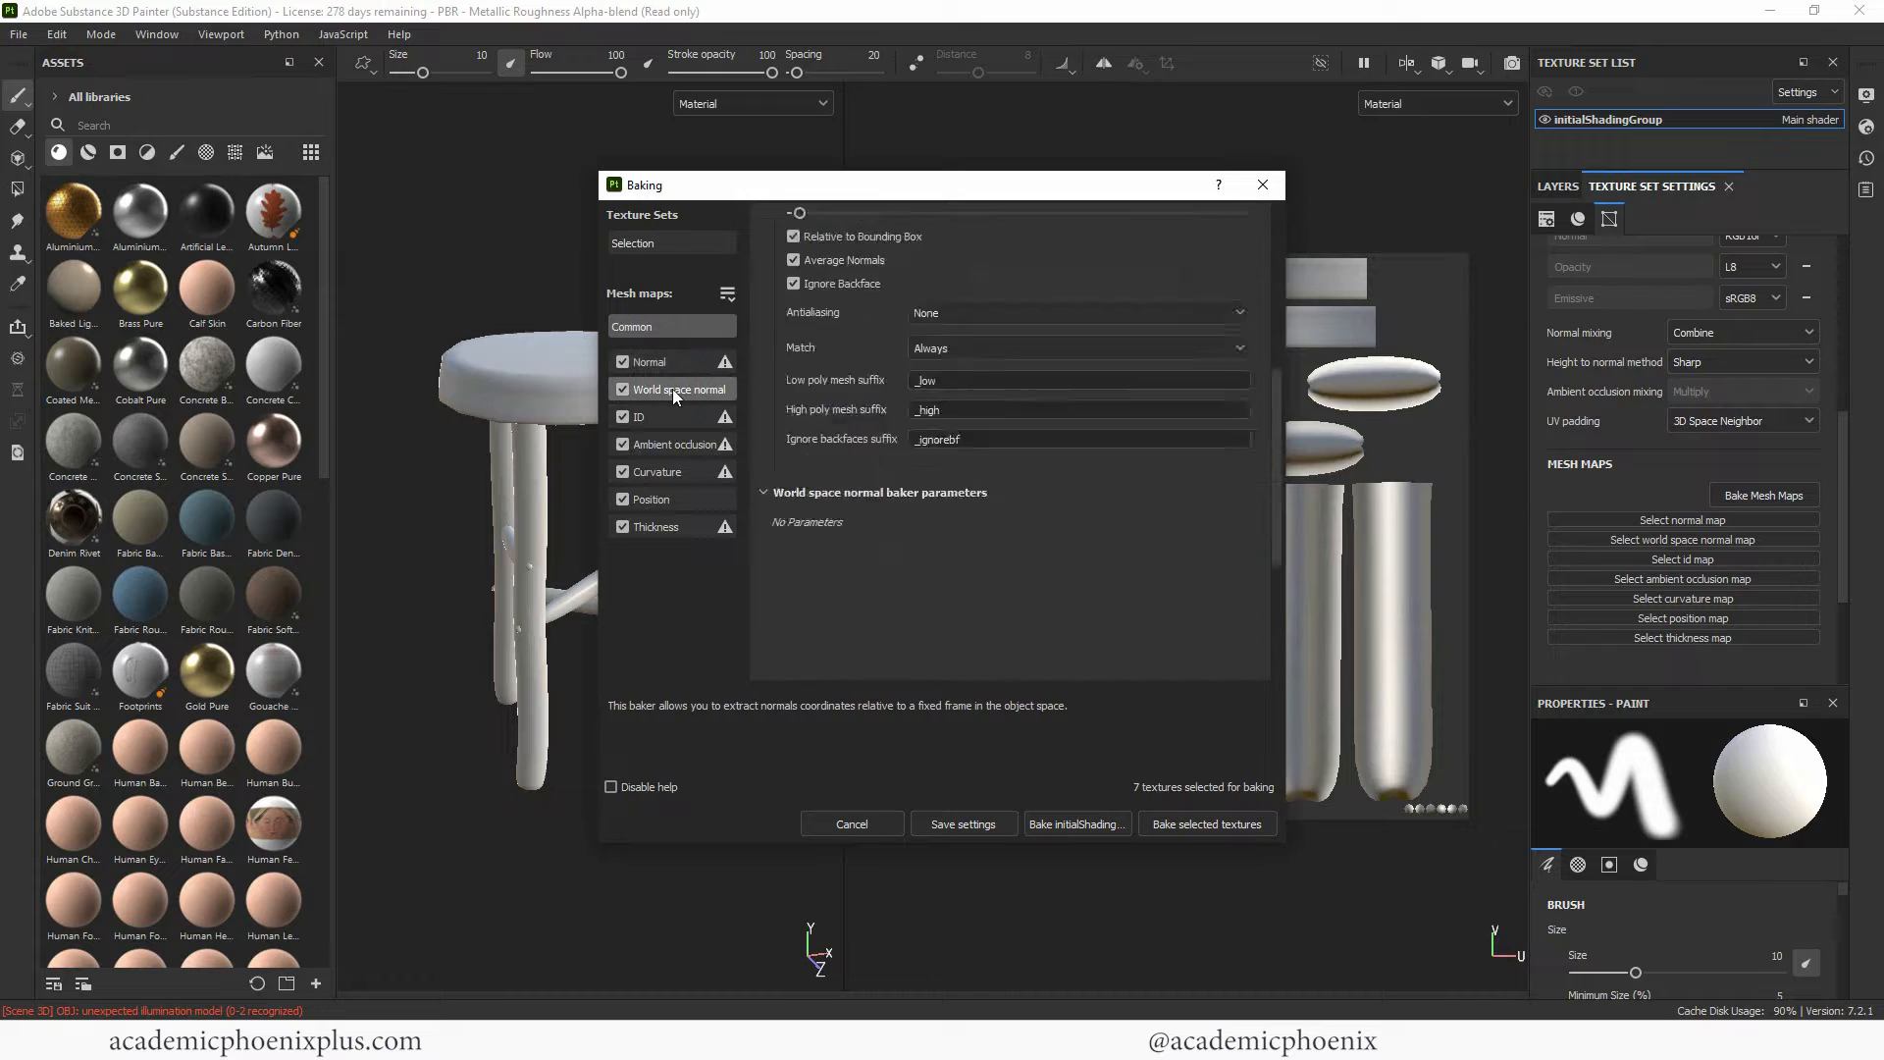
pyautogui.click(663, 416)
pyautogui.click(673, 445)
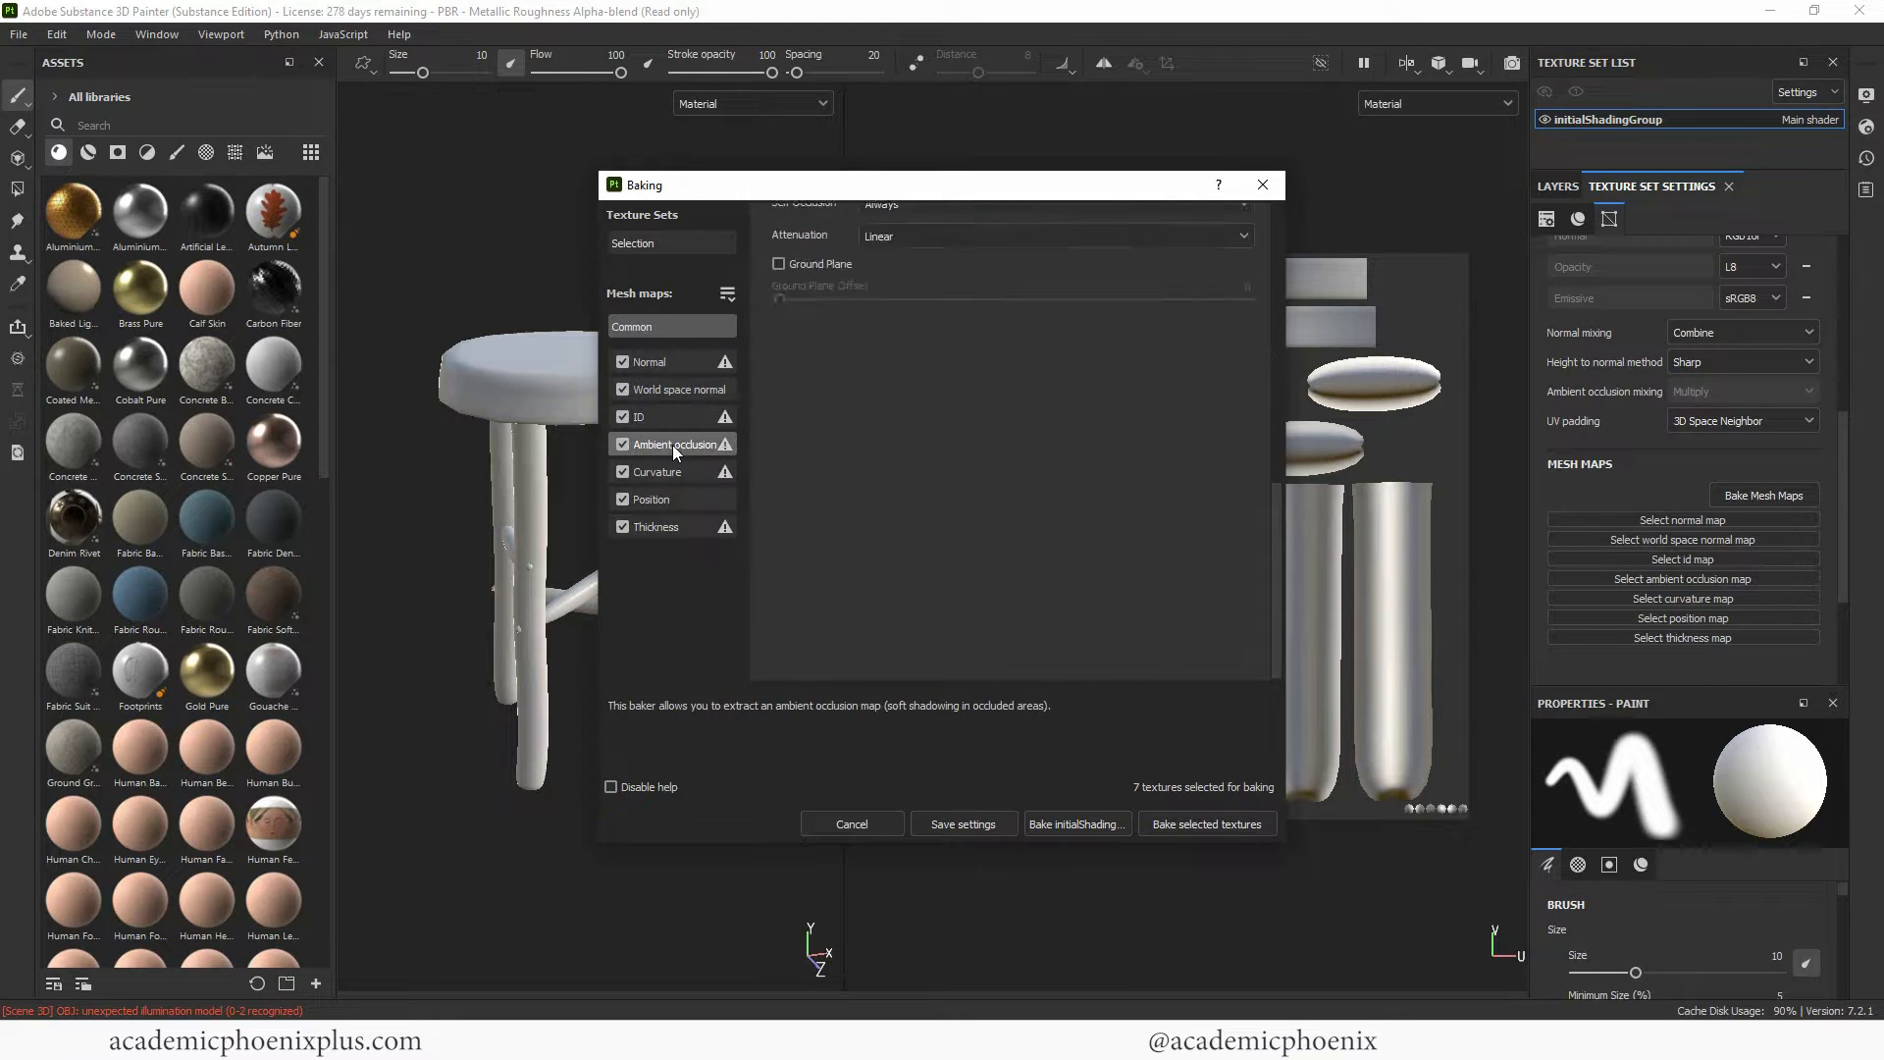
pyautogui.moveTo(896, 266); pyautogui.dragTo(1266, 261)
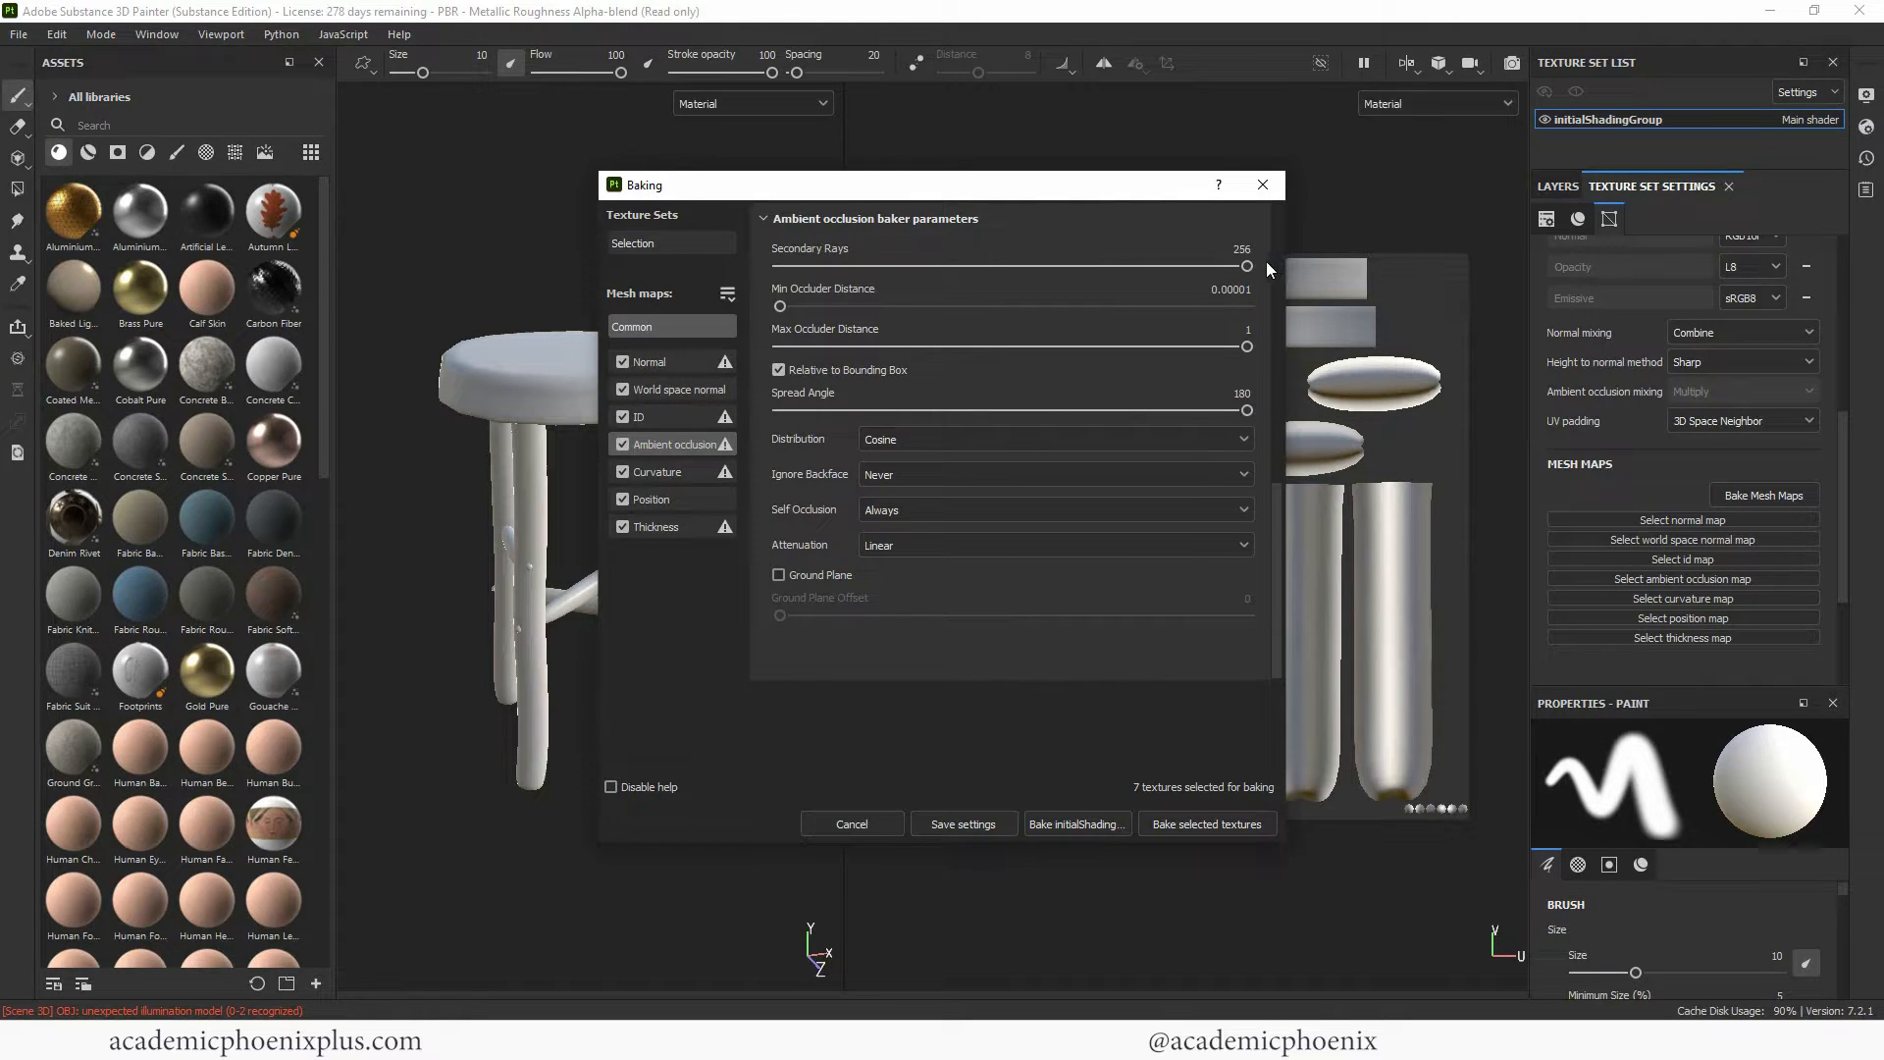
pyautogui.click(918, 475)
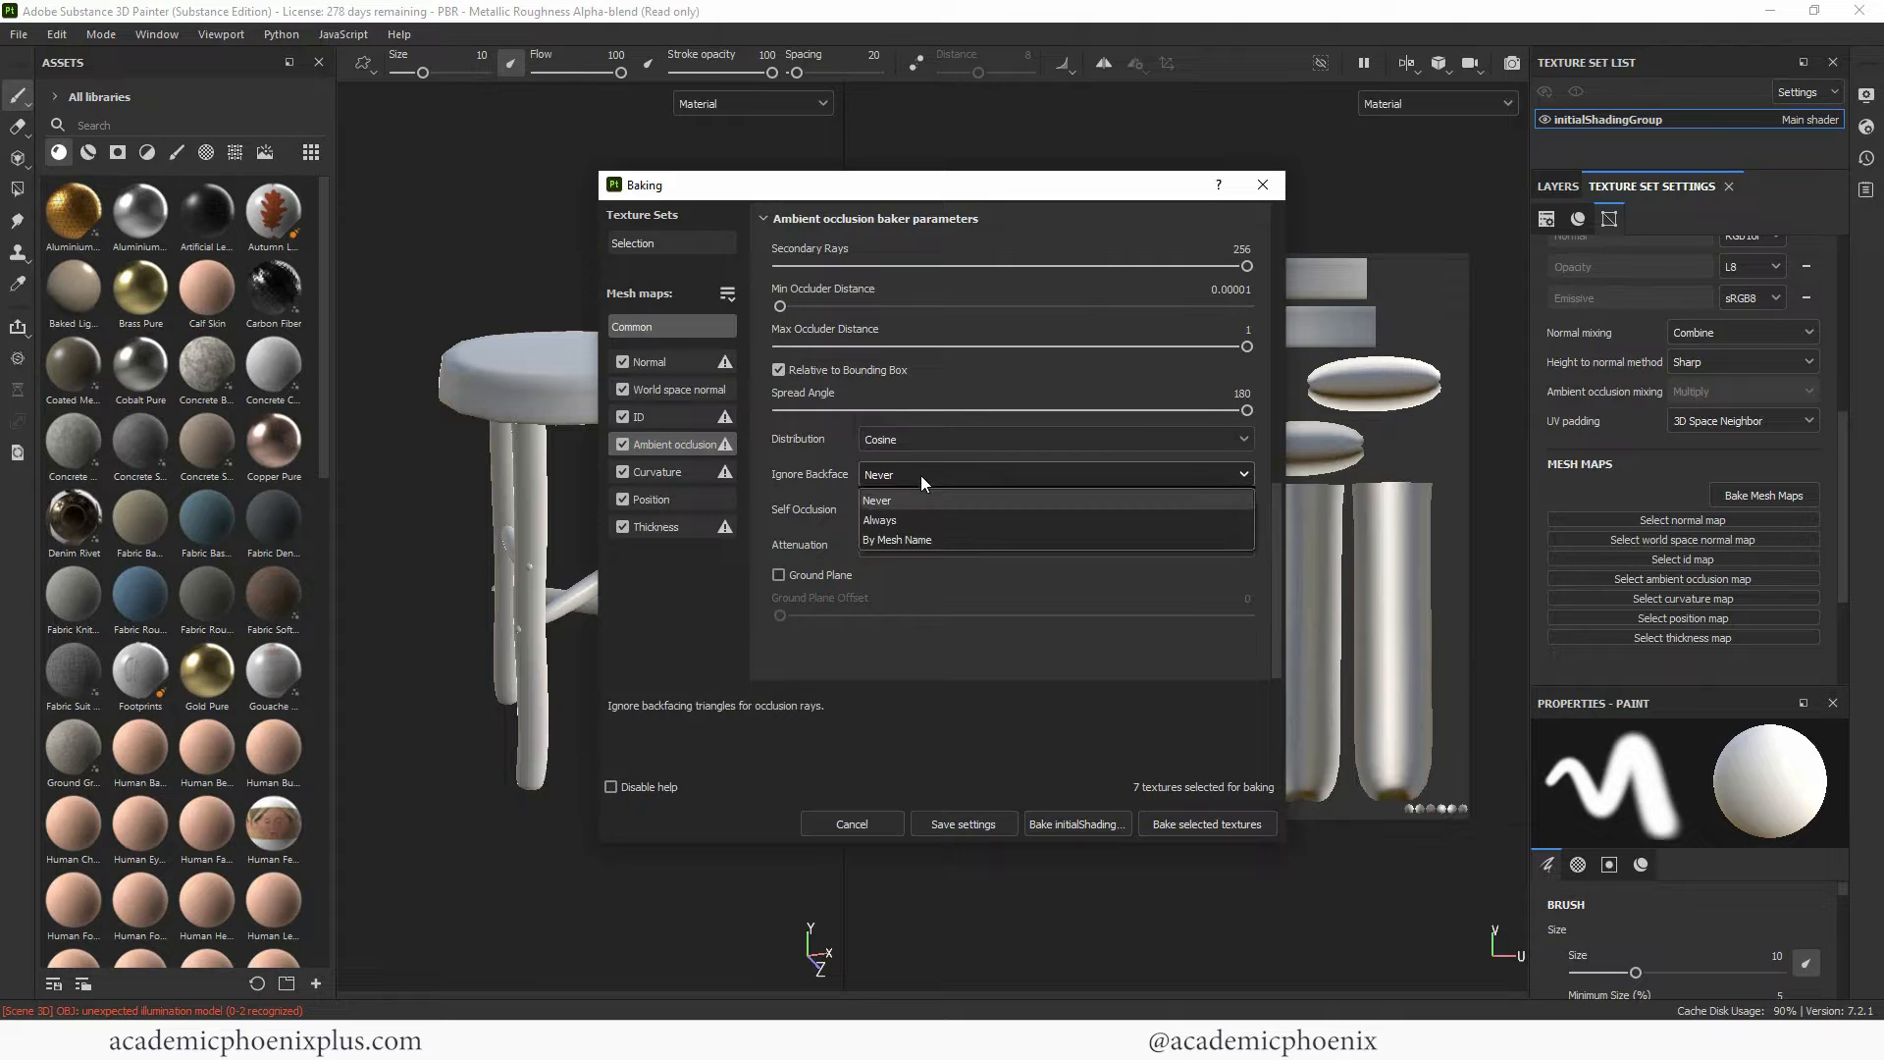
pyautogui.click(915, 510)
# Set the secondary rays to 256 for both the curvature and thickness bakers.
pyautogui.click(684, 475)
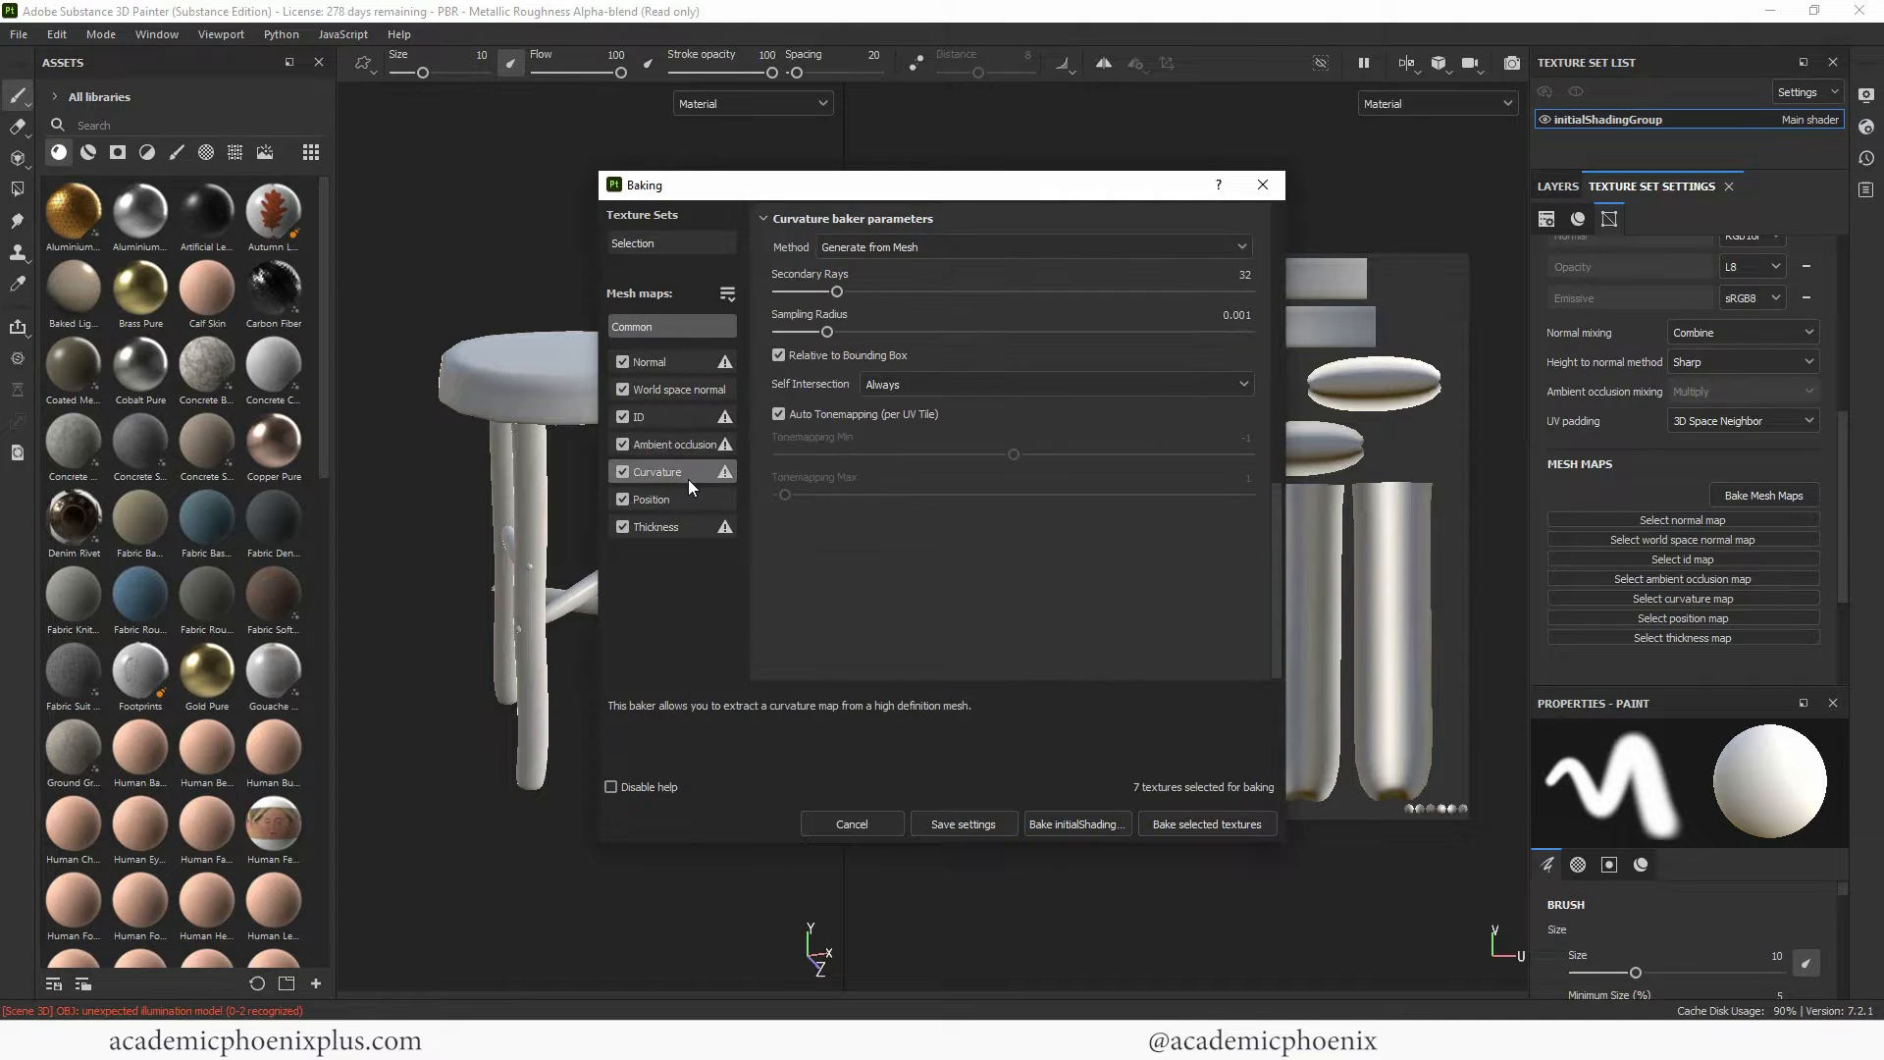
pyautogui.moveTo(856, 292); pyautogui.dragTo(1318, 315)
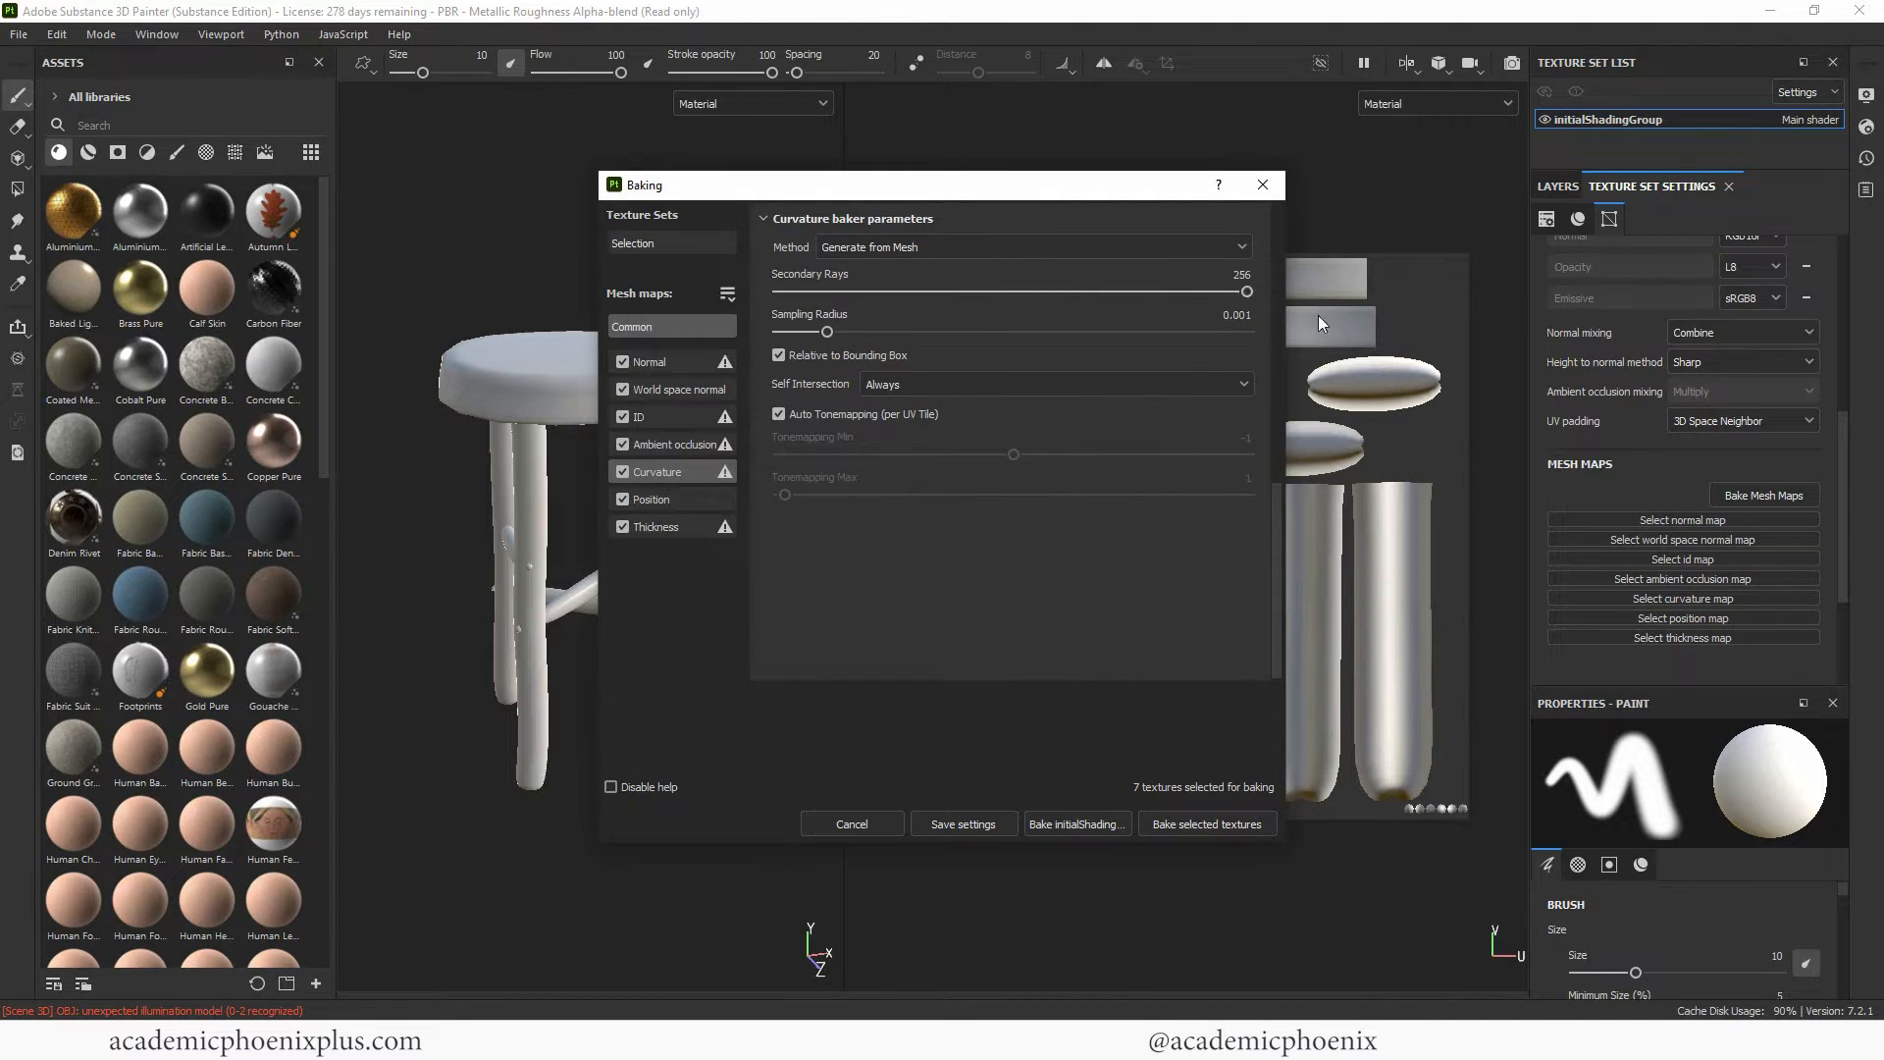
pyautogui.click(673, 503)
pyautogui.click(673, 530)
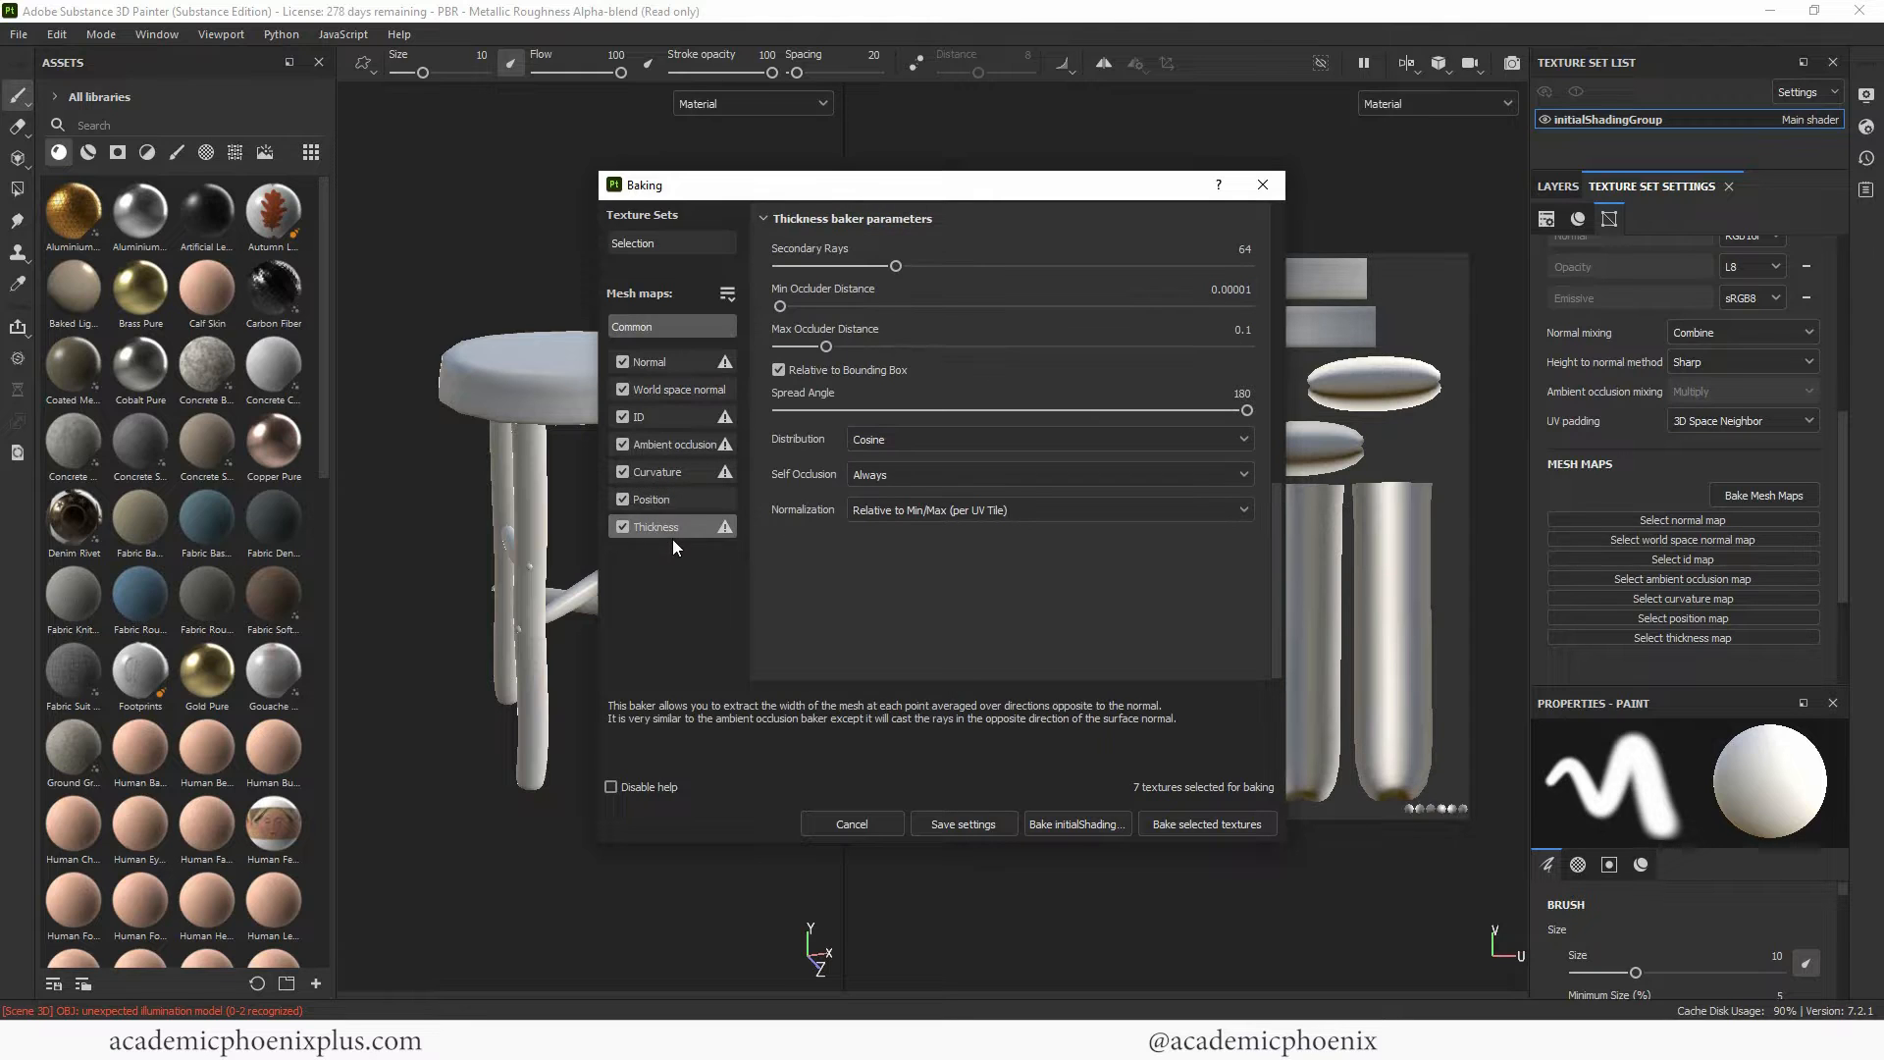
pyautogui.moveTo(913, 265); pyautogui.dragTo(1259, 265)
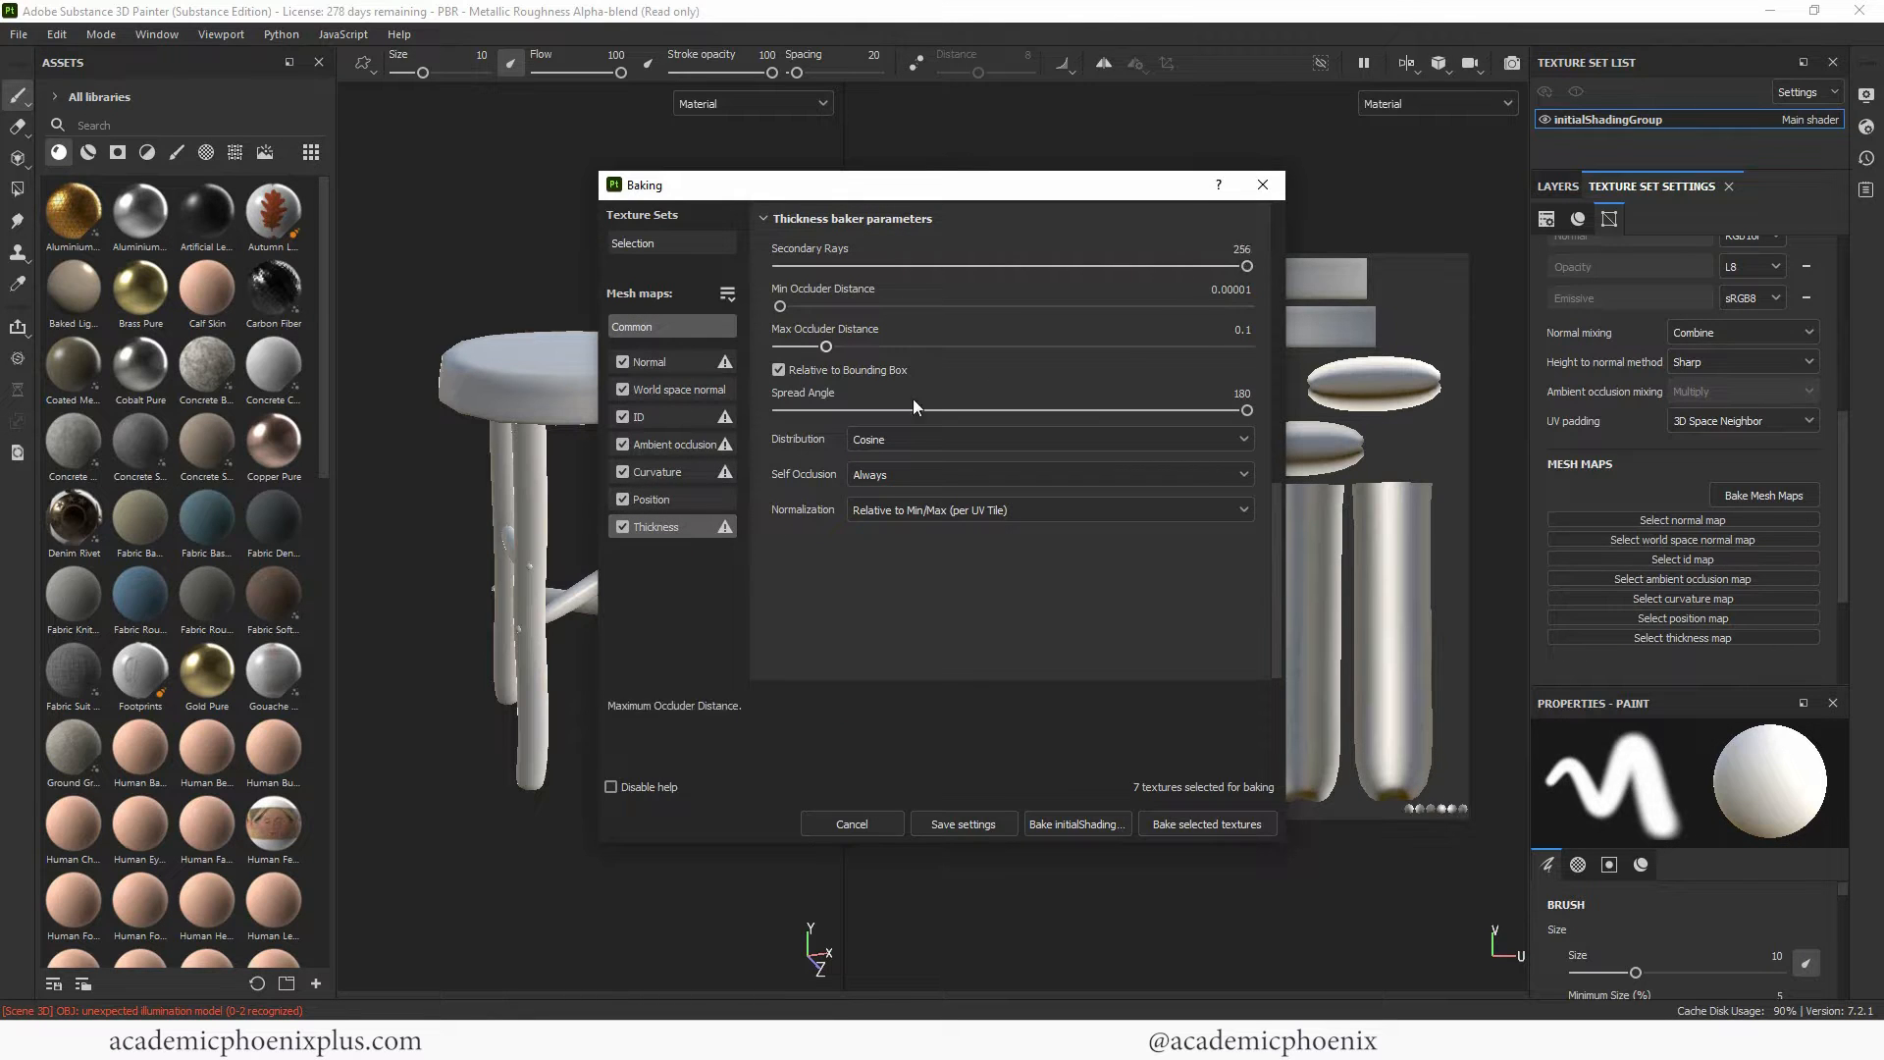
# Recheck the individual baker settings and bake all the selected mesh maps for the stool.
pyautogui.click(662, 442)
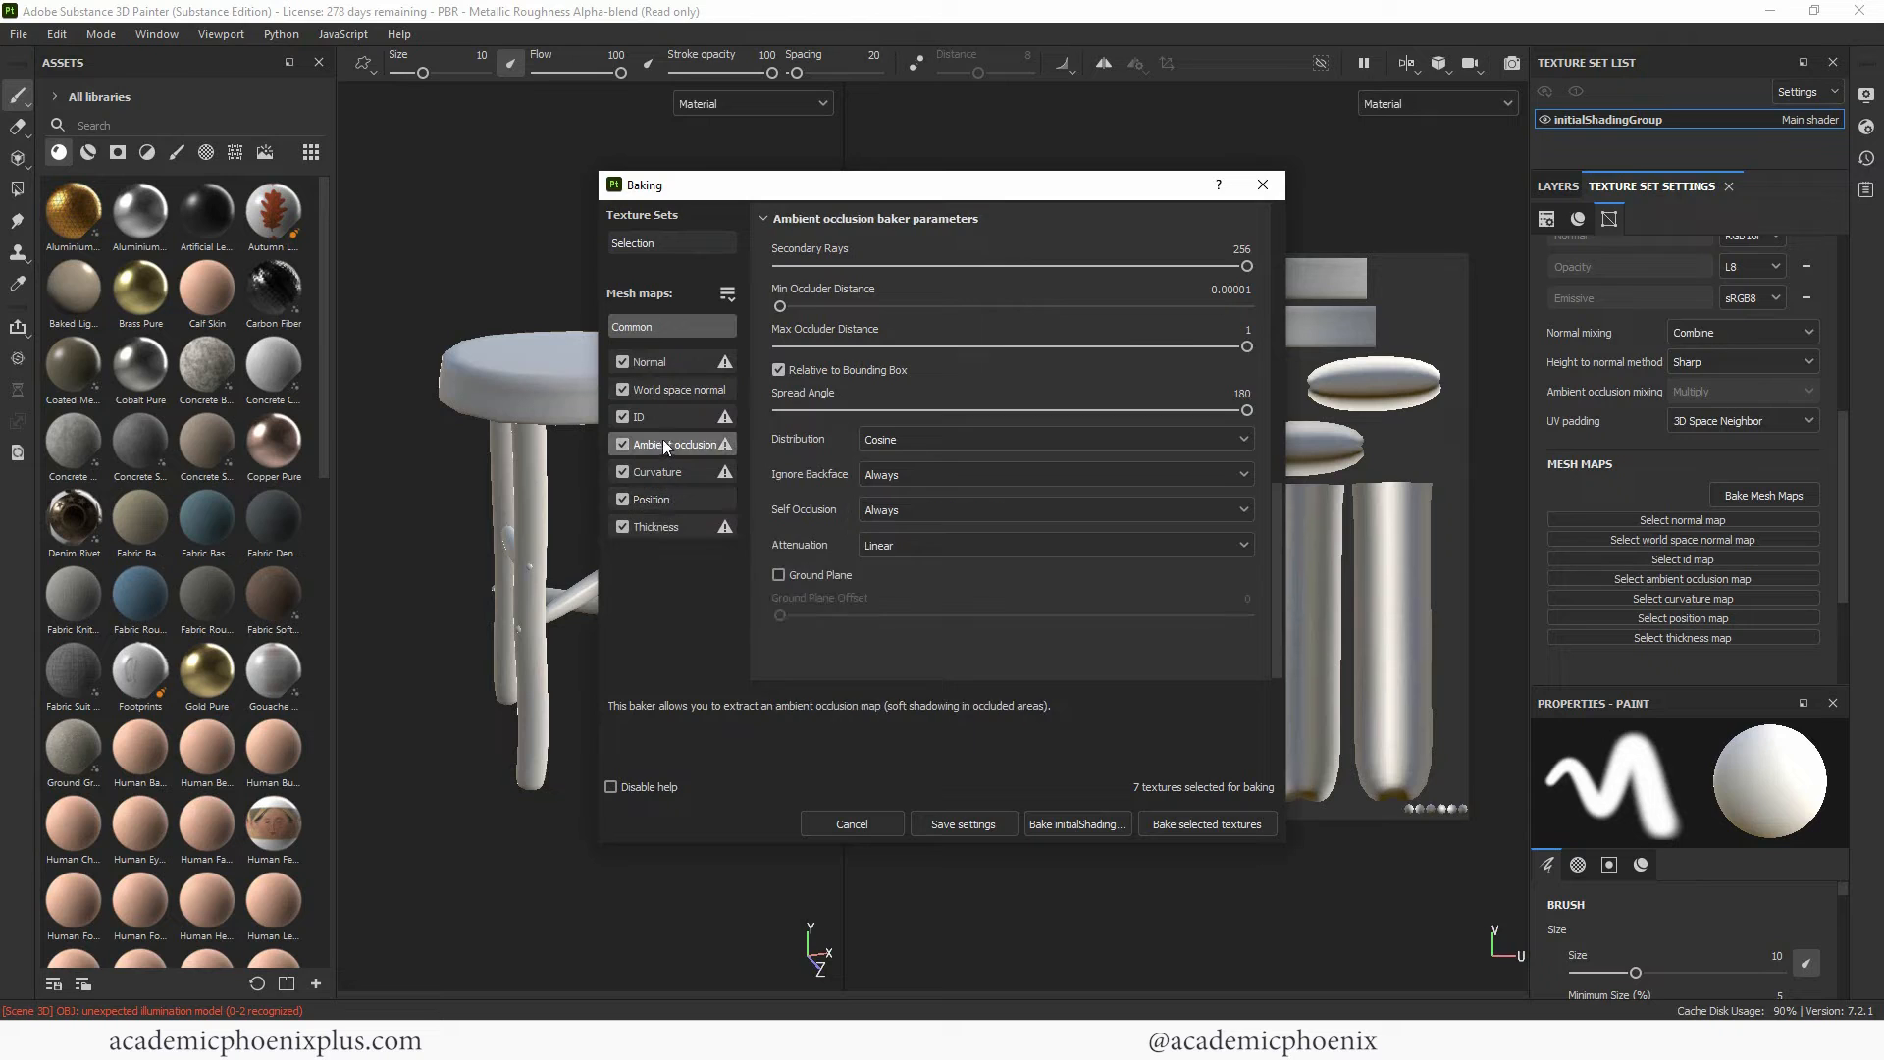
pyautogui.click(662, 420)
pyautogui.click(666, 389)
pyautogui.click(657, 361)
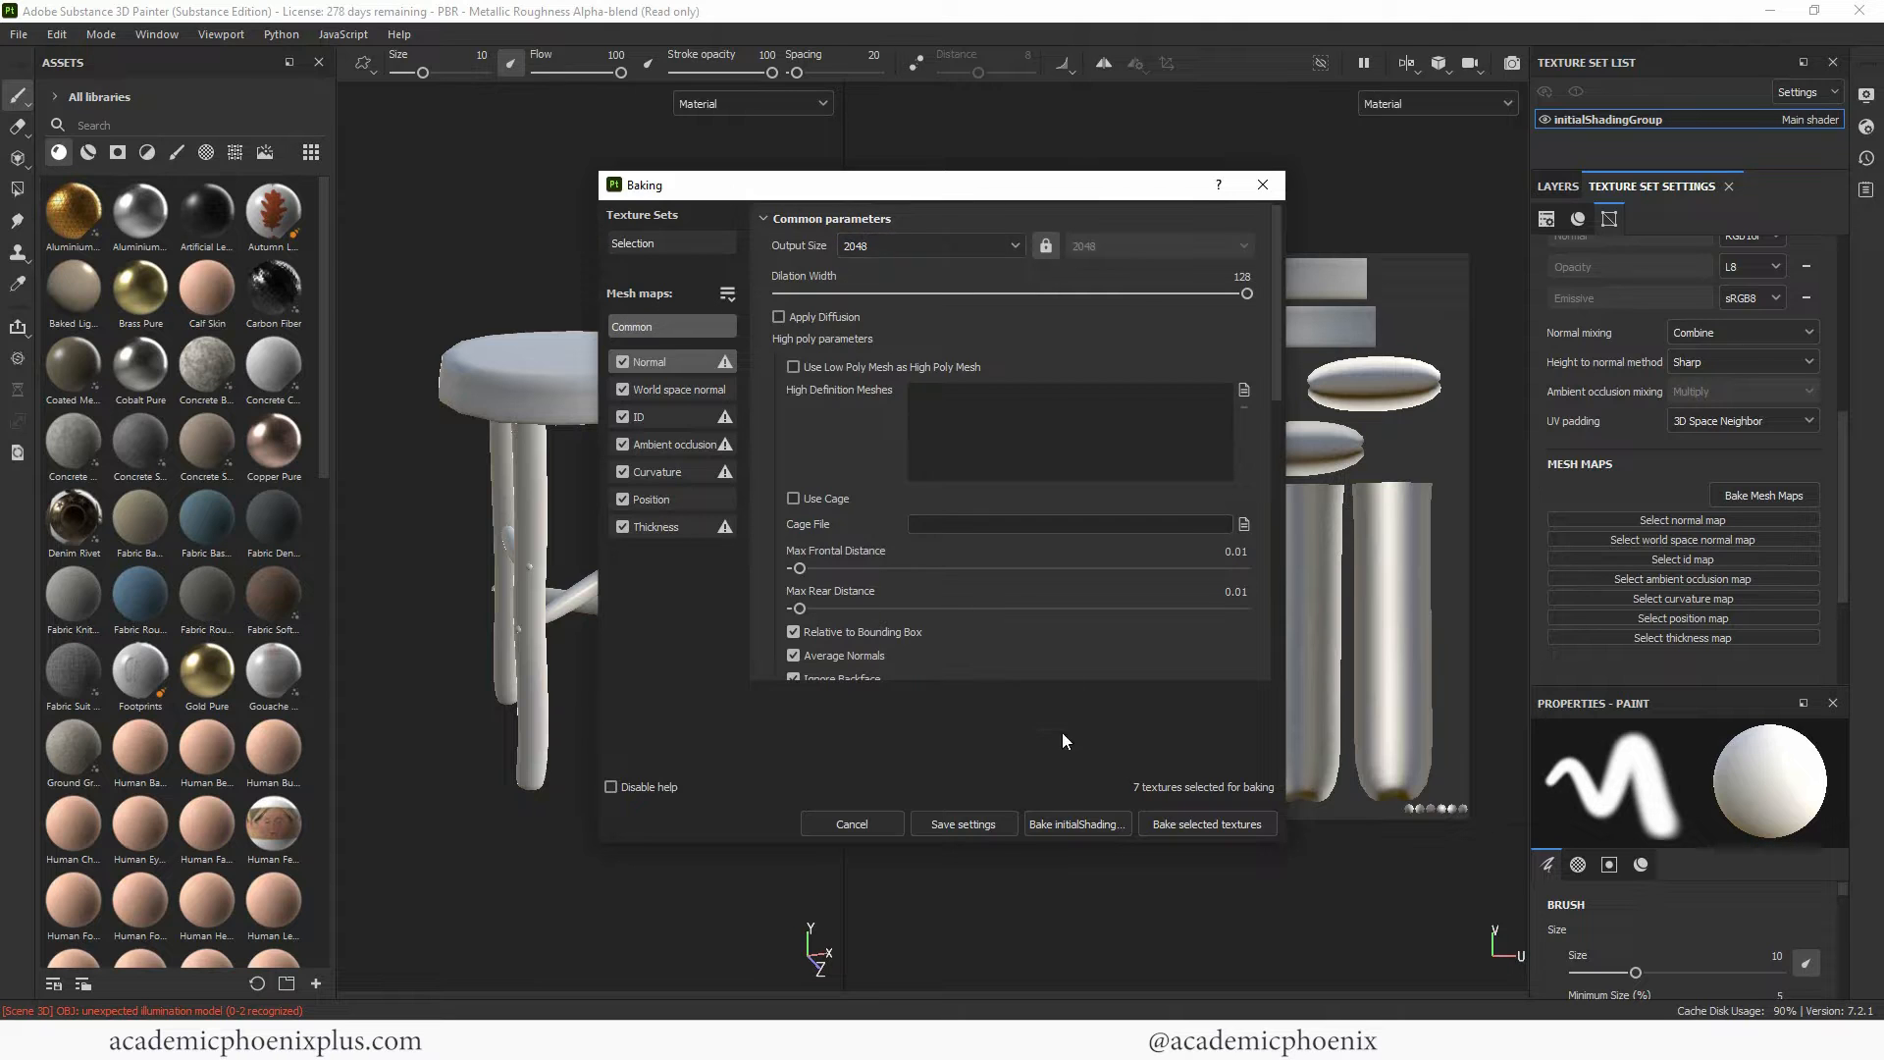
pyautogui.click(1213, 821)
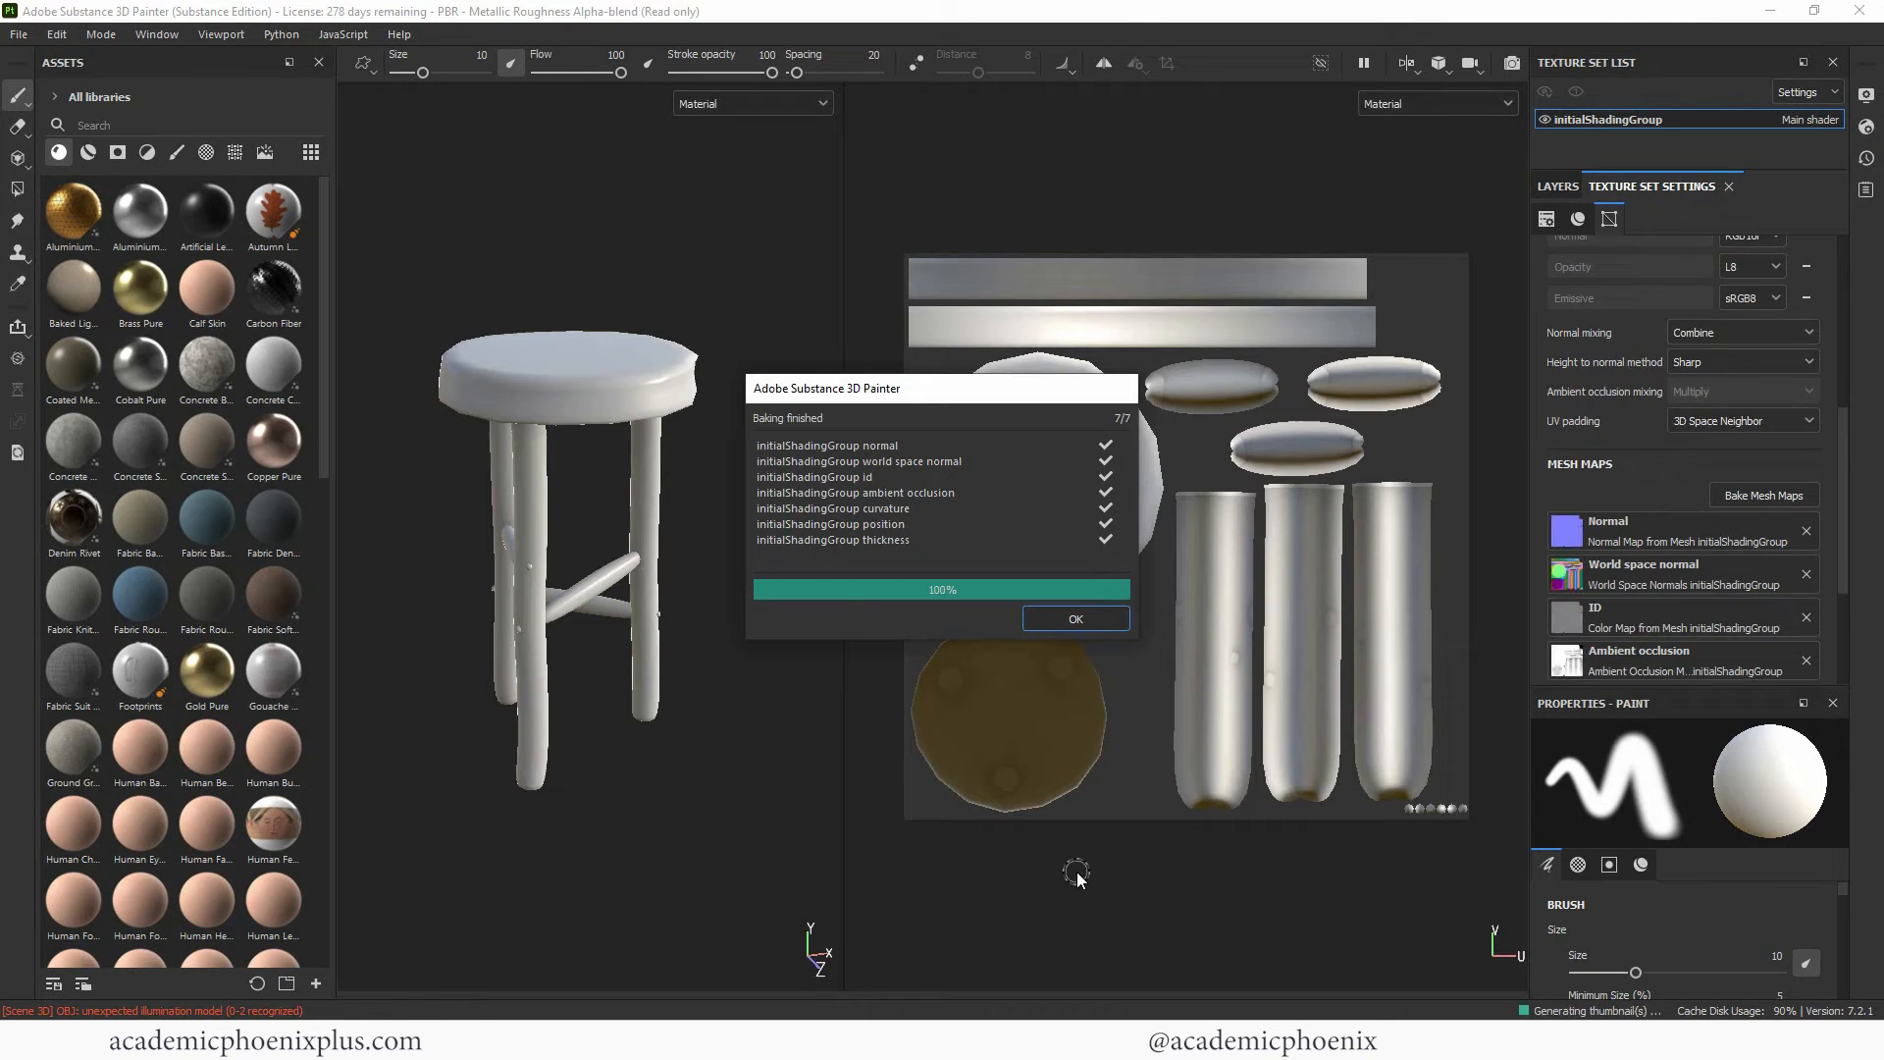
pyautogui.click(1046, 619)
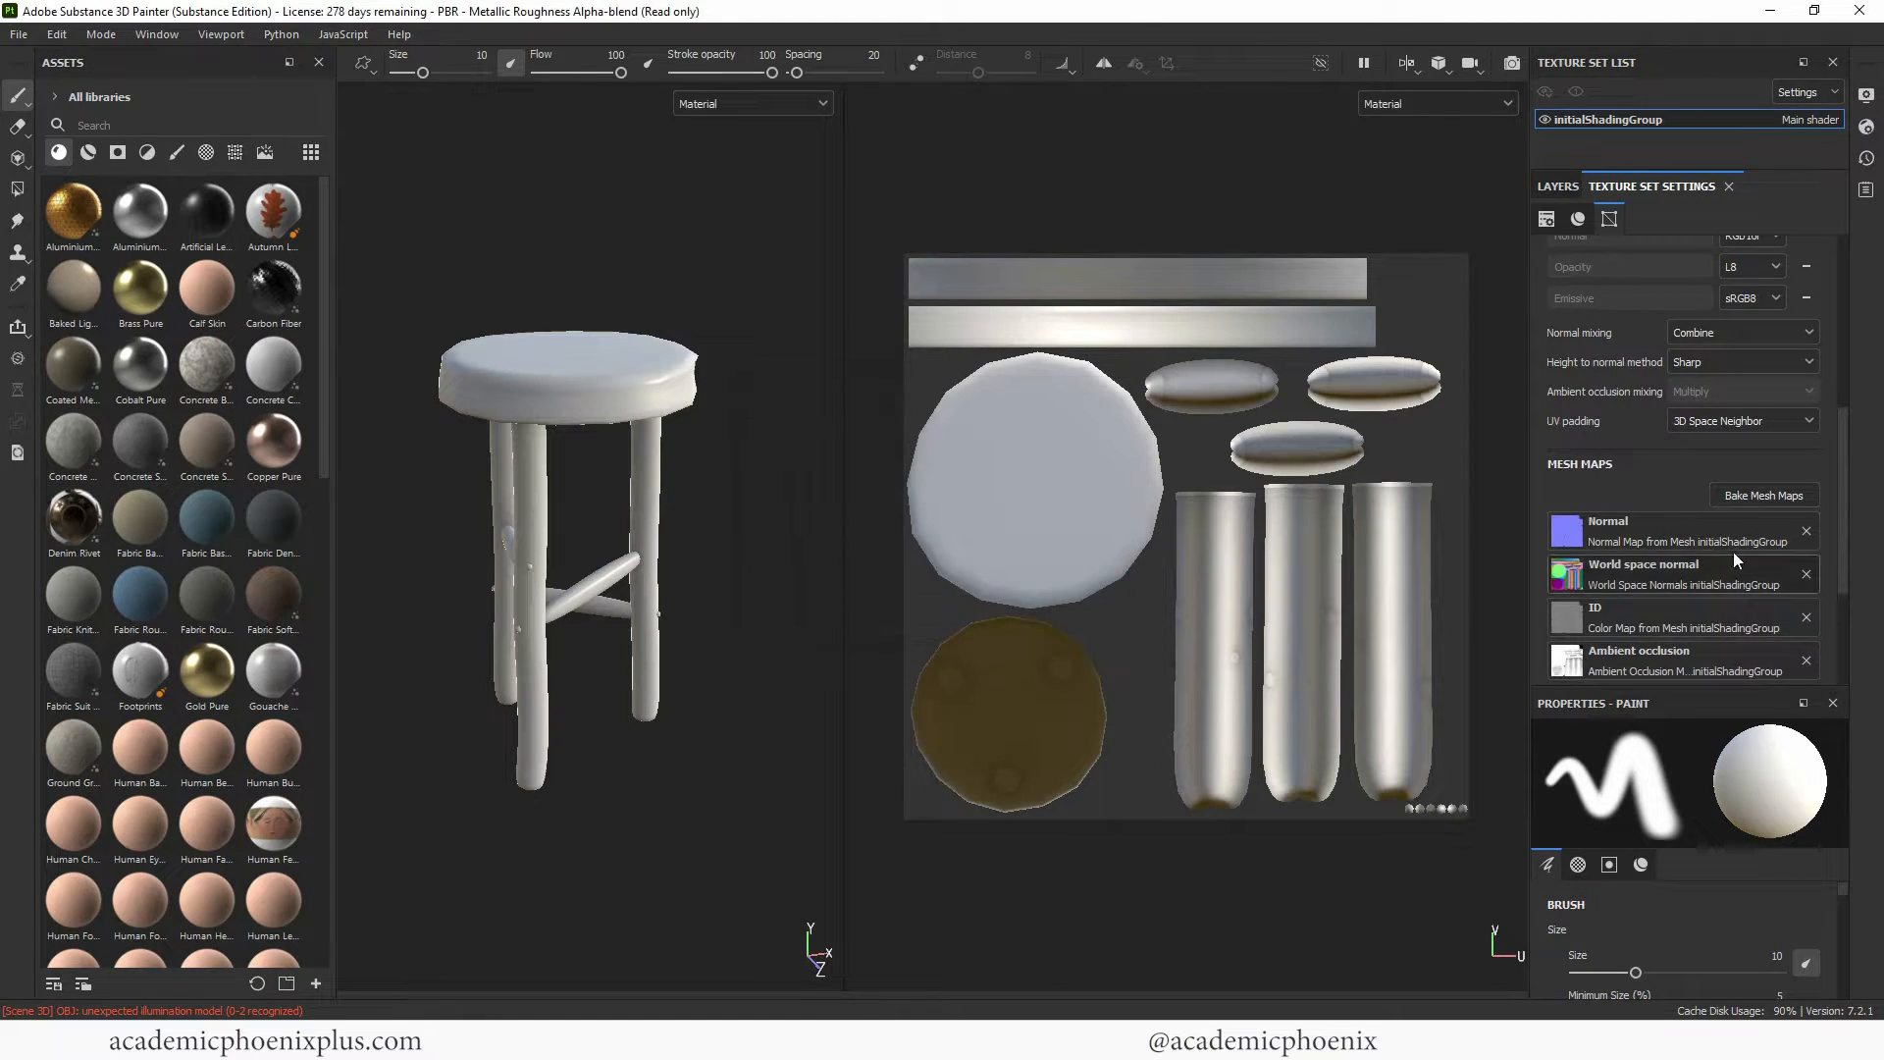
# Review the list of baked mesh maps and the stool's appearance, and return to the layer stack.
pyautogui.scroll(-5, 1819, 591)
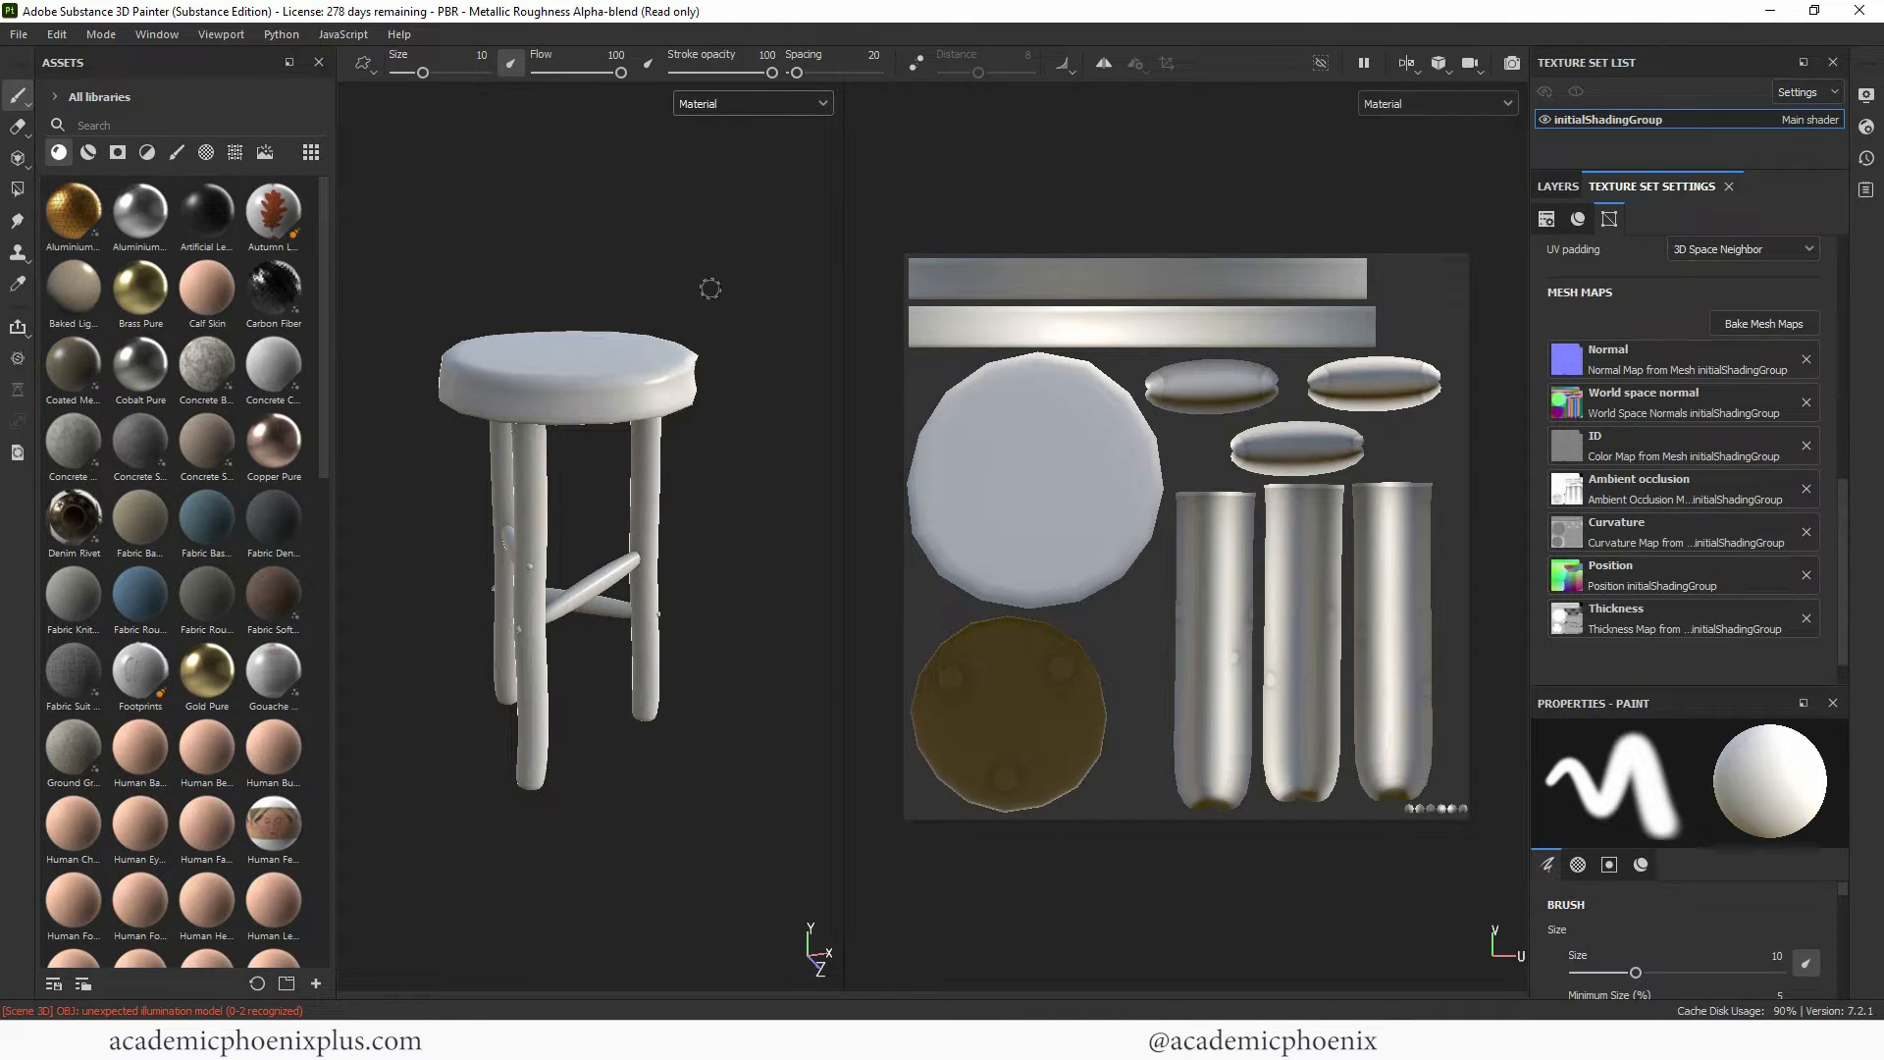
pyautogui.moveTo(711, 291)
pyautogui.keyDown('alt'); pyautogui.mouseDown()
pyautogui.moveTo(724, 308)
pyautogui.moveTo(622, 307)
pyautogui.moveTo(699, 302)
pyautogui.mouseUp(); pyautogui.keyUp('alt')
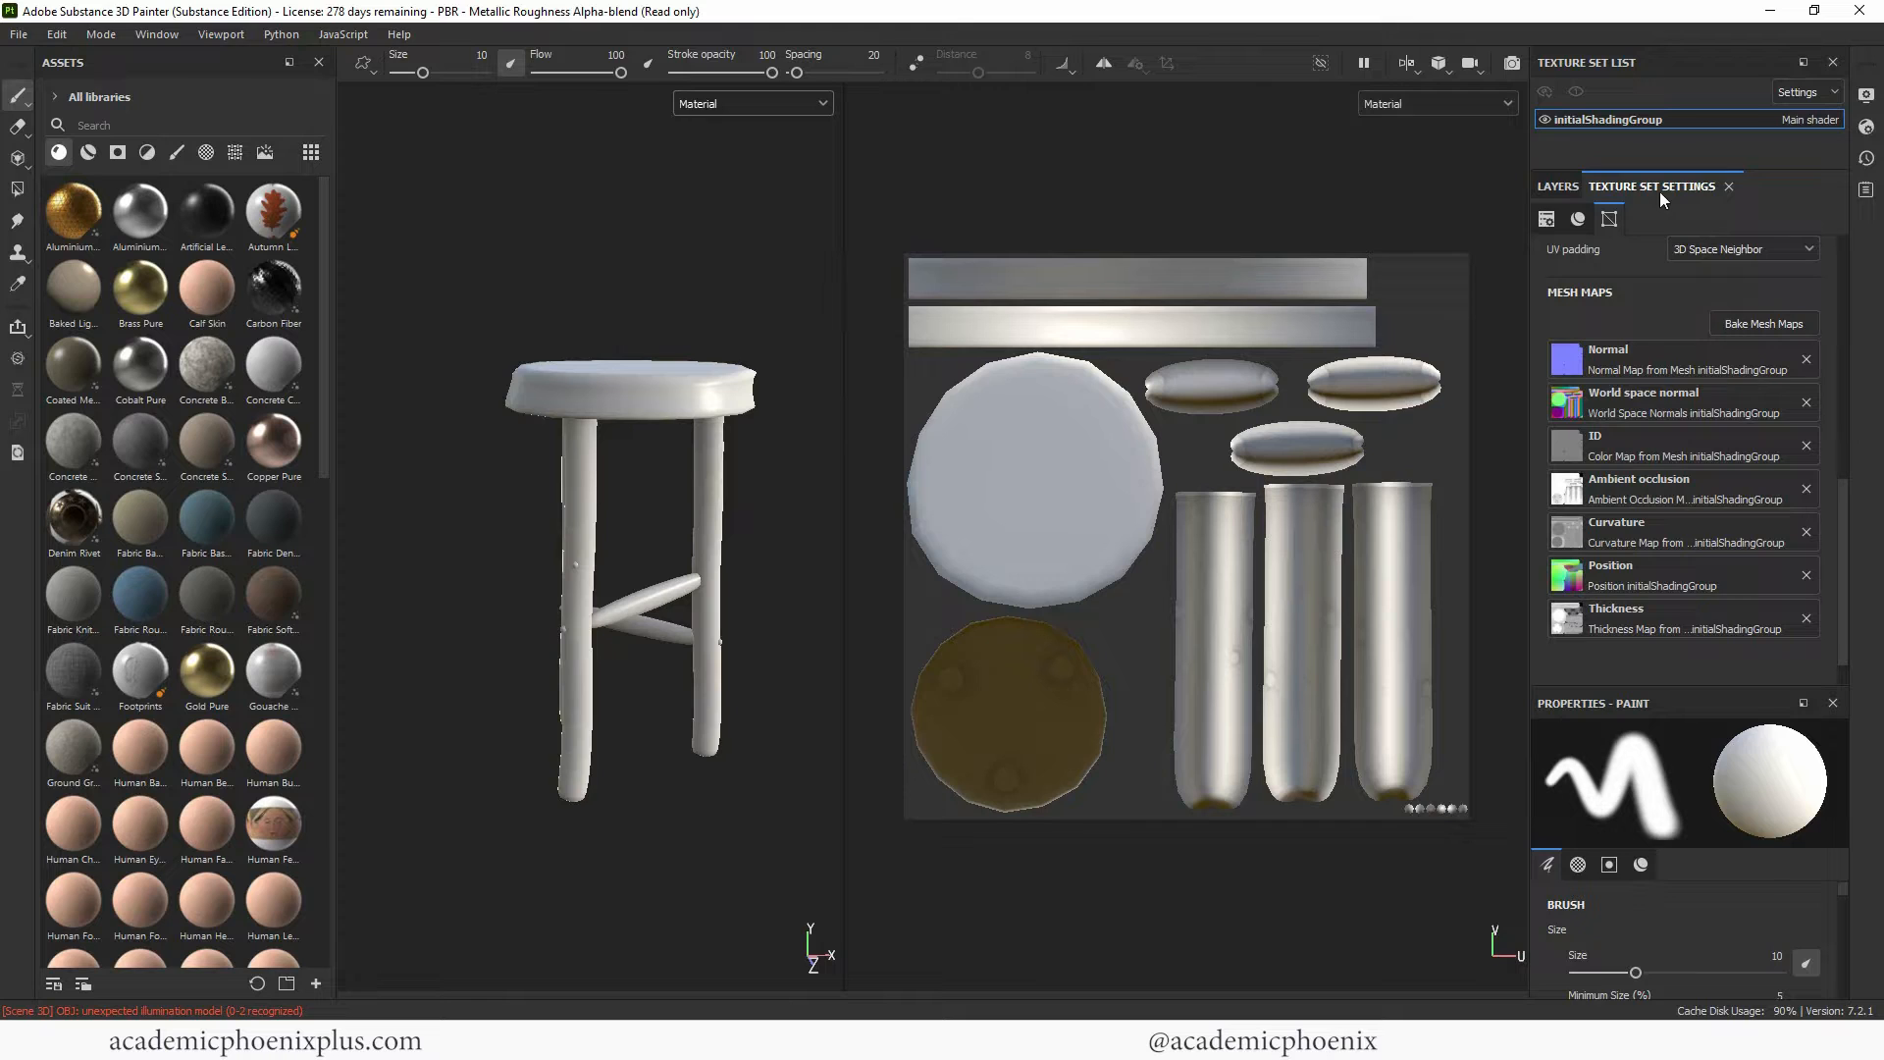
pyautogui.click(1556, 186)
pyautogui.scroll(3, 521, 303)
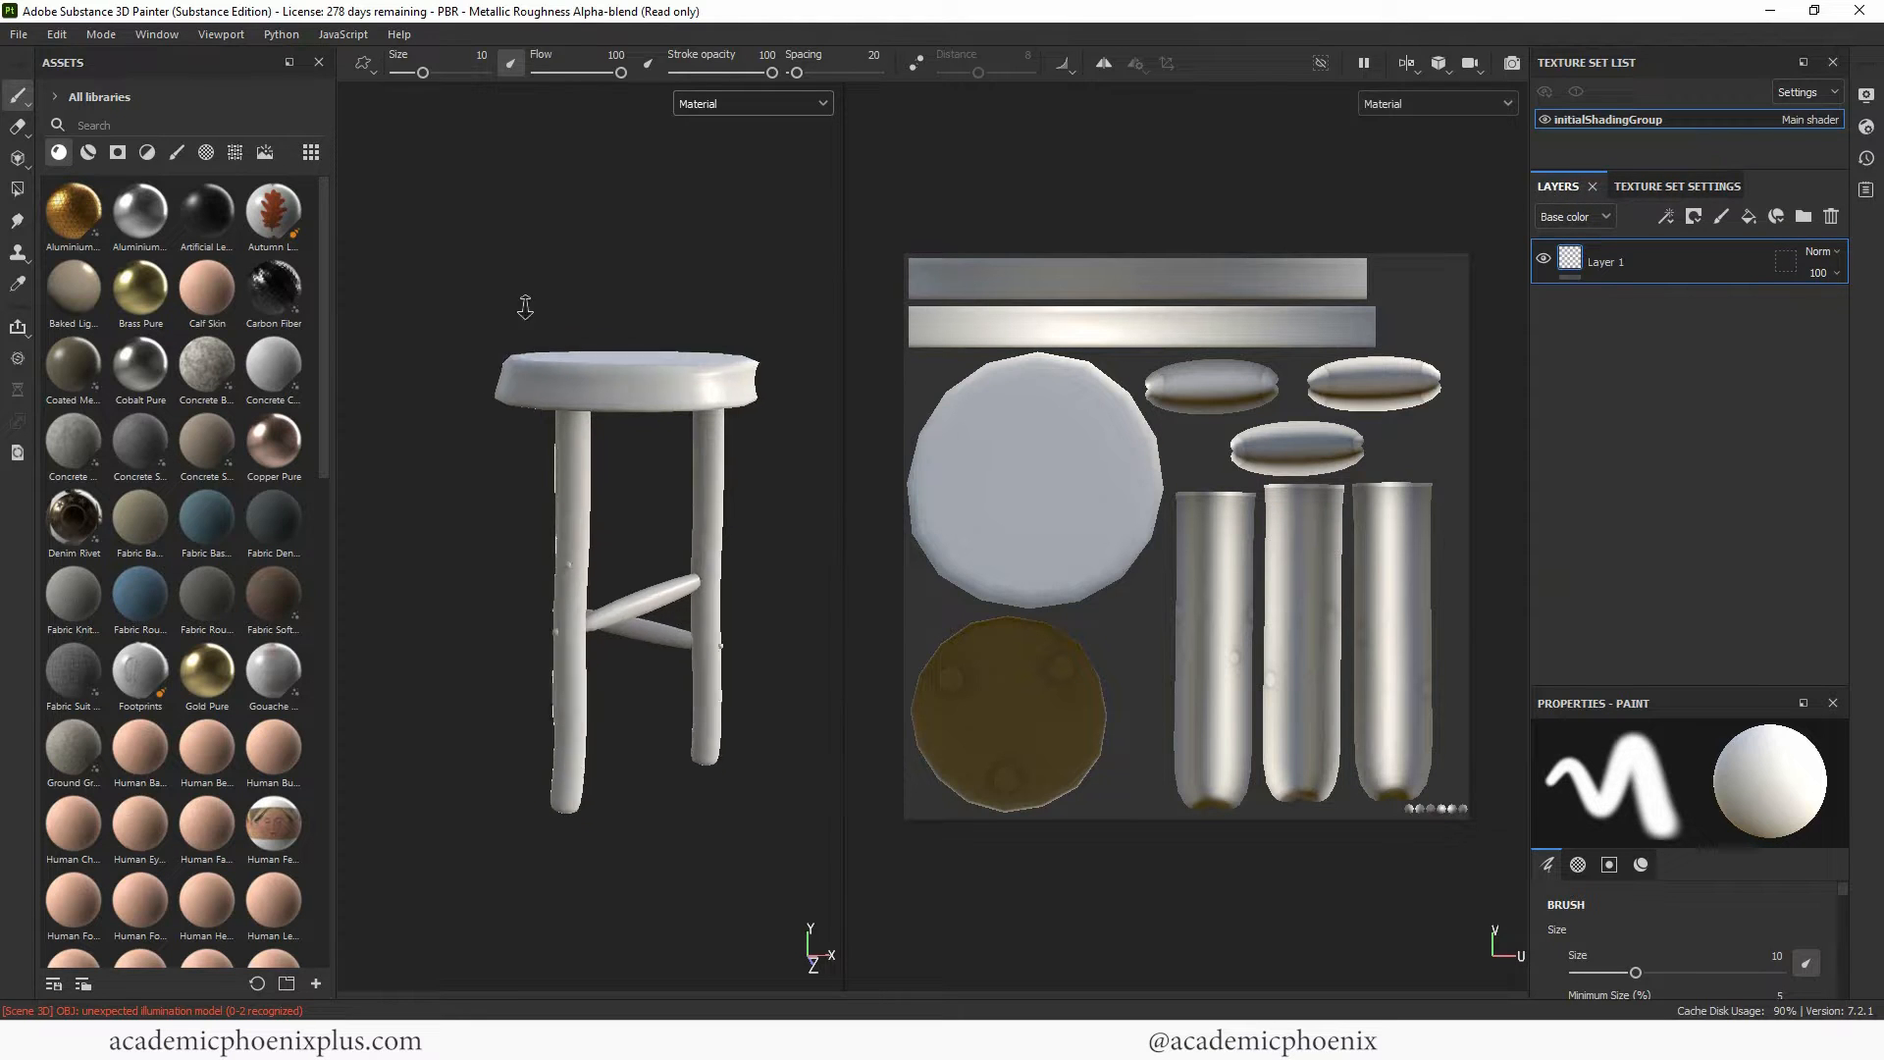
# Search the asset library for leather and list the matching smart materials.
pyautogui.moveTo(608, 298)
pyautogui.keyDown('alt'); pyautogui.mouseDown()
pyautogui.moveTo(770, 227)
pyautogui.moveTo(593, 278)
pyautogui.mouseUp(); pyautogui.keyUp('alt')
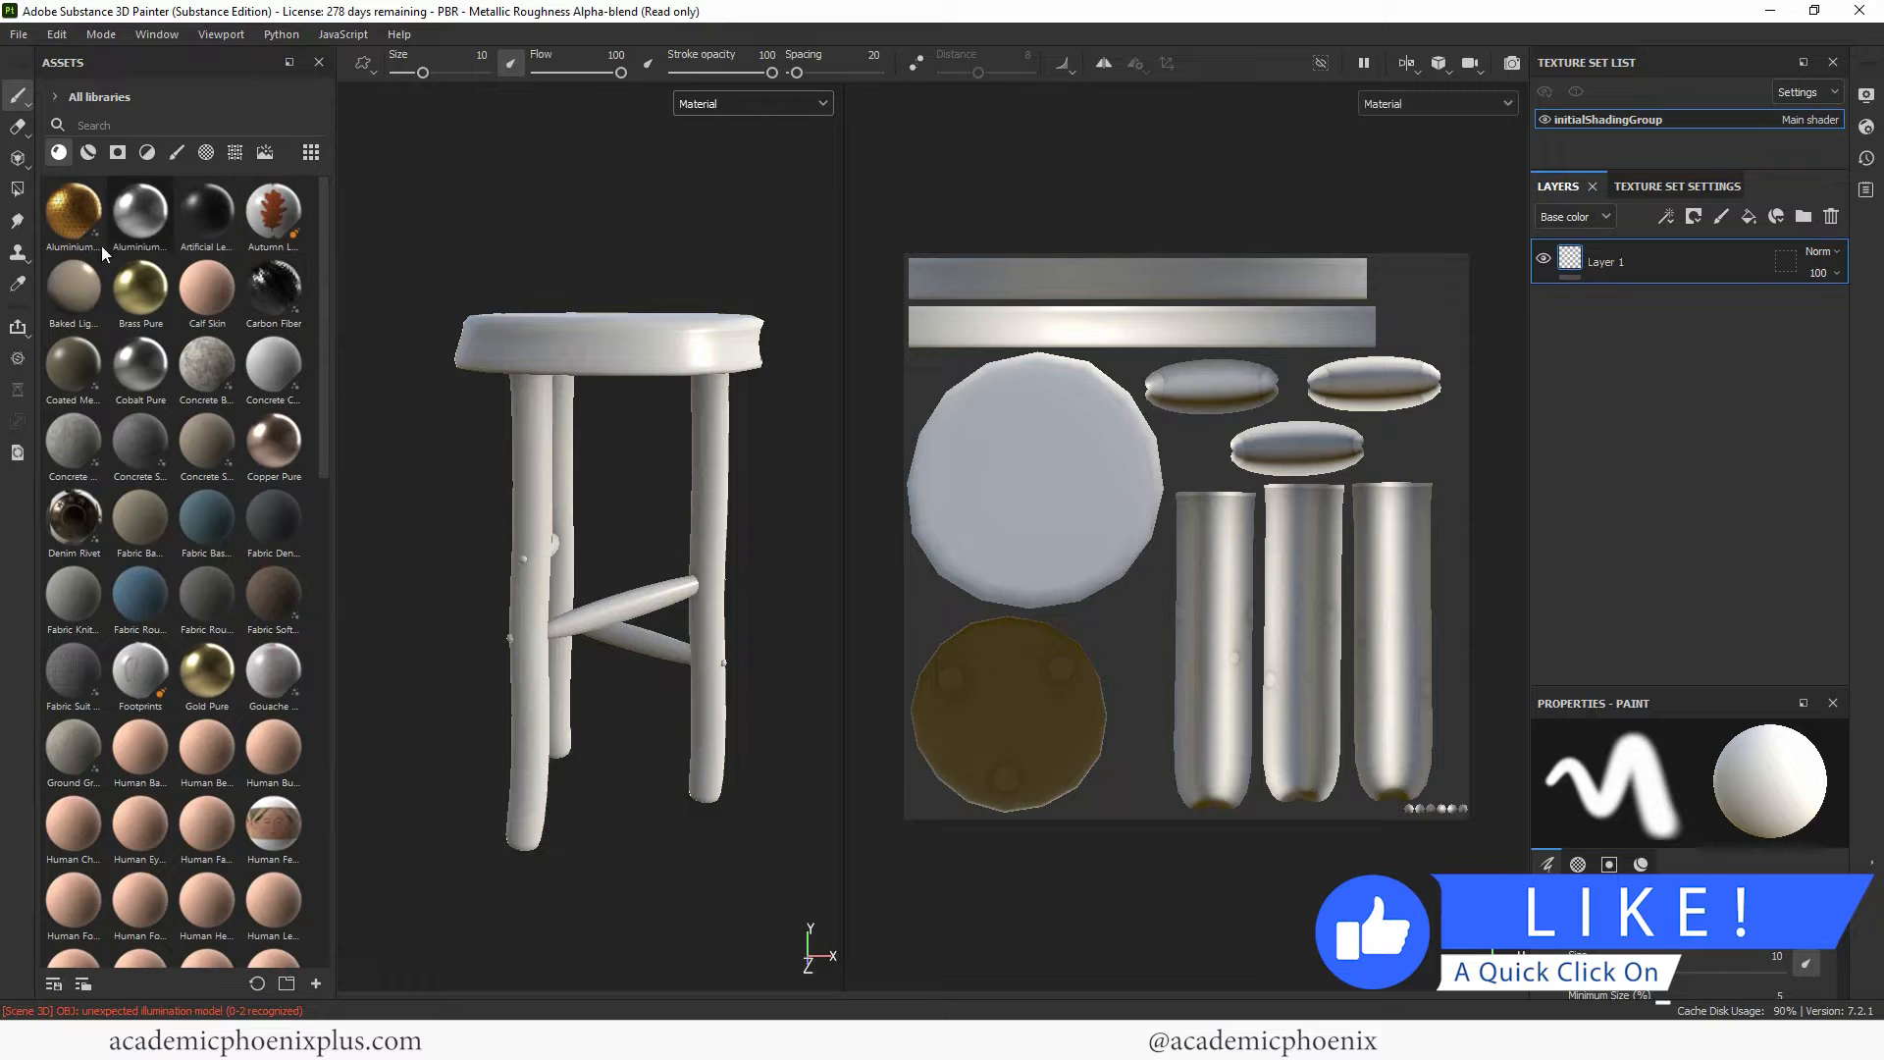
pyautogui.click(86, 151)
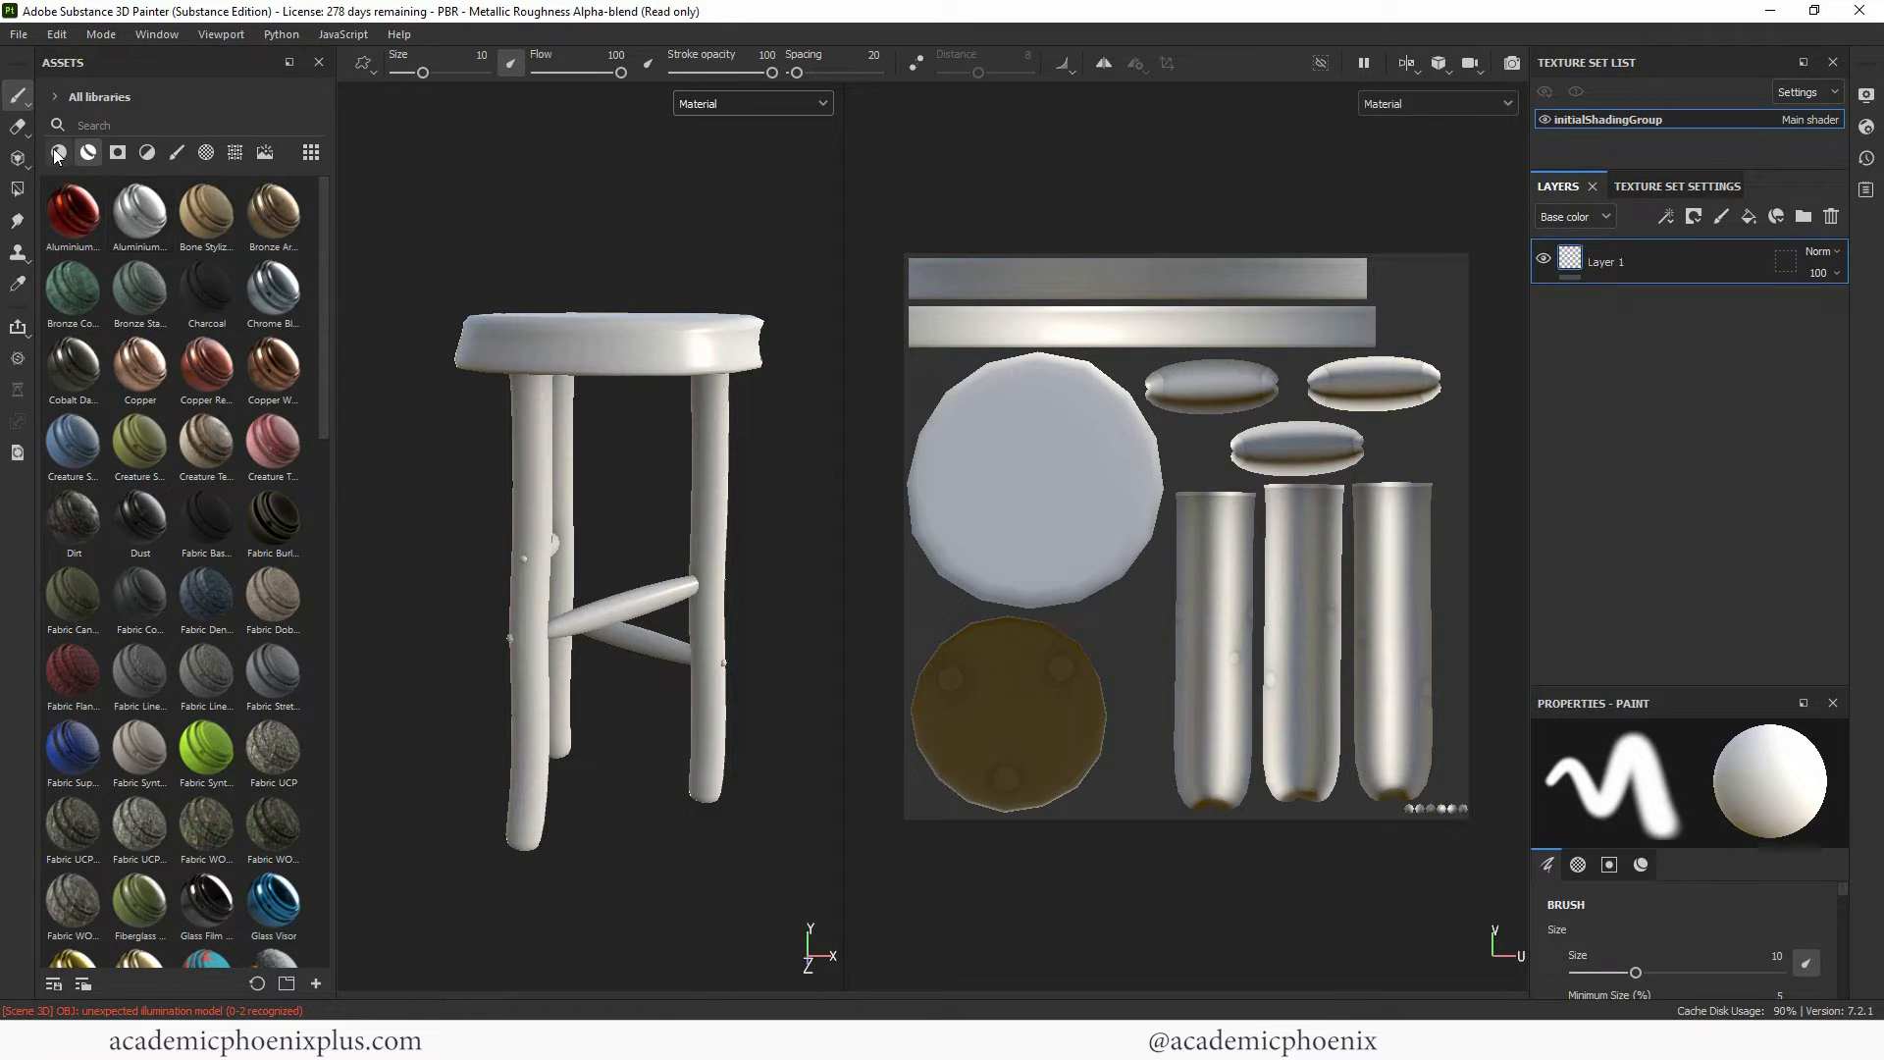
pyautogui.click(58, 151)
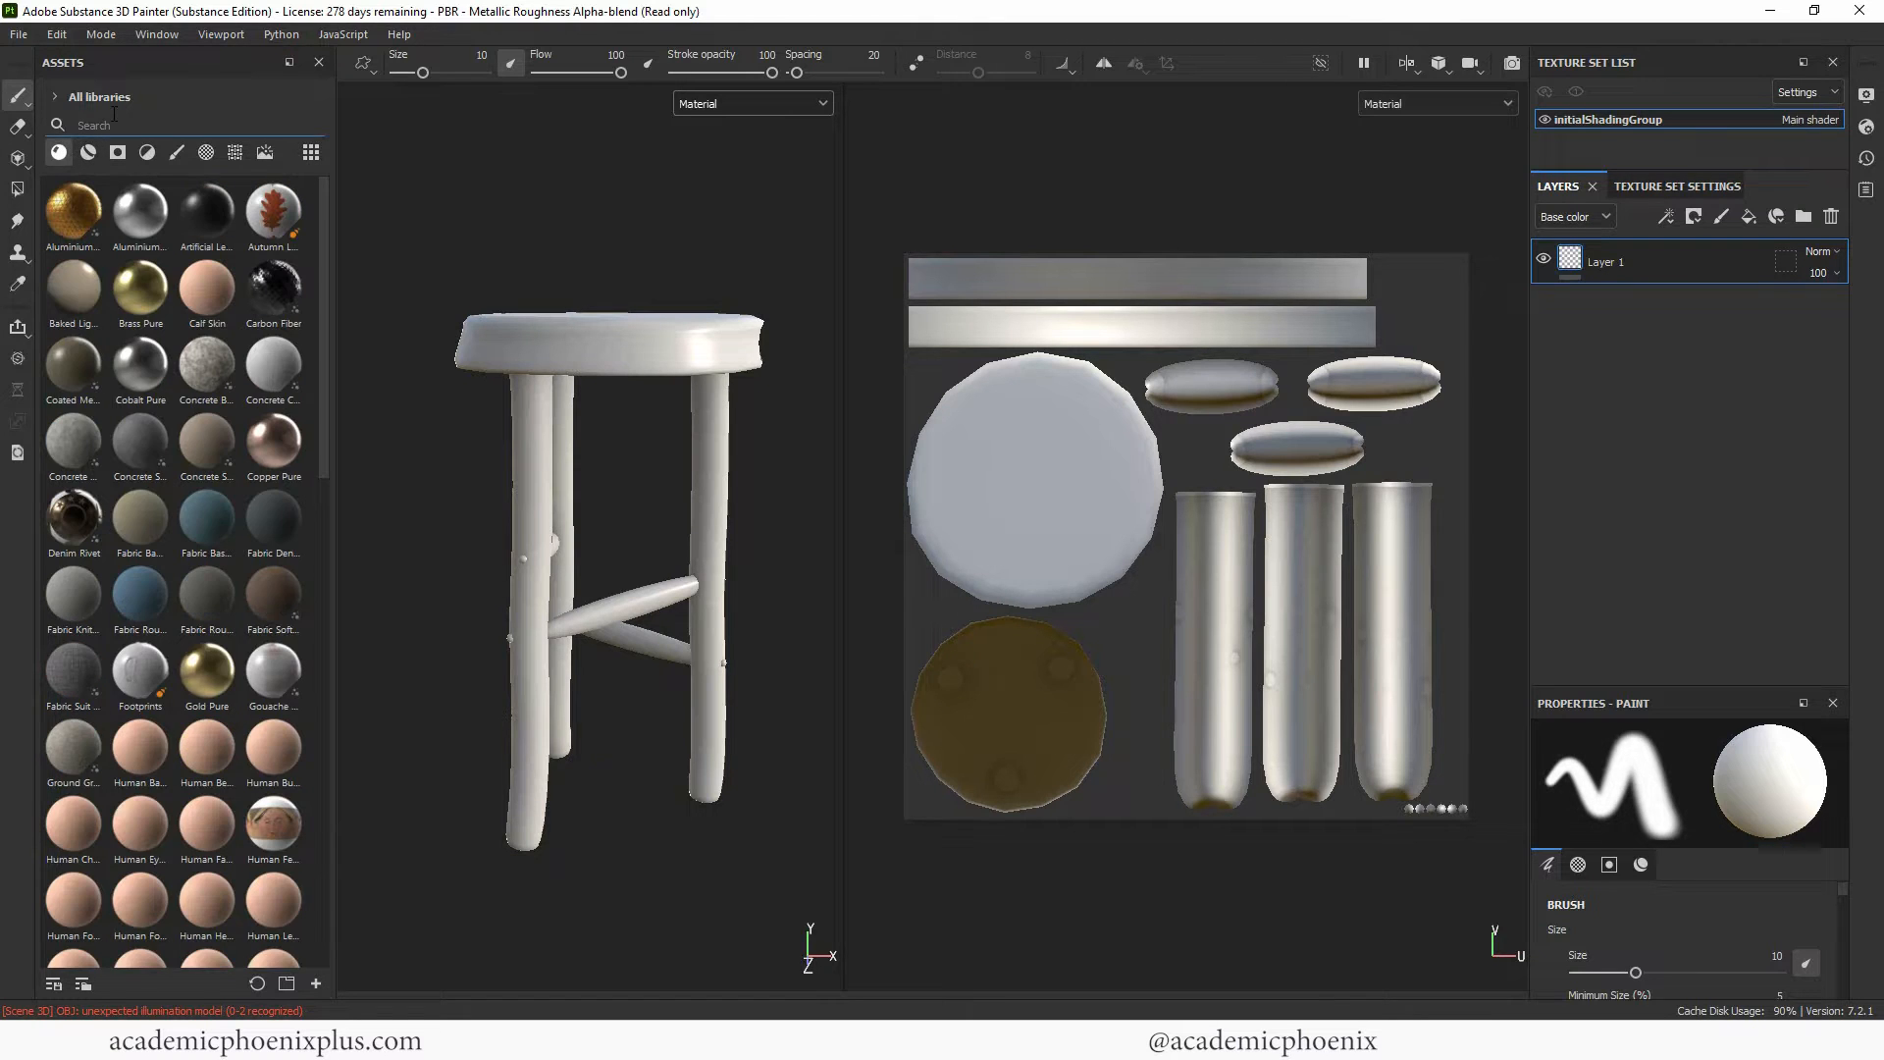
pyautogui.click(114, 115)
pyautogui.write('leather')
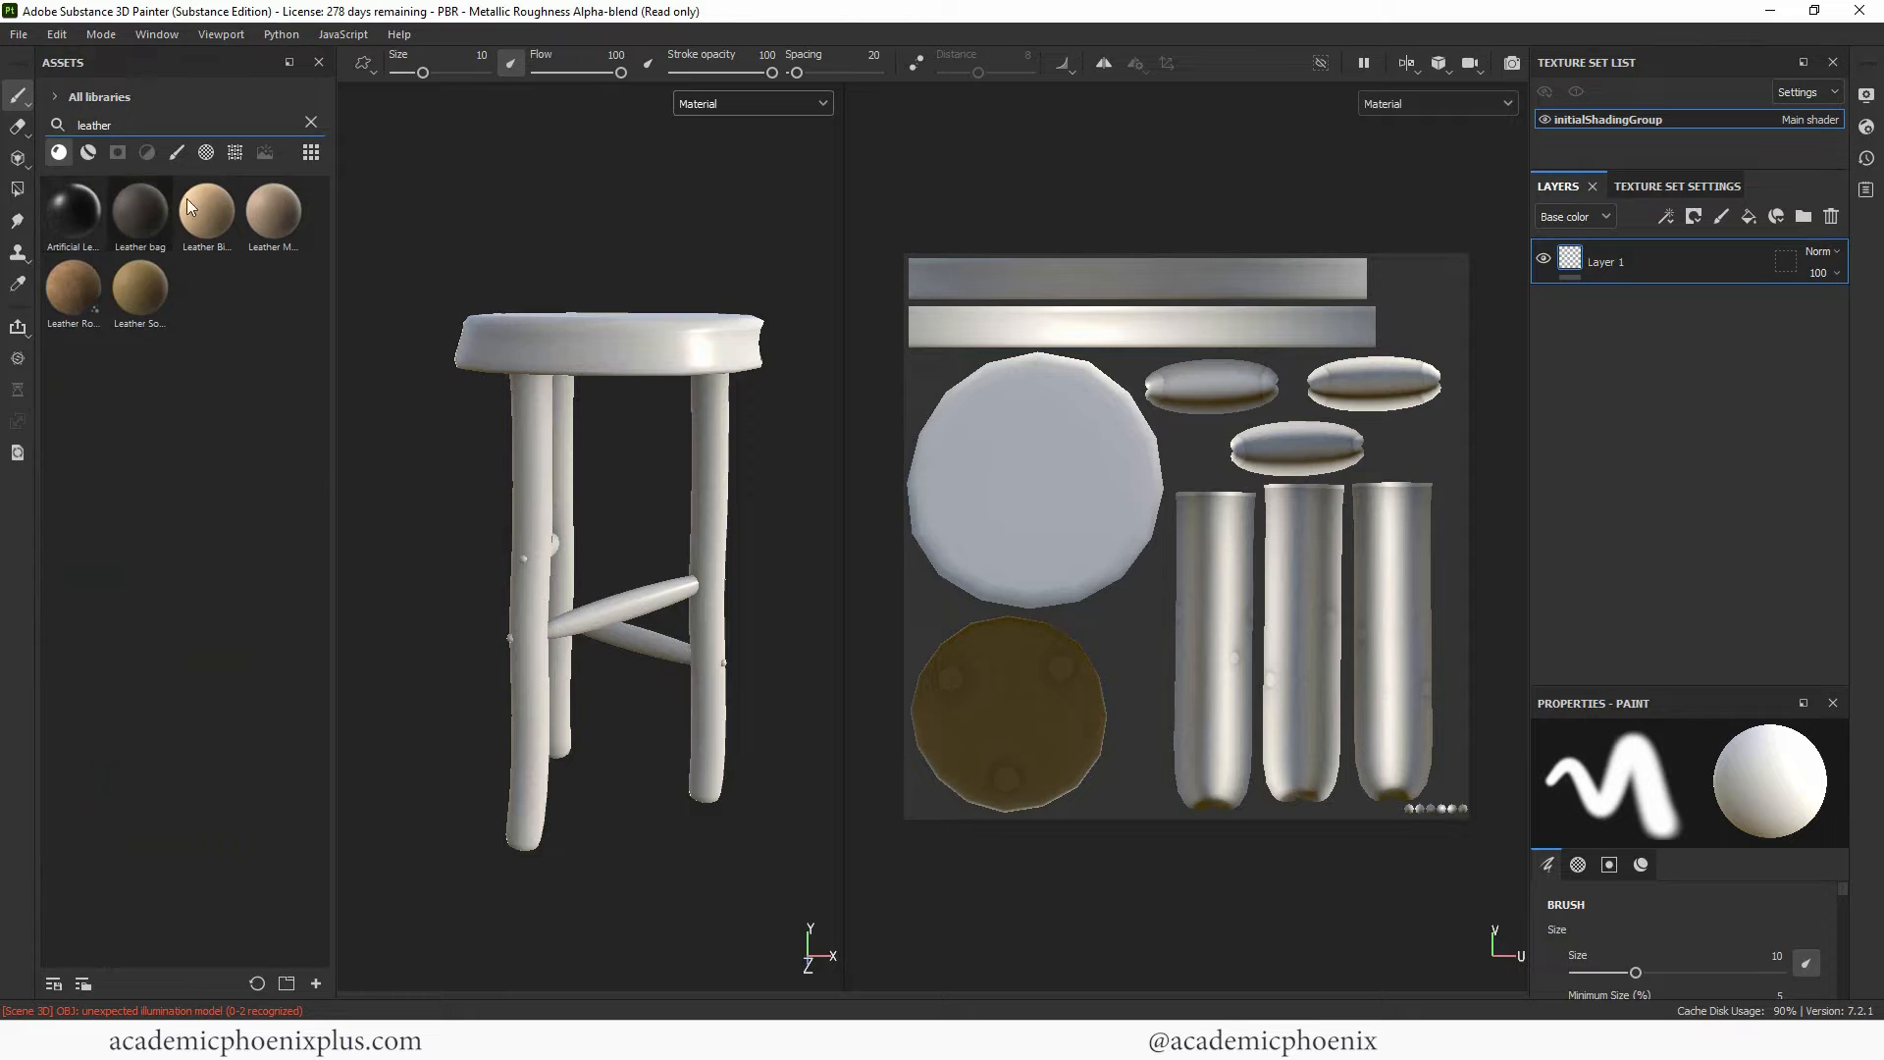
pyautogui.click(88, 152)
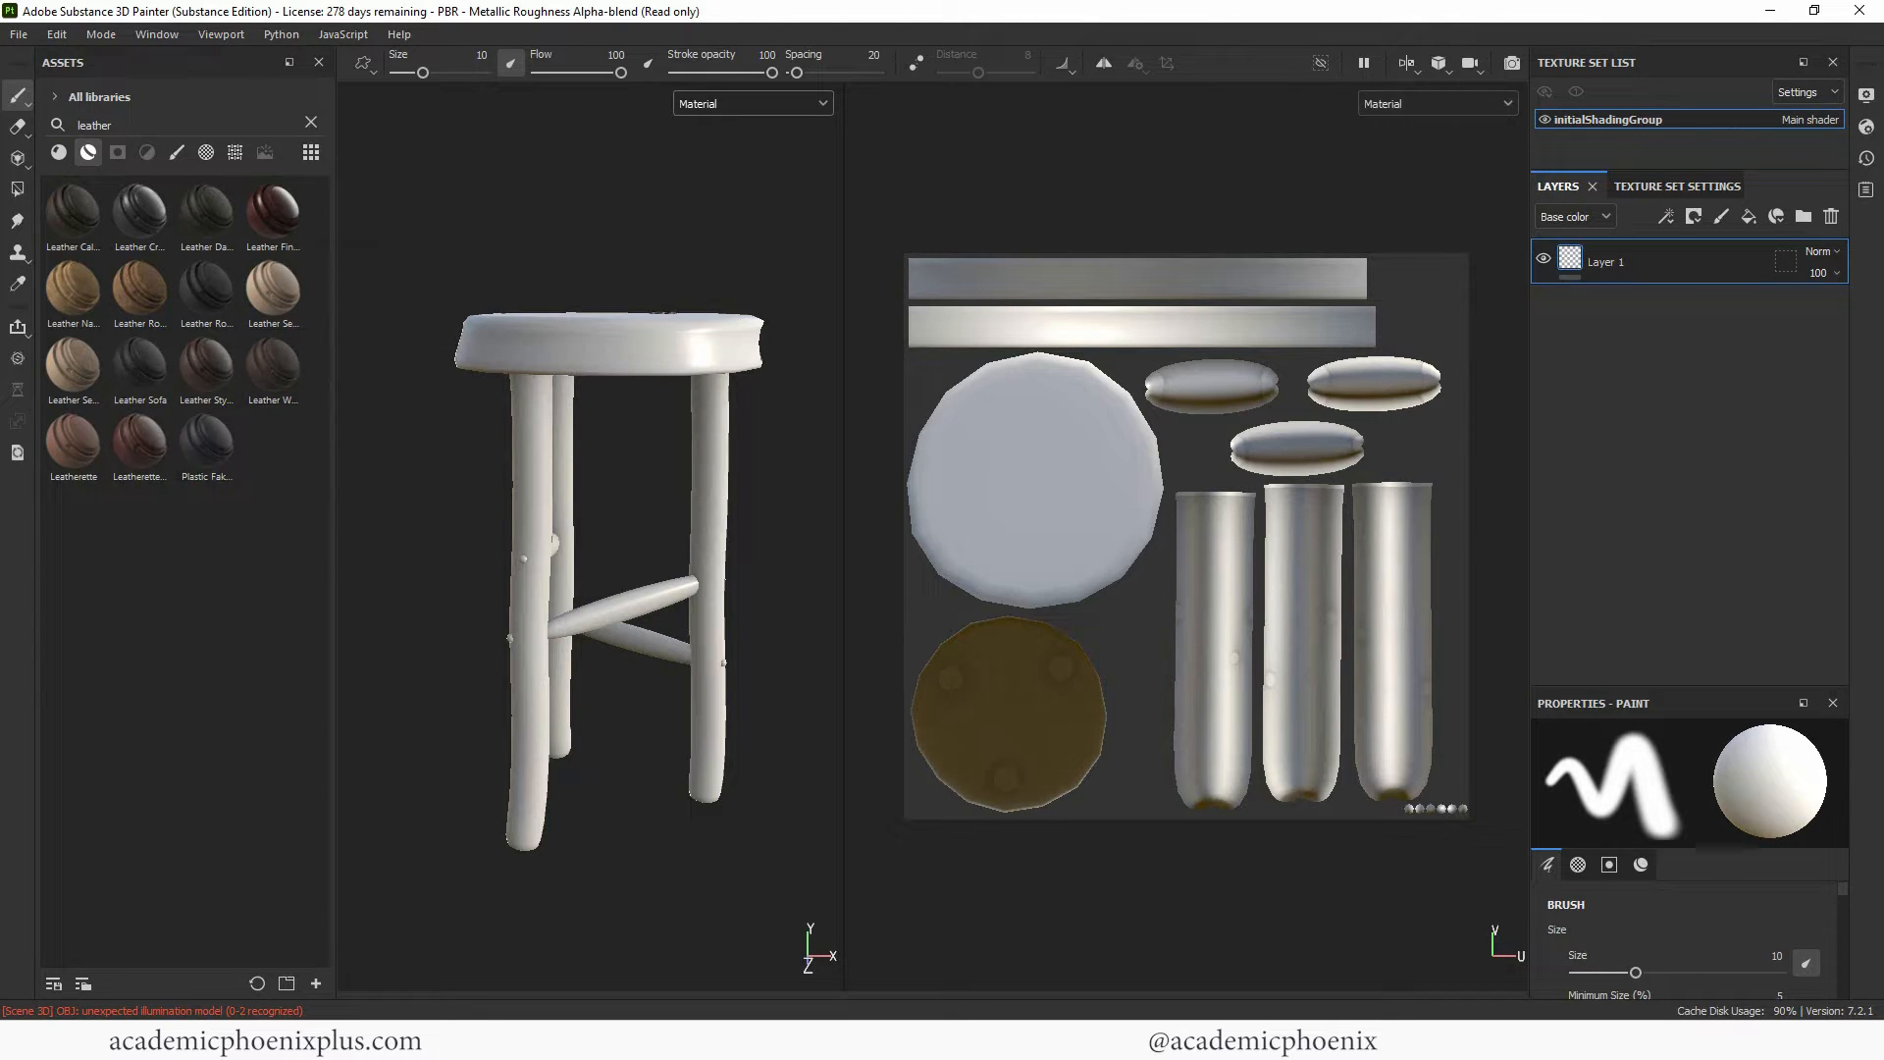
# Apply the Leatherette Damaged smart material to the stool and check it from above.
pyautogui.moveTo(134, 449); pyautogui.dragTo(661, 424)
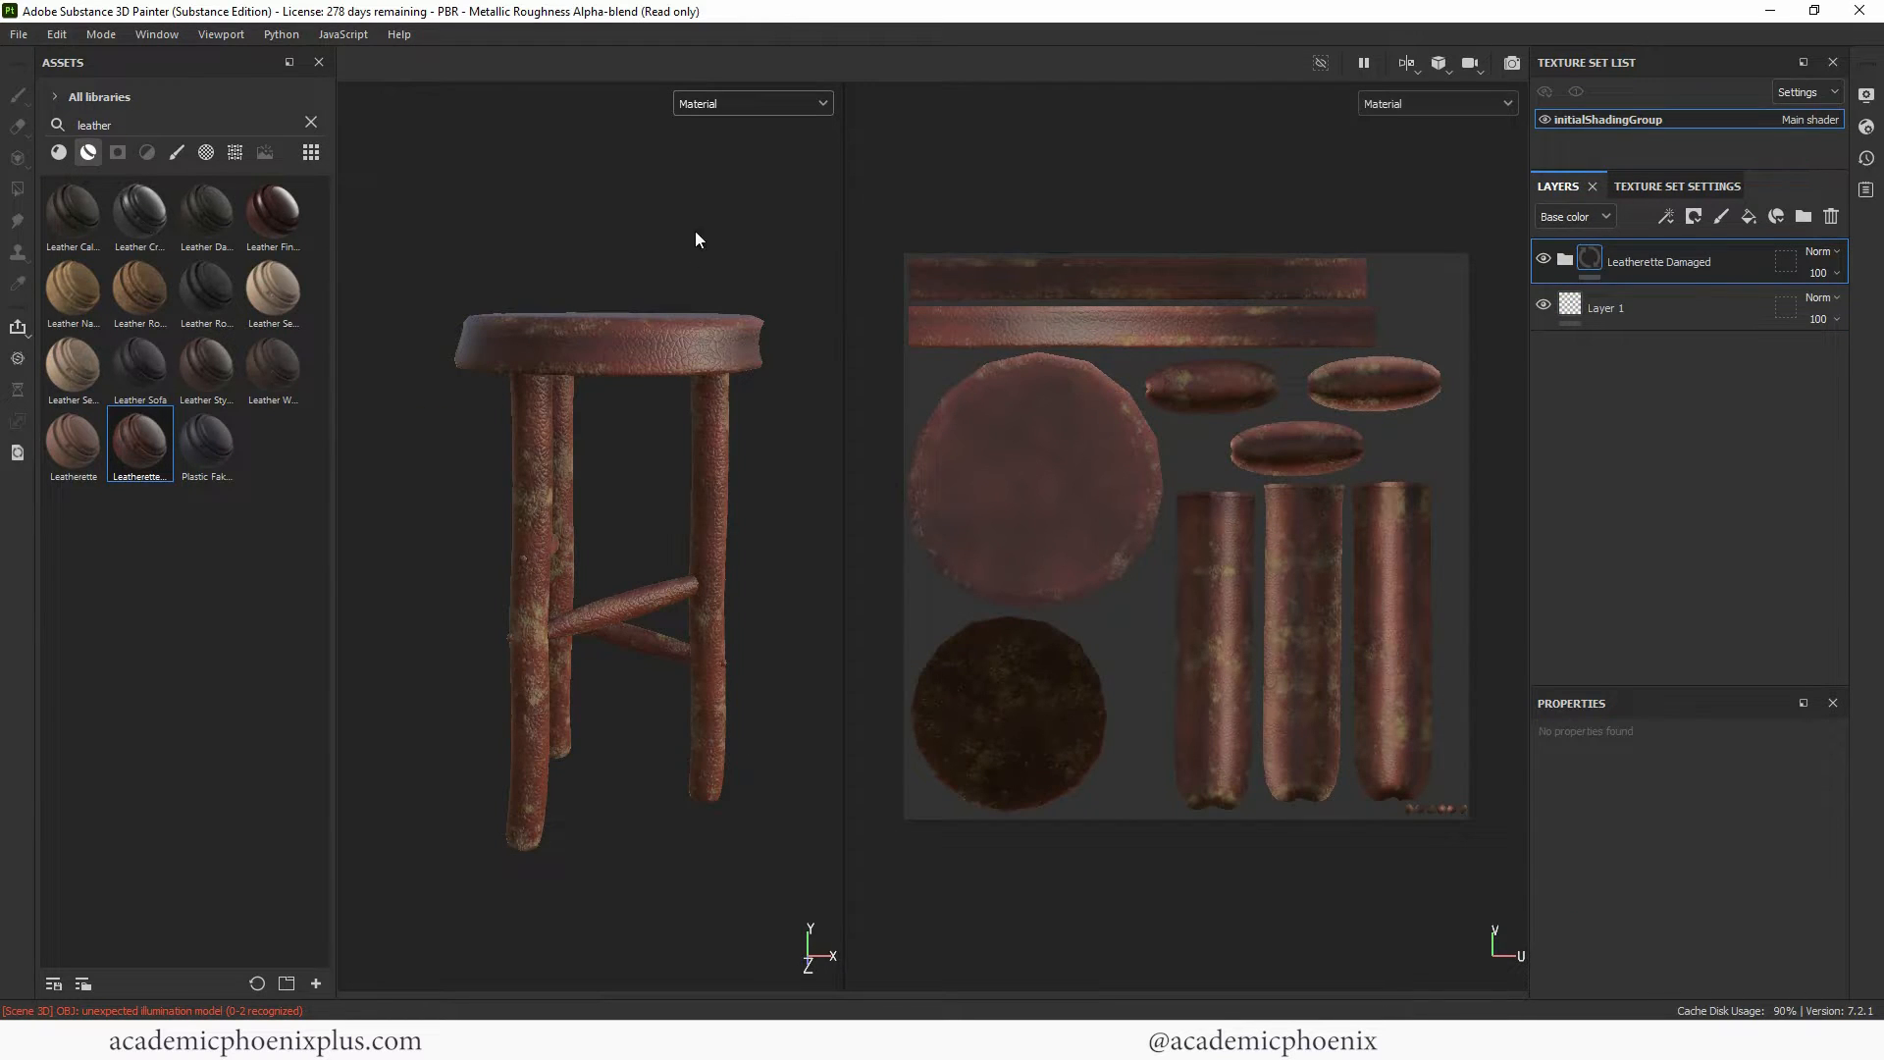
pyautogui.keyDown('alt'); pyautogui.moveTo(695, 240); pyautogui.dragTo(606, 254); pyautogui.keyUp('alt')
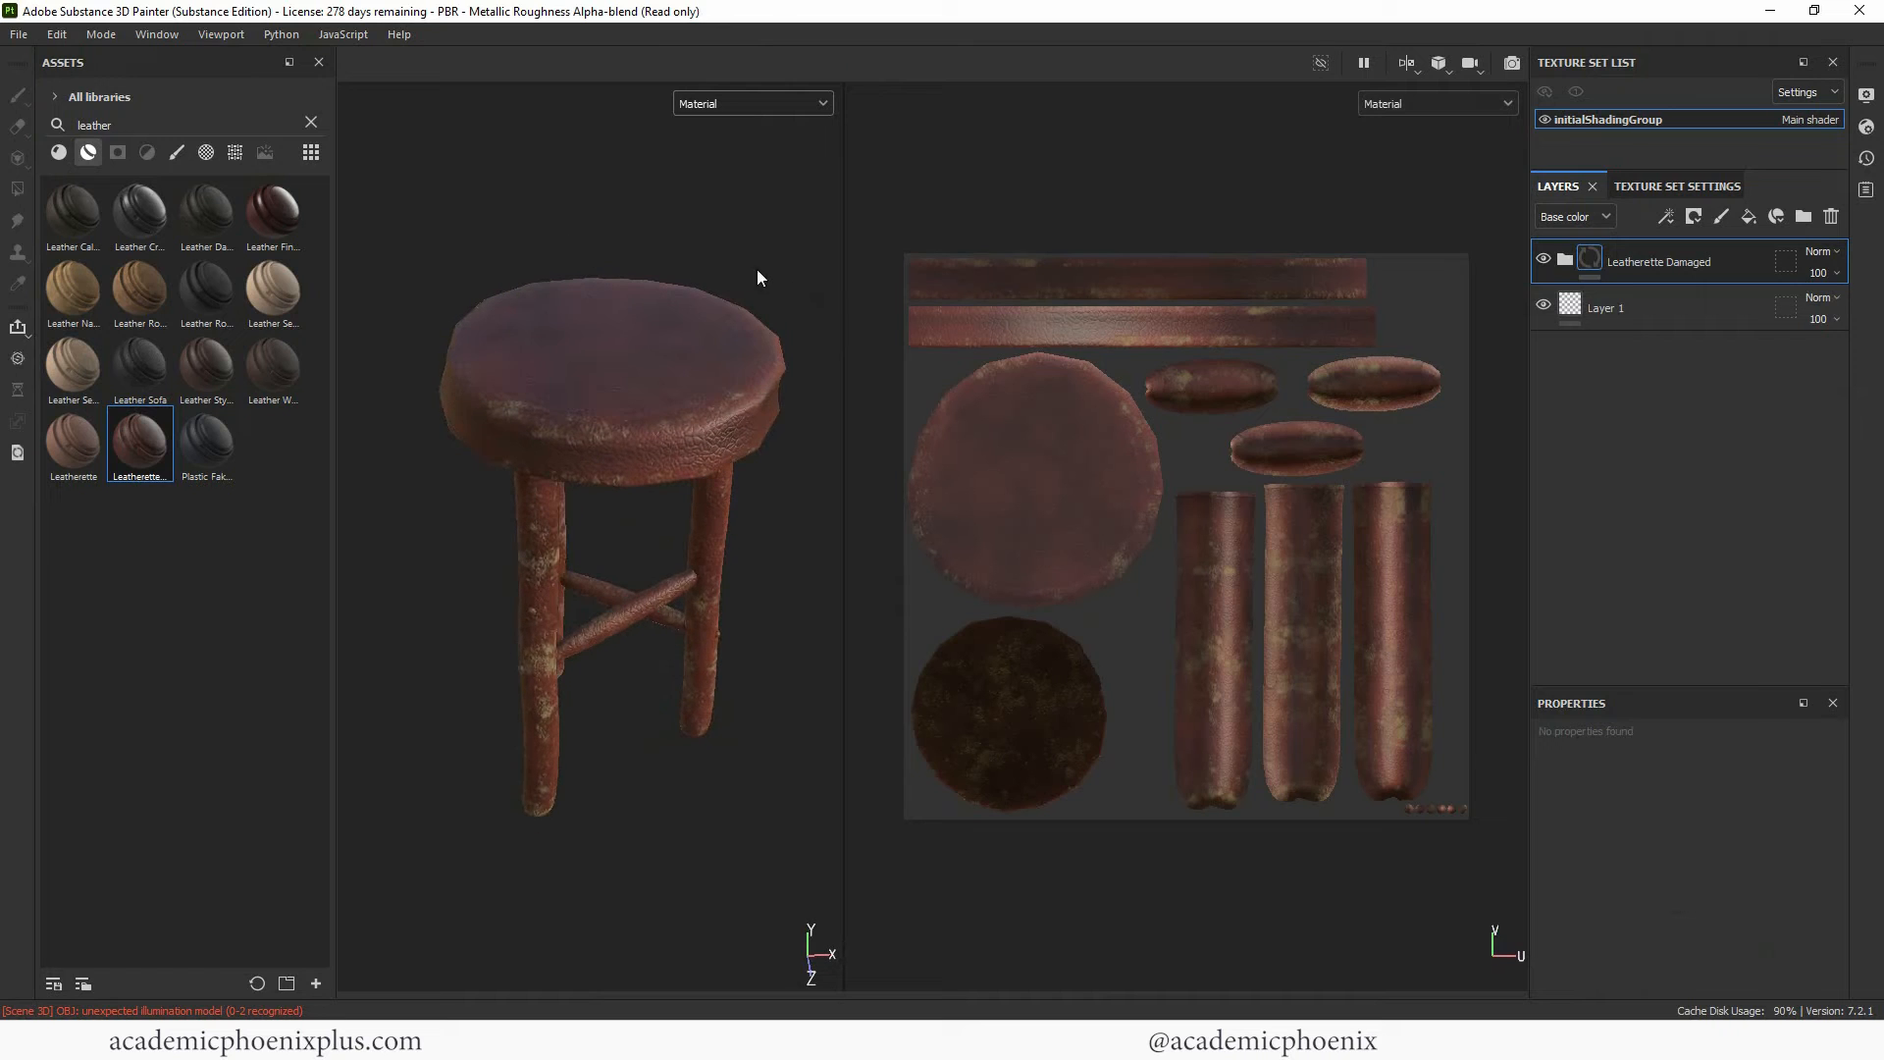
pyautogui.keyDown('alt'); pyautogui.moveTo(757, 270); pyautogui.dragTo(675, 276, button='right'); pyautogui.keyUp('alt')
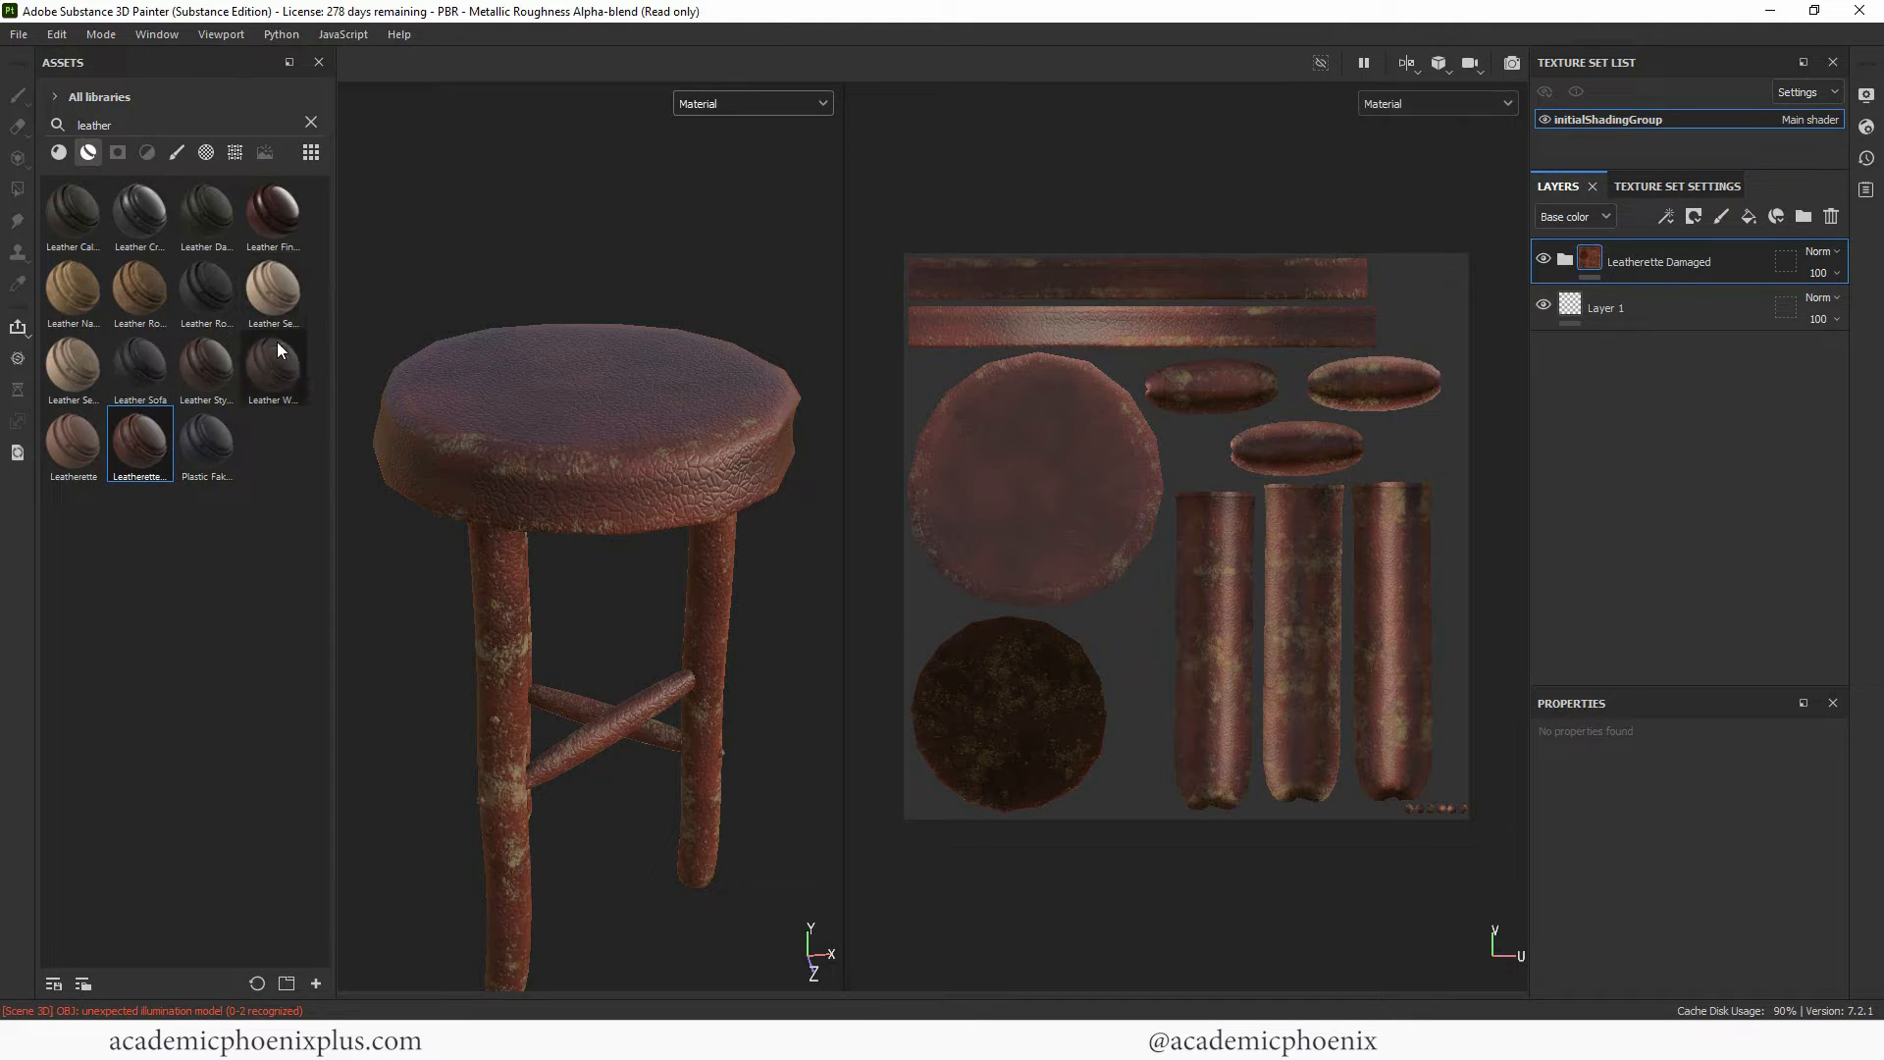
# Try the Leather Weathered, Leather Stylized and Leather Sofa smart materials on the stool, and undo all three.
pyautogui.moveTo(275, 374); pyautogui.dragTo(537, 473)
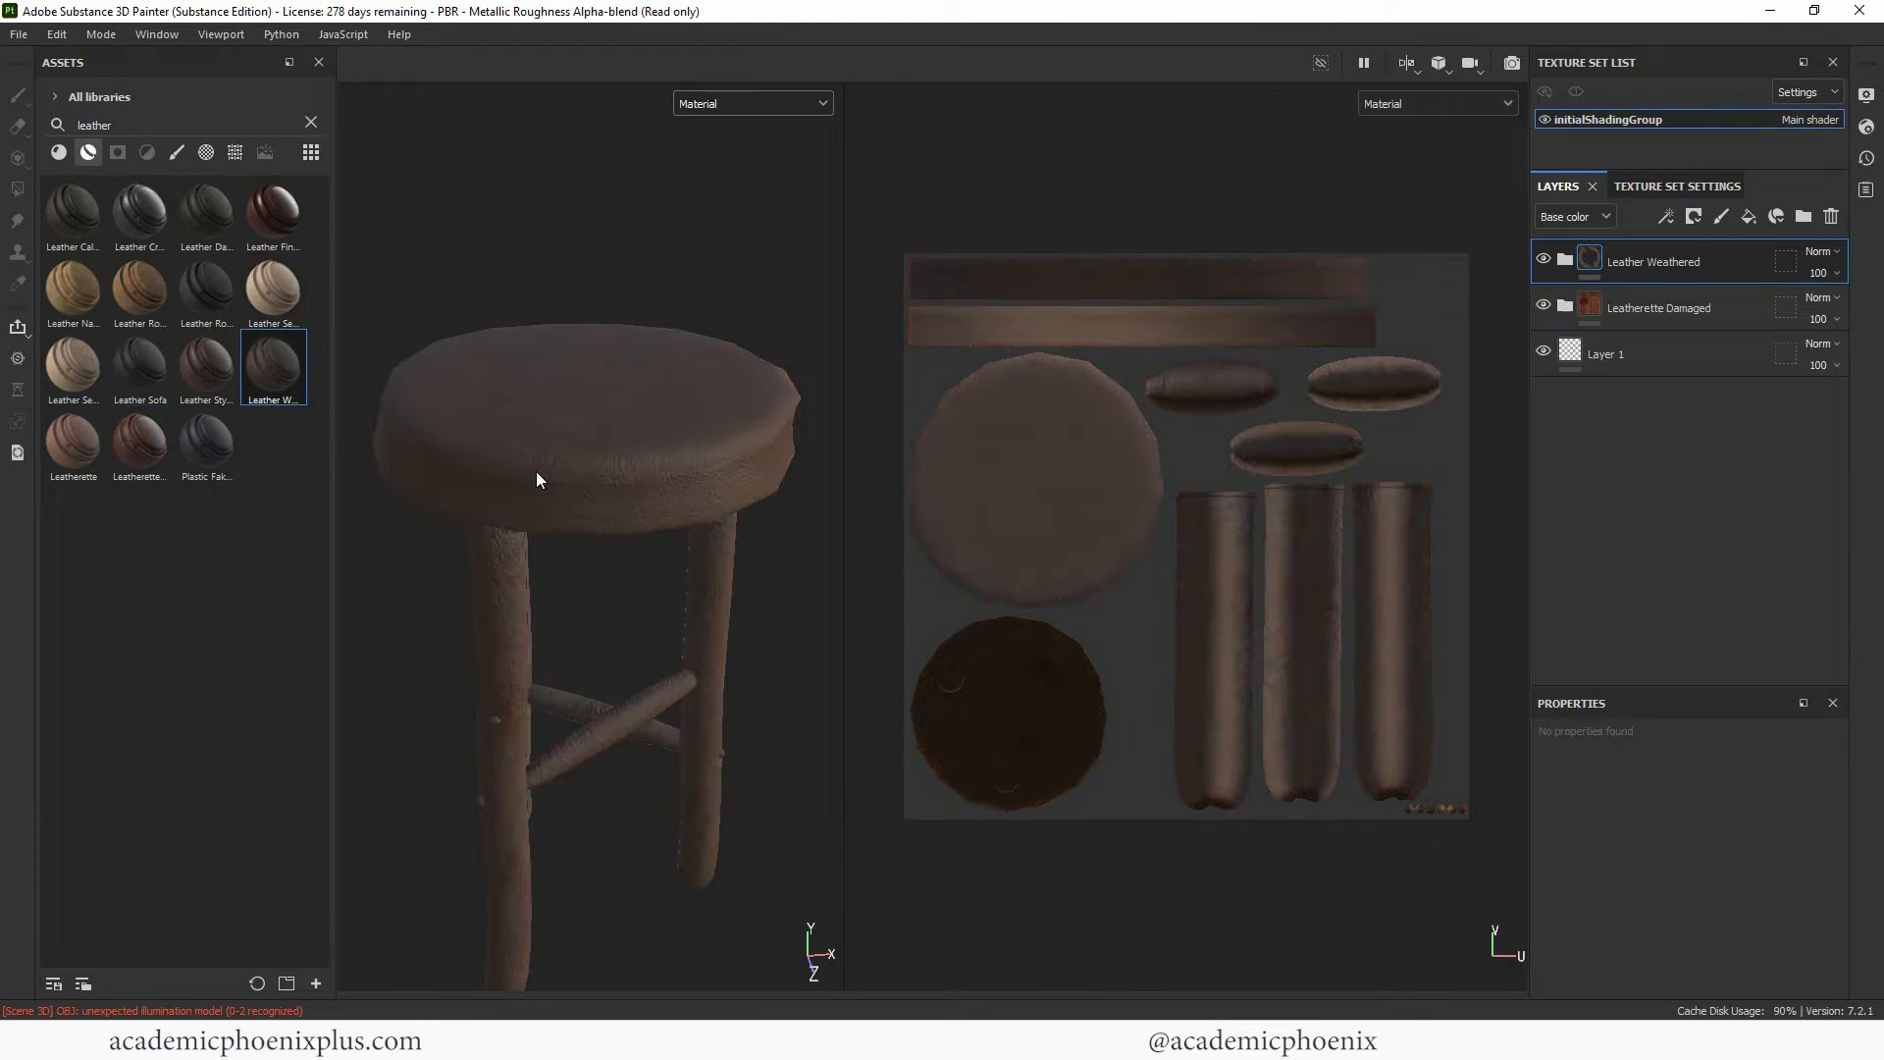
pyautogui.moveTo(180, 367)
pyautogui.mouseDown()
pyautogui.moveTo(585, 381)
pyautogui.moveTo(565, 412)
pyautogui.mouseUp()
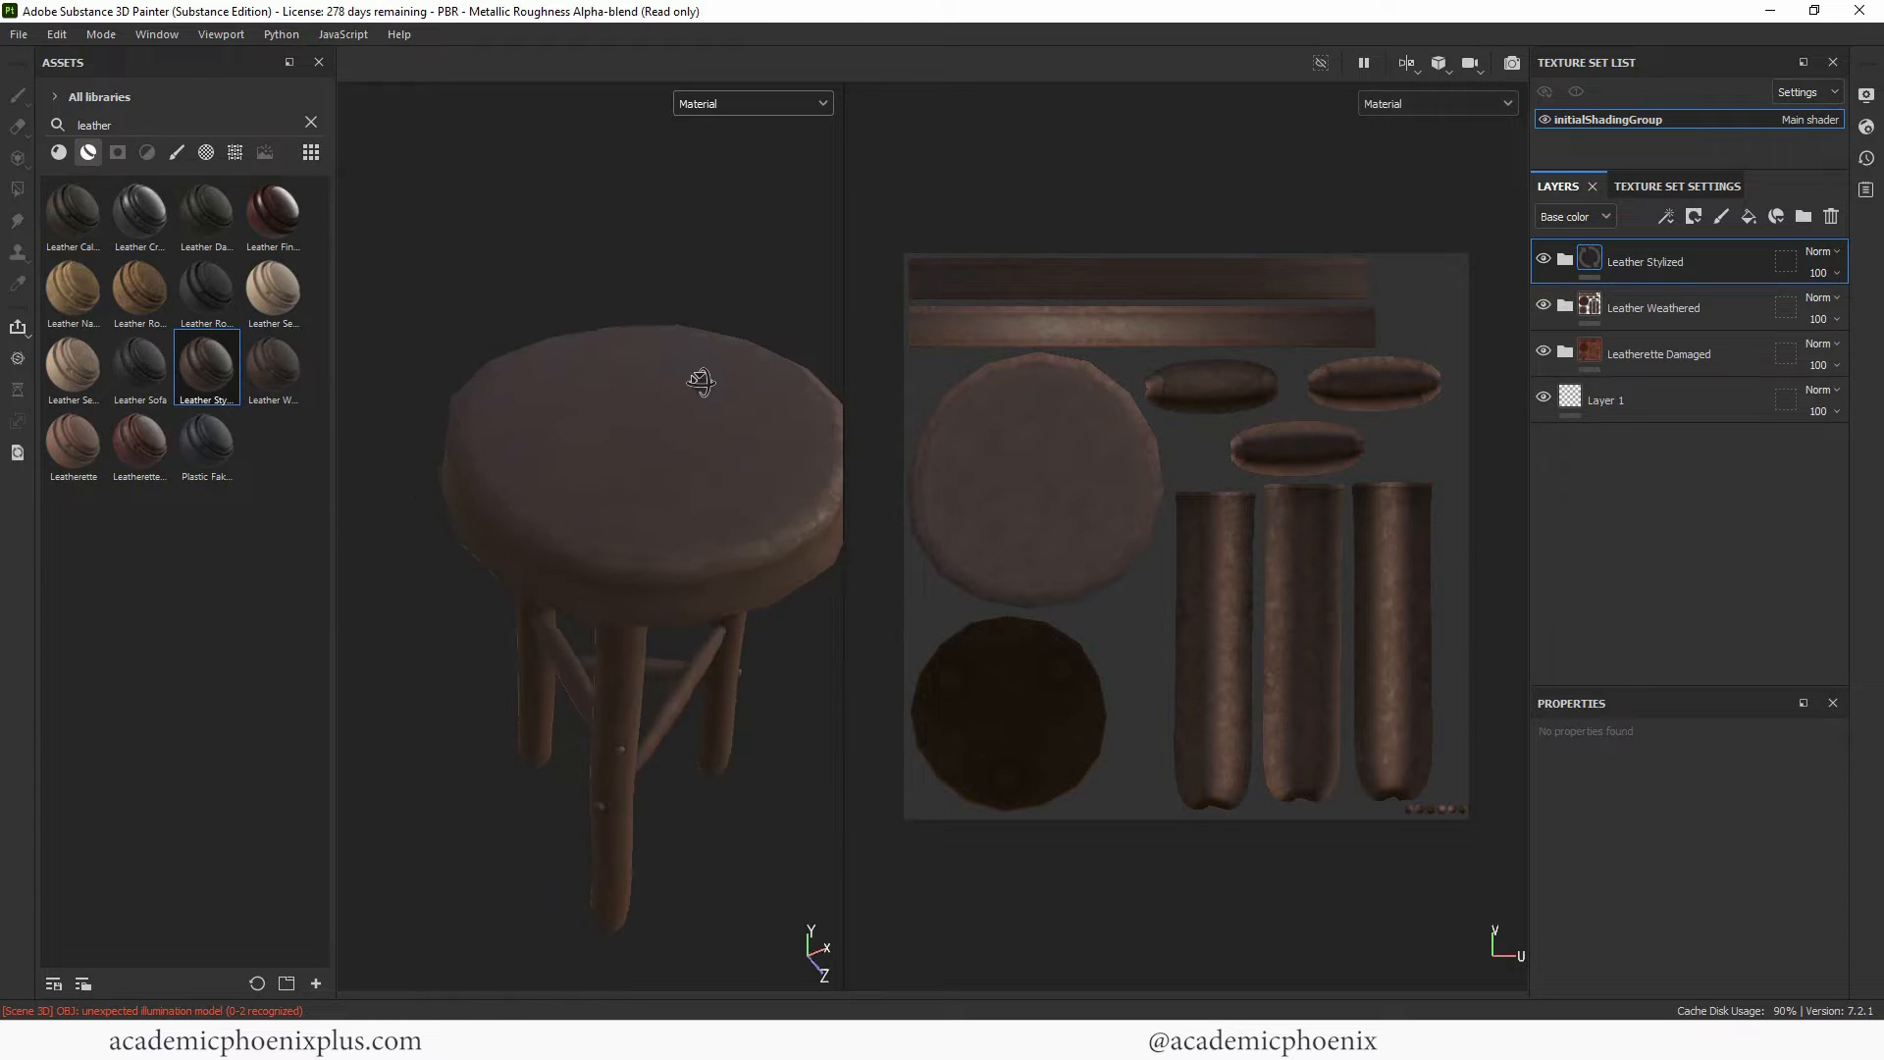
pyautogui.moveTo(131, 355); pyautogui.dragTo(648, 410)
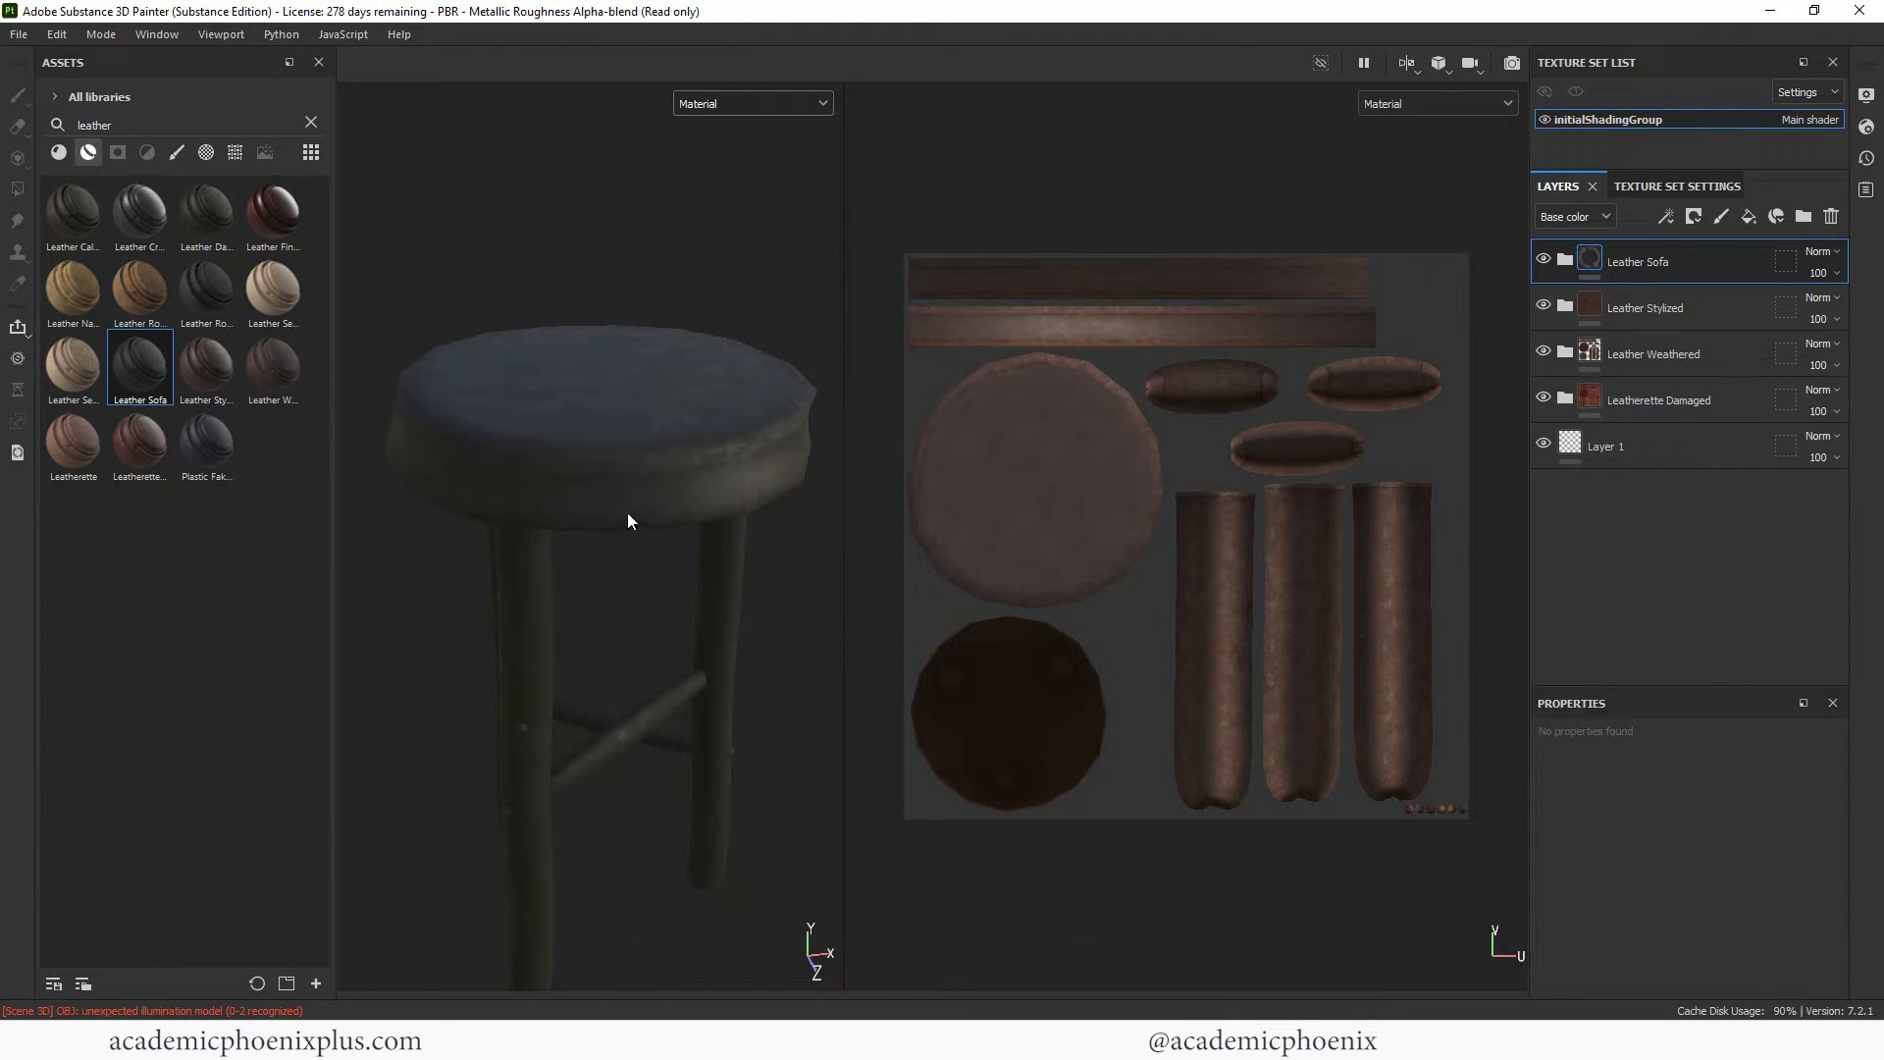
pyautogui.keyDown('alt'); pyautogui.moveTo(763, 239); pyautogui.dragTo(603, 273); pyautogui.keyUp('alt')
pyautogui.hotkey('ctrl', 'z')
pyautogui.hotkey('ctrl', 'z')
pyautogui.hotkey('ctrl', 'z')
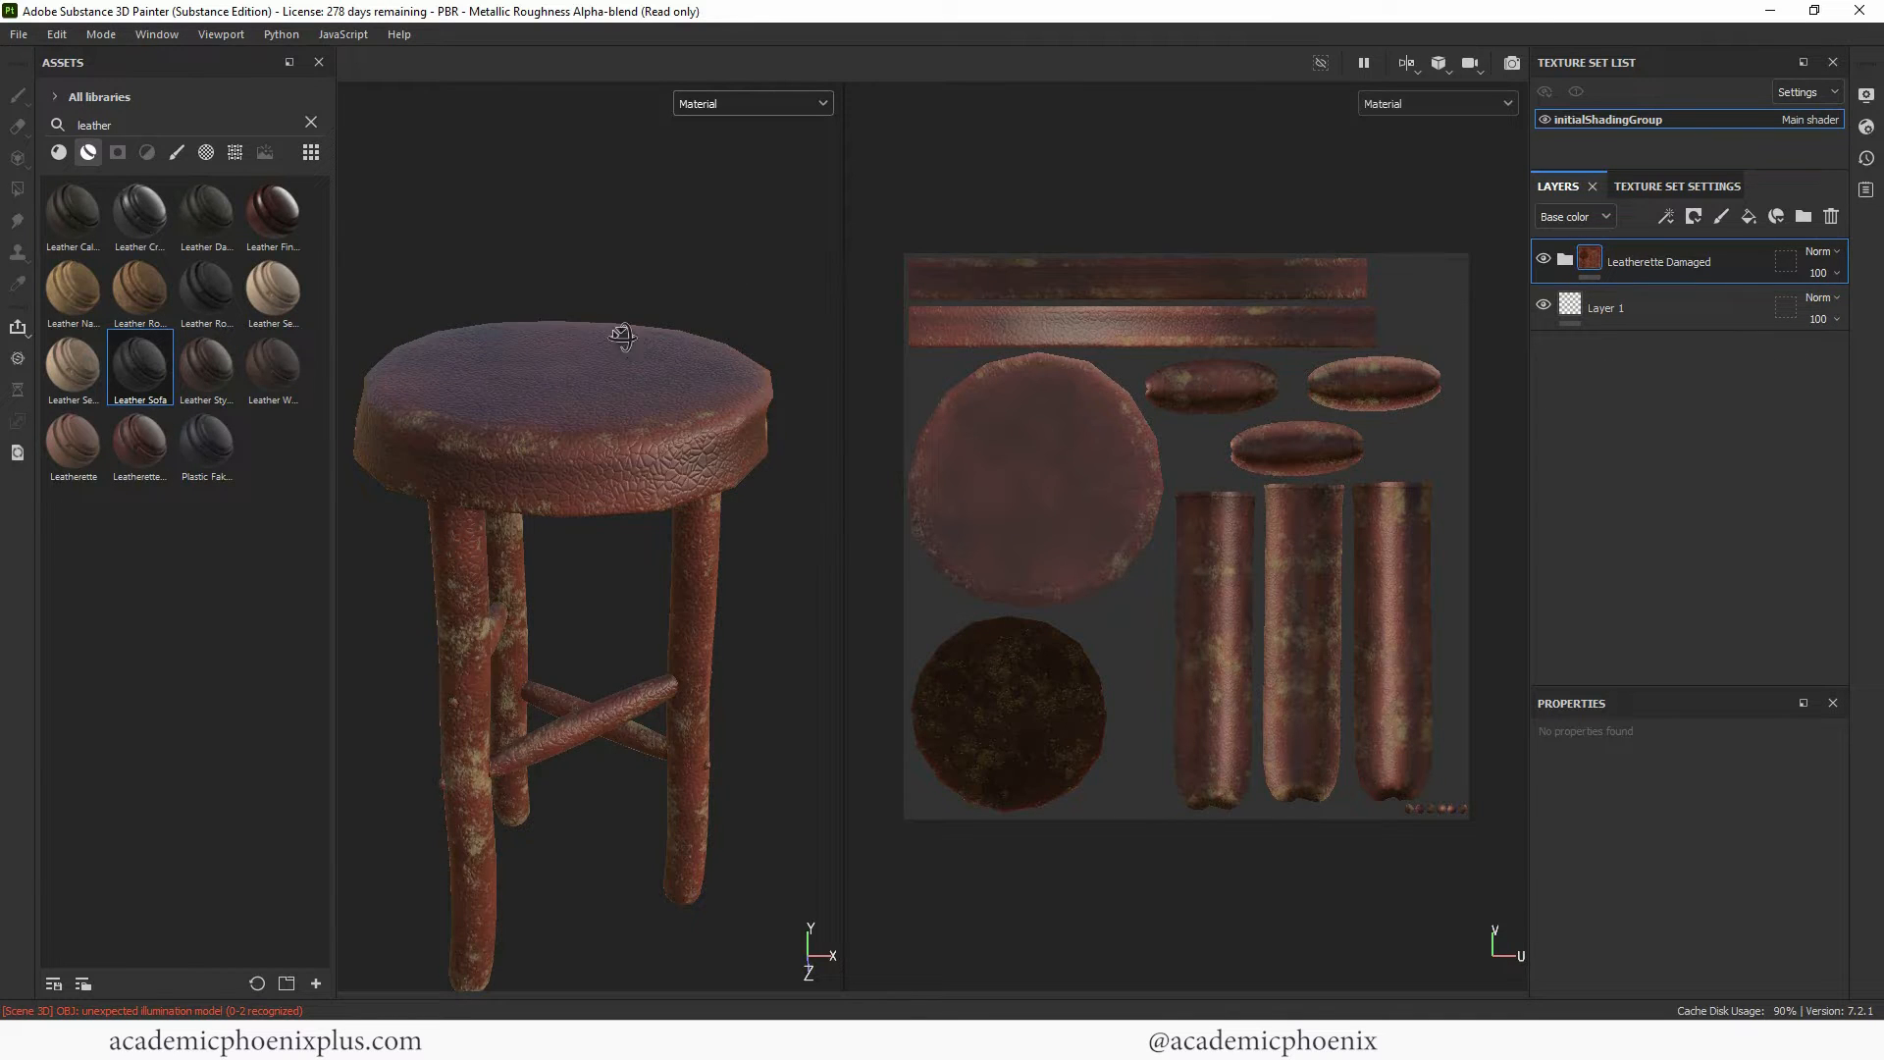
# Add a black mask to the Leatherette Damaged folder and brush a patch of leather onto the seat top in the UV view.
pyautogui.keyDown('alt'); pyautogui.moveTo(623, 337); pyautogui.dragTo(626, 285); pyautogui.keyUp('alt')
pyautogui.keyDown('alt'); pyautogui.moveTo(627, 286); pyautogui.dragTo(660, 319, button='right'); pyautogui.keyUp('alt')
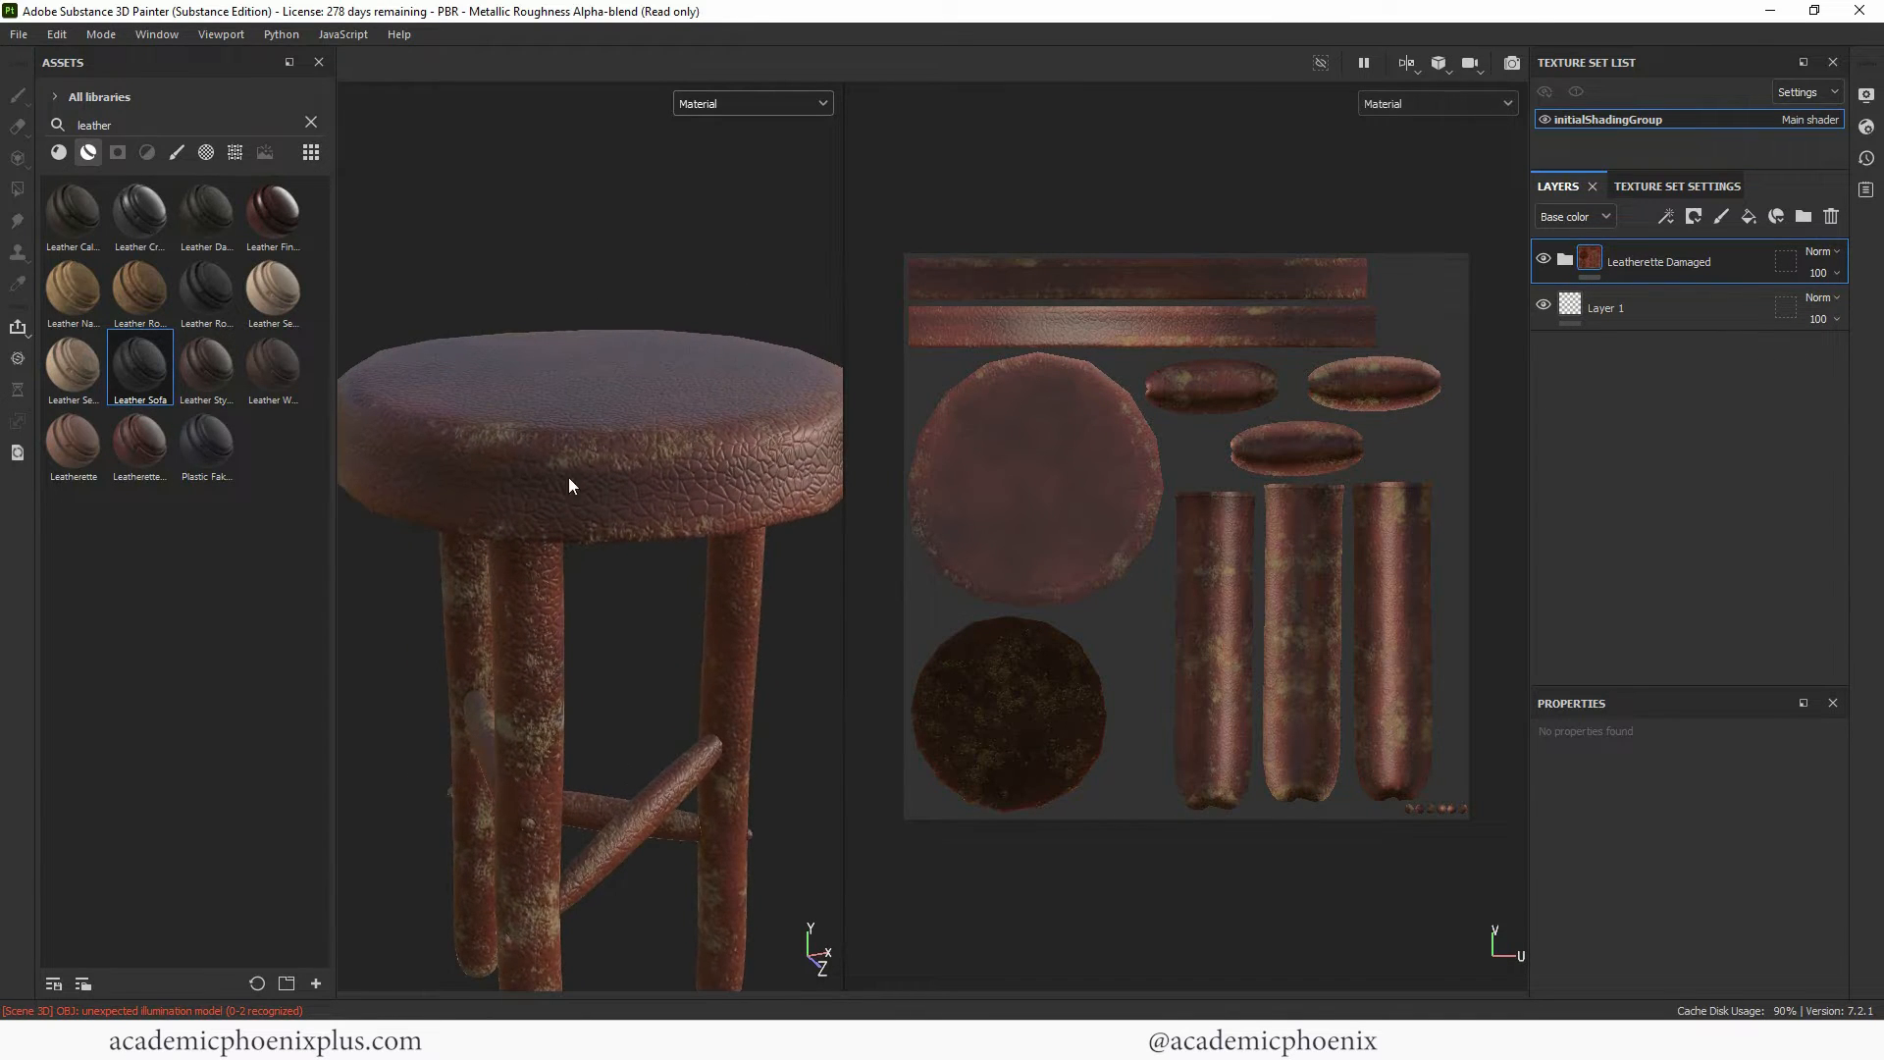
pyautogui.keyDown('alt'); pyautogui.moveTo(511, 329); pyautogui.dragTo(537, 247, button='right'); pyautogui.keyUp('alt')
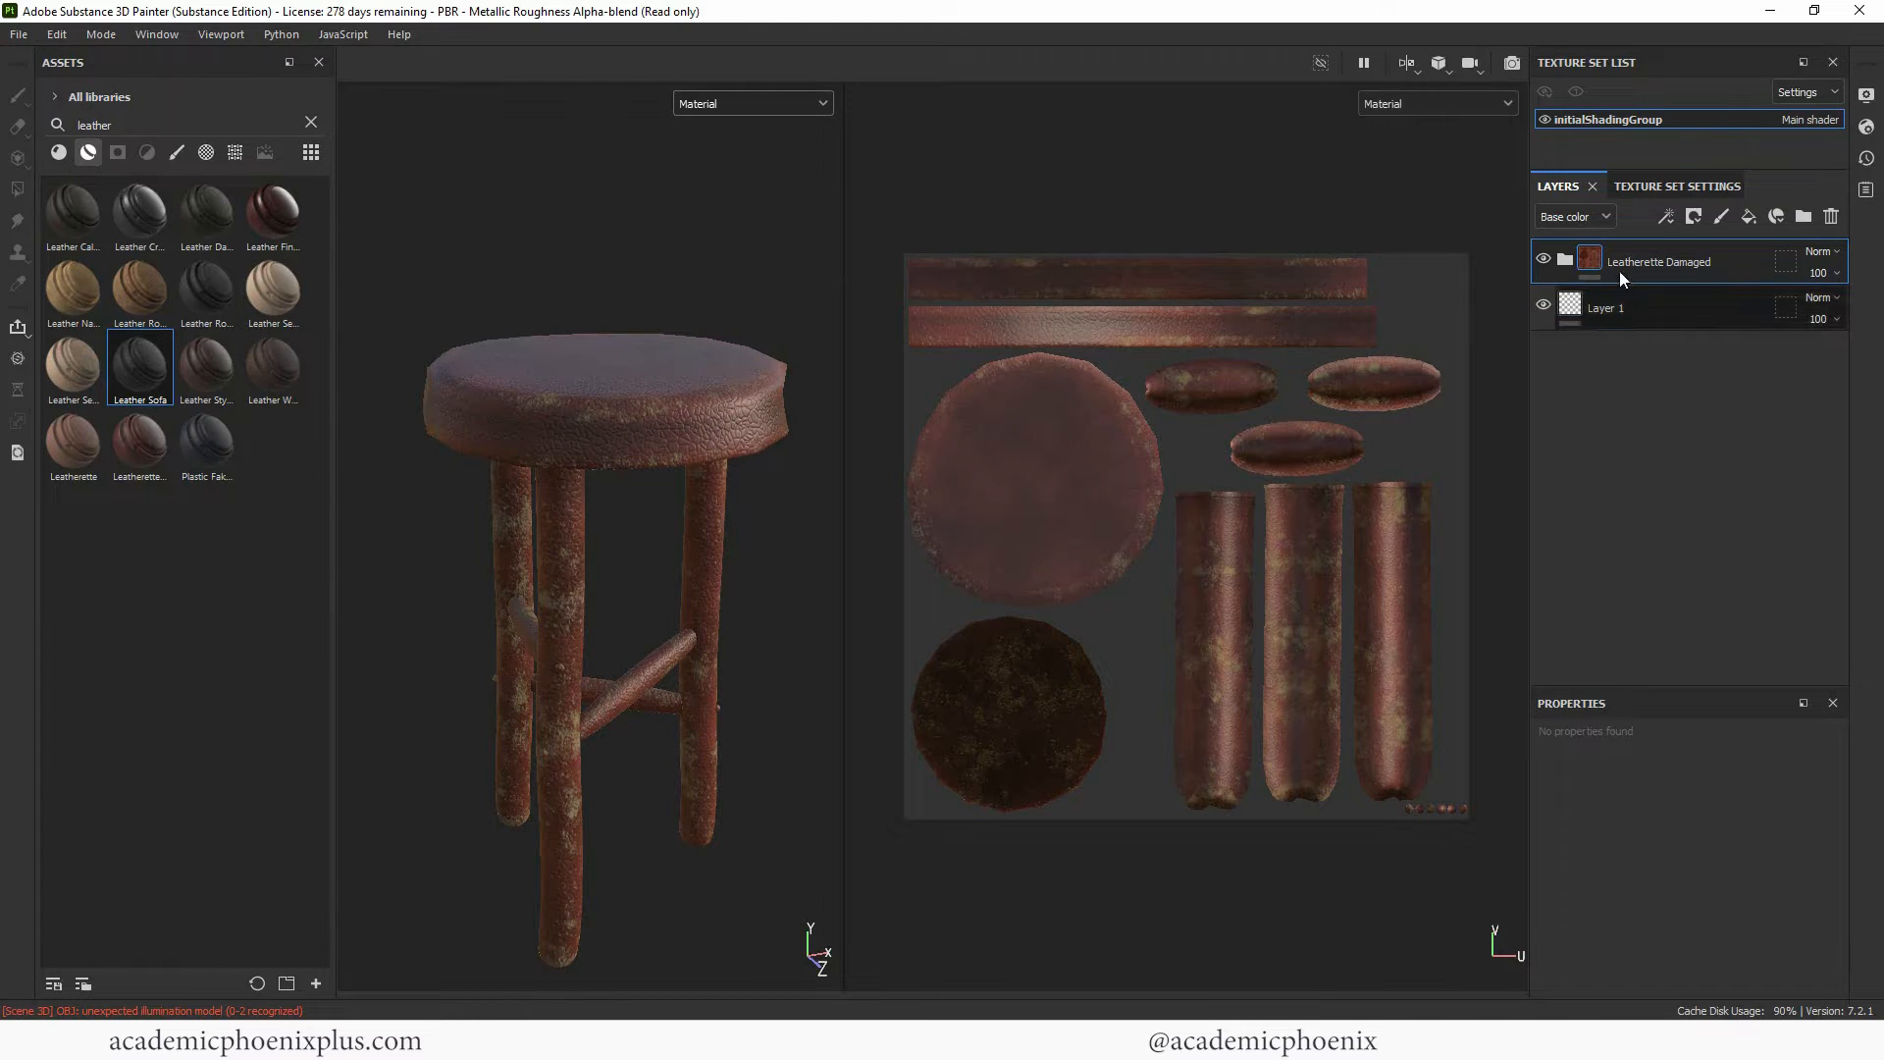
pyautogui.rightClick(1599, 267)
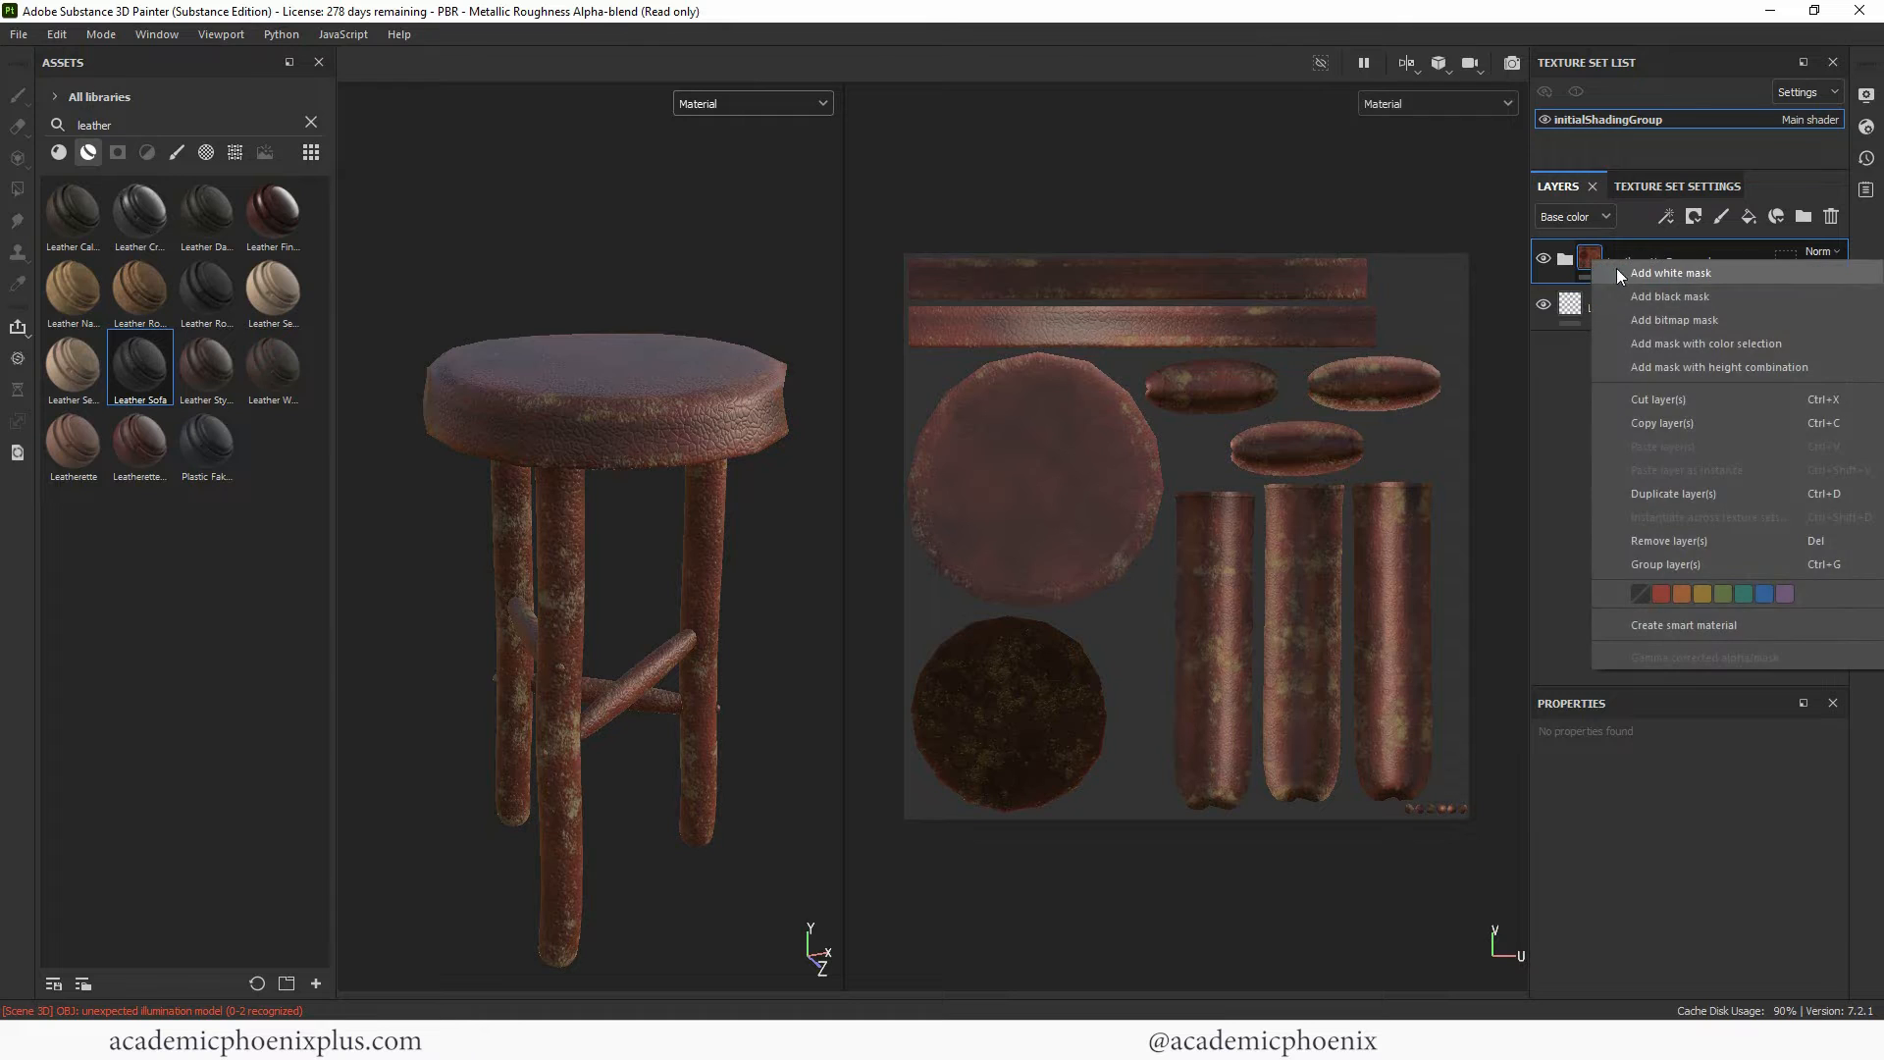
pyautogui.click(1657, 292)
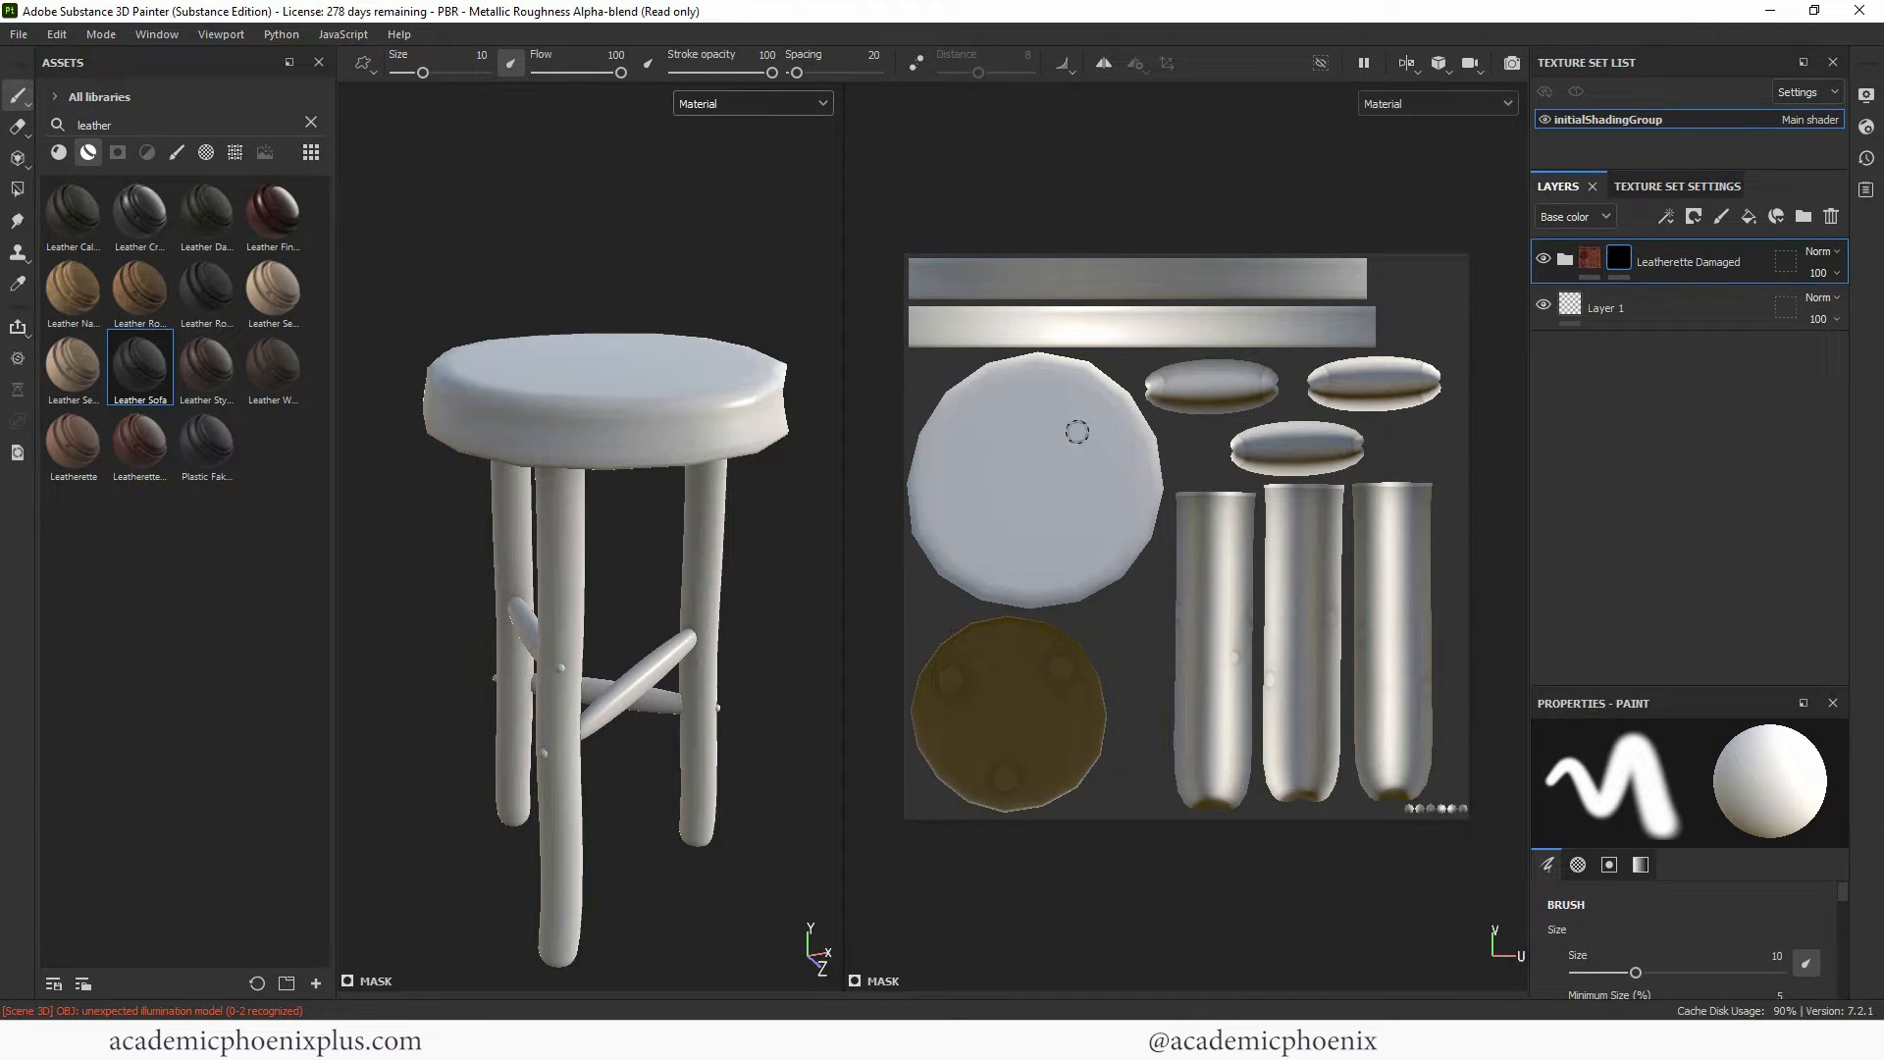
pyautogui.moveTo(993, 369); pyautogui.dragTo(944, 425)
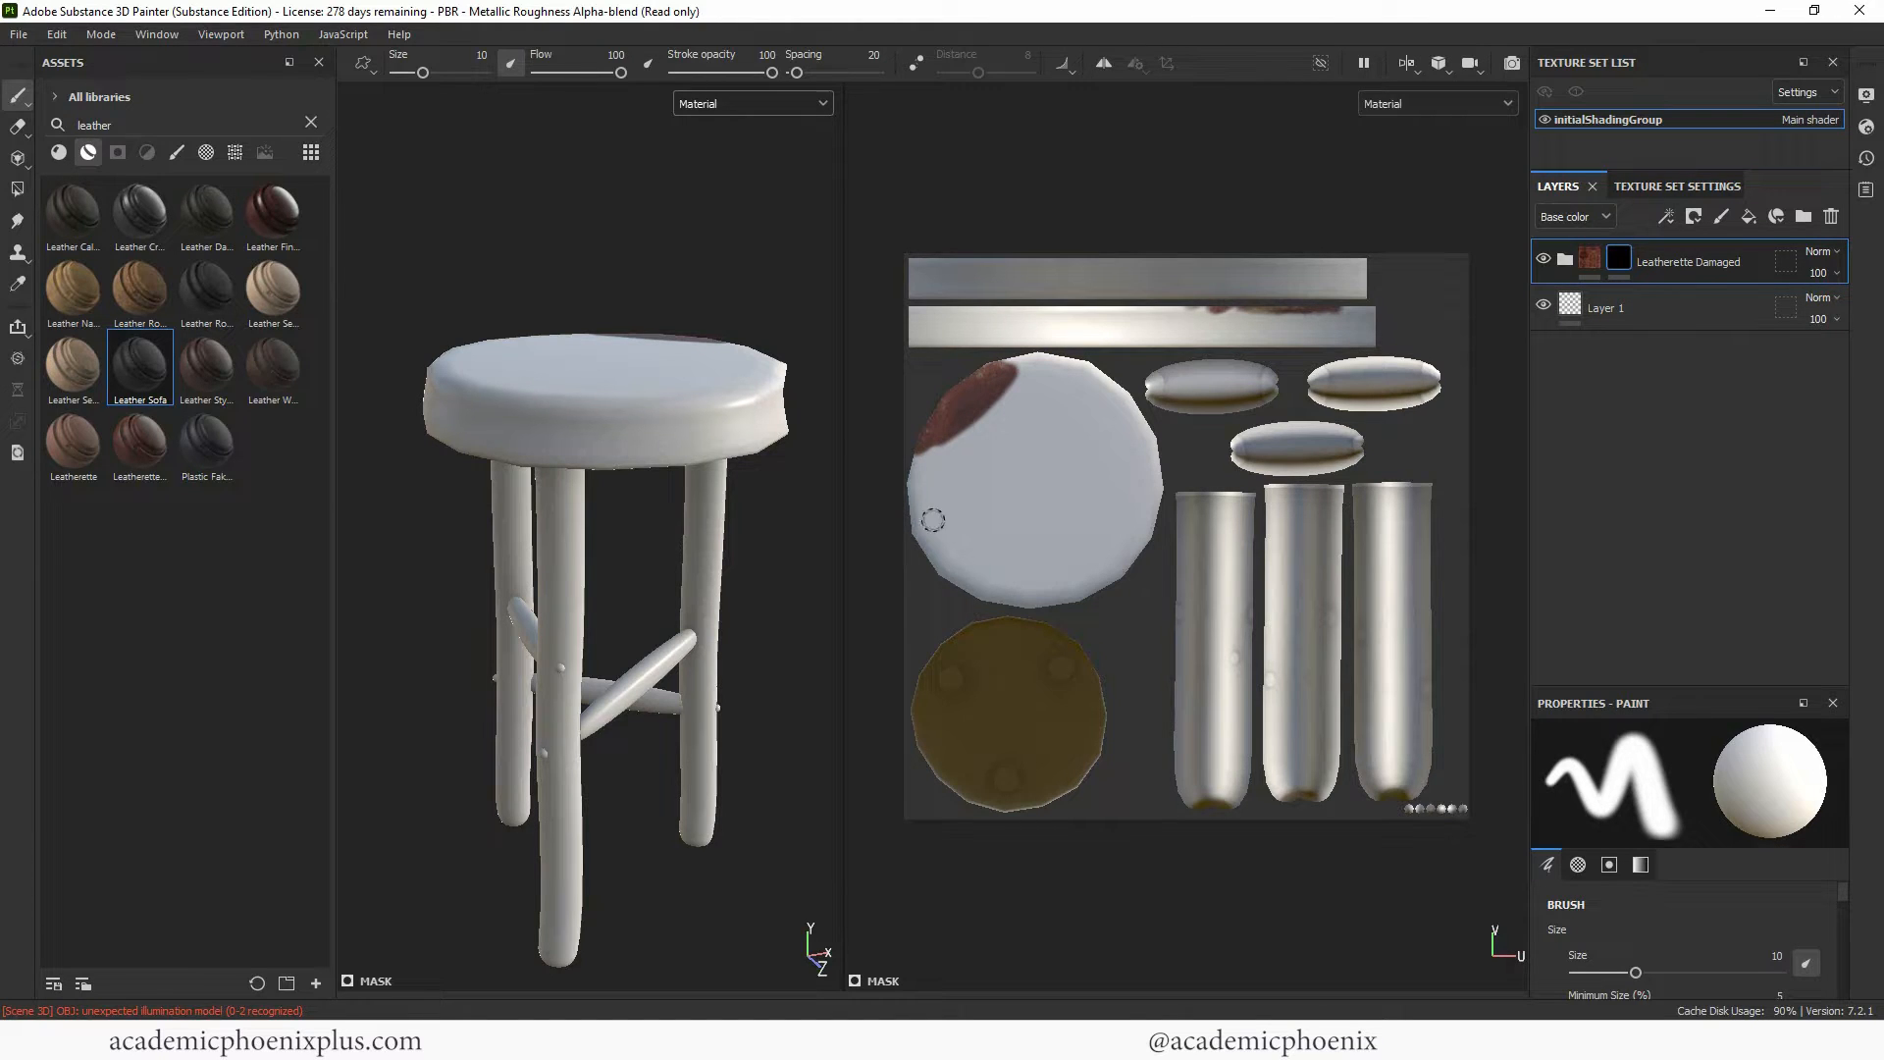
# Reveal the leather on the entire seat only, using Polygon Fill on the mask in mesh fill mode, and return to the Paint tool.
pyautogui.click(18, 192)
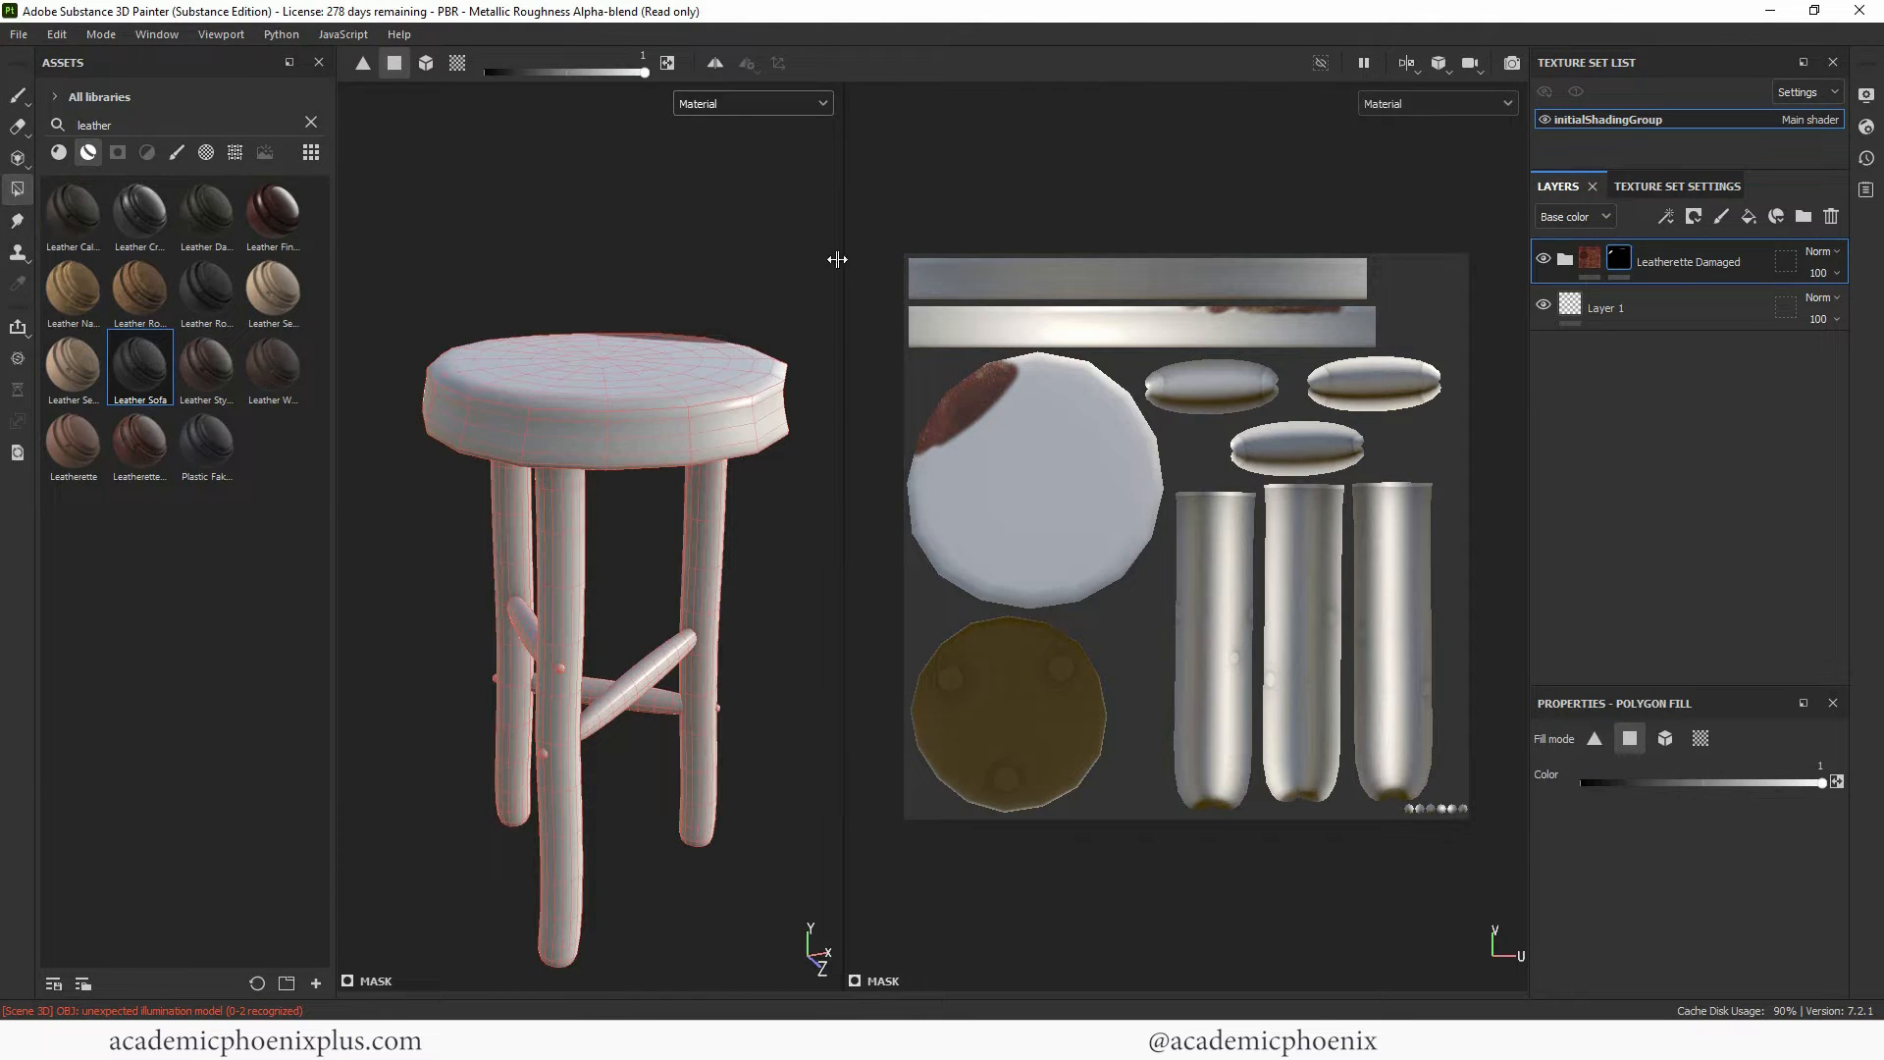
pyautogui.moveTo(877, 219); pyautogui.dragTo(1398, 348)
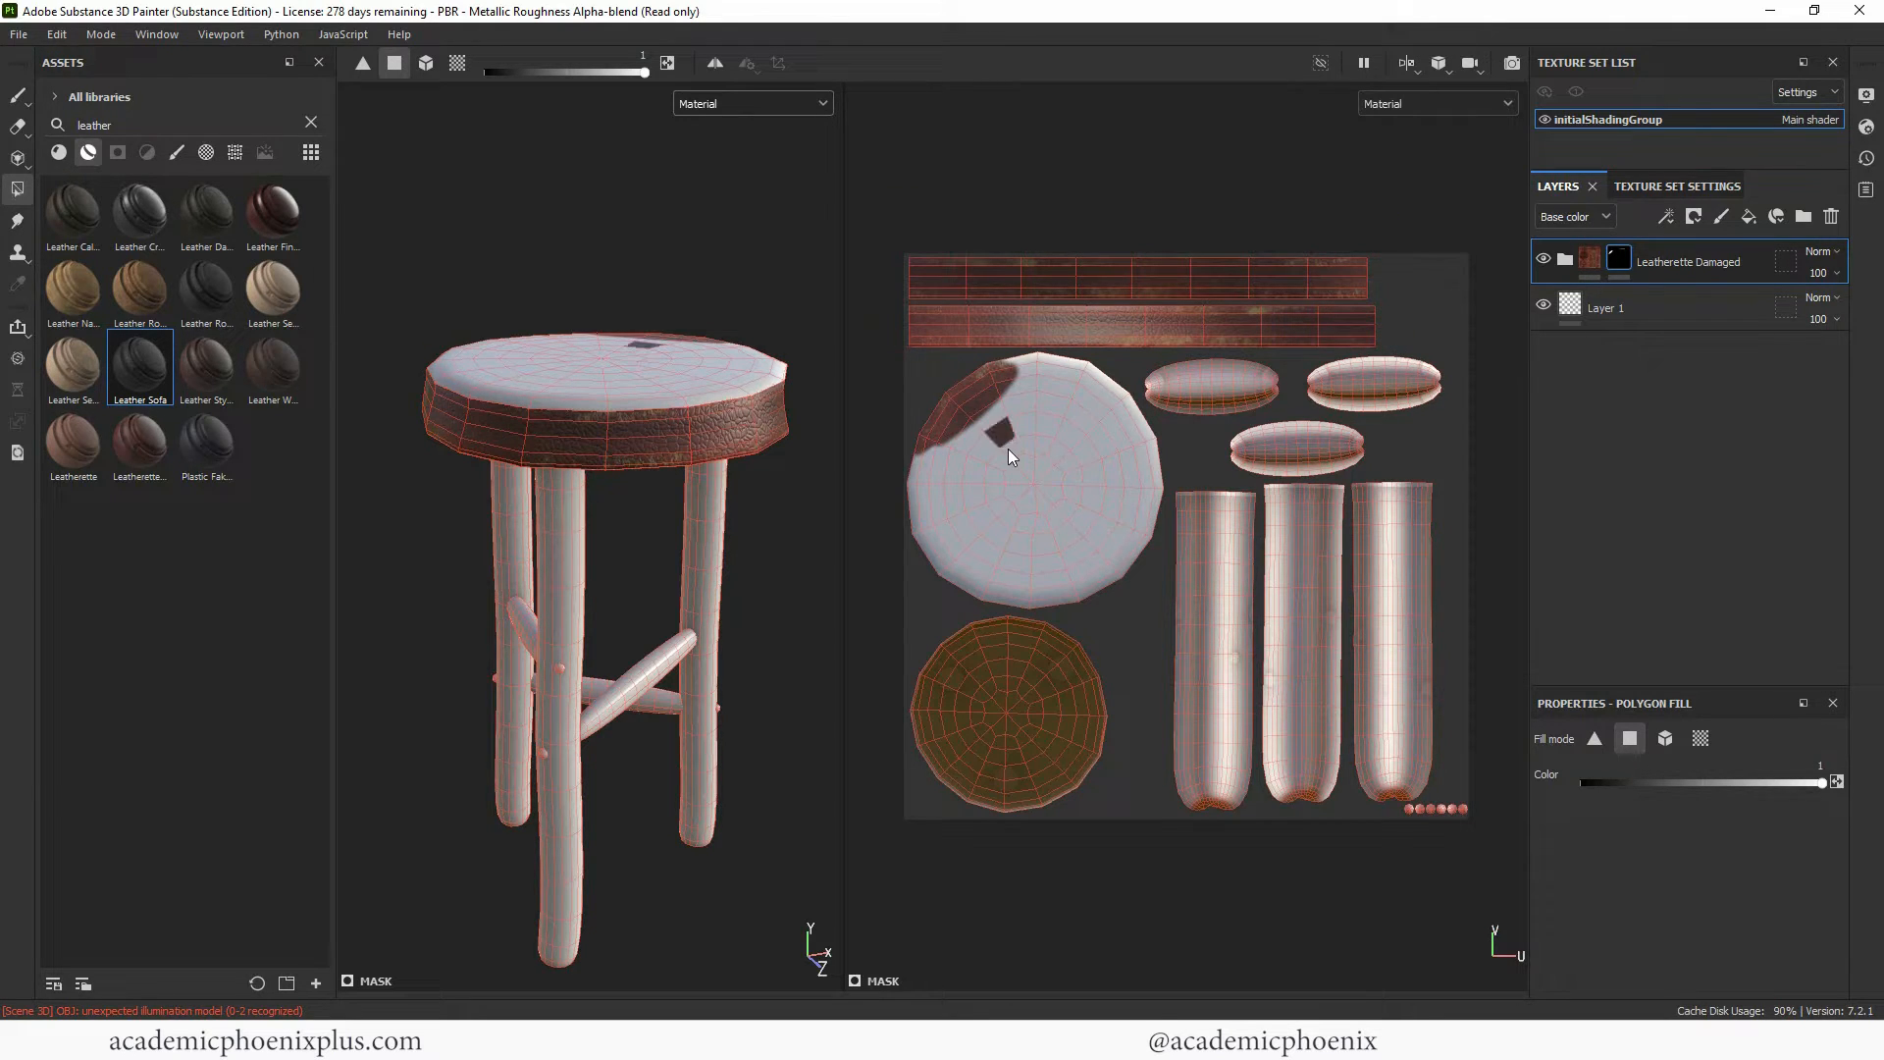
pyautogui.click(428, 69)
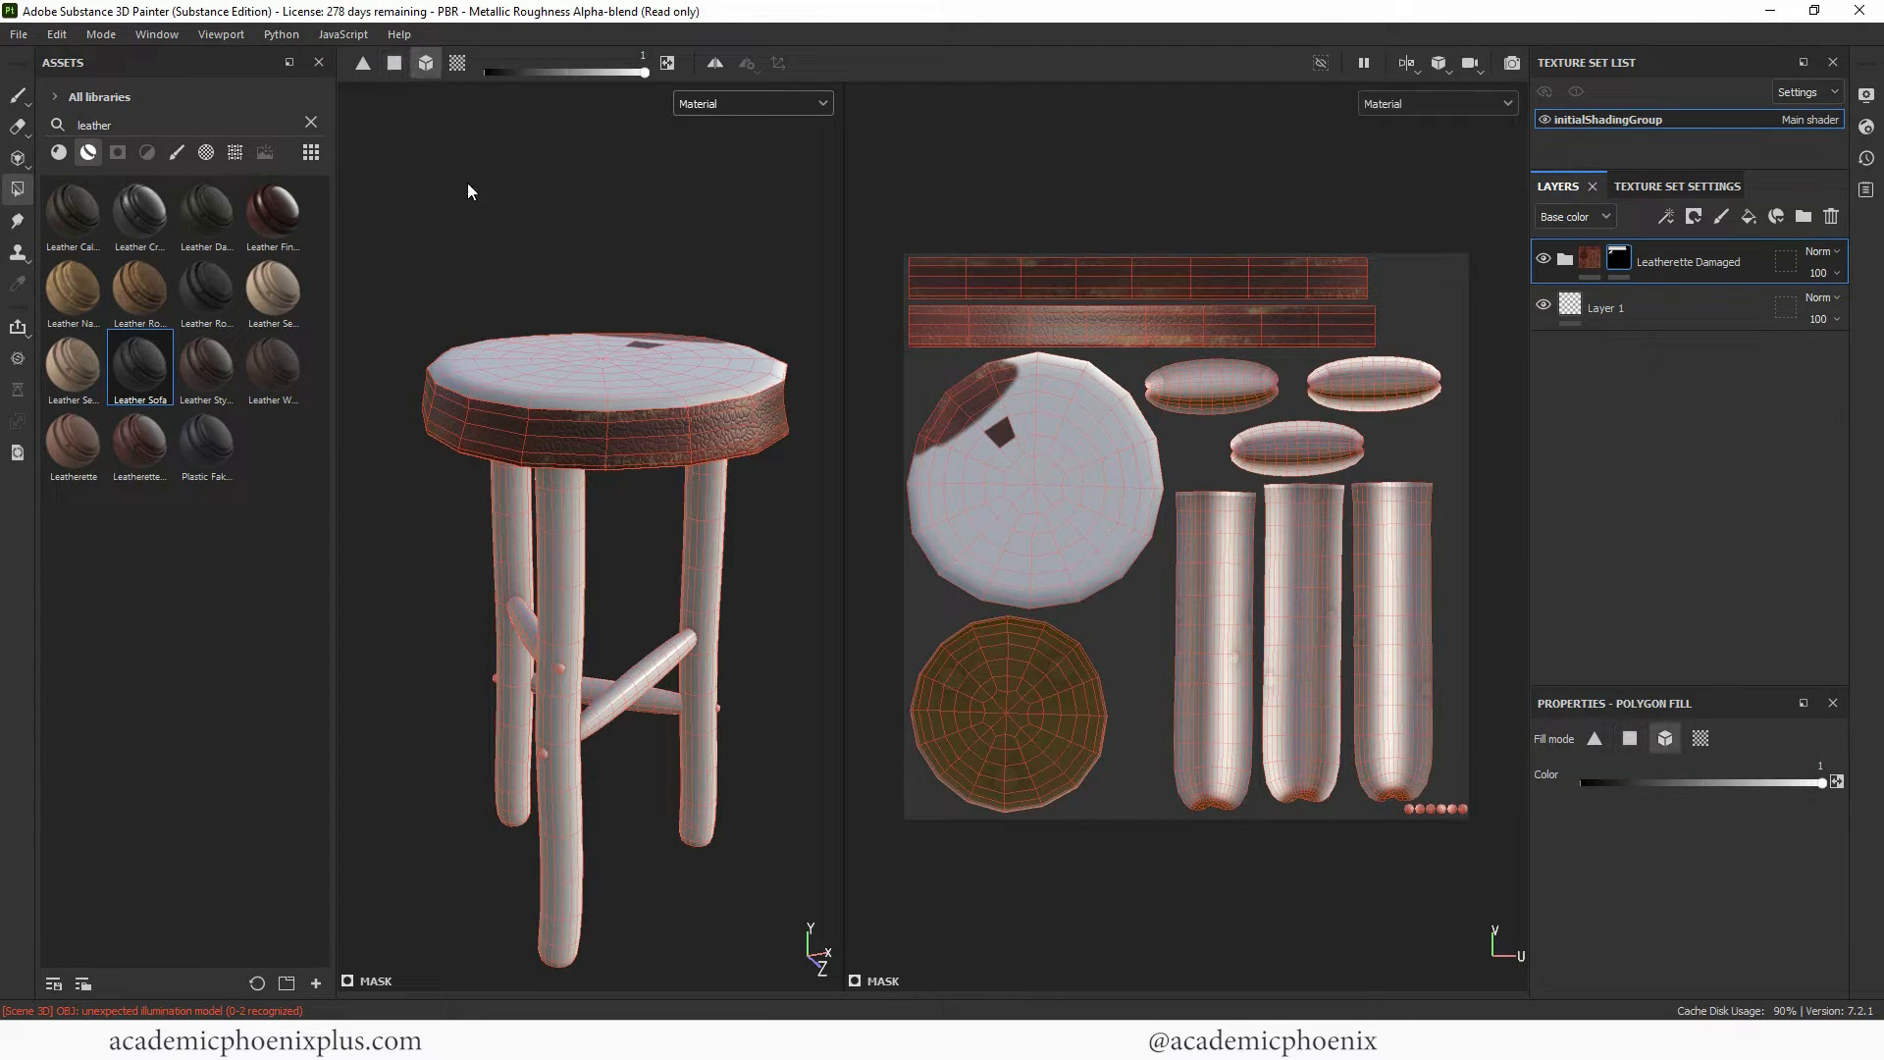
pyautogui.click(932, 469)
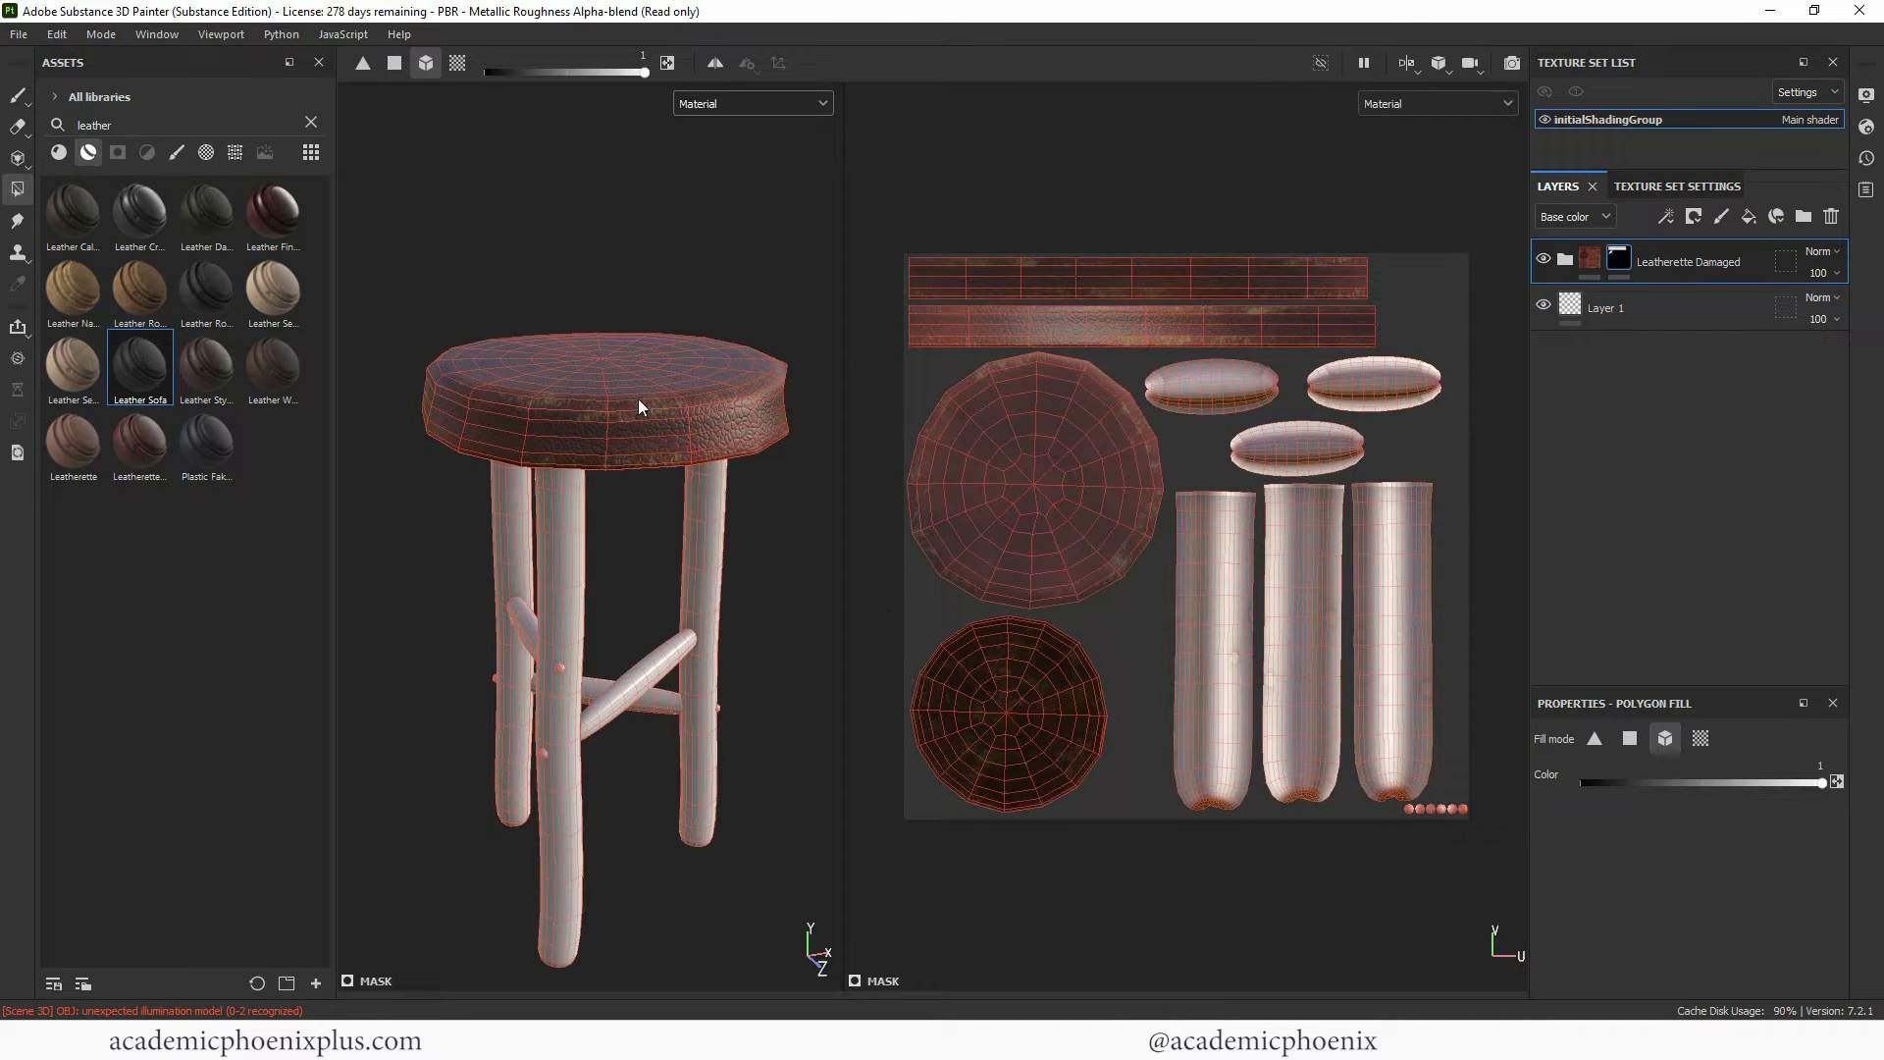
pyautogui.click(704, 569)
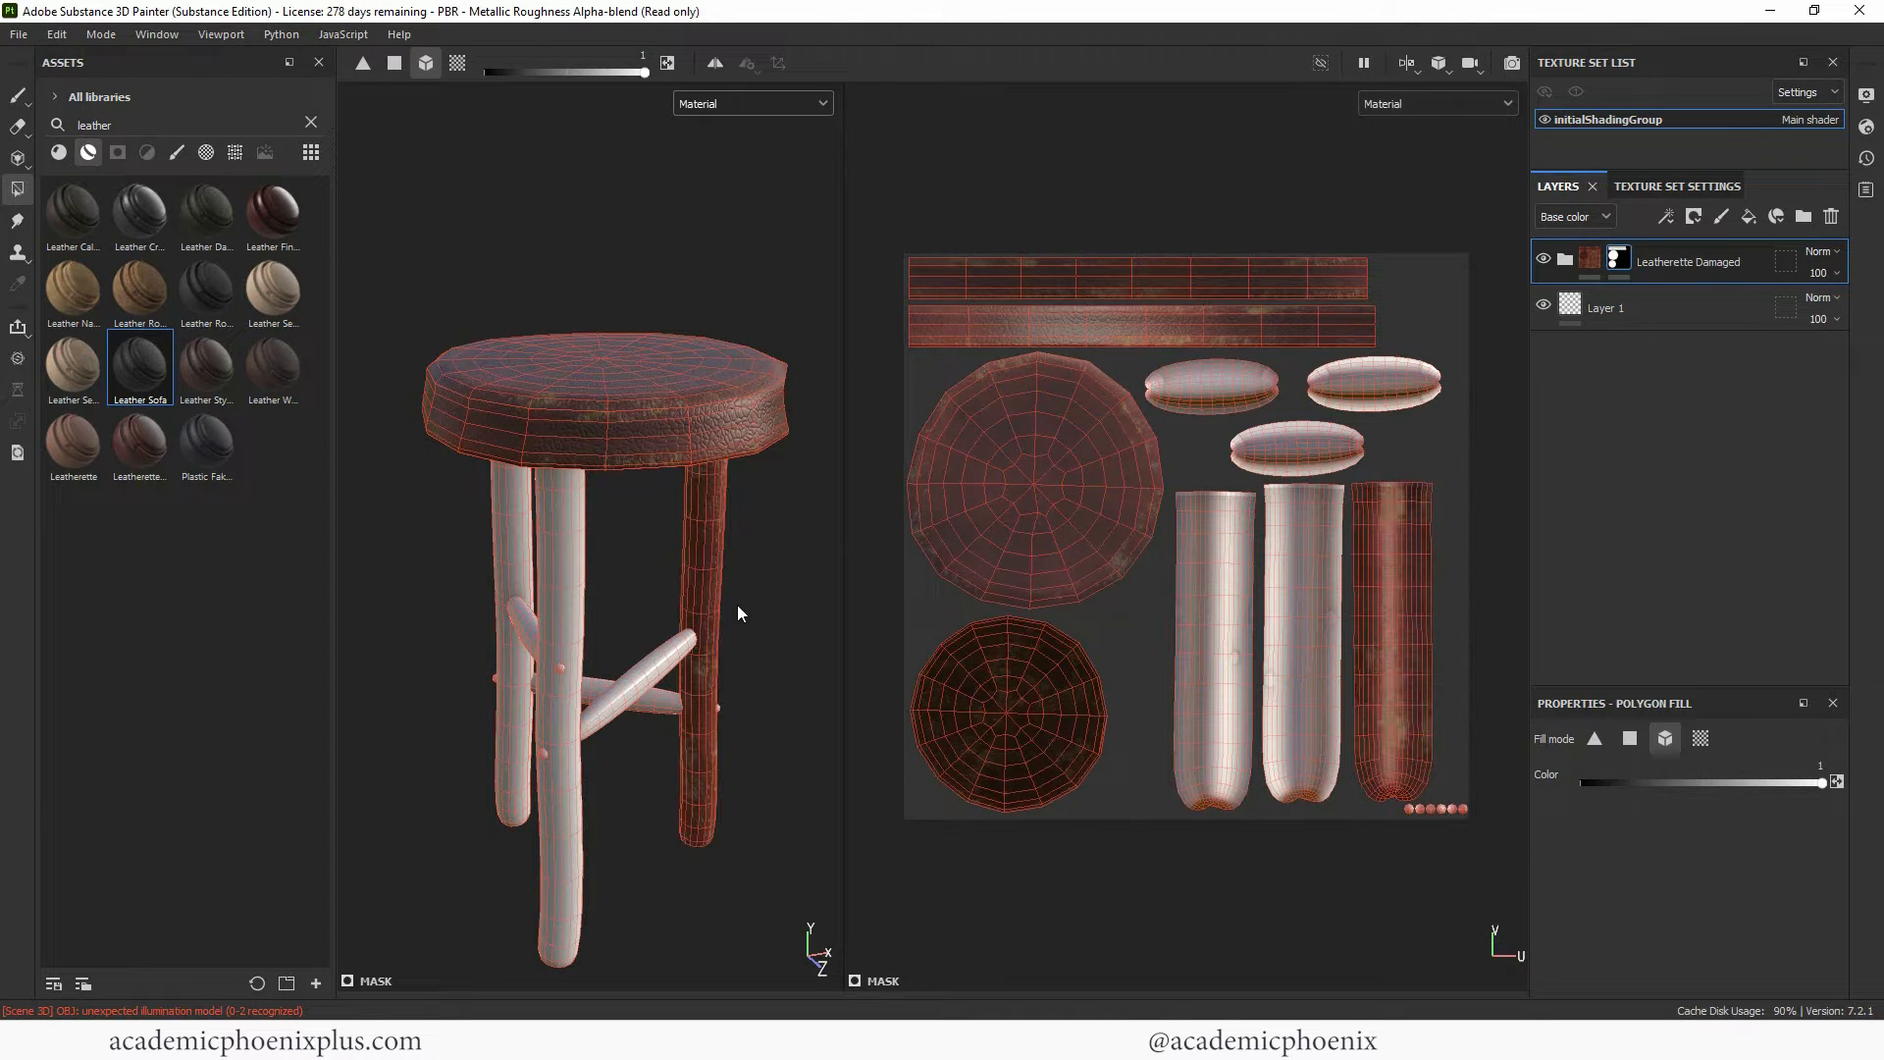
pyautogui.hotkey('ctrl', 'z')
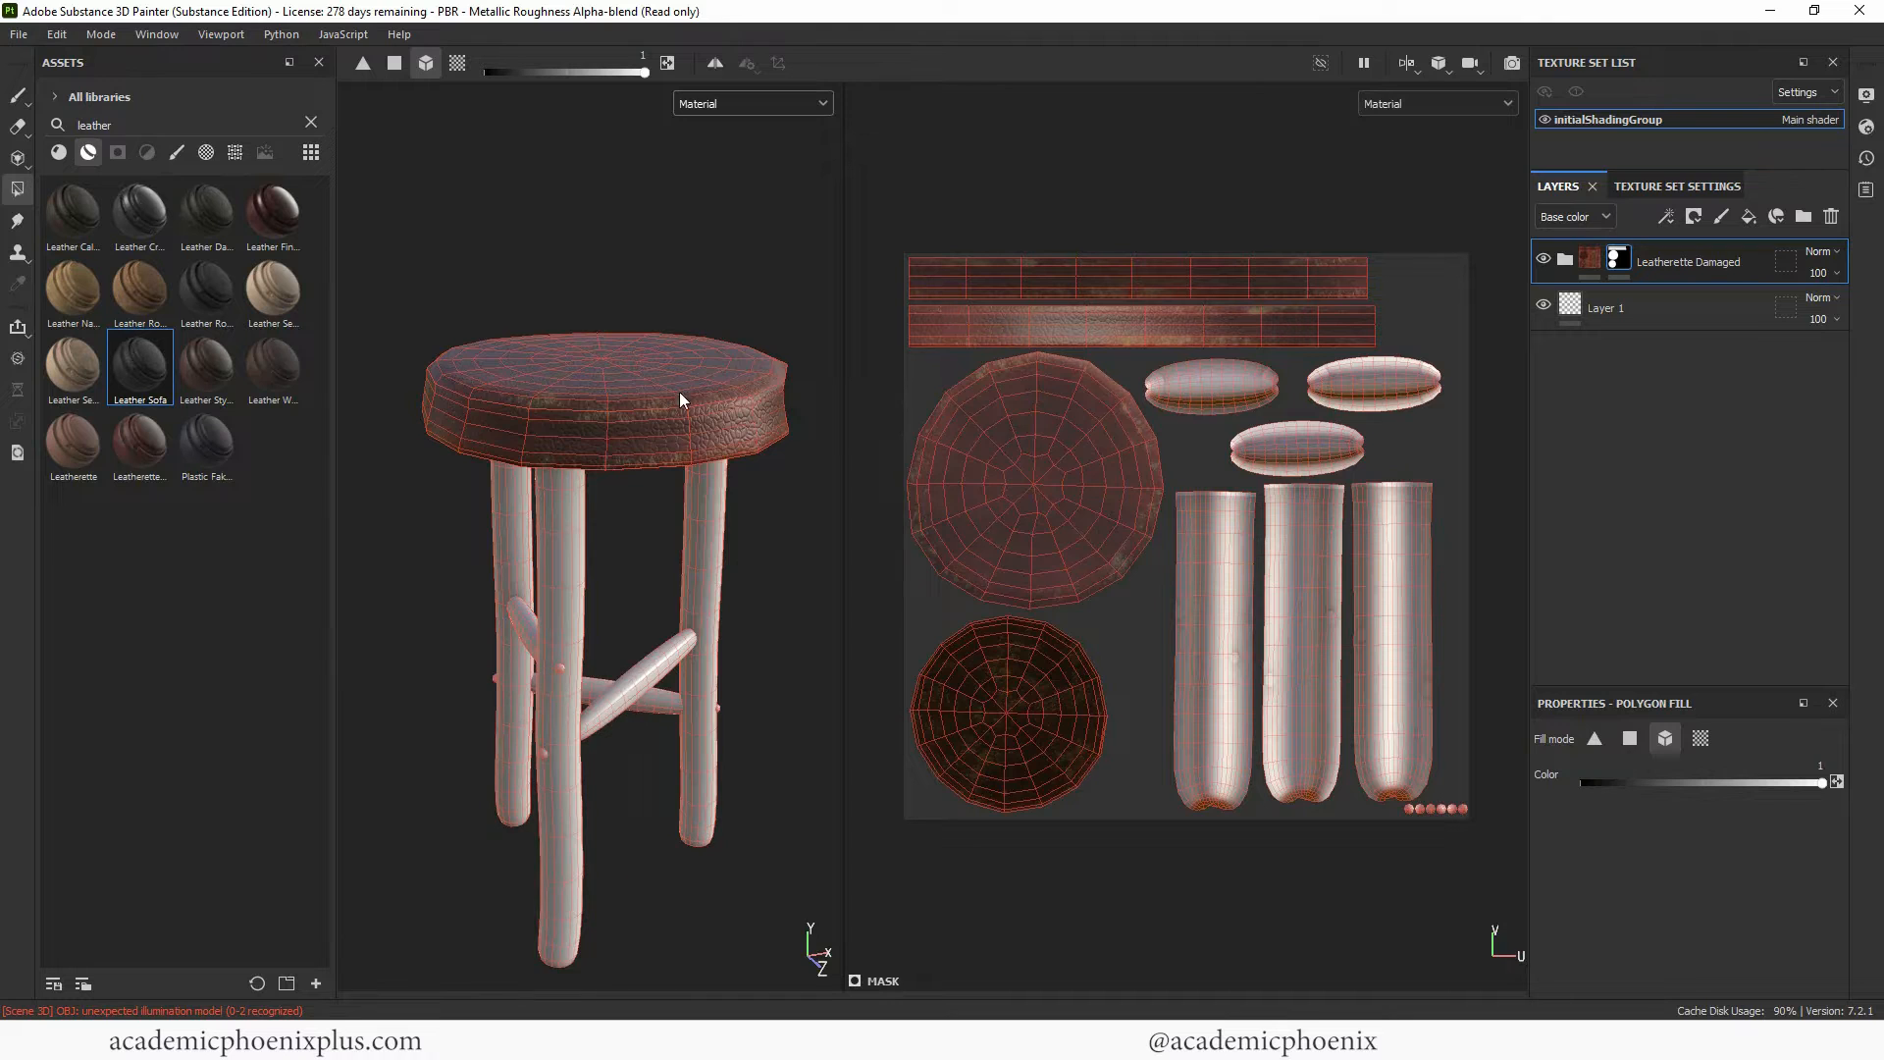
pyautogui.keyDown('alt'); pyautogui.moveTo(809, 601); pyautogui.dragTo(794, 578); pyautogui.keyUp('alt')
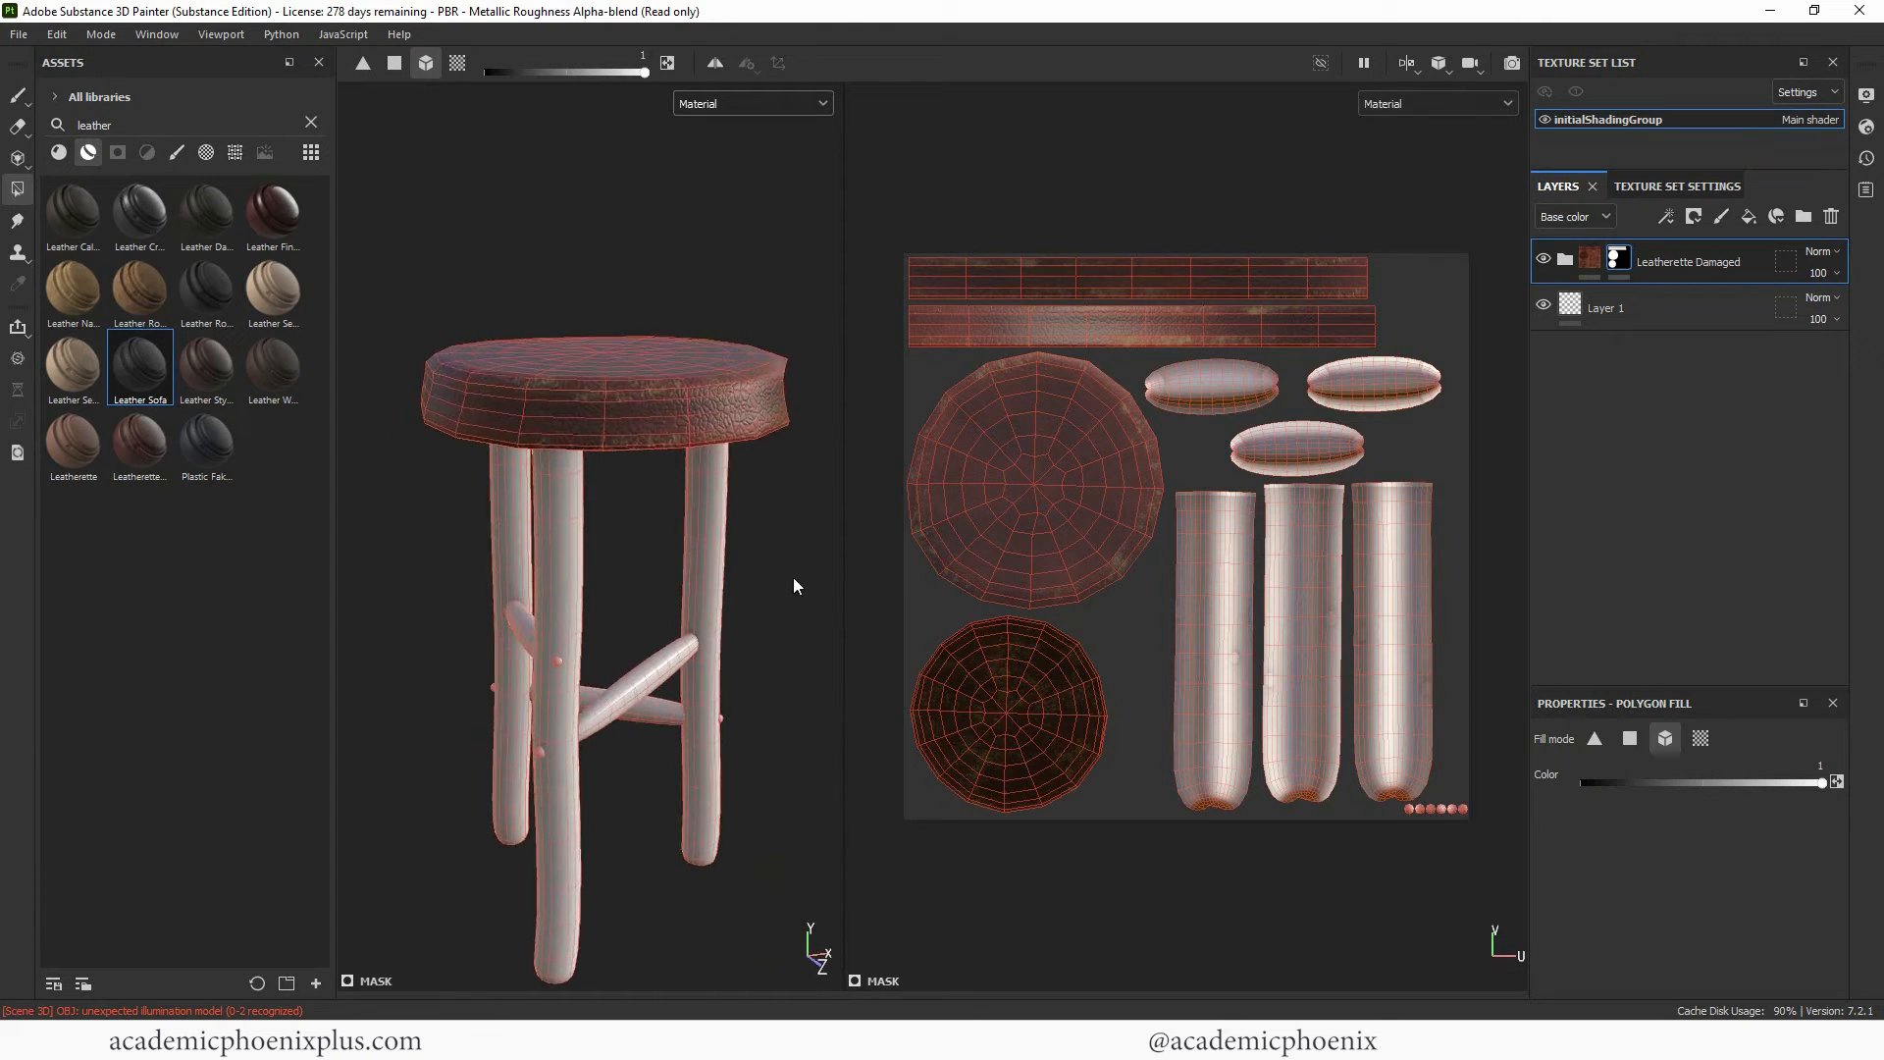
pyautogui.click(17, 95)
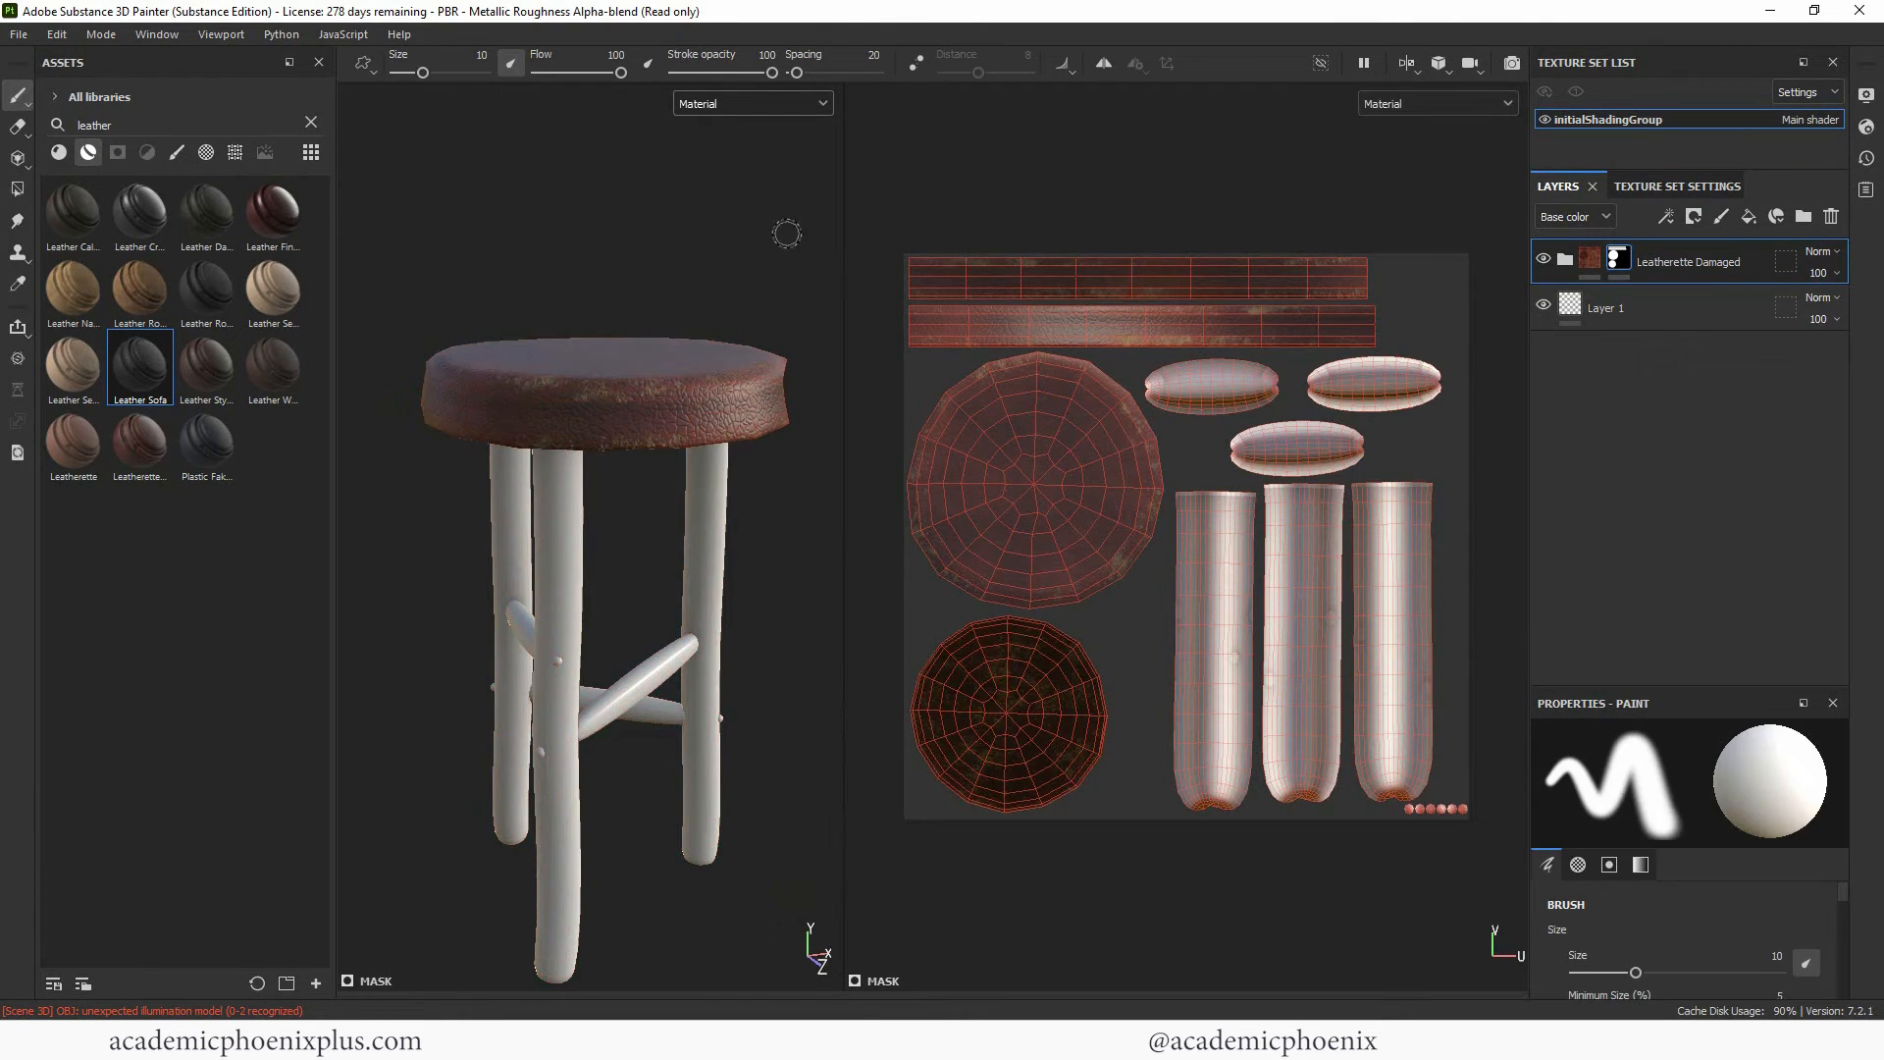
# Expand the Leatherette Damaged folder and toggle its Damages, Edges Highlight and Leather Pattern layers off and on to compare their effects on the seat.
pyautogui.scroll(5, 716, 294)
pyautogui.keyDown('alt'); pyautogui.moveTo(702, 331); pyautogui.dragTo(729, 297); pyautogui.keyUp('alt')
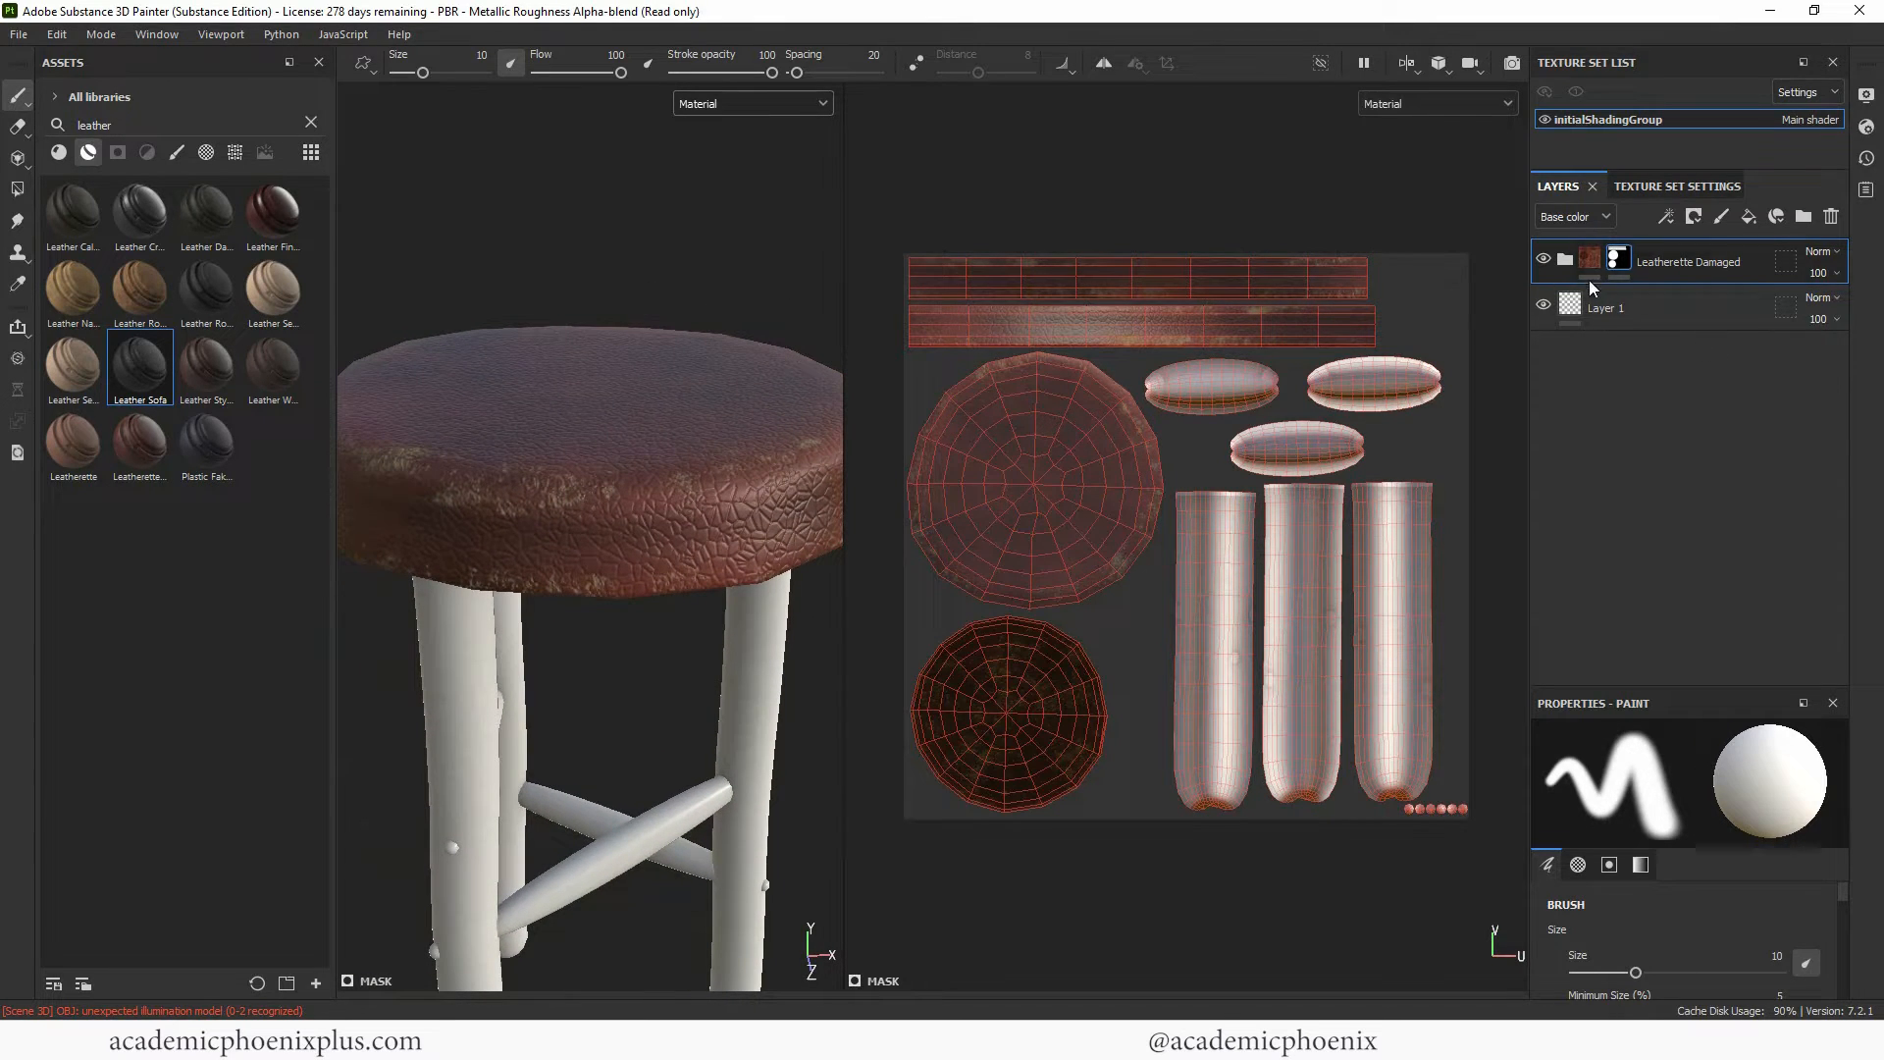
pyautogui.click(1566, 262)
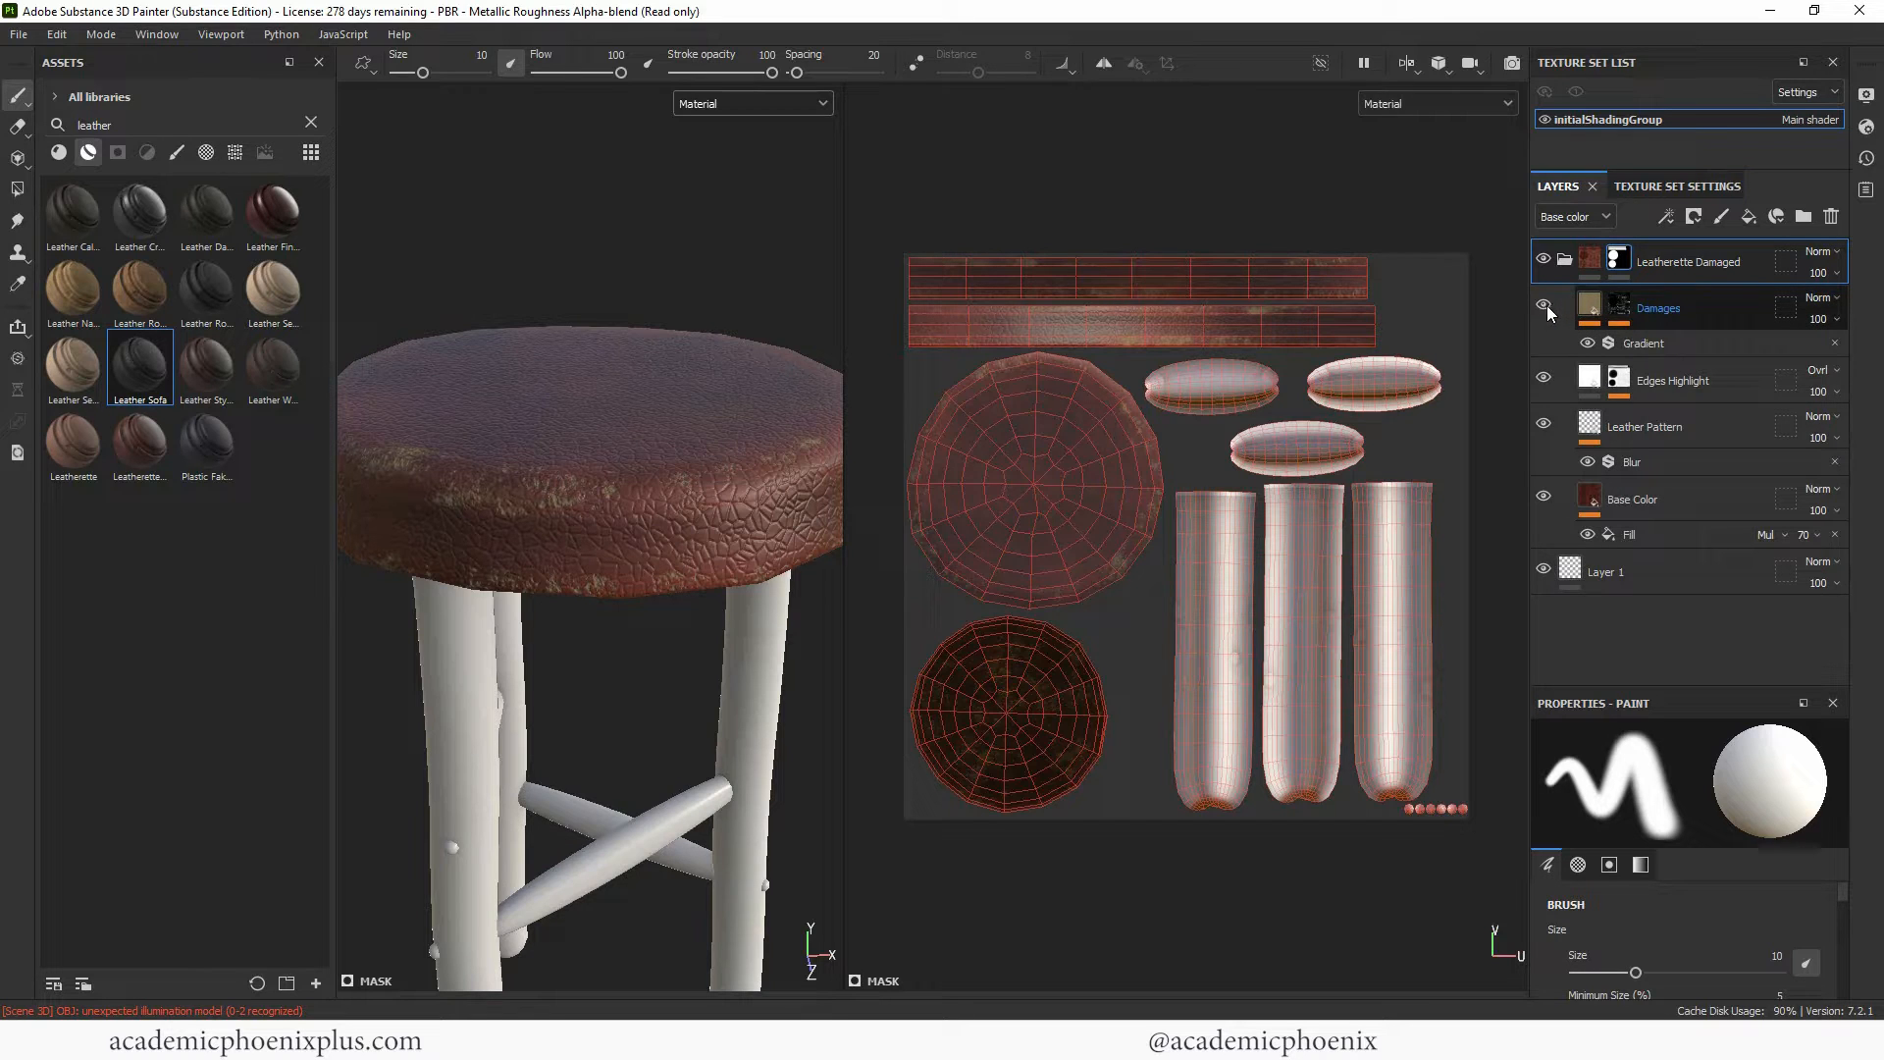
pyautogui.click(1551, 305)
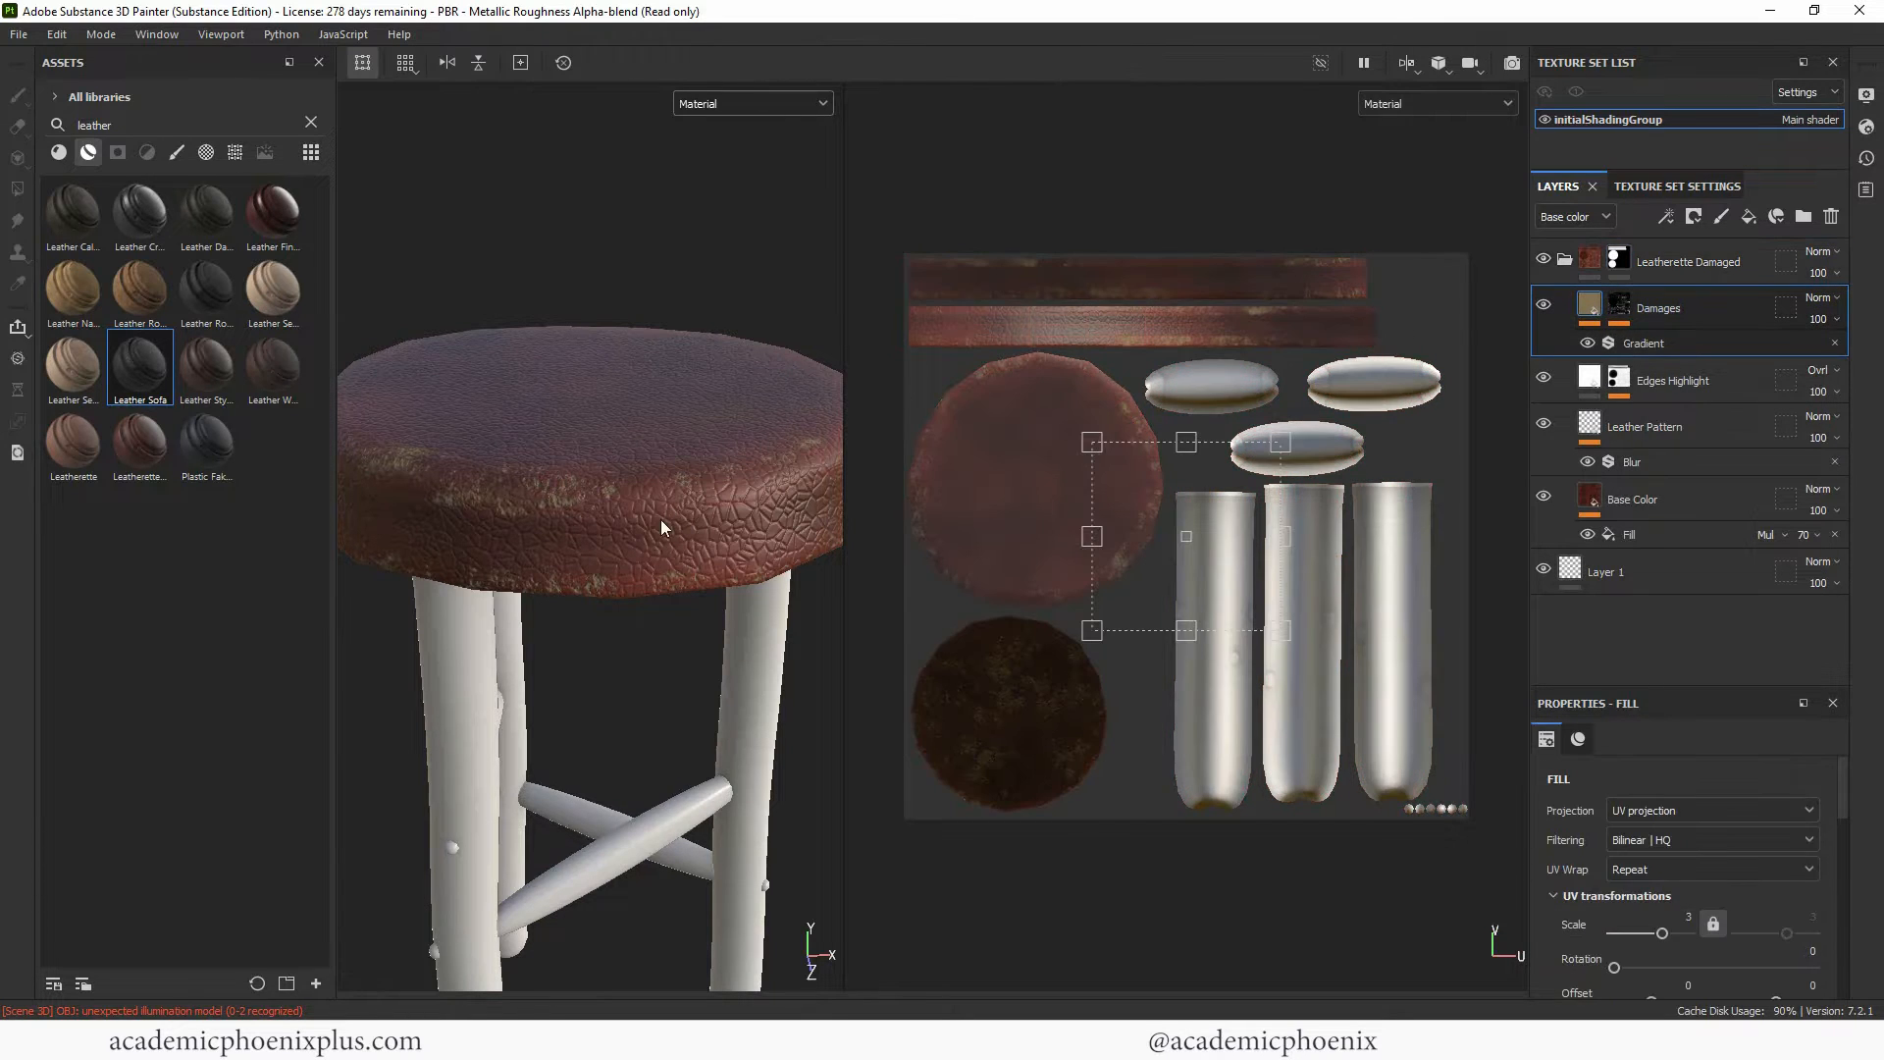
pyautogui.click(1543, 305)
pyautogui.click(1543, 305)
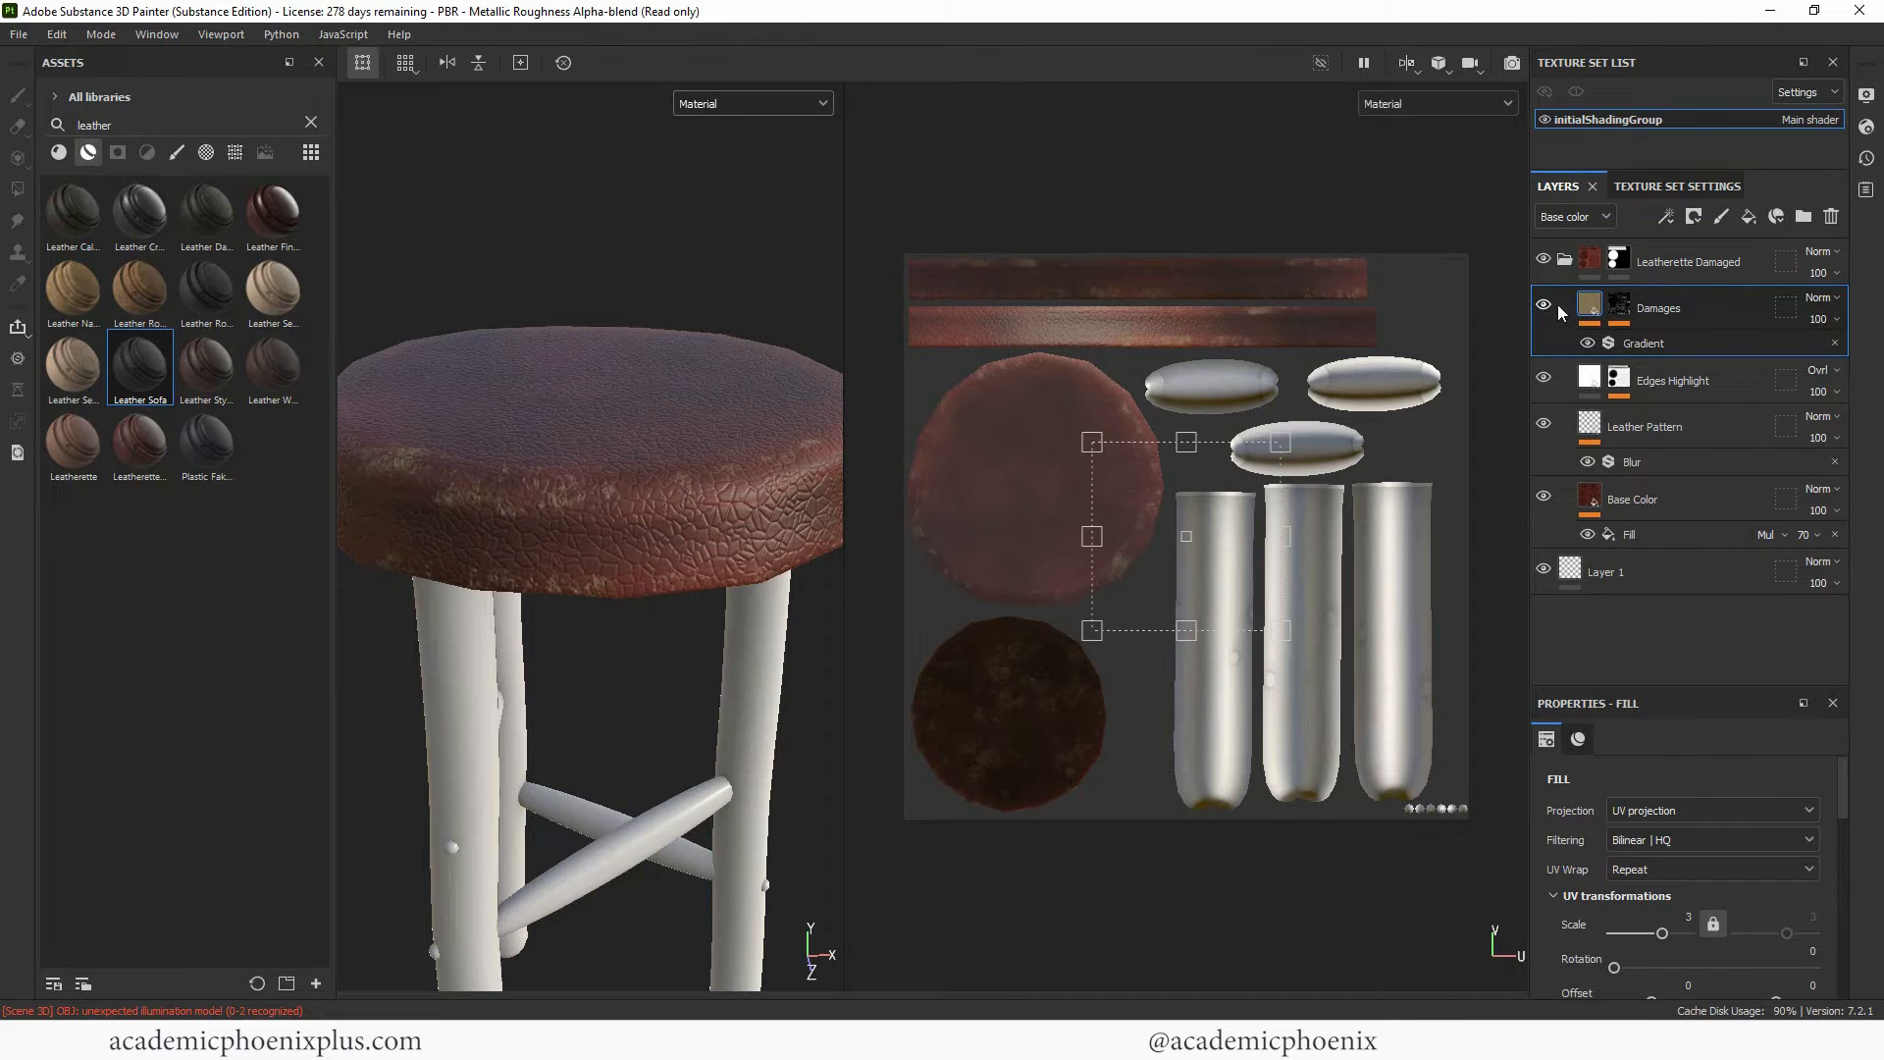
pyautogui.click(1544, 378)
pyautogui.click(1544, 378)
pyautogui.click(1544, 424)
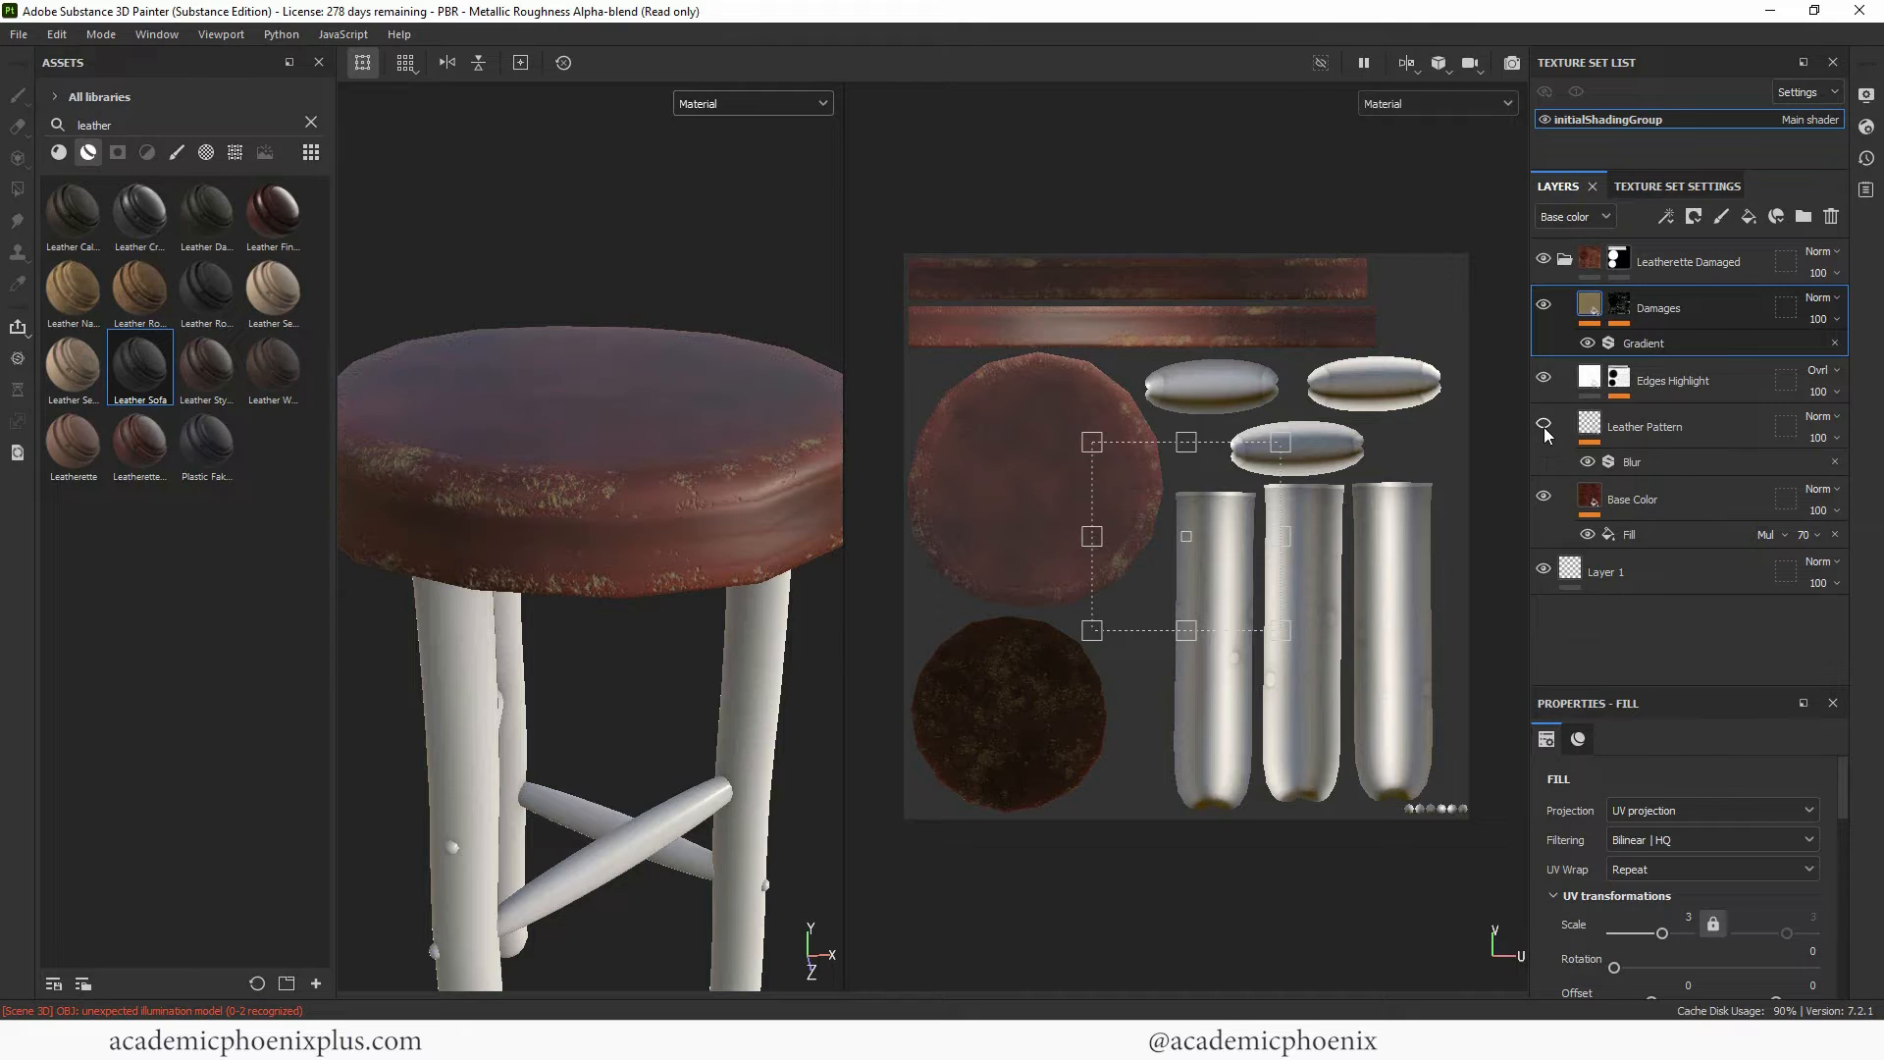
pyautogui.click(1544, 425)
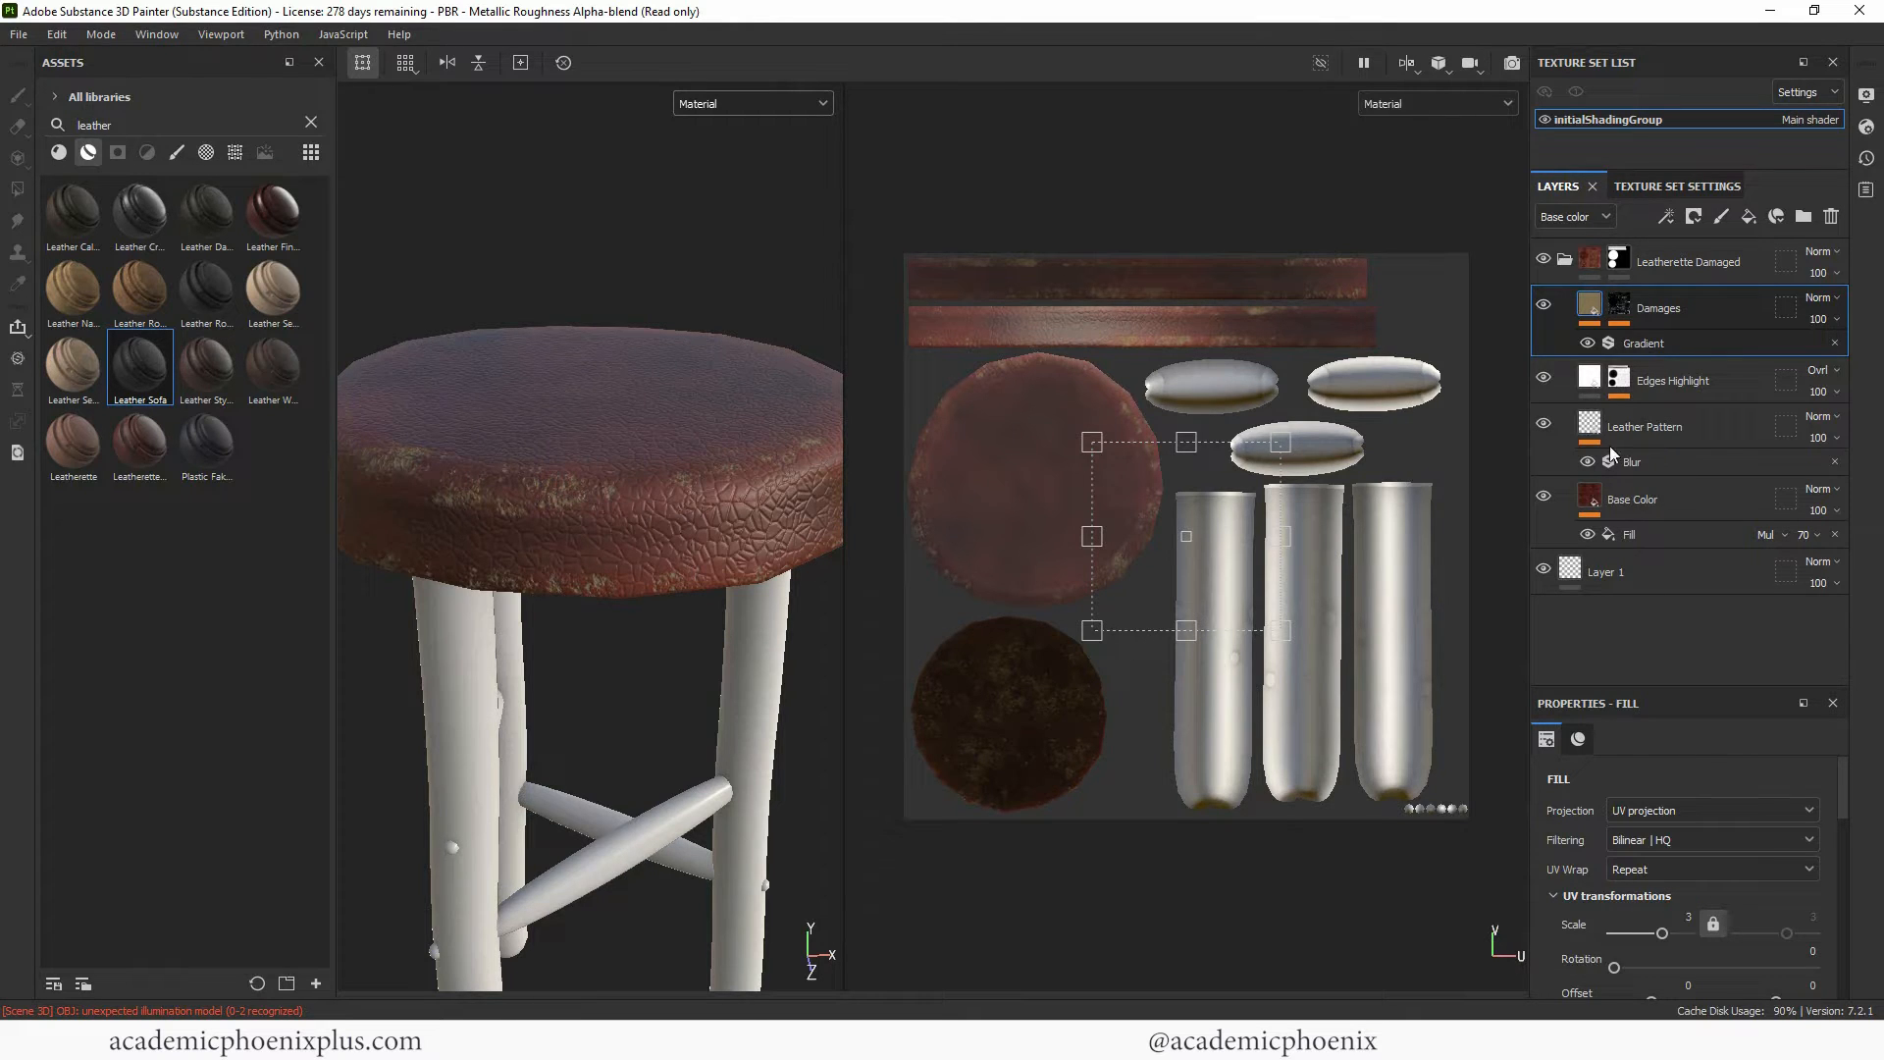
# Set the UV scale of the Leather Pattern fill layer to about 10.9.
pyautogui.click(1649, 427)
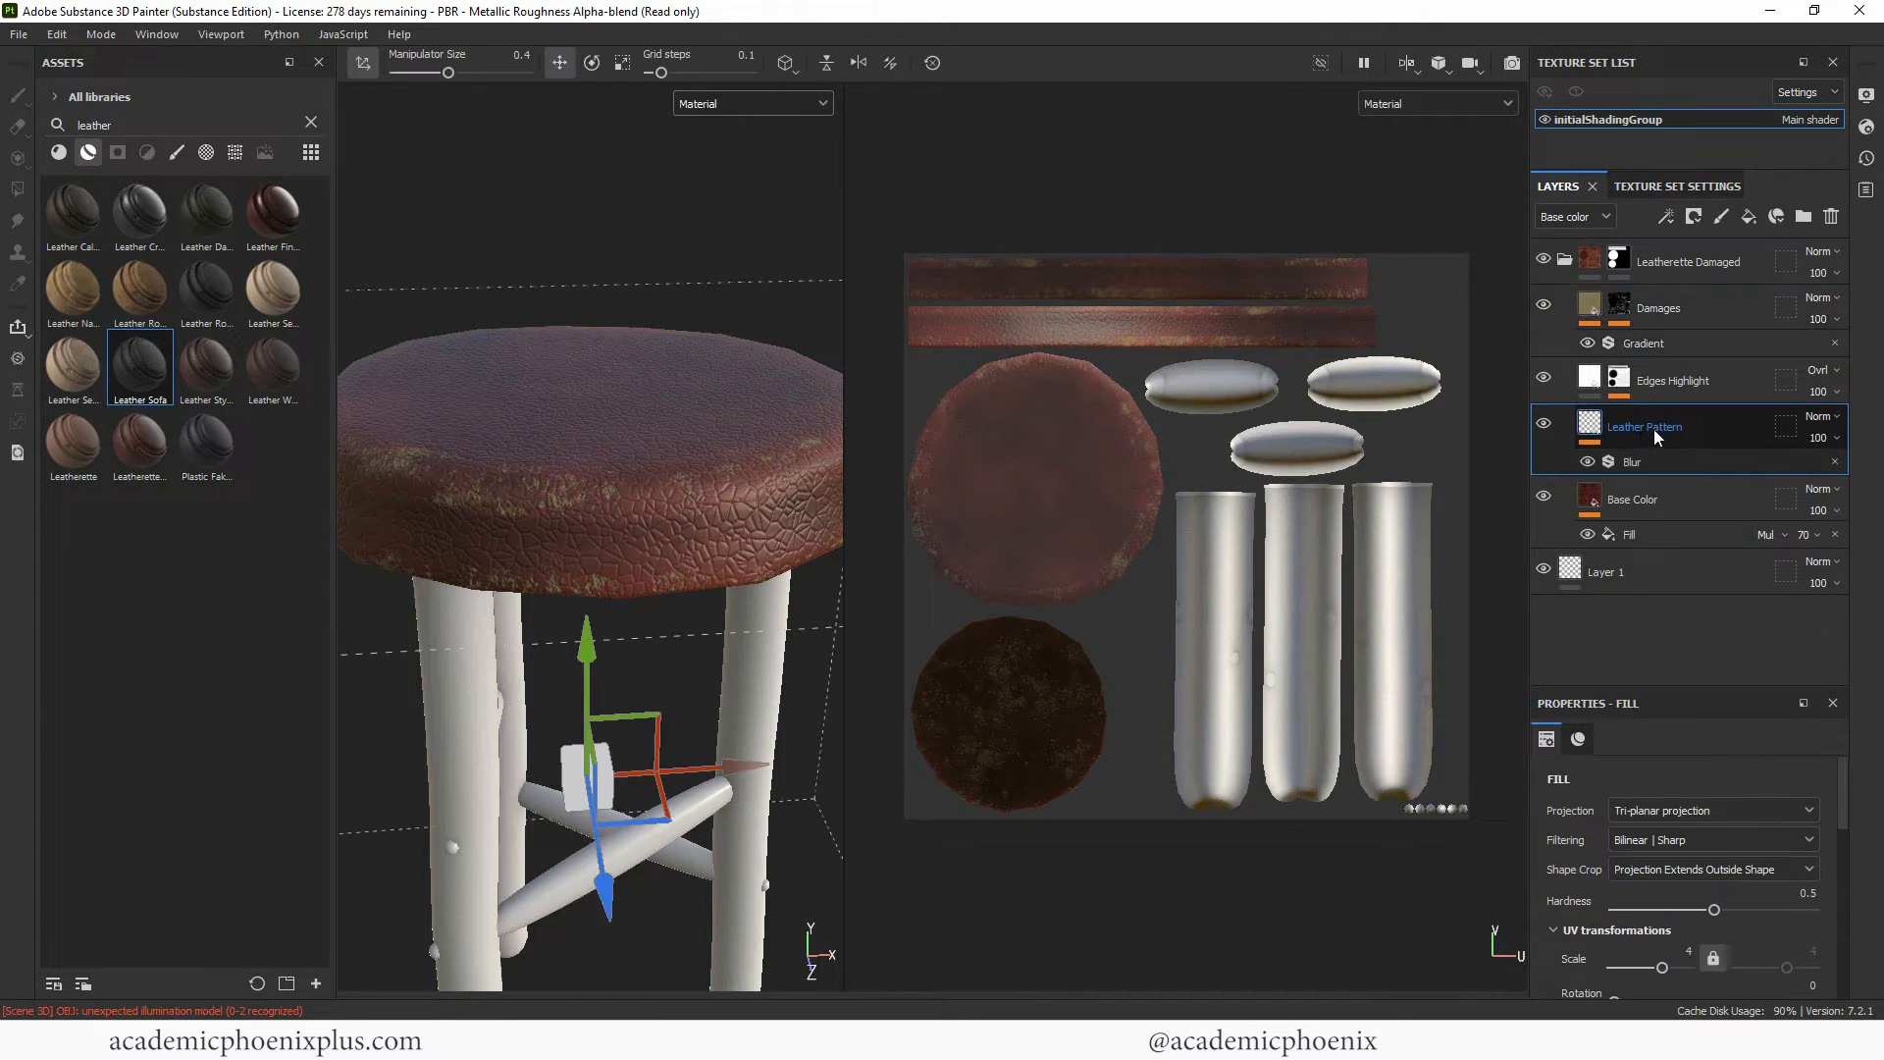
pyautogui.moveTo(1708, 686); pyautogui.dragTo(1718, 572)
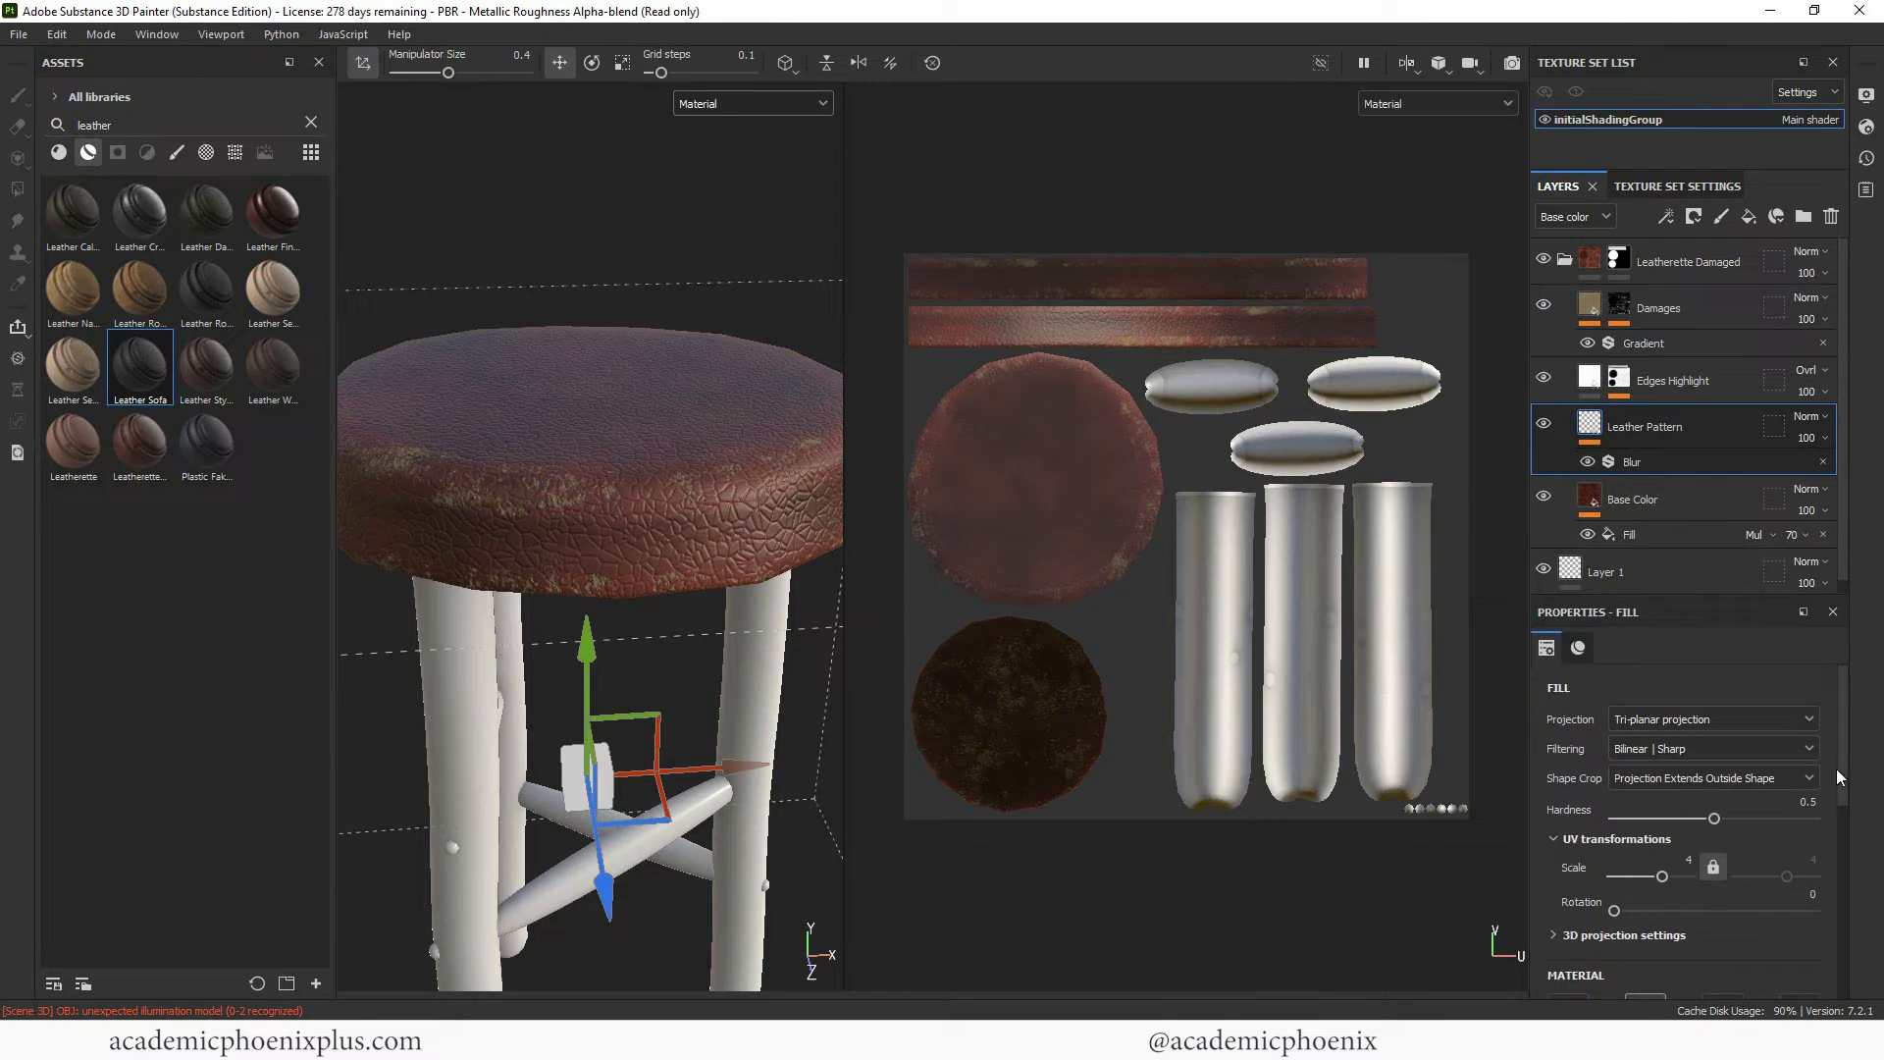
pyautogui.scroll(-2, 1777, 797)
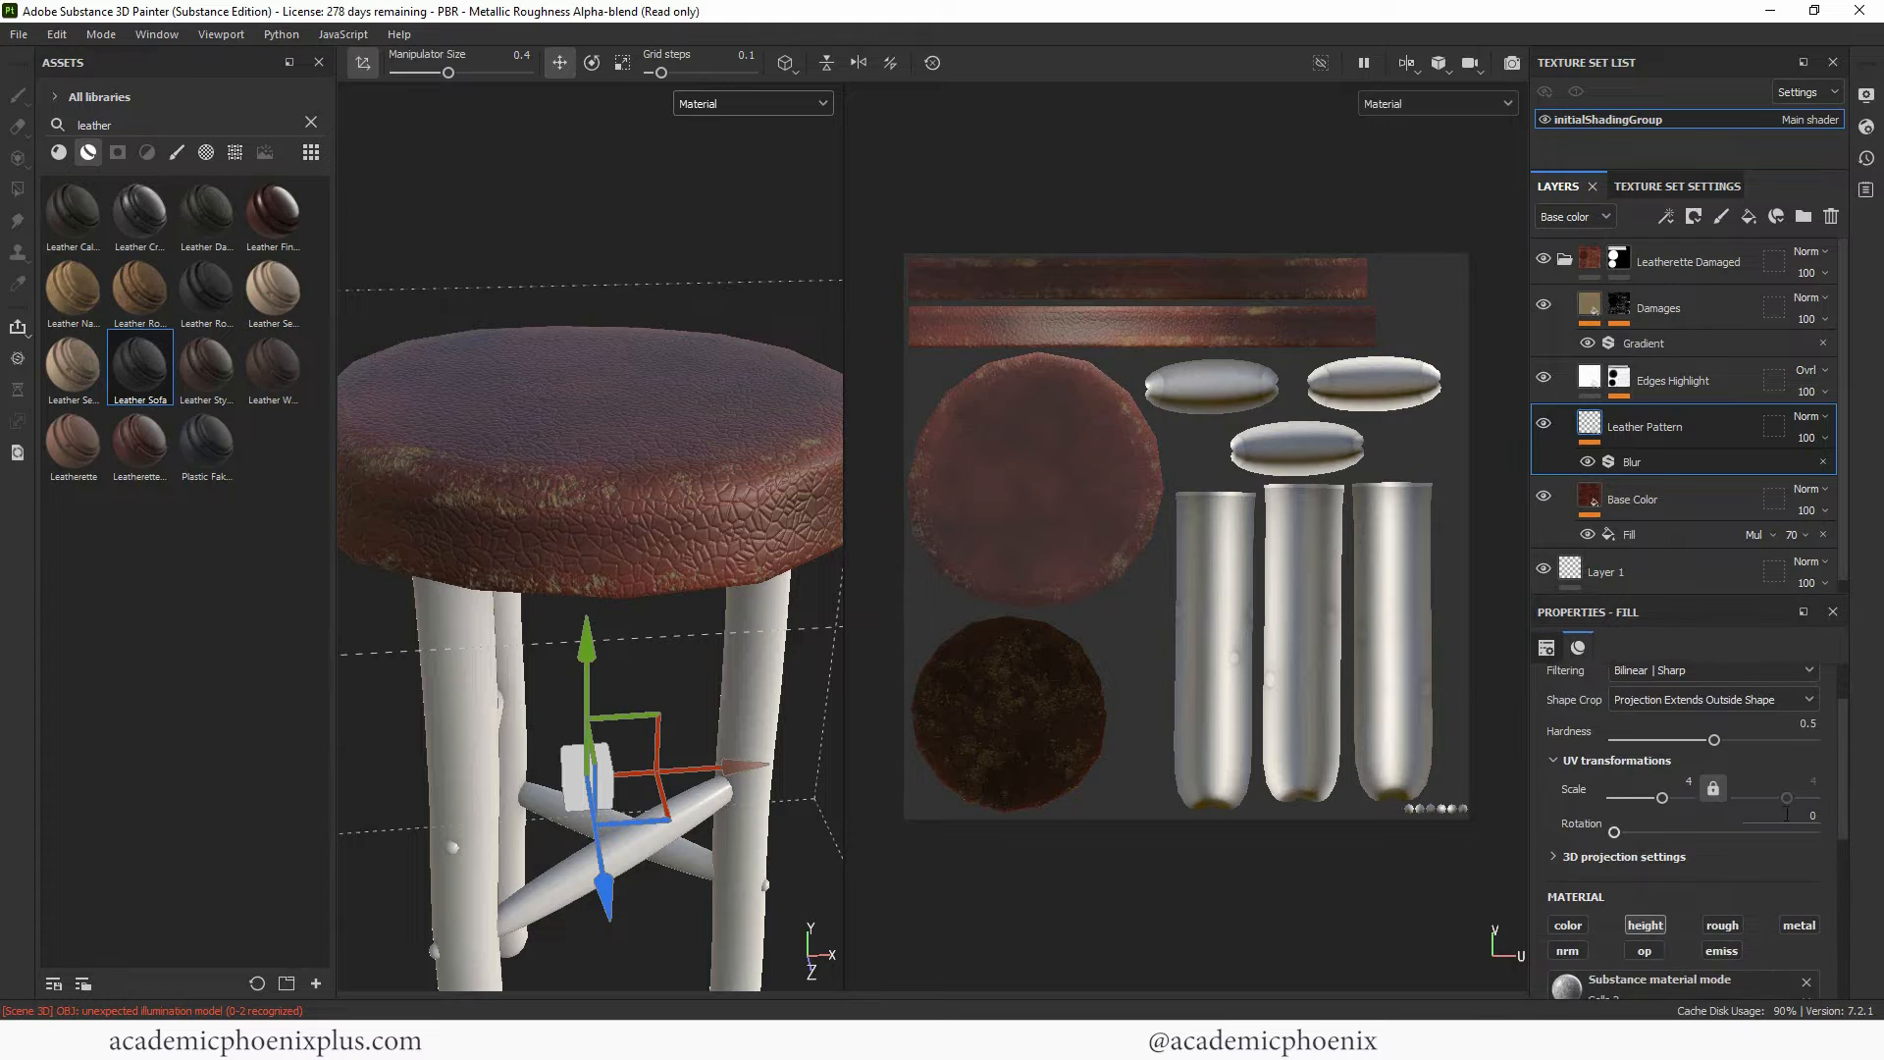
pyautogui.moveTo(1663, 801); pyautogui.dragTo(1669, 804)
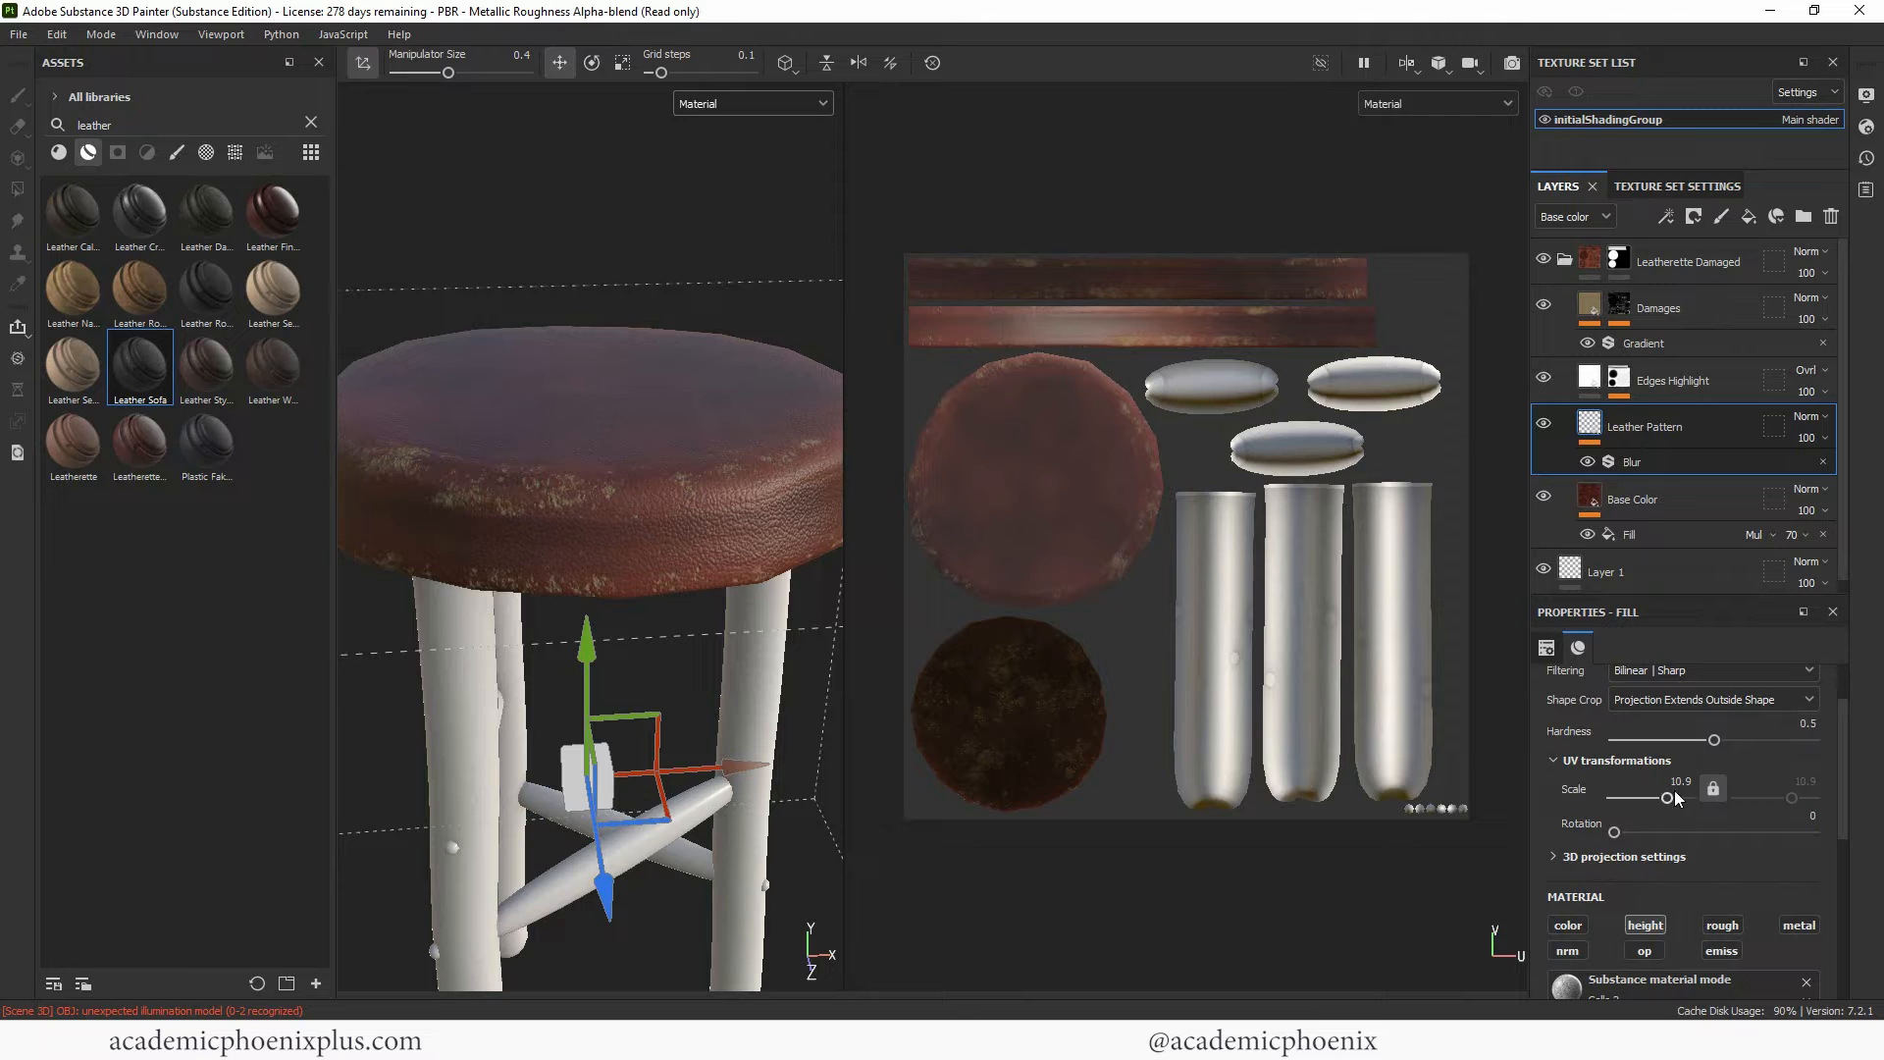
# Set the UV scale of the Leather Pattern fill layer to 8.
pyautogui.click(1682, 782)
pyautogui.press('Return')
pyautogui.keyDown('alt'); pyautogui.moveTo(677, 397); pyautogui.dragTo(720, 455); pyautogui.keyUp('alt')
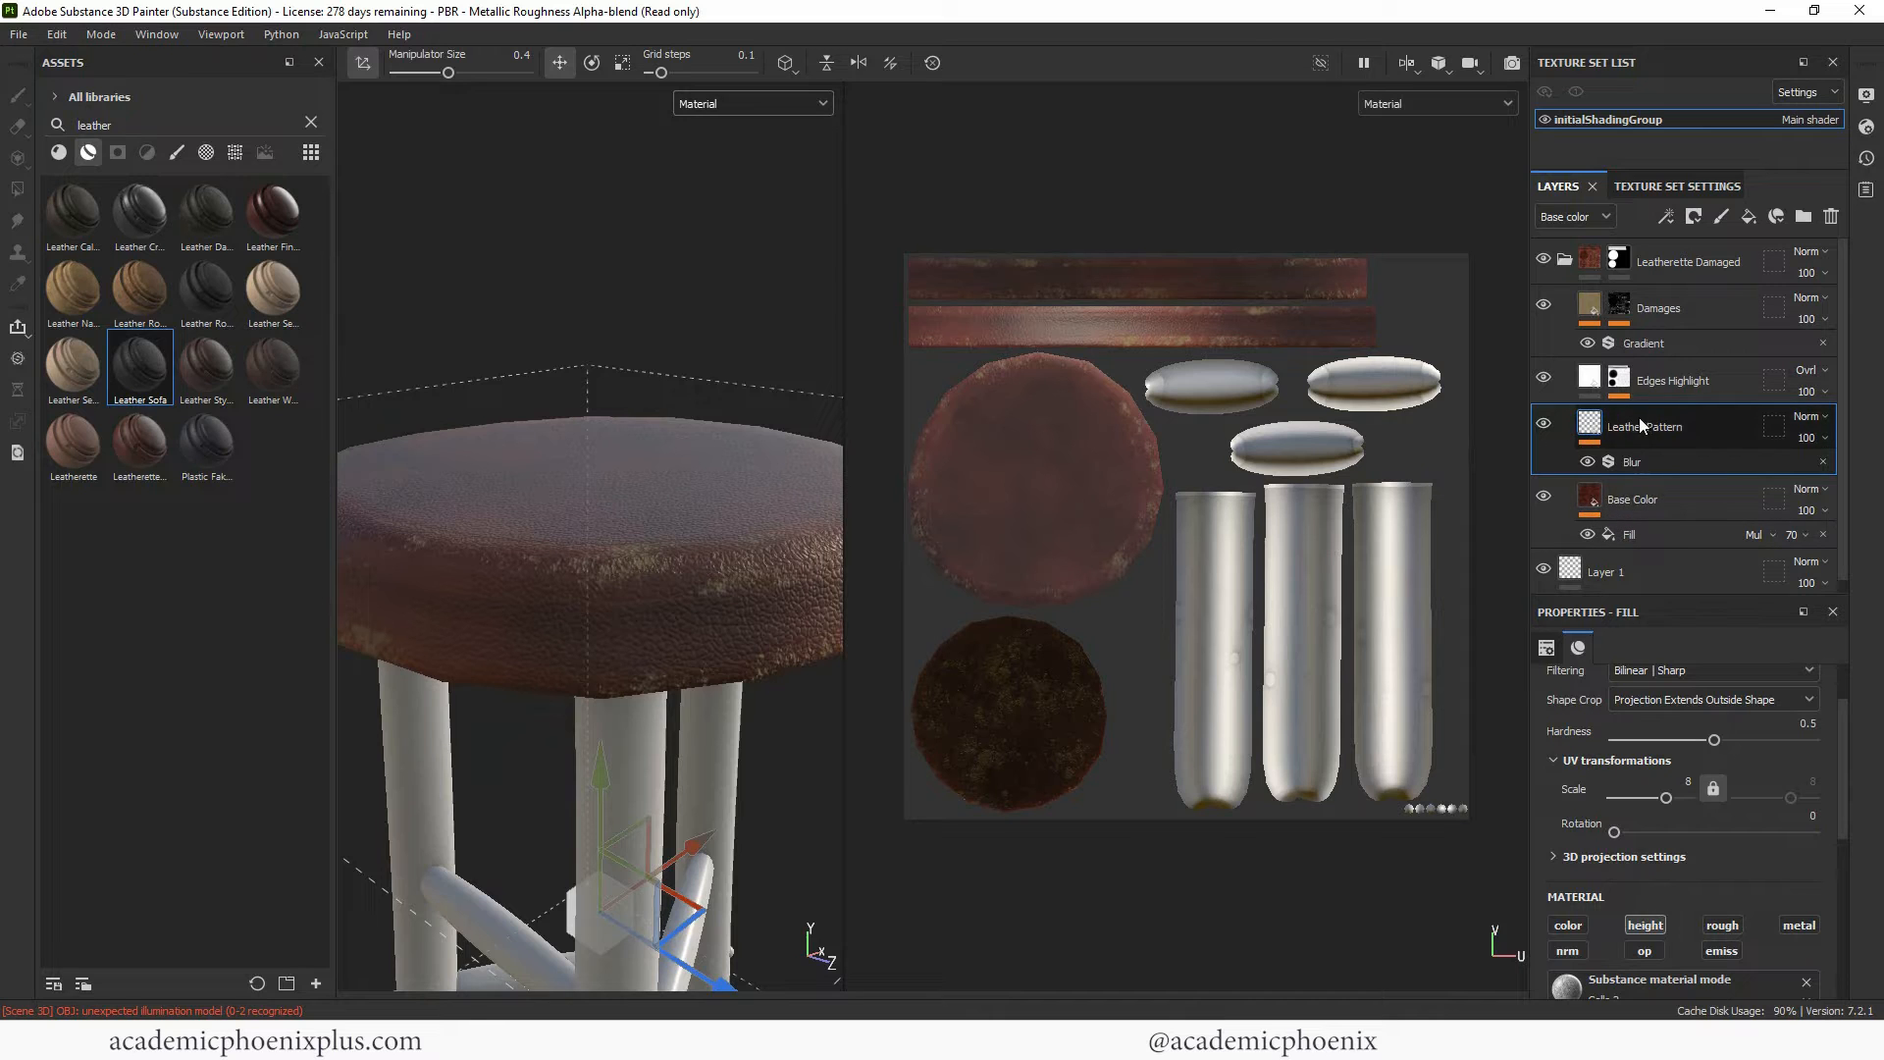
# Toggle the Base Color, Damages, Edges Highlight and Leather Pattern layers off and on to examine what each contributes to the seat.
pyautogui.click(1656, 498)
pyautogui.click(1547, 497)
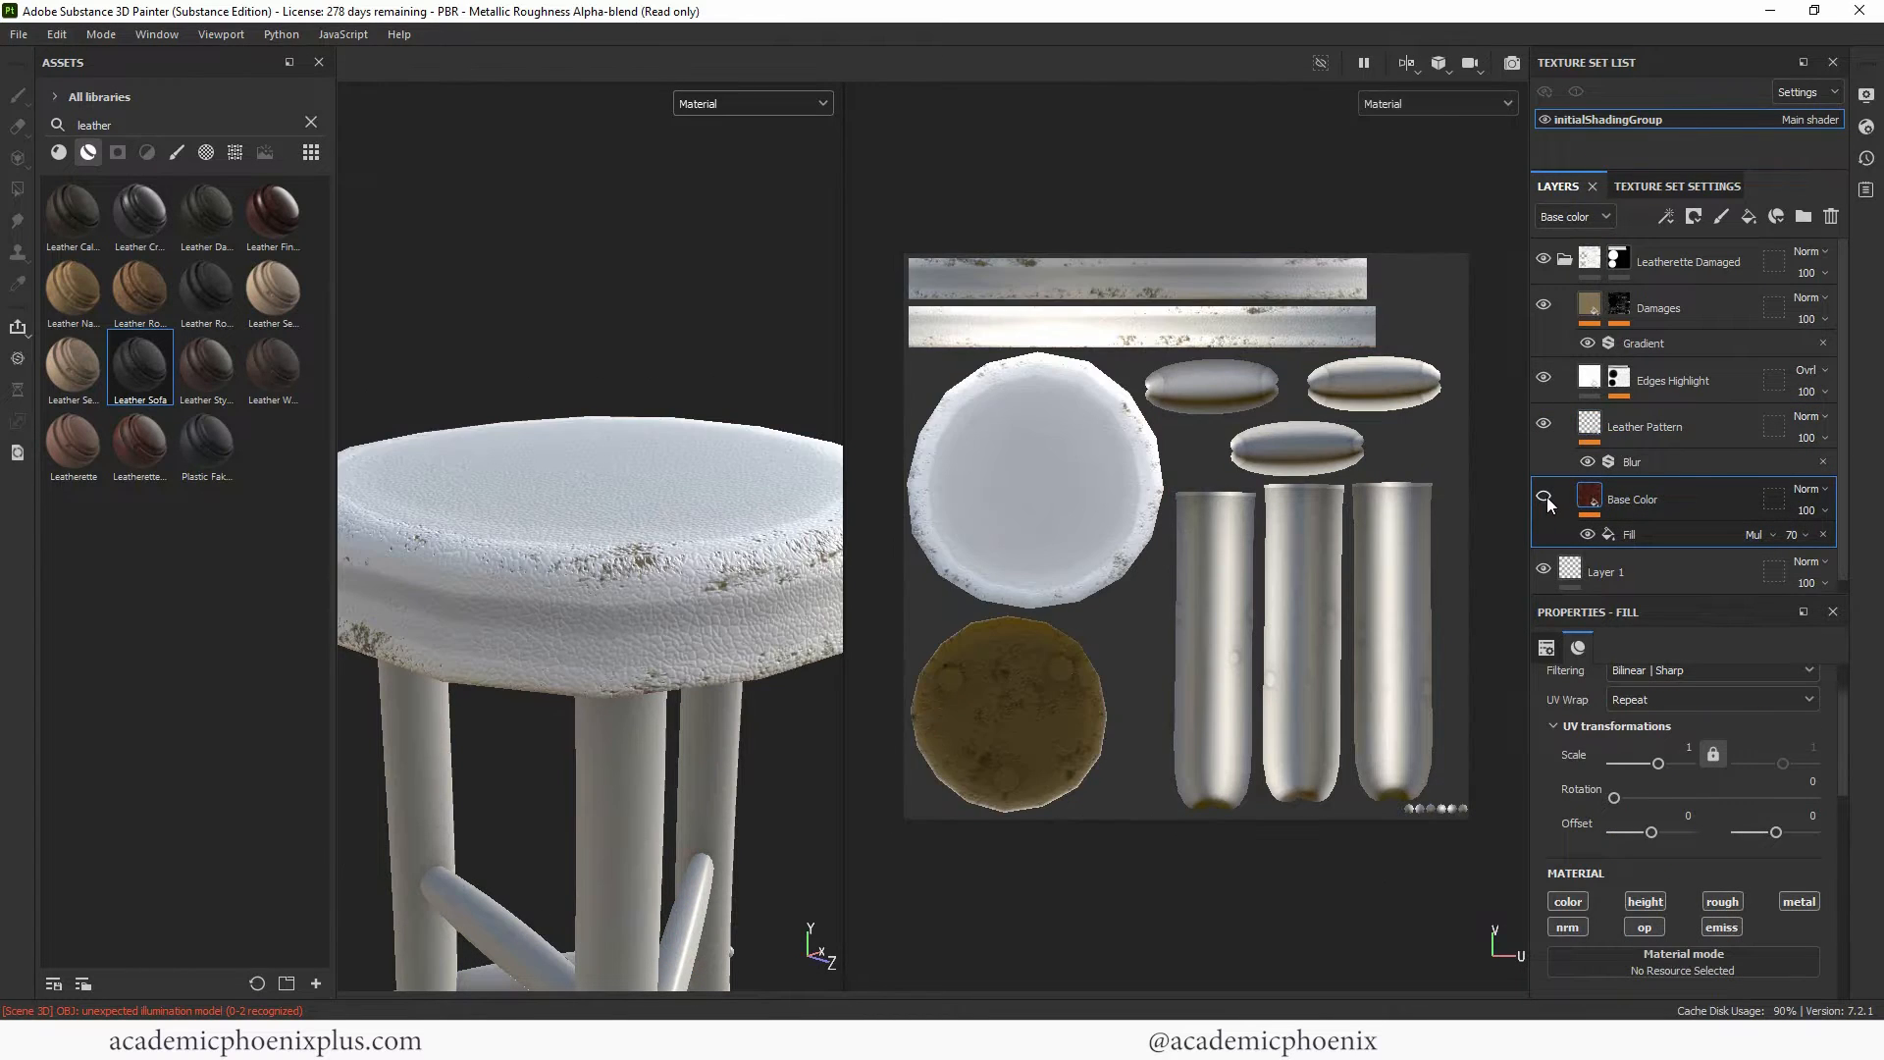
pyautogui.click(1549, 497)
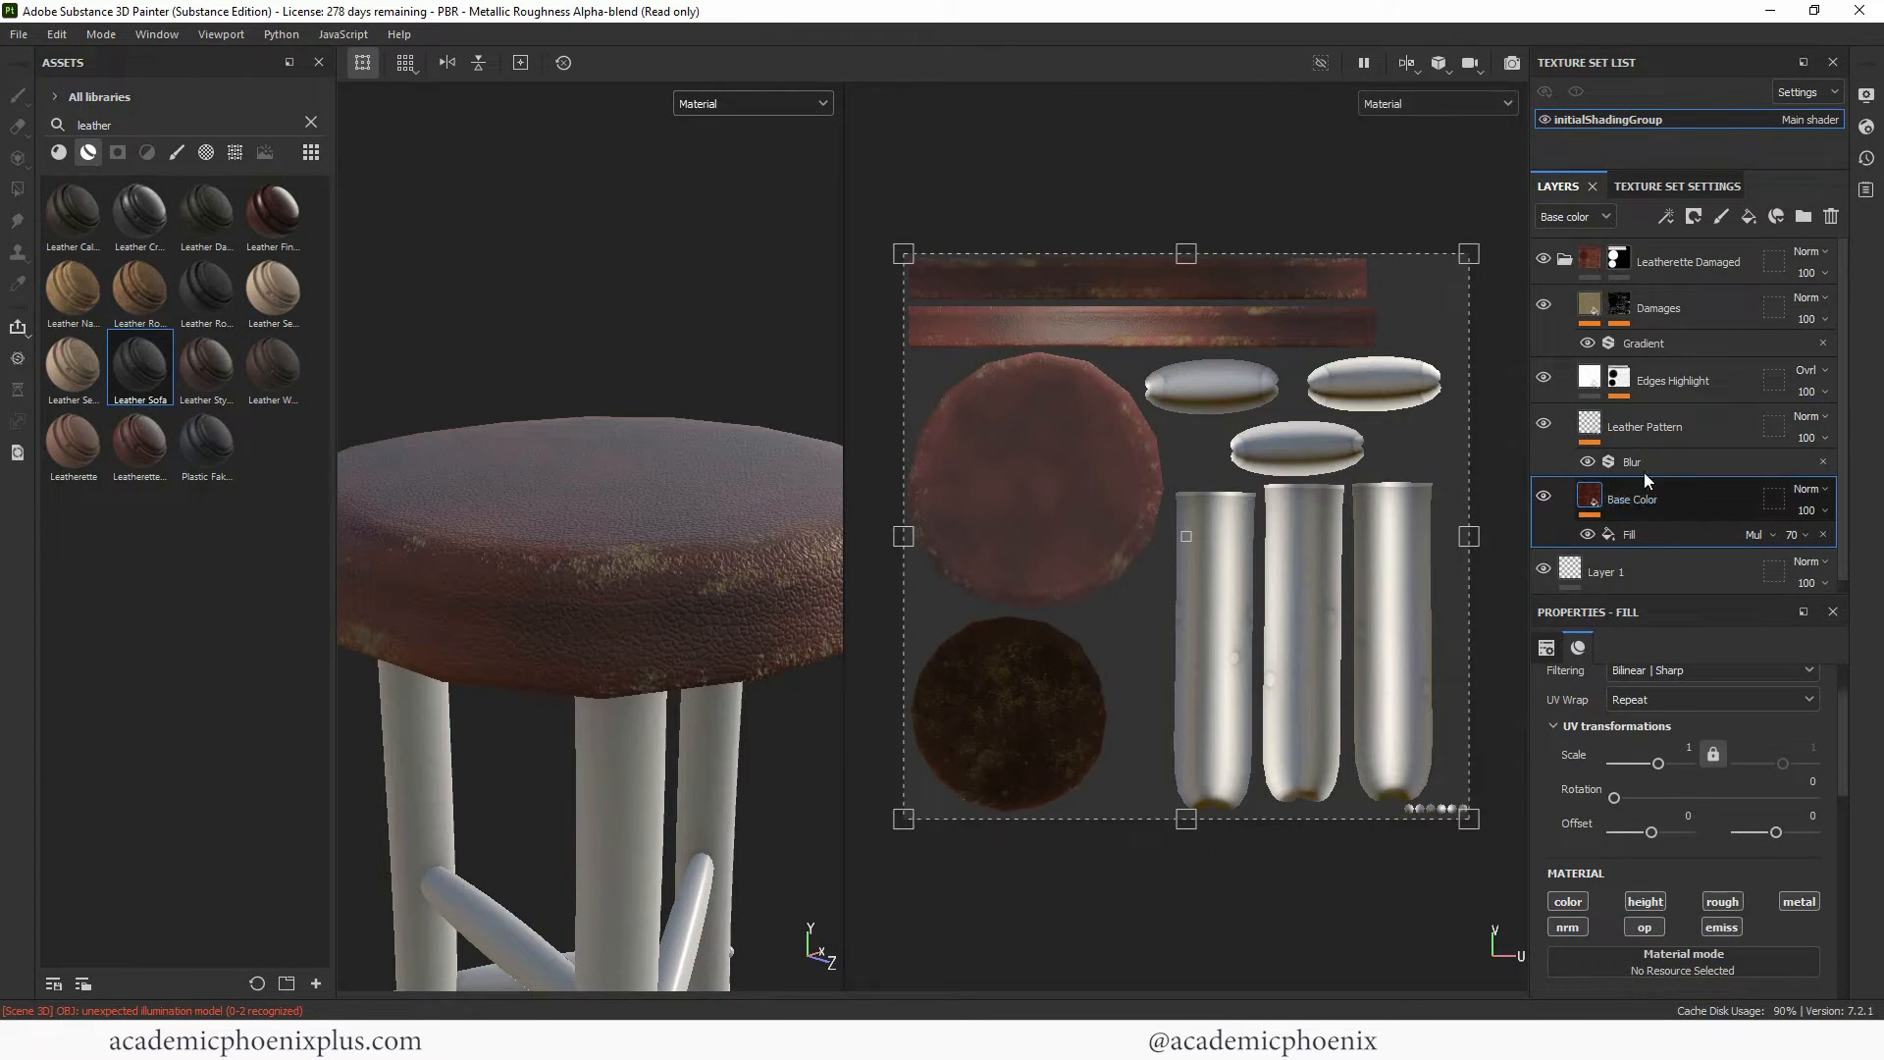
pyautogui.click(1544, 306)
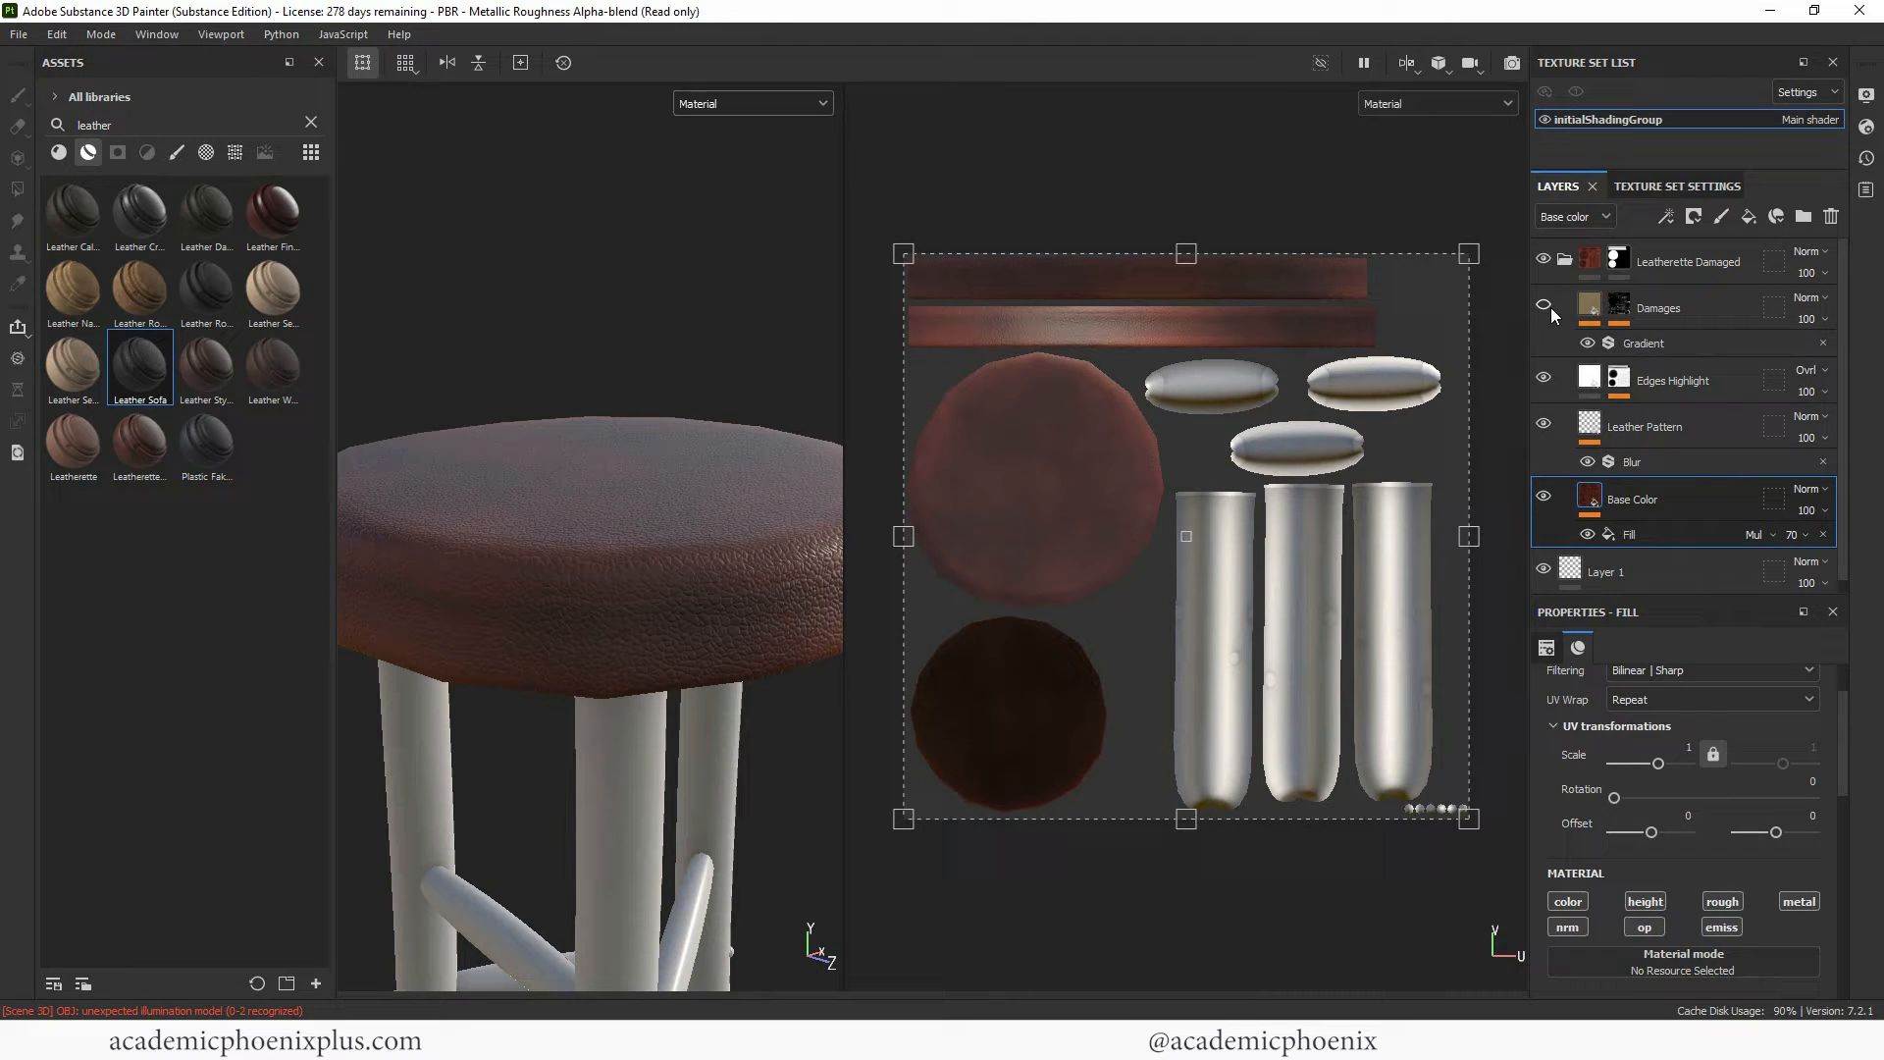
pyautogui.click(1544, 378)
pyautogui.click(1544, 424)
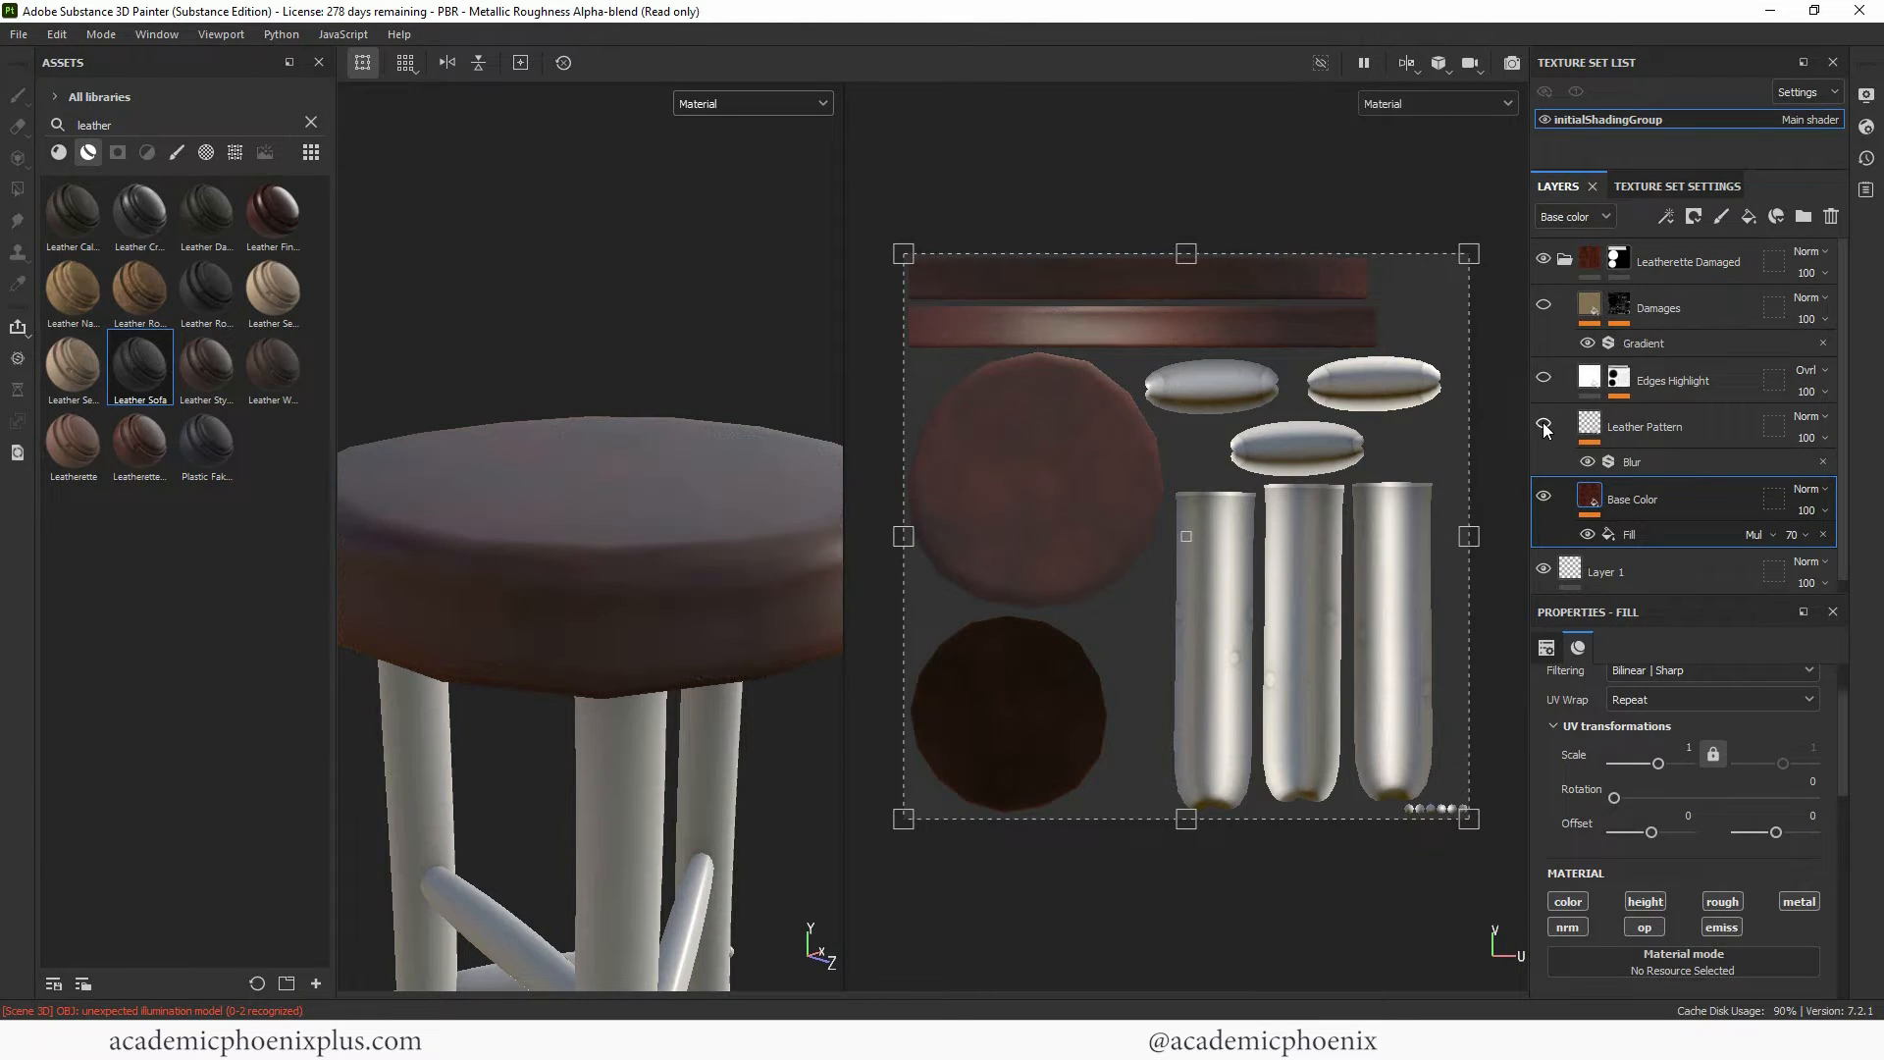
pyautogui.click(1546, 426)
pyautogui.click(1546, 380)
pyautogui.click(1544, 305)
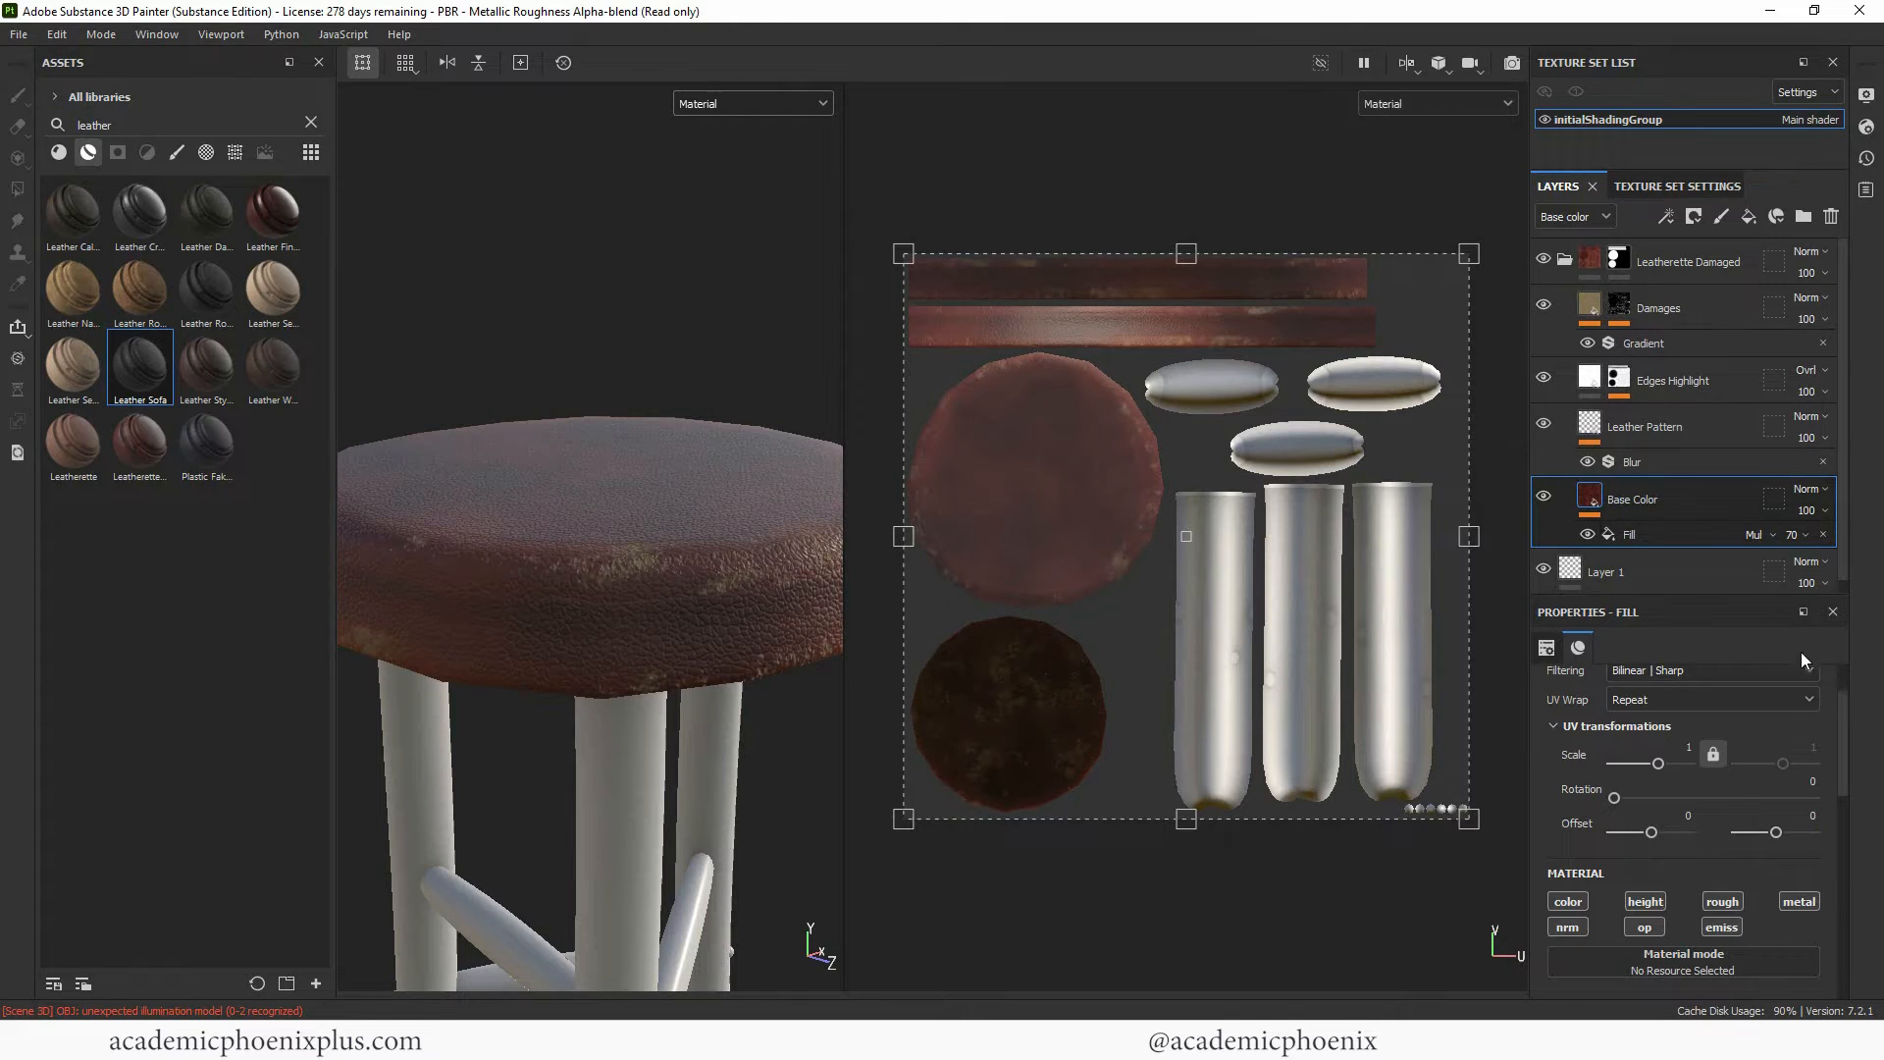
# Raise the roughness of the Base Color layer to about 0.61 for a less shiny leather.
pyautogui.scroll(-5, 1835, 814)
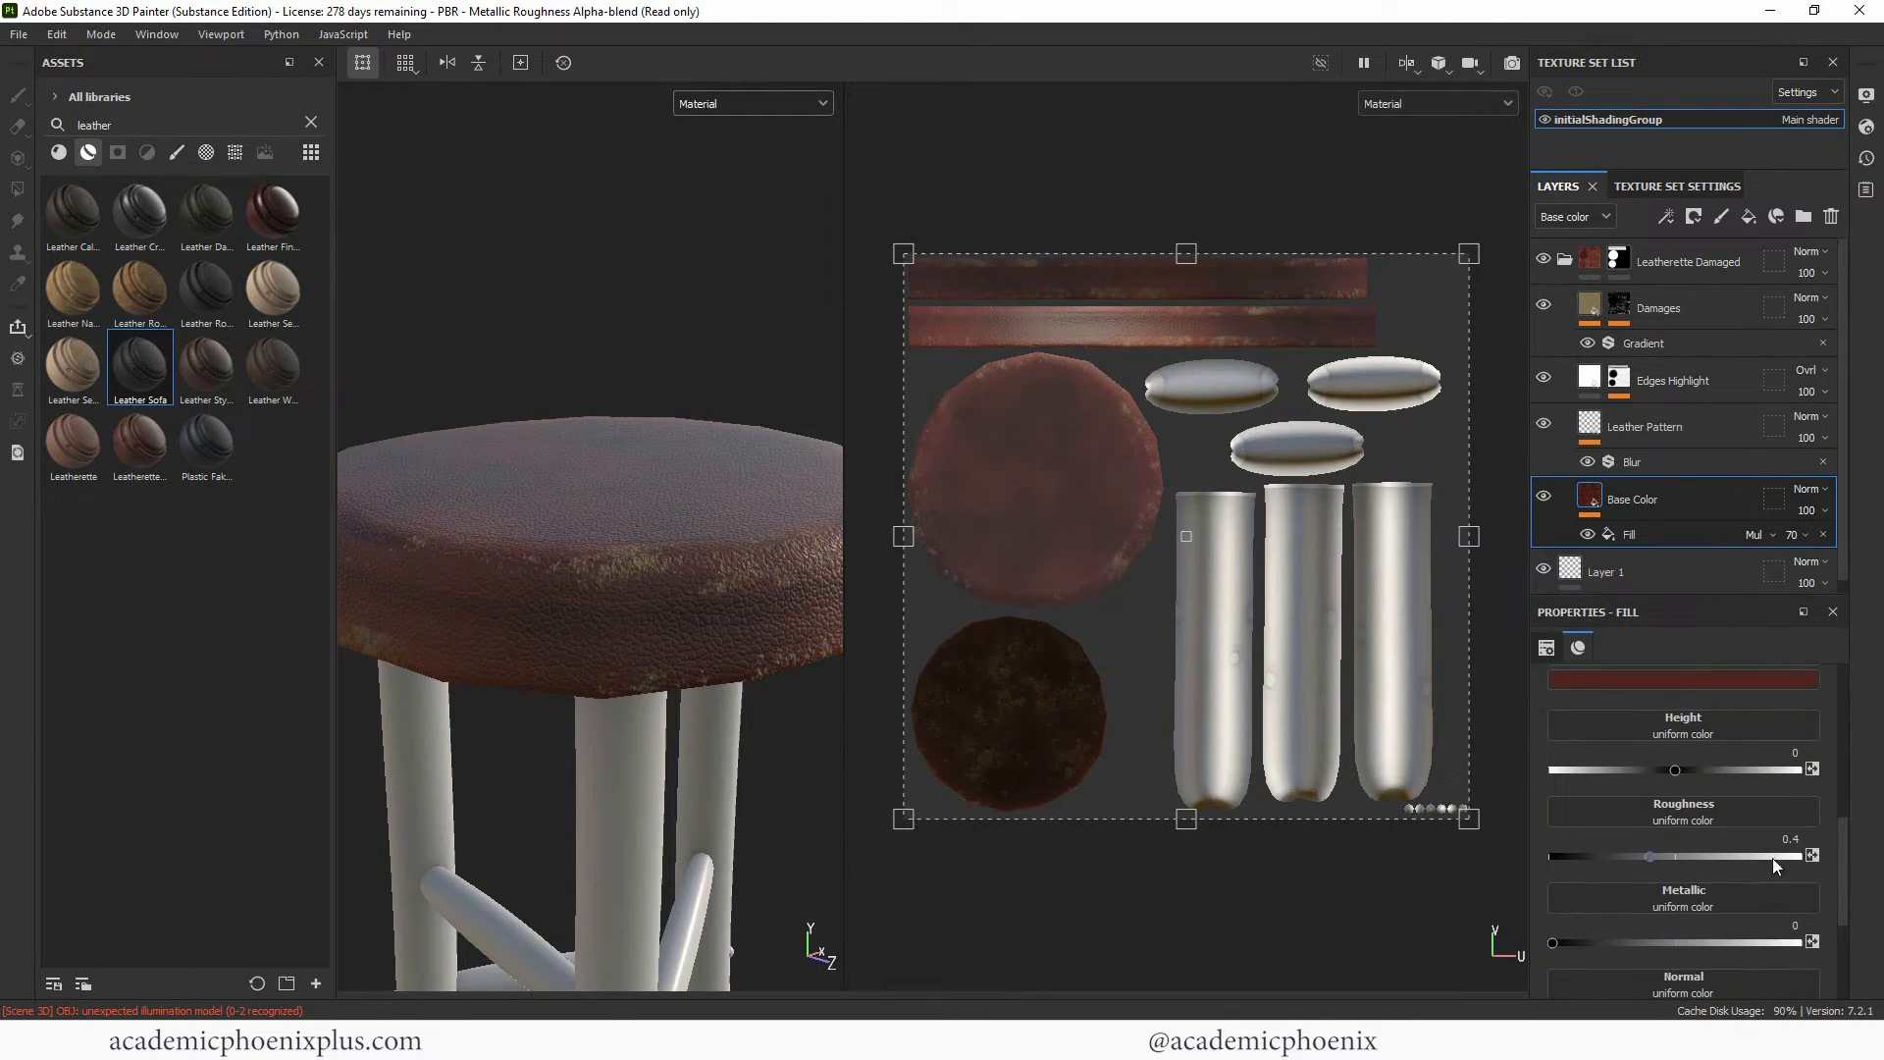
pyautogui.moveTo(1649, 858)
pyautogui.mouseDown()
pyautogui.moveTo(1599, 860)
pyautogui.moveTo(1757, 854)
pyautogui.moveTo(1704, 856)
pyautogui.mouseUp()
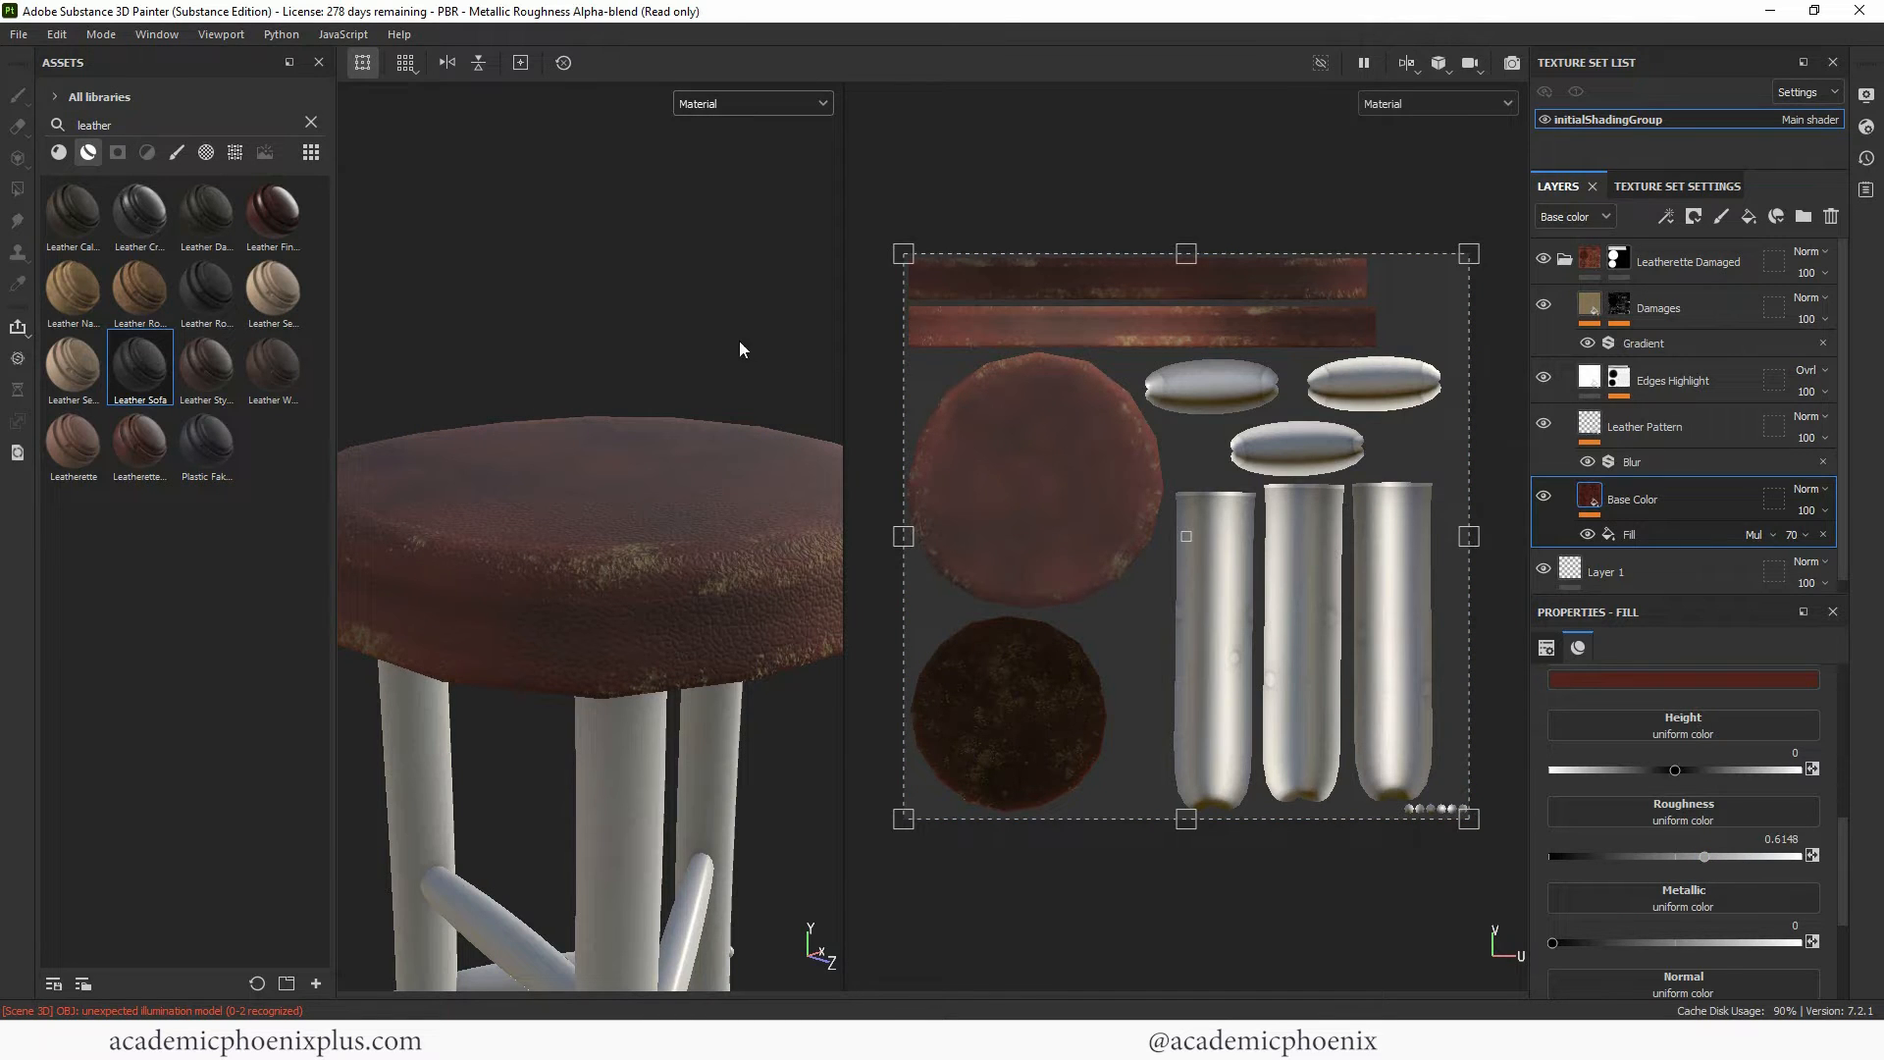
pyautogui.keyDown('alt'); pyautogui.moveTo(743, 350); pyautogui.dragTo(631, 513); pyautogui.keyUp('alt')
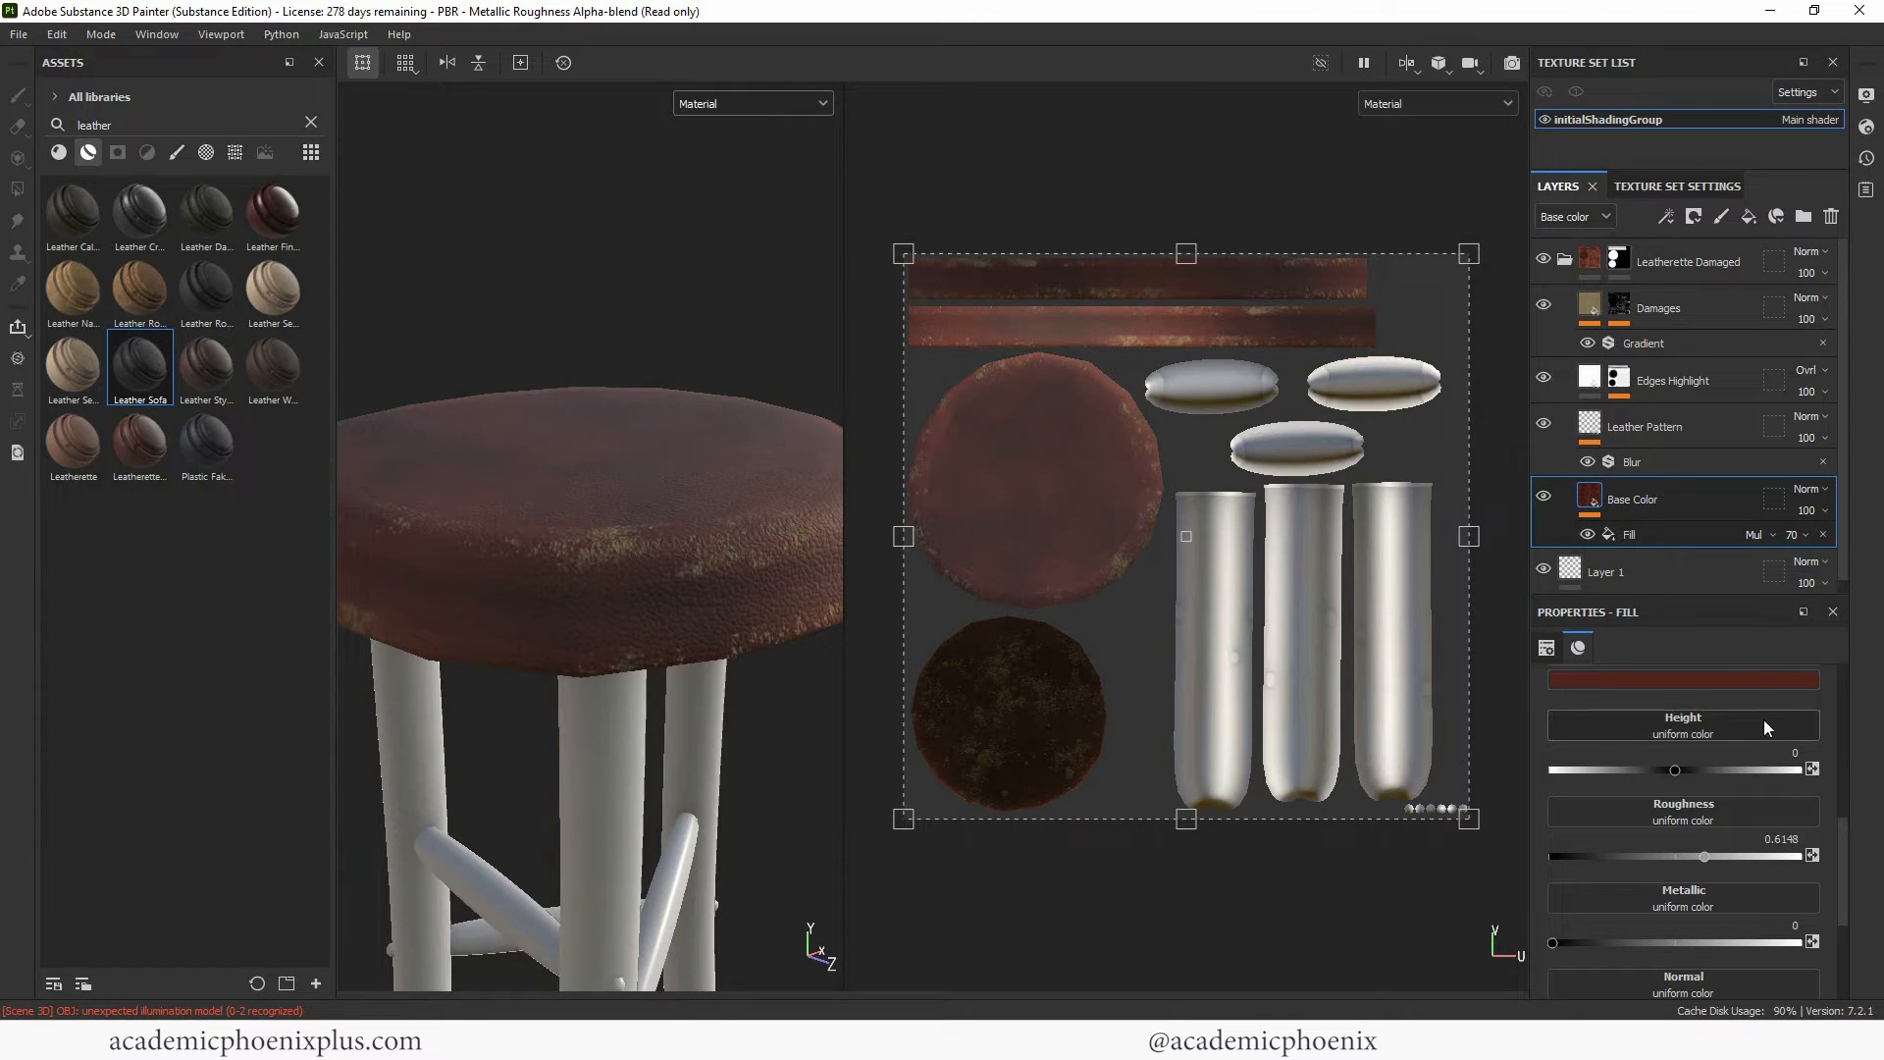
# Add a fill layer directly above Base Color and leave only its roughness channel enabled.
pyautogui.click(1748, 218)
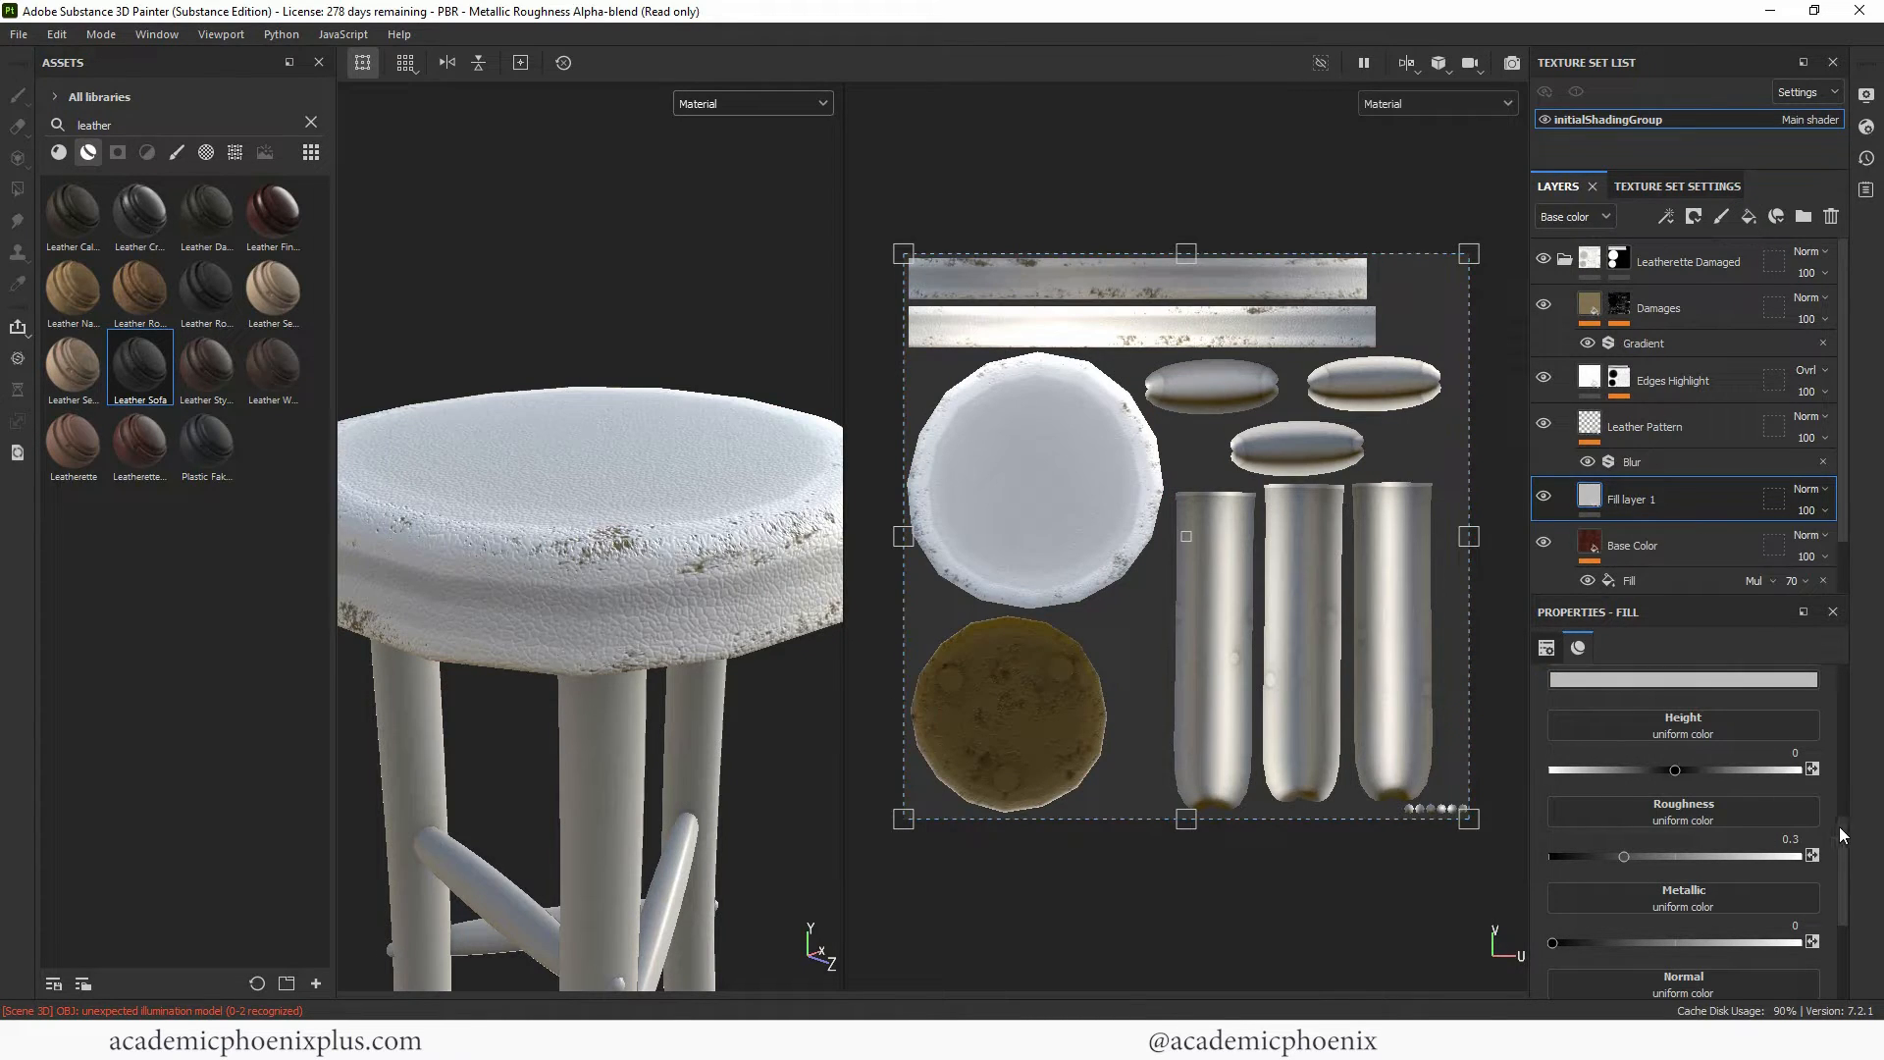
pyautogui.moveTo(1842, 832); pyautogui.dragTo(1862, 774)
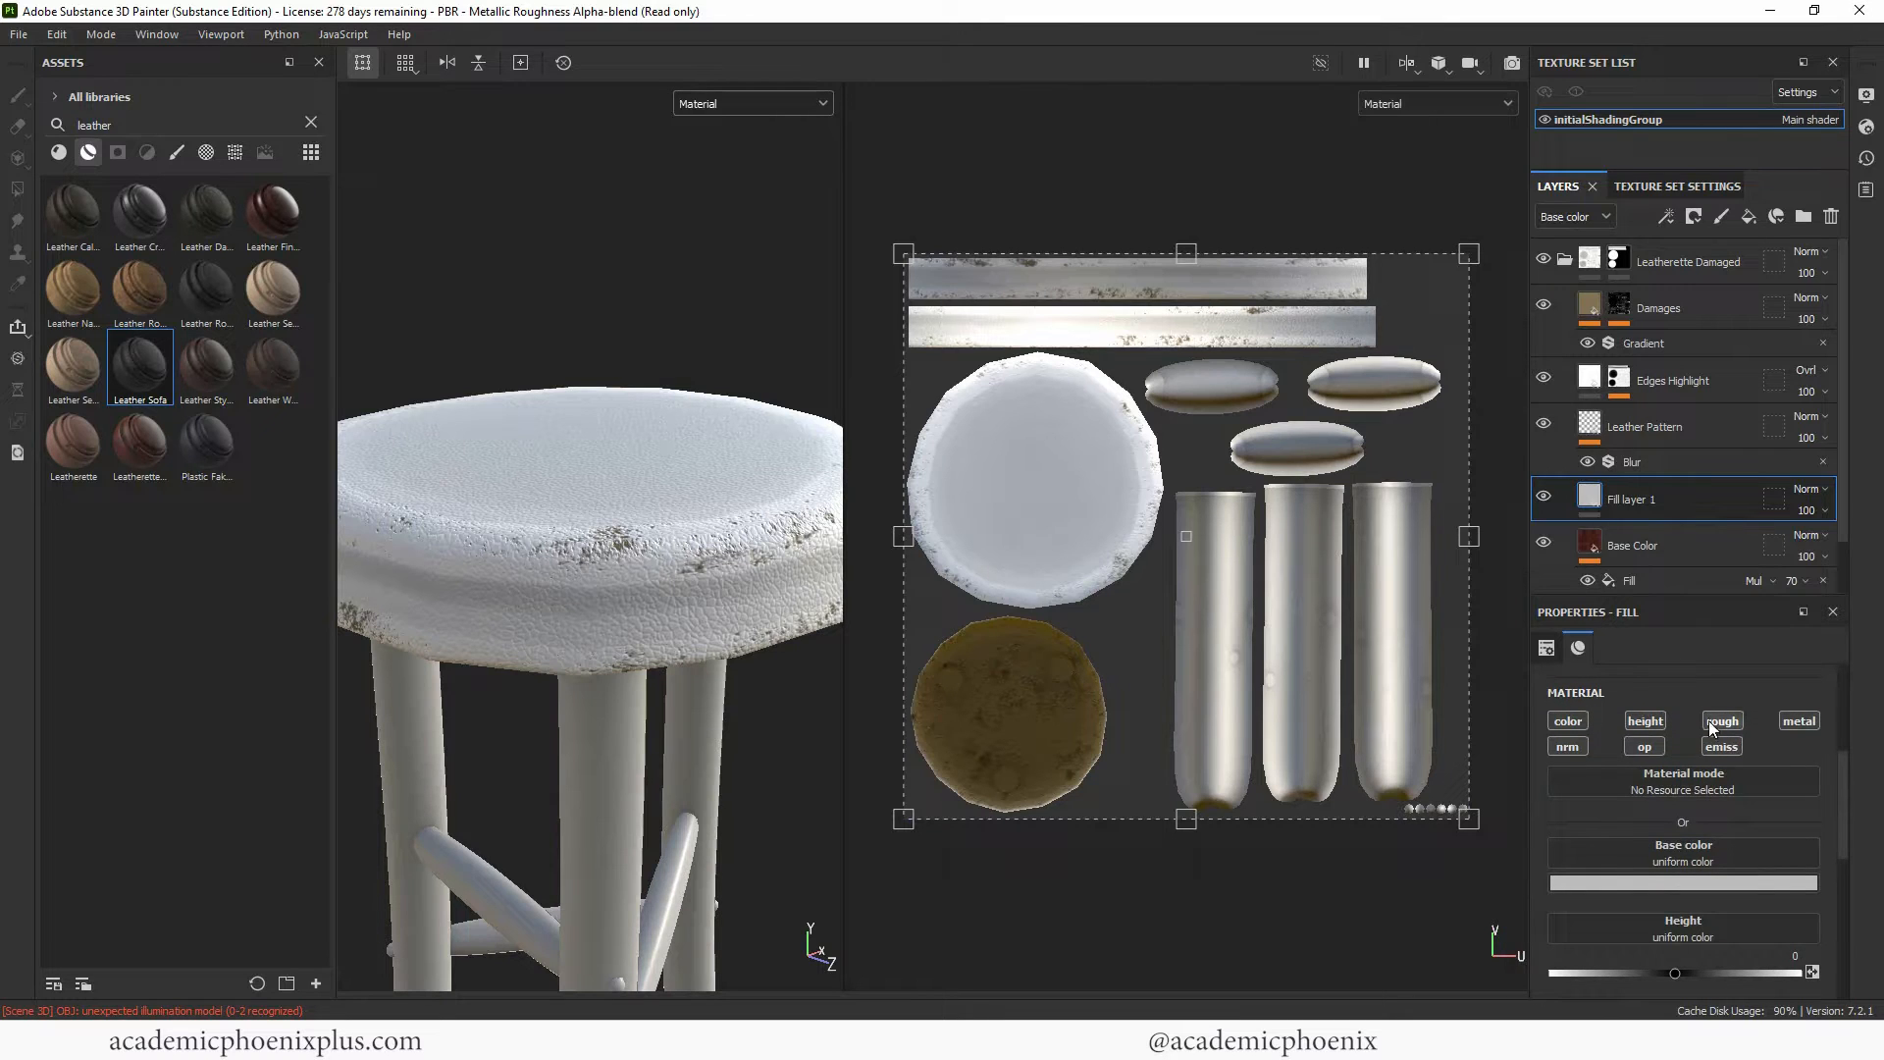
pyautogui.click(1569, 721)
pyautogui.click(1646, 721)
pyautogui.click(1805, 721)
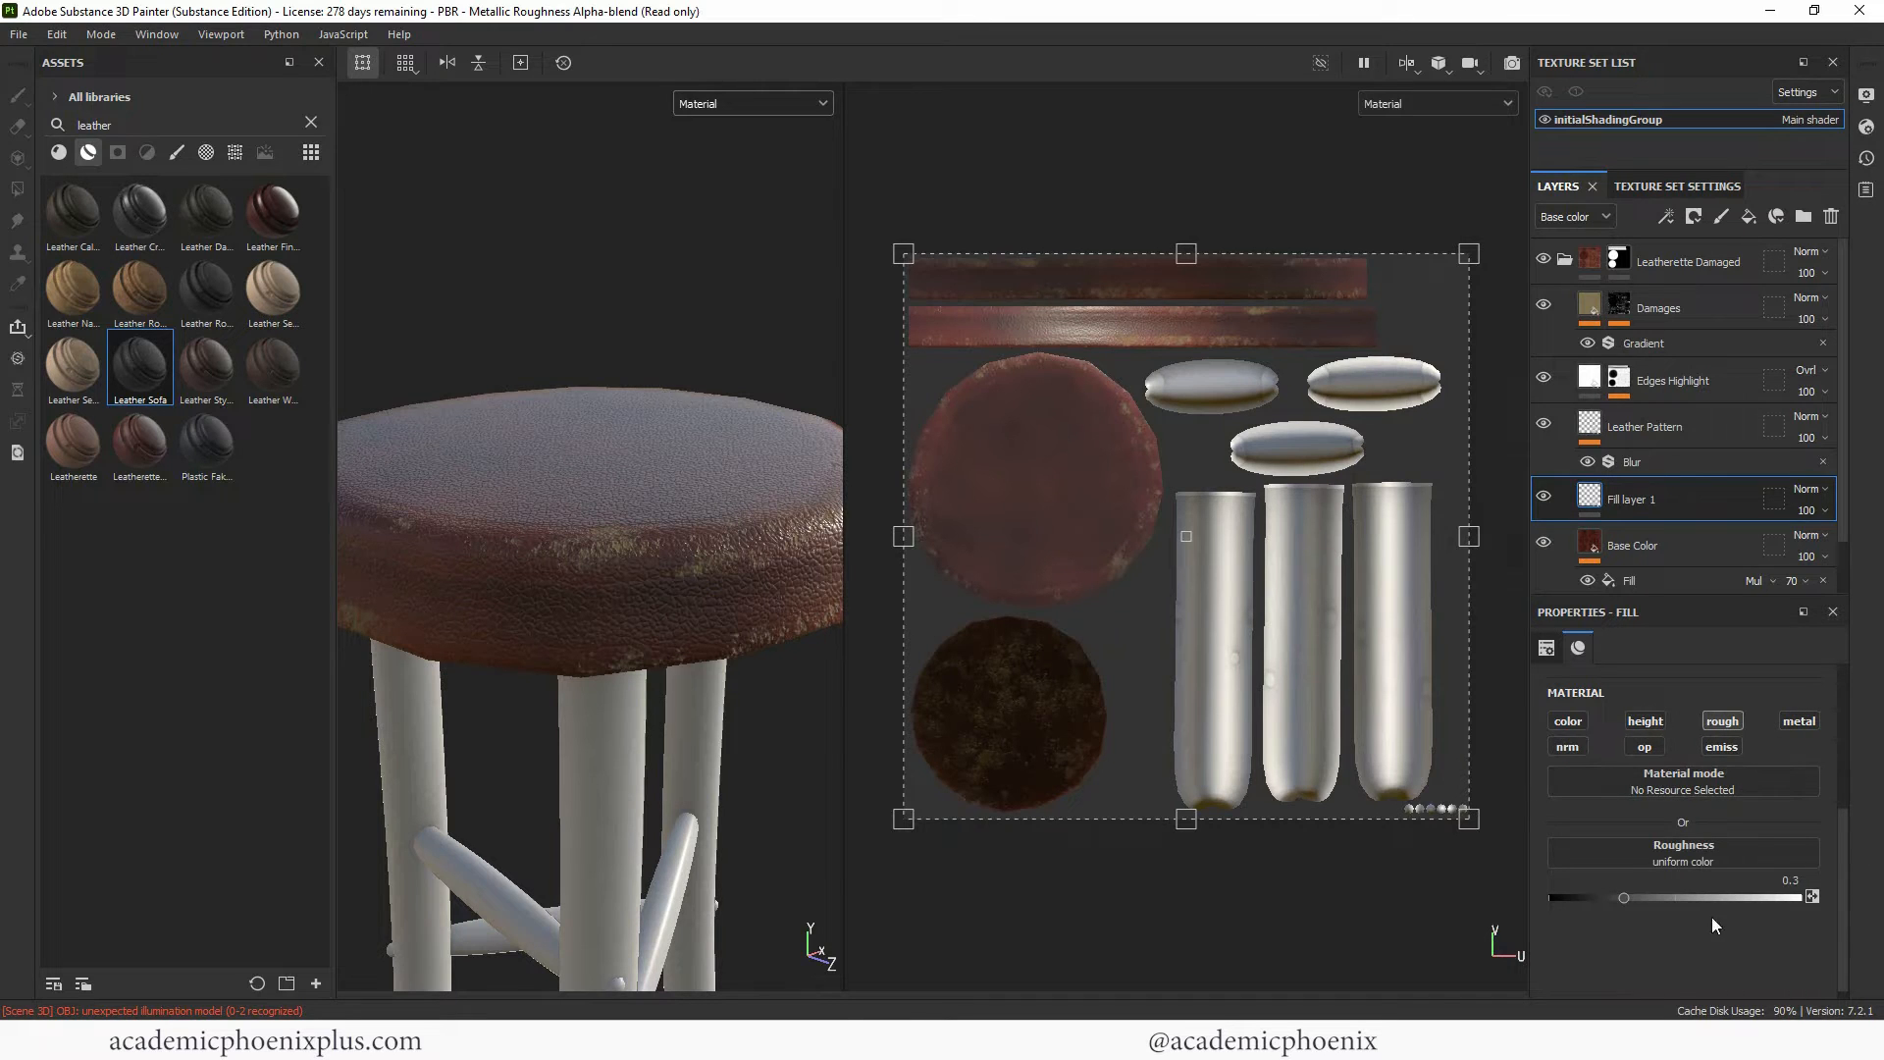
# Try a uniform roughness of about 0.58 on the new fill layer, and assign the 3D Simplex Noise texture to its roughness instead.
pyautogui.moveTo(1684, 896)
pyautogui.mouseDown()
pyautogui.moveTo(1578, 893)
pyautogui.moveTo(1696, 893)
pyautogui.mouseUp()
pyautogui.click(1713, 851)
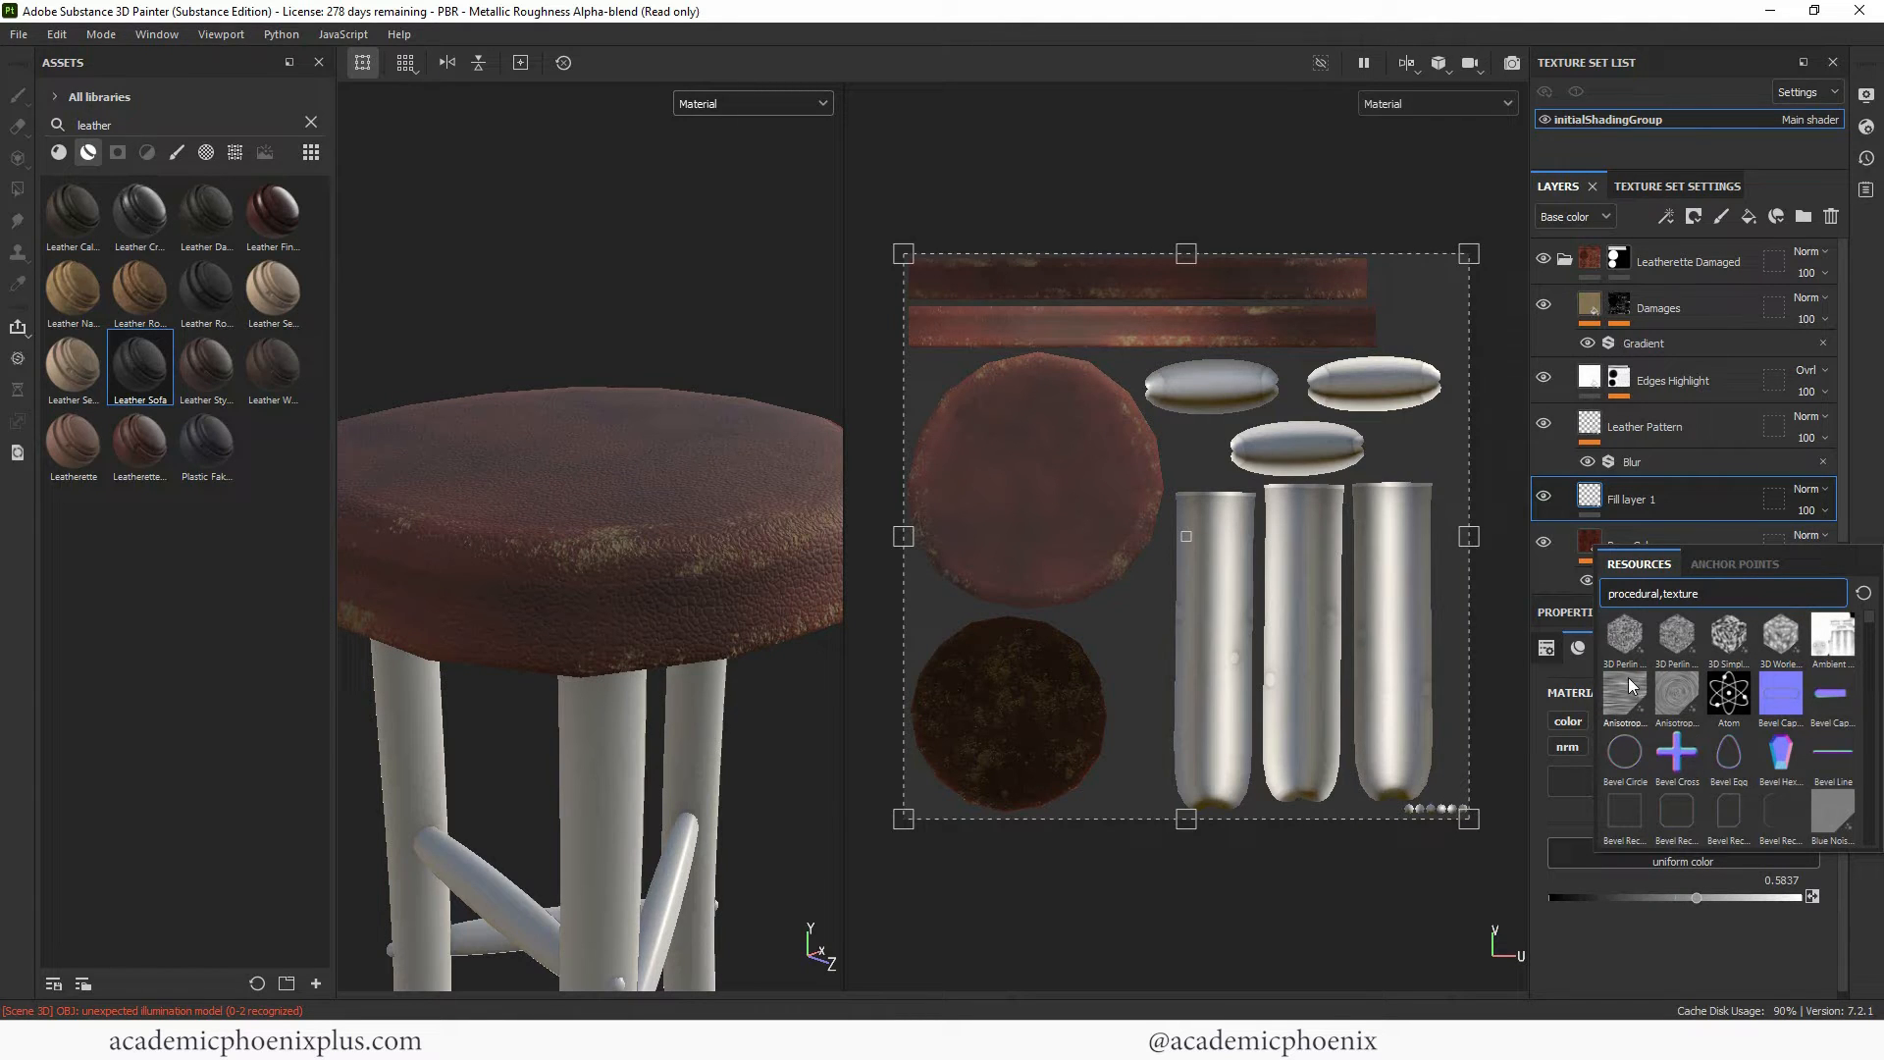
pyautogui.click(1734, 643)
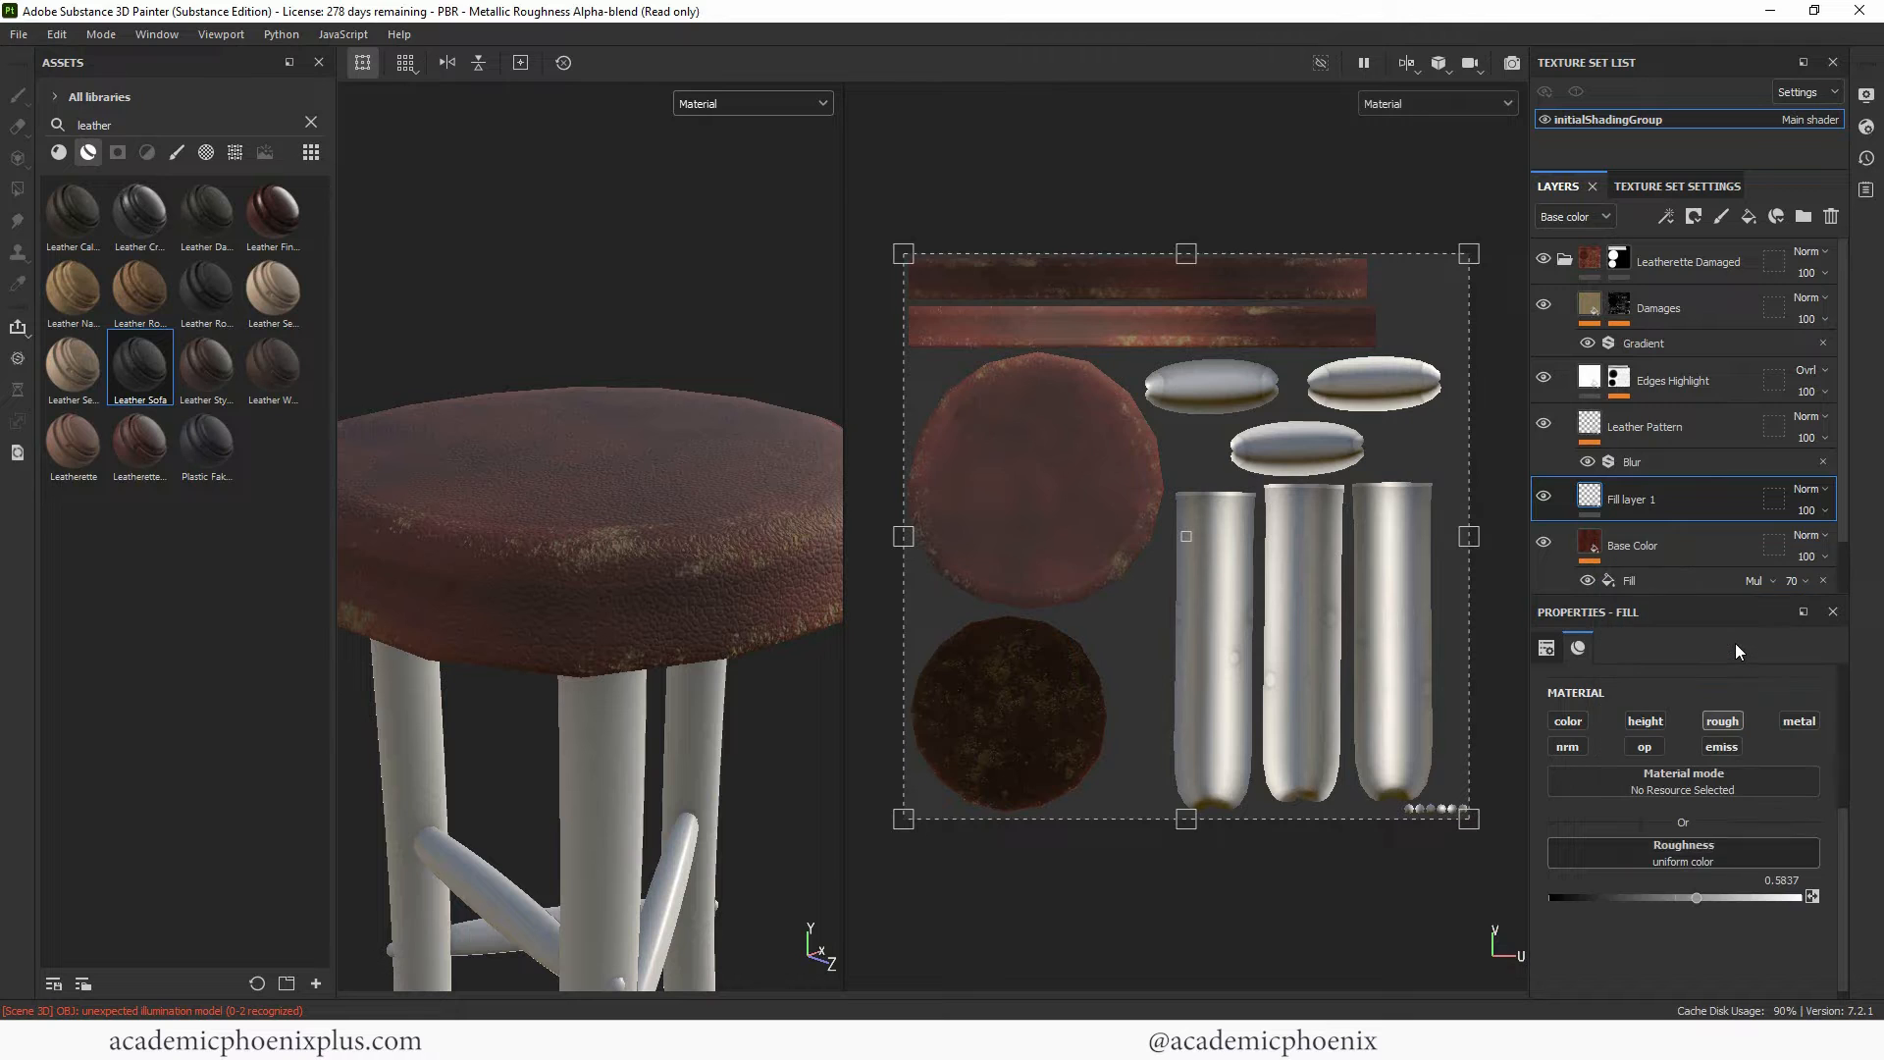
pyautogui.moveTo(659, 450)
pyautogui.keyDown('alt'); pyautogui.mouseDown()
pyautogui.moveTo(678, 472)
pyautogui.moveTo(655, 462)
pyautogui.moveTo(671, 444)
pyautogui.mouseUp(); pyautogui.keyUp('alt')
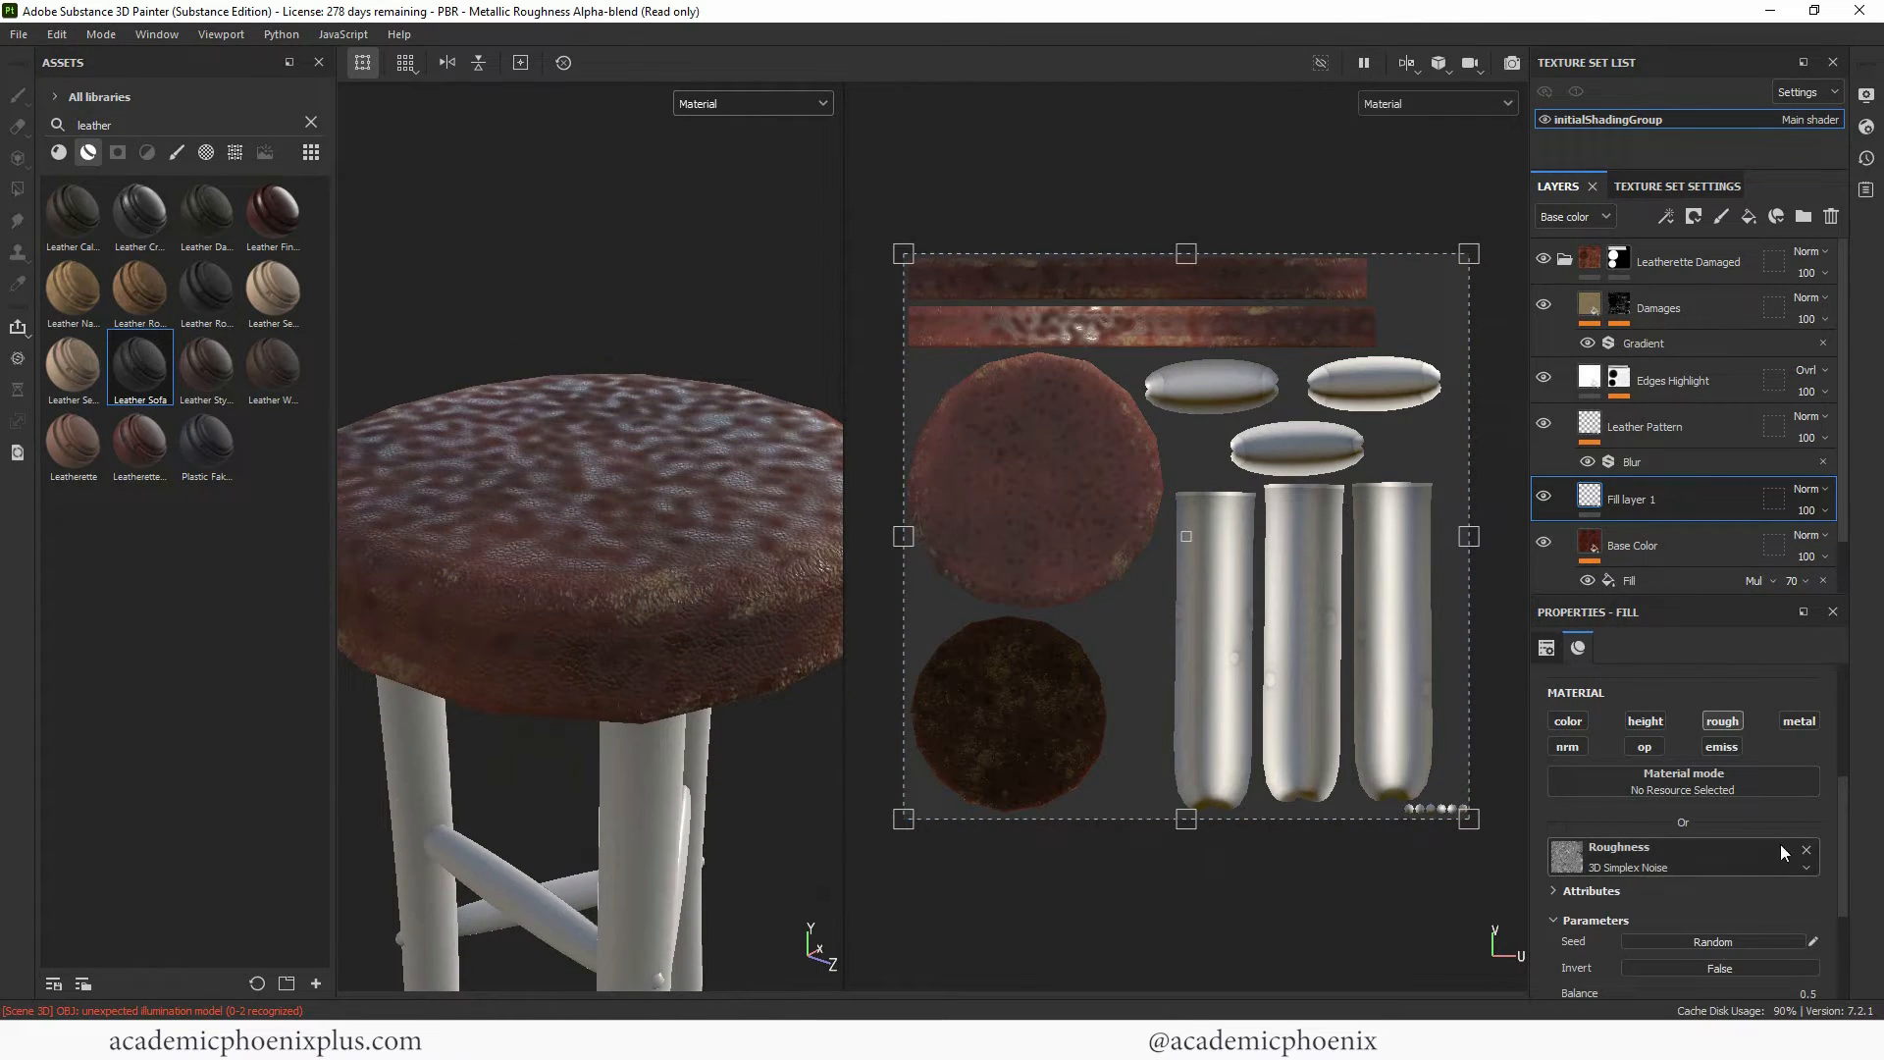
# Adjust the 3D Simplex Noise to a balance of 0.52 and contrast of 0.12, trying the inverted pattern but leaving Invert at False.
pyautogui.moveTo(1842, 834); pyautogui.dragTo(1840, 915)
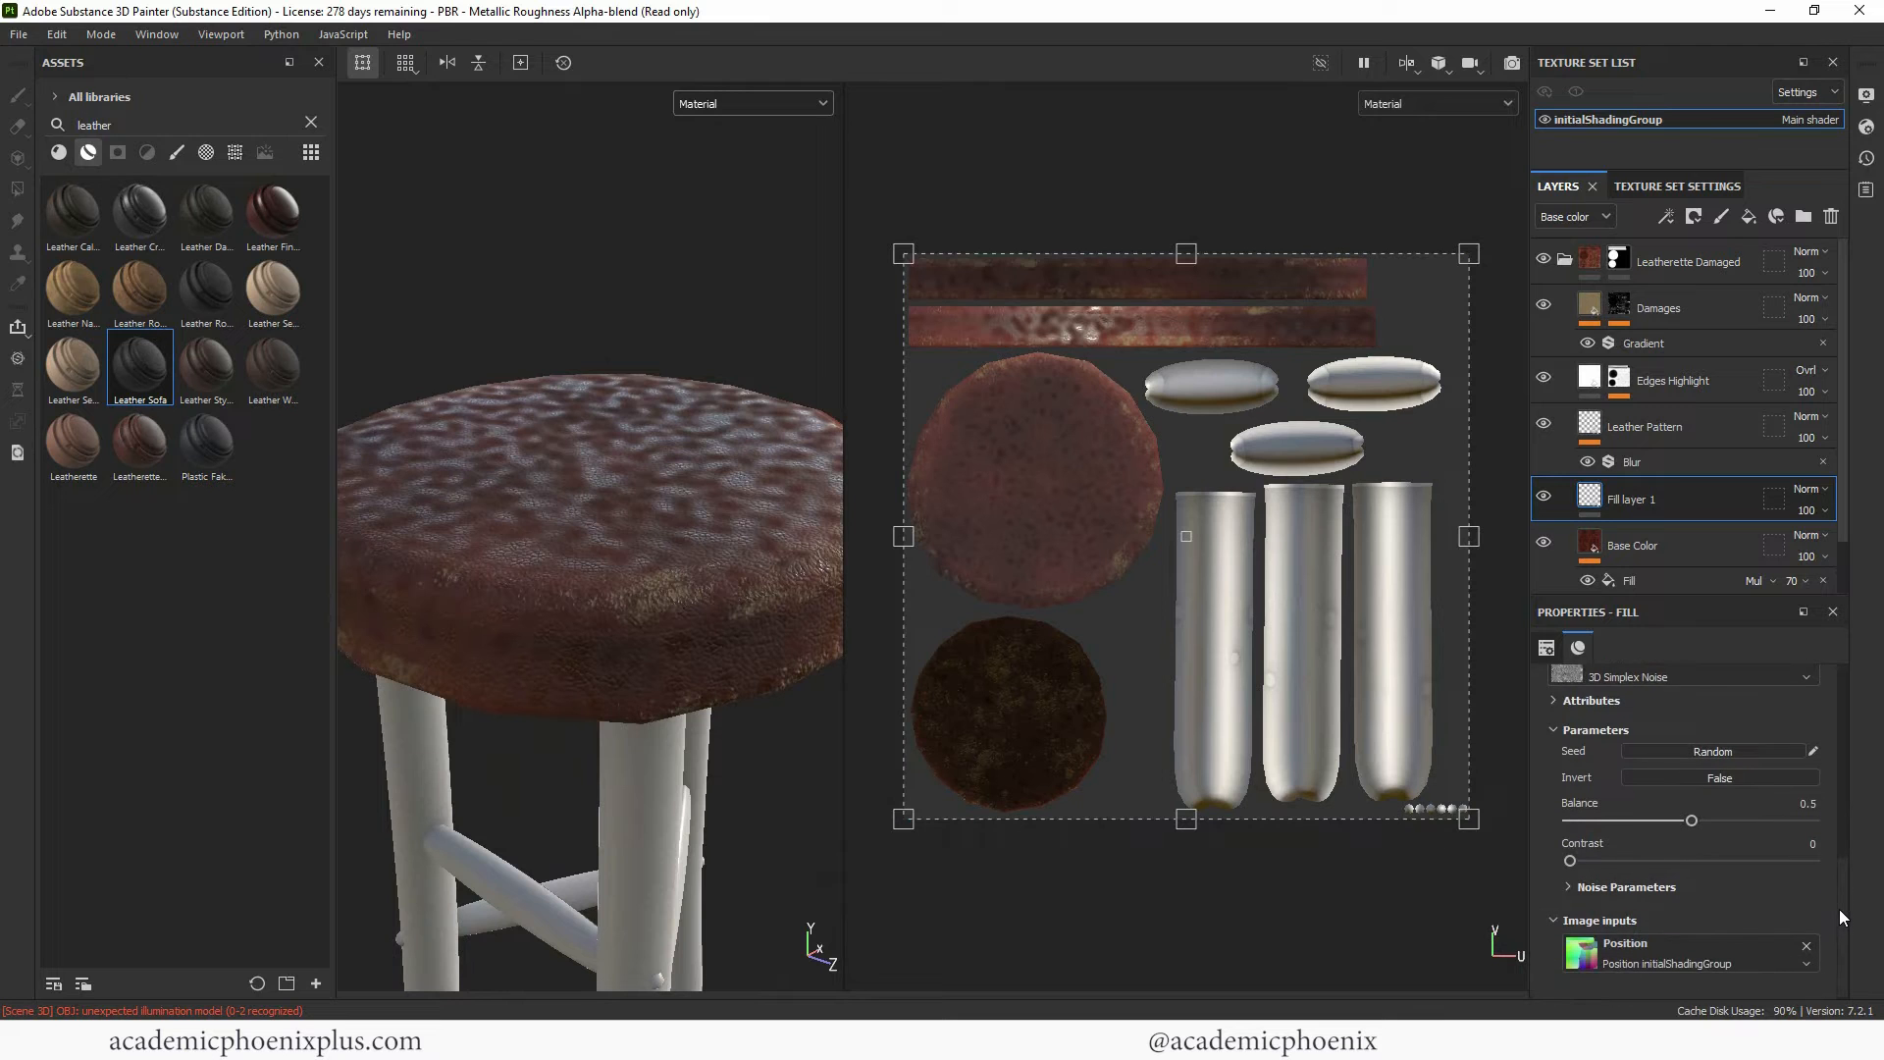
pyautogui.moveTo(1674, 820); pyautogui.dragTo(1737, 819)
pyautogui.moveTo(1572, 860); pyautogui.dragTo(1519, 845)
pyautogui.scroll(1, 1729, 822)
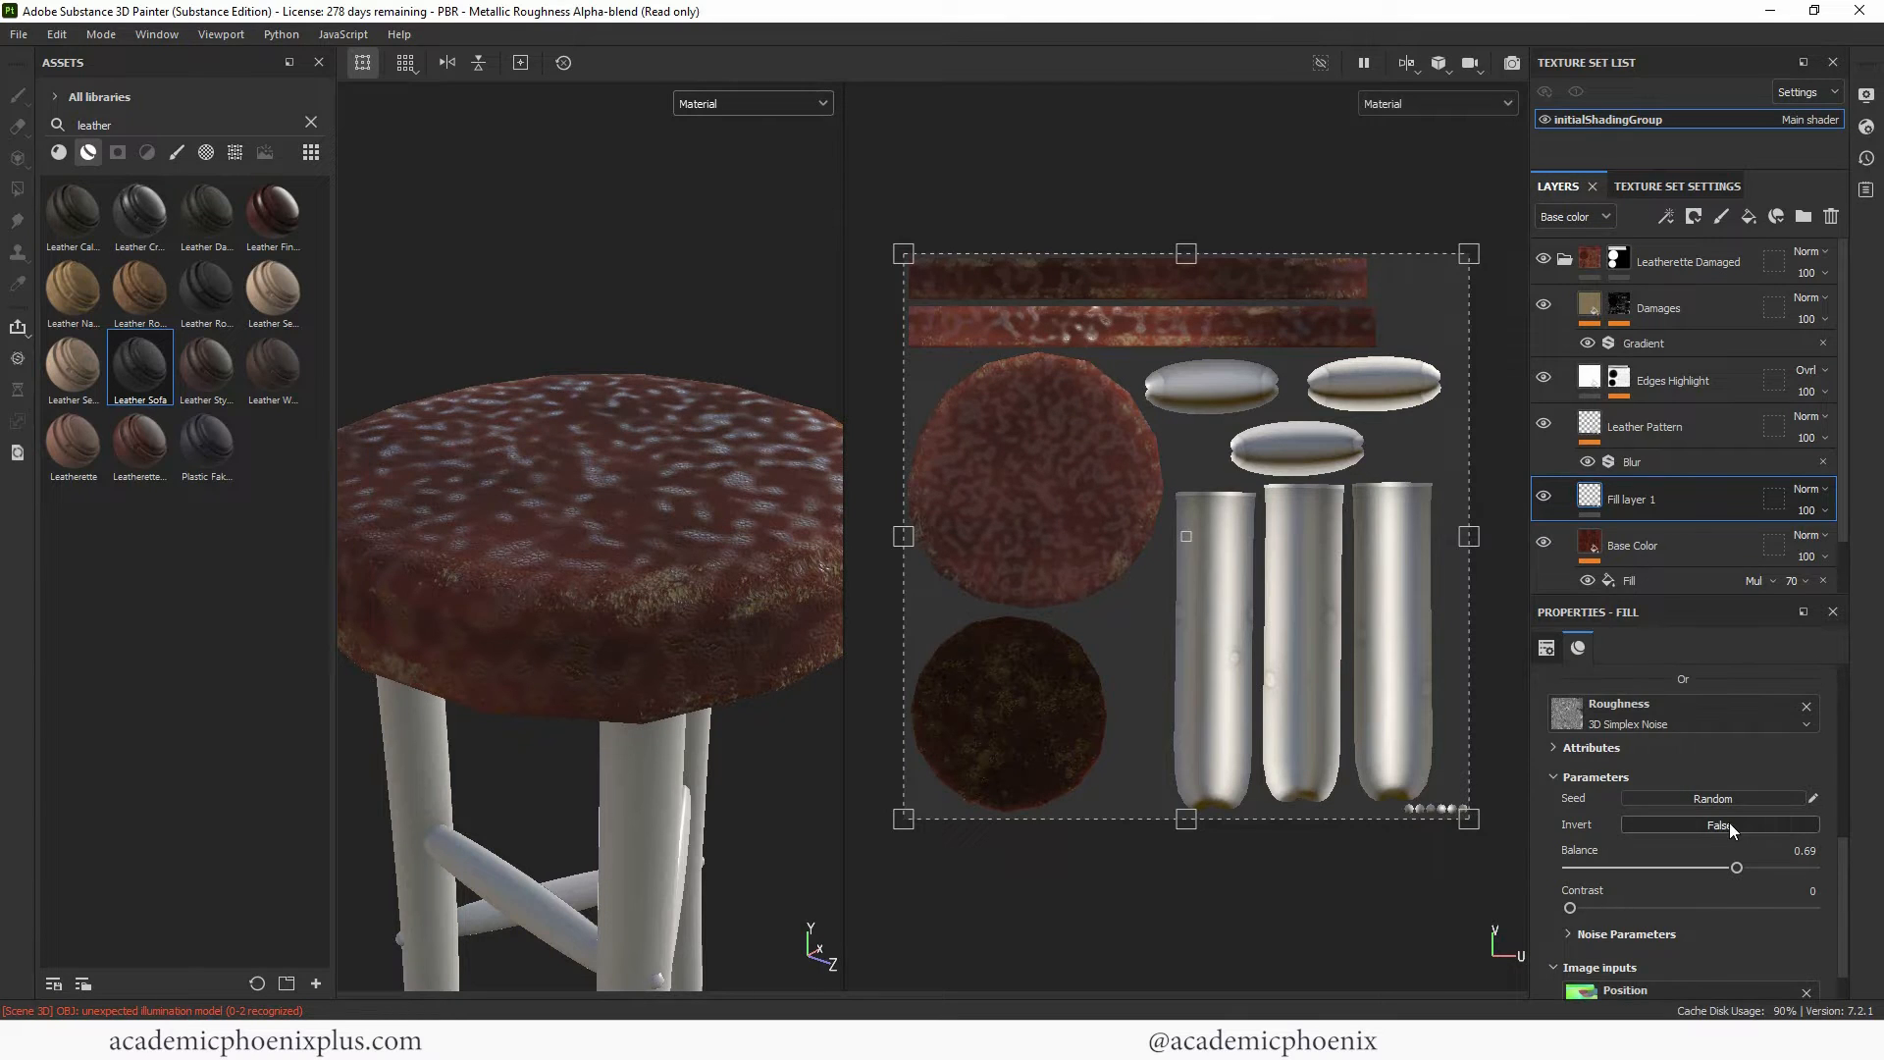
pyautogui.click(1732, 824)
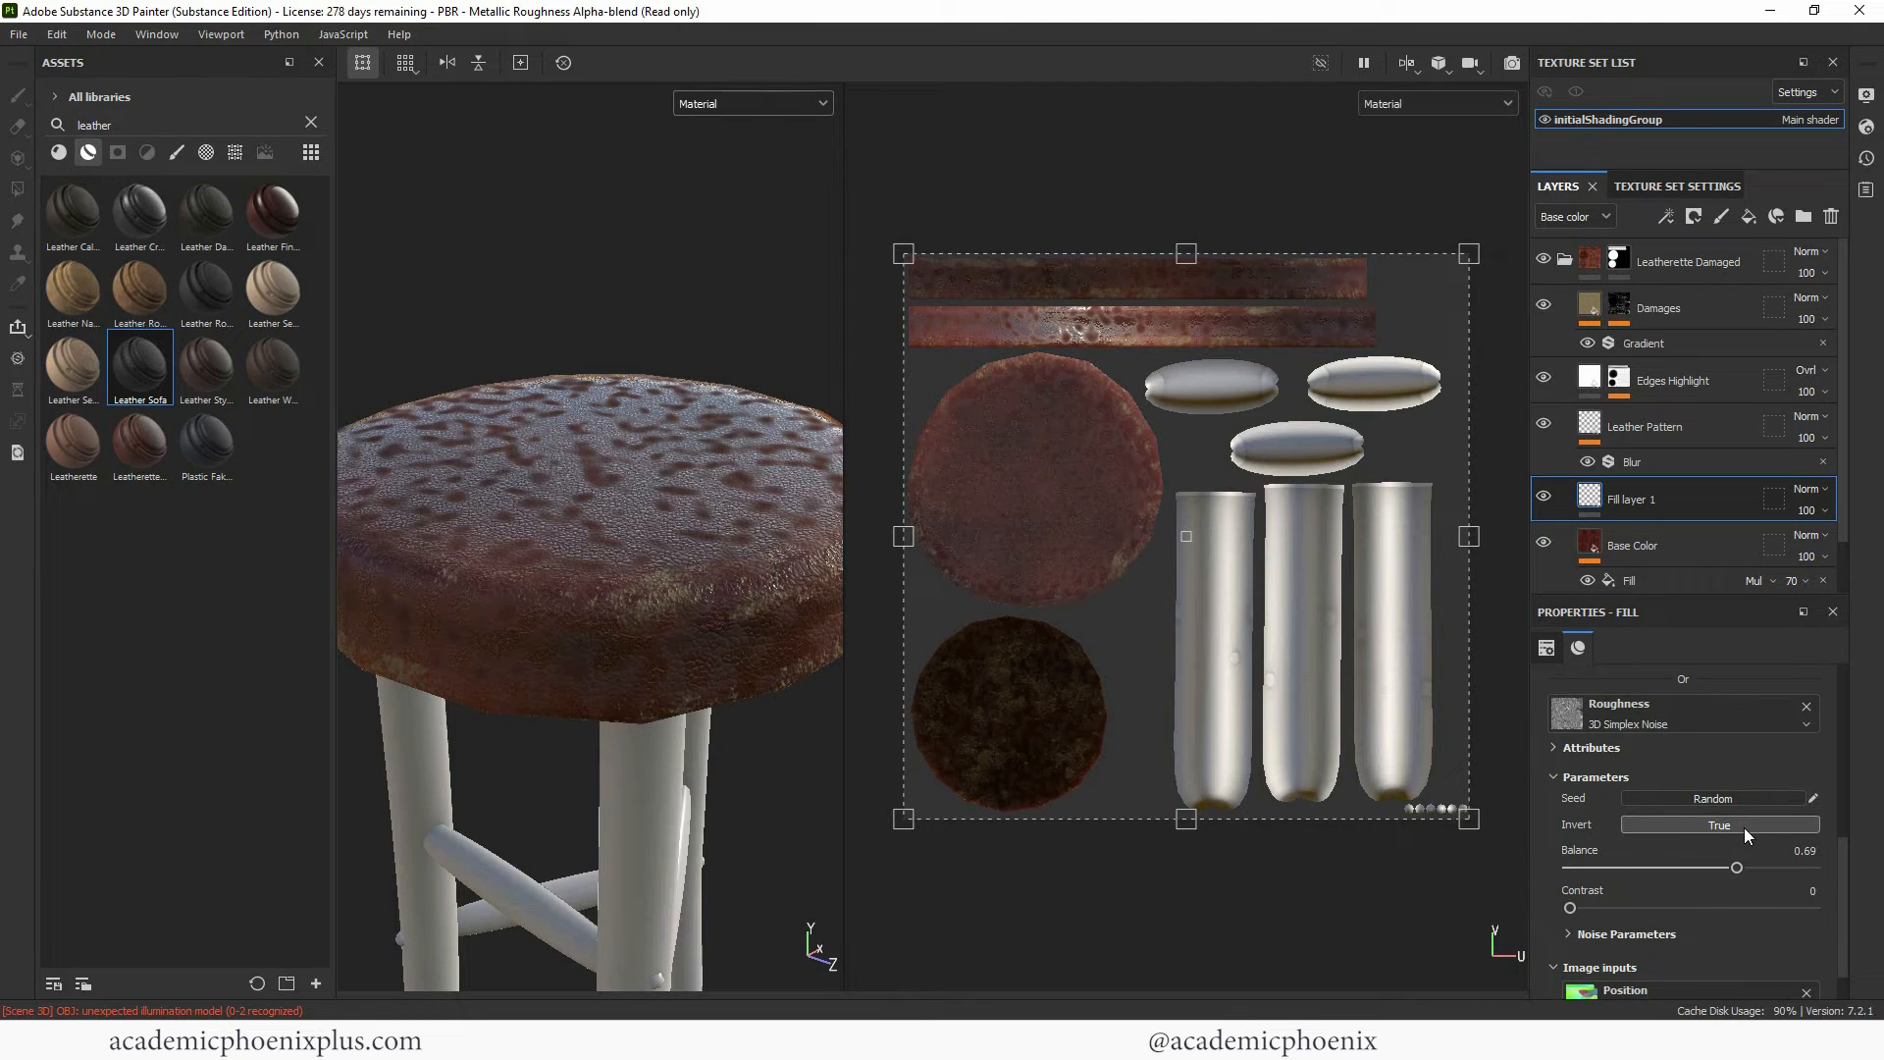
pyautogui.click(1745, 828)
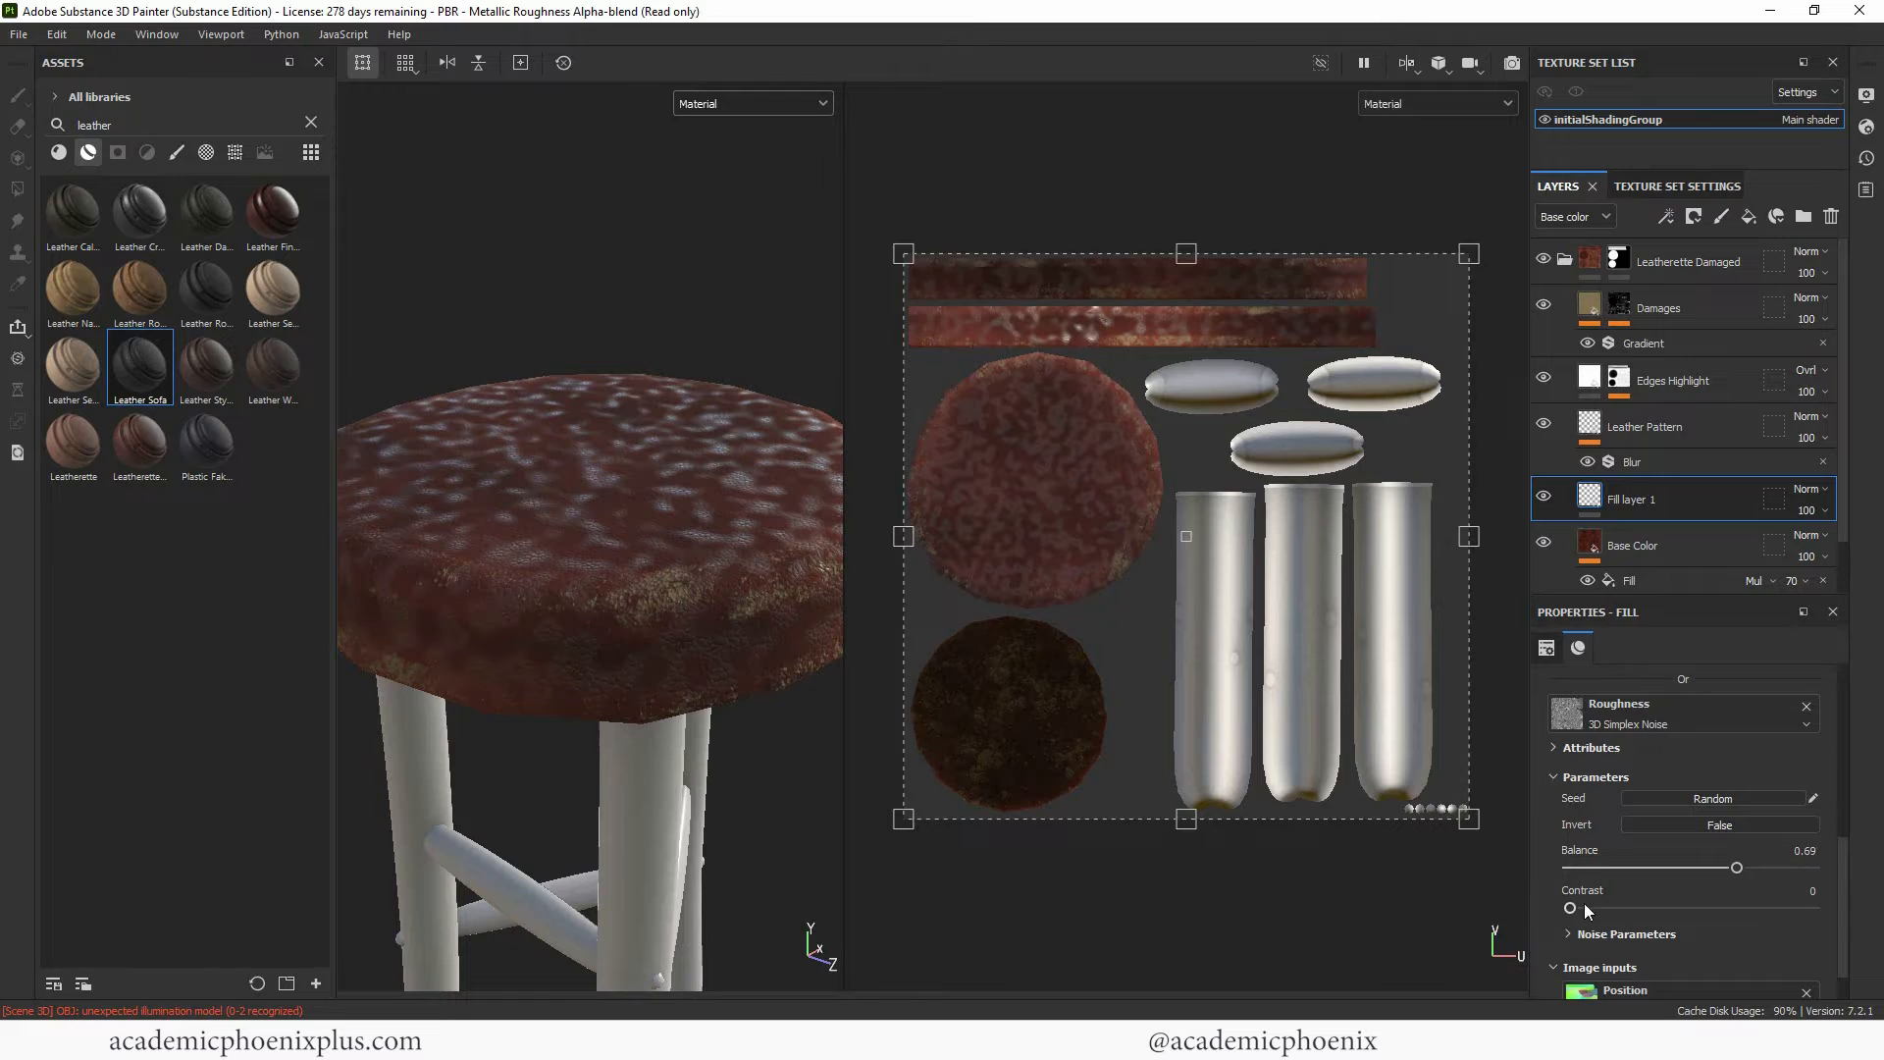
pyautogui.moveTo(1734, 872); pyautogui.dragTo(1608, 905)
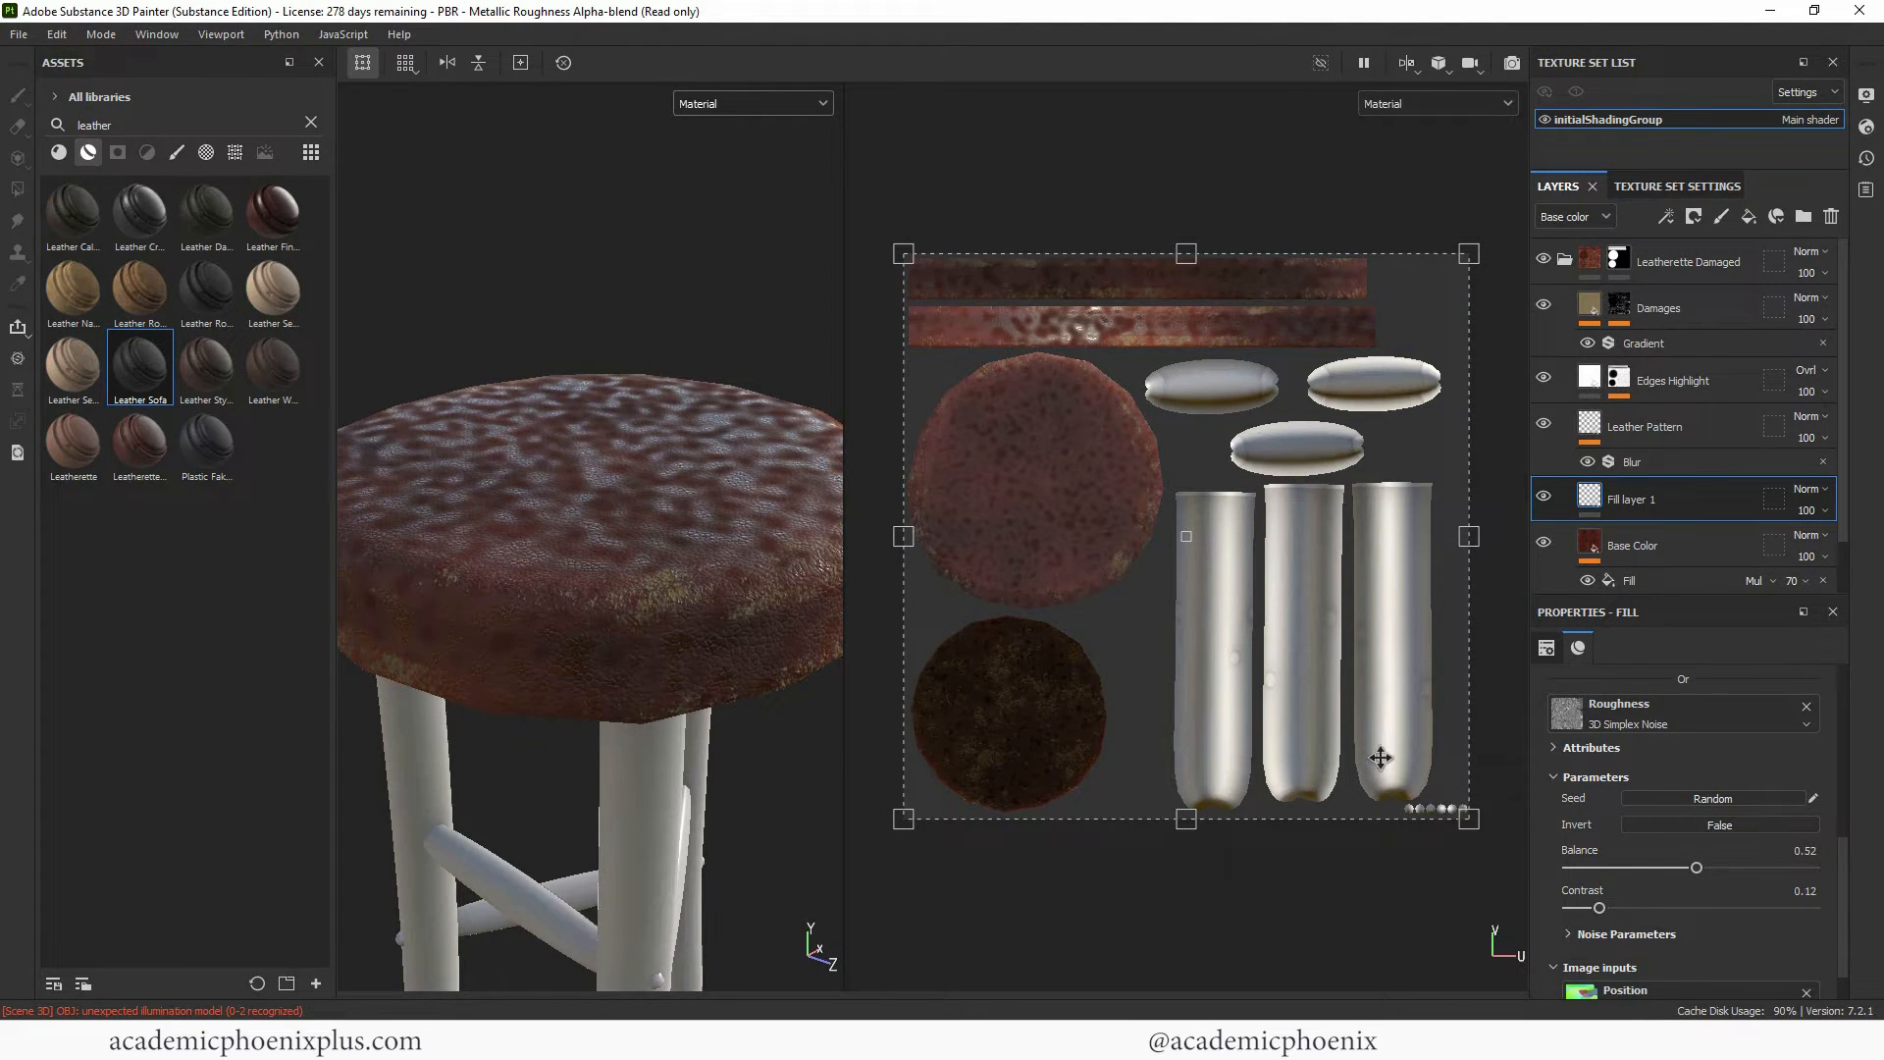
# Set the UV scale of the noise fill layer to about 0.67.
pyautogui.scroll(3, 1831, 840)
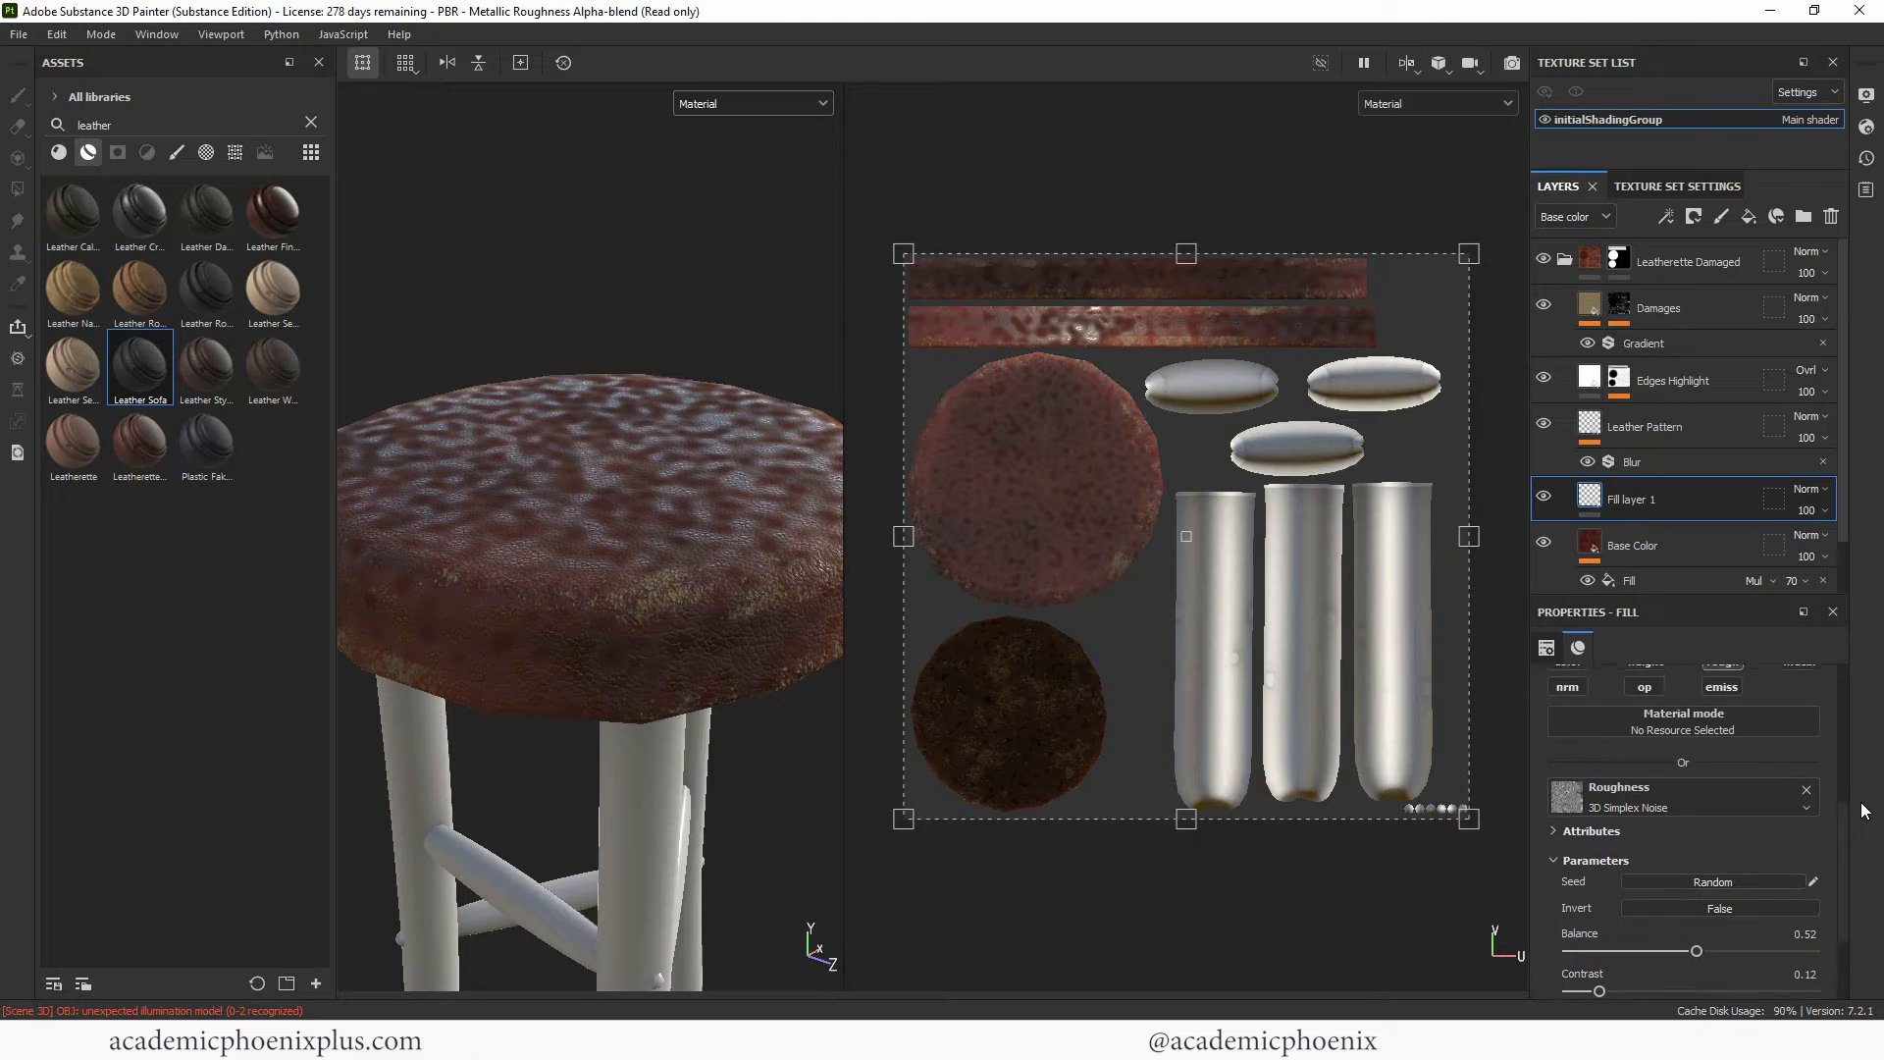
pyautogui.scroll(-3, 1847, 863)
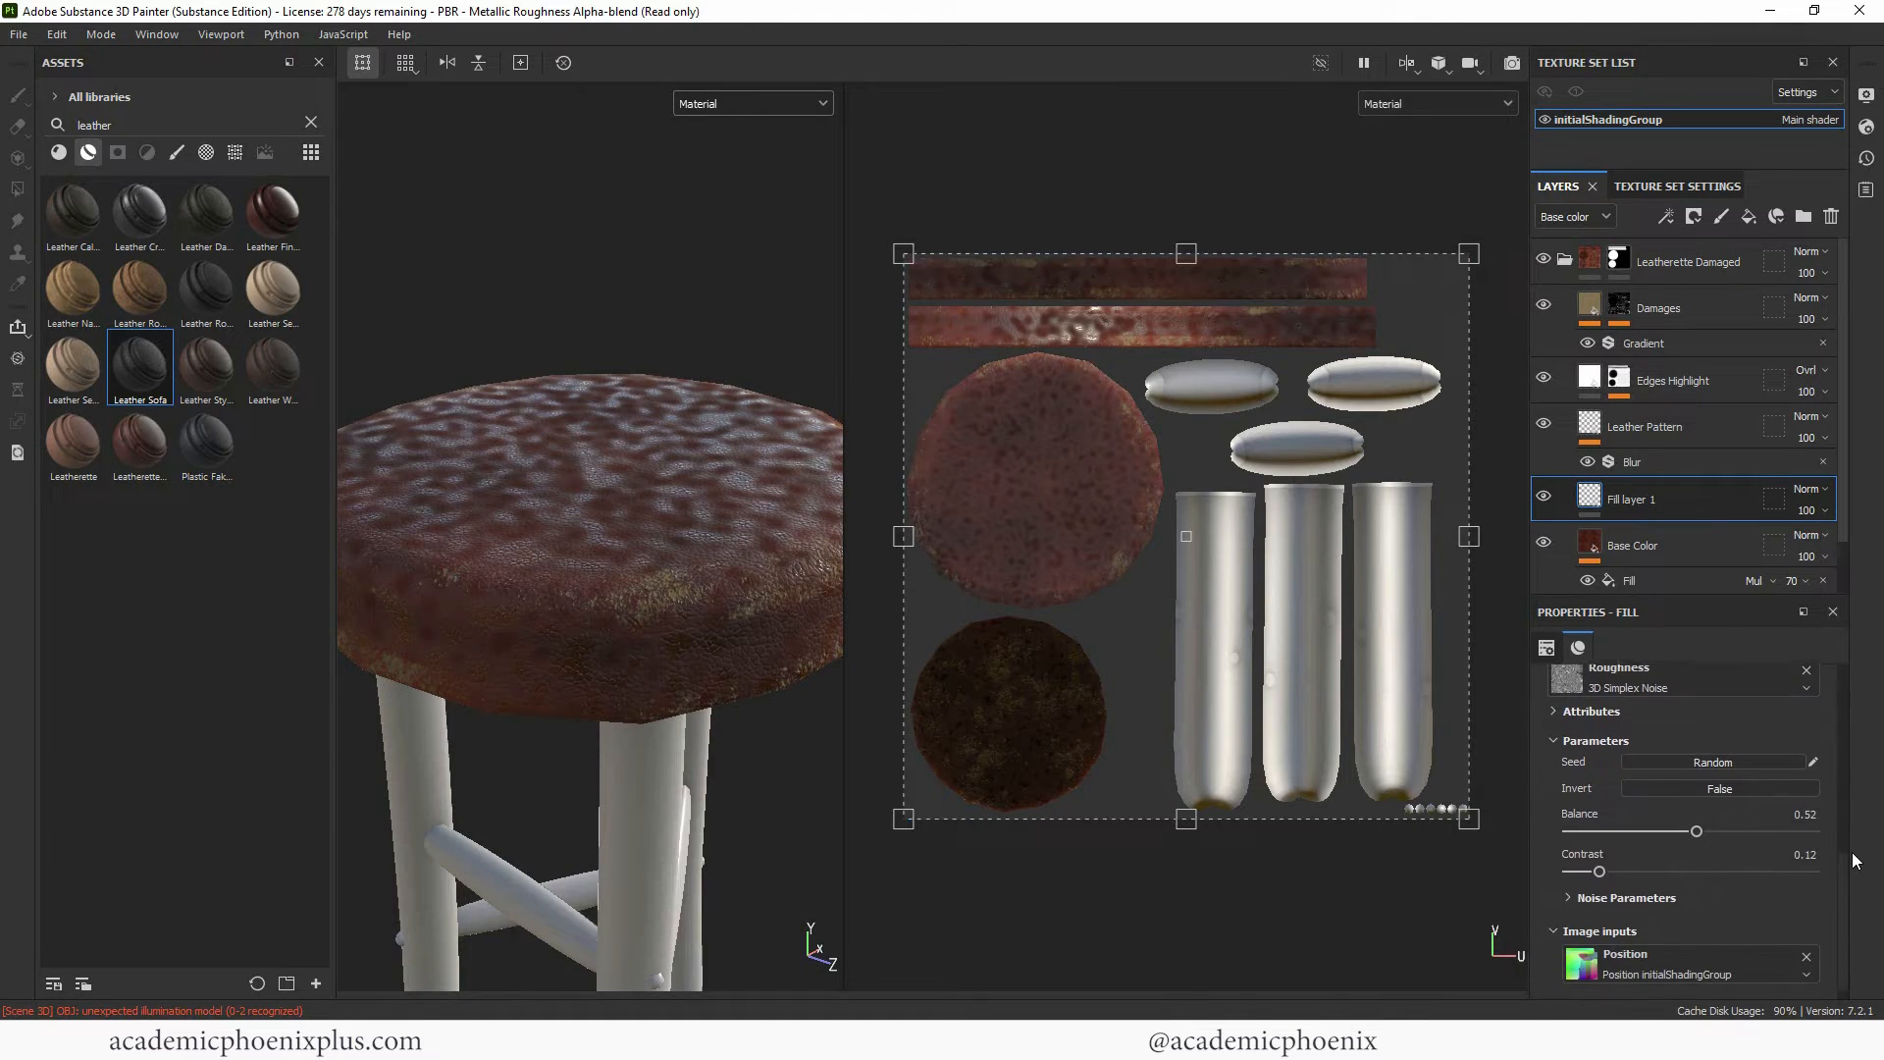
pyautogui.scroll(3, 1847, 864)
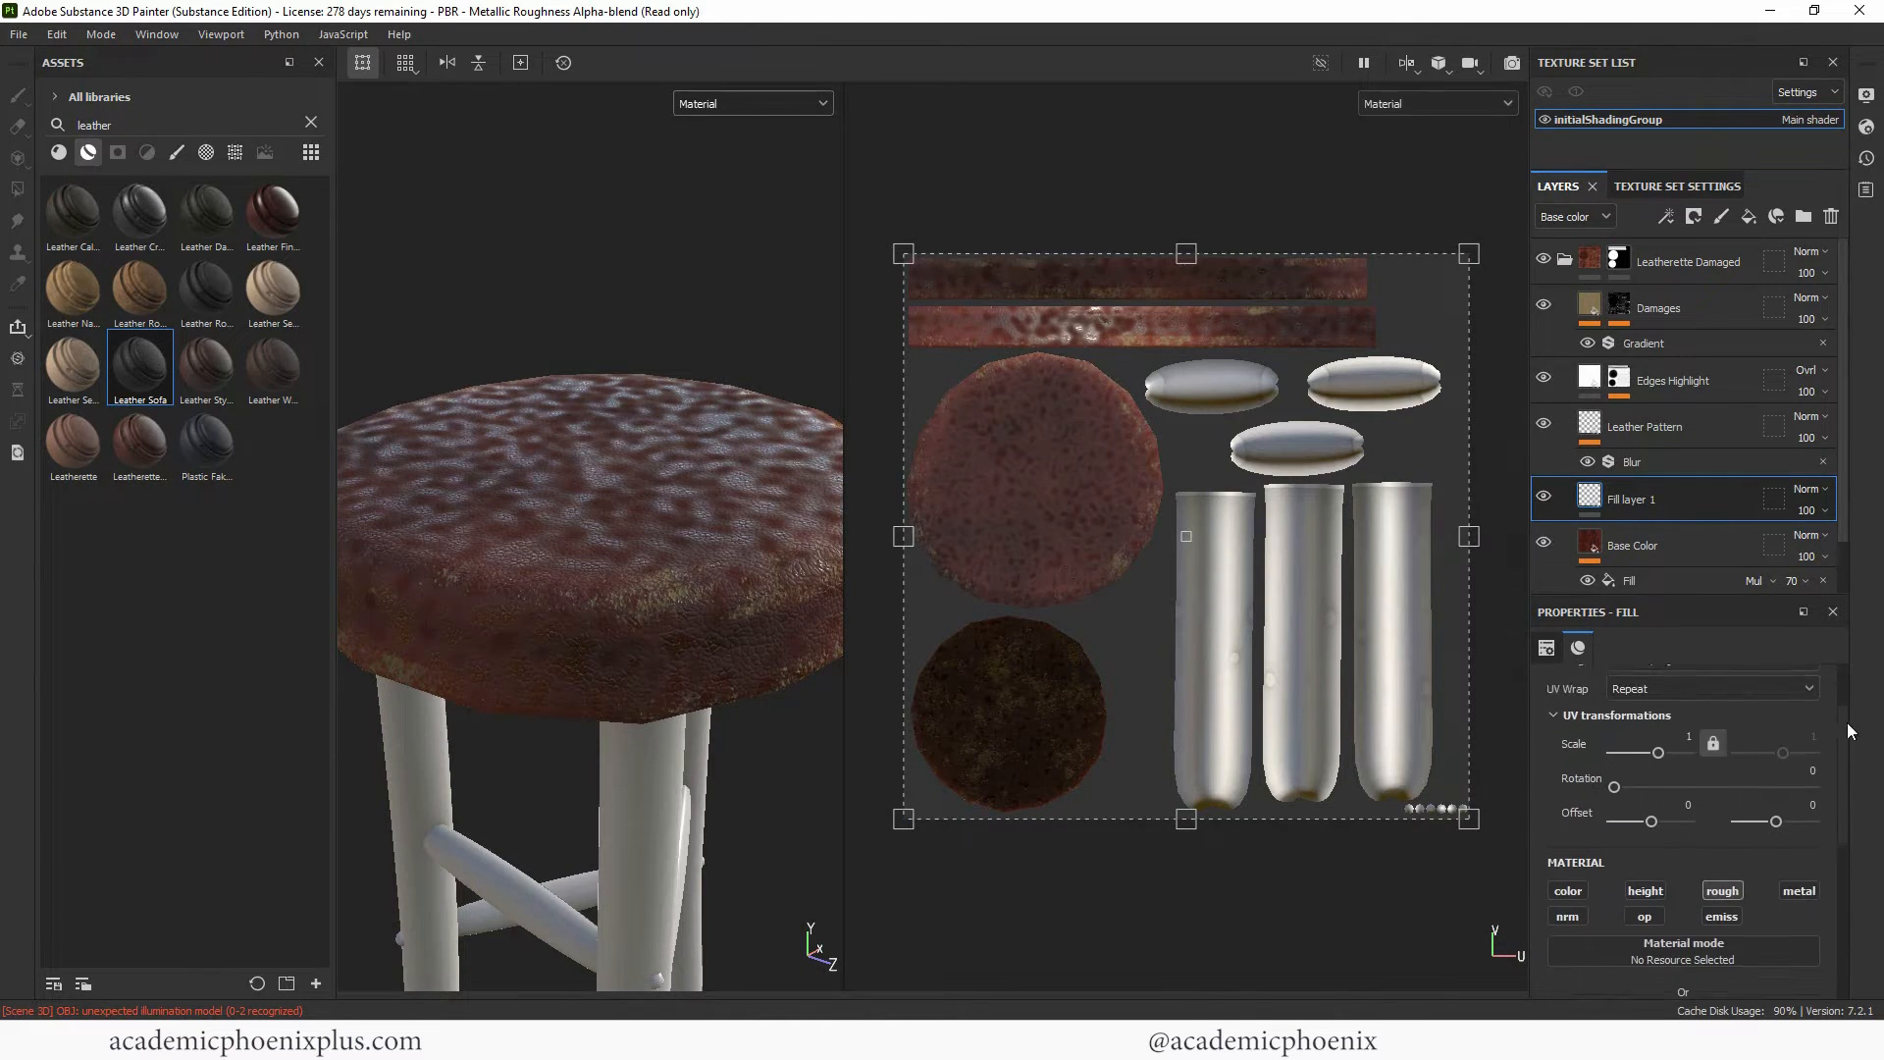
pyautogui.moveTo(1653, 756); pyautogui.dragTo(1657, 756)
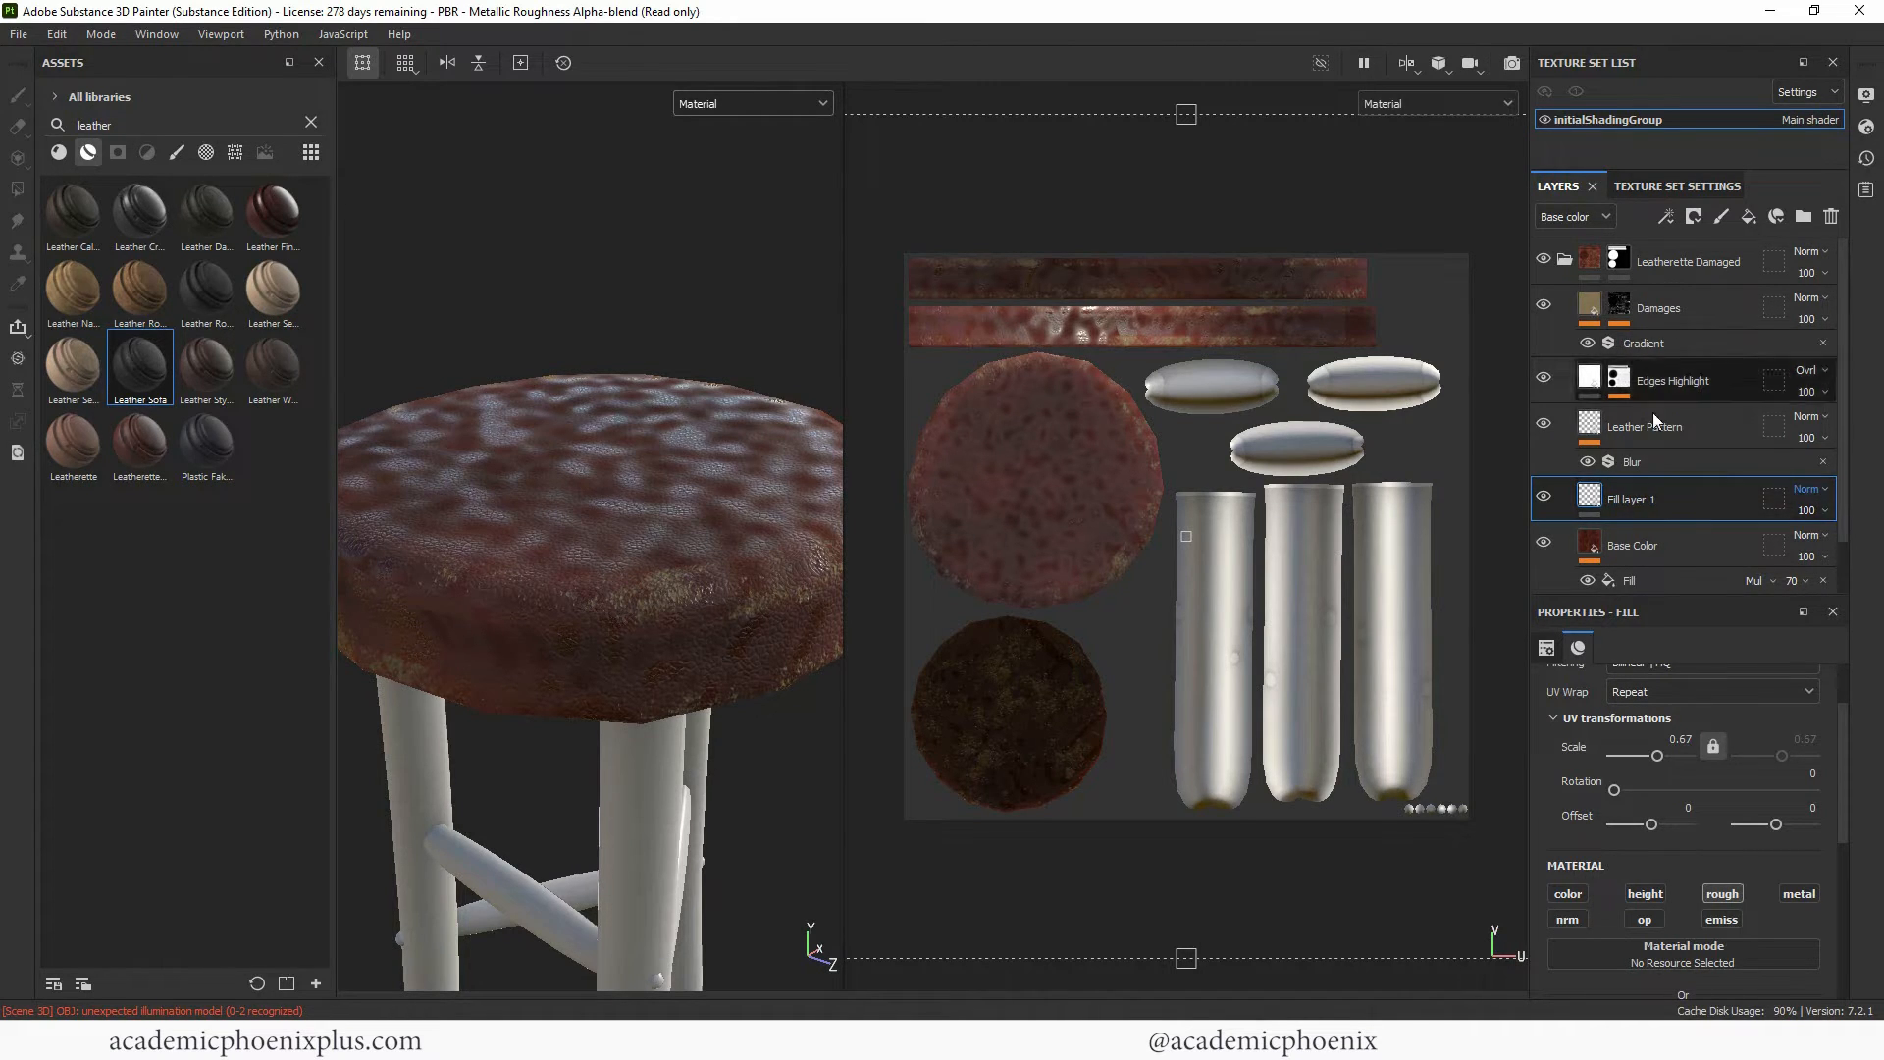
# Try lowering the noise fill layer's opacity to 38 in the Base color channel, and restore it to 100.
pyautogui.click(1808, 510)
pyautogui.click(1822, 546)
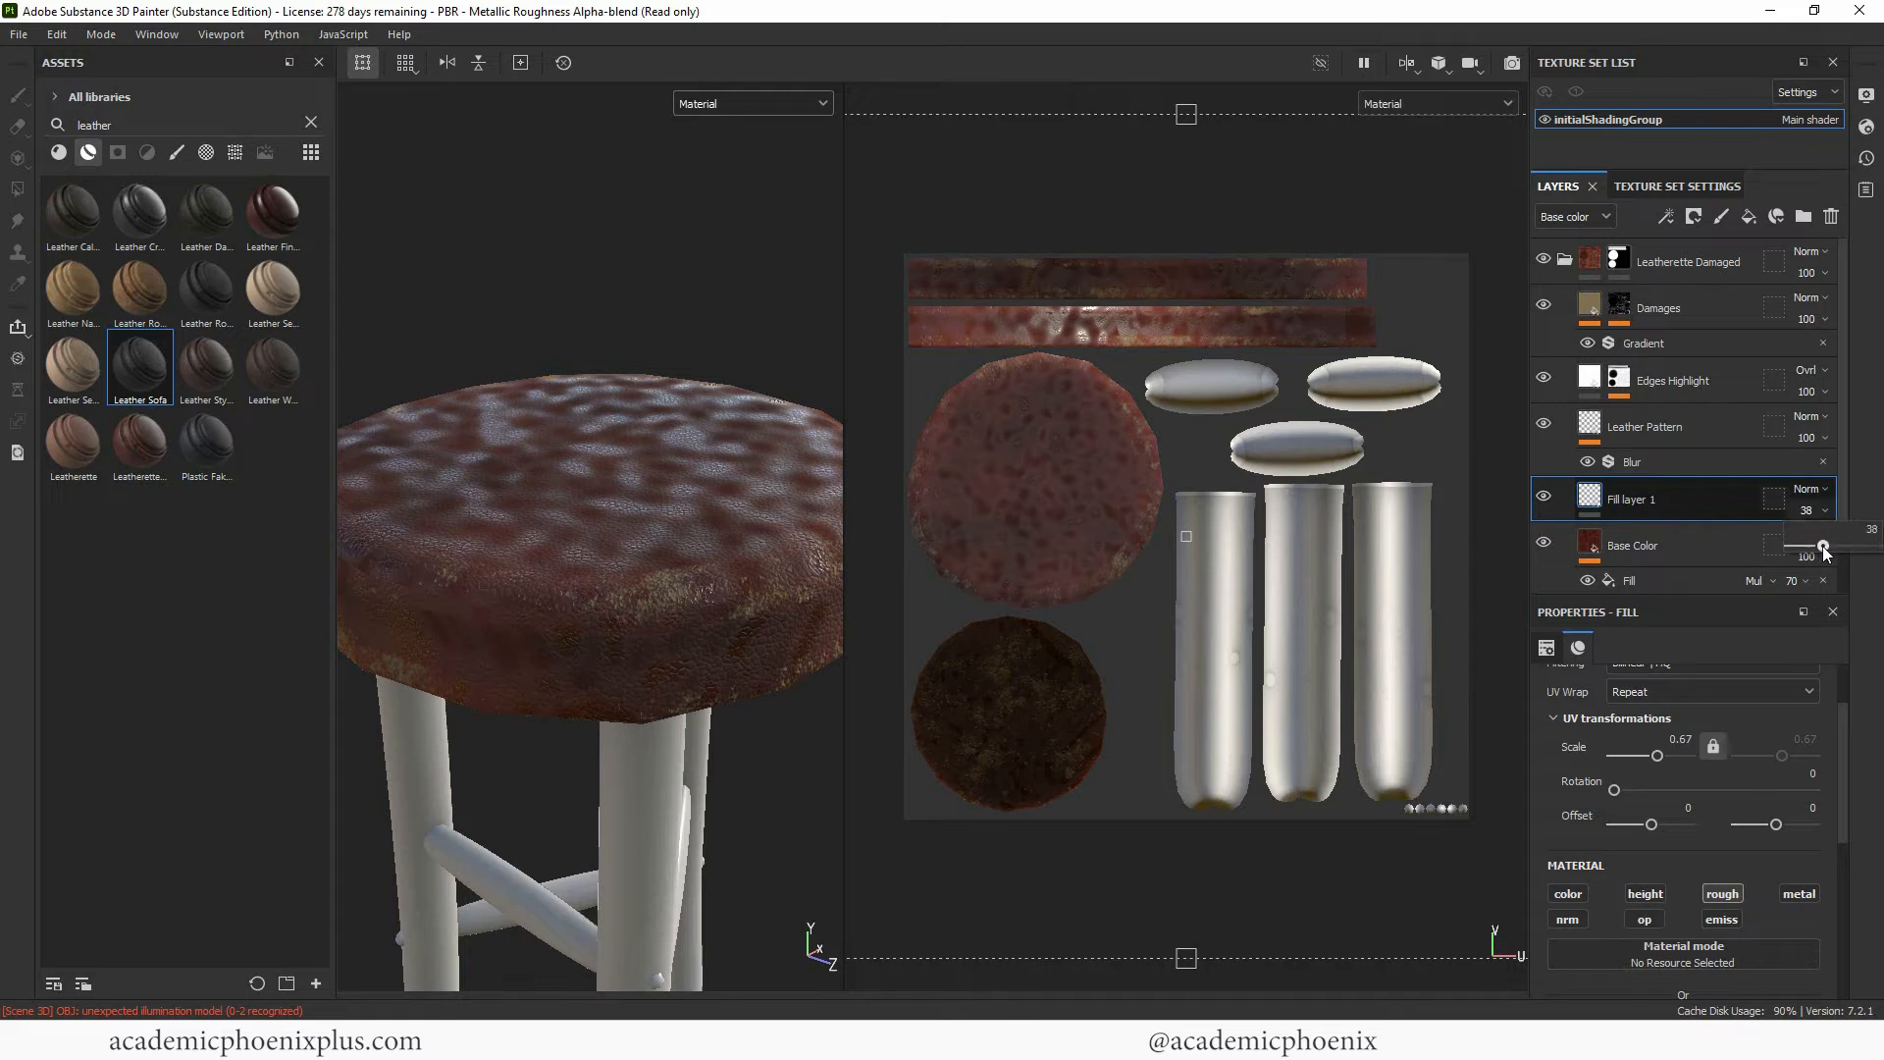
pyautogui.click(1802, 555)
pyautogui.click(1820, 511)
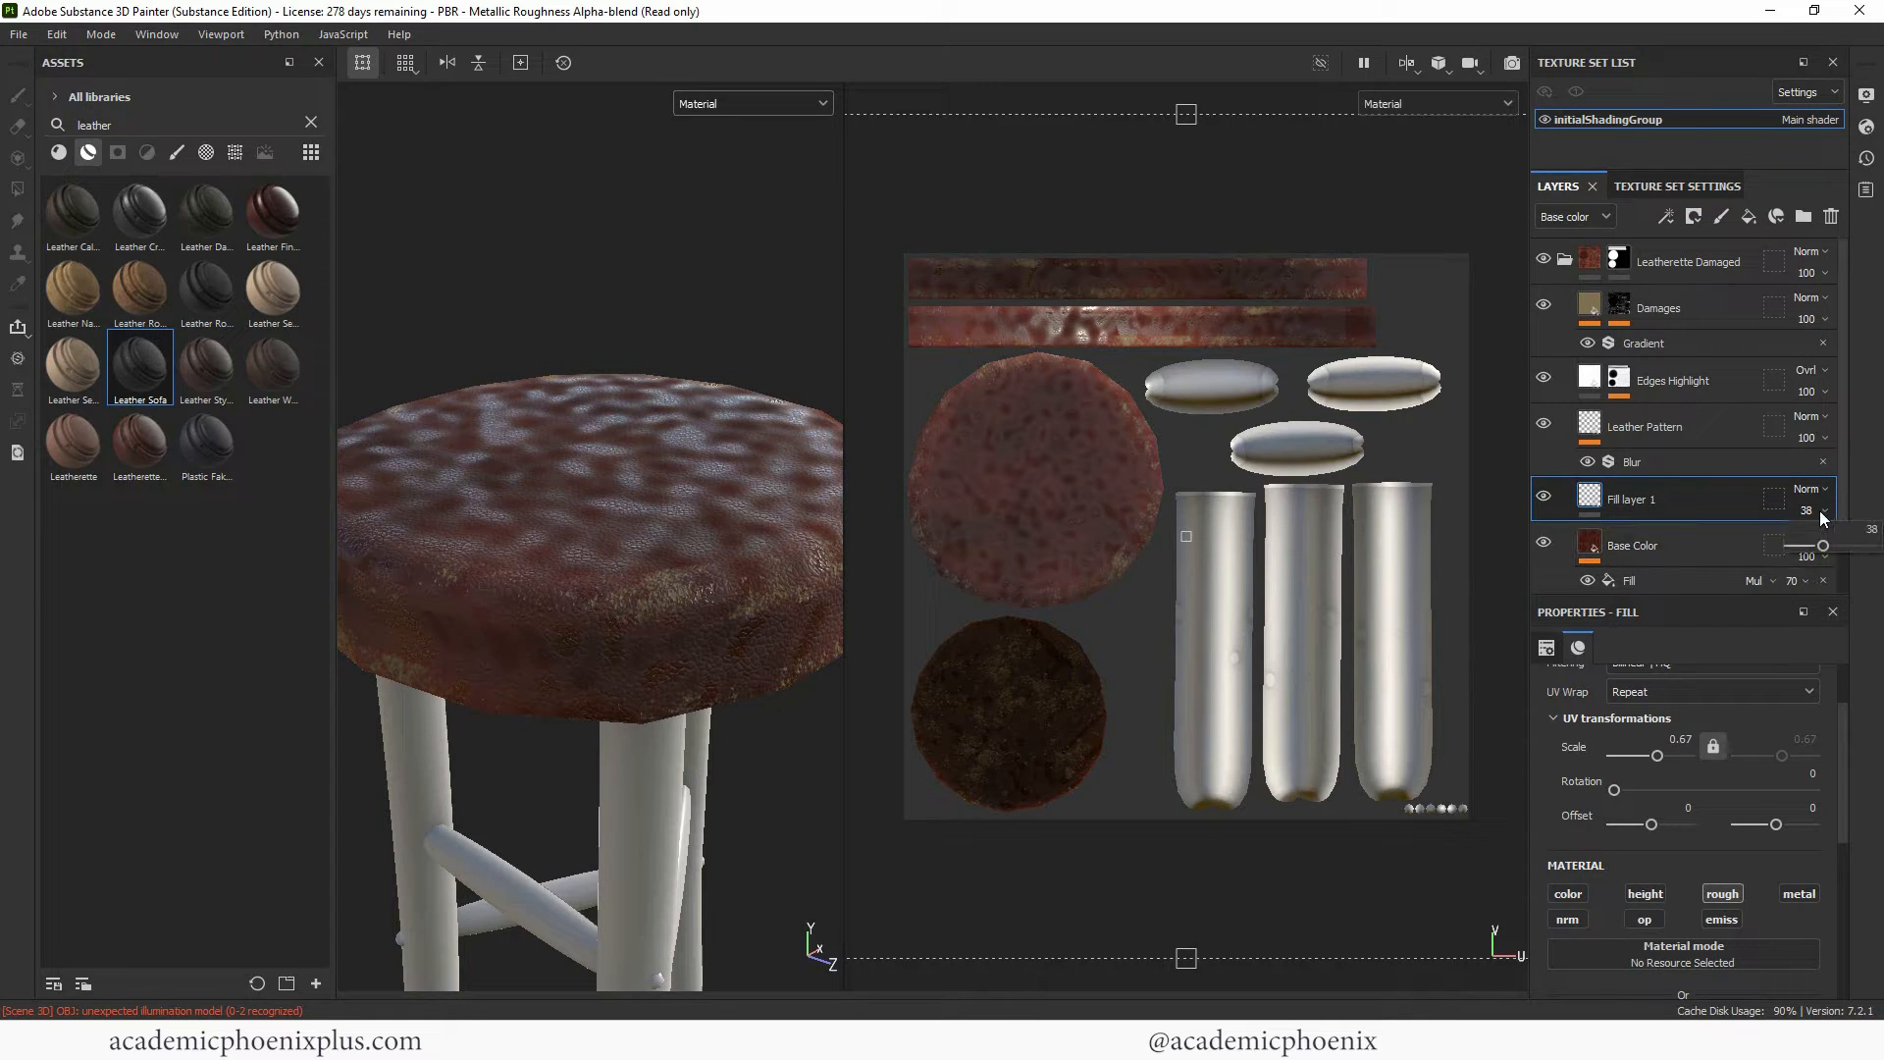
pyautogui.moveTo(1820, 544); pyautogui.dragTo(1879, 543)
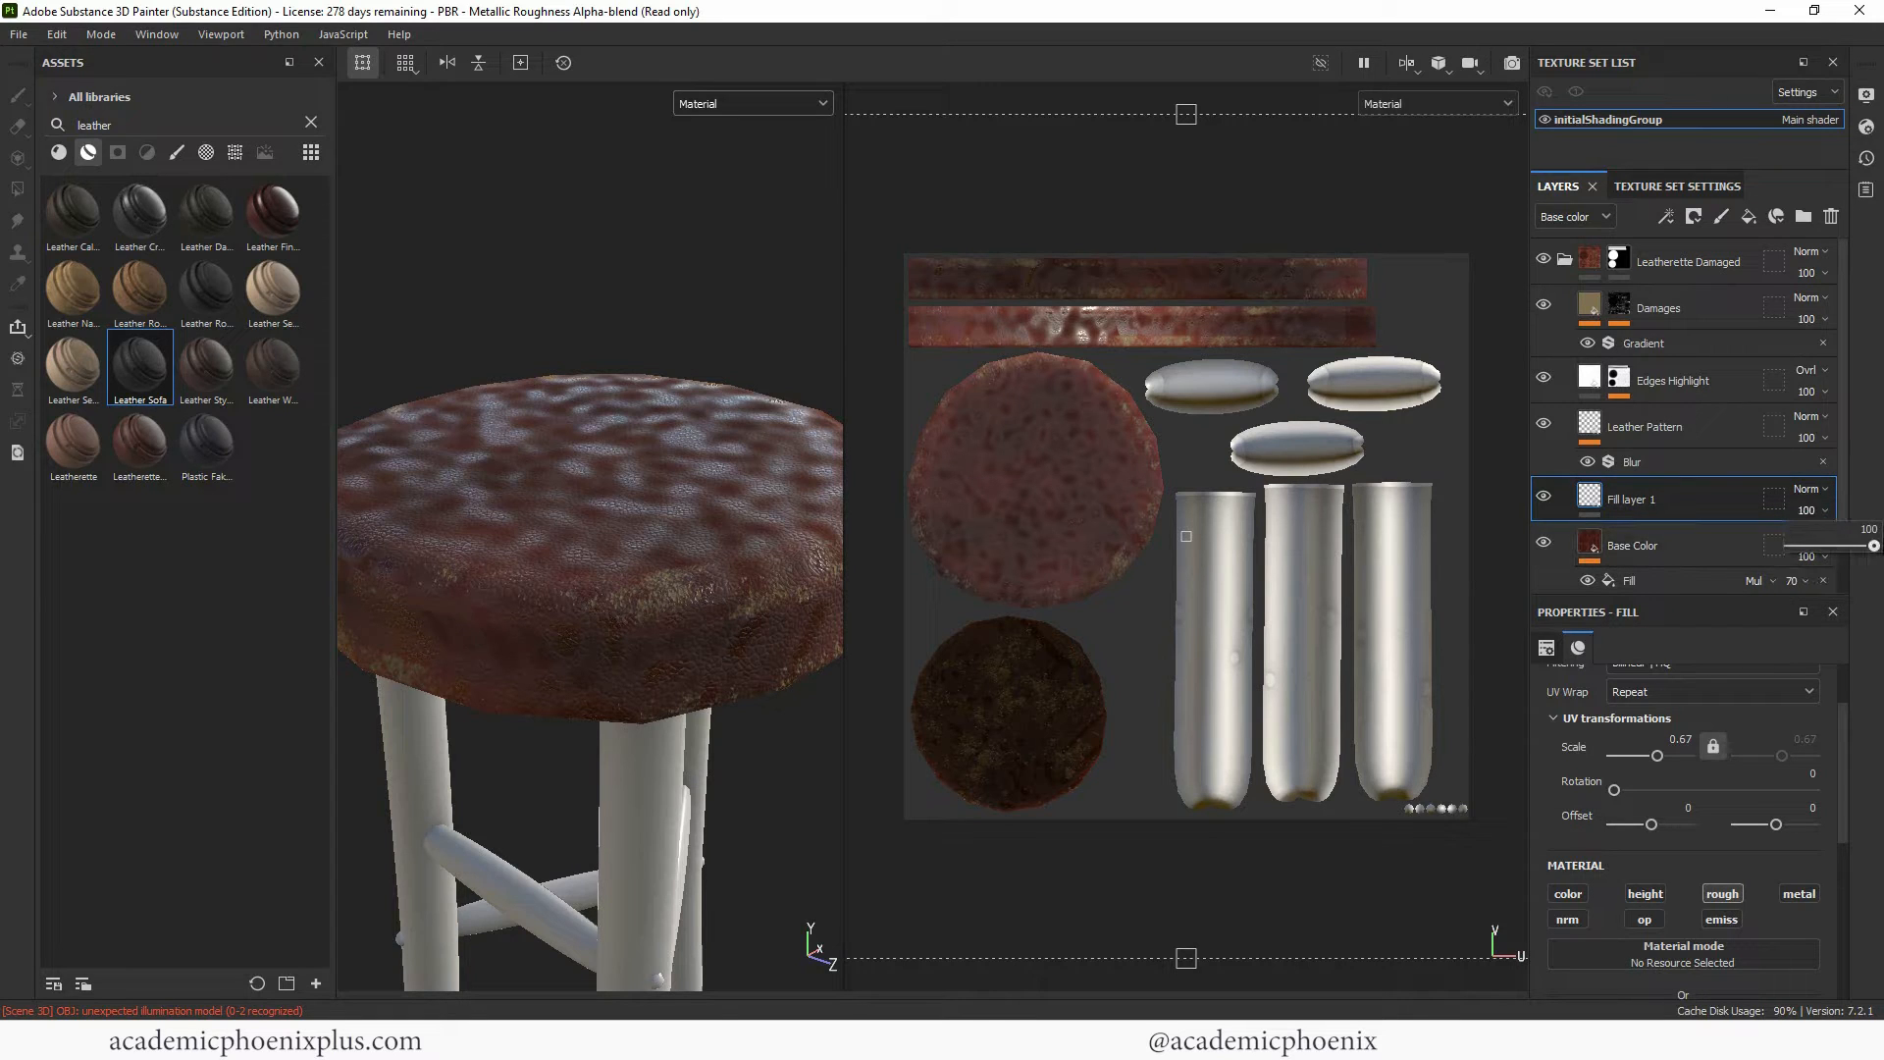
# Switch the layer stack to the Roughness channel and lower the noise fill layer's opacity to 18.
pyautogui.click(1603, 217)
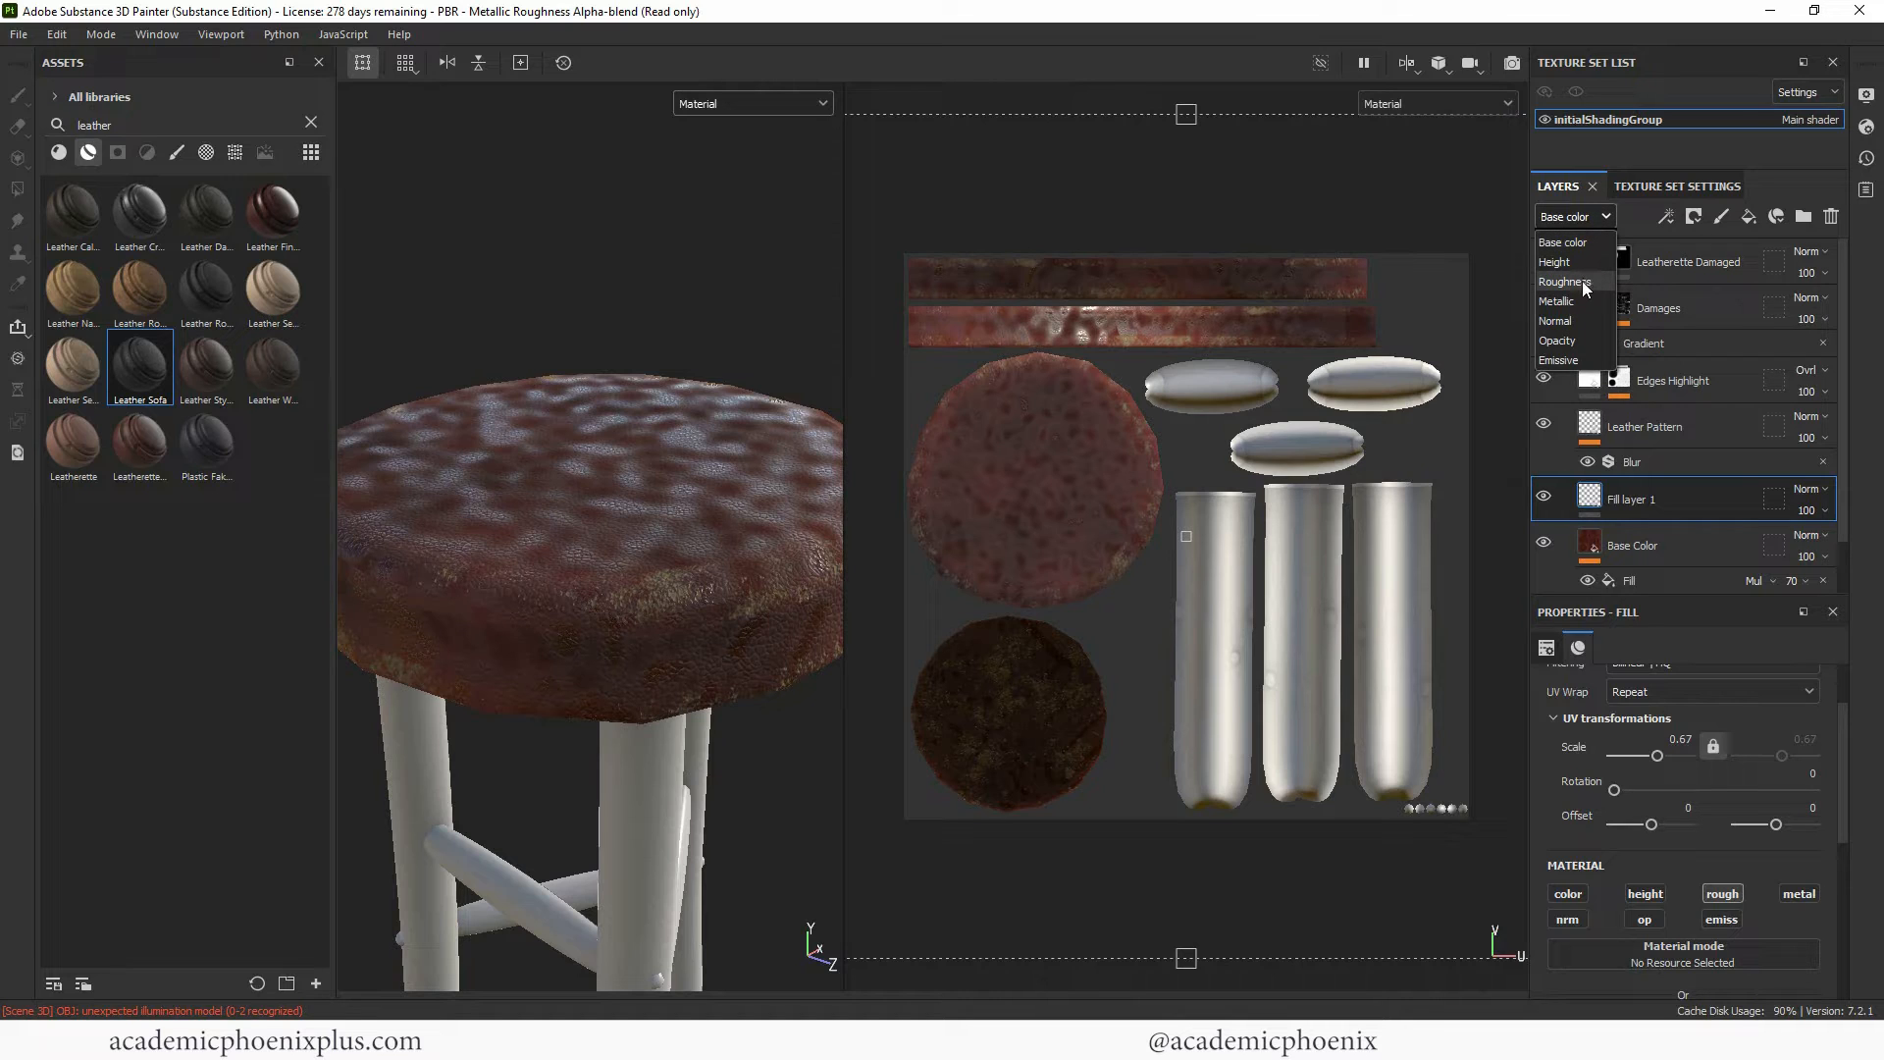
pyautogui.click(1583, 281)
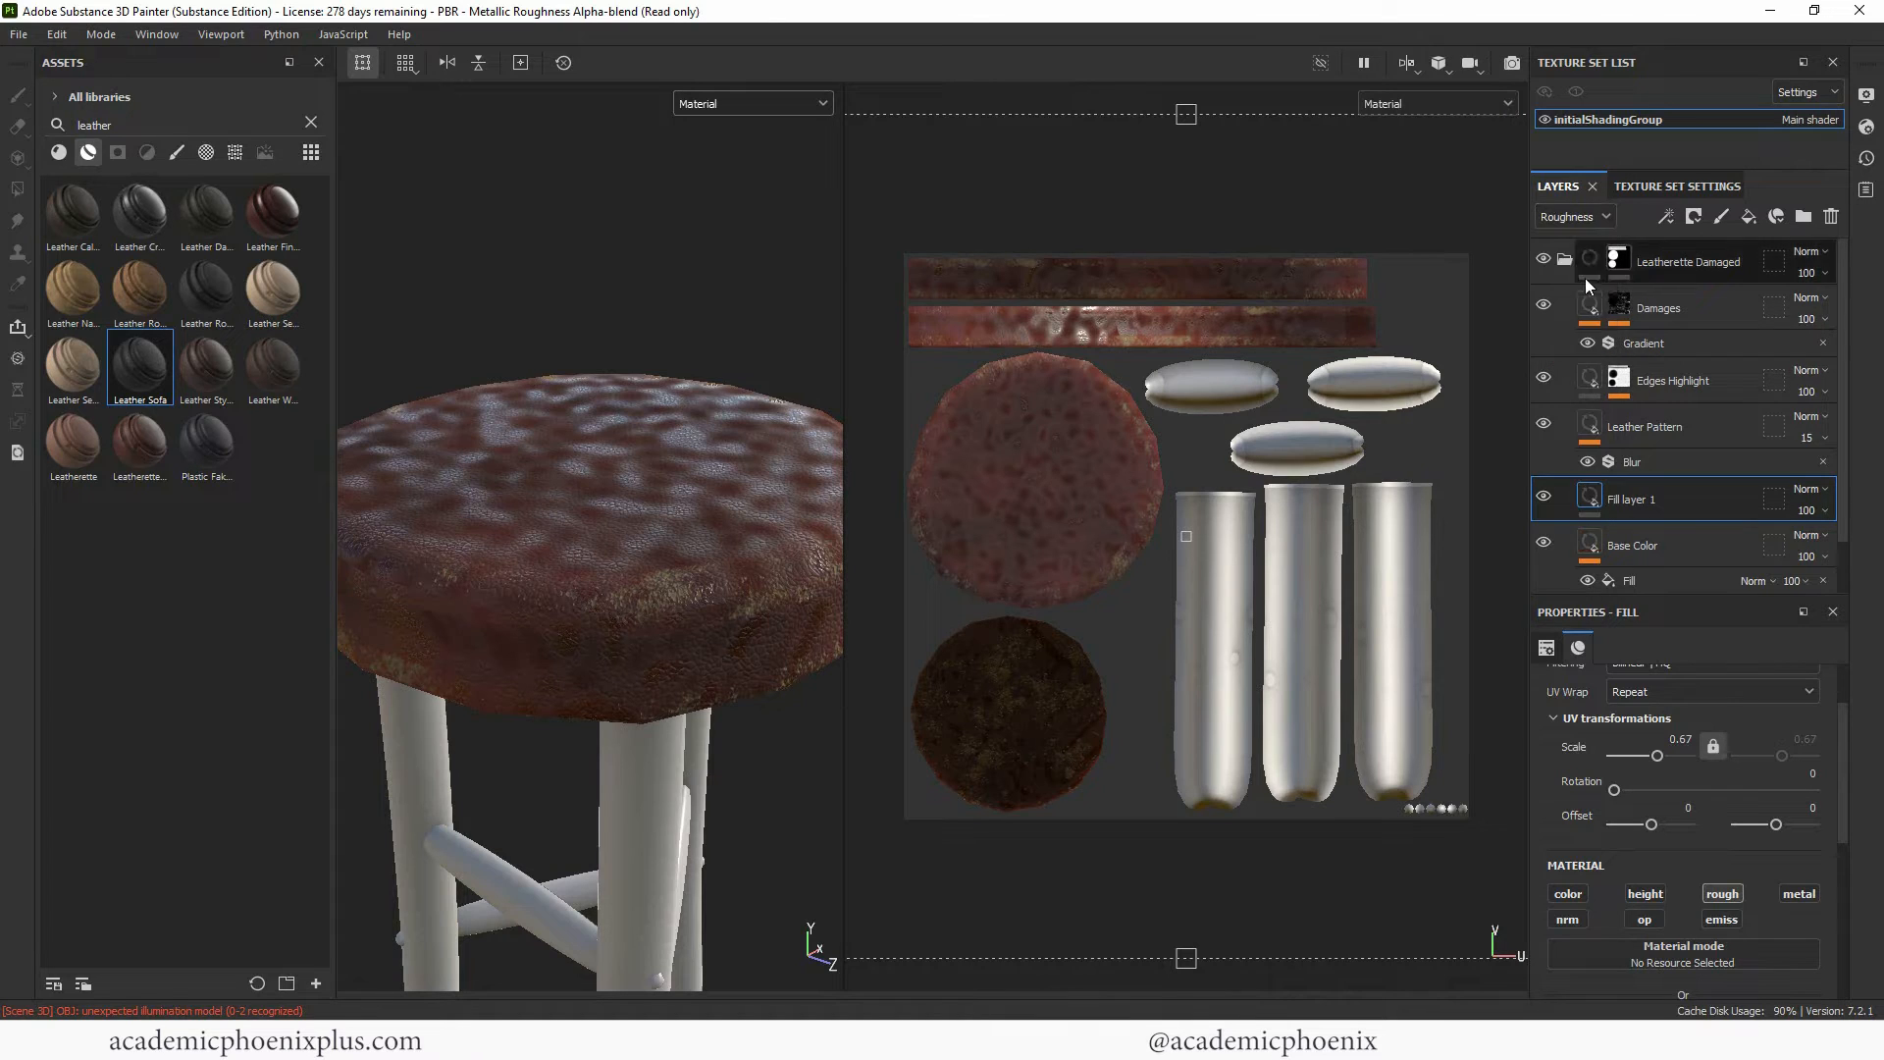
pyautogui.click(1824, 511)
pyautogui.moveTo(1876, 545); pyautogui.dragTo(1809, 557)
pyautogui.click(1824, 511)
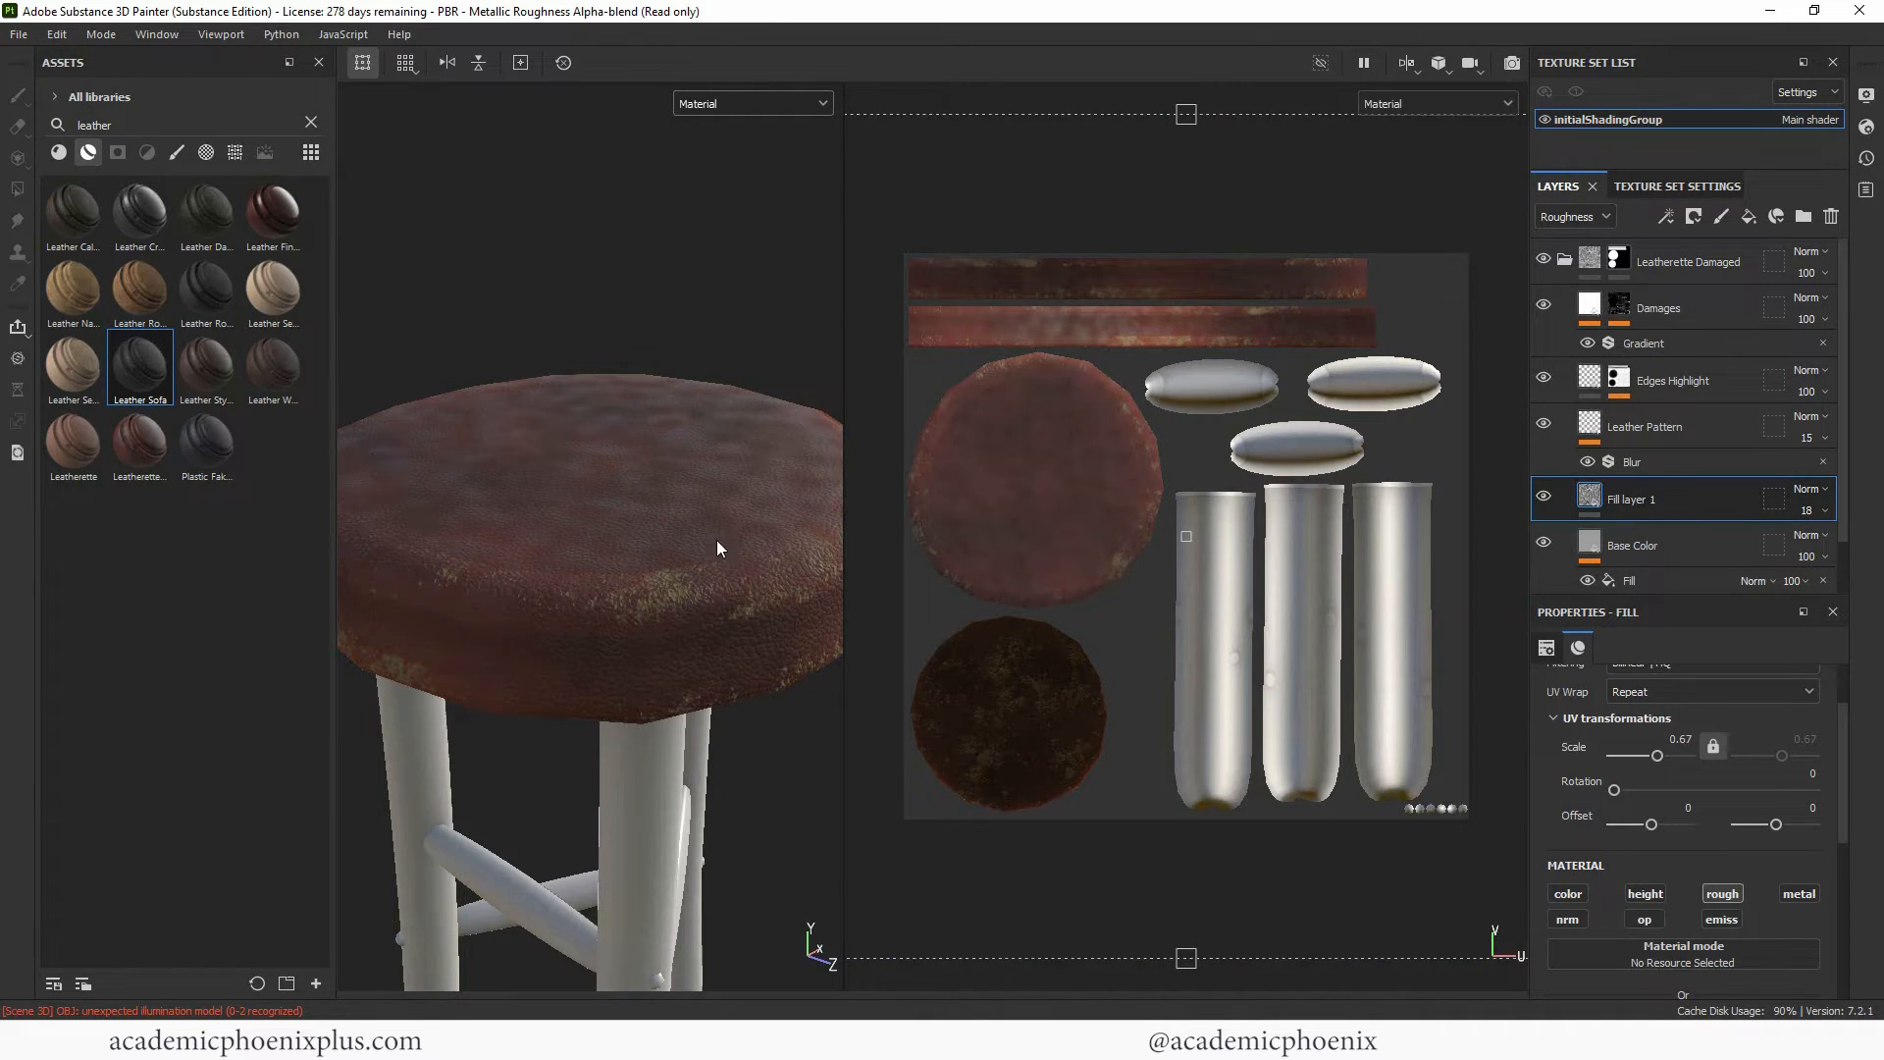
# Set the 3D Simplex Noise balance to 0.63, keeping its contrast at 0.12, and check the seat's reflections.
pyautogui.keyDown('alt'); pyautogui.moveTo(719, 542); pyautogui.dragTo(670, 521); pyautogui.keyUp('alt')
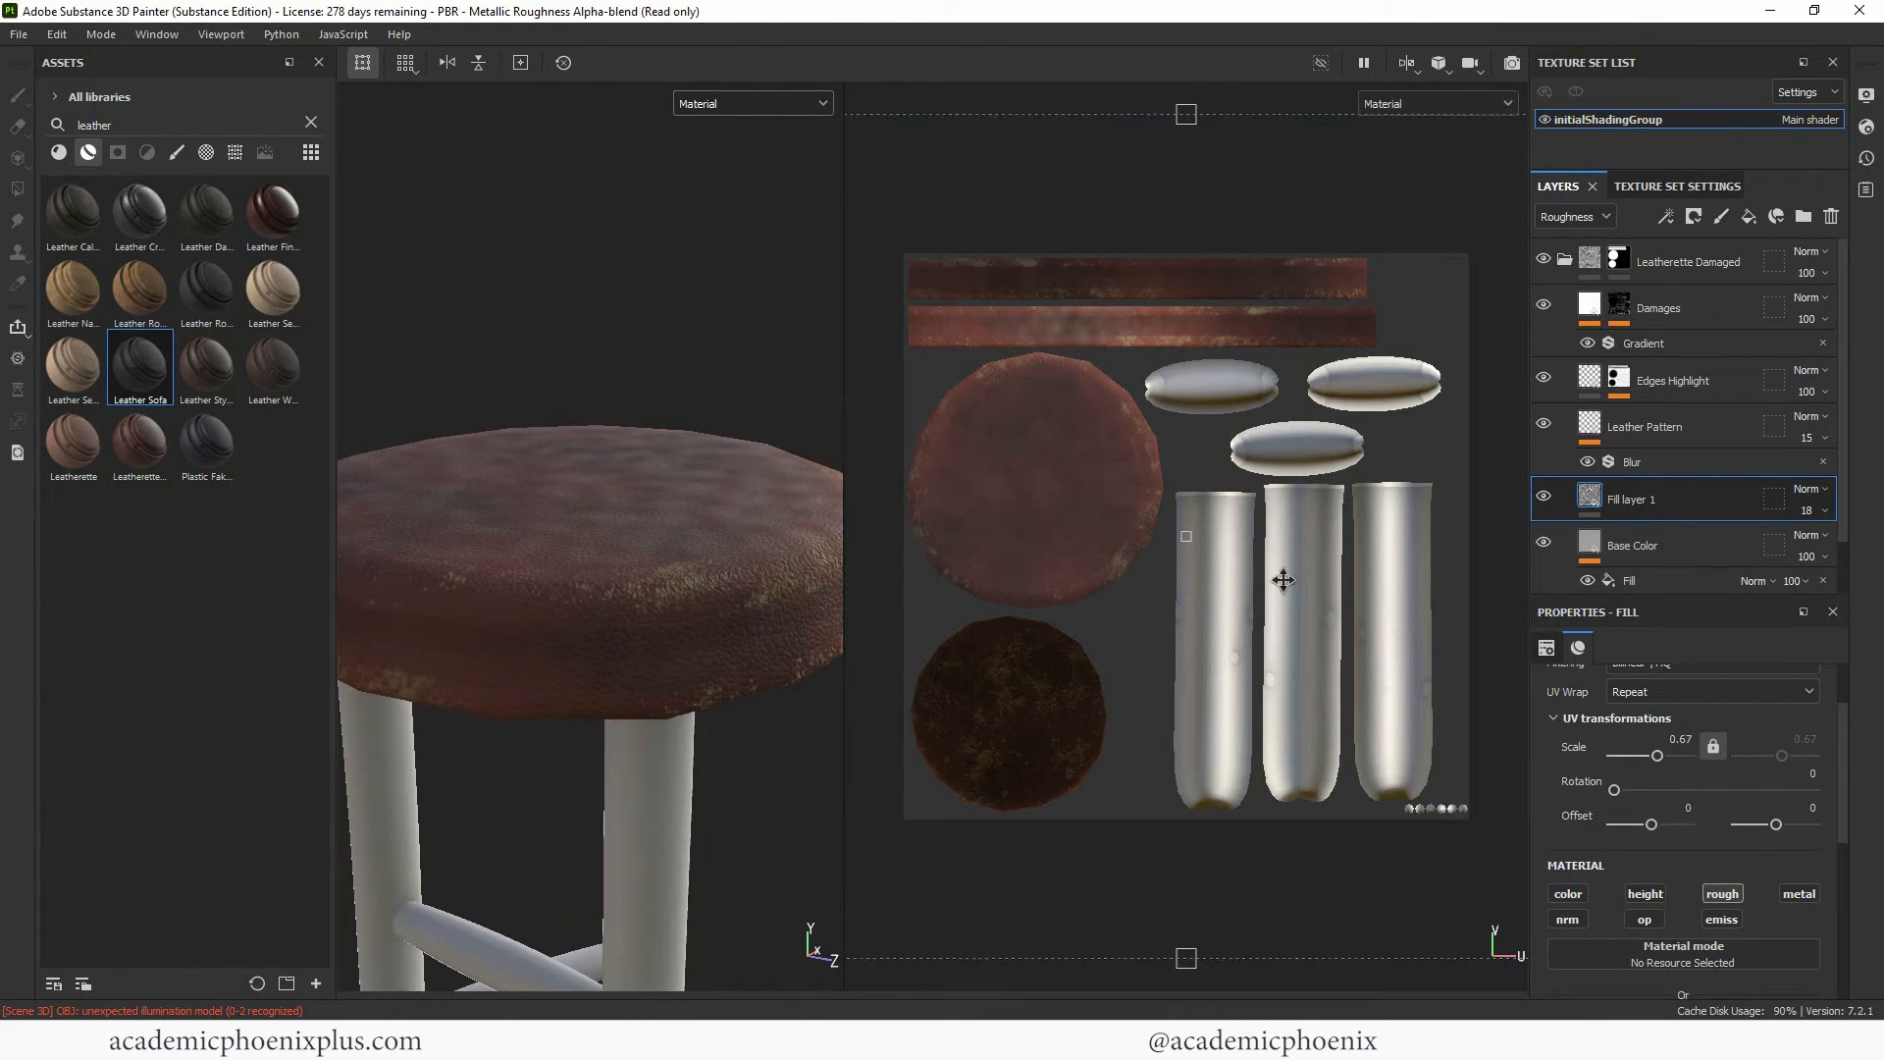
pyautogui.moveTo(1843, 816); pyautogui.dragTo(1723, 864)
pyautogui.scroll(-3, 1842, 918)
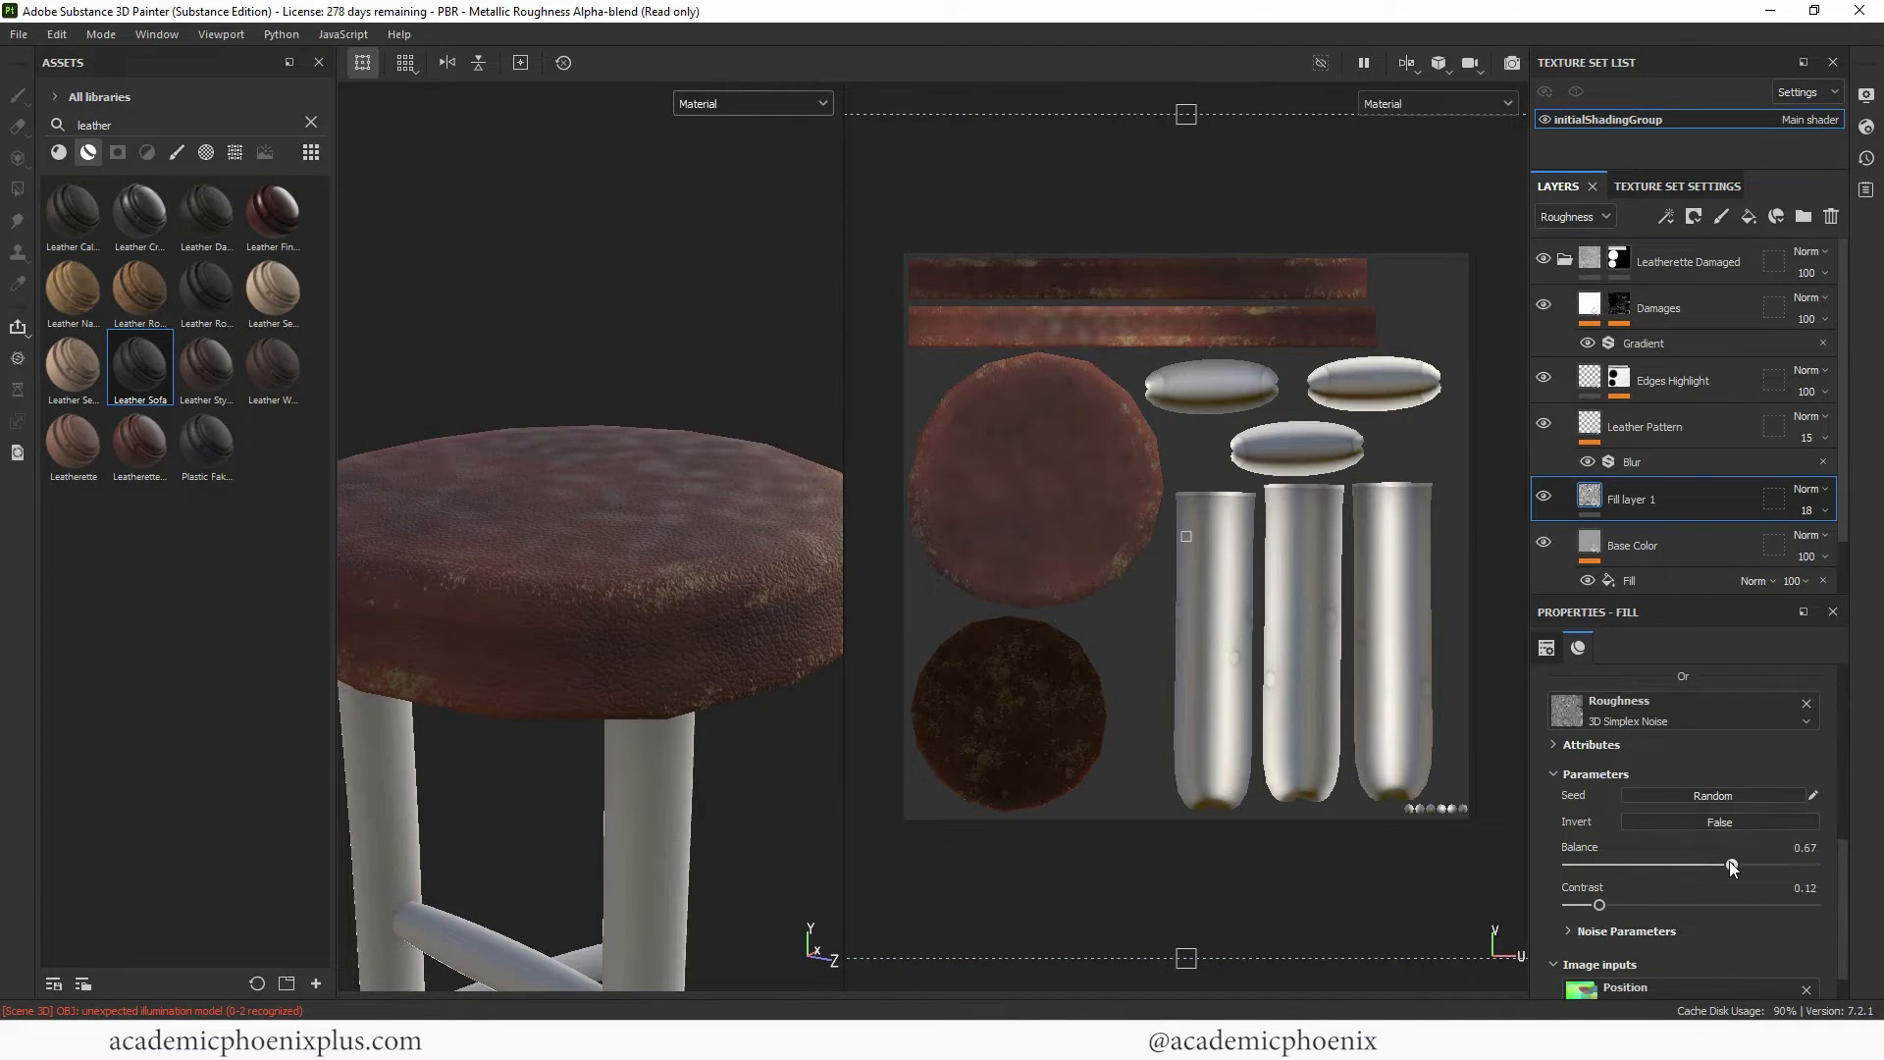
pyautogui.moveTo(1600, 904)
pyautogui.mouseDown()
pyautogui.moveTo(1640, 904)
pyautogui.moveTo(1600, 904)
pyautogui.mouseUp()
pyautogui.keyDown('alt'); pyautogui.moveTo(783, 497); pyautogui.dragTo(722, 484); pyautogui.keyUp('alt')
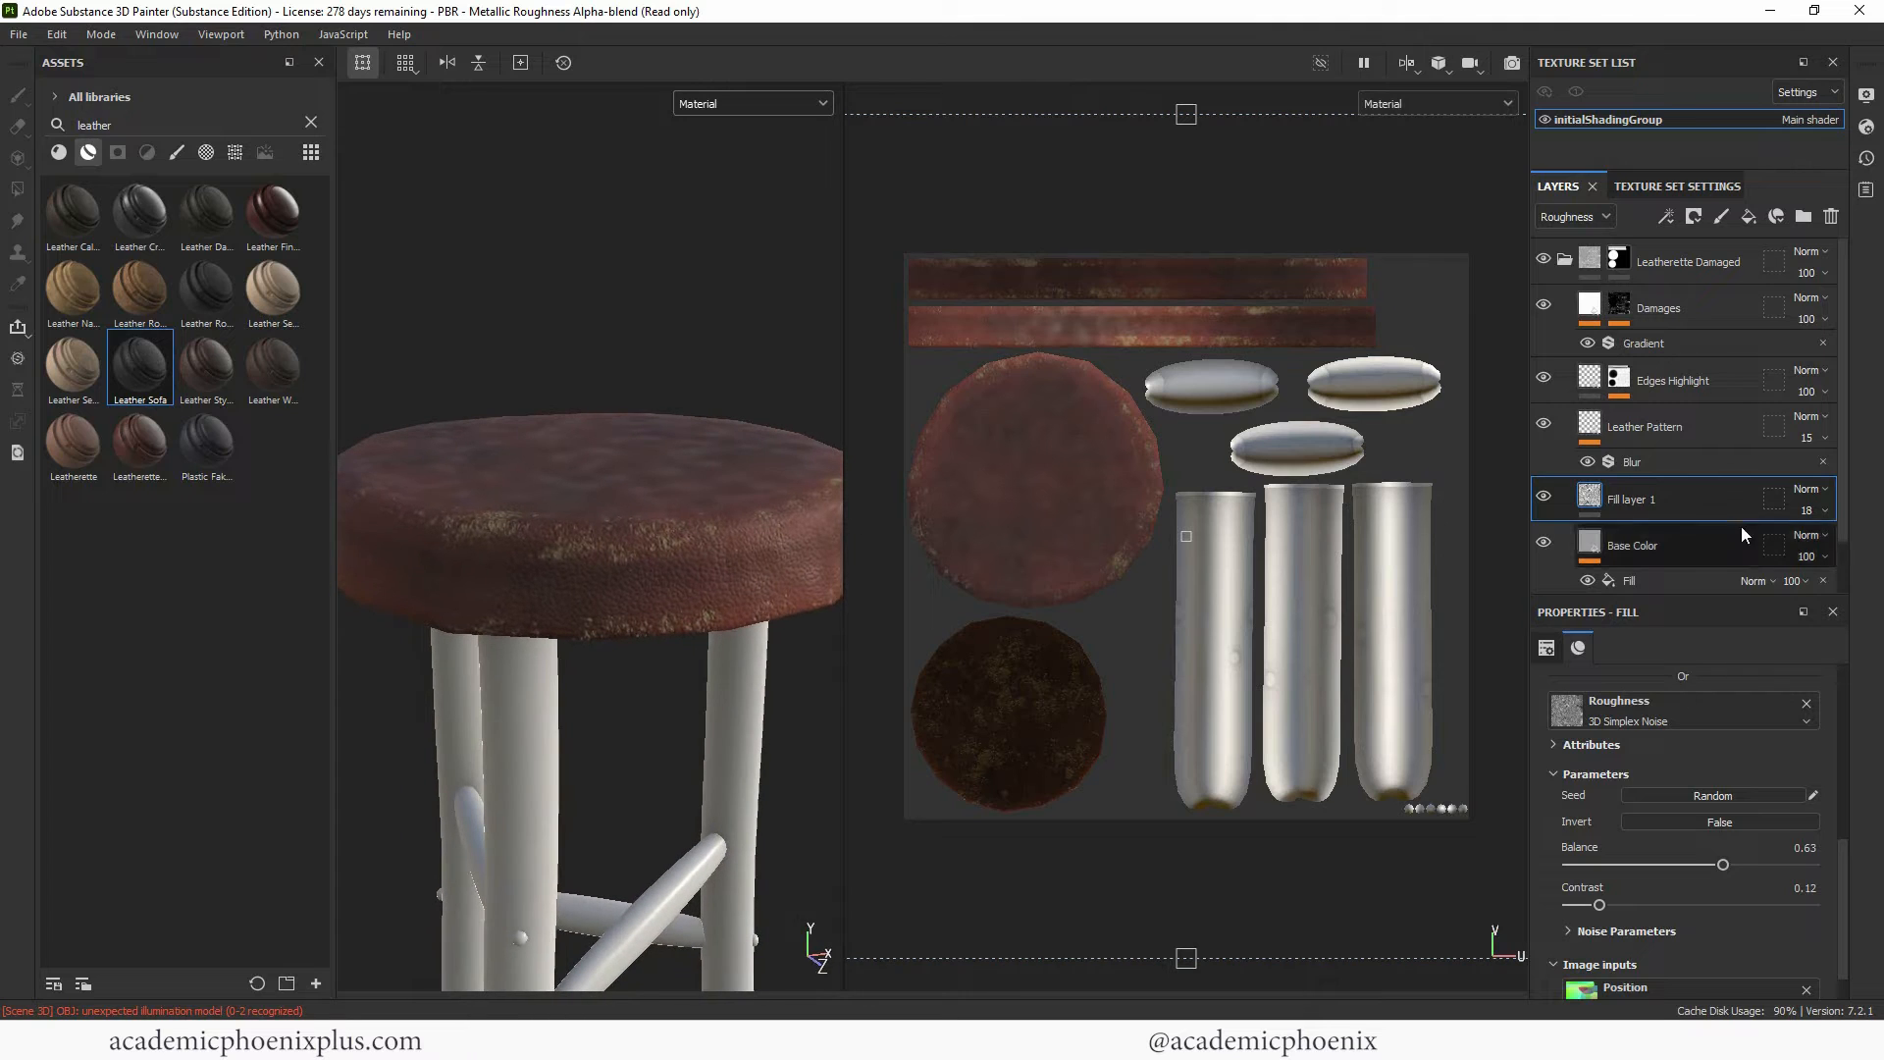
# Fine-tune the noise fill layer's roughness opacity, trying 8 and settling on 20.
pyautogui.click(1824, 511)
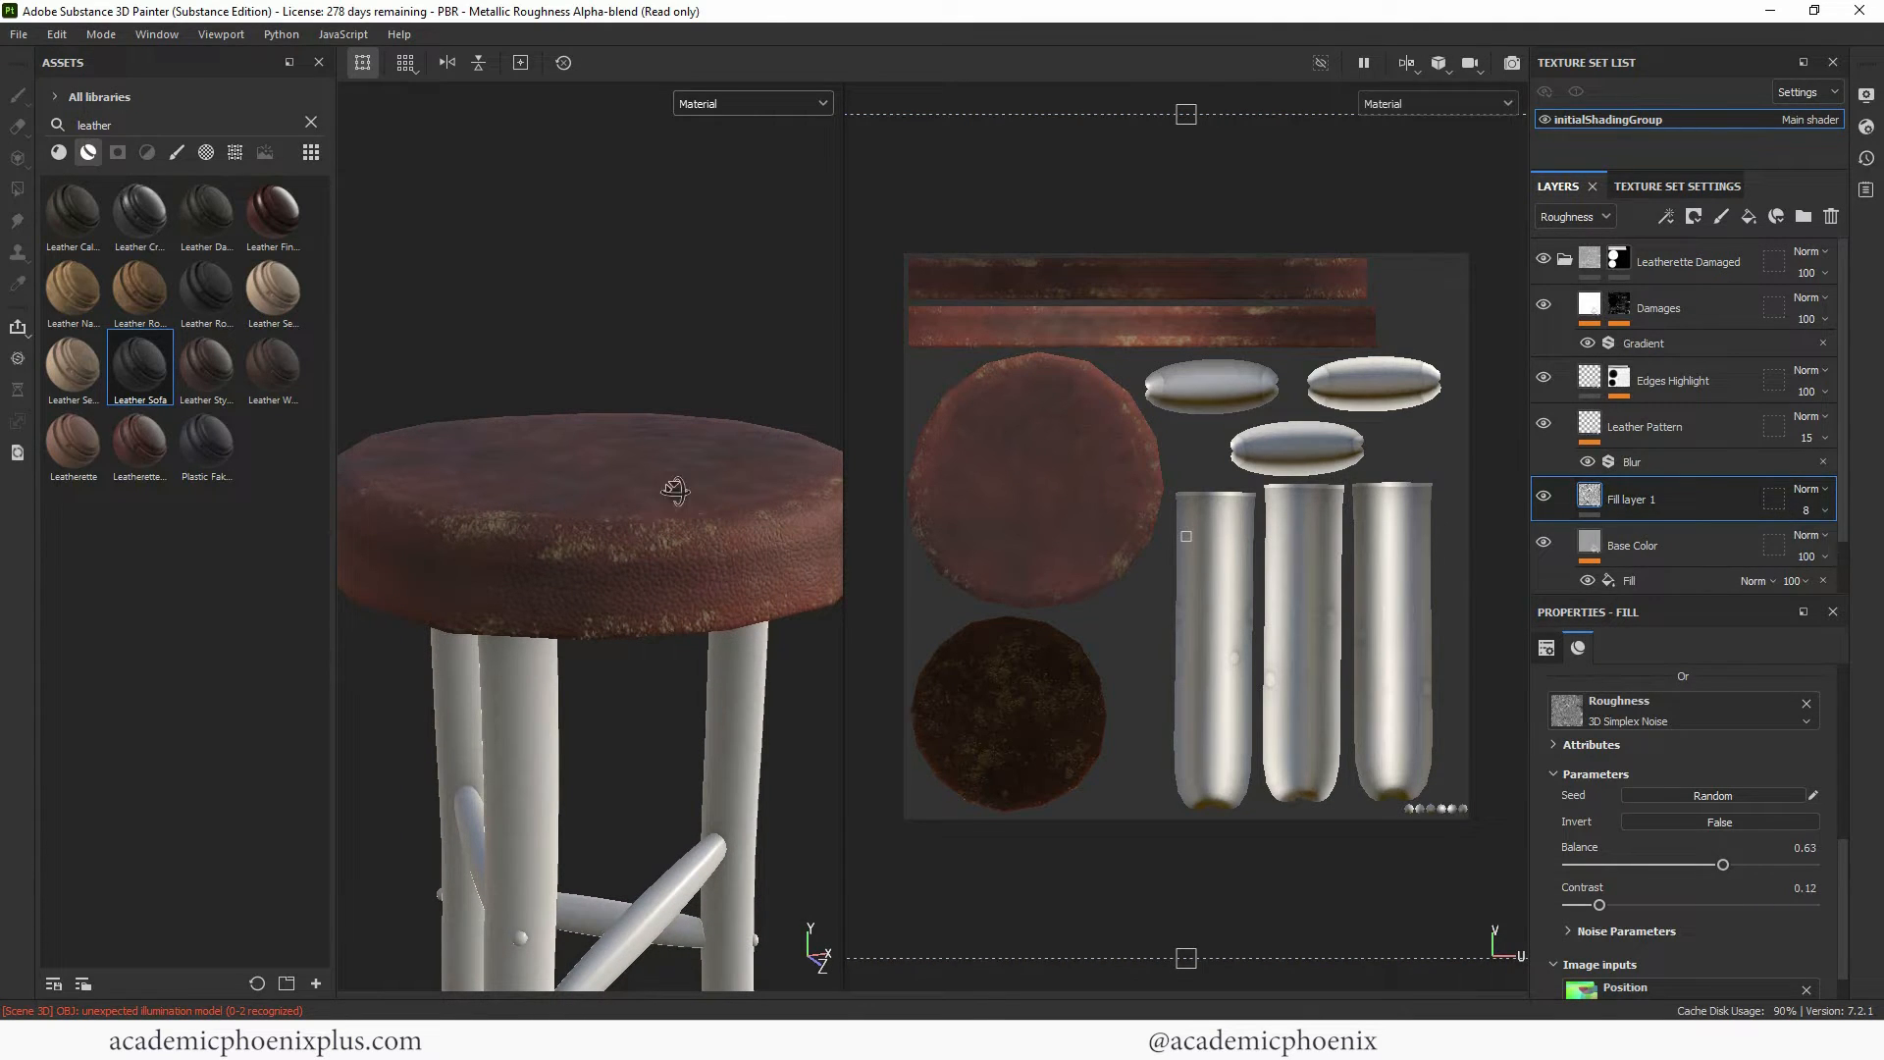
pyautogui.keyDown('alt'); pyautogui.moveTo(675, 491); pyautogui.dragTo(899, 517); pyautogui.keyUp('alt')
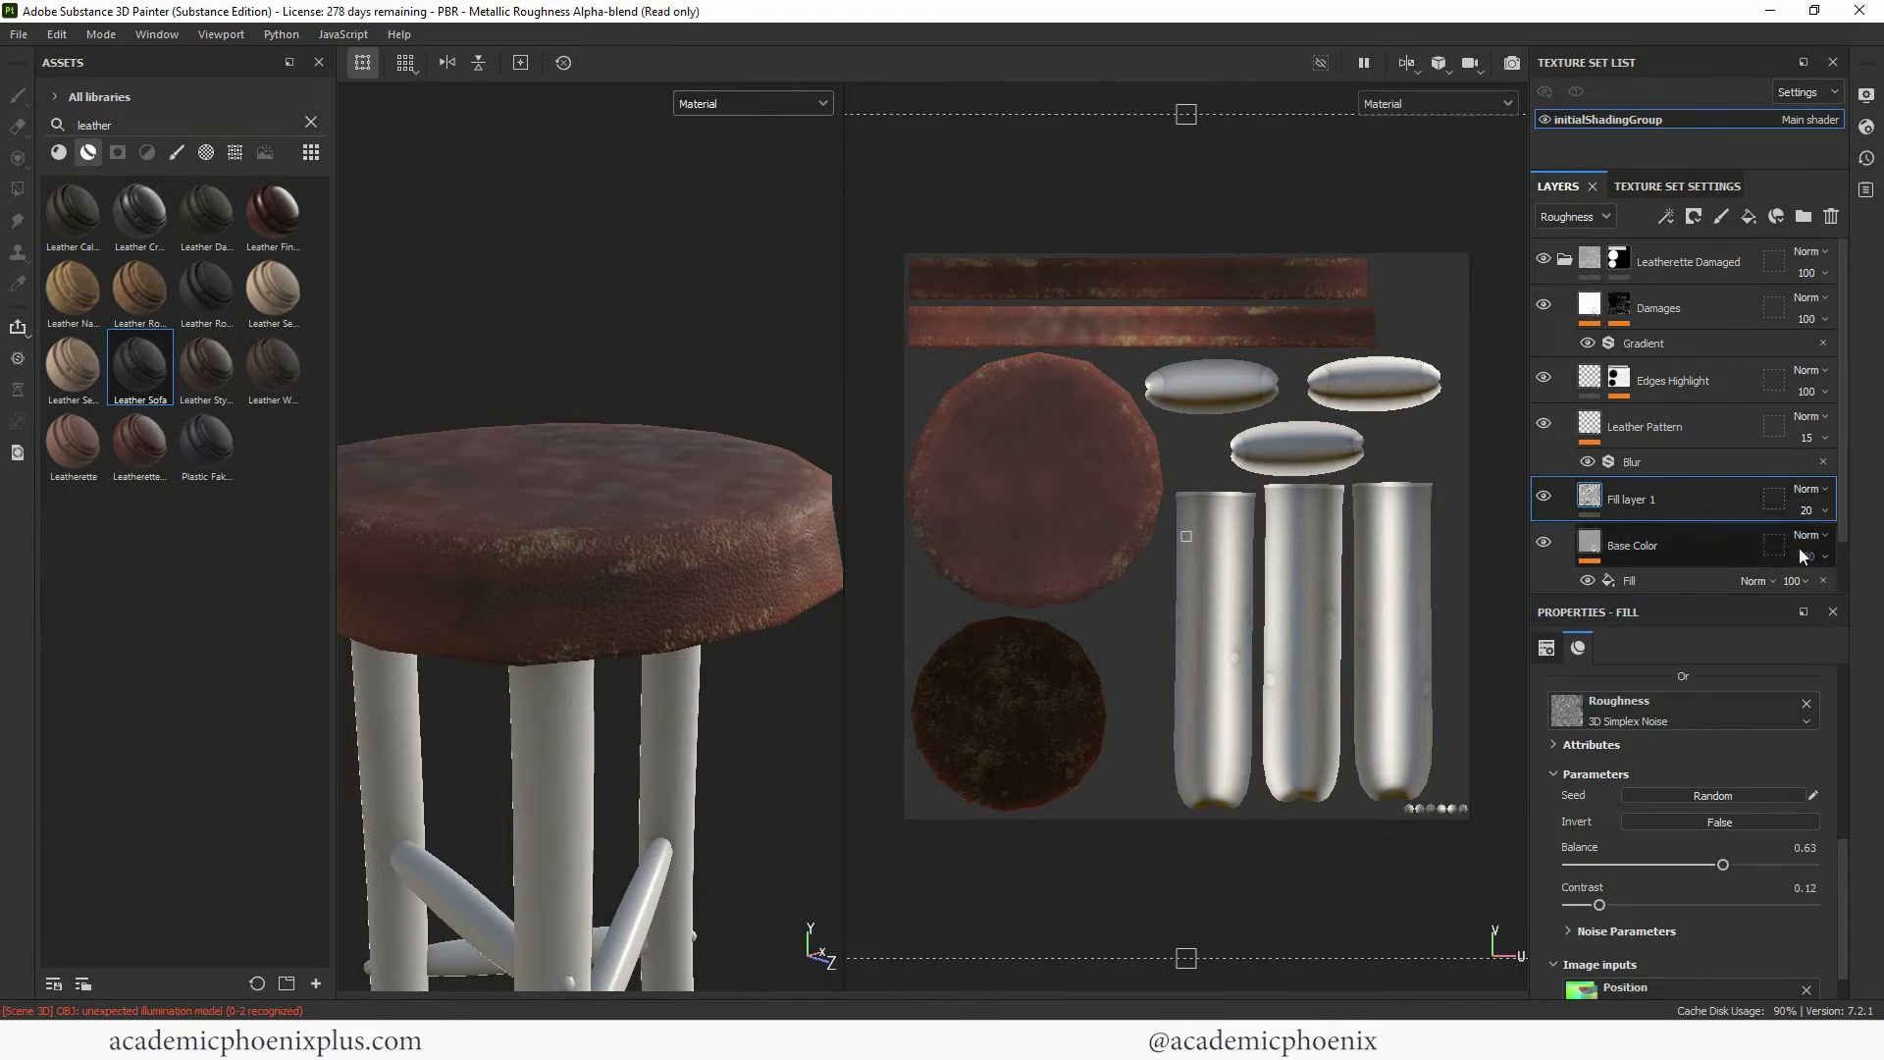
# Inspect the seat's reflections and set the noise fill layer's Roughness opacity to 10.
pyautogui.keyDown('alt'); pyautogui.moveTo(644, 404); pyautogui.dragTo(572, 534); pyautogui.keyUp('alt')
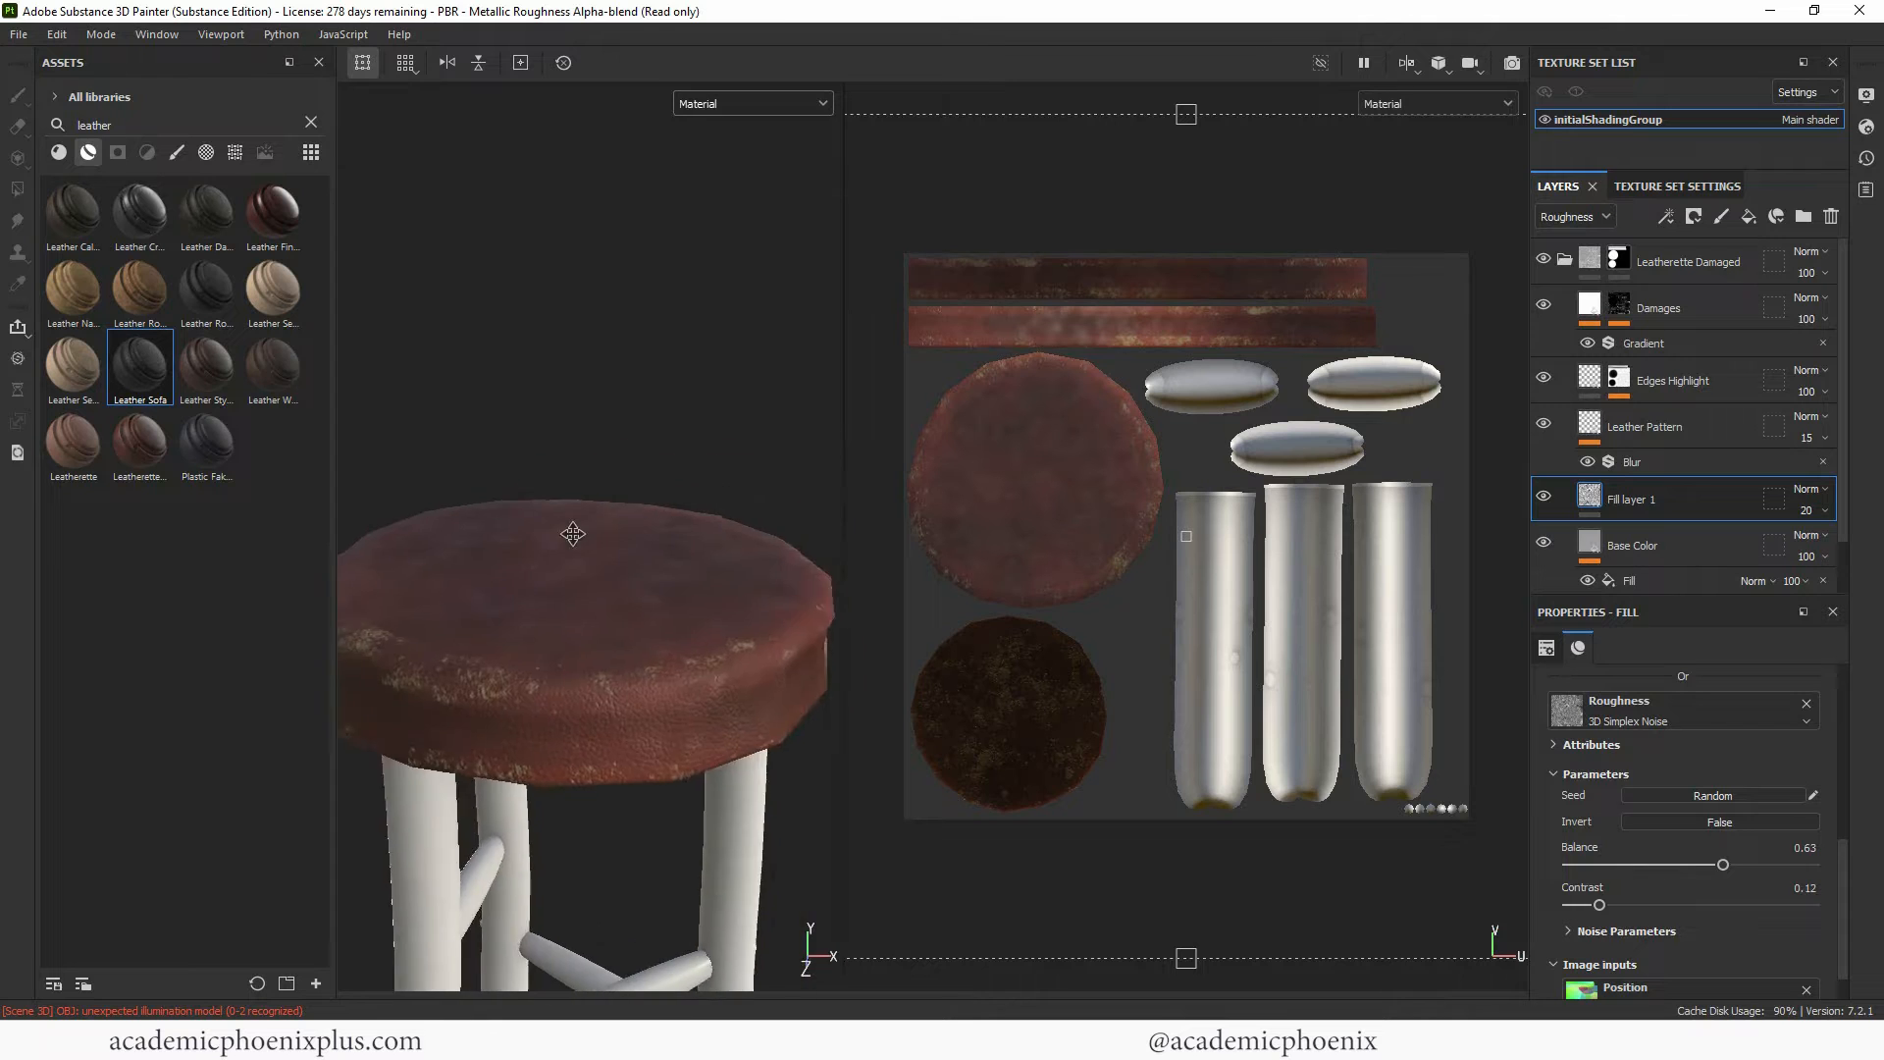
pyautogui.scroll(3, 746, 501)
pyautogui.scroll(-2, 746, 462)
pyautogui.keyDown('alt'); pyautogui.moveTo(687, 373); pyautogui.dragTo(730, 459); pyautogui.keyUp('alt')
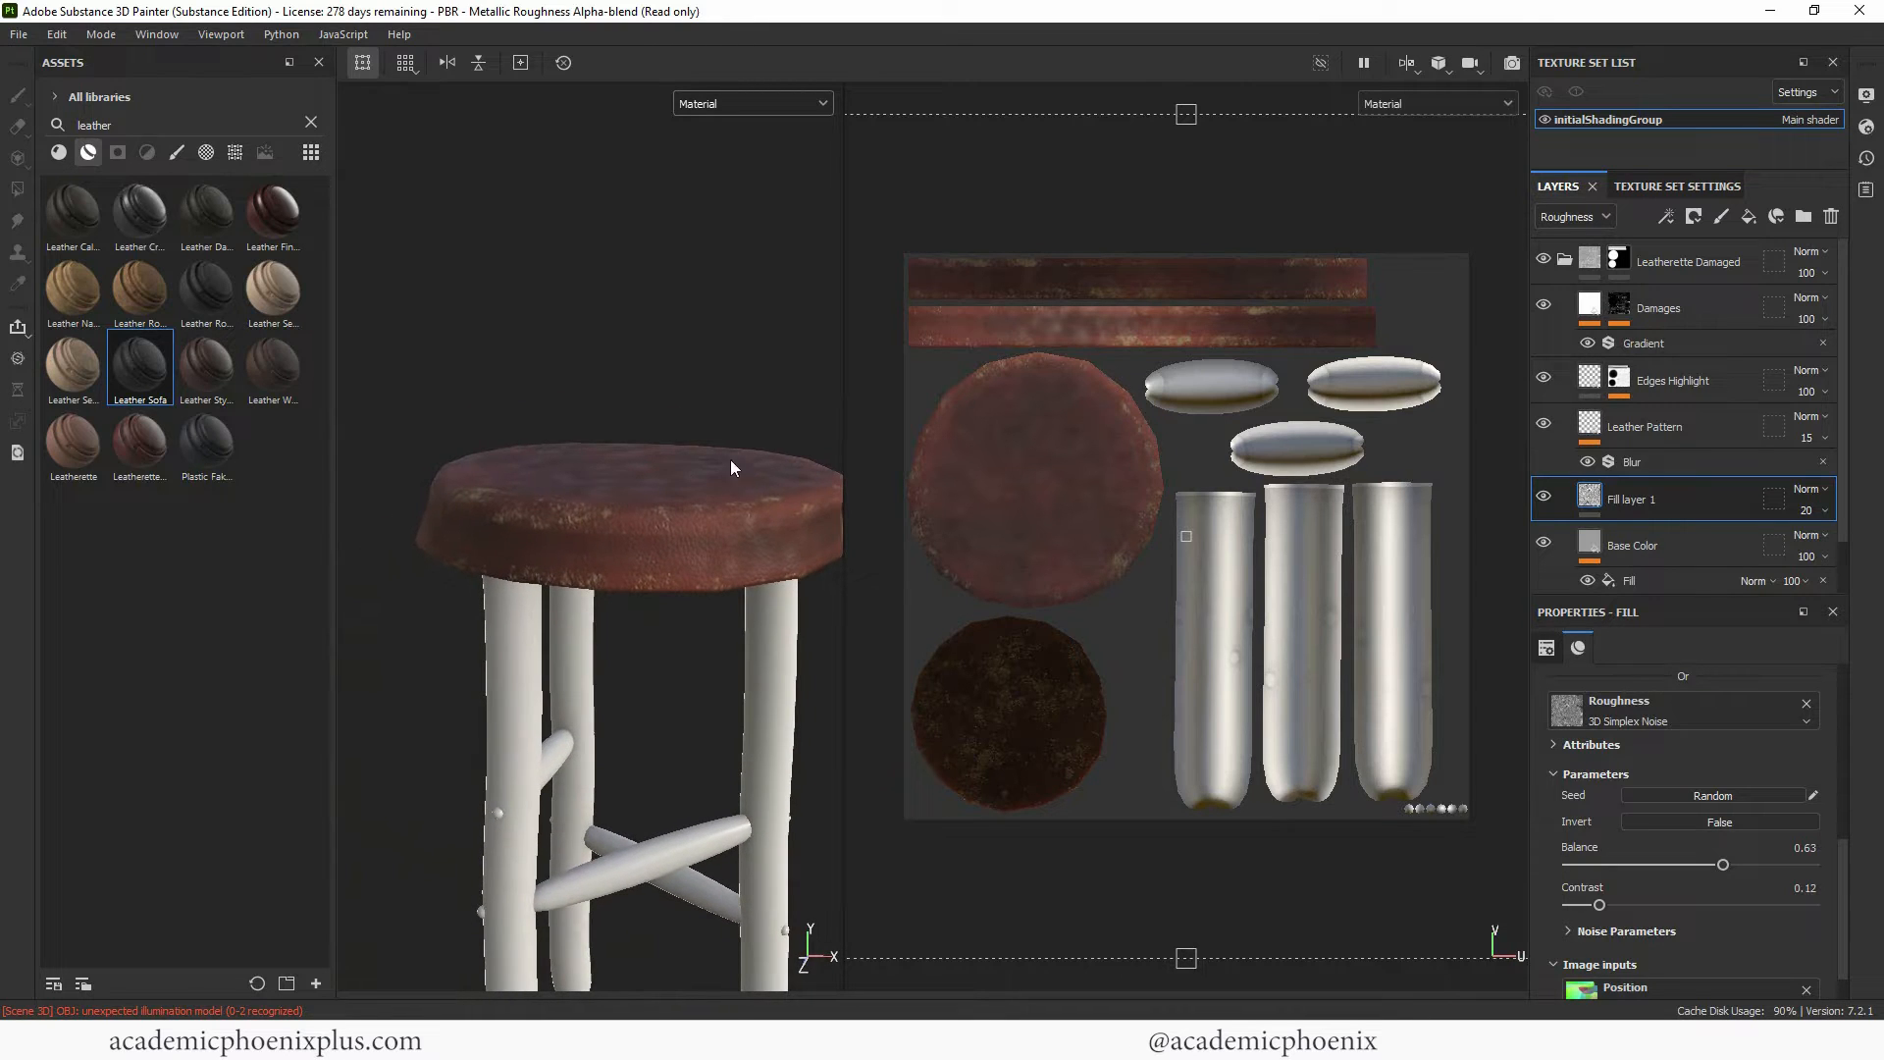
pyautogui.click(1823, 513)
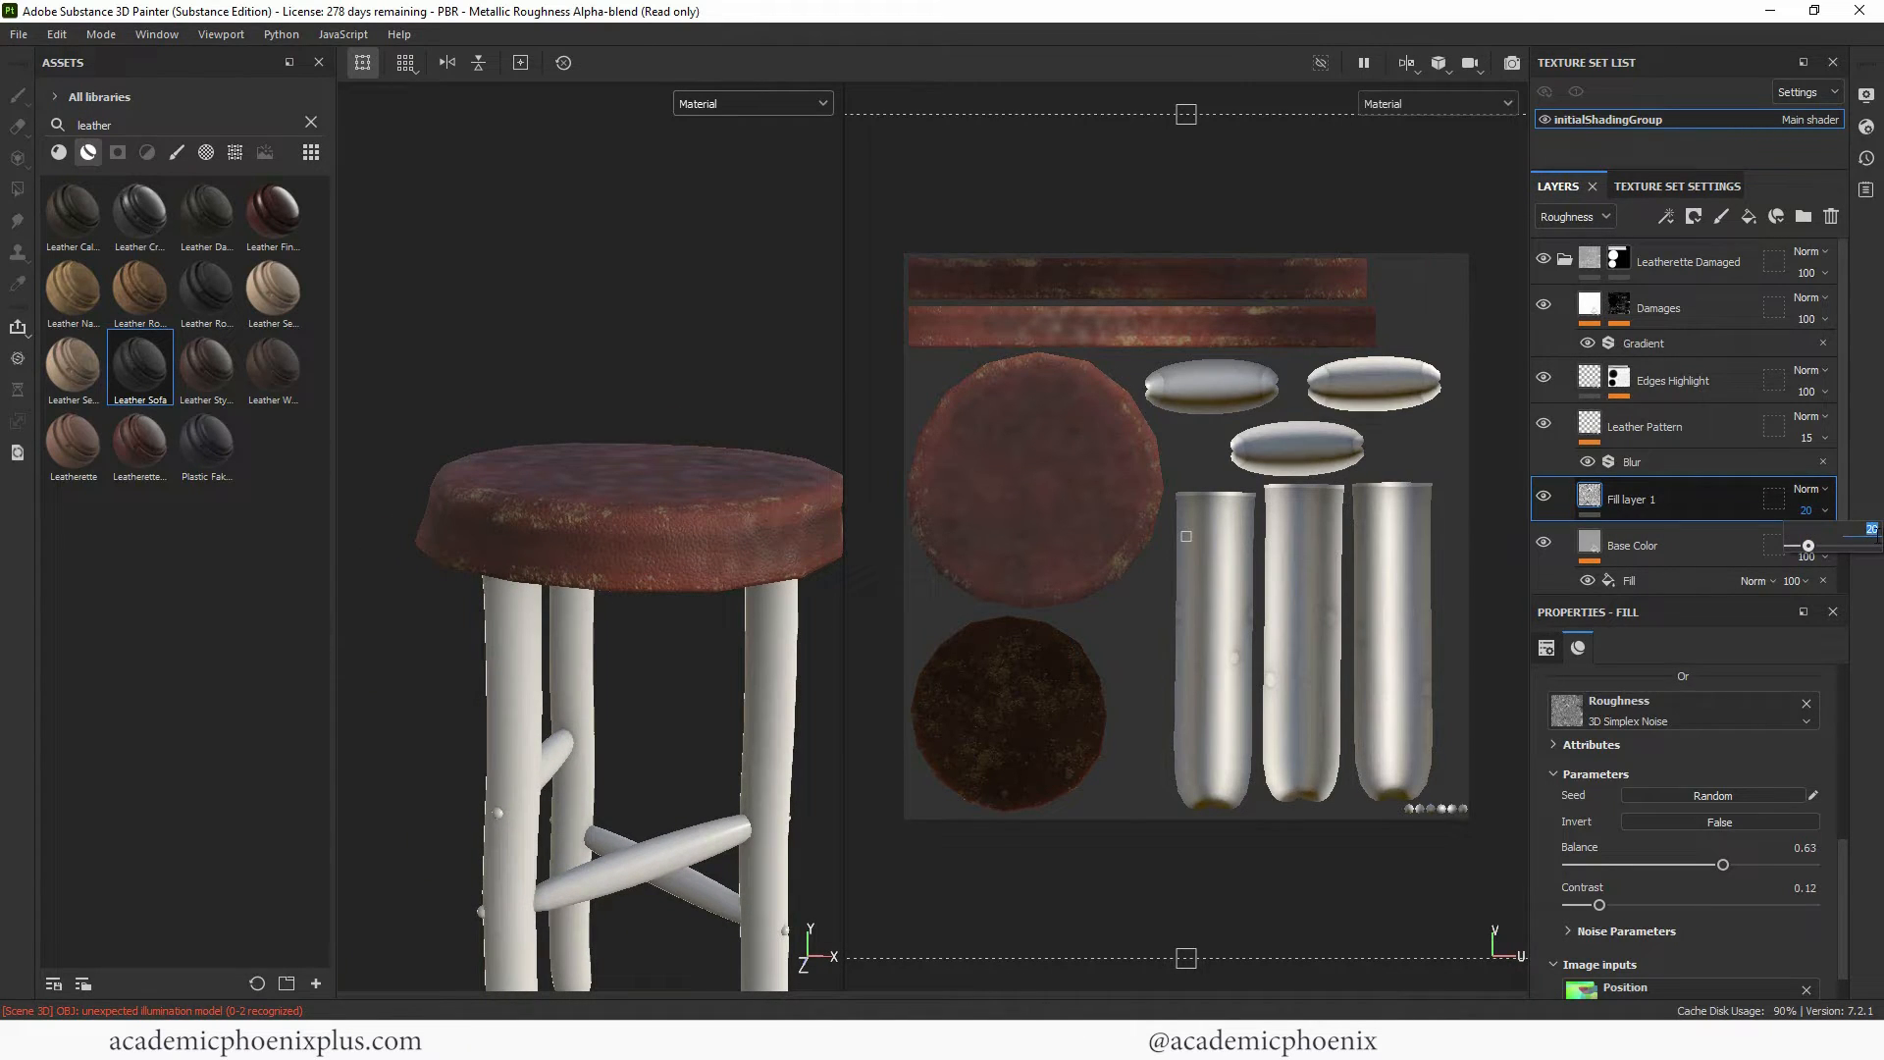
pyautogui.write('10')
pyautogui.press('Return')
# Rename the noise fill layer "roughness".
pyautogui.doubleClick(1631, 499)
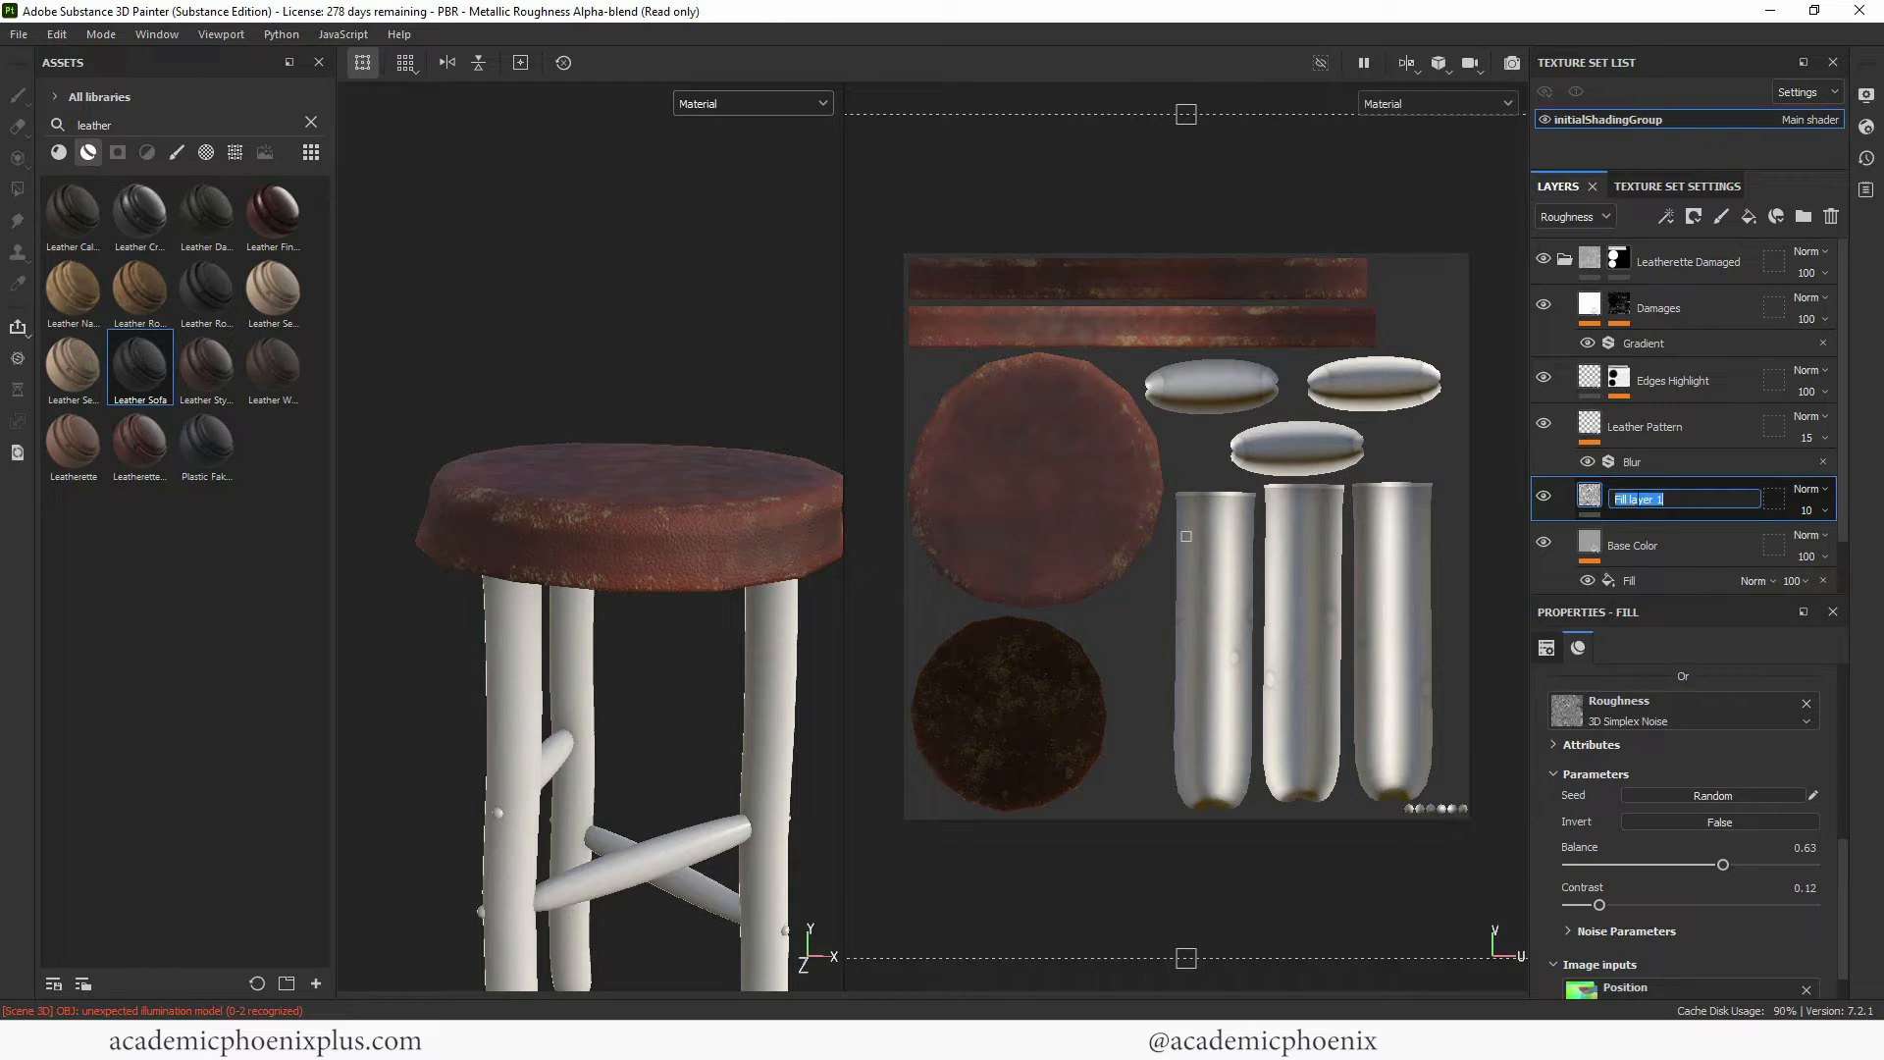
pyautogui.write('roughness')
pyautogui.press('Return')
pyautogui.scroll(3, 668, 338)
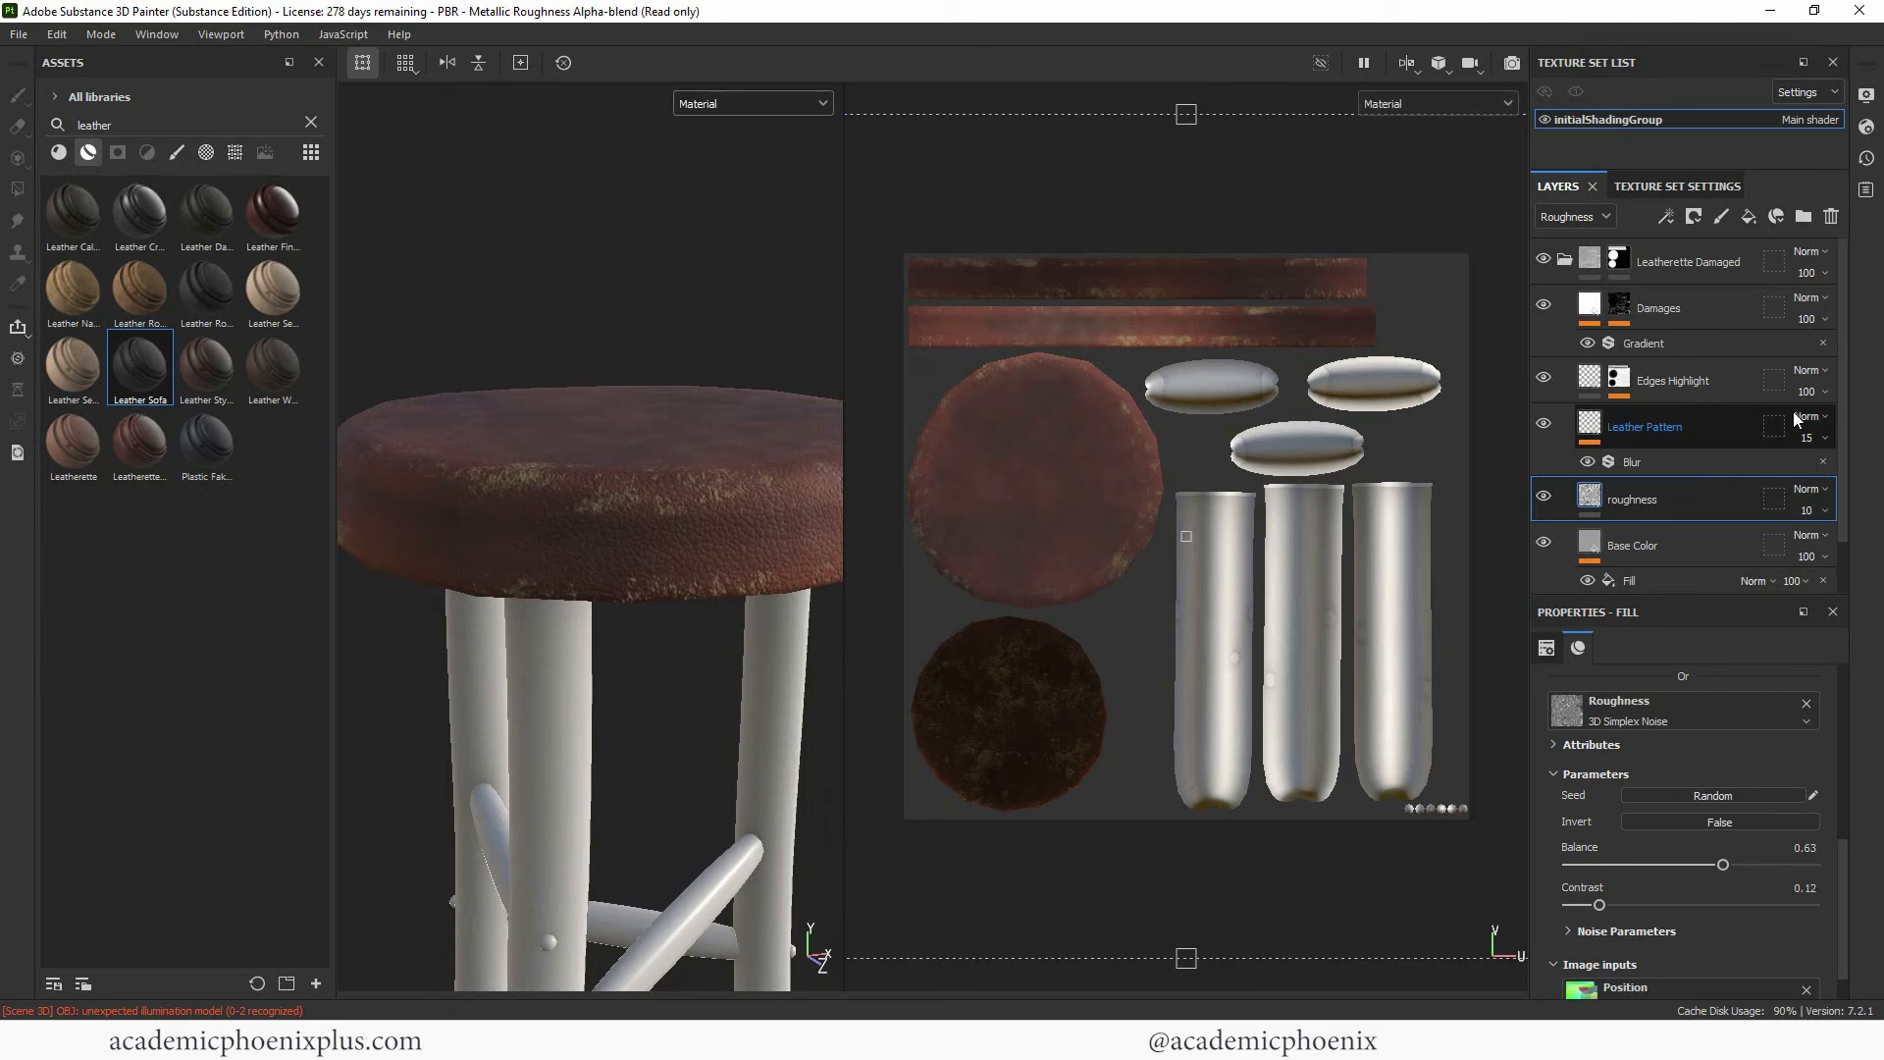
# Try removing the mask from the Damages layer to see its fill across the whole seat, and undo the removal.
pyautogui.click(1681, 310)
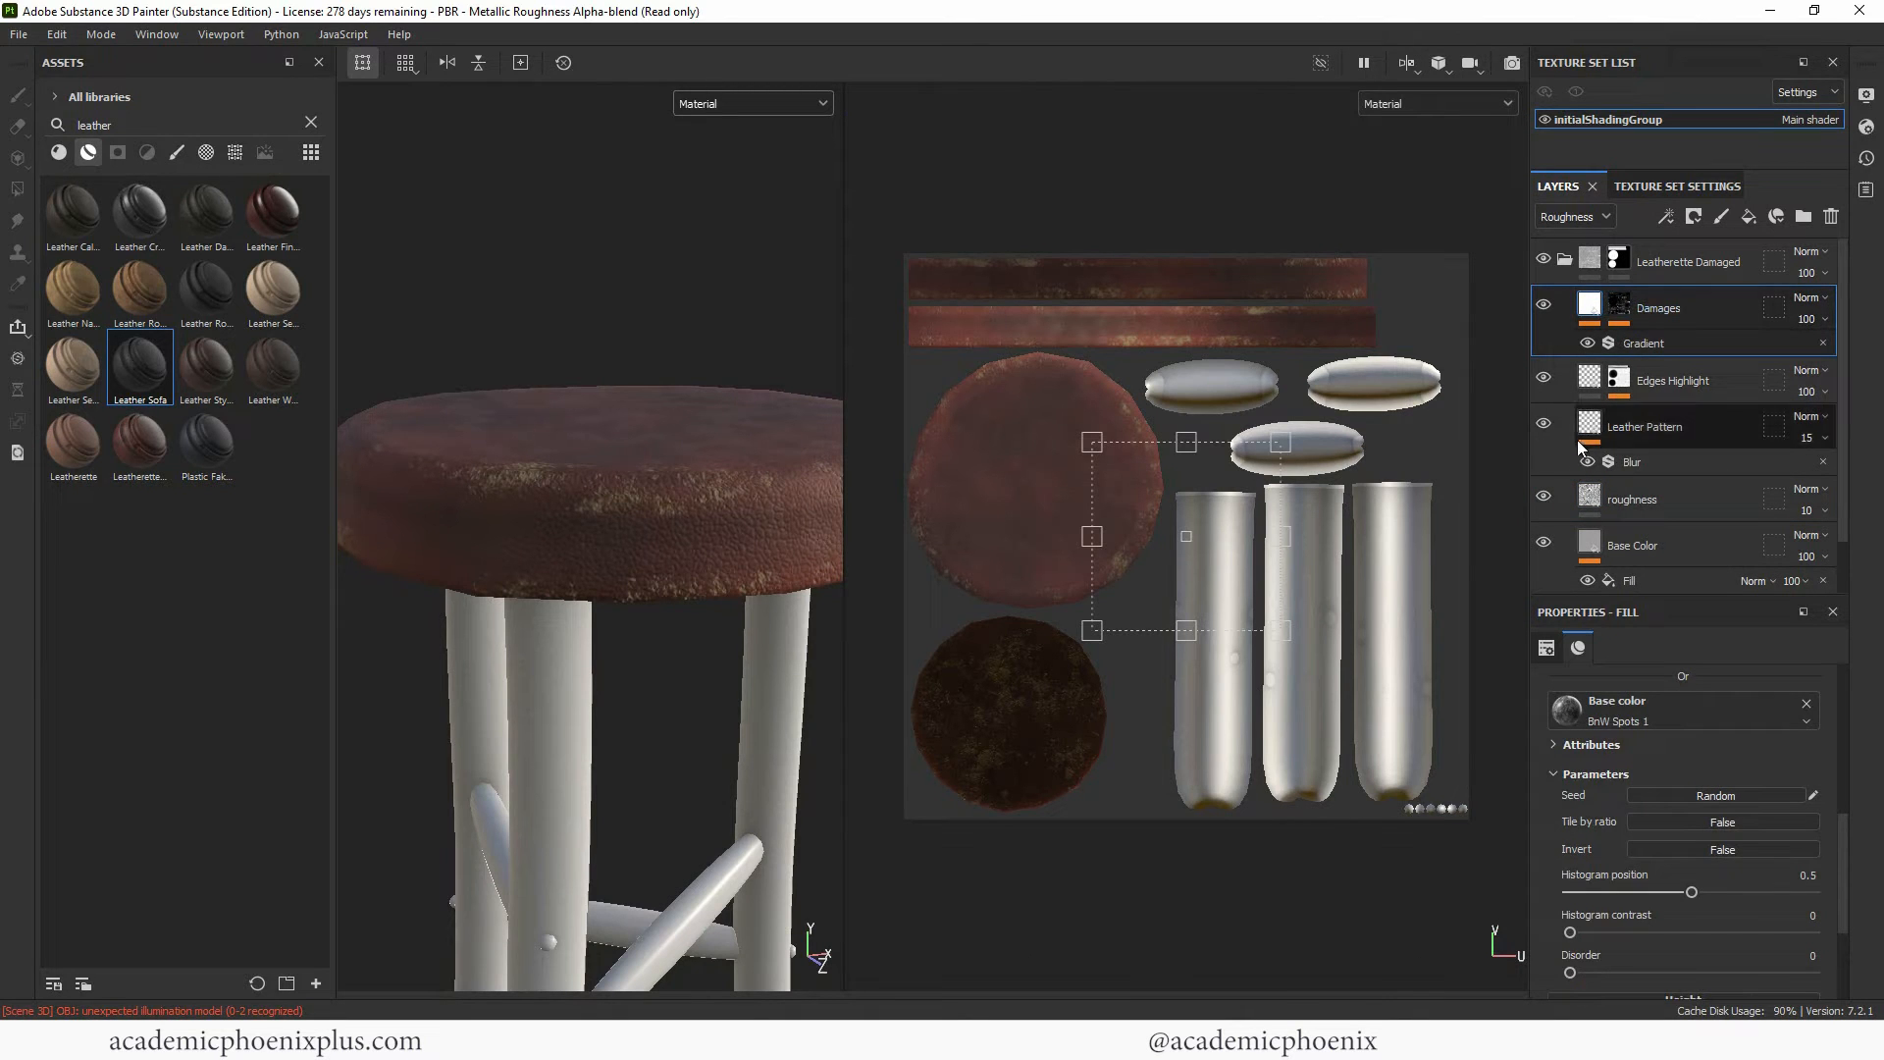
pyautogui.moveTo(1281, 442); pyautogui.dragTo(1282, 442)
pyautogui.hotkey('ctrl', 'z')
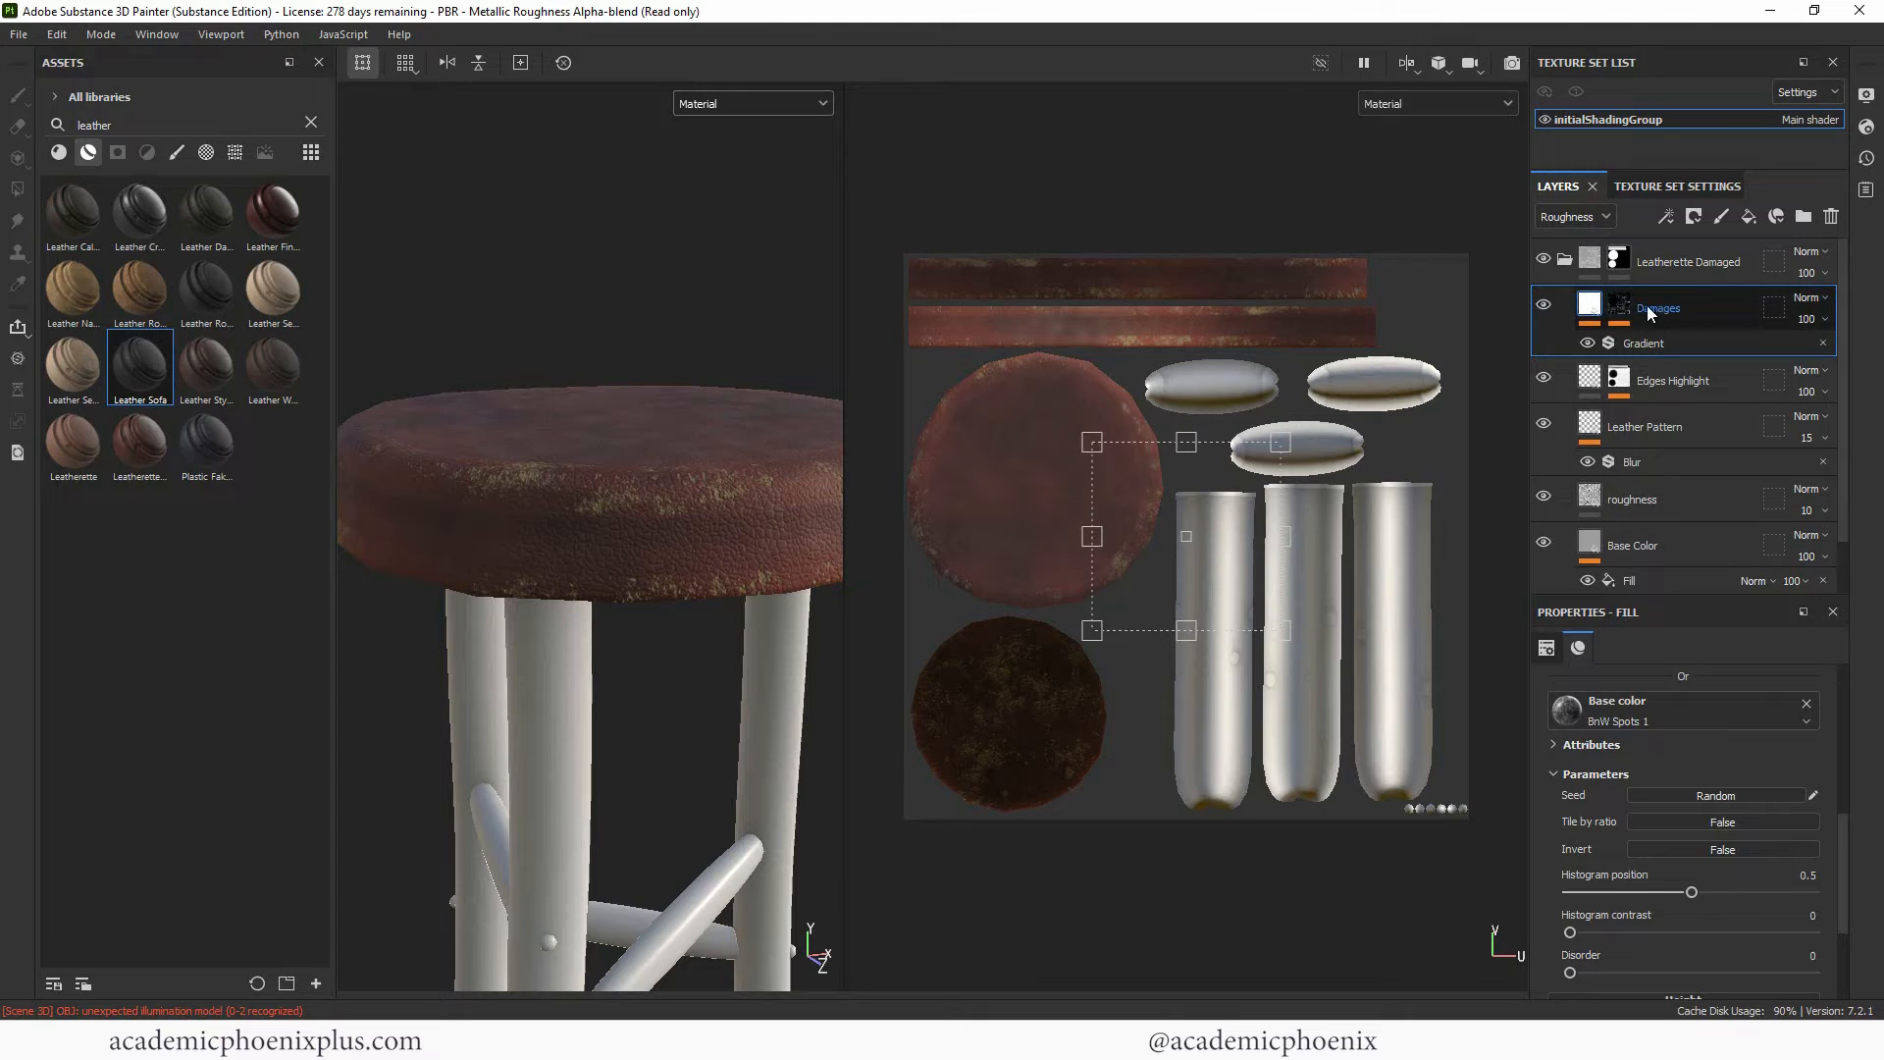
pyautogui.click(1621, 310)
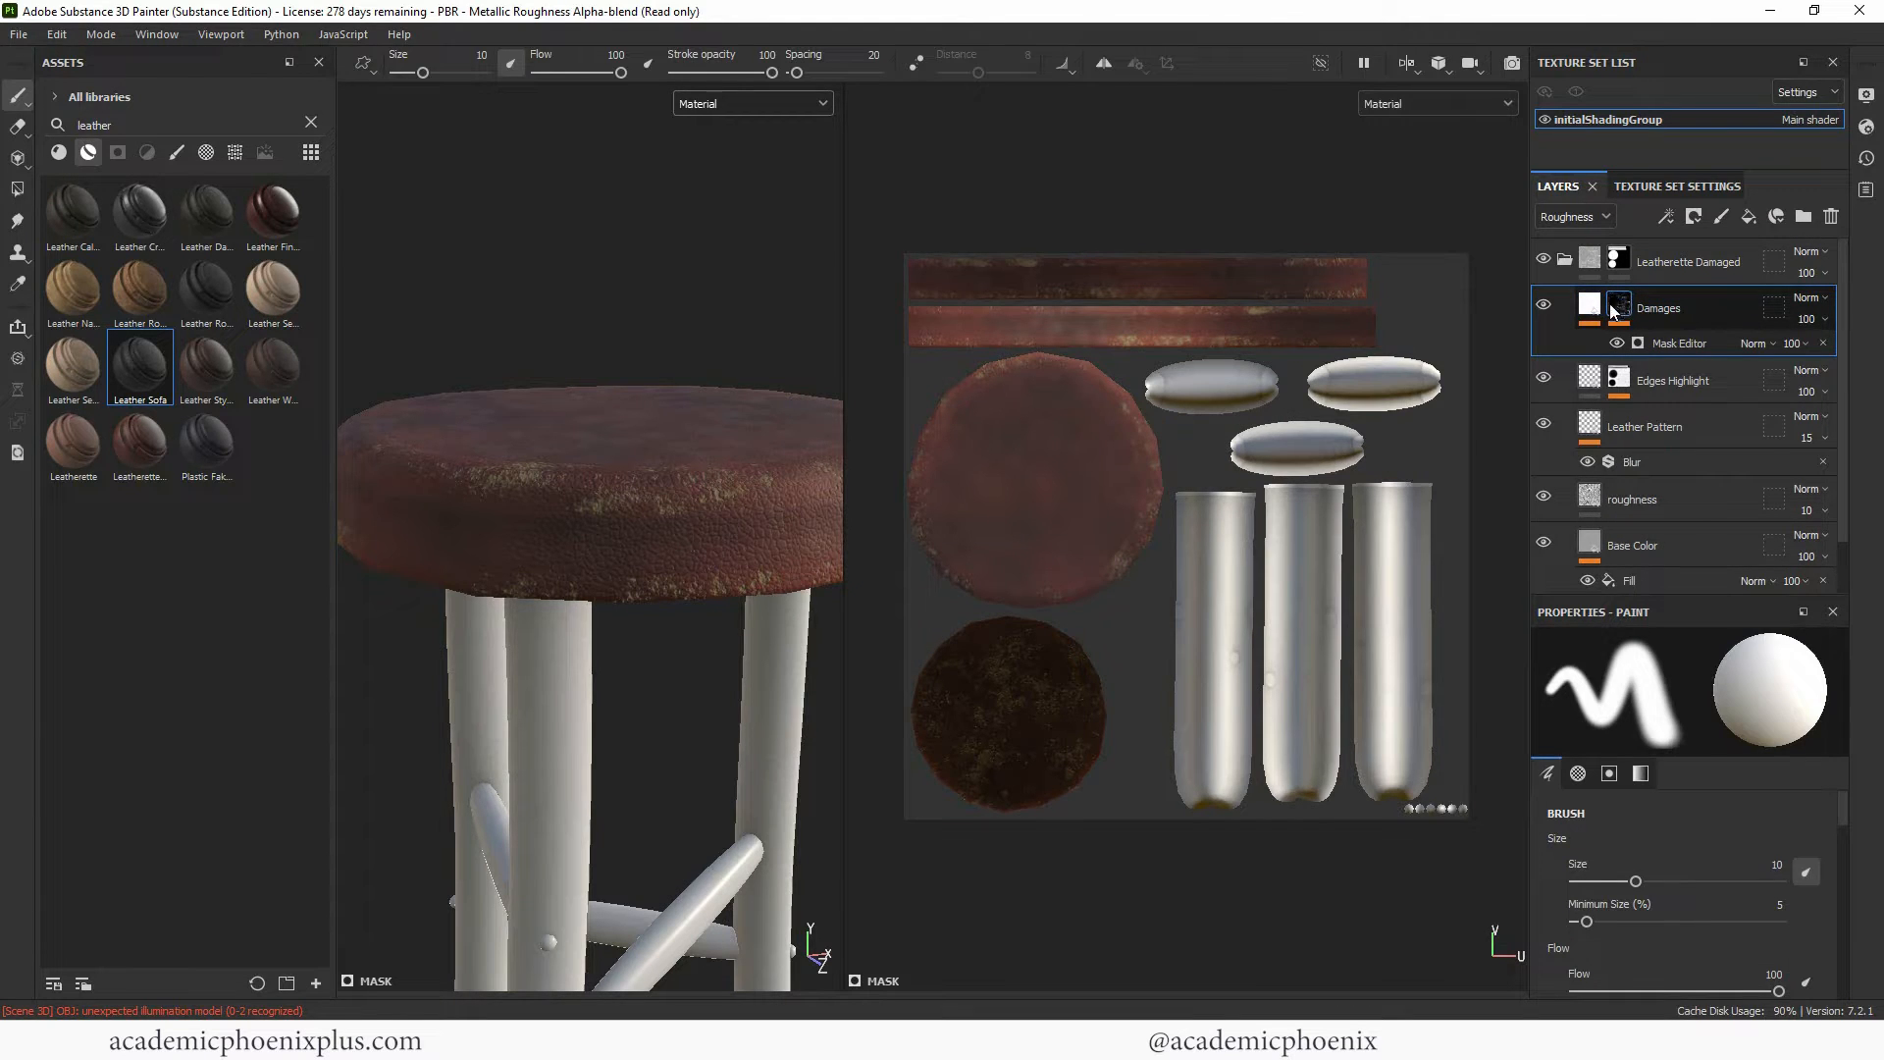
pyautogui.click(1617, 312)
pyautogui.rightClick(1620, 301)
pyautogui.click(1676, 235)
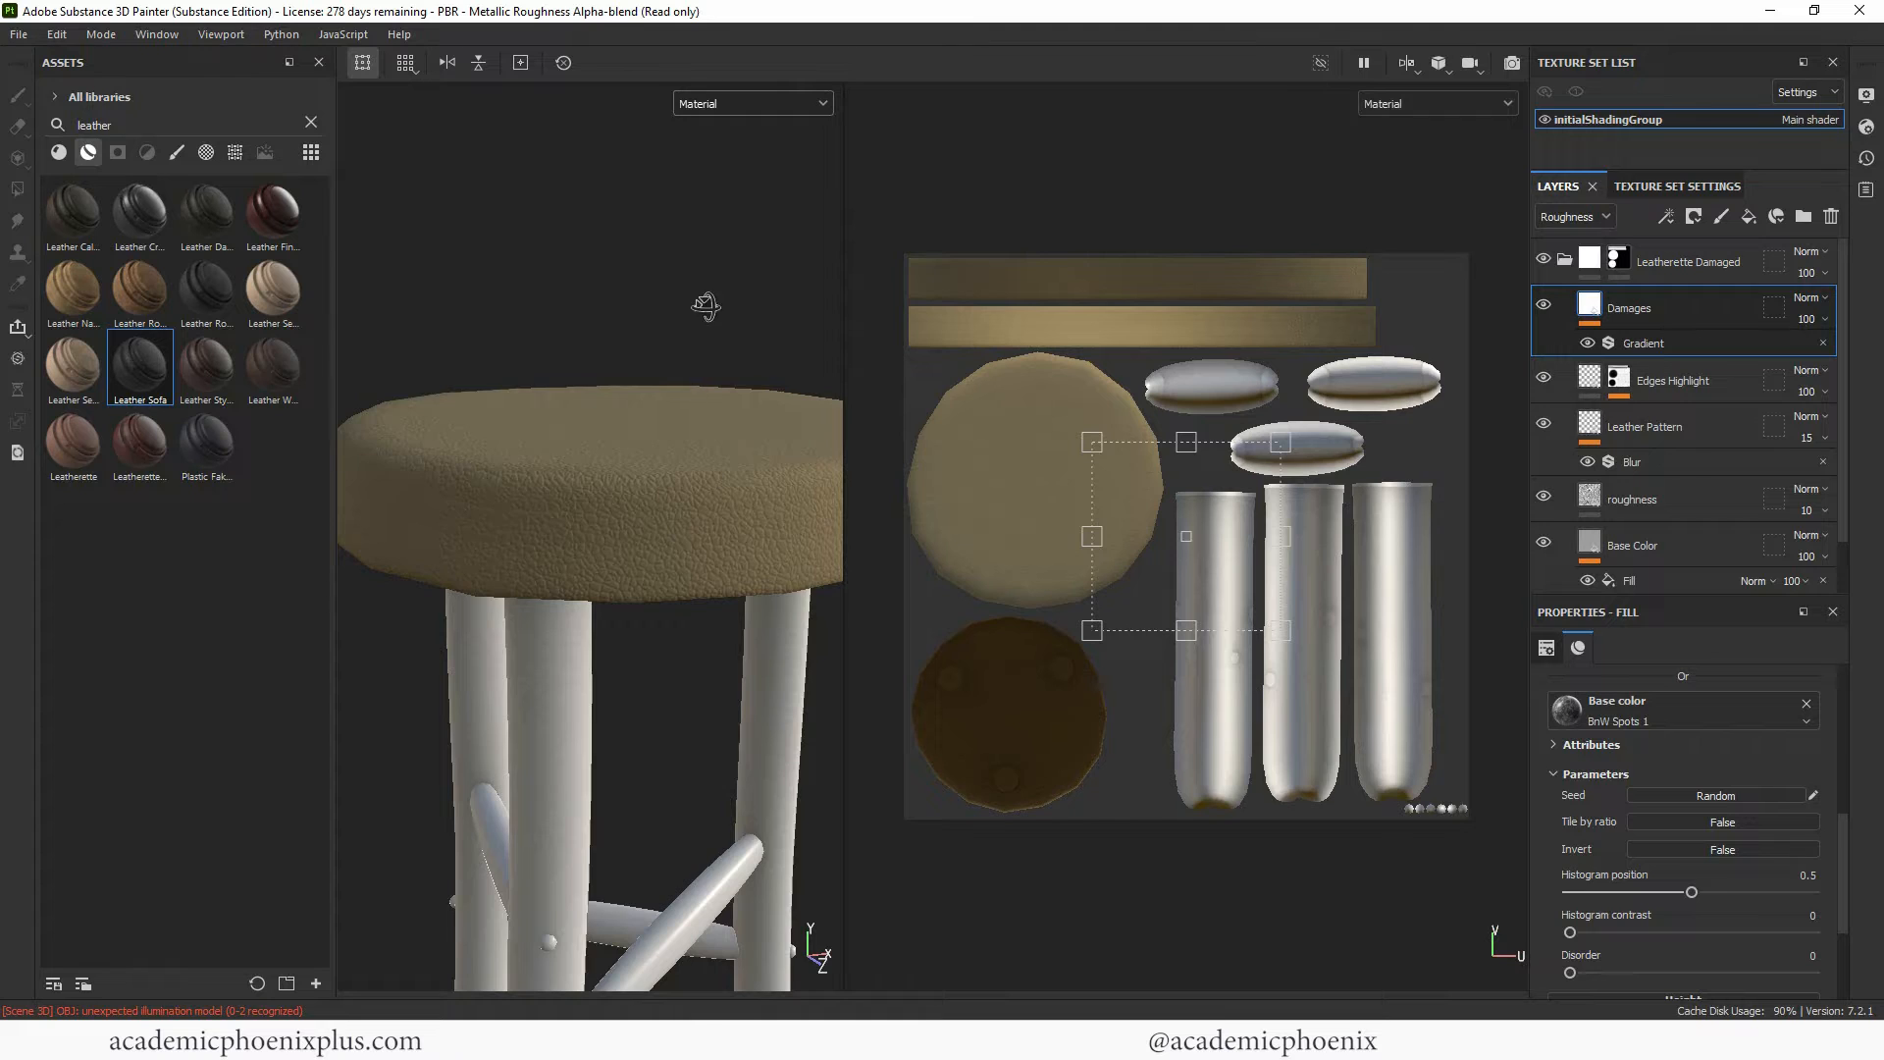
pyautogui.keyDown('alt'); pyautogui.moveTo(706, 306); pyautogui.dragTo(564, 402); pyautogui.keyUp('alt')
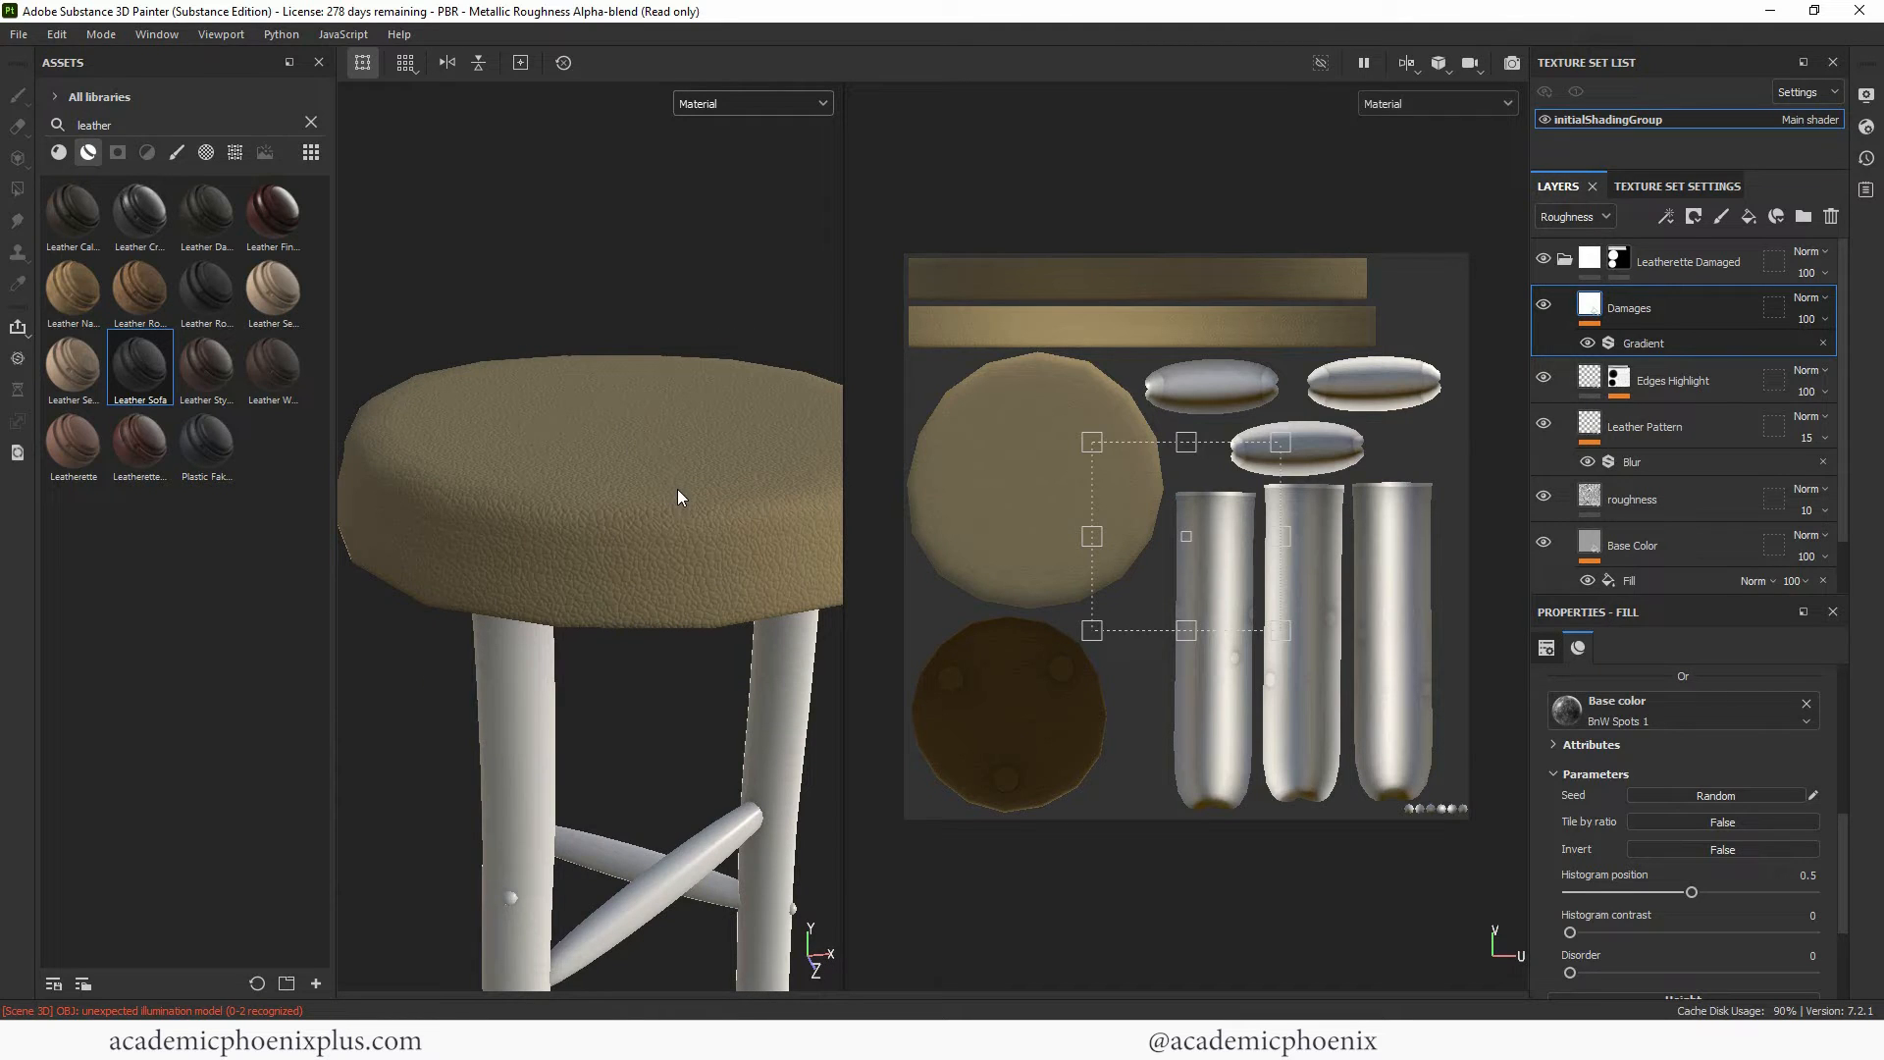
pyautogui.hotkey('ctrl', 'z')
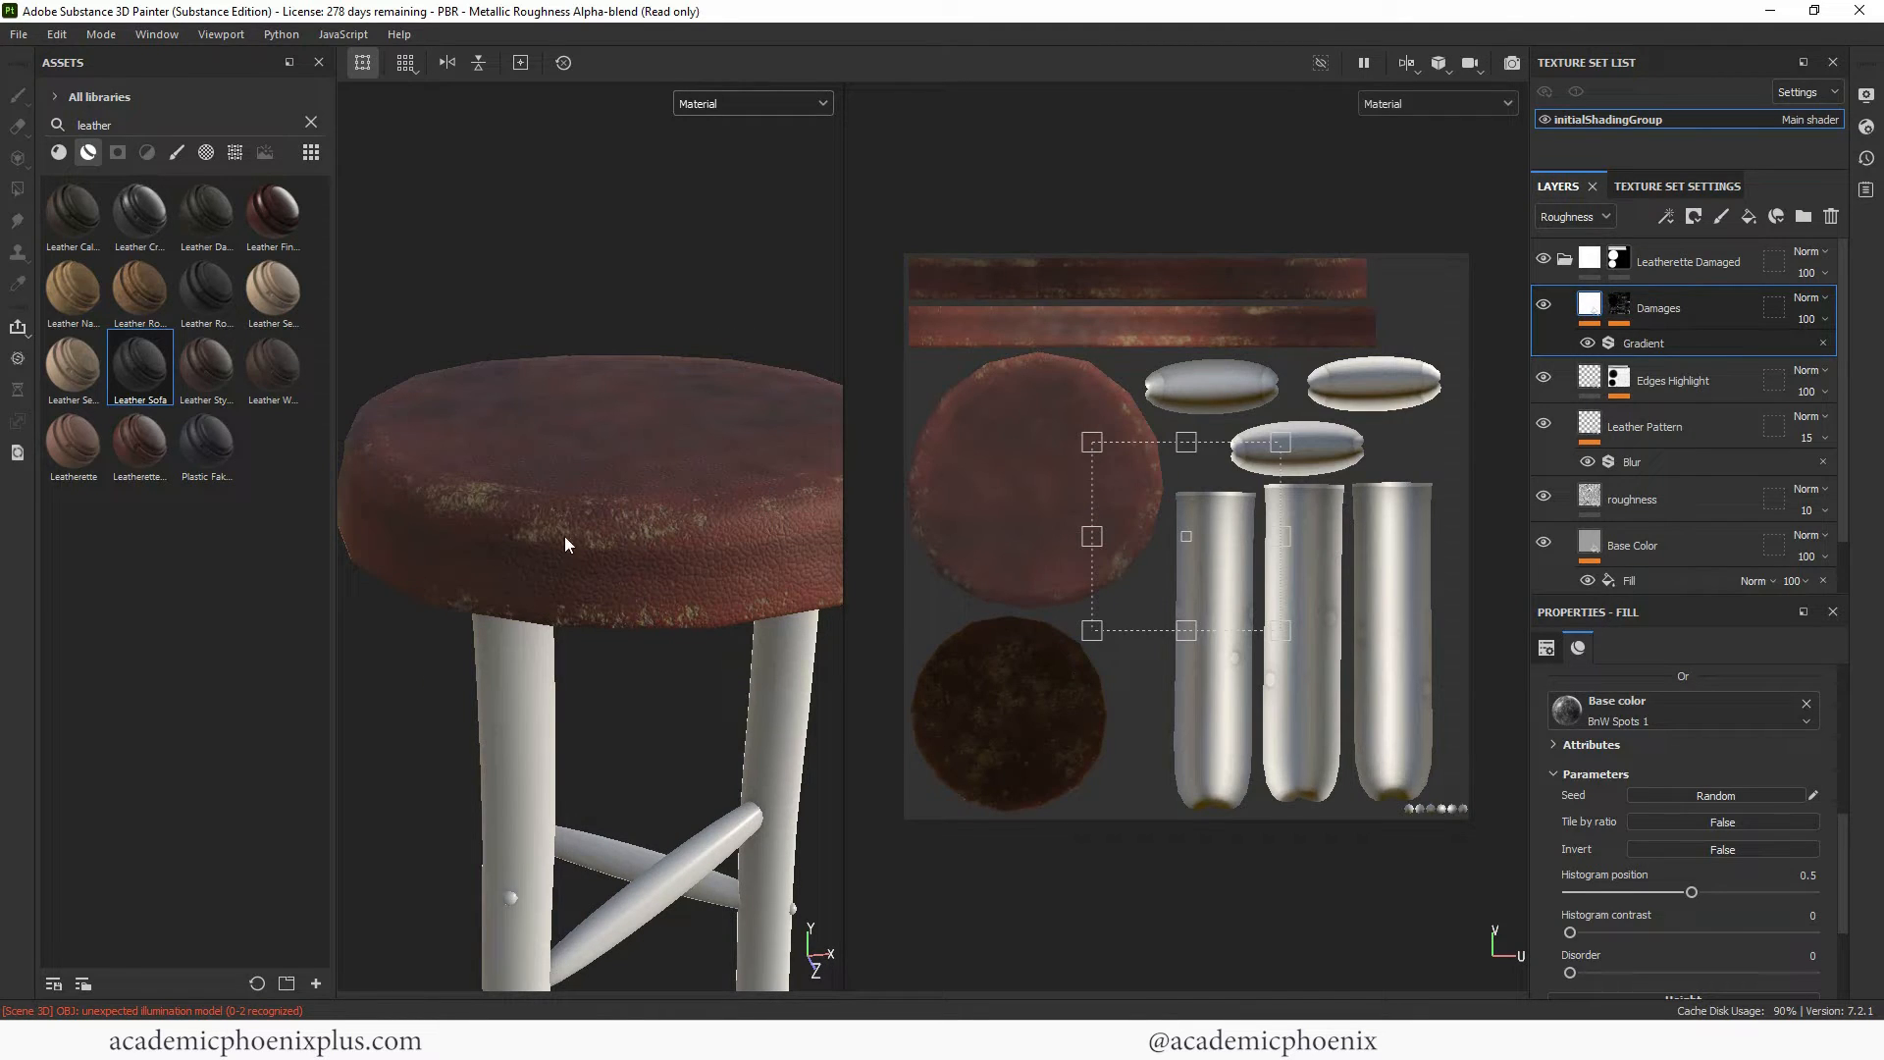
# Set the Texture amount to 0.86 in the Mask Editor generator on the Damages layer's mask.
pyautogui.click(1619, 313)
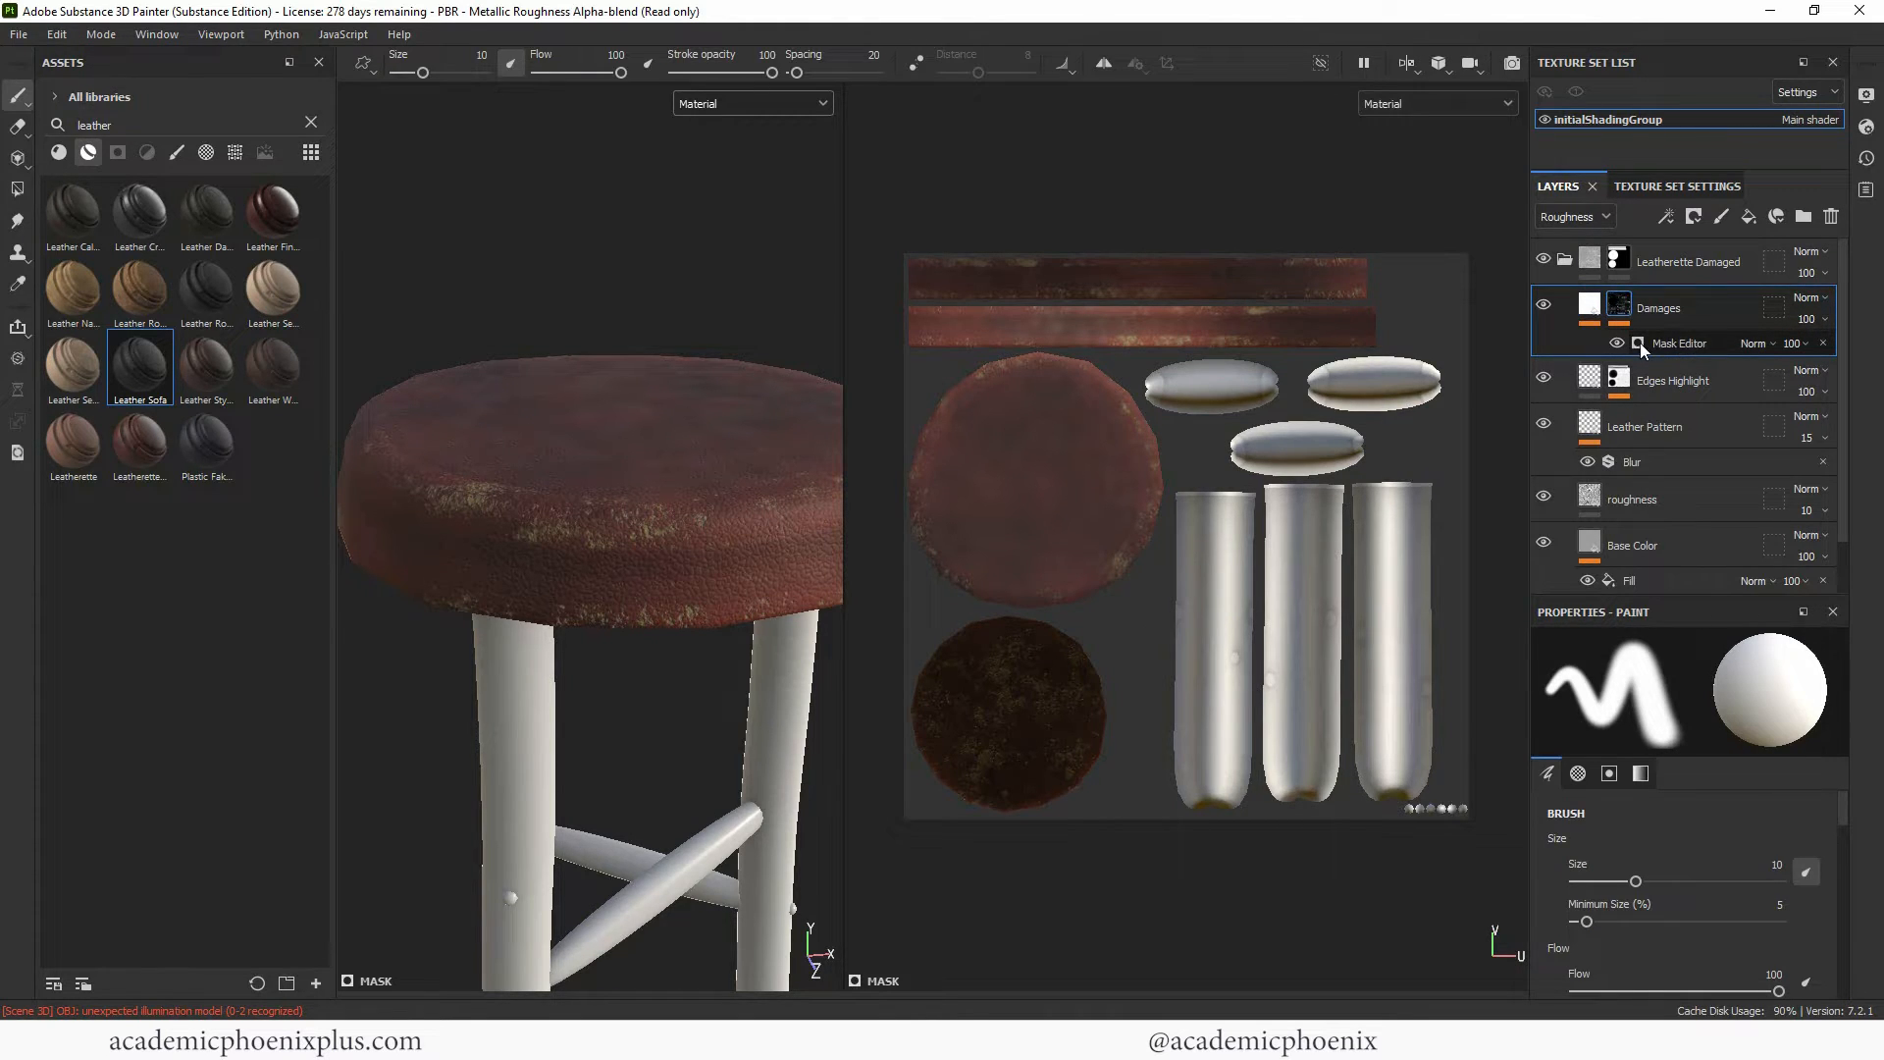
pyautogui.click(1643, 344)
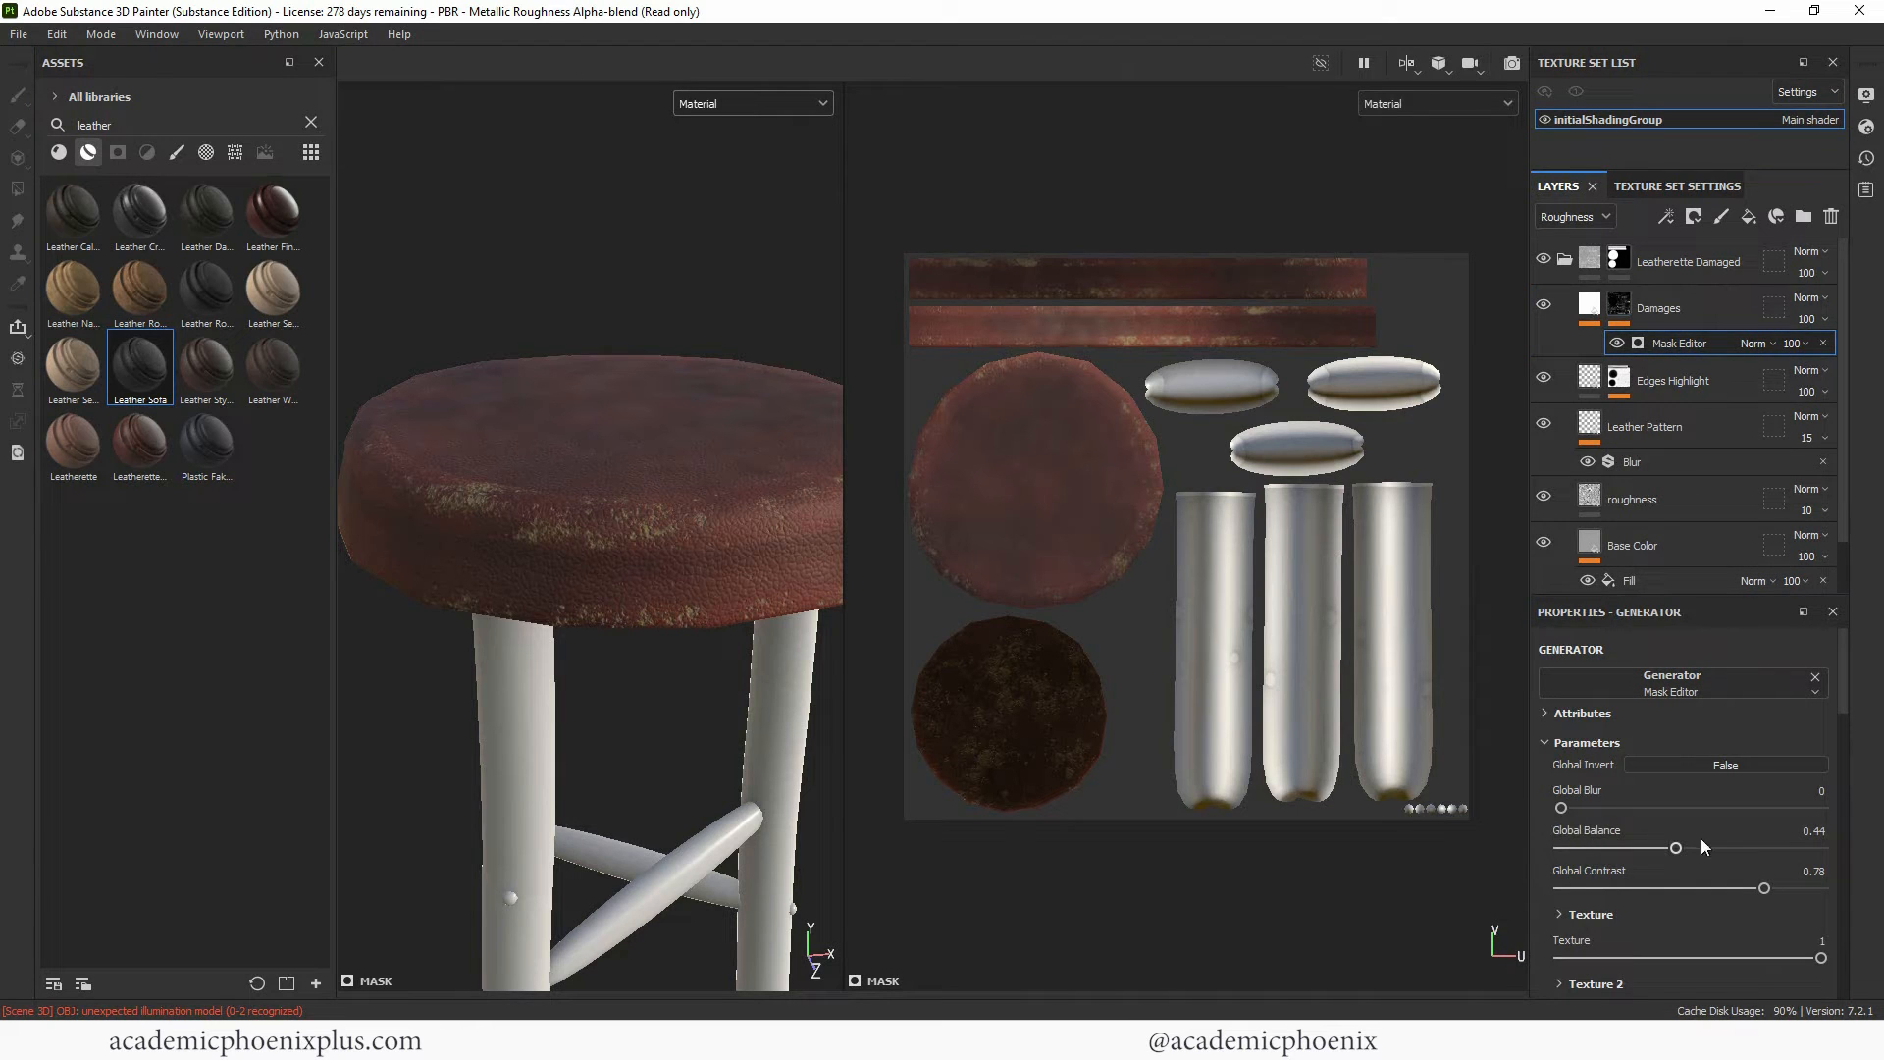
pyautogui.scroll(-3, 1822, 815)
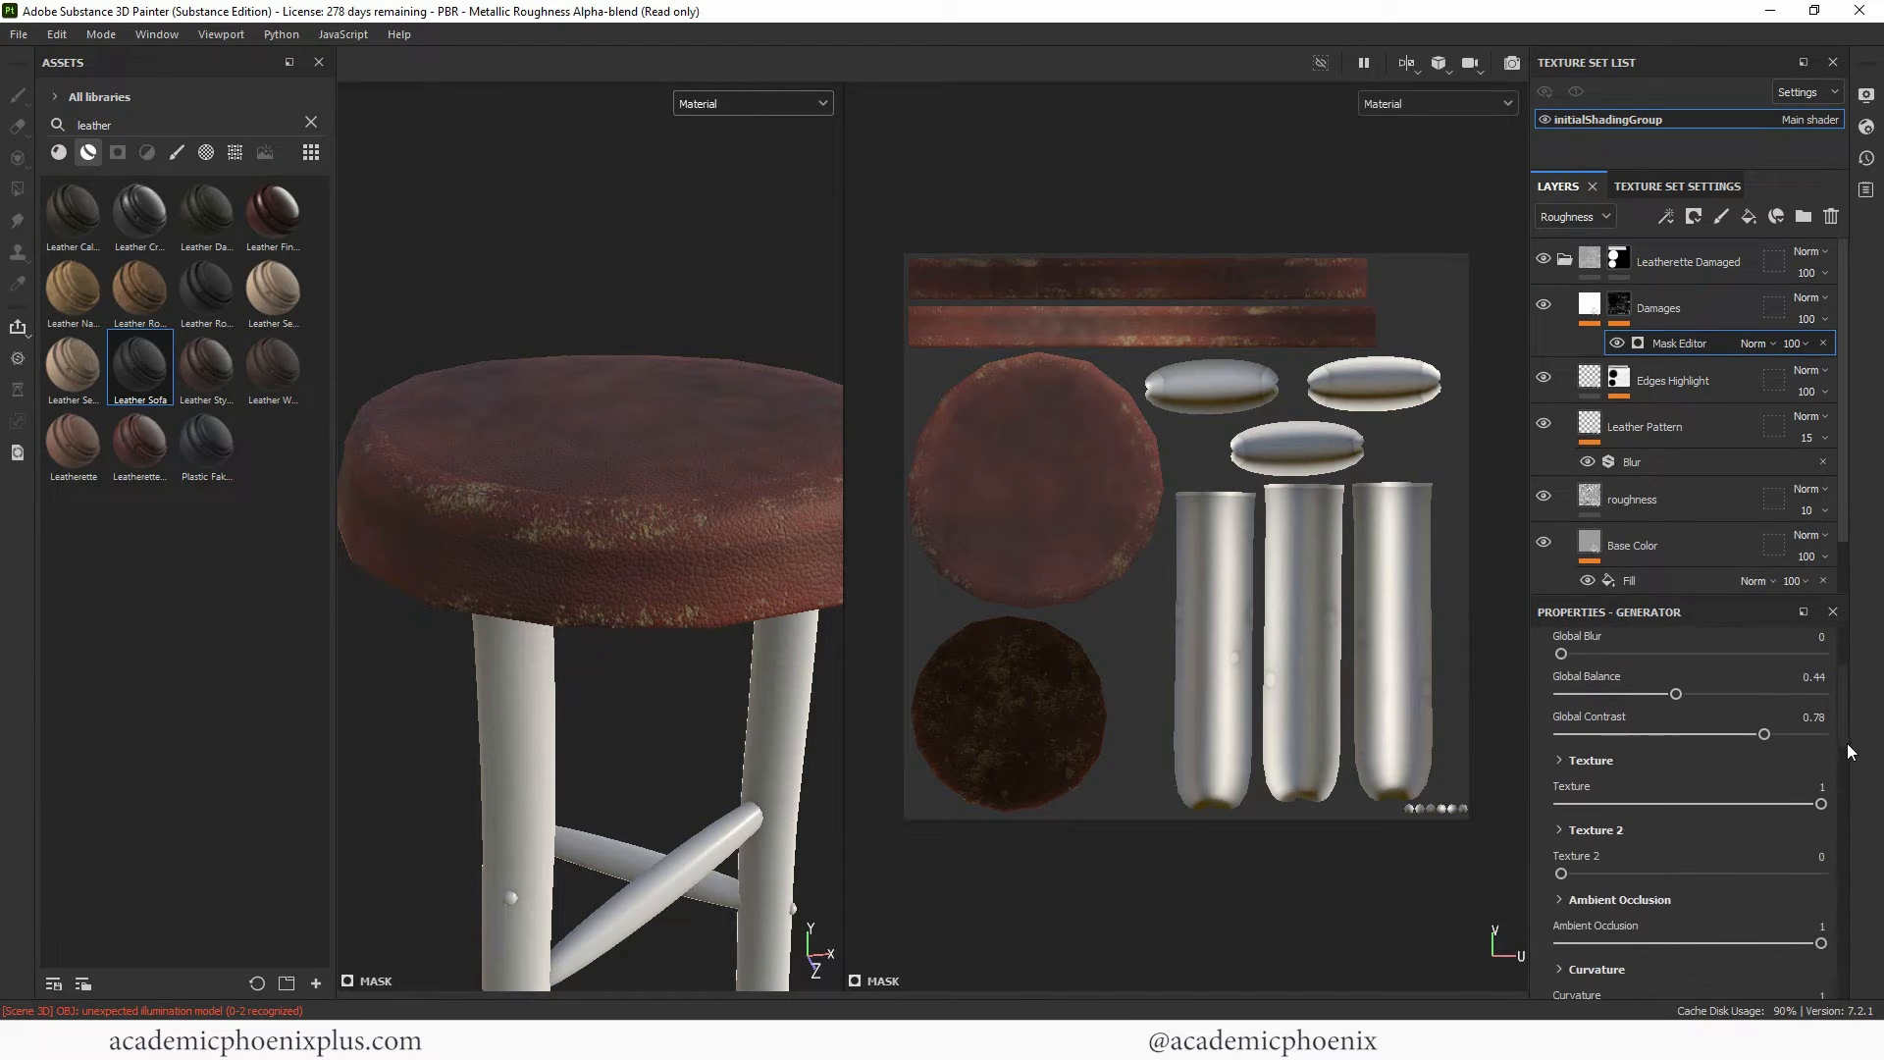
pyautogui.moveTo(1821, 807)
pyautogui.mouseDown()
pyautogui.moveTo(1651, 804)
pyautogui.moveTo(1785, 805)
pyautogui.mouseUp()
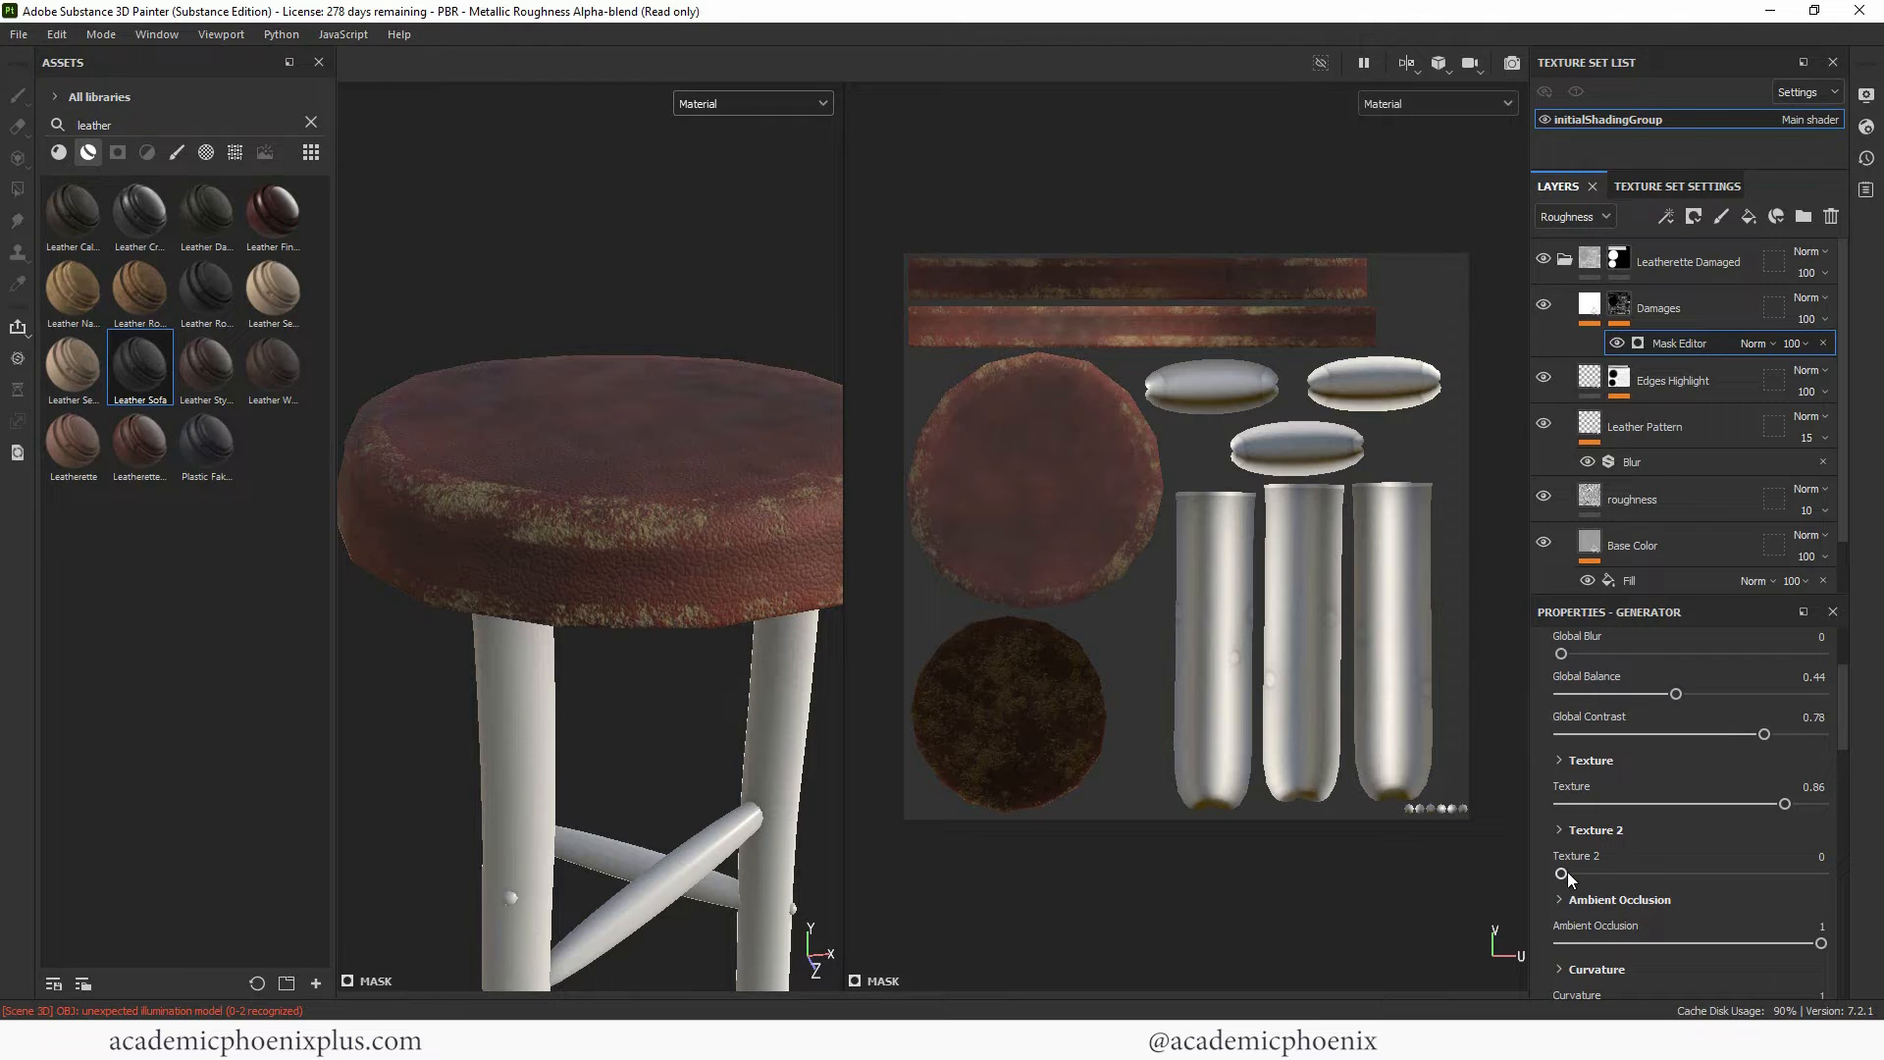
# Try a Texture 2 amount of 0.08 and undo it, and test lower Ambient Occlusion before restoring it to 1.
pyautogui.moveTo(1568, 873)
pyautogui.mouseDown()
pyautogui.moveTo(1680, 878)
pyautogui.moveTo(1583, 881)
pyautogui.mouseUp()
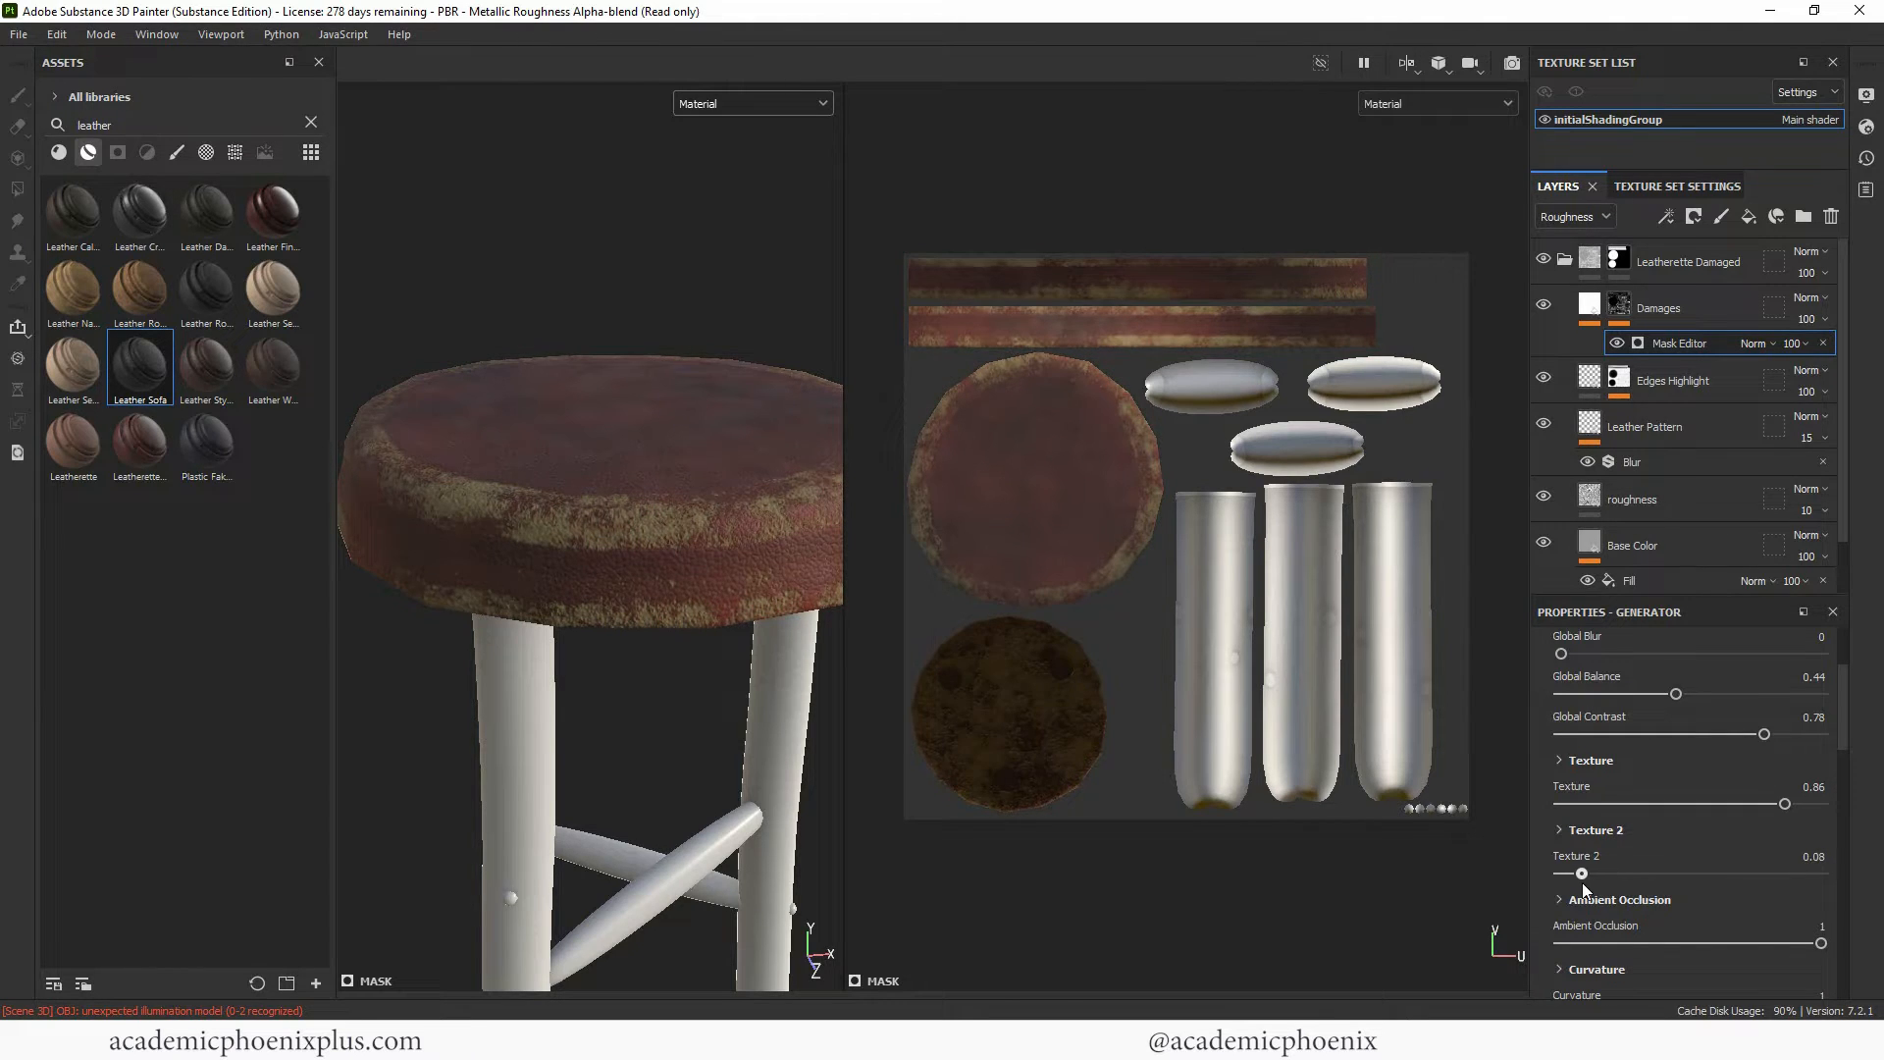
pyautogui.hotkey('ctrl', 'z')
pyautogui.moveTo(1696, 943); pyautogui.dragTo(1822, 943)
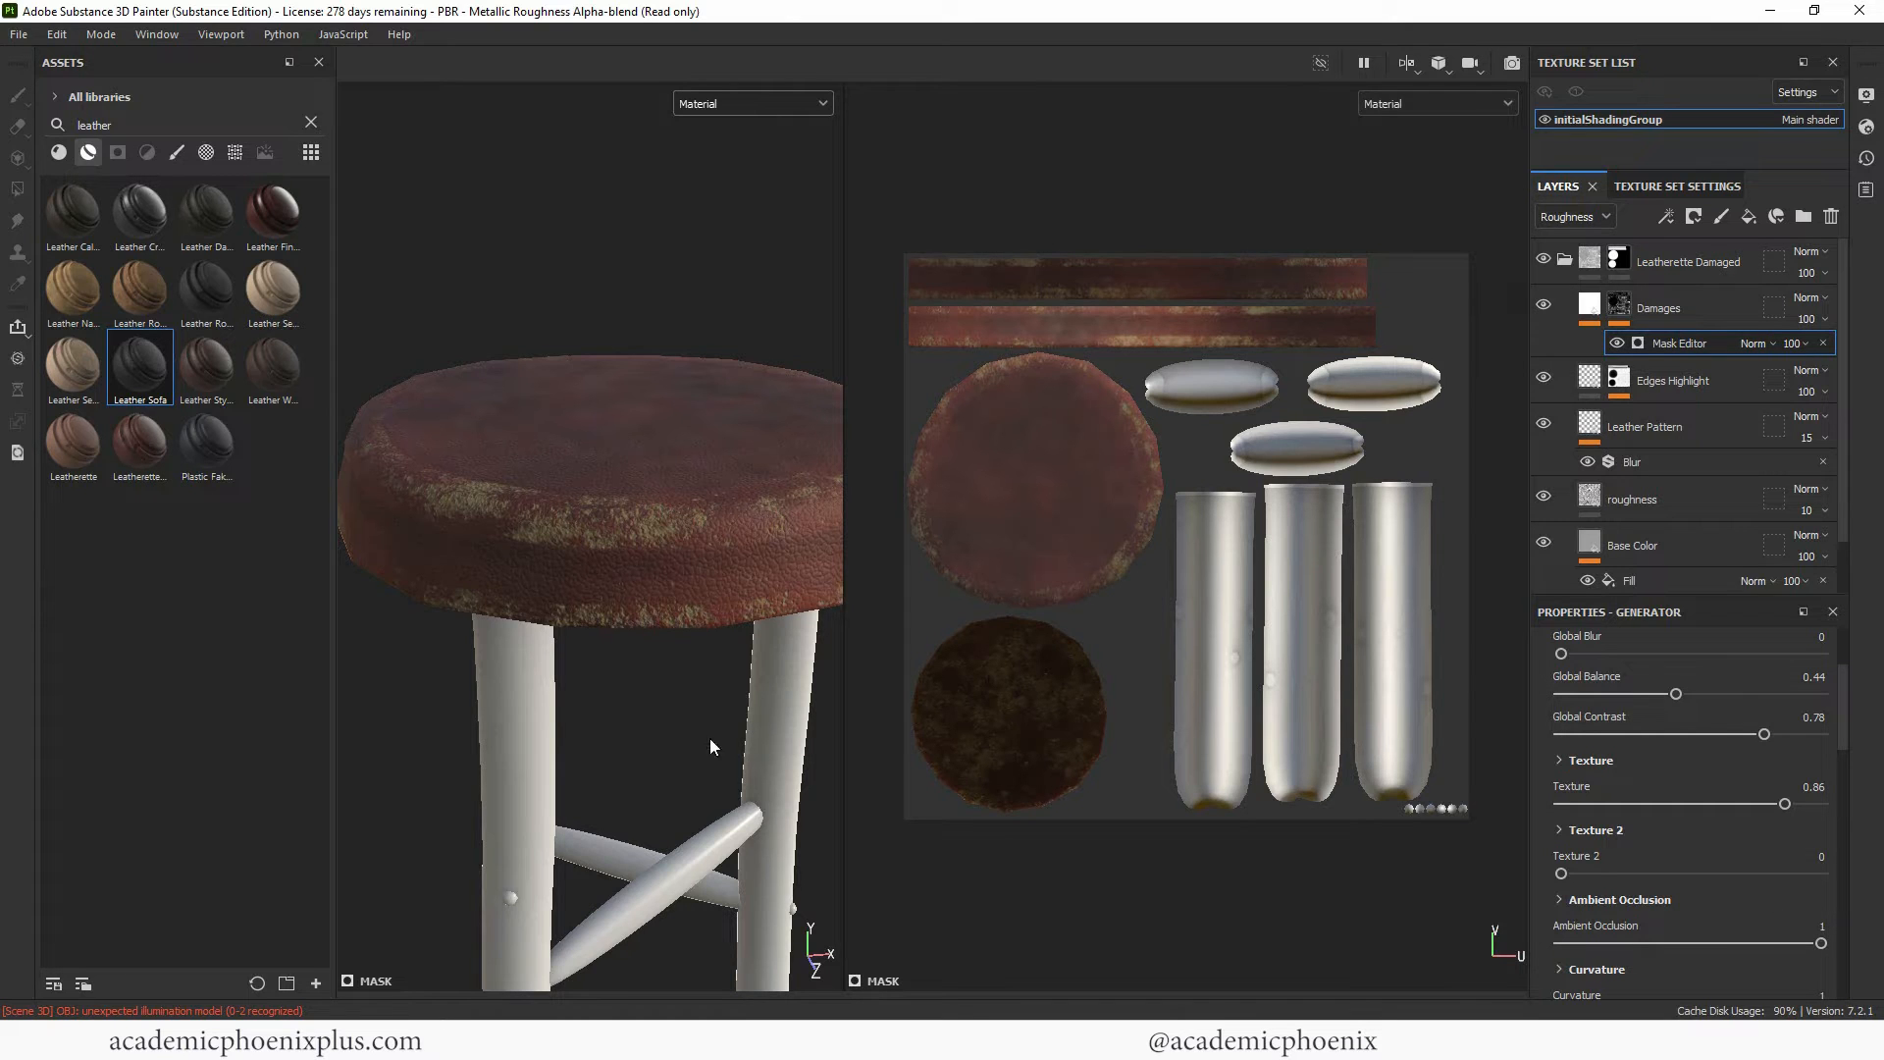
# Set the Damages mask's Ambient Occlusion amount to 0.71 while checking the wear on the seat's underside.
pyautogui.keyDown('alt'); pyautogui.moveTo(713, 747); pyautogui.dragTo(798, 572); pyautogui.keyUp('alt')
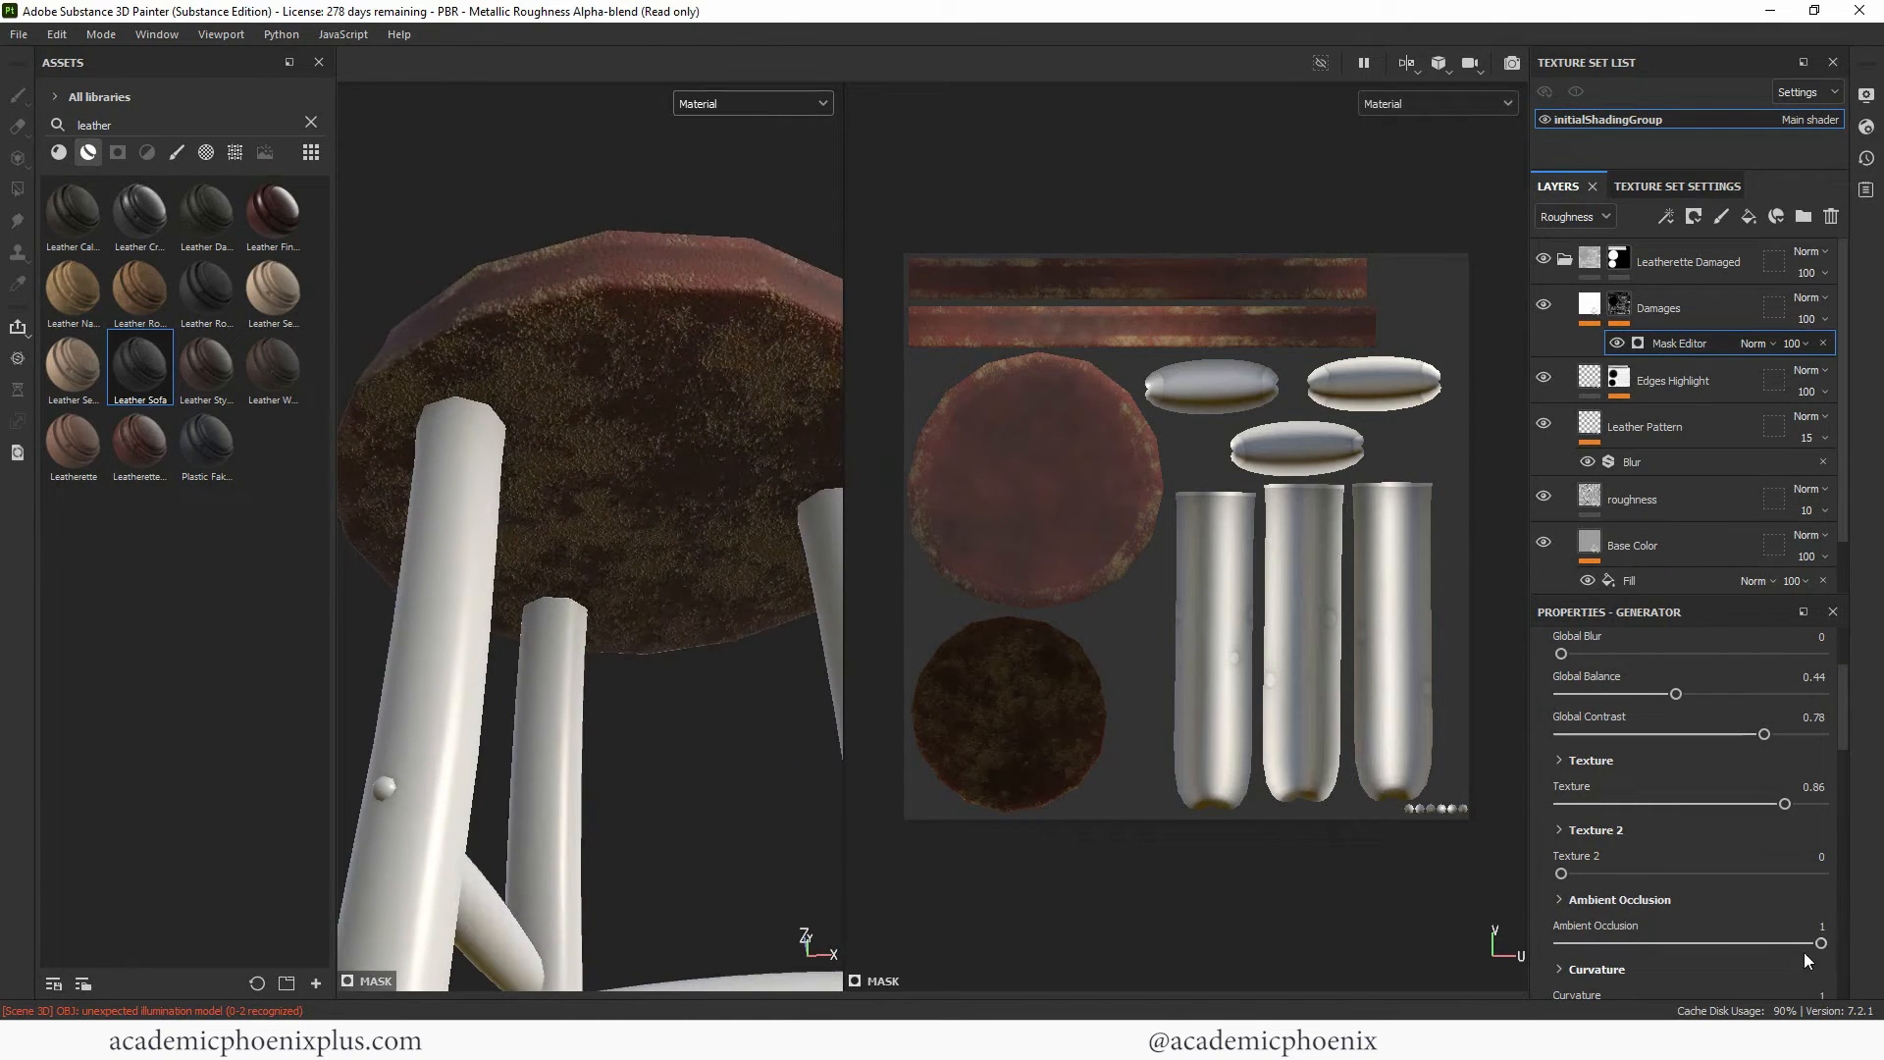
pyautogui.moveTo(1821, 943); pyautogui.dragTo(1726, 942)
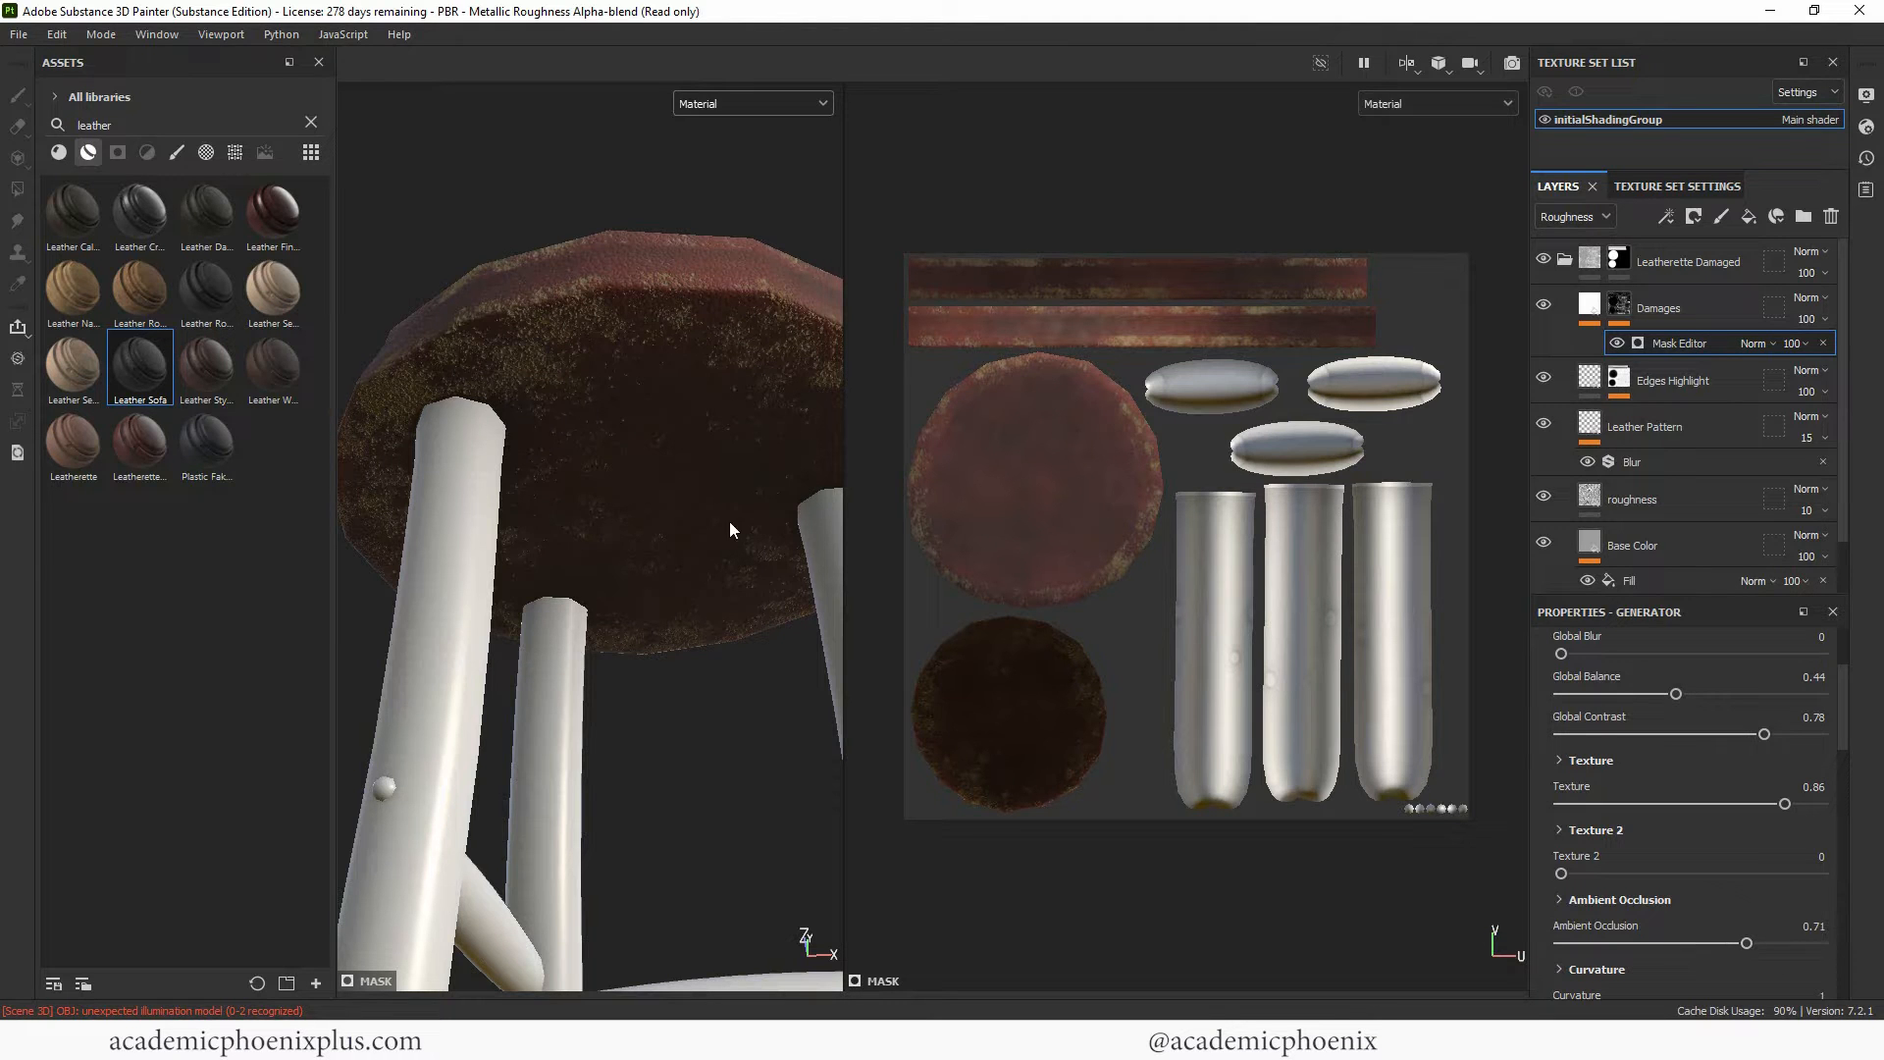
pyautogui.keyDown('alt'); pyautogui.moveTo(730, 530); pyautogui.dragTo(731, 756); pyautogui.keyUp('alt')
# Try varying the Curvature and World Space Normal amounts of the Damages mask, and restore both.
pyautogui.scroll(-2, 1856, 765)
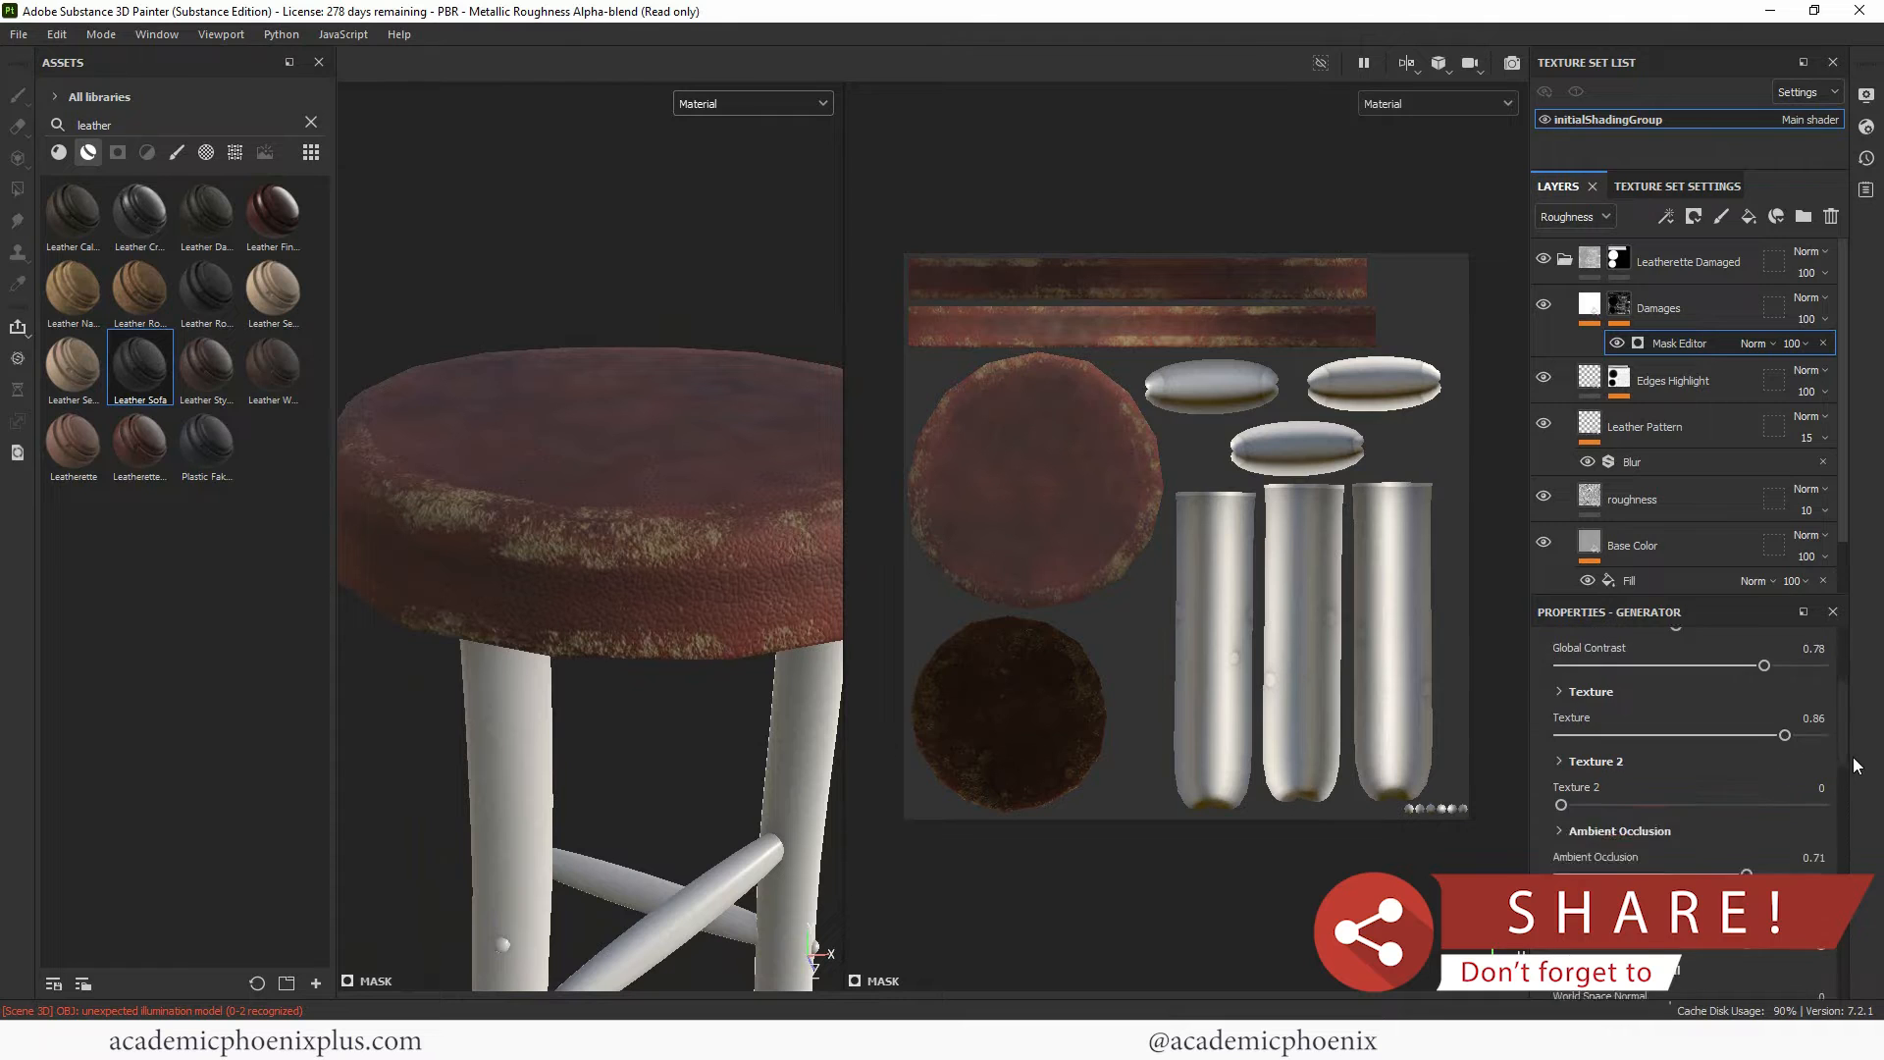
pyautogui.scroll(-3, 1856, 765)
pyautogui.moveTo(1819, 786)
pyautogui.mouseDown()
pyautogui.moveTo(1715, 785)
pyautogui.moveTo(1834, 785)
pyautogui.mouseUp()
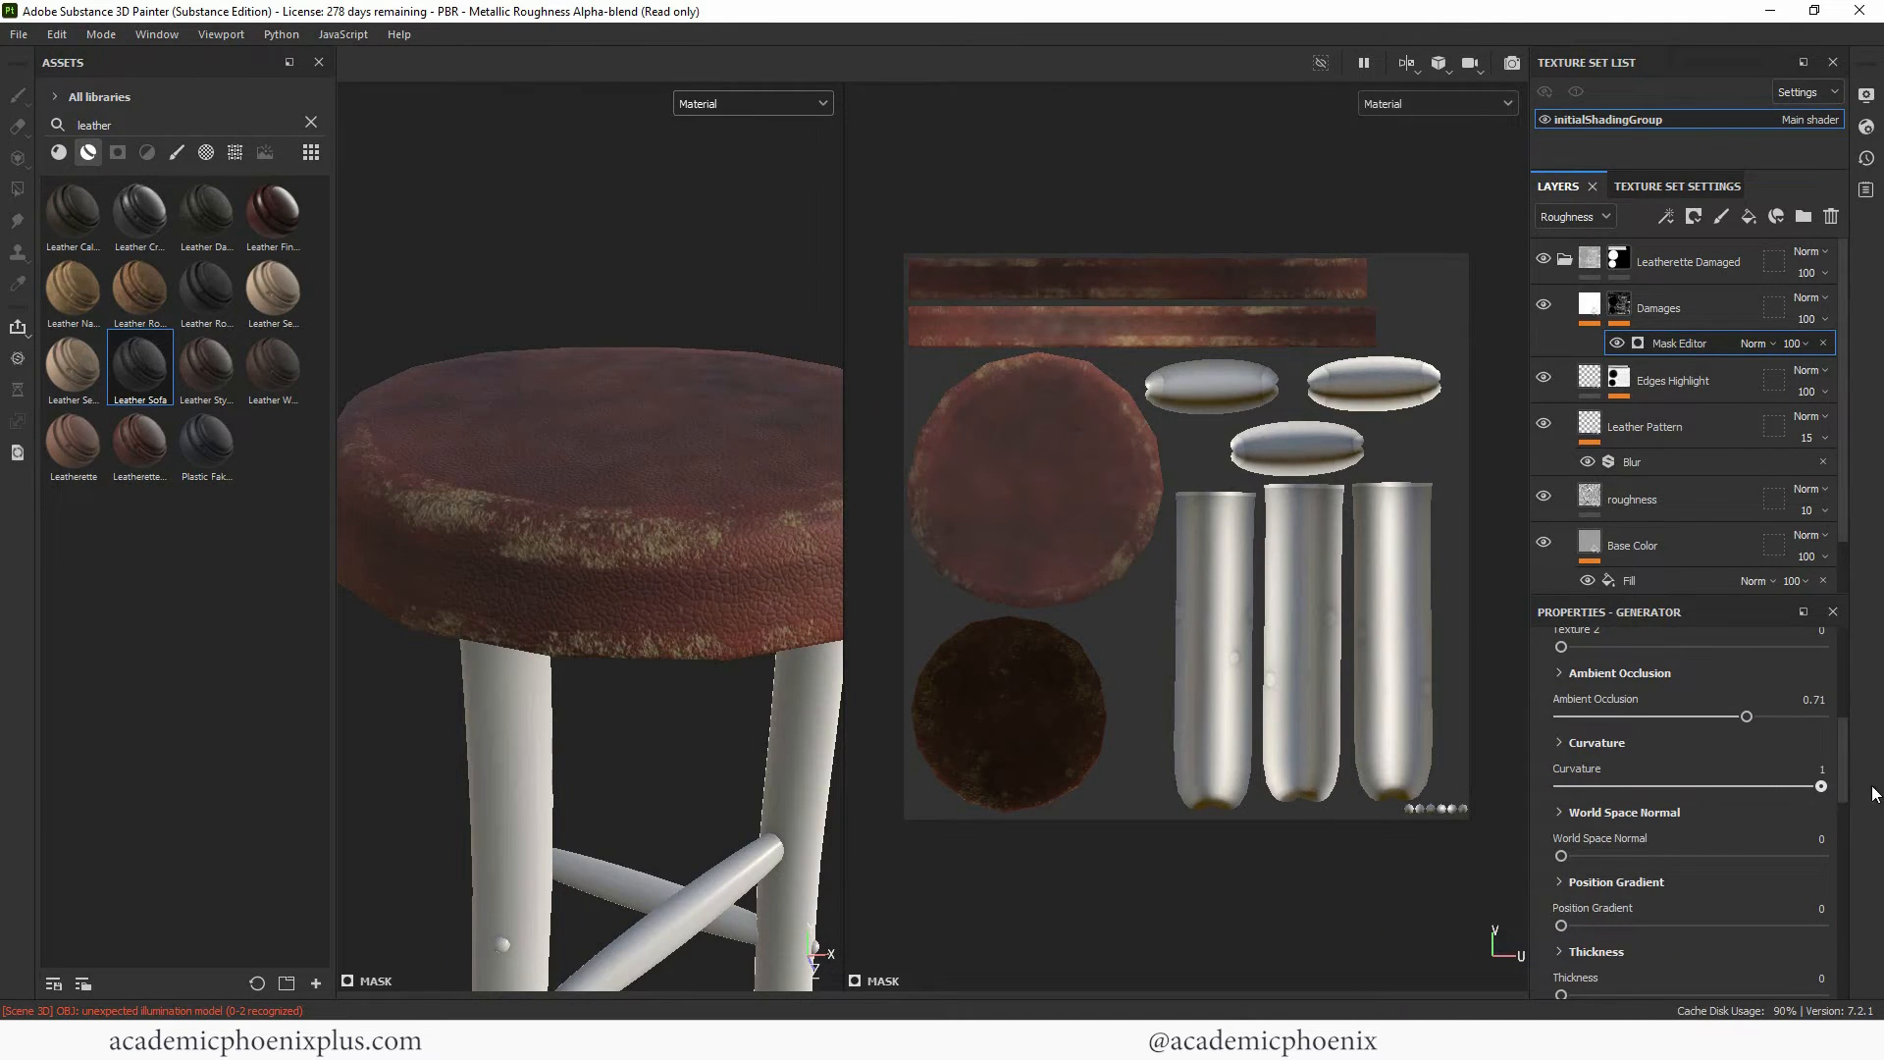
pyautogui.click(1567, 856)
pyautogui.moveTo(1584, 850); pyautogui.dragTo(1675, 850)
pyautogui.hotkey('ctrl', 'z')
# Try a Thickness amount of 0.31 on the Damages mask, and return it to 0.
pyautogui.moveTo(1846, 780); pyautogui.dragTo(1846, 835)
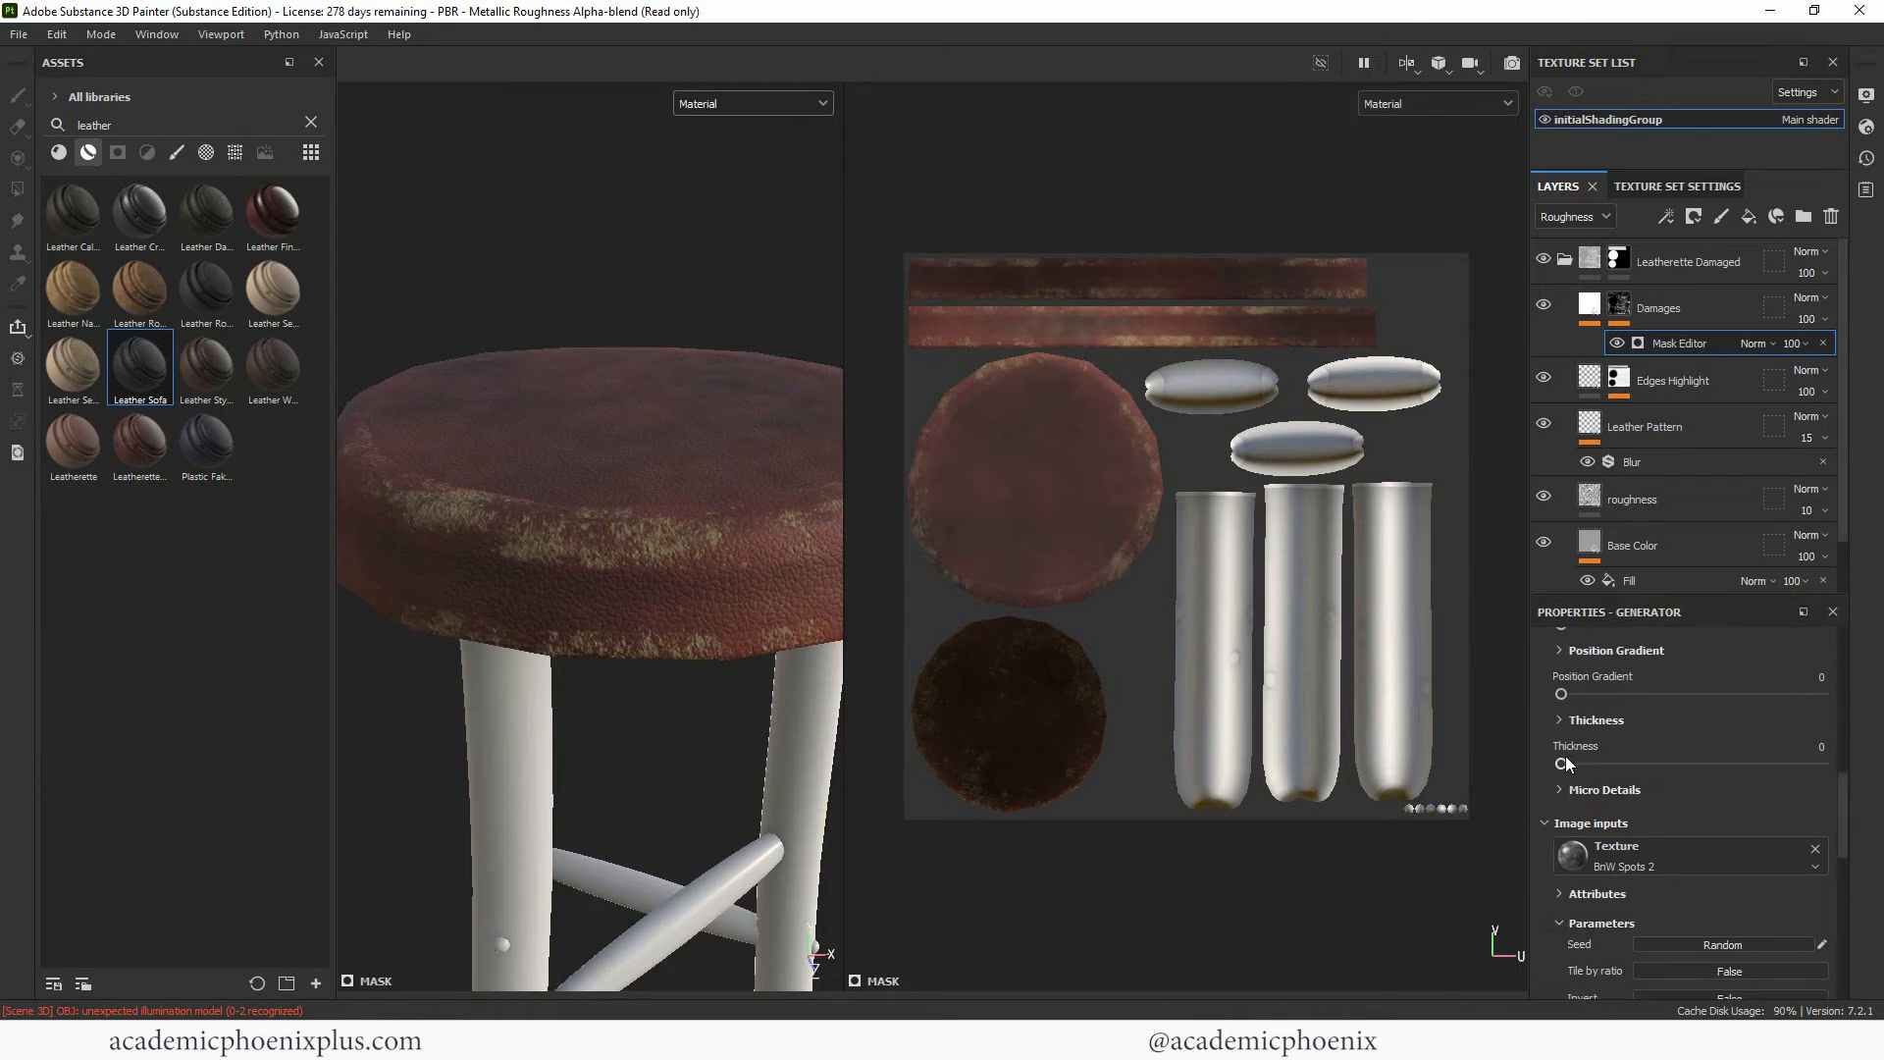
pyautogui.moveTo(1561, 763); pyautogui.dragTo(1641, 766)
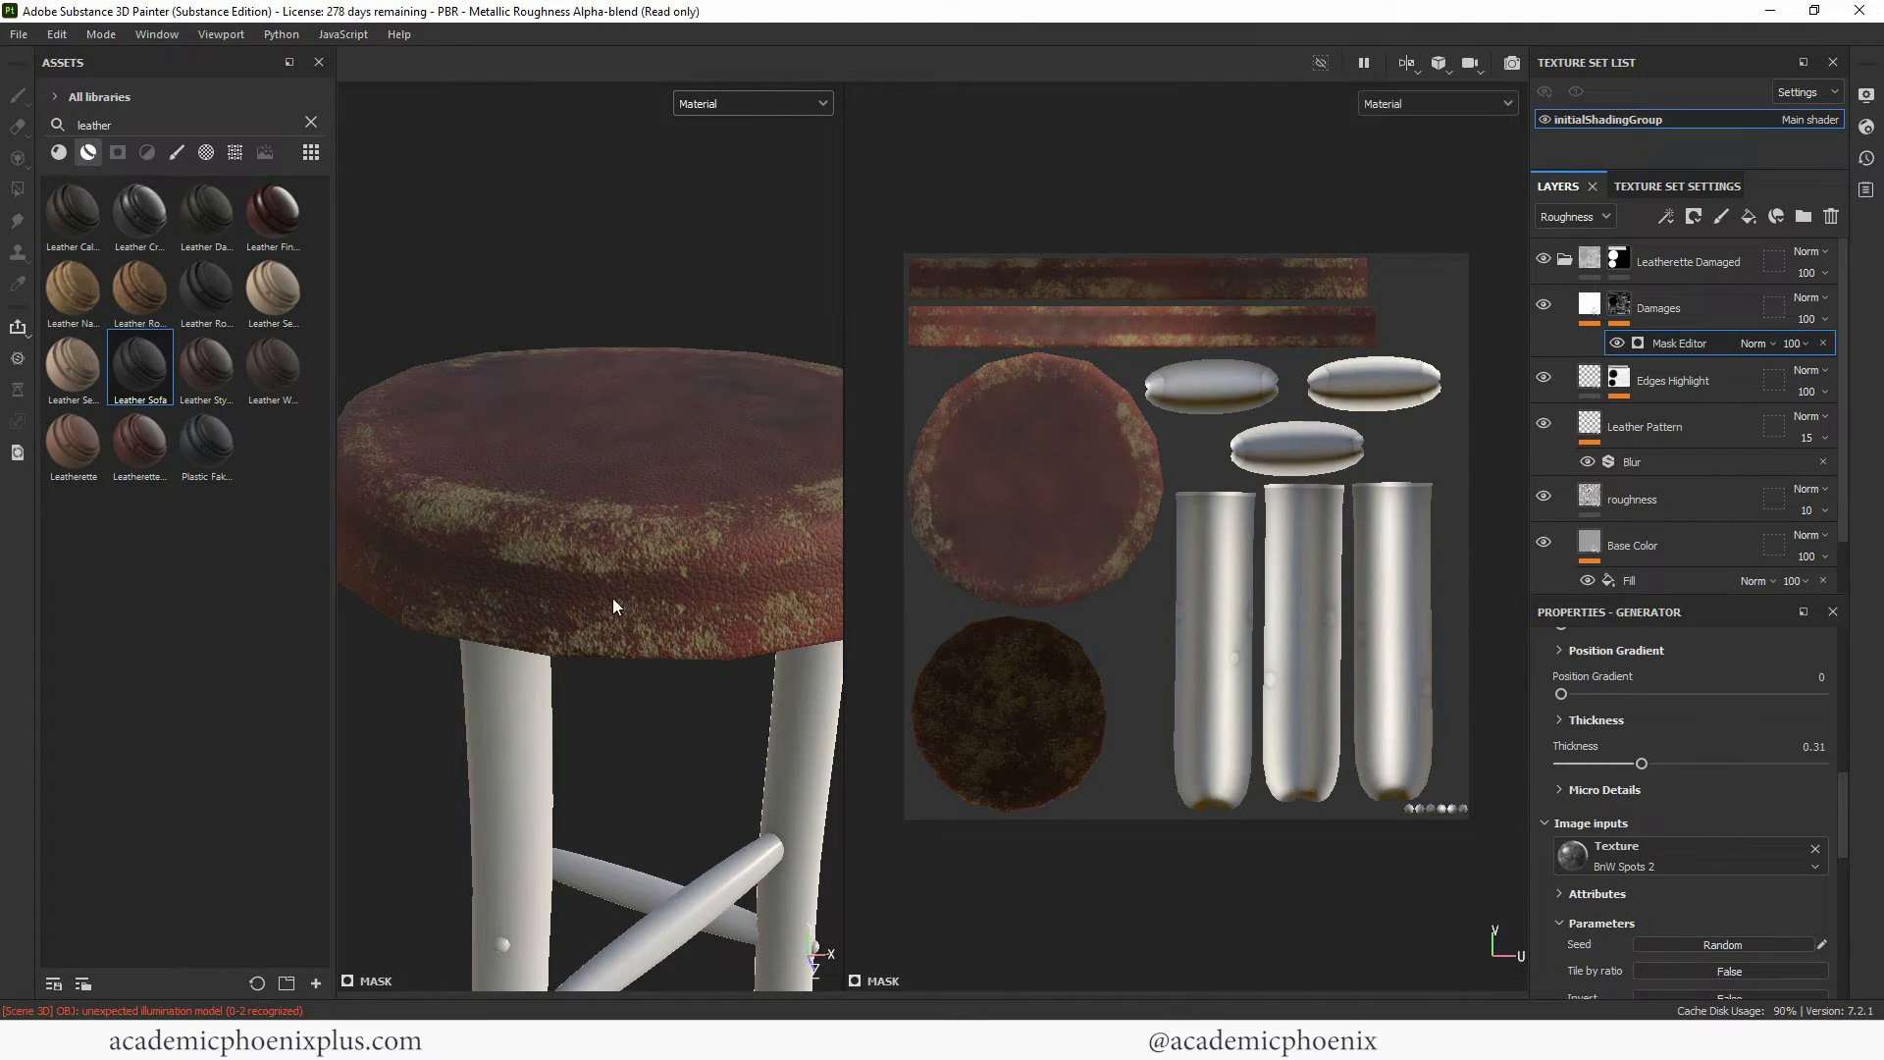
pyautogui.keyDown('alt'); pyautogui.moveTo(618, 605); pyautogui.dragTo(716, 569); pyautogui.keyUp('alt')
pyautogui.moveTo(1641, 763); pyautogui.dragTo(1559, 765)
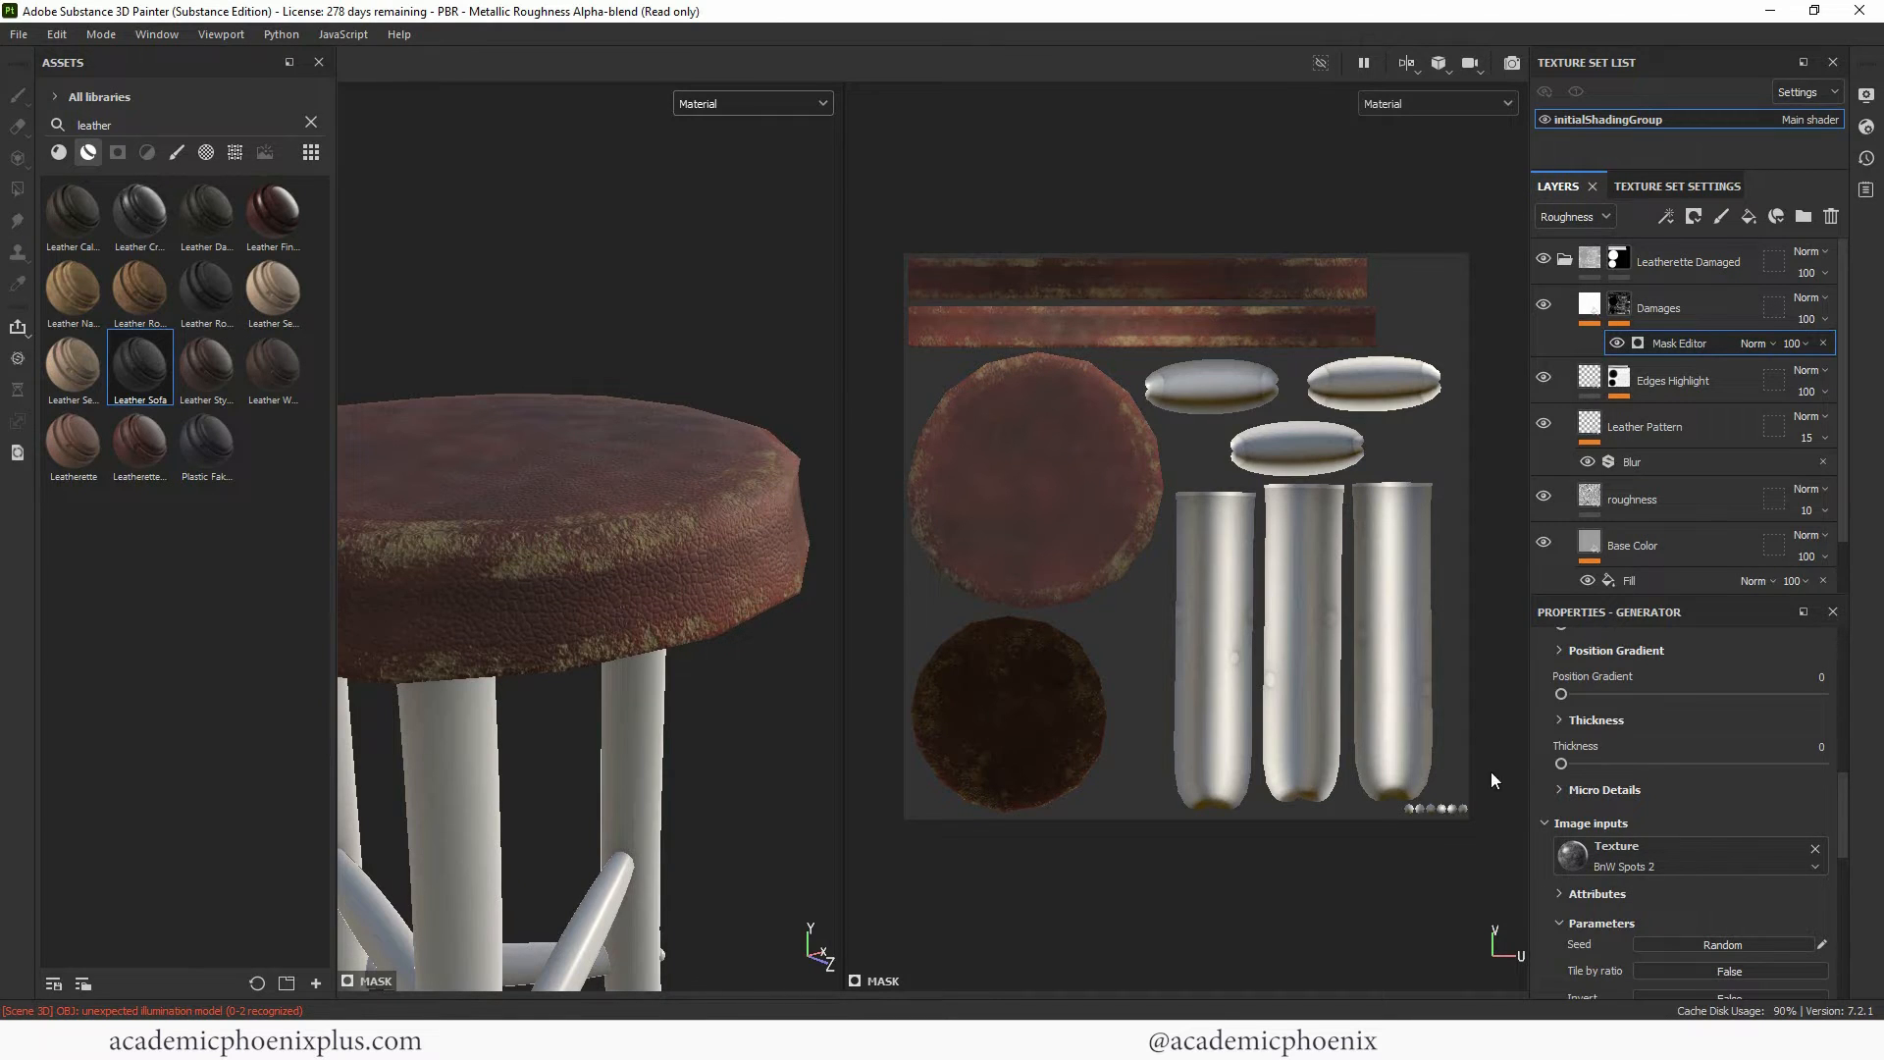
# Set the histogram contrast of the Damages mask's BnW Spots 2 texture to 0.58.
pyautogui.keyDown('alt'); pyautogui.moveTo(641, 496); pyautogui.dragTo(681, 509, button='right'); pyautogui.keyUp('alt')
pyautogui.keyDown('alt'); pyautogui.moveTo(681, 510); pyautogui.dragTo(588, 591); pyautogui.keyUp('alt')
pyautogui.scroll(-5, 1708, 810)
pyautogui.moveTo(1648, 815); pyautogui.dragTo(1651, 815)
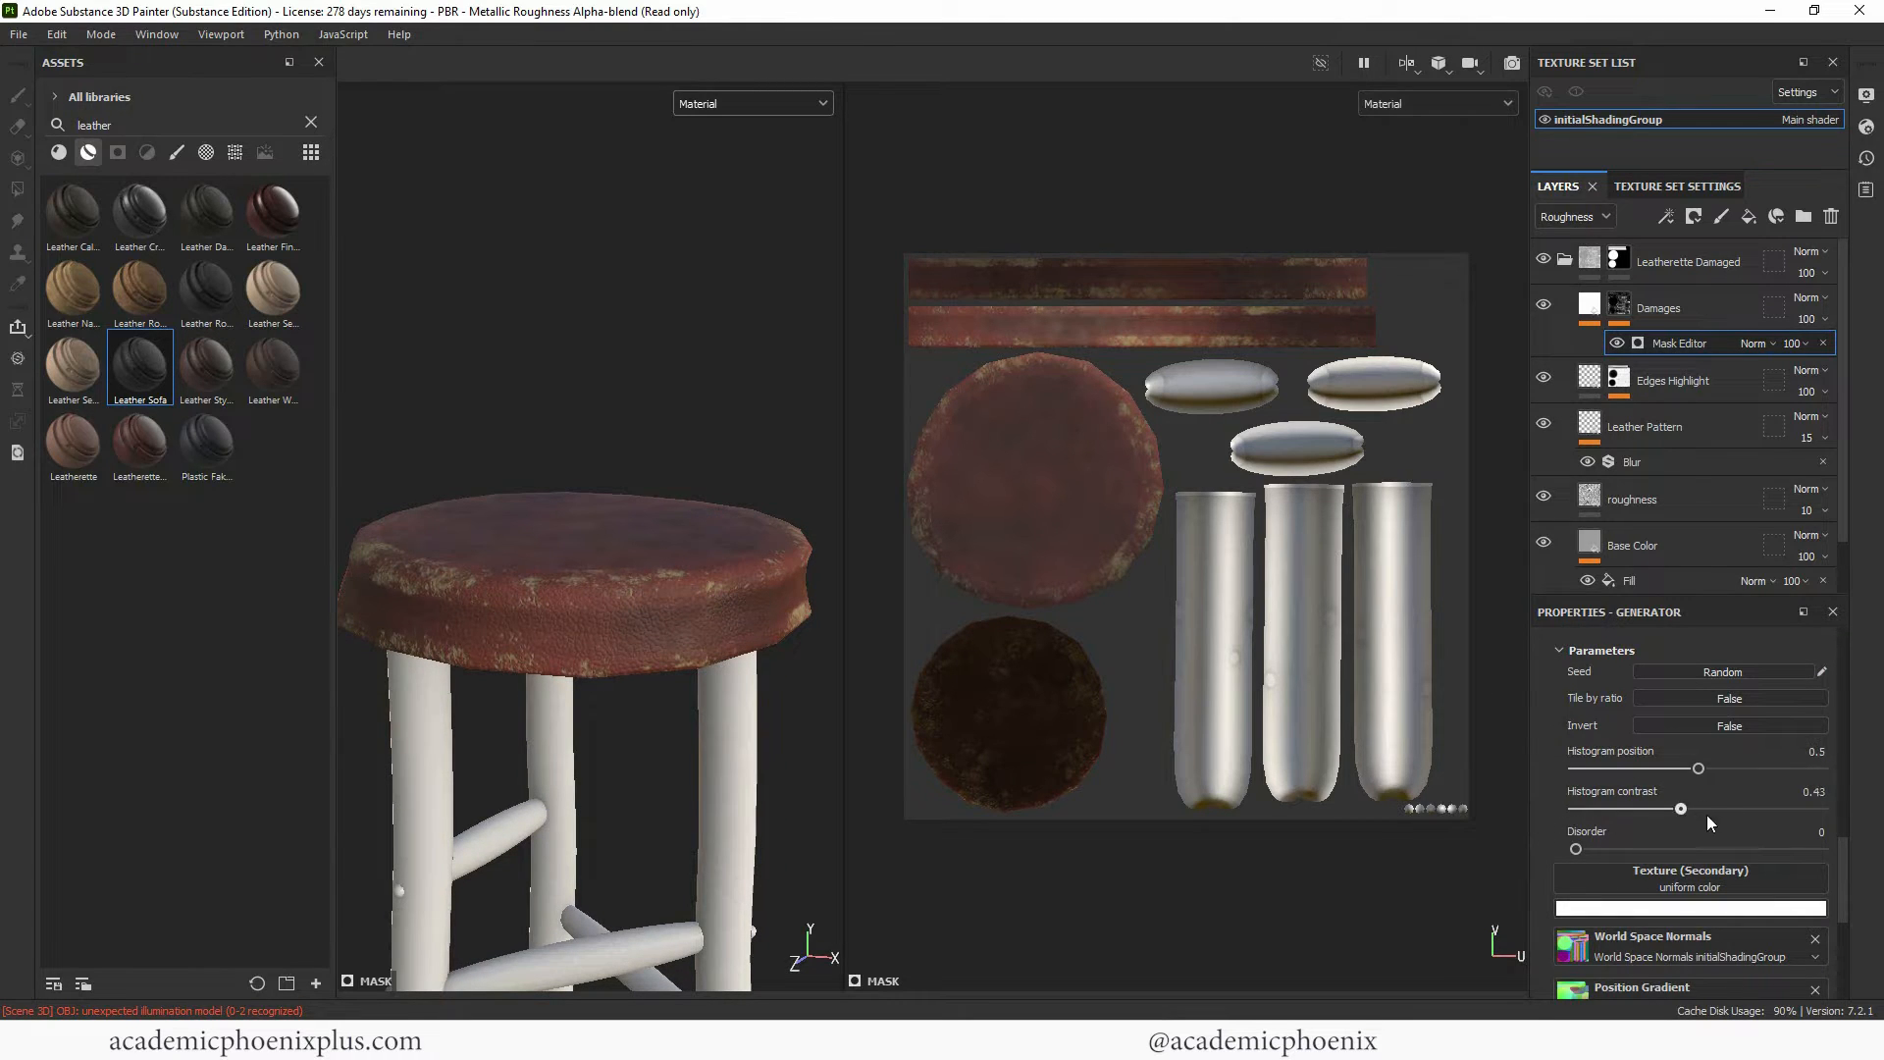
pyautogui.moveTo(1736, 815); pyautogui.dragTo(1717, 816)
pyautogui.scroll(-1, 1678, 876)
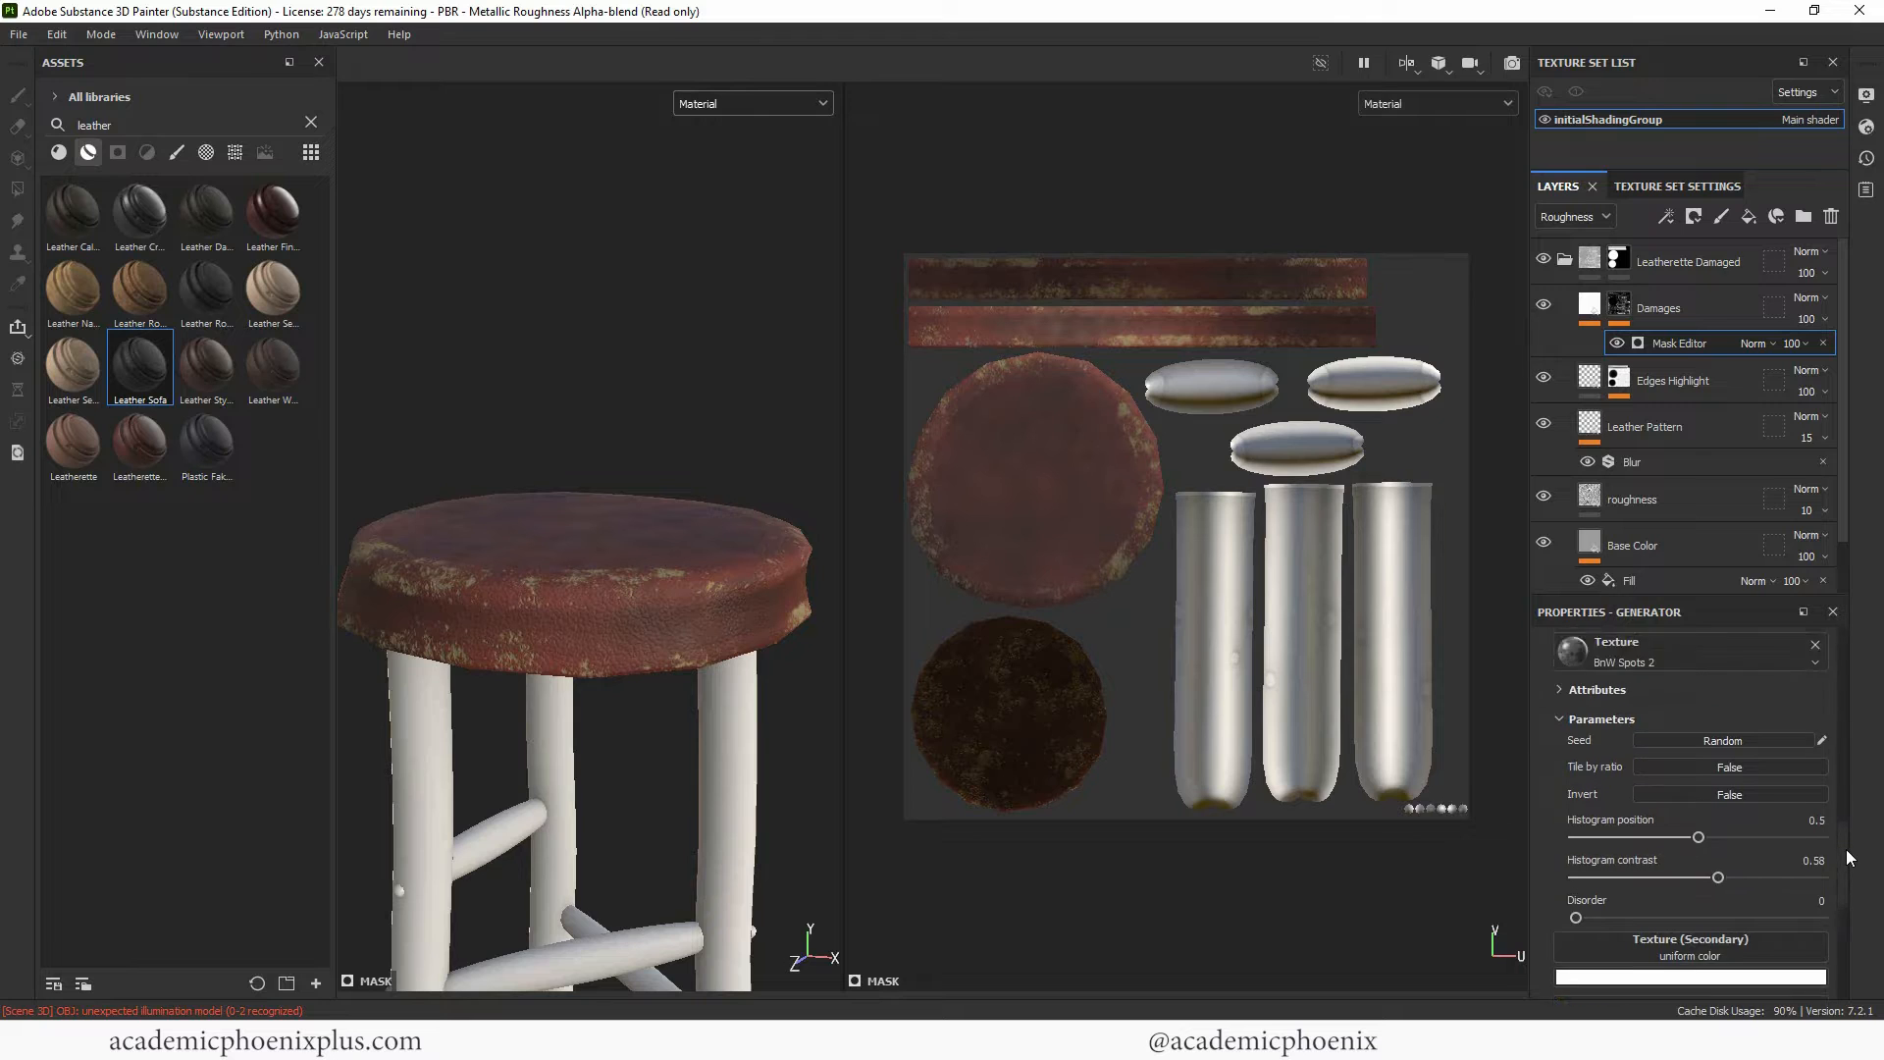
# Set the Disorder of the mask's BnW Spots 2 texture to 25.6 and check the wear around the seat.
pyautogui.moveTo(1578, 817); pyautogui.dragTo(1639, 836)
pyautogui.keyDown('alt'); pyautogui.moveTo(687, 625); pyautogui.dragTo(782, 635); pyautogui.keyUp('alt')
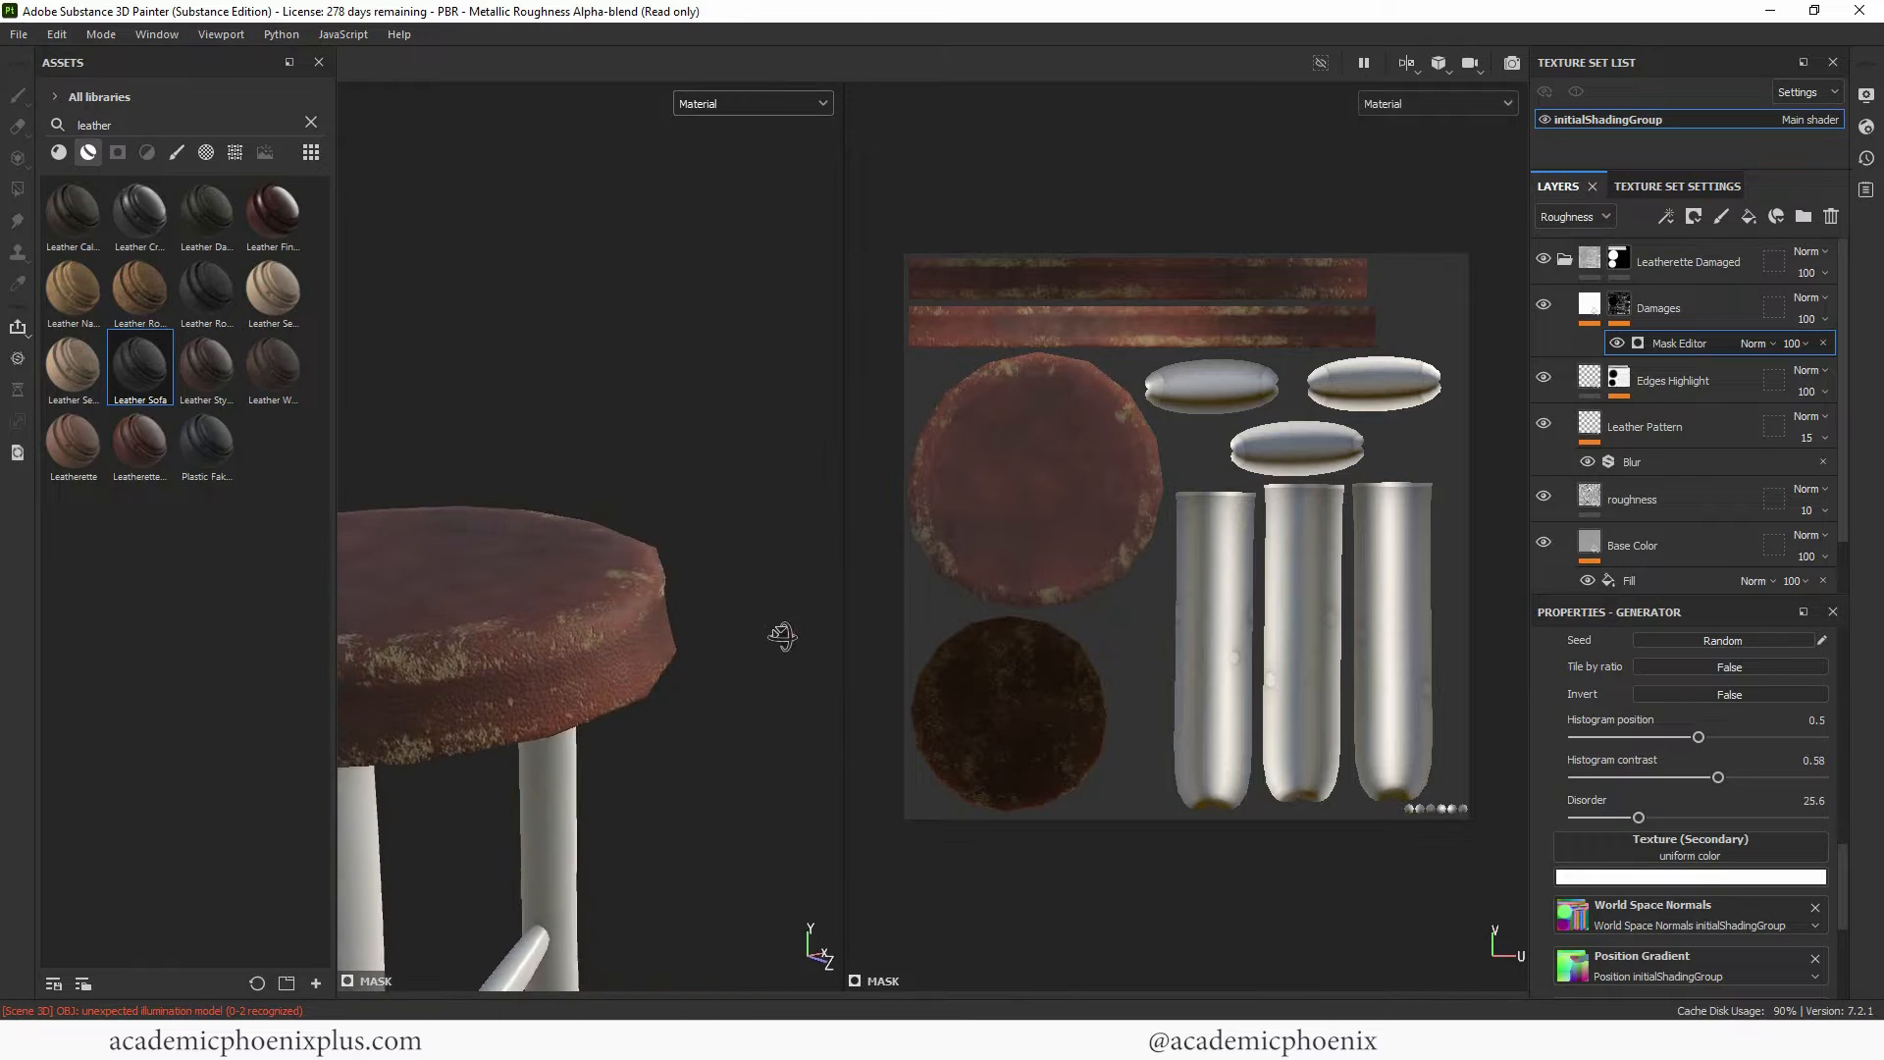
pyautogui.keyDown('alt'); pyautogui.moveTo(783, 635); pyautogui.dragTo(442, 534, button='right'); pyautogui.keyUp('alt')
pyautogui.keyDown('alt'); pyautogui.moveTo(560, 503); pyautogui.dragTo(748, 521, button='middle'); pyautogui.keyUp('alt')
pyautogui.moveTo(584, 522)
pyautogui.keyDown('alt'); pyautogui.mouseDown()
pyautogui.moveTo(626, 522)
pyautogui.moveTo(589, 526)
pyautogui.mouseUp(); pyautogui.keyUp('alt')
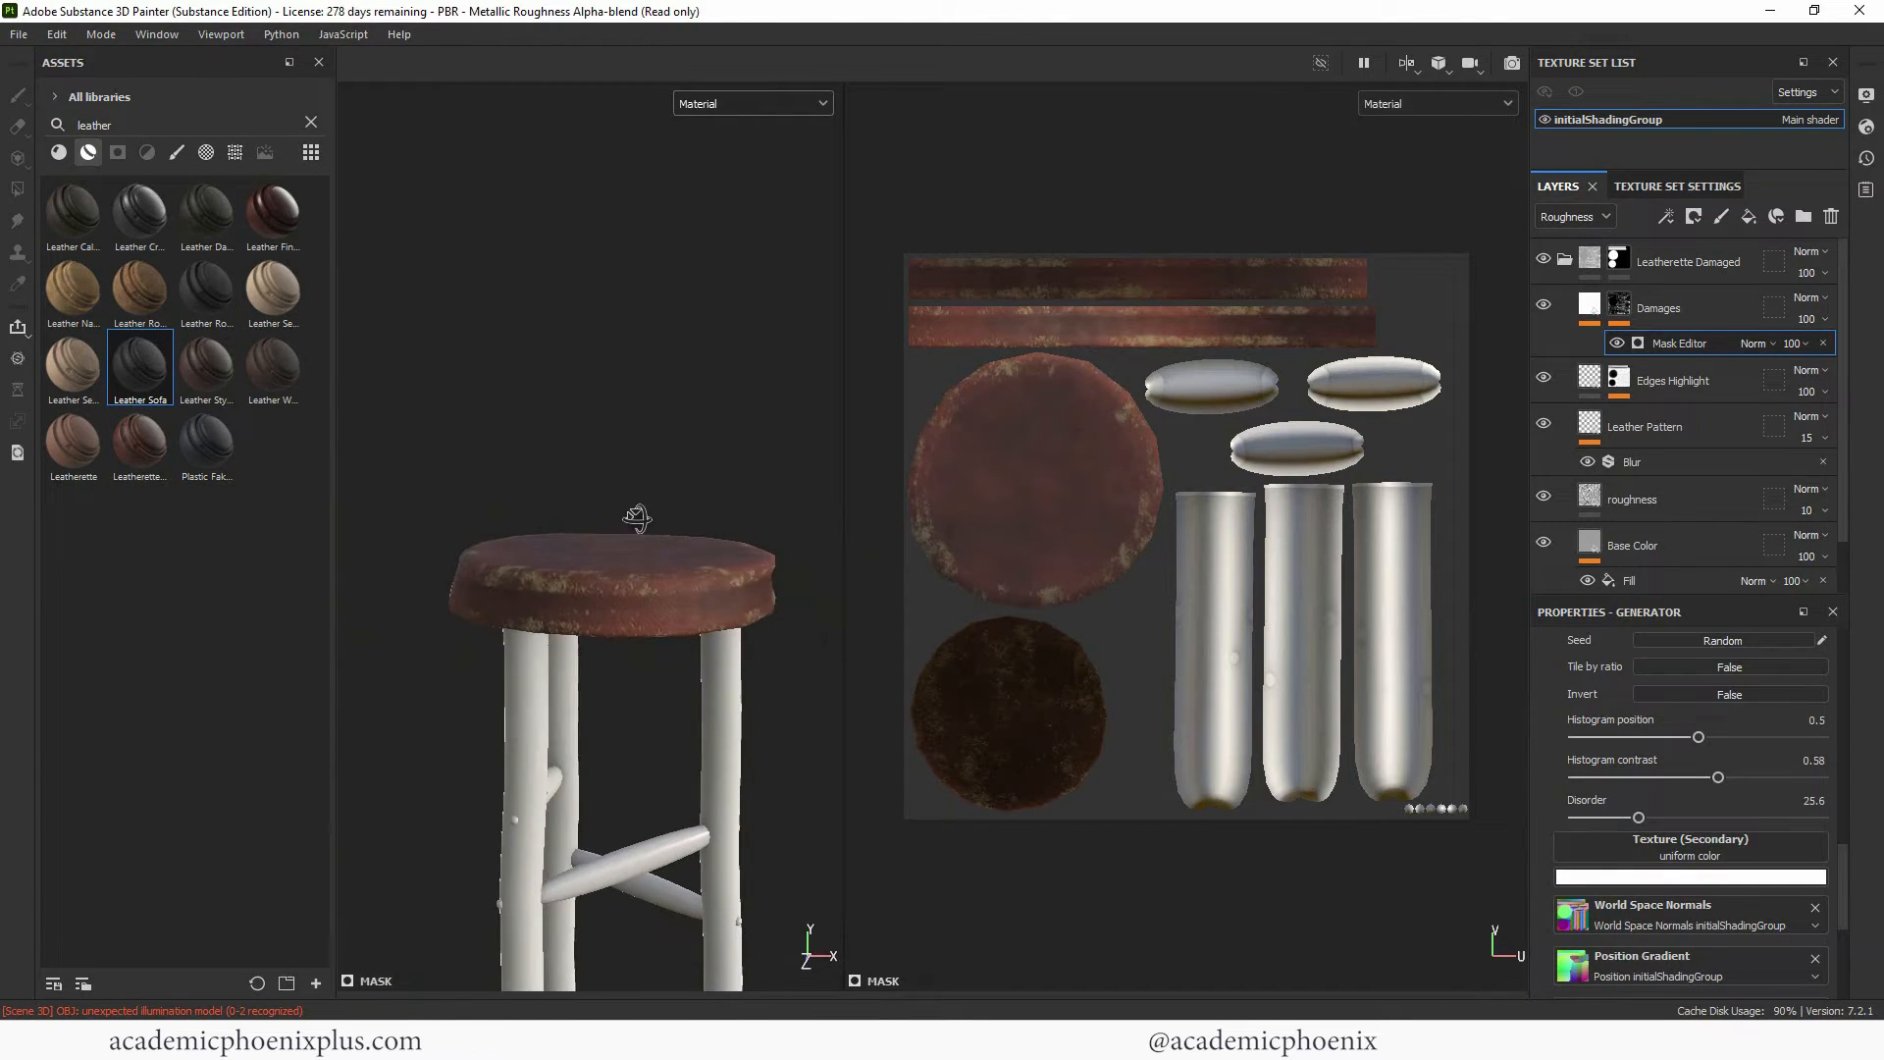
# Collapse the Leatherette Damaged folder, and hide and show it to compare the seat with and without the material.
pyautogui.click(1564, 260)
pyautogui.click(1544, 259)
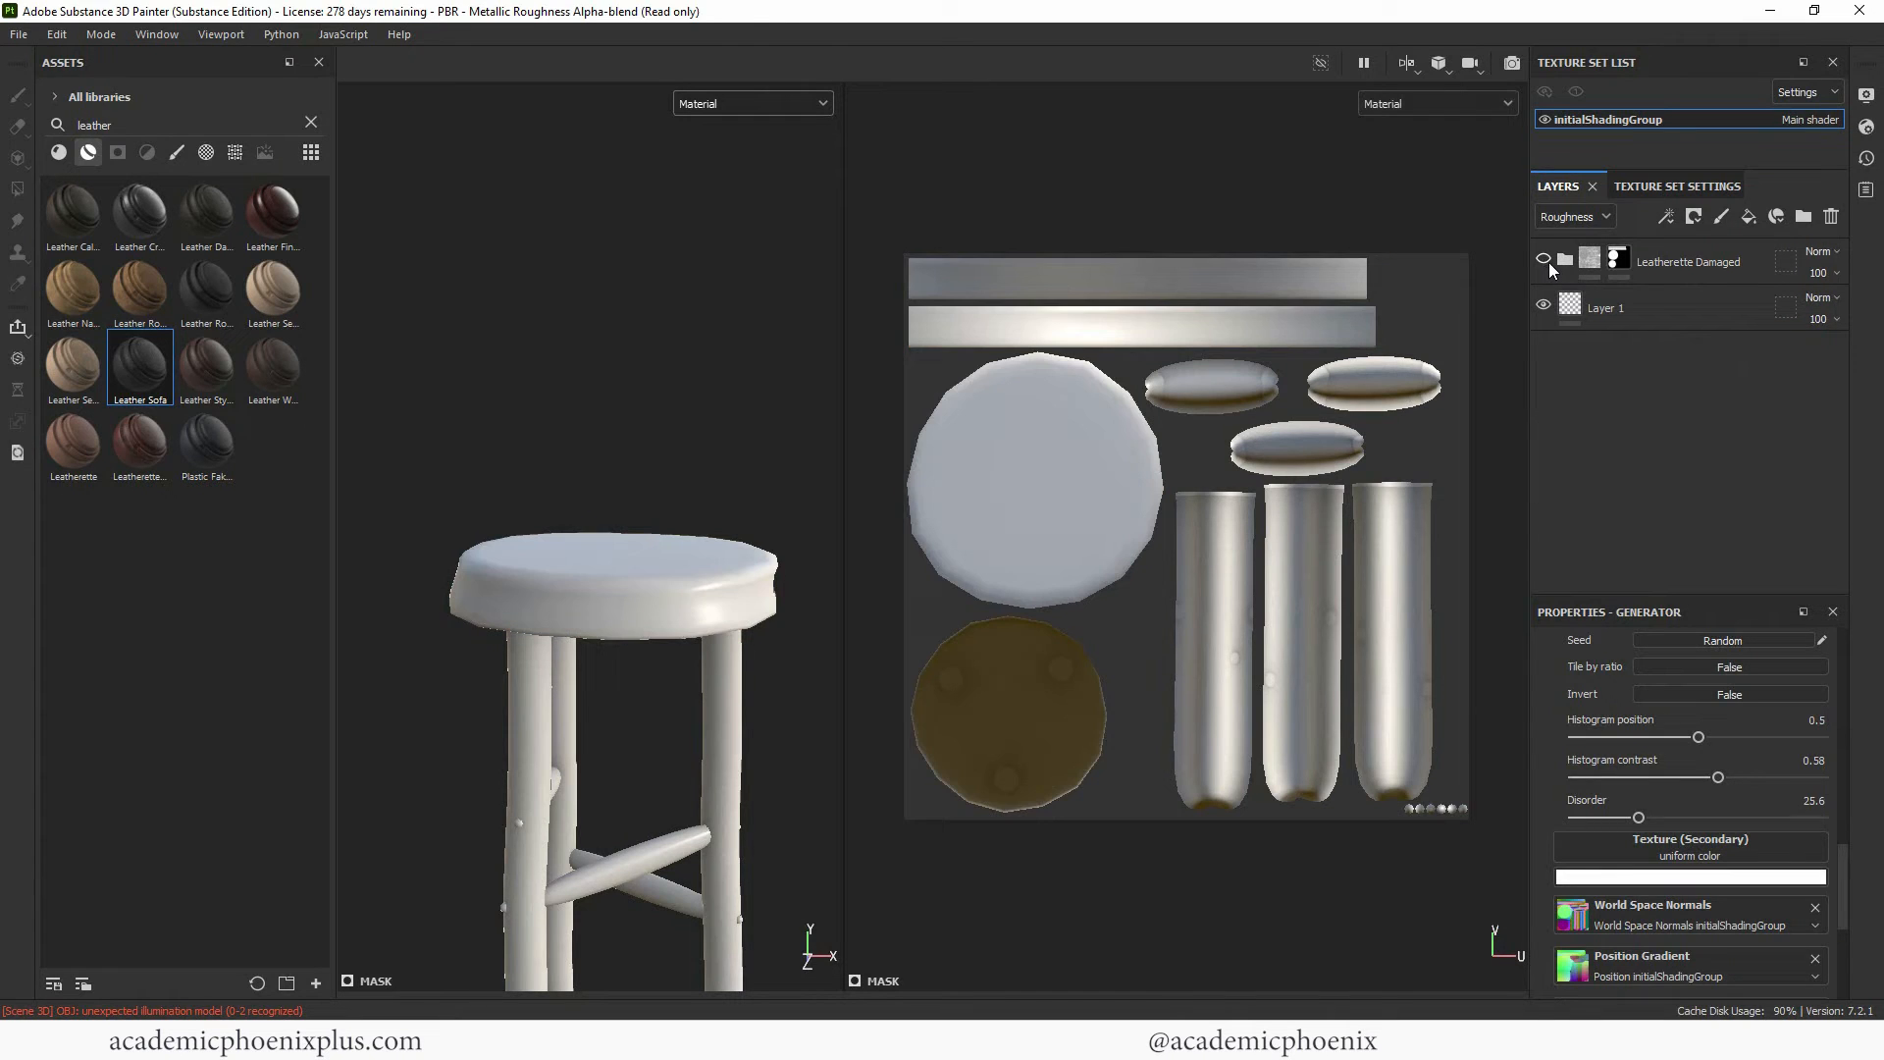
pyautogui.click(1544, 260)
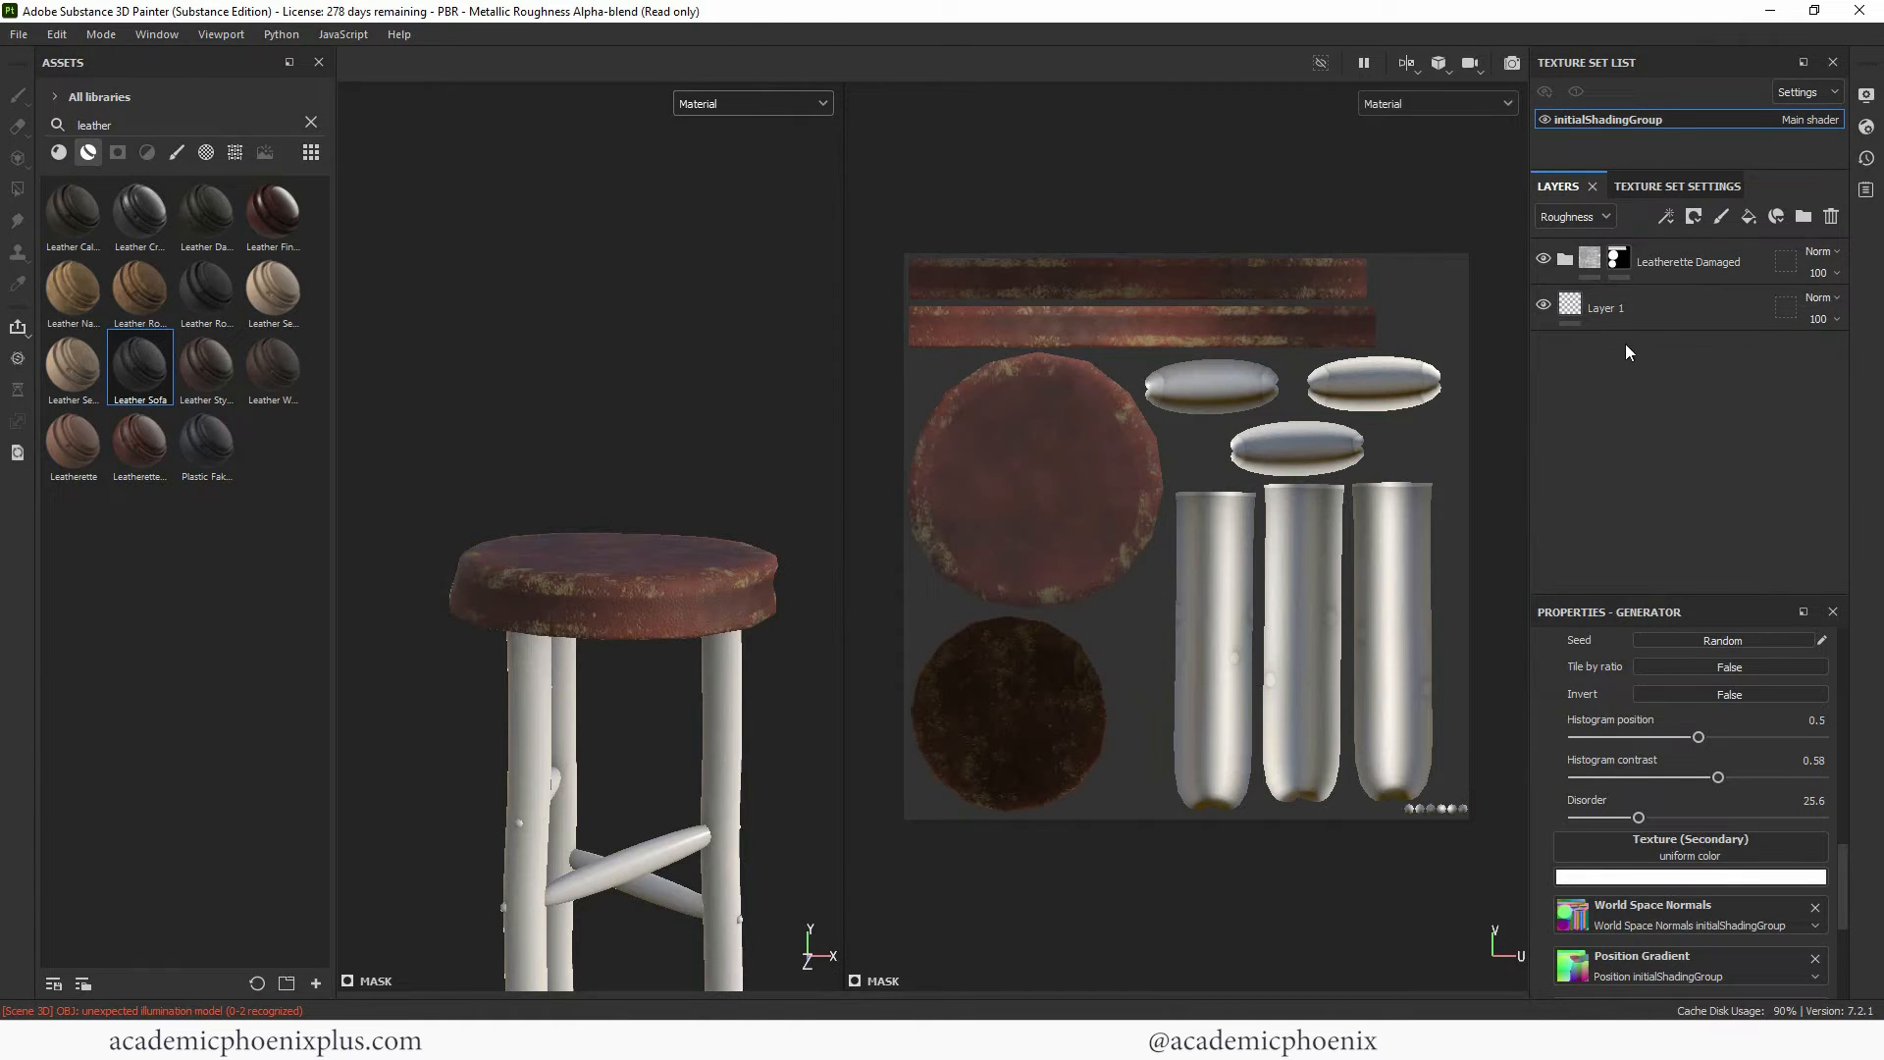
# Search the smart materials for "wood" and add Wood Chest Stylized to the layer stack directly beneath the Leatherette Damaged folder.
pyautogui.doubleClick(136, 124)
pyautogui.write('wood')
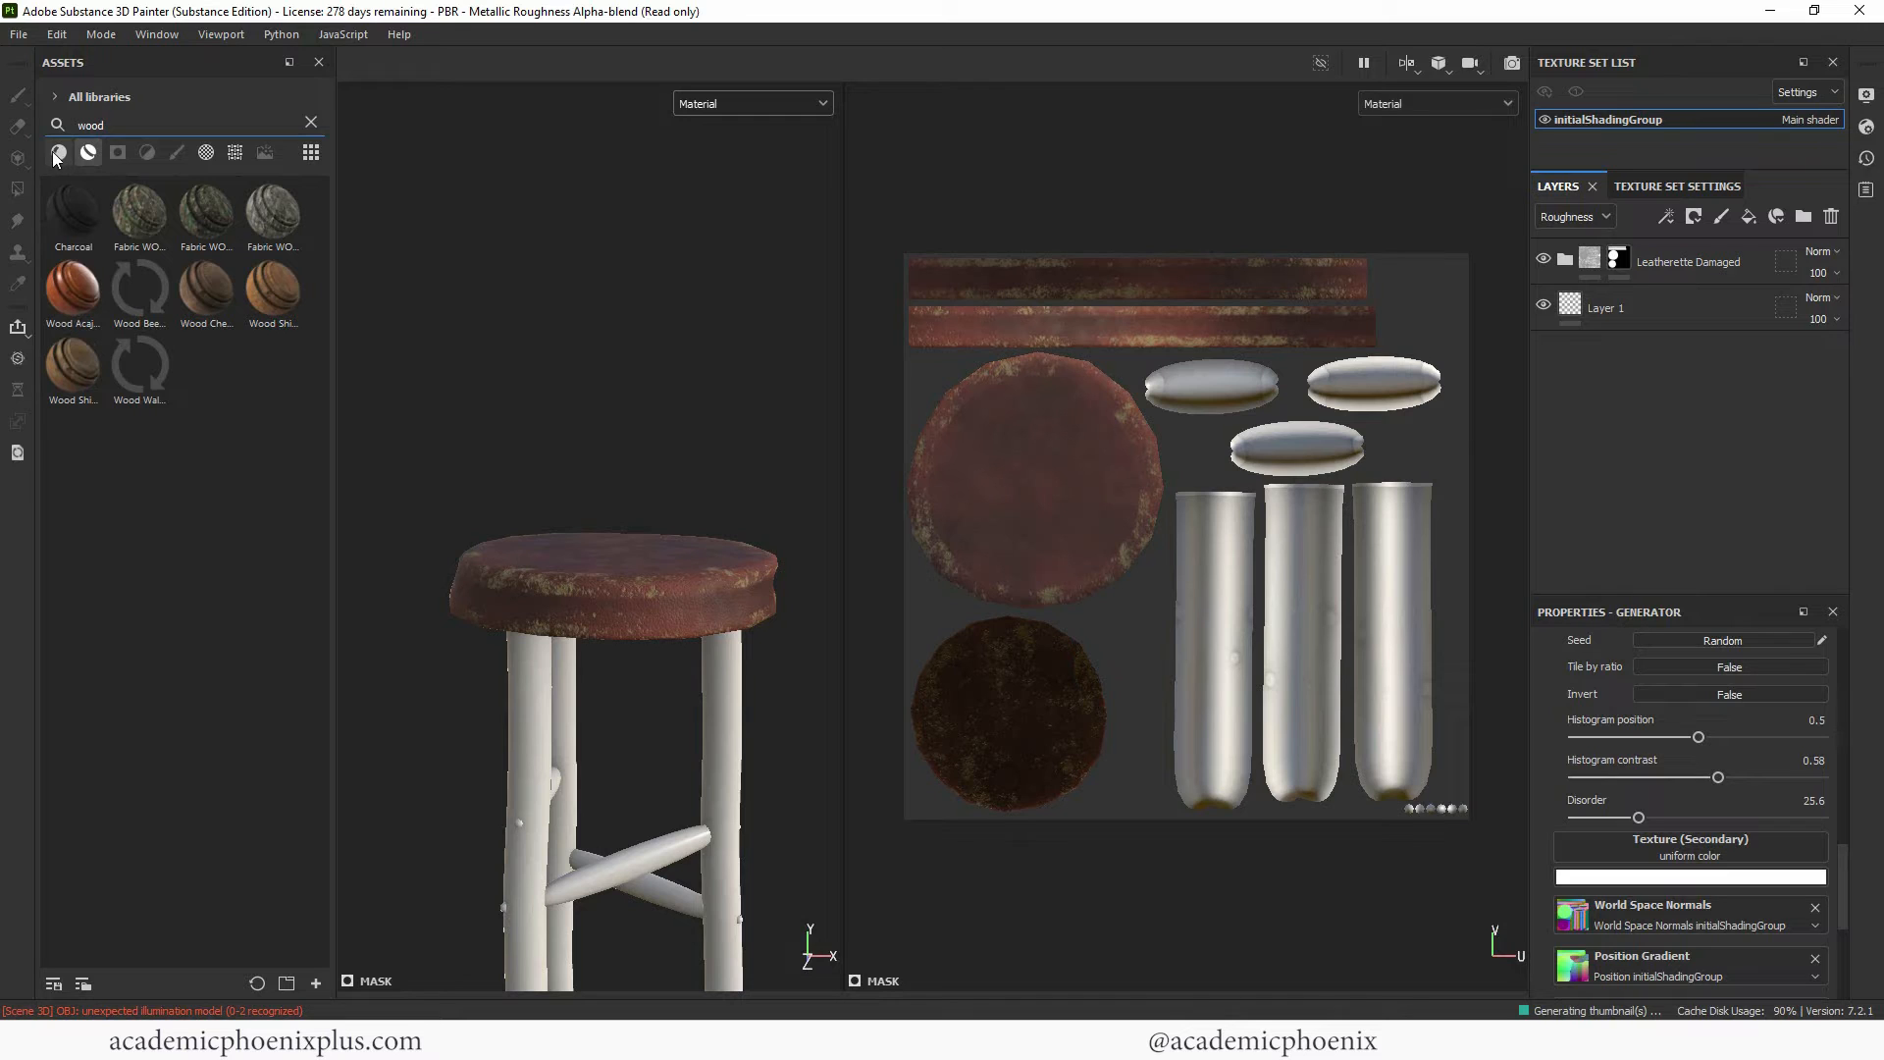
pyautogui.click(83, 160)
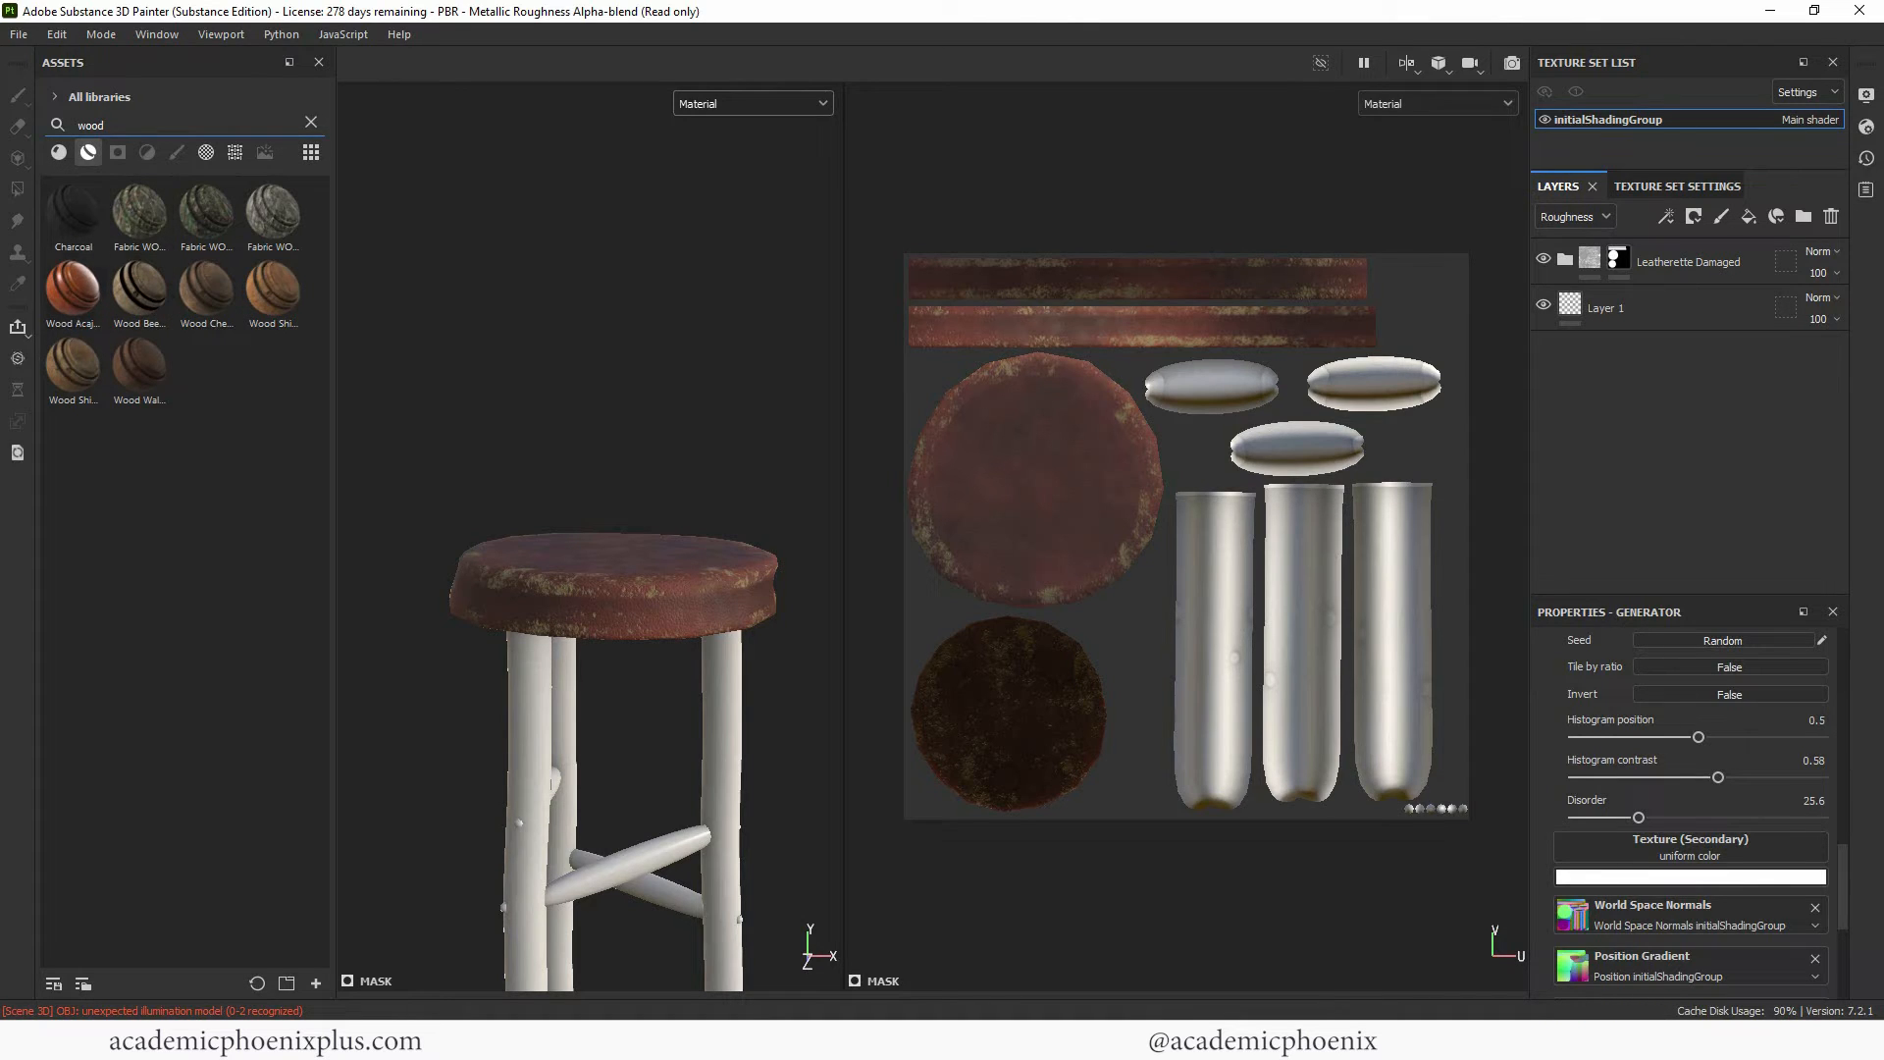
pyautogui.moveTo(206, 289); pyautogui.dragTo(752, 597)
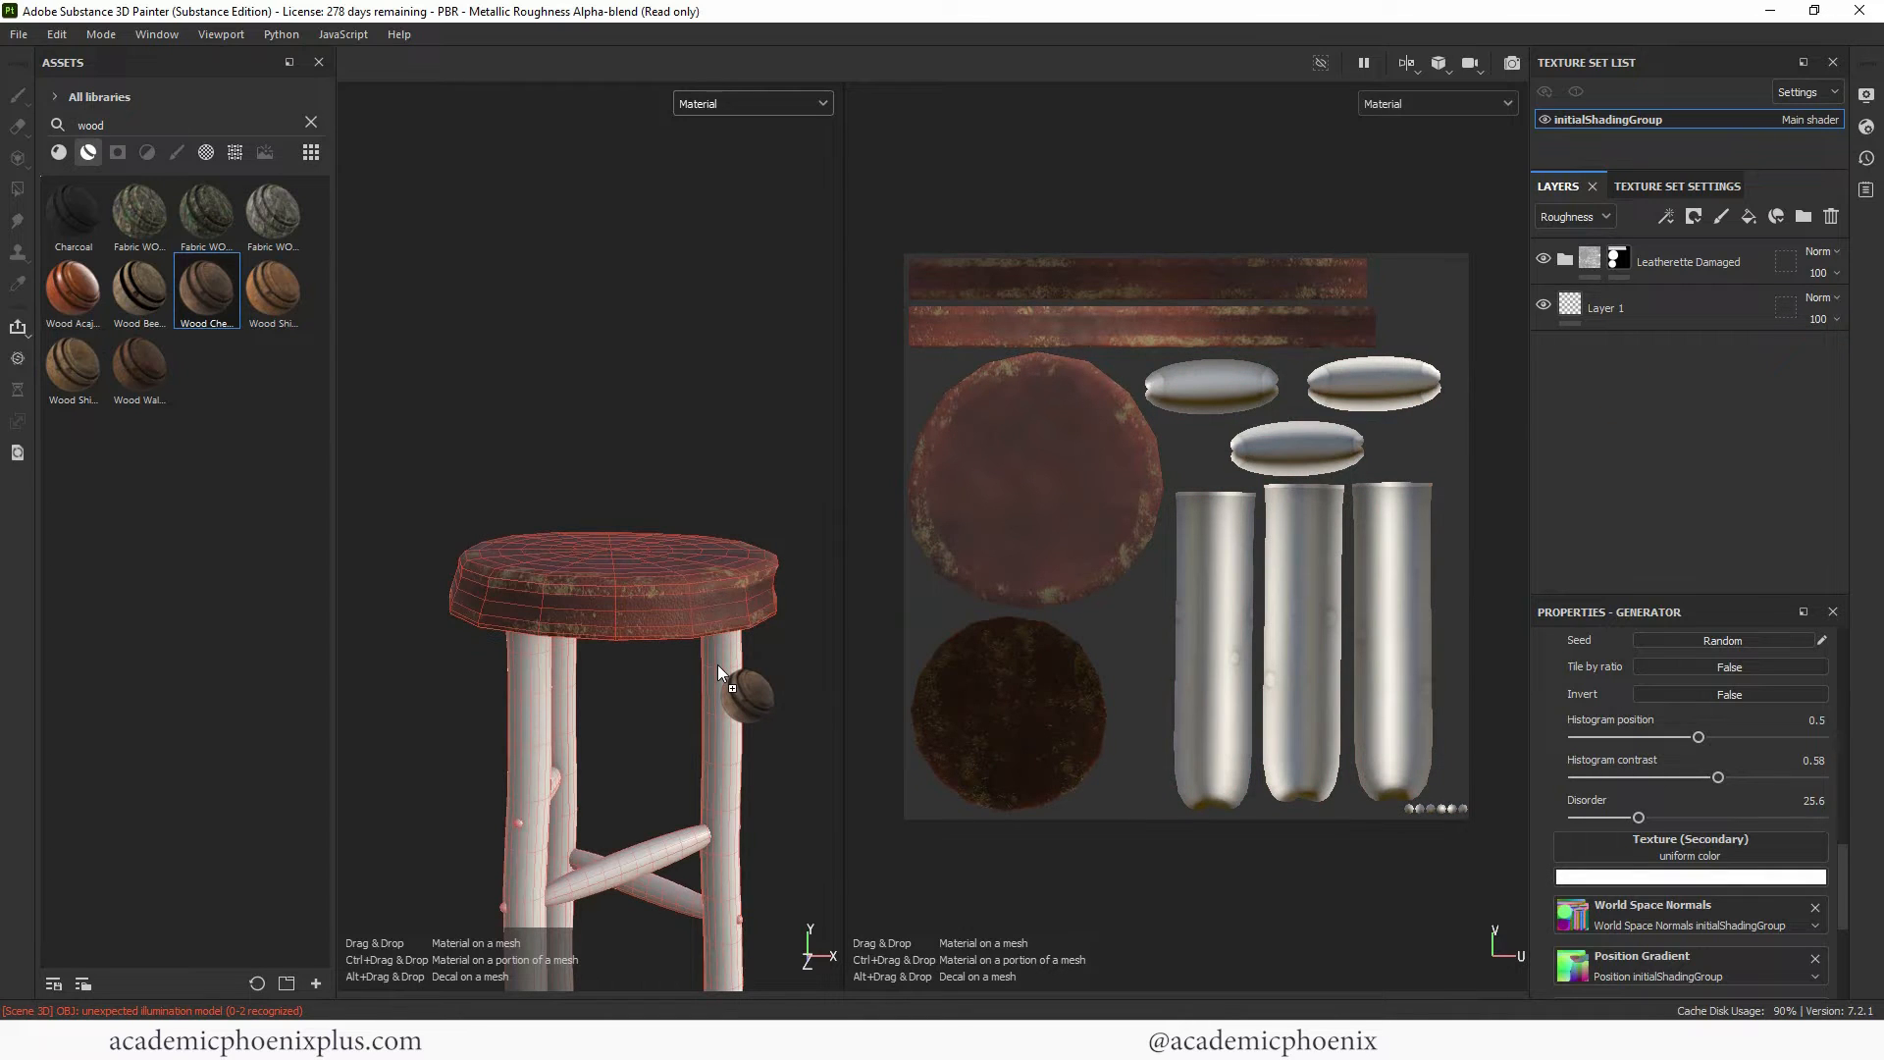
pyautogui.moveTo(718, 671); pyautogui.dragTo(1694, 293)
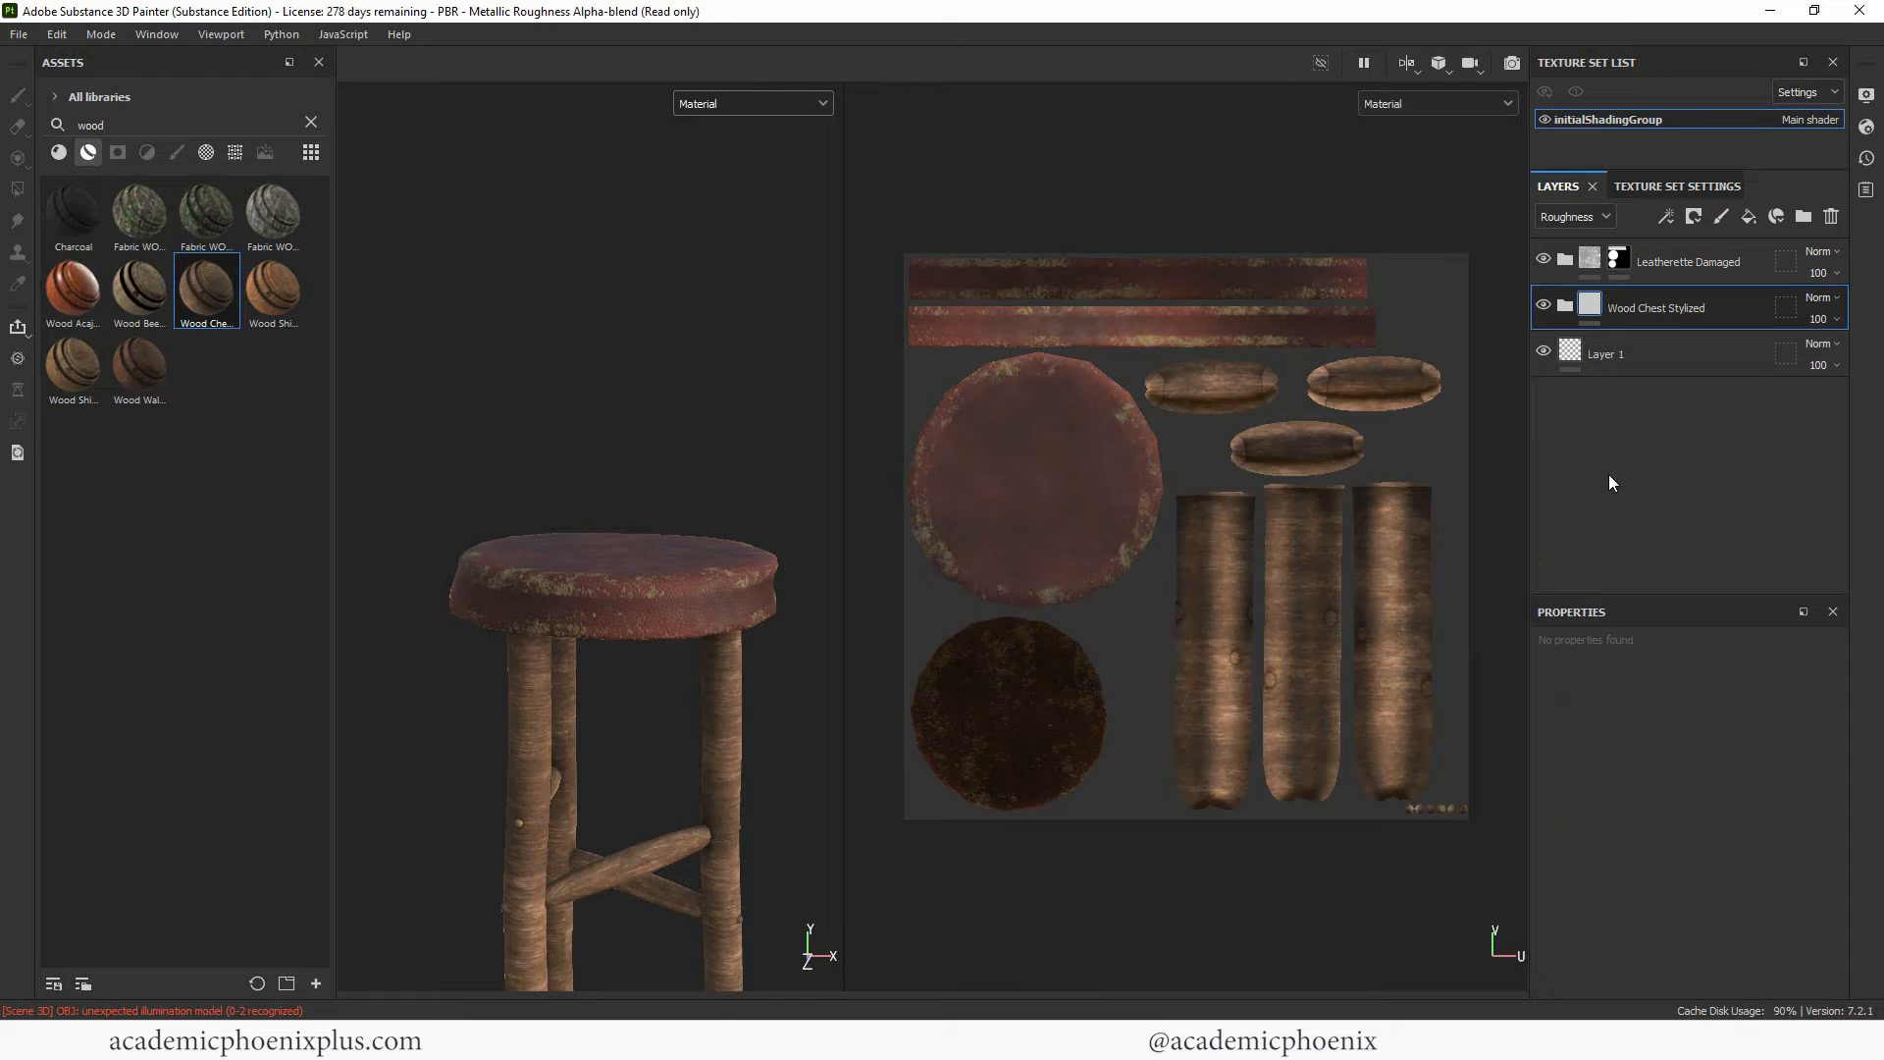
pyautogui.keyDown('alt'); pyautogui.moveTo(637, 597); pyautogui.dragTo(694, 422, button='middle'); pyautogui.keyUp('alt')
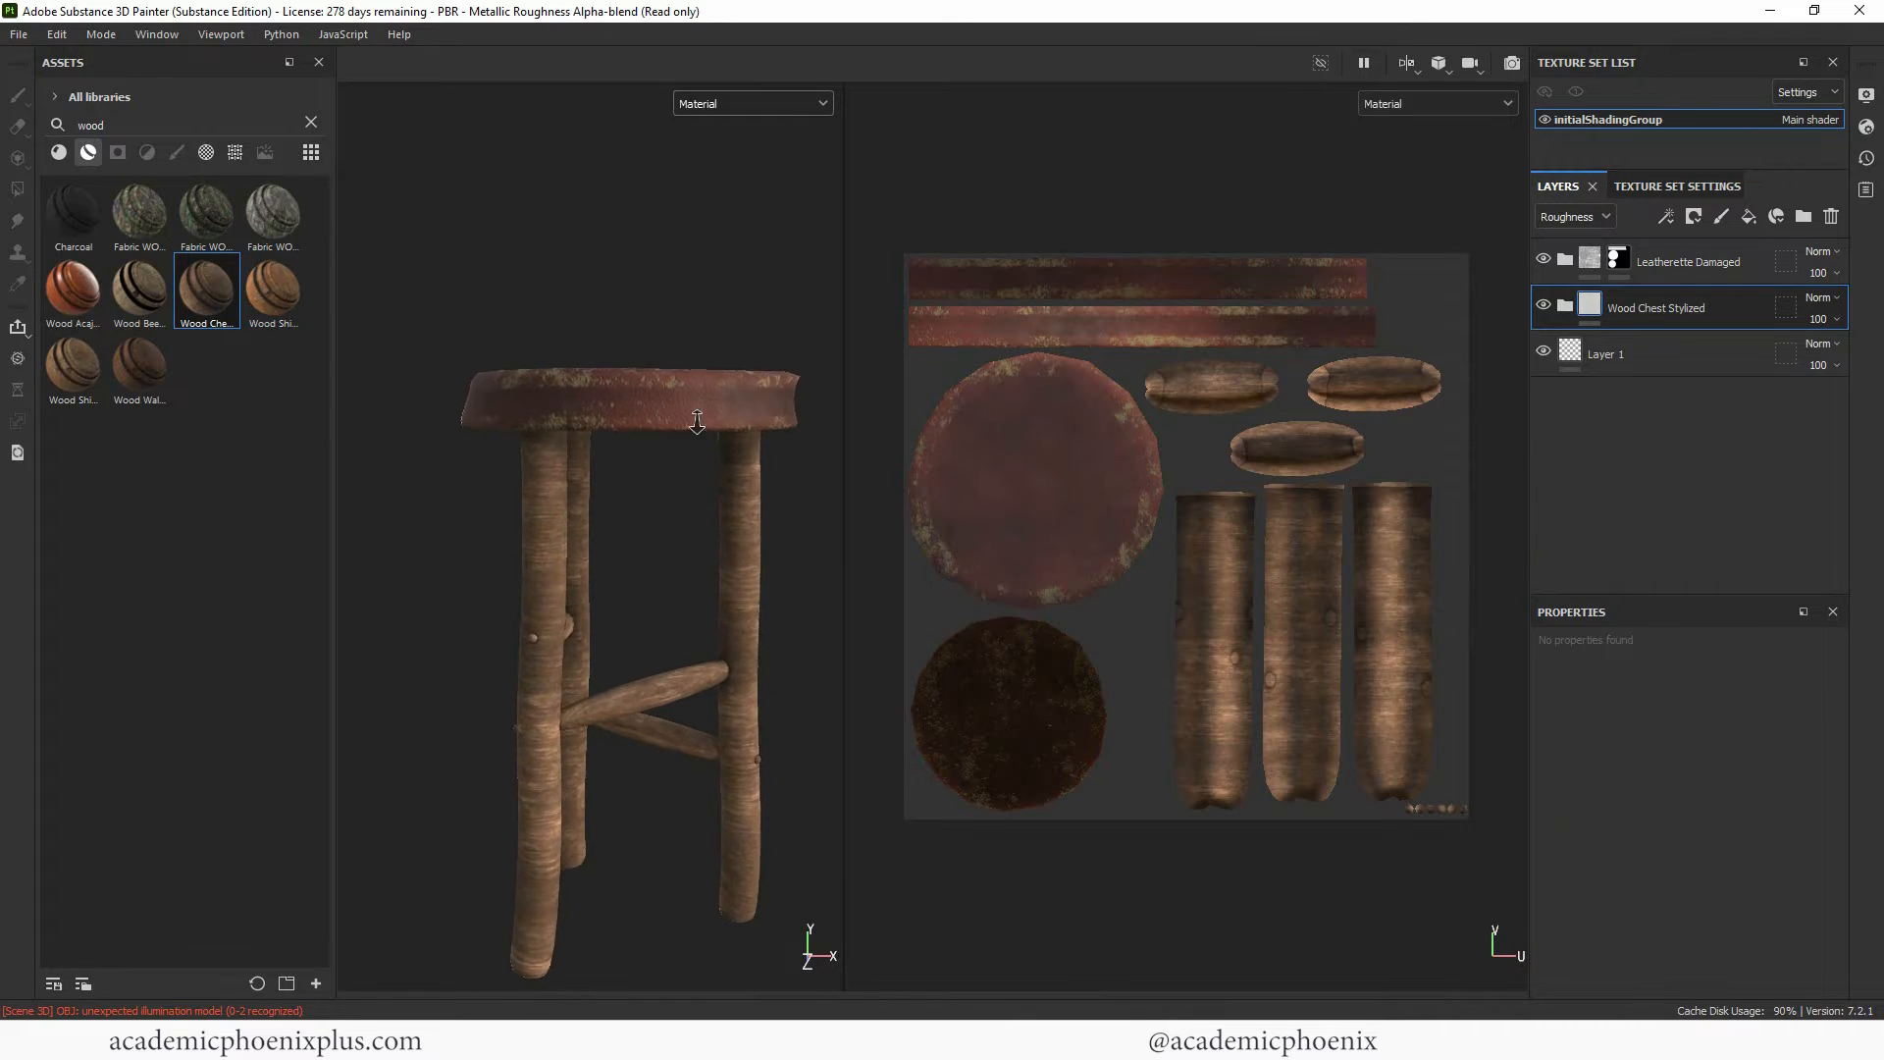
# Try the Wood Beech Veined smart material on the legs by adding it directly beneath the Leatherette Damaged folder.
pyautogui.keyDown('alt'); pyautogui.moveTo(694, 422); pyautogui.dragTo(770, 471, button='right'); pyautogui.keyUp('alt')
pyautogui.keyDown('alt'); pyautogui.moveTo(715, 493); pyautogui.dragTo(682, 432, button='middle'); pyautogui.keyUp('alt')
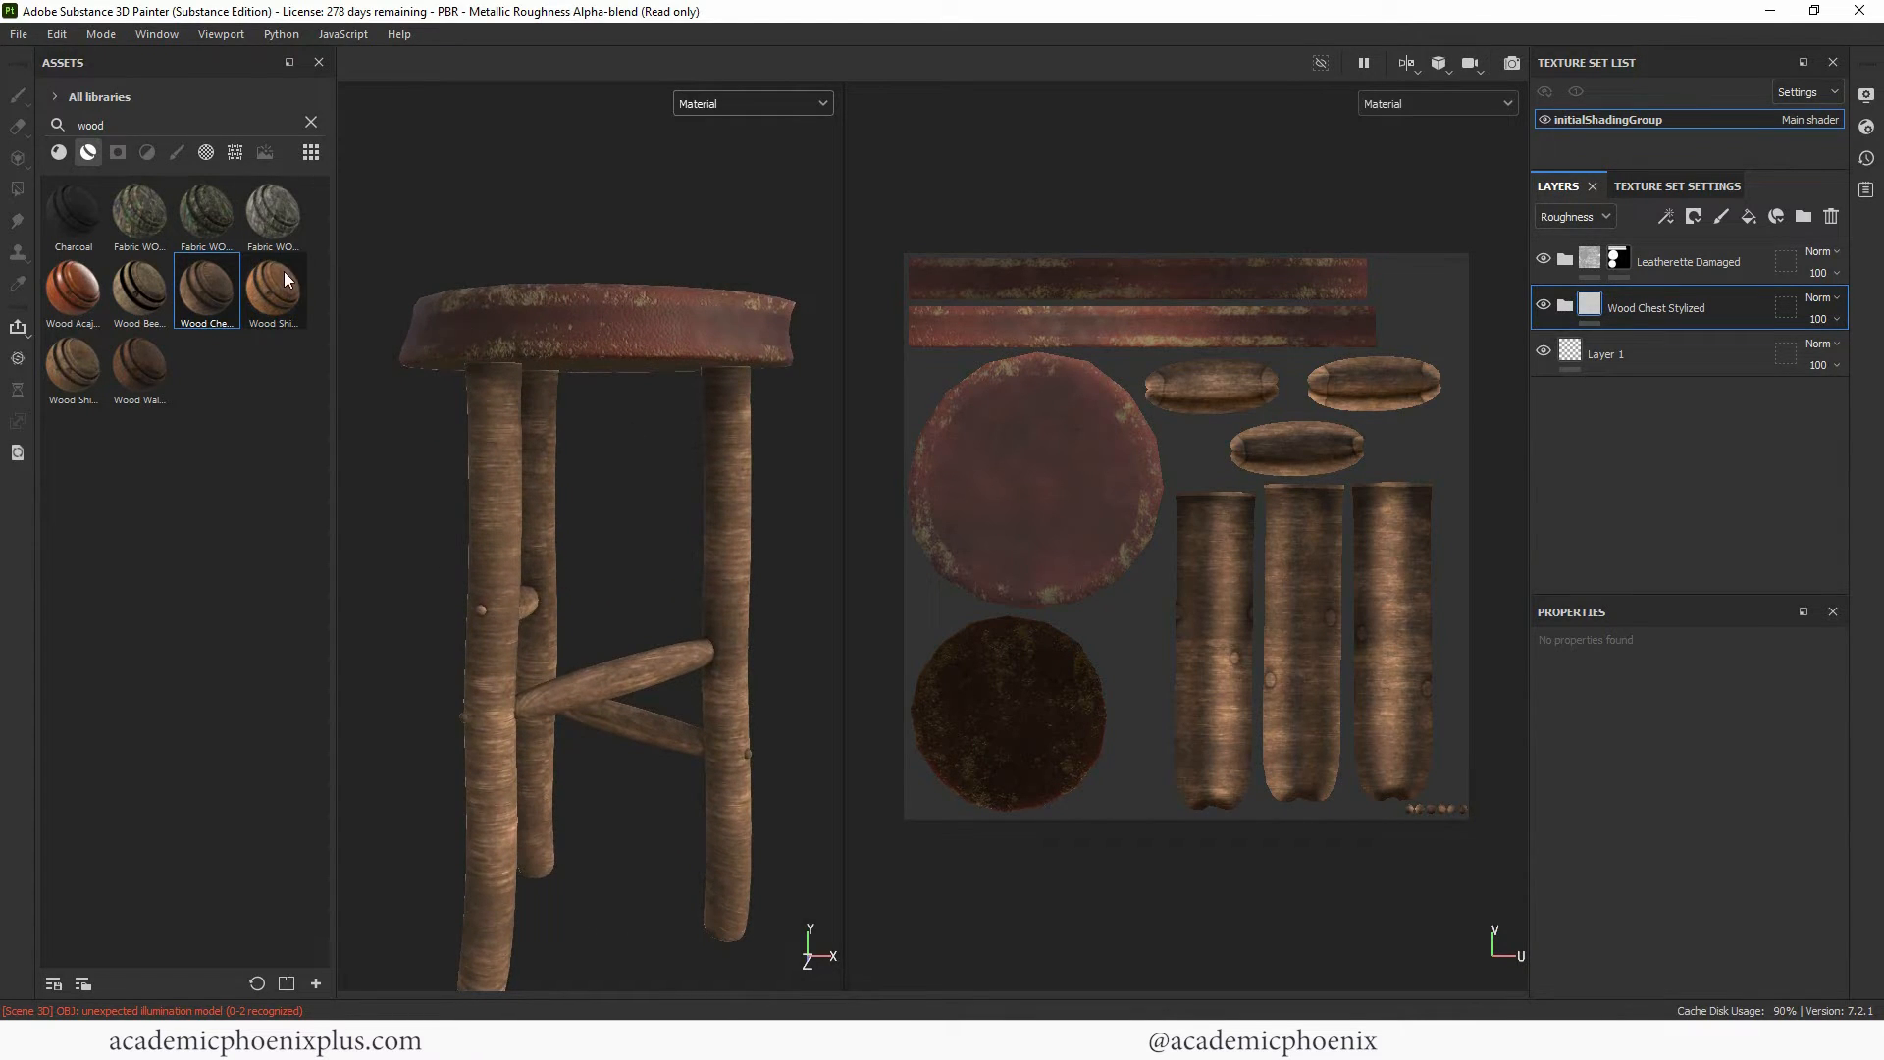
pyautogui.moveTo(141, 290); pyautogui.dragTo(1700, 282)
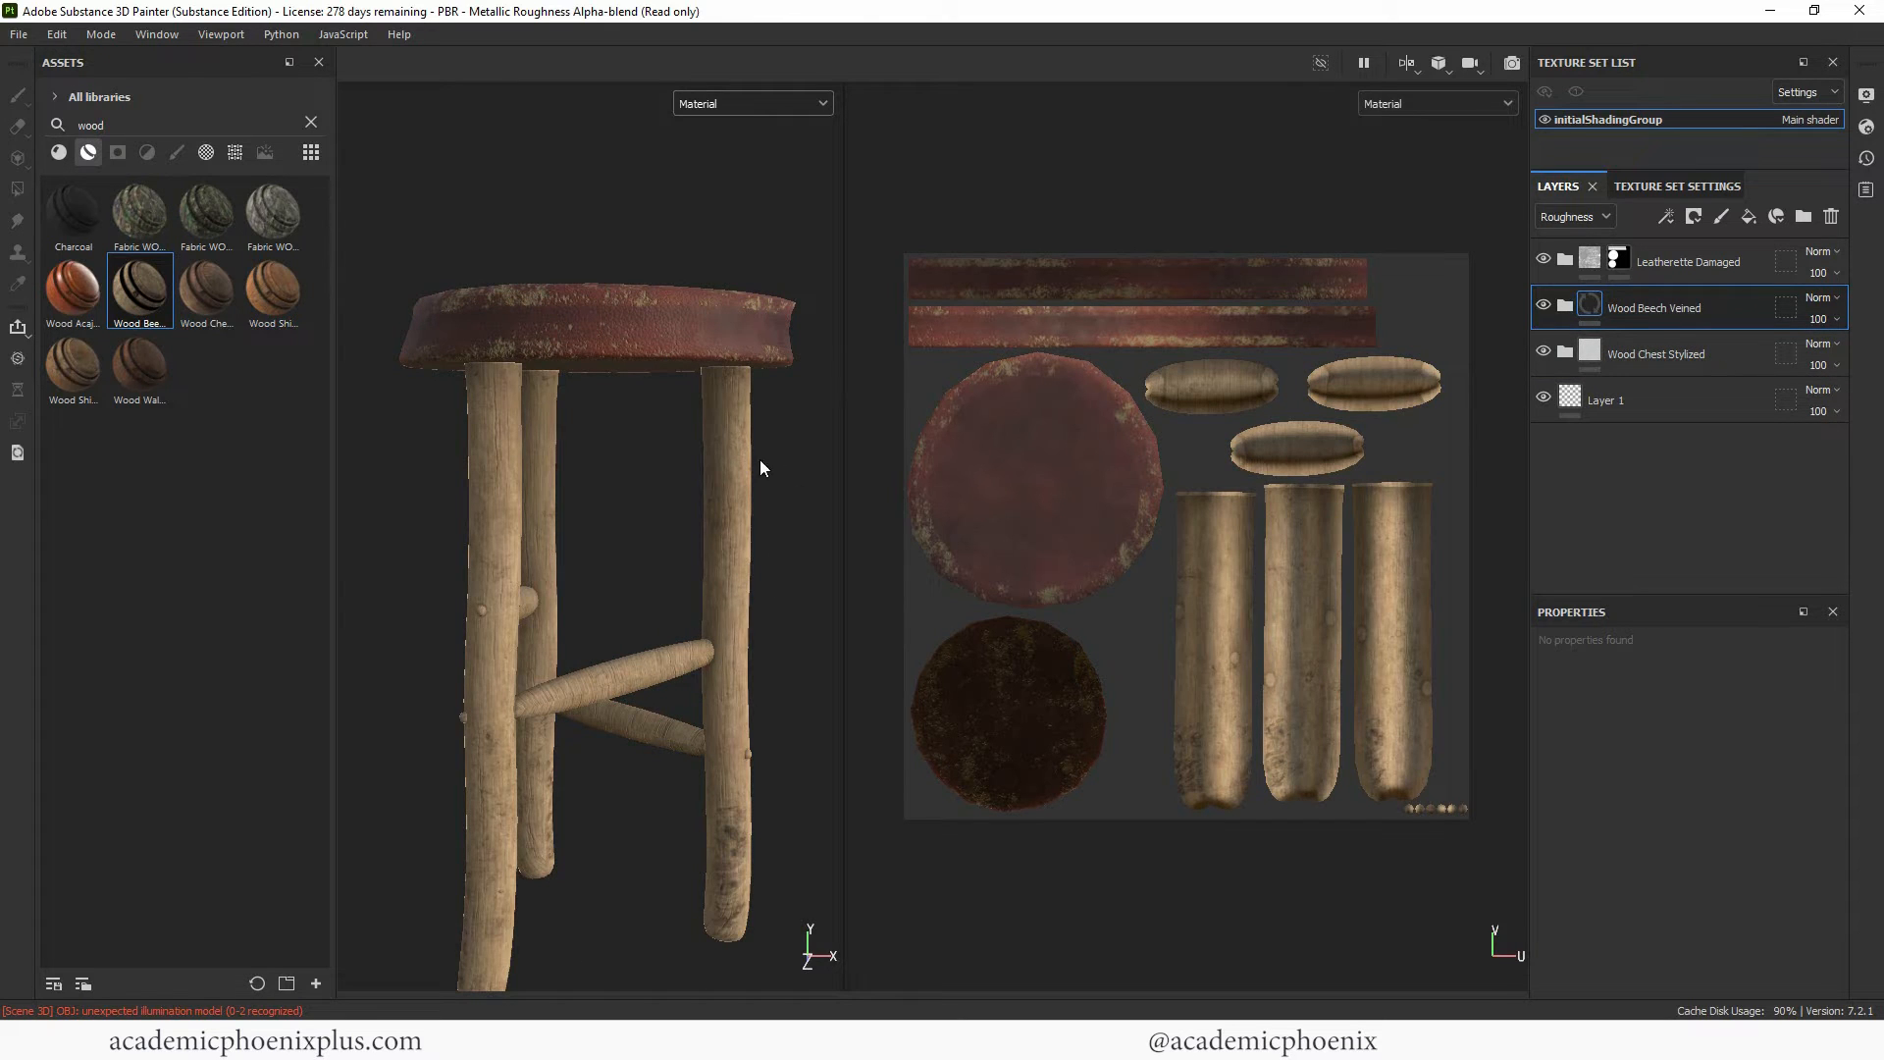
# Add the Wood Ship Hull Old smart material directly beneath the Leatherette Damaged folder and inspect the legs from several angles.
pyautogui.moveTo(72, 365); pyautogui.dragTo(1678, 282)
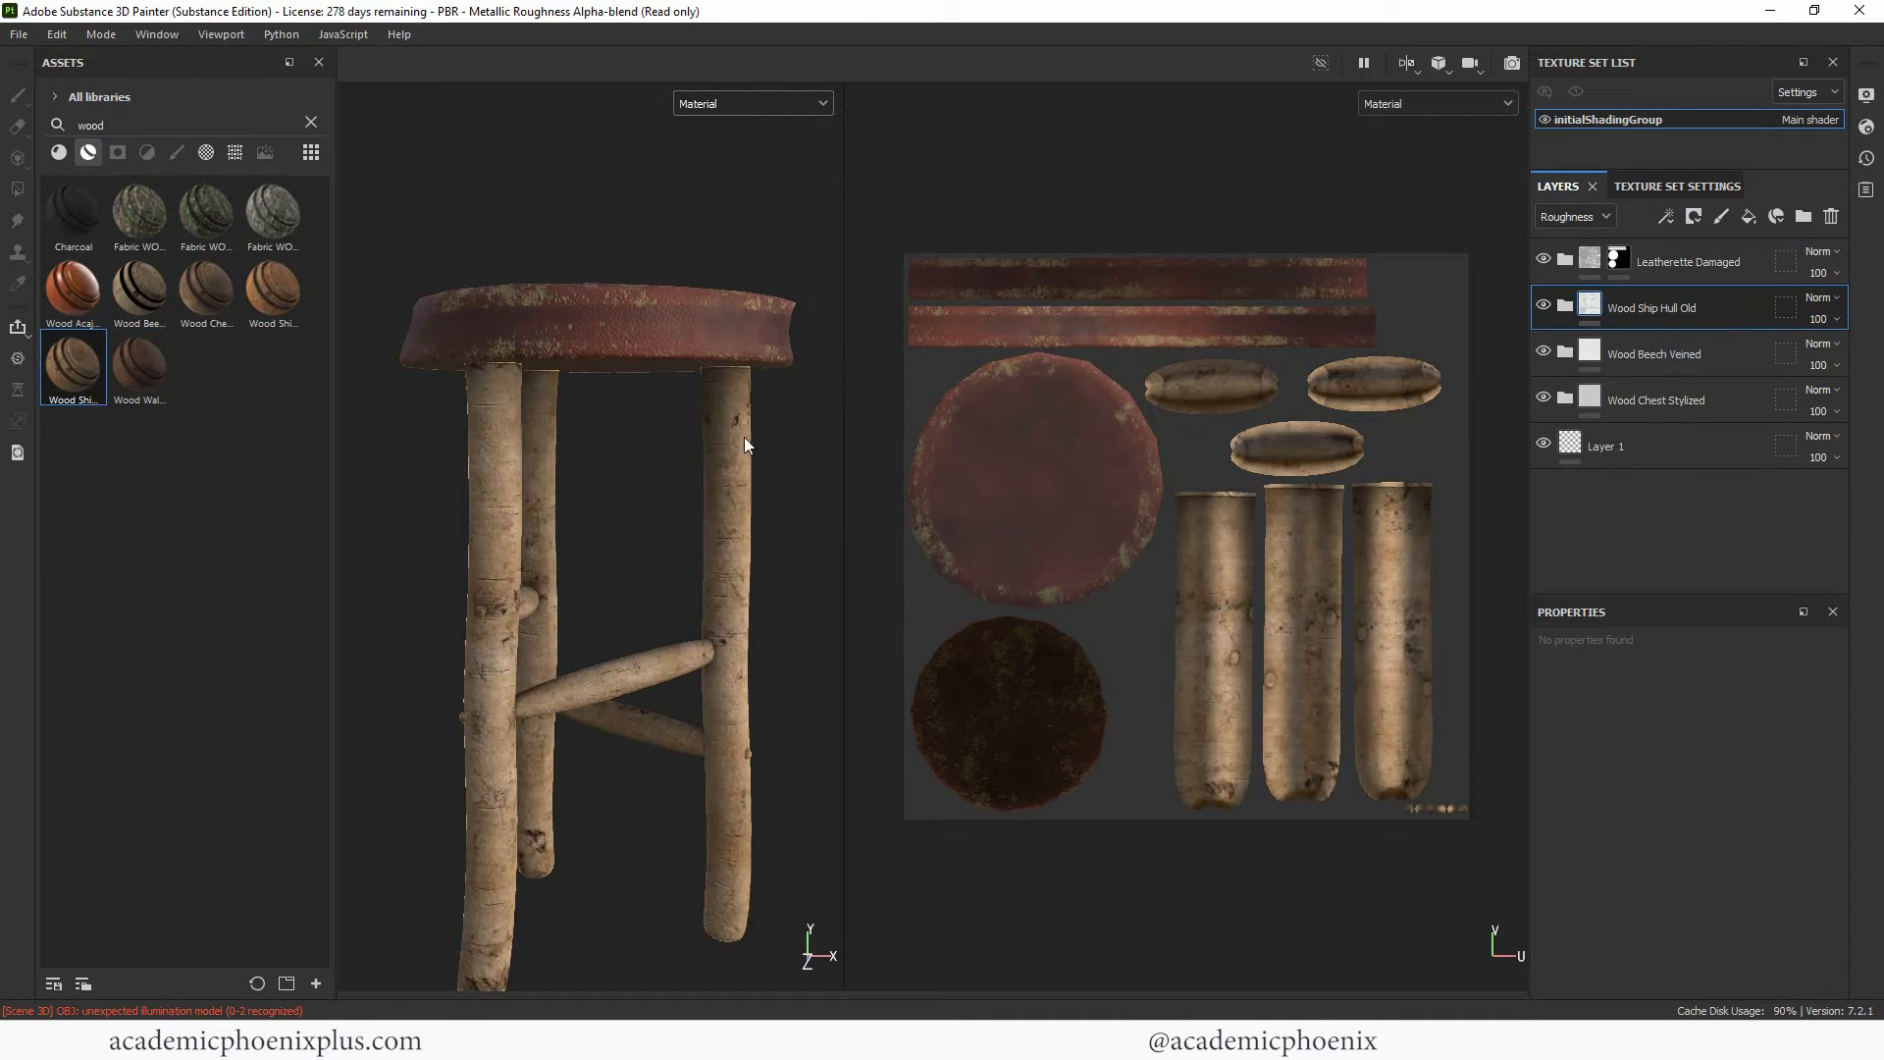
pyautogui.keyDown('alt'); pyautogui.moveTo(748, 445); pyautogui.dragTo(661, 615); pyautogui.keyUp('alt')
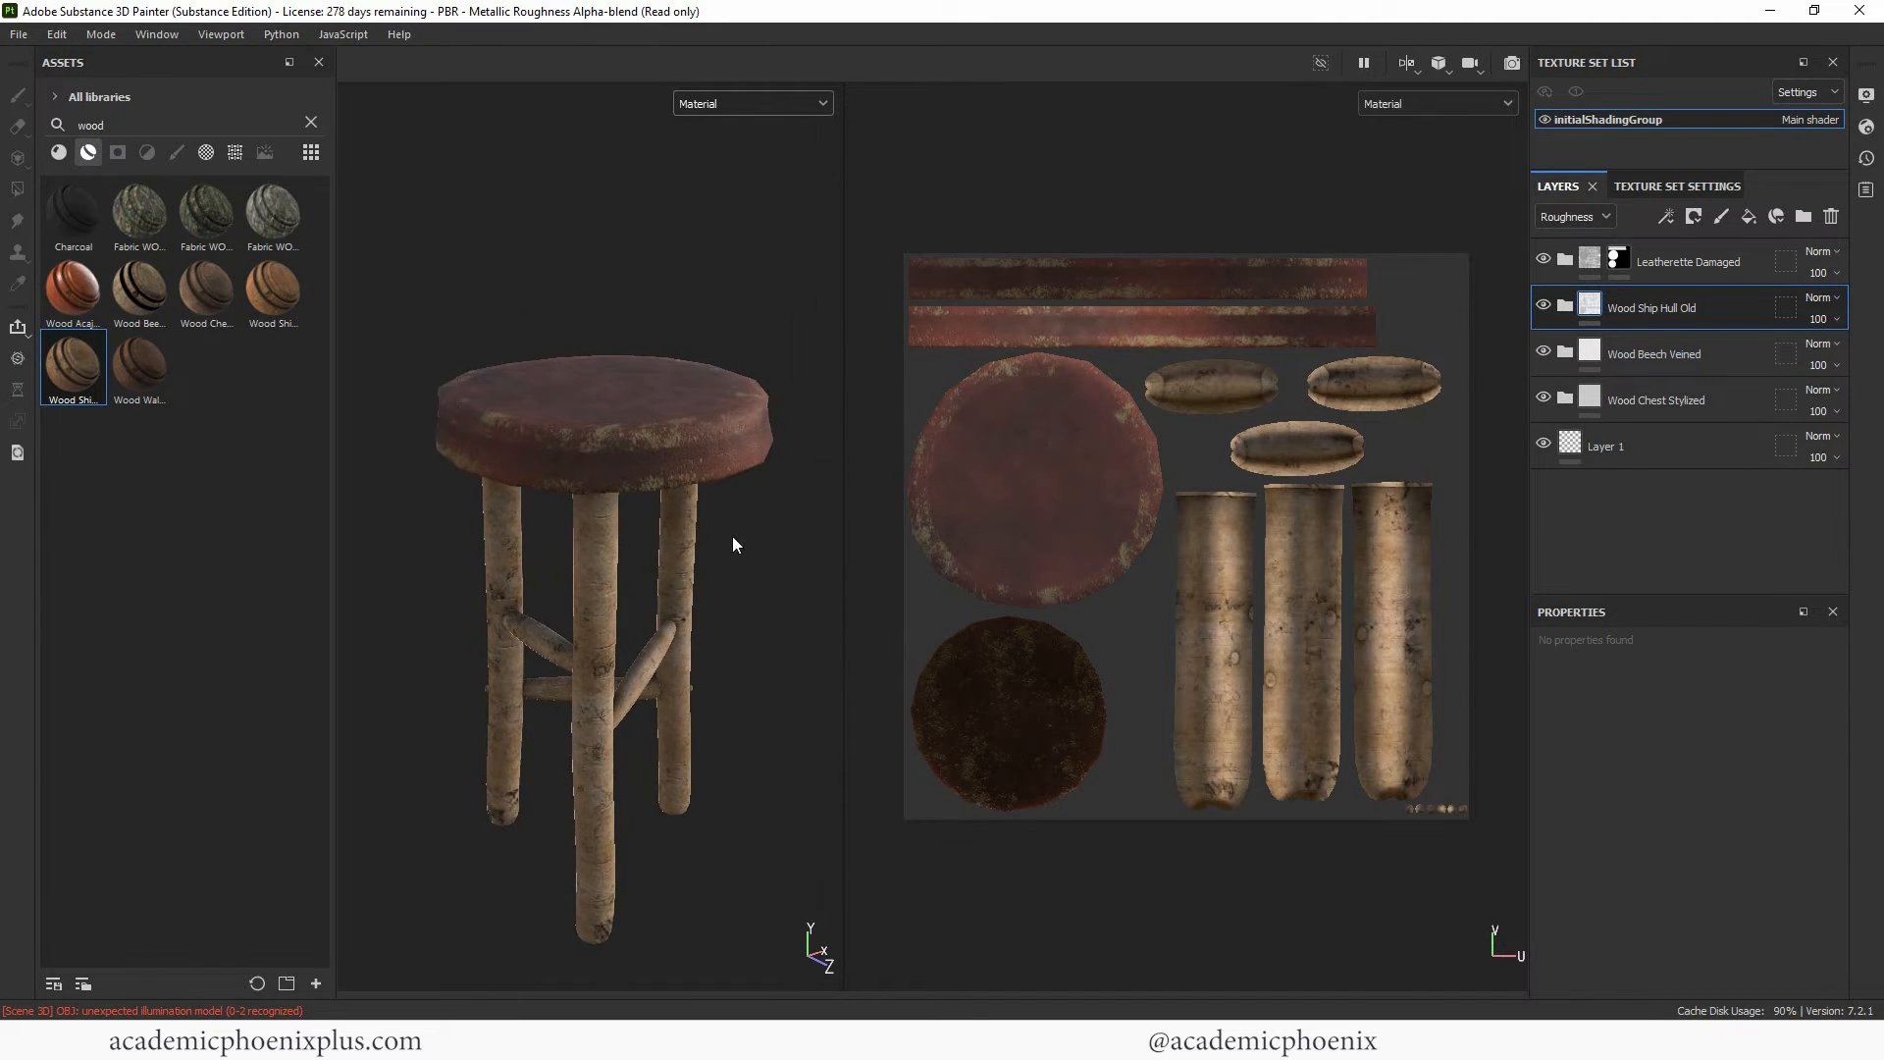
pyautogui.keyDown('alt'); pyautogui.moveTo(734, 545); pyautogui.dragTo(685, 483); pyautogui.keyUp('alt')
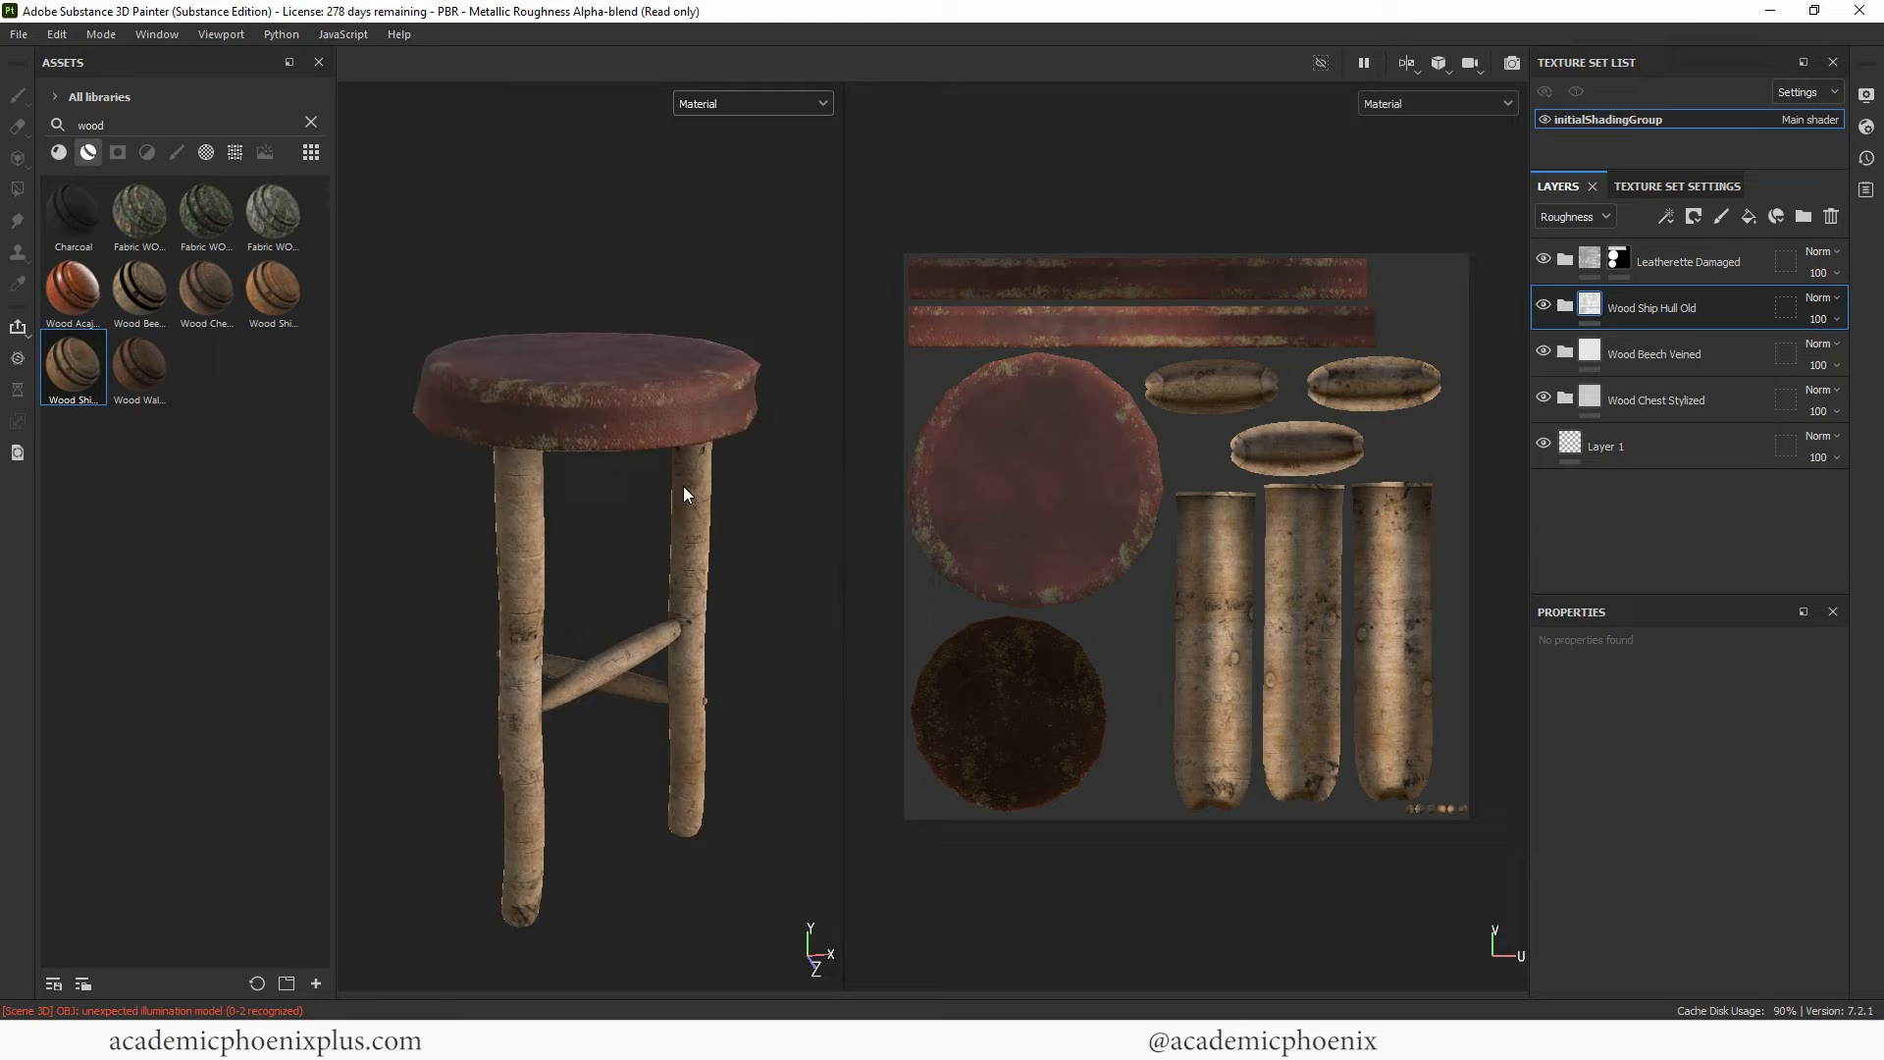
# Delete the Wood Beech Veined and Wood Chest Stylized folders from the layer stack.
pyautogui.click(1679, 355)
pyautogui.press('Delete')
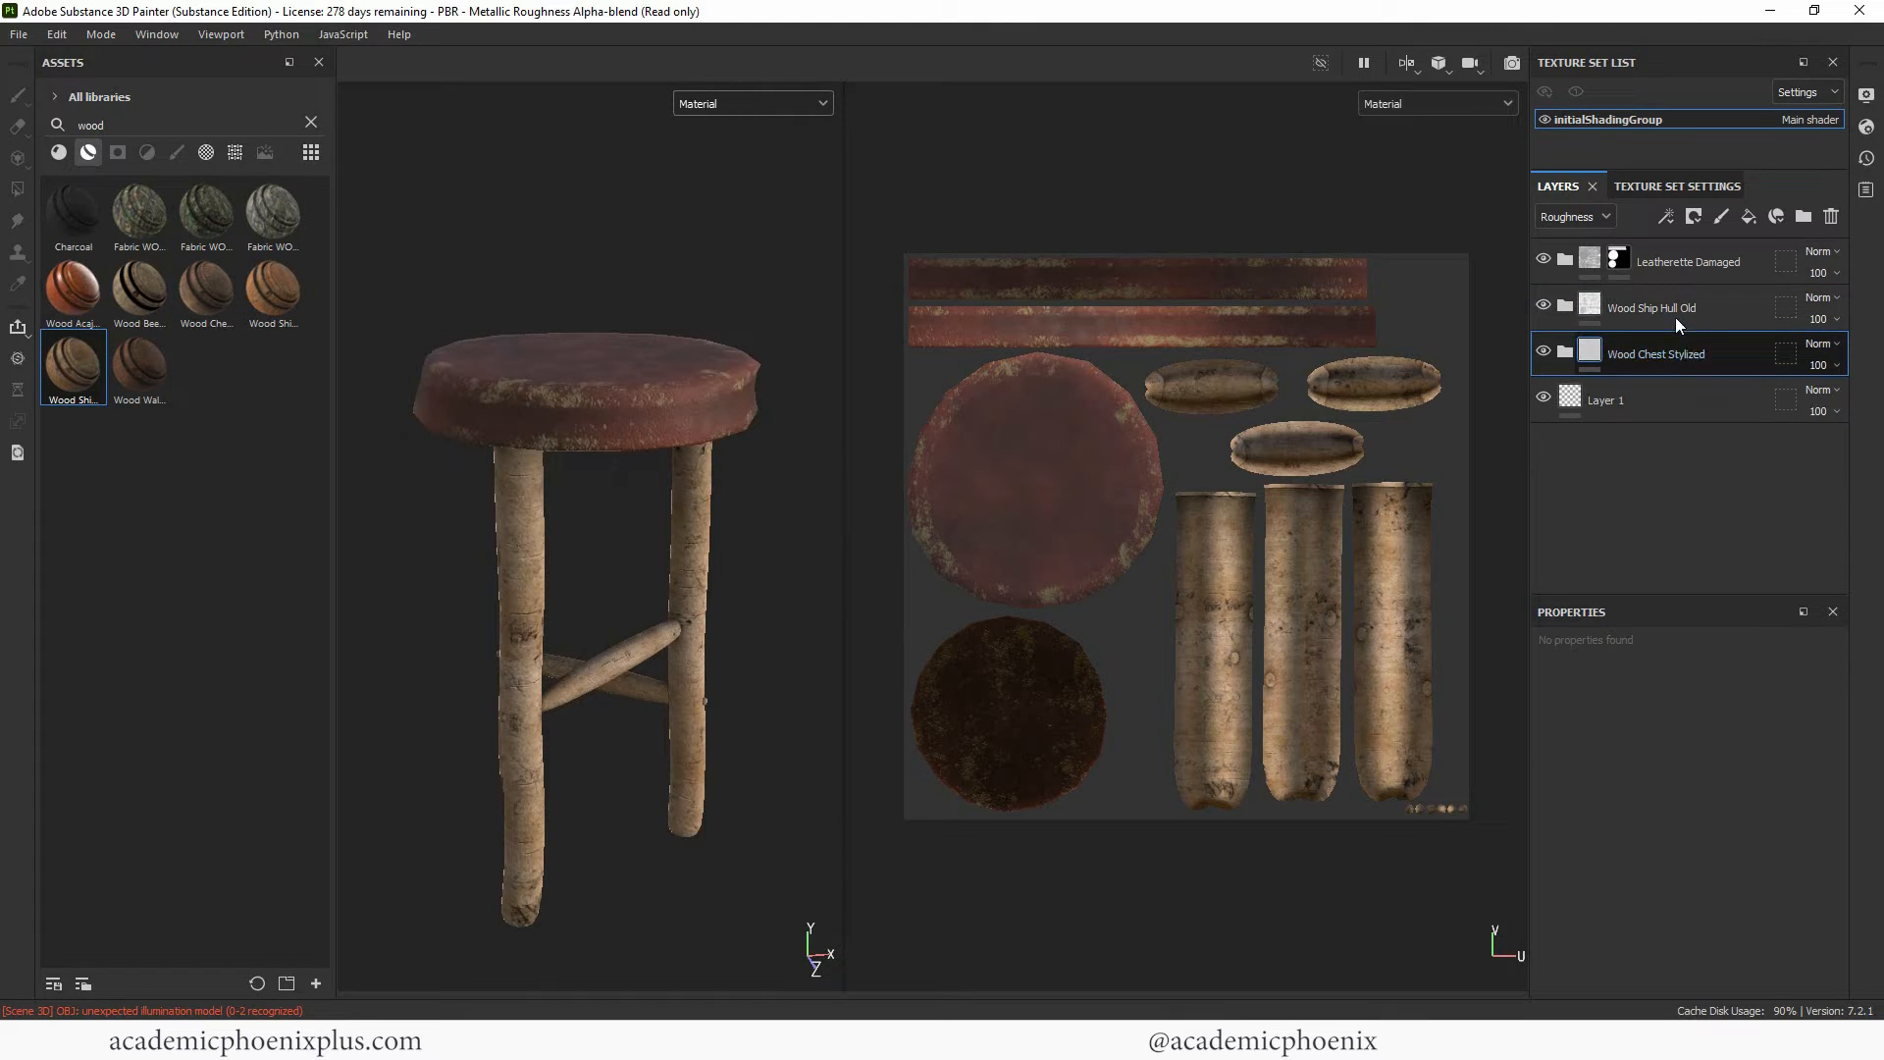
pyautogui.press('Delete')
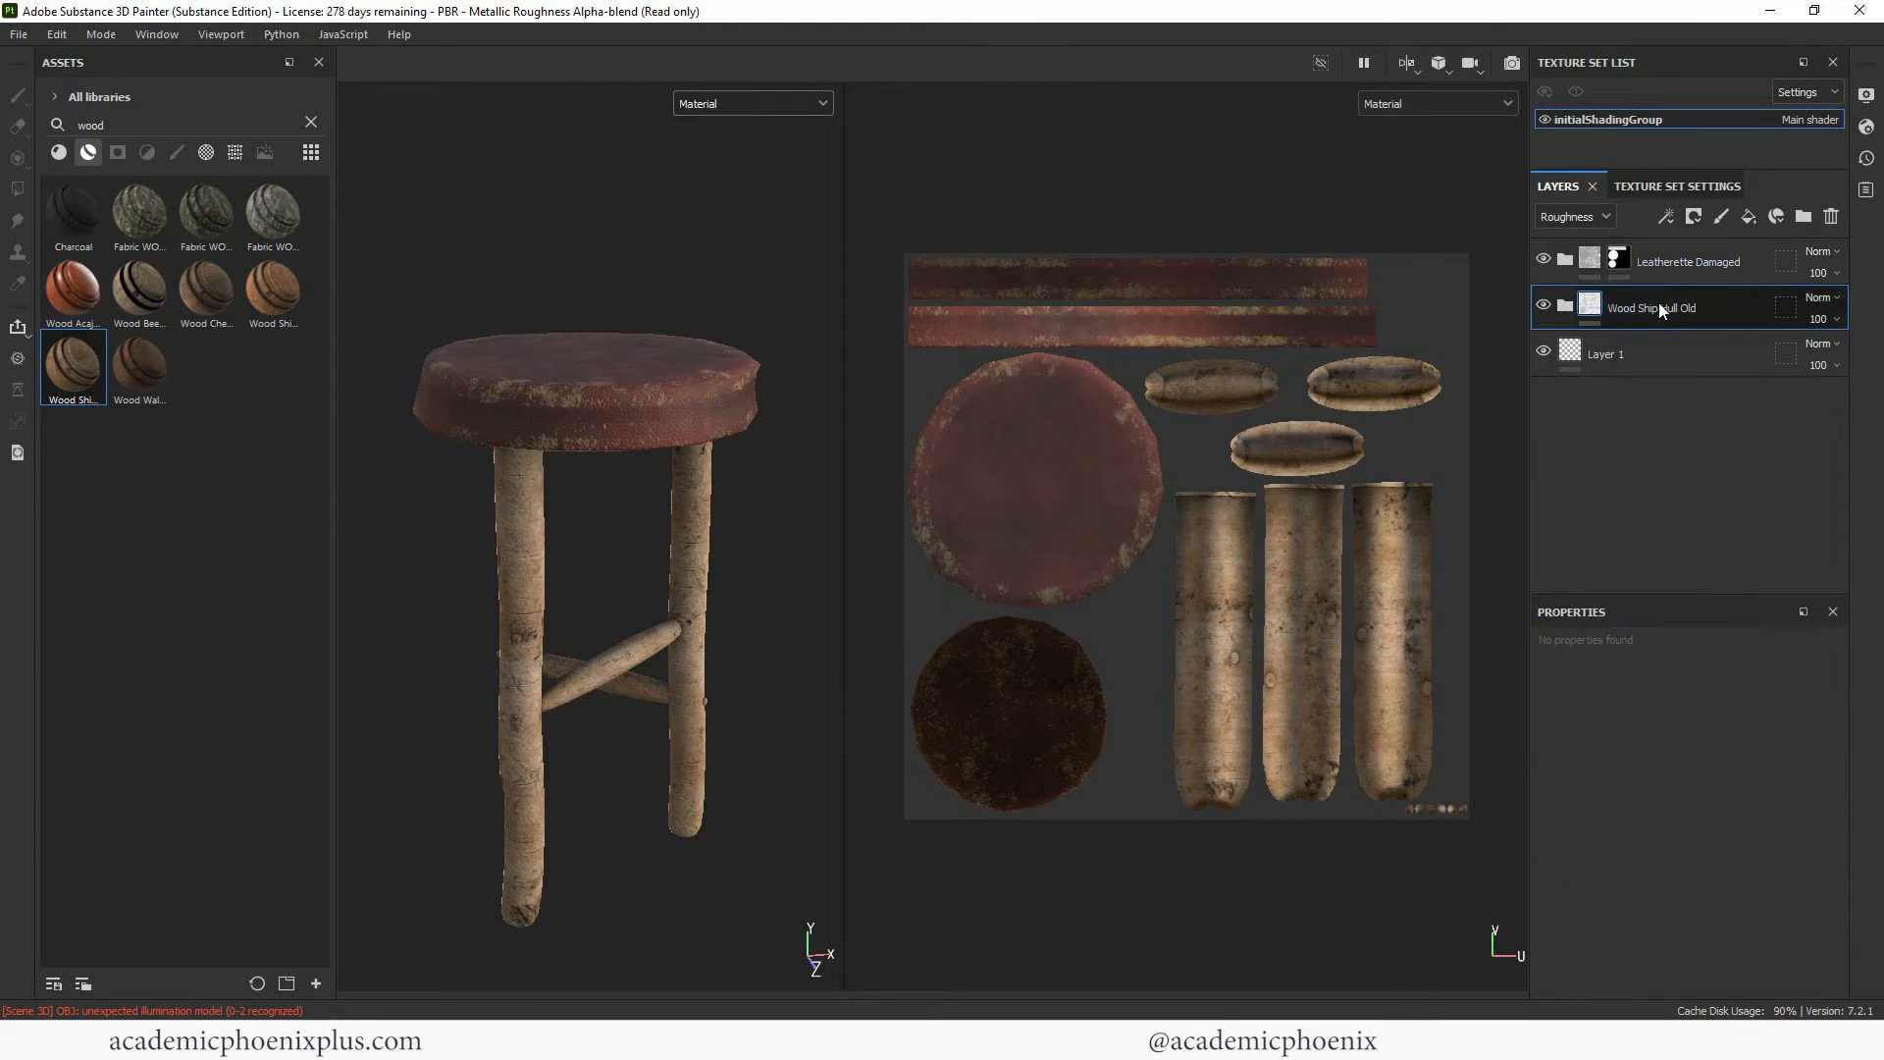
# Expand the Wood Ship Hull Old folder and examine what its Sharpen layer contributes to the wood on the legs.
pyautogui.click(1545, 305)
pyautogui.click(1545, 306)
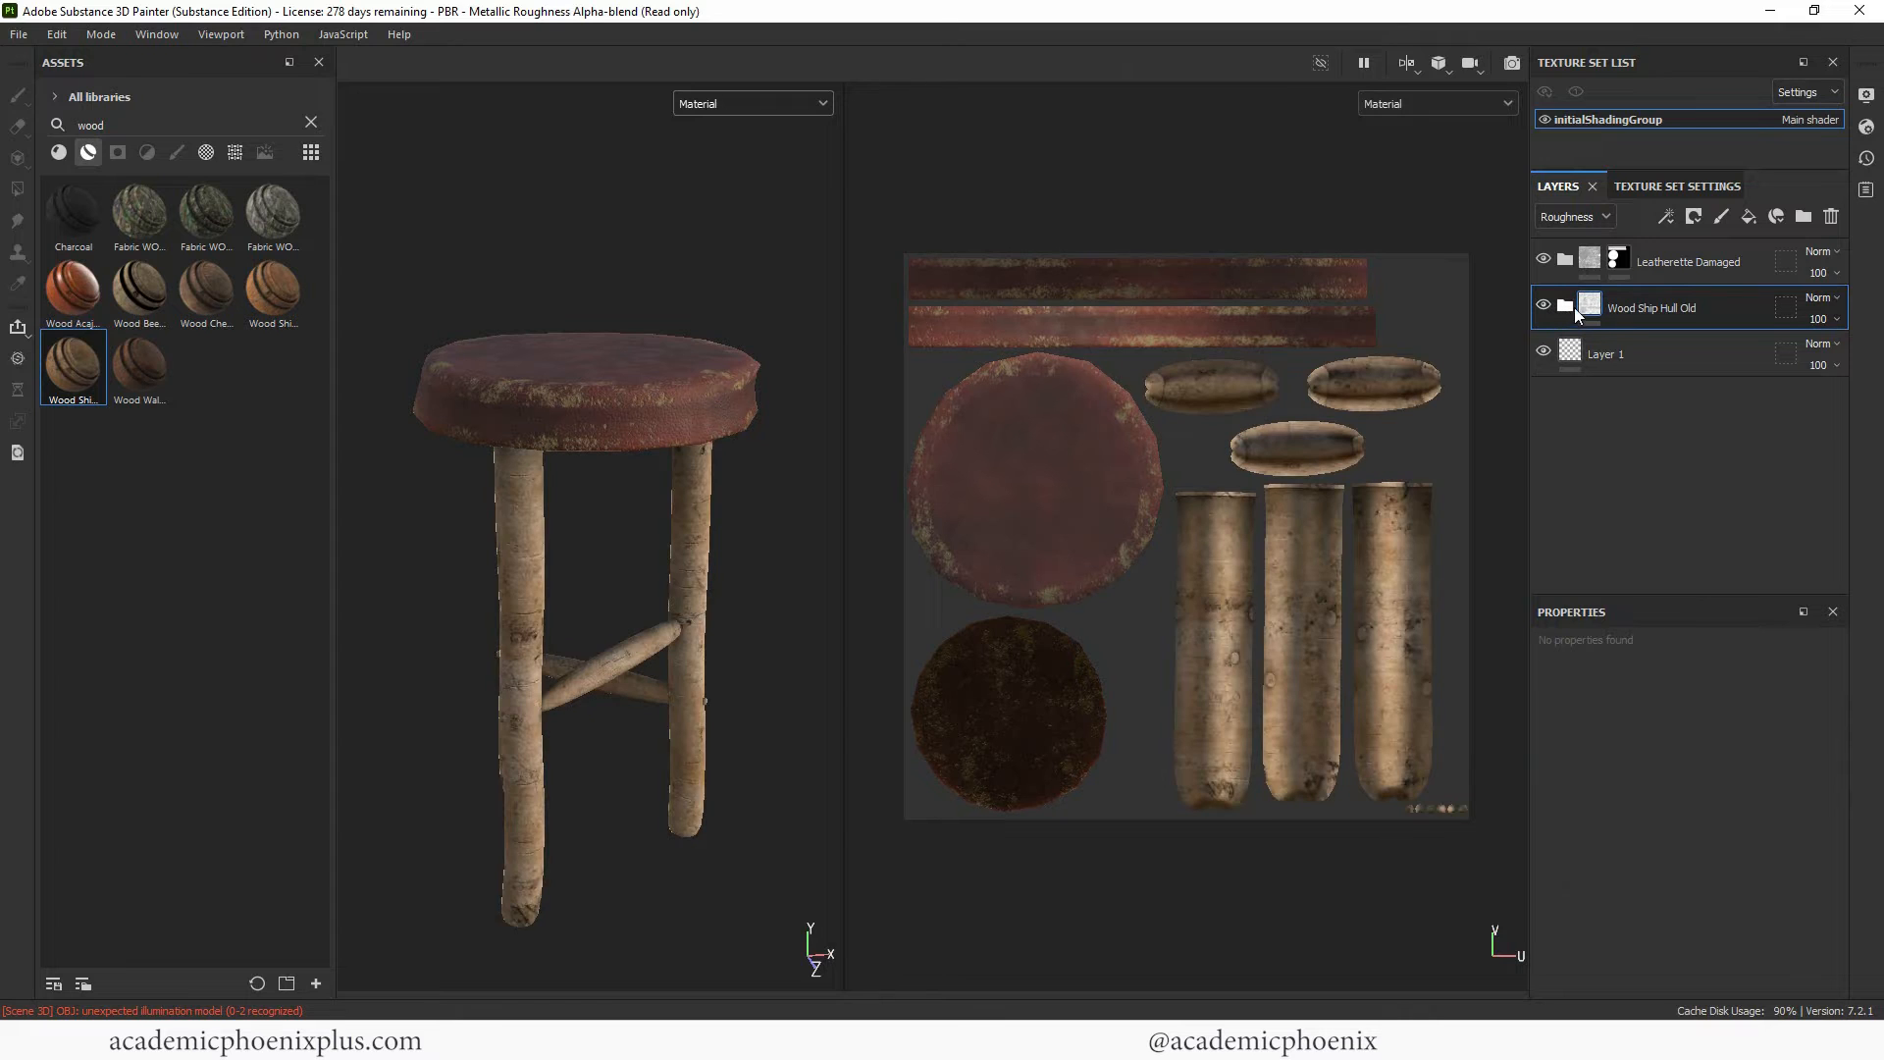
pyautogui.click(1564, 306)
pyautogui.scroll(3, 634, 484)
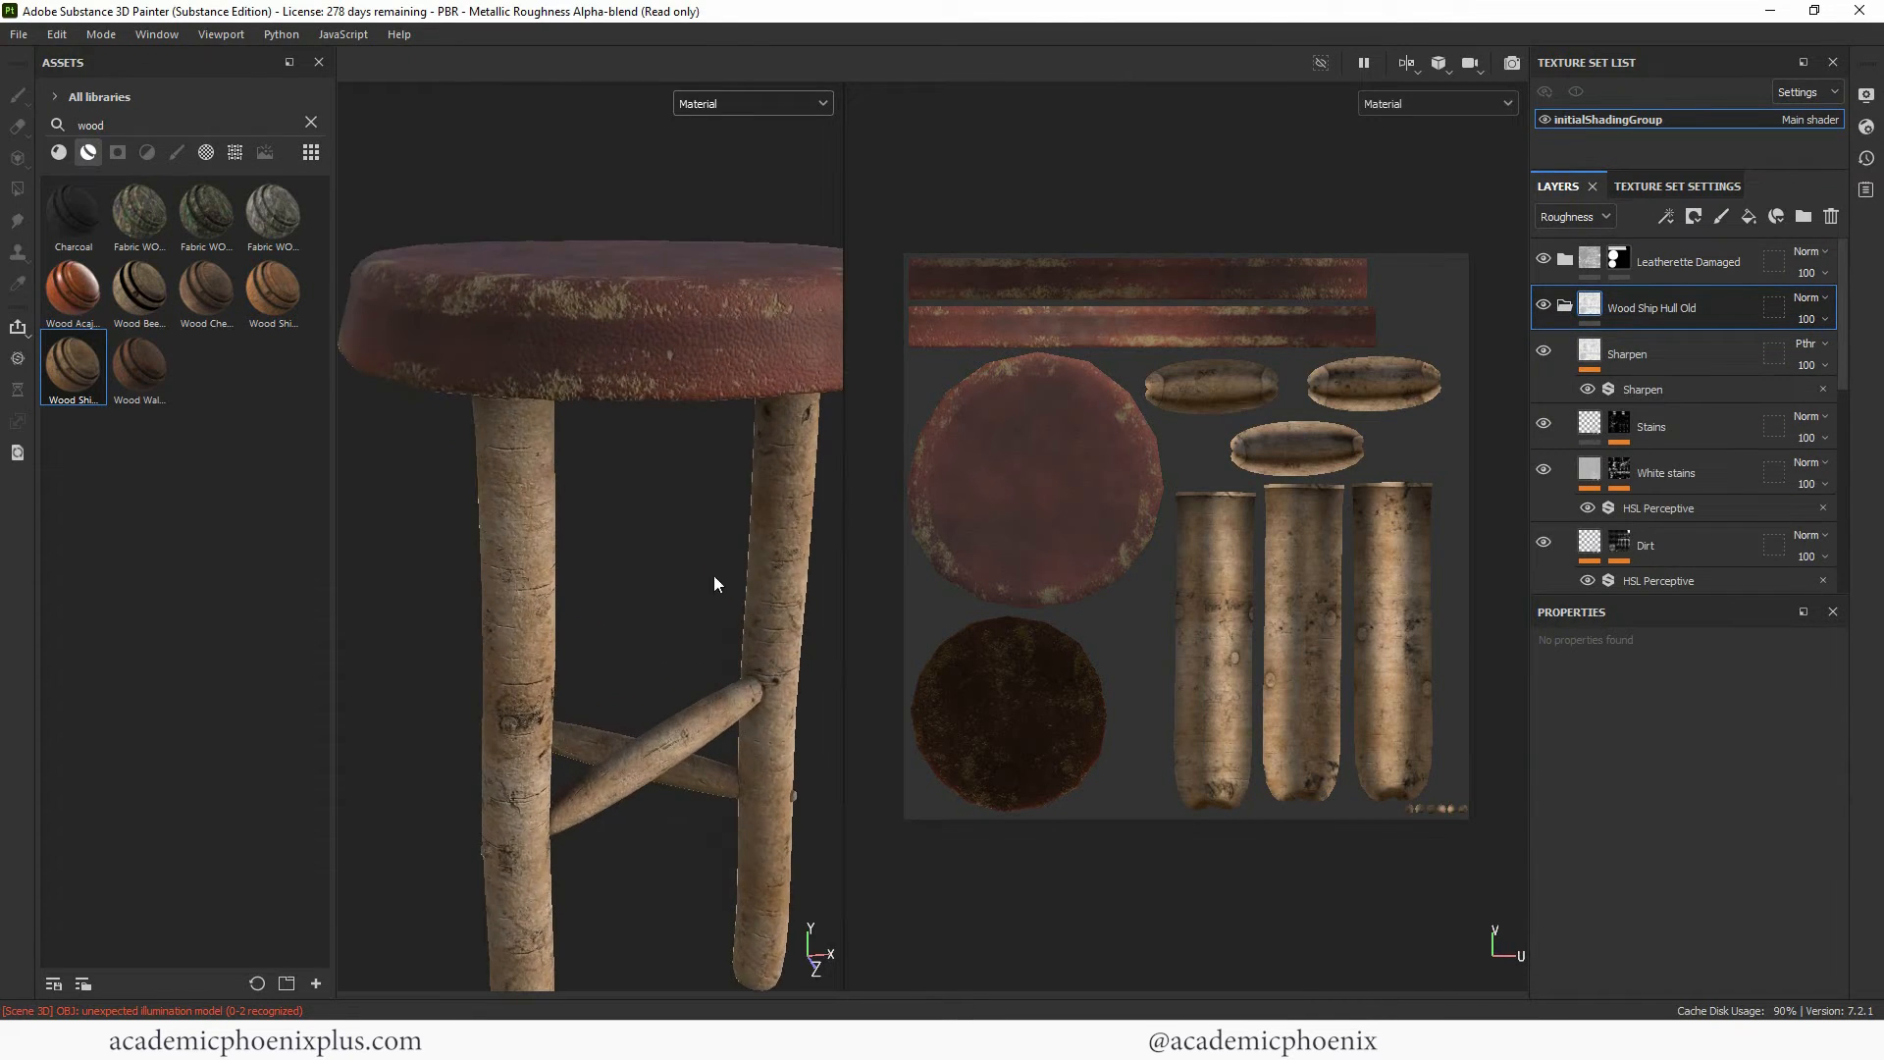
pyautogui.keyDown('alt'); pyautogui.moveTo(716, 585); pyautogui.dragTo(567, 549); pyautogui.keyUp('alt')
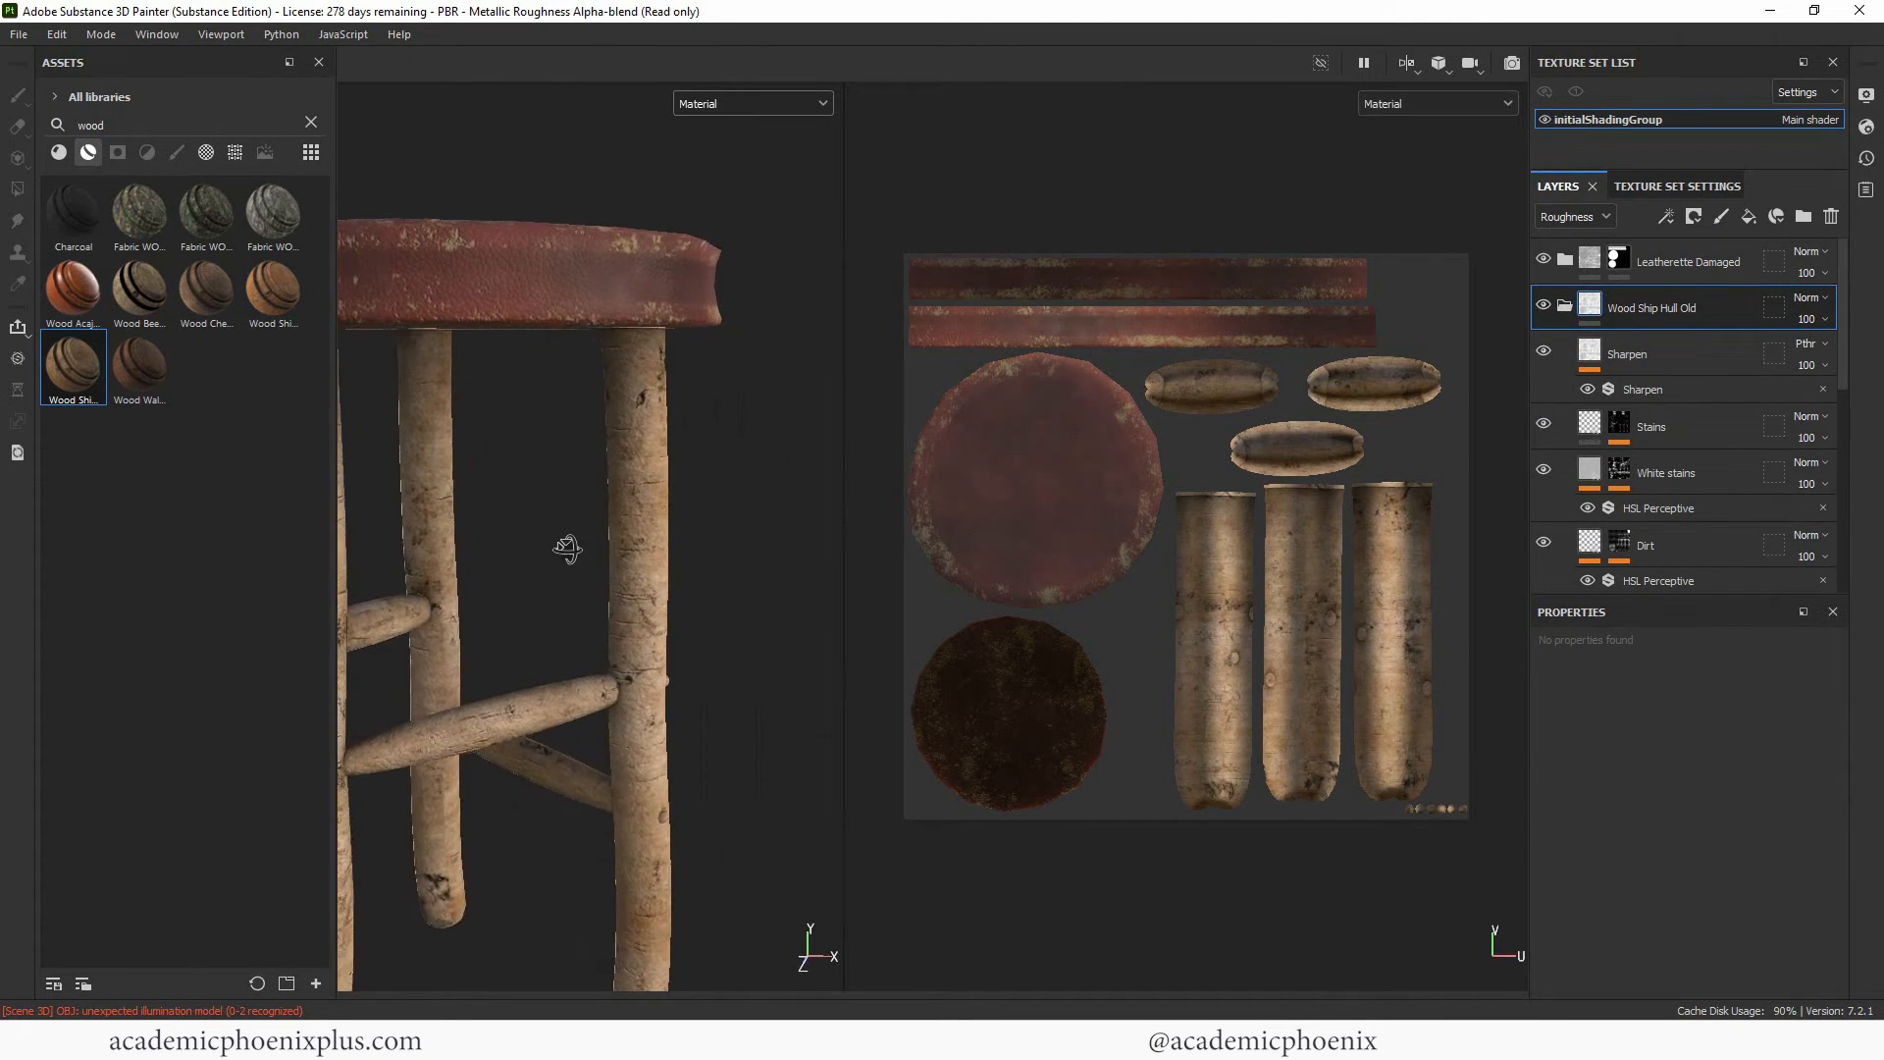
pyautogui.click(1664, 355)
pyautogui.click(1543, 354)
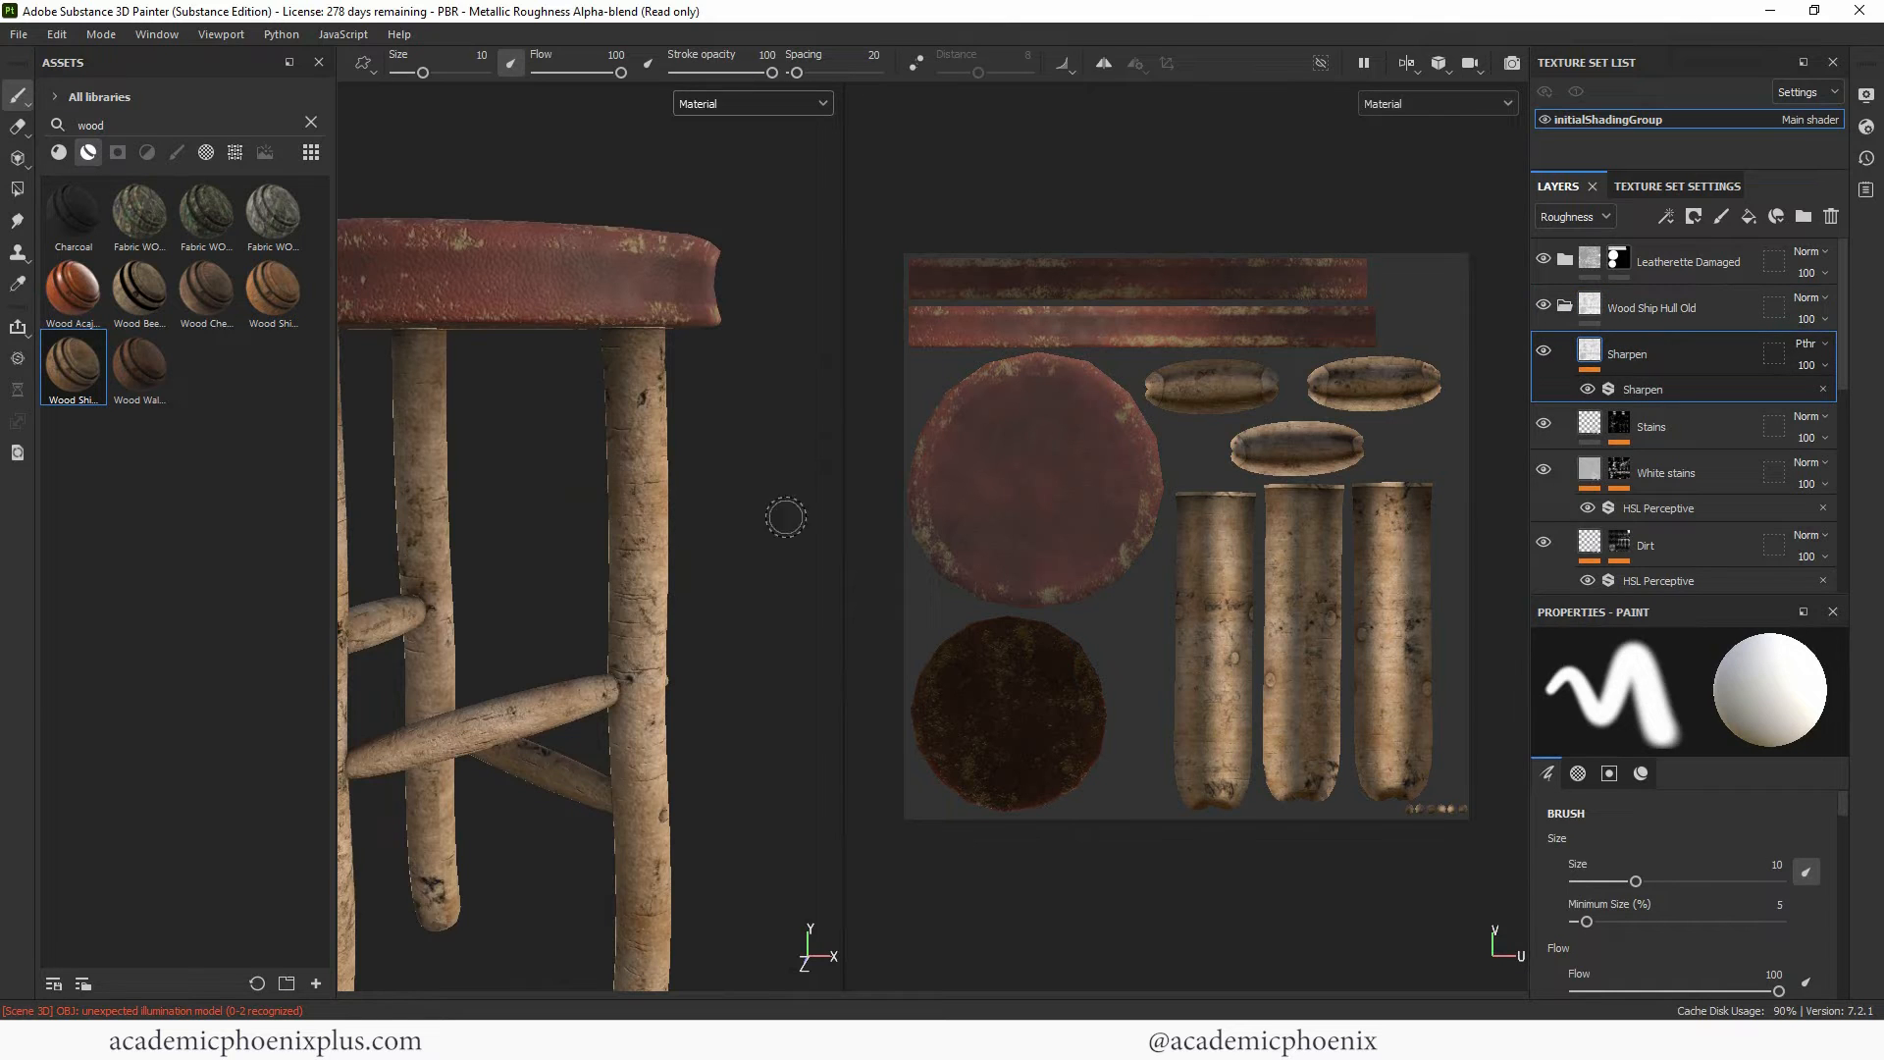
pyautogui.keyDown('alt'); pyautogui.moveTo(787, 517); pyautogui.dragTo(843, 498, button='middle'); pyautogui.keyUp('alt')
pyautogui.keyDown('alt'); pyautogui.moveTo(843, 498); pyautogui.dragTo(1038, 538, button='right'); pyautogui.keyUp('alt')
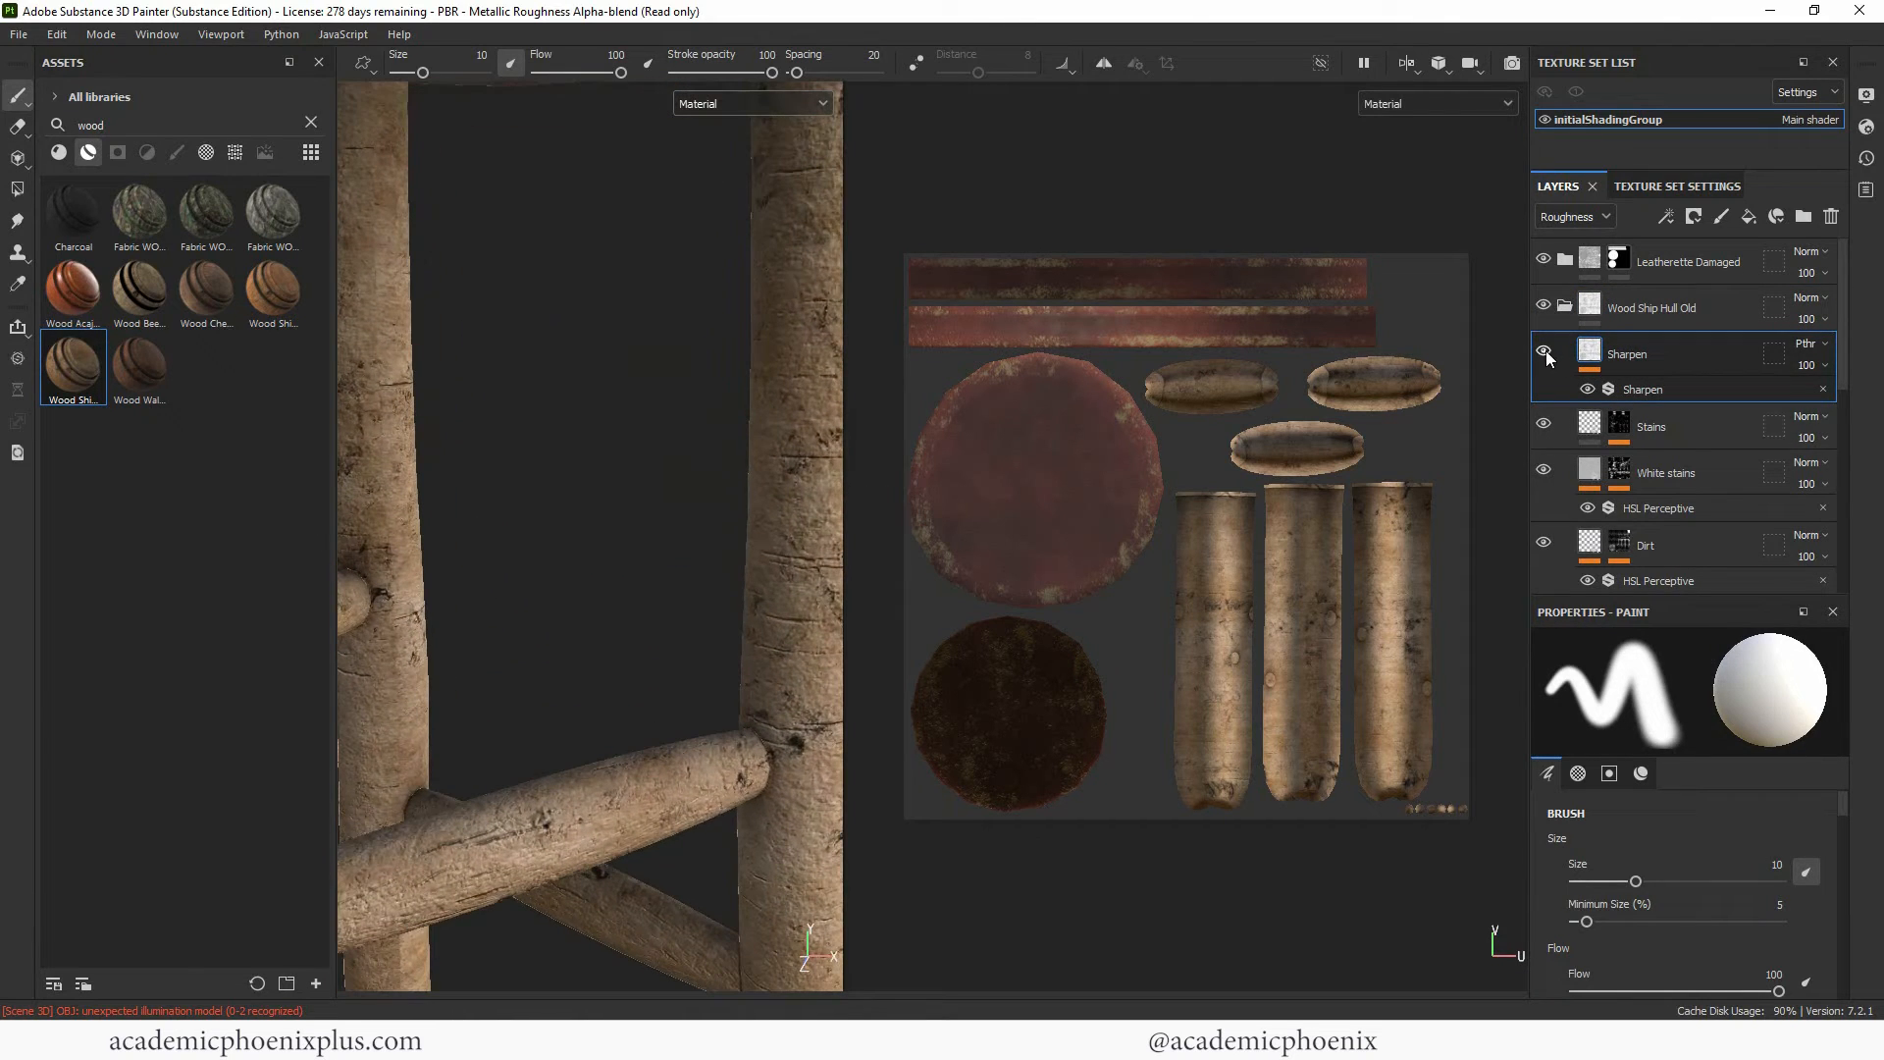
pyautogui.keyDown('alt'); pyautogui.moveTo(705, 503); pyautogui.dragTo(344, 505, button='right'); pyautogui.keyUp('alt')
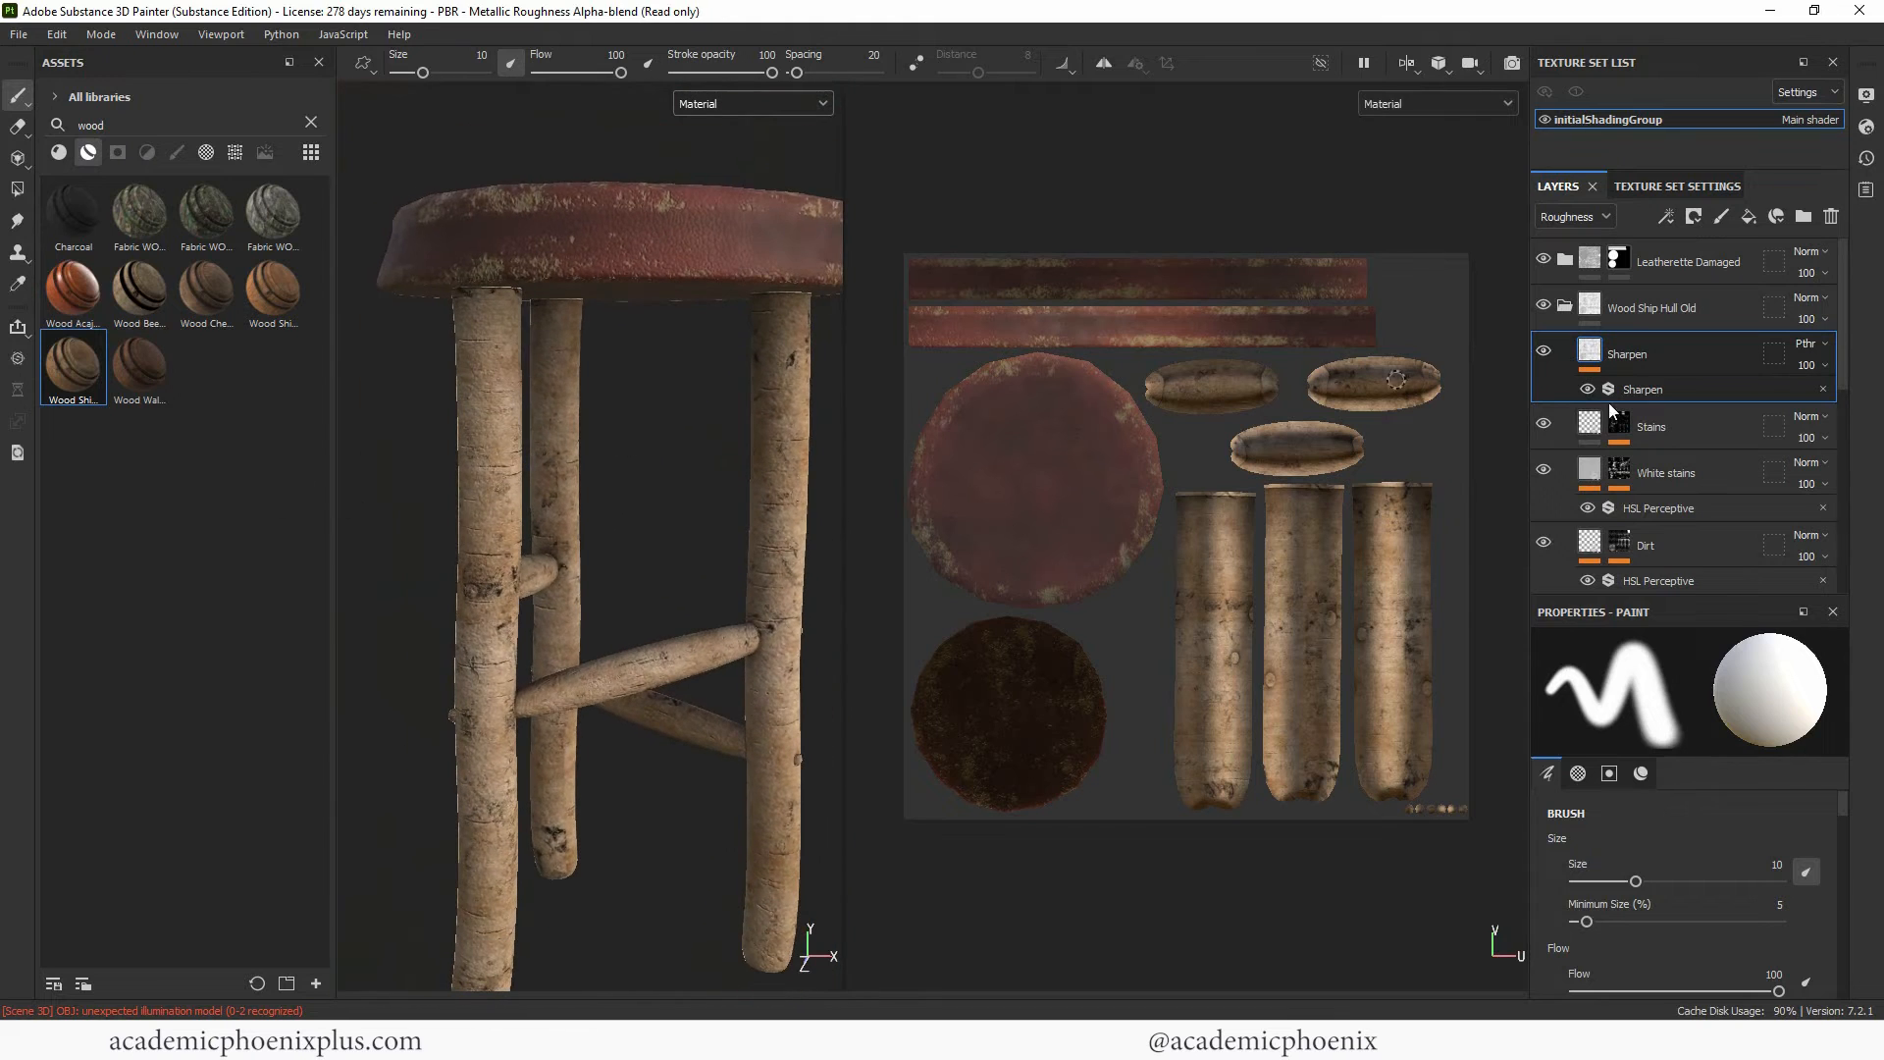
# Hide and show the Stains, White stains and Dirt layers of the wood material to see their effect on the legs.
pyautogui.click(1544, 424)
pyautogui.click(1544, 424)
pyautogui.keyDown('alt'); pyautogui.moveTo(675, 545); pyautogui.dragTo(630, 520); pyautogui.keyUp('alt')
pyautogui.click(1545, 471)
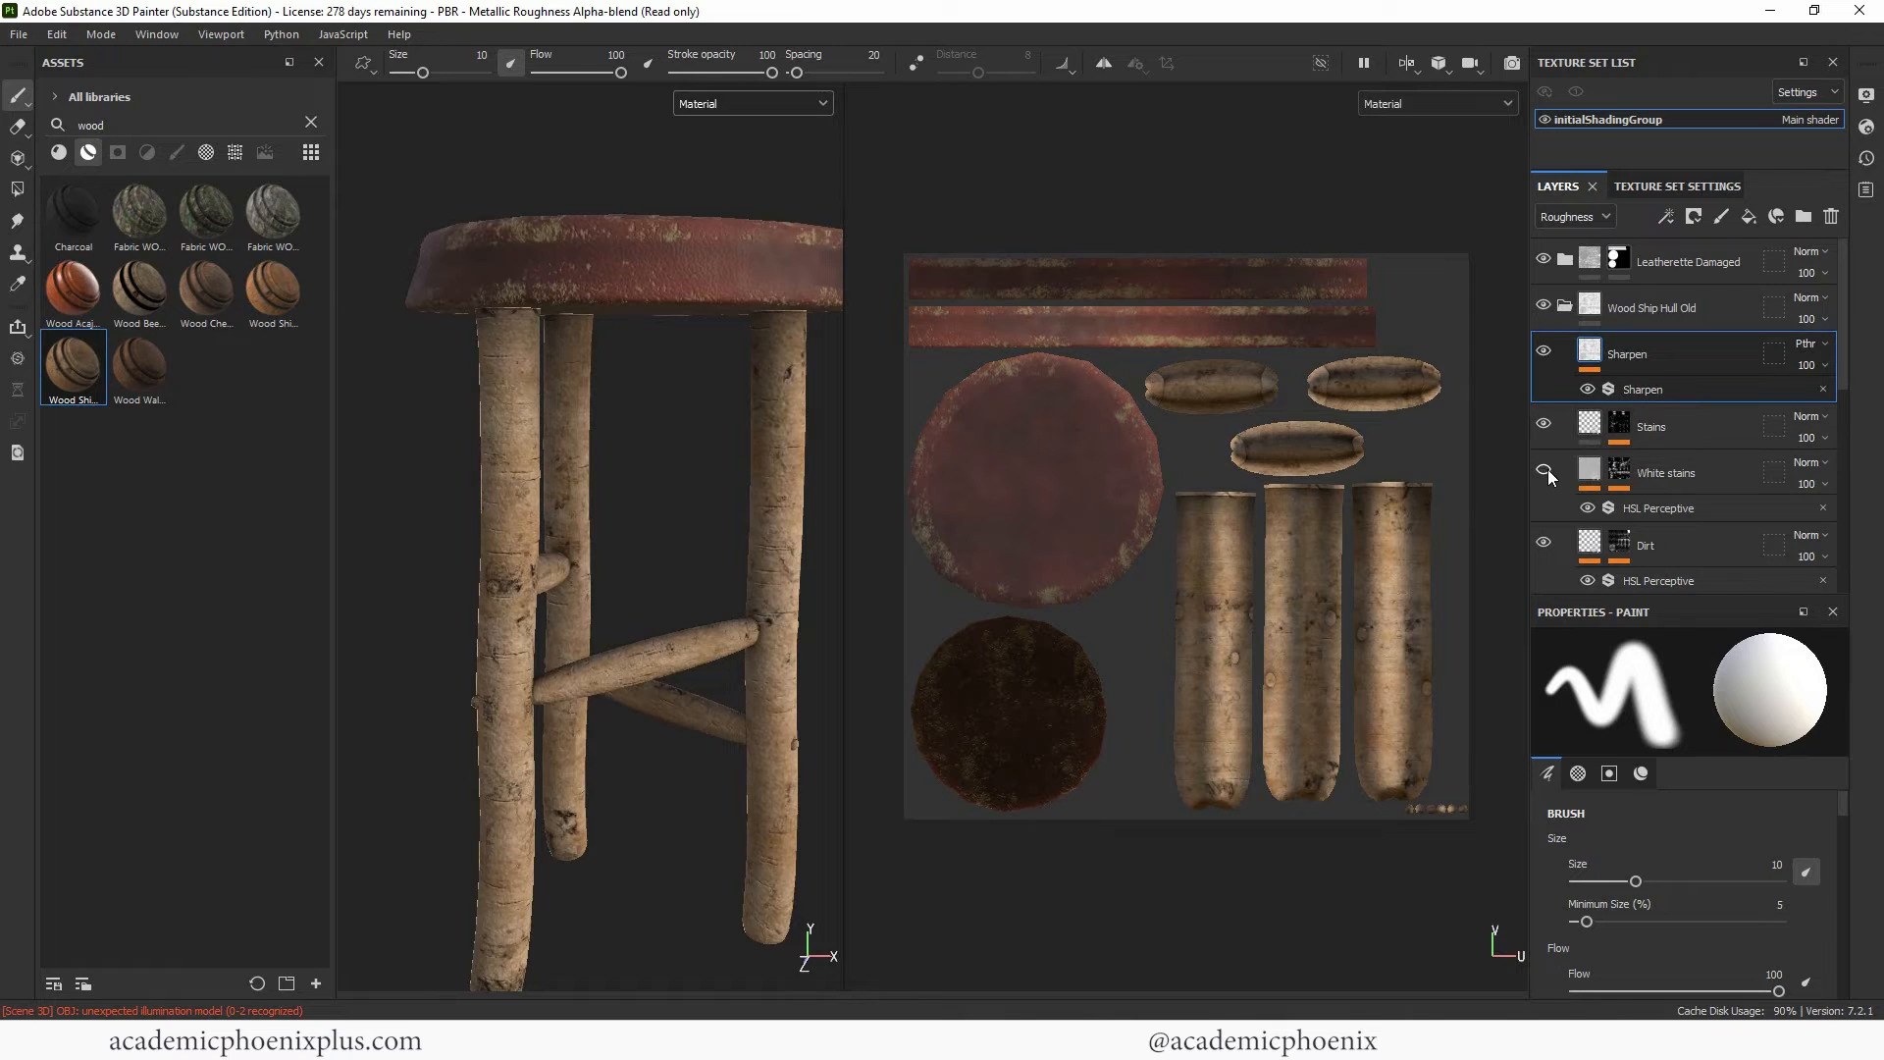
pyautogui.click(1546, 473)
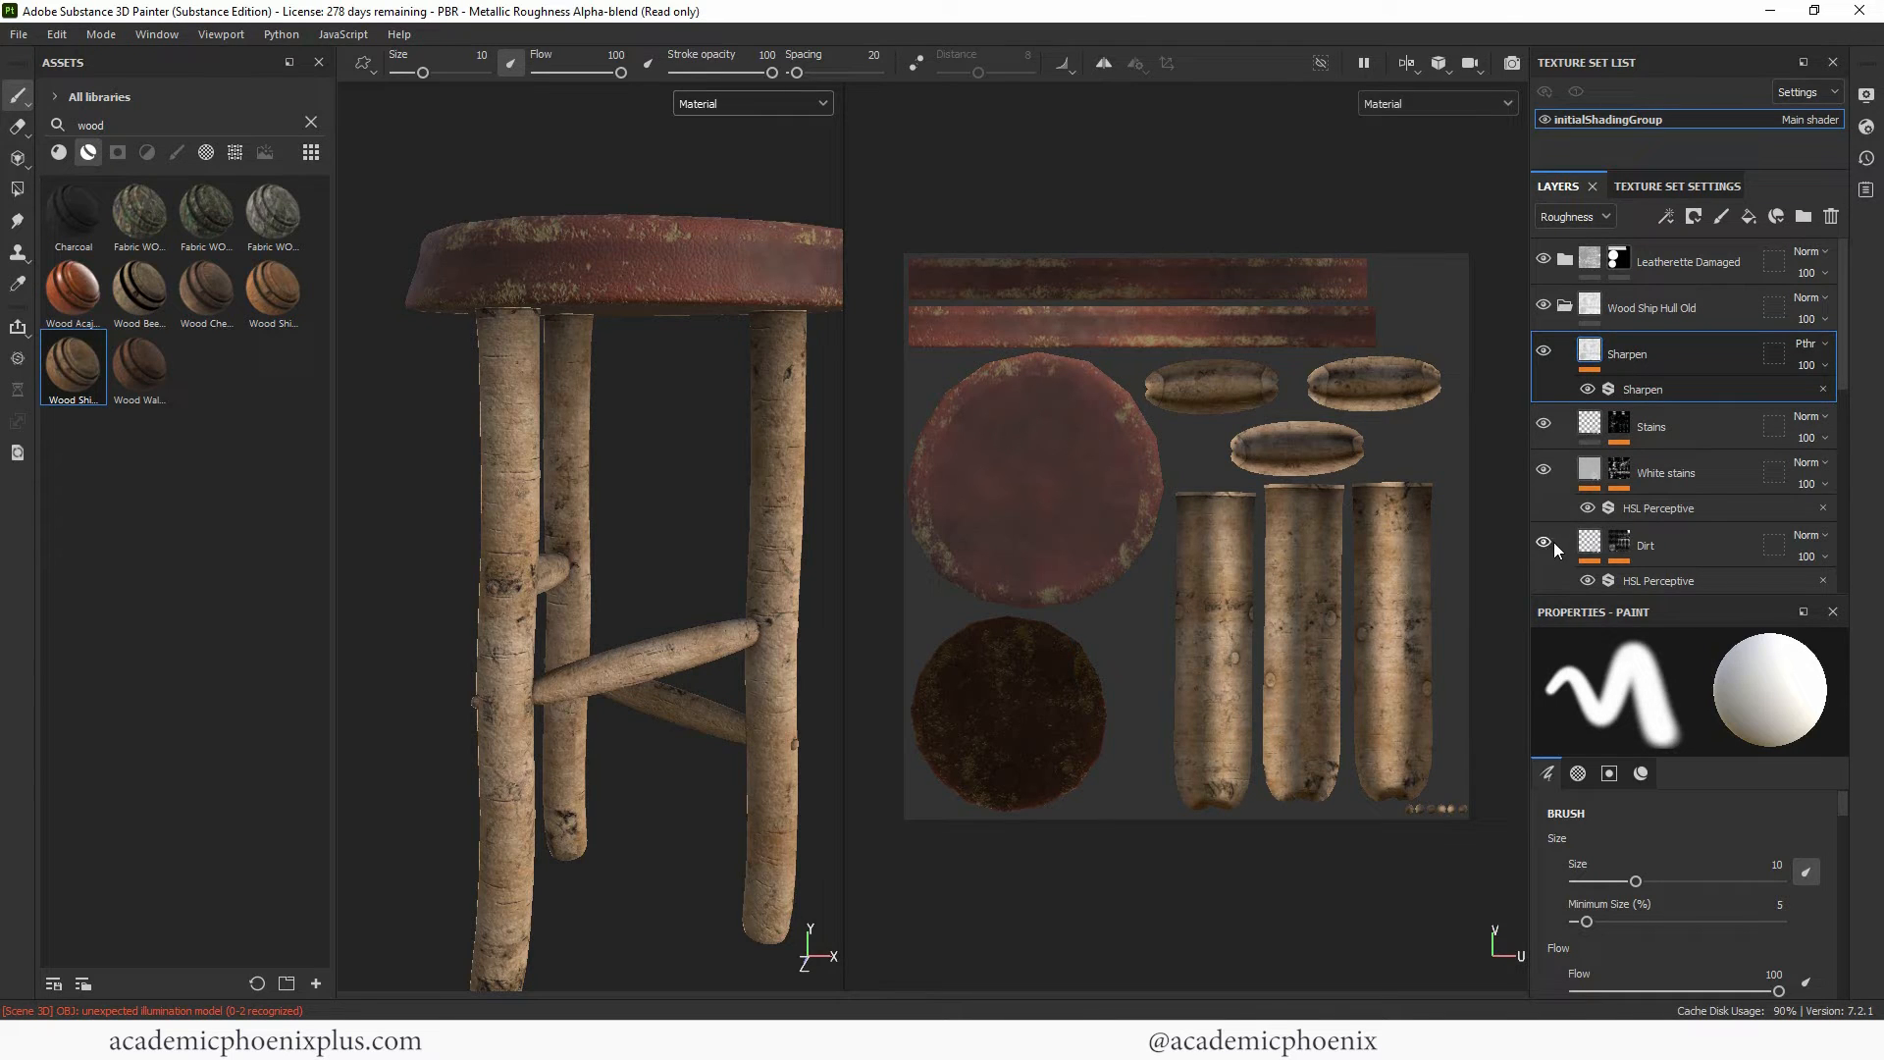
pyautogui.click(1547, 540)
pyautogui.keyDown('alt'); pyautogui.moveTo(754, 566); pyautogui.dragTo(530, 496, button='right'); pyautogui.keyUp('alt')
# Hide and show the Edges, Dust and Veins layers of the wood material to compare their effect on the legs.
pyautogui.moveTo(1848, 389); pyautogui.dragTo(1835, 456)
pyautogui.click(1544, 437)
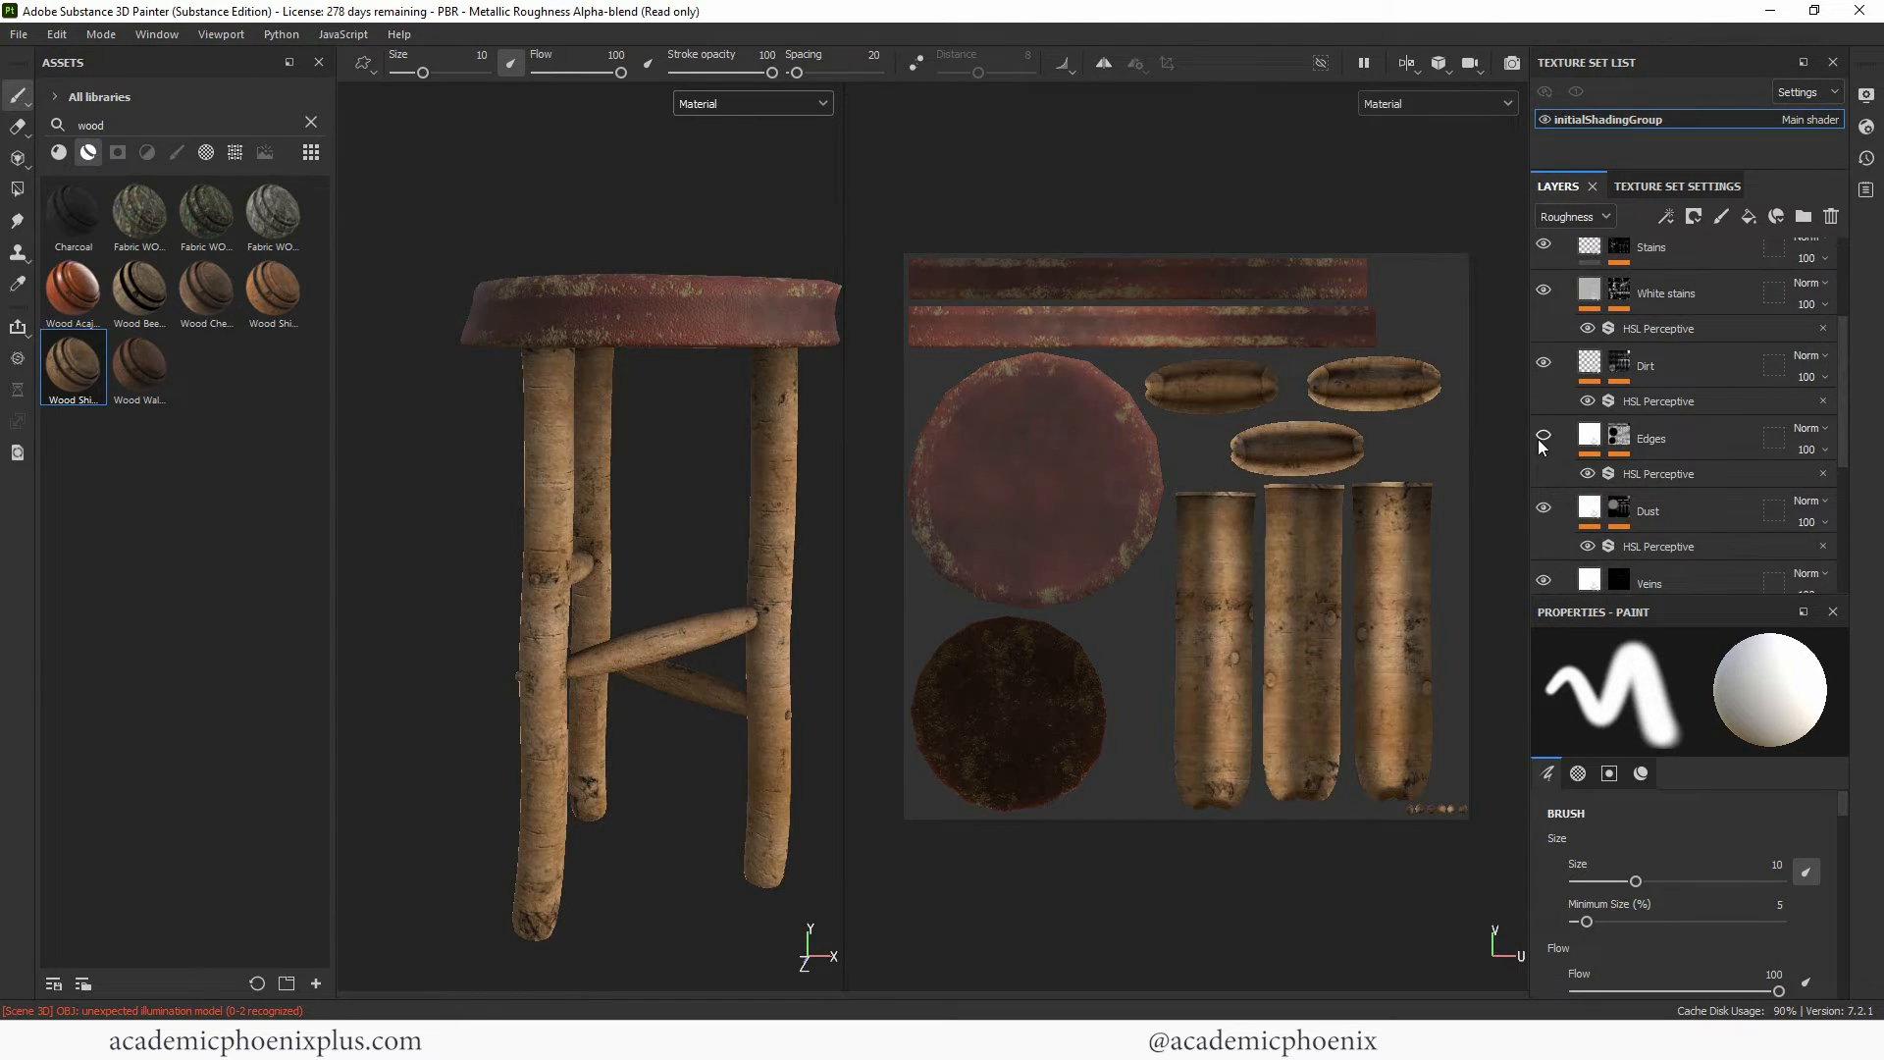
pyautogui.click(1543, 437)
pyautogui.click(1543, 508)
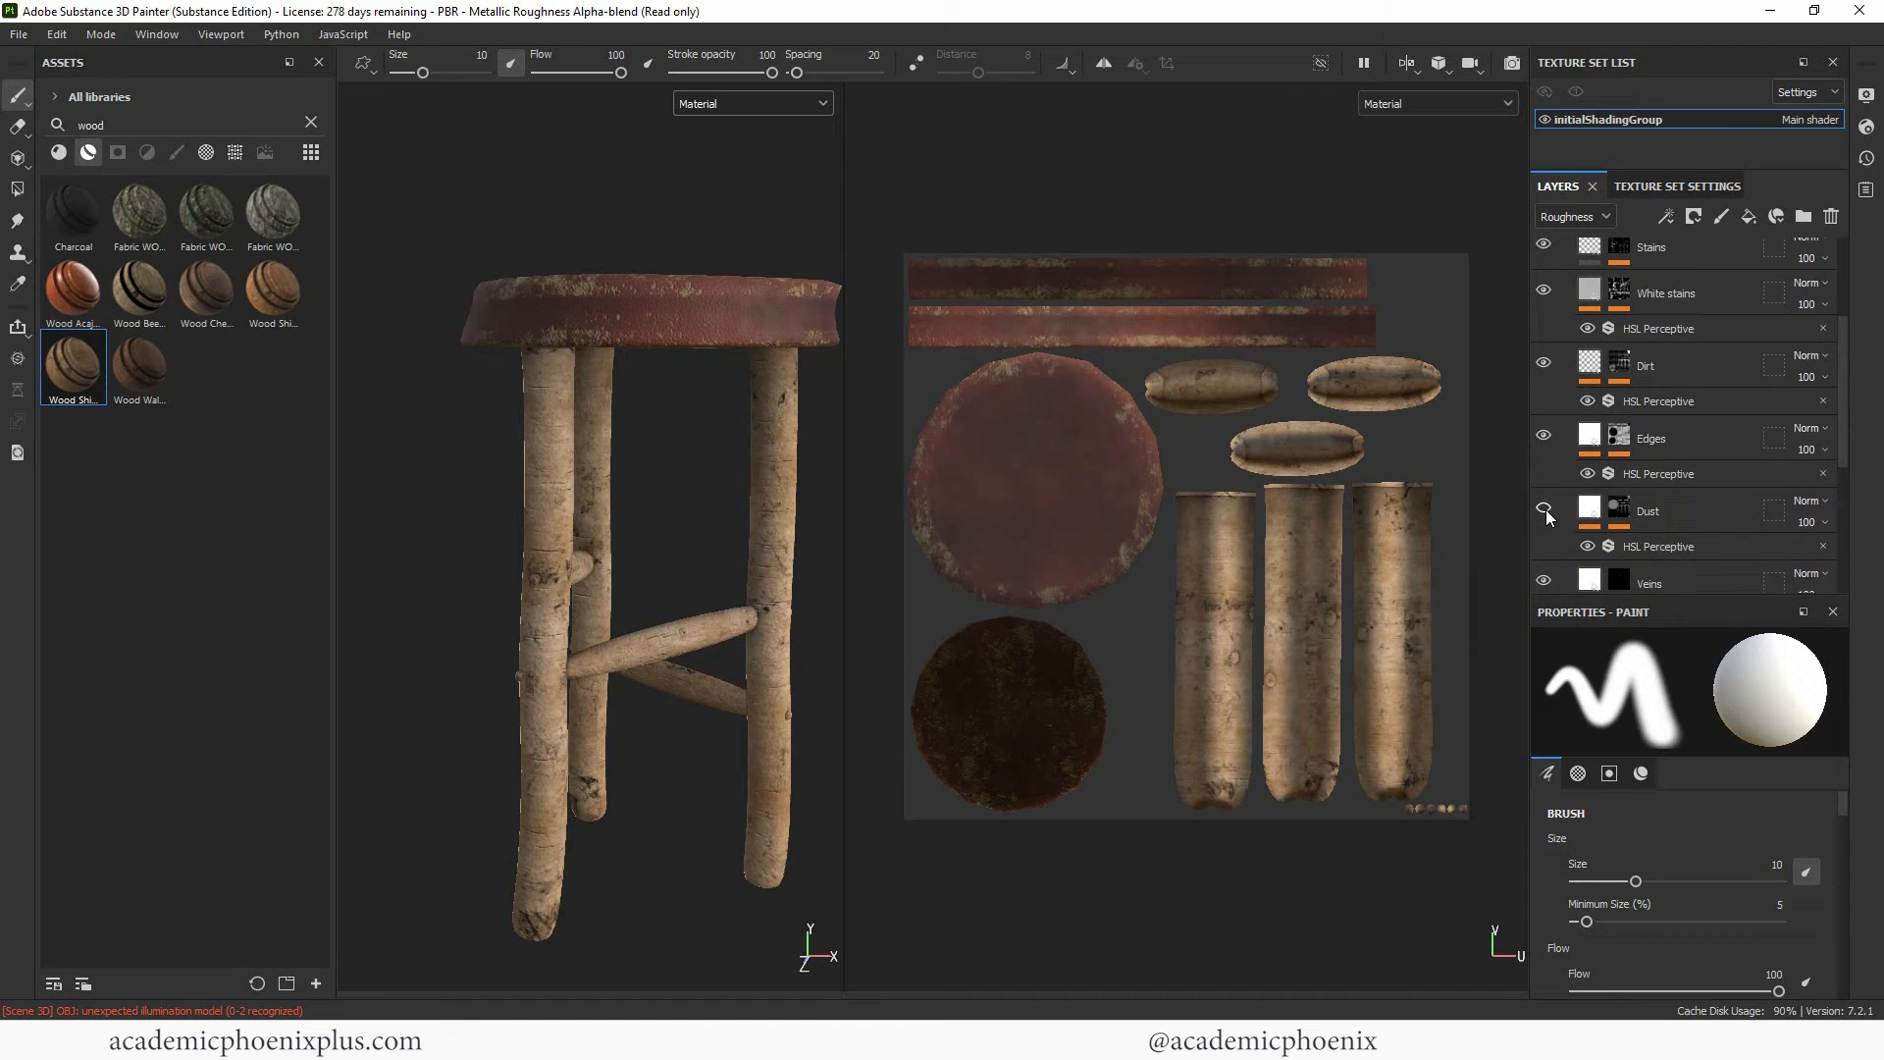
pyautogui.click(1545, 511)
pyautogui.scroll(-2, 1580, 500)
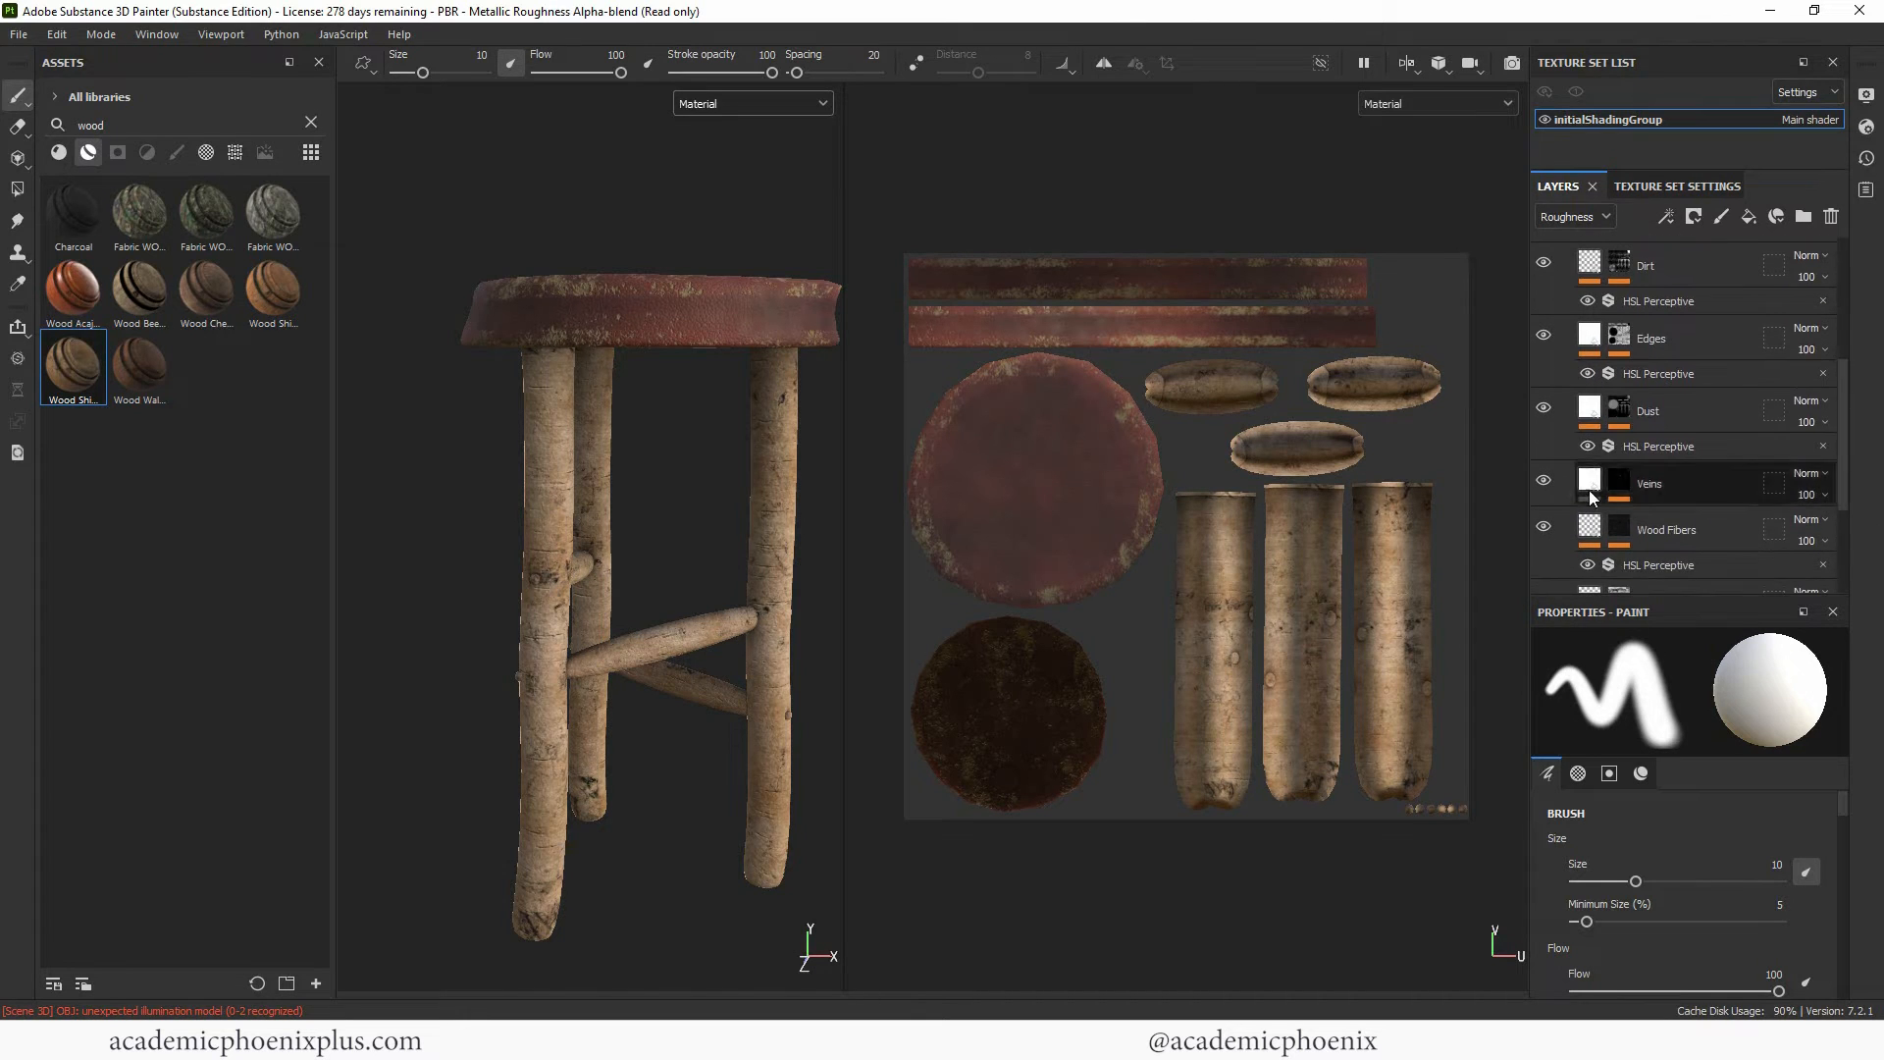
pyautogui.click(1546, 482)
pyautogui.click(1545, 482)
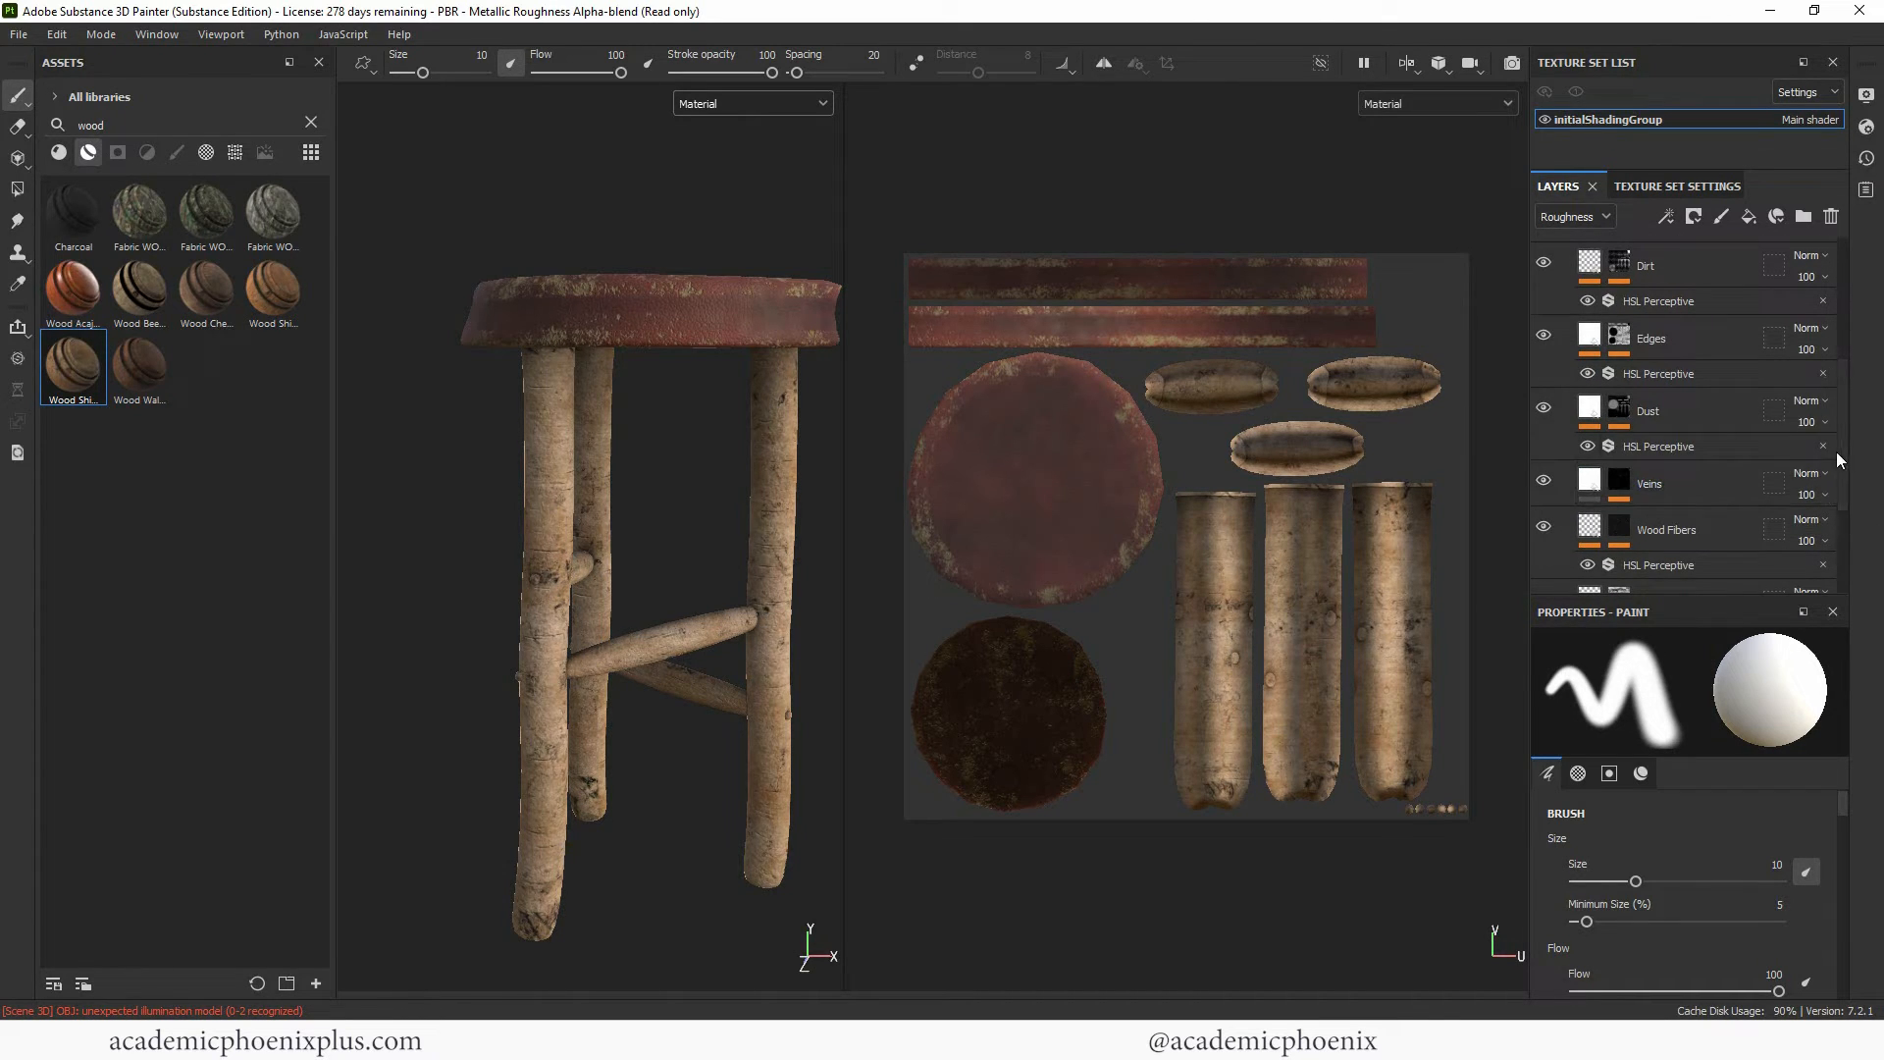
pyautogui.scroll(-2, 1831, 456)
pyautogui.scroll(6, 1540, 439)
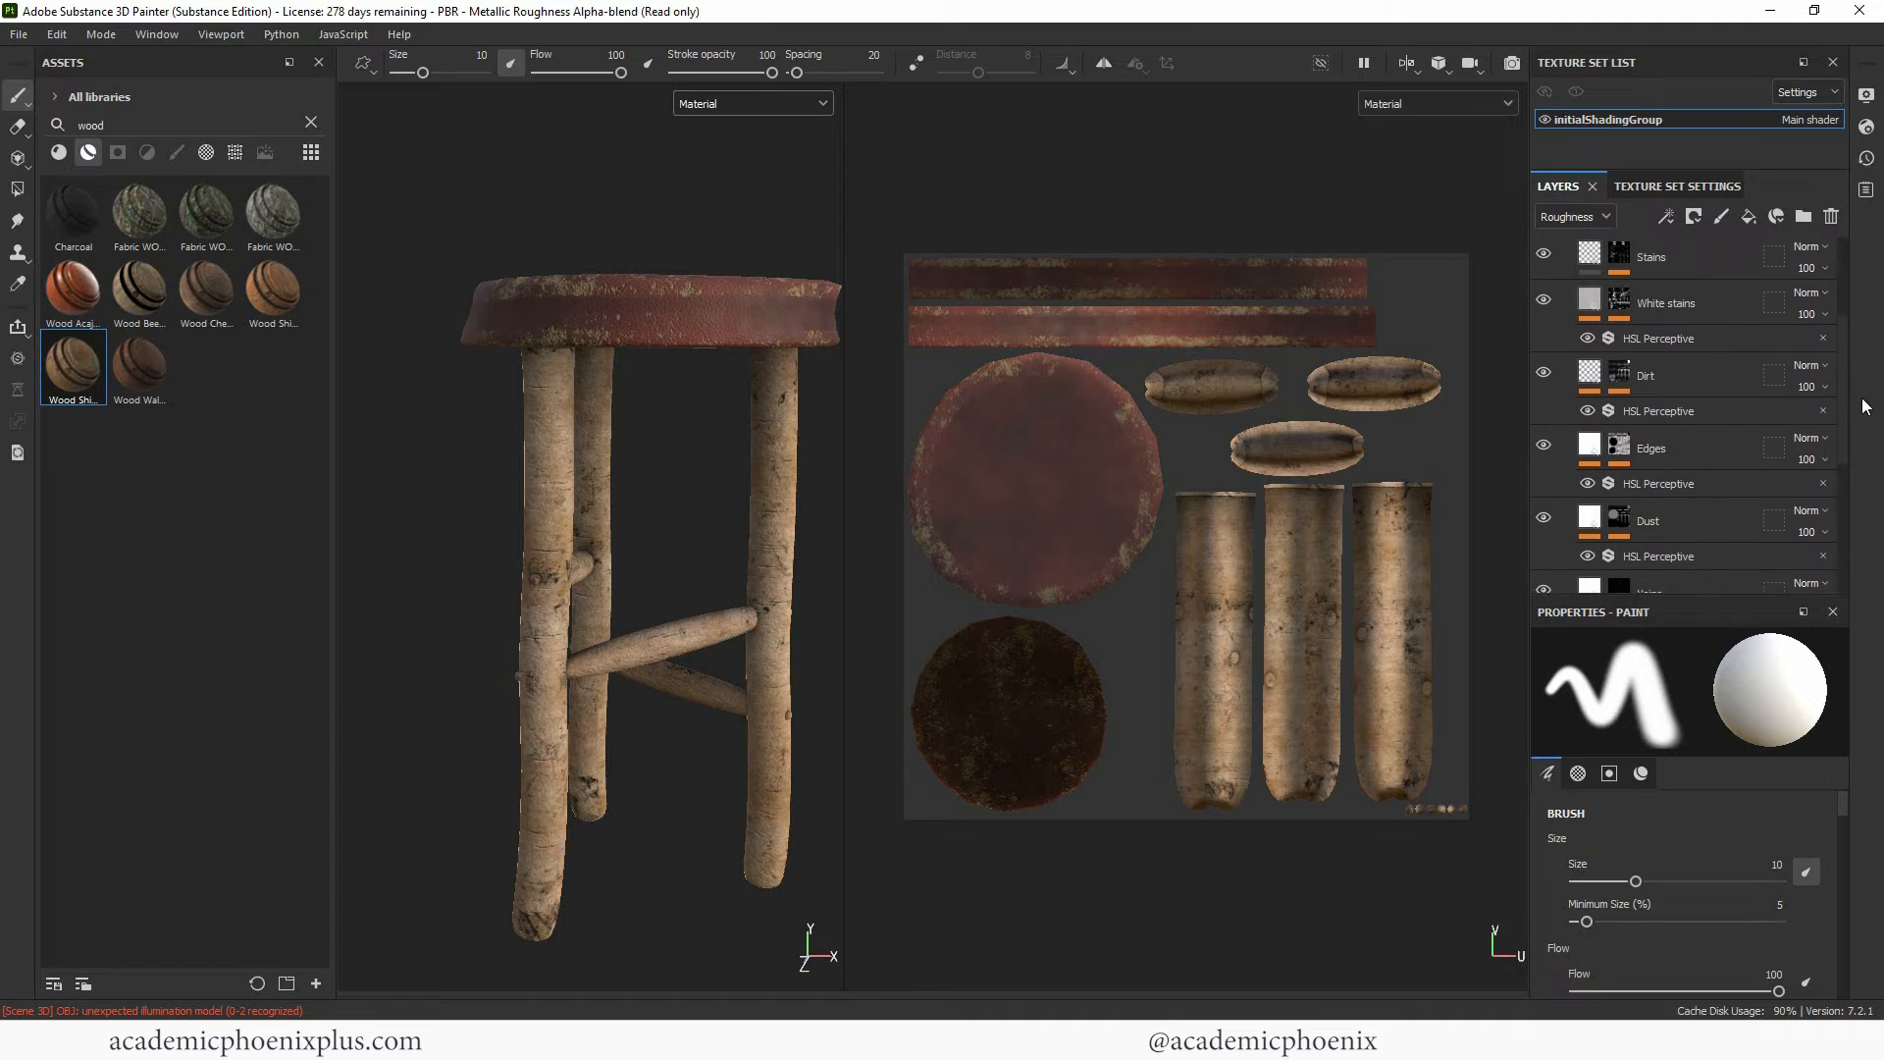
# Toggle the Dirt and Stains layers in turn to determine which one produces the dark spots on the legs.
pyautogui.click(1653, 448)
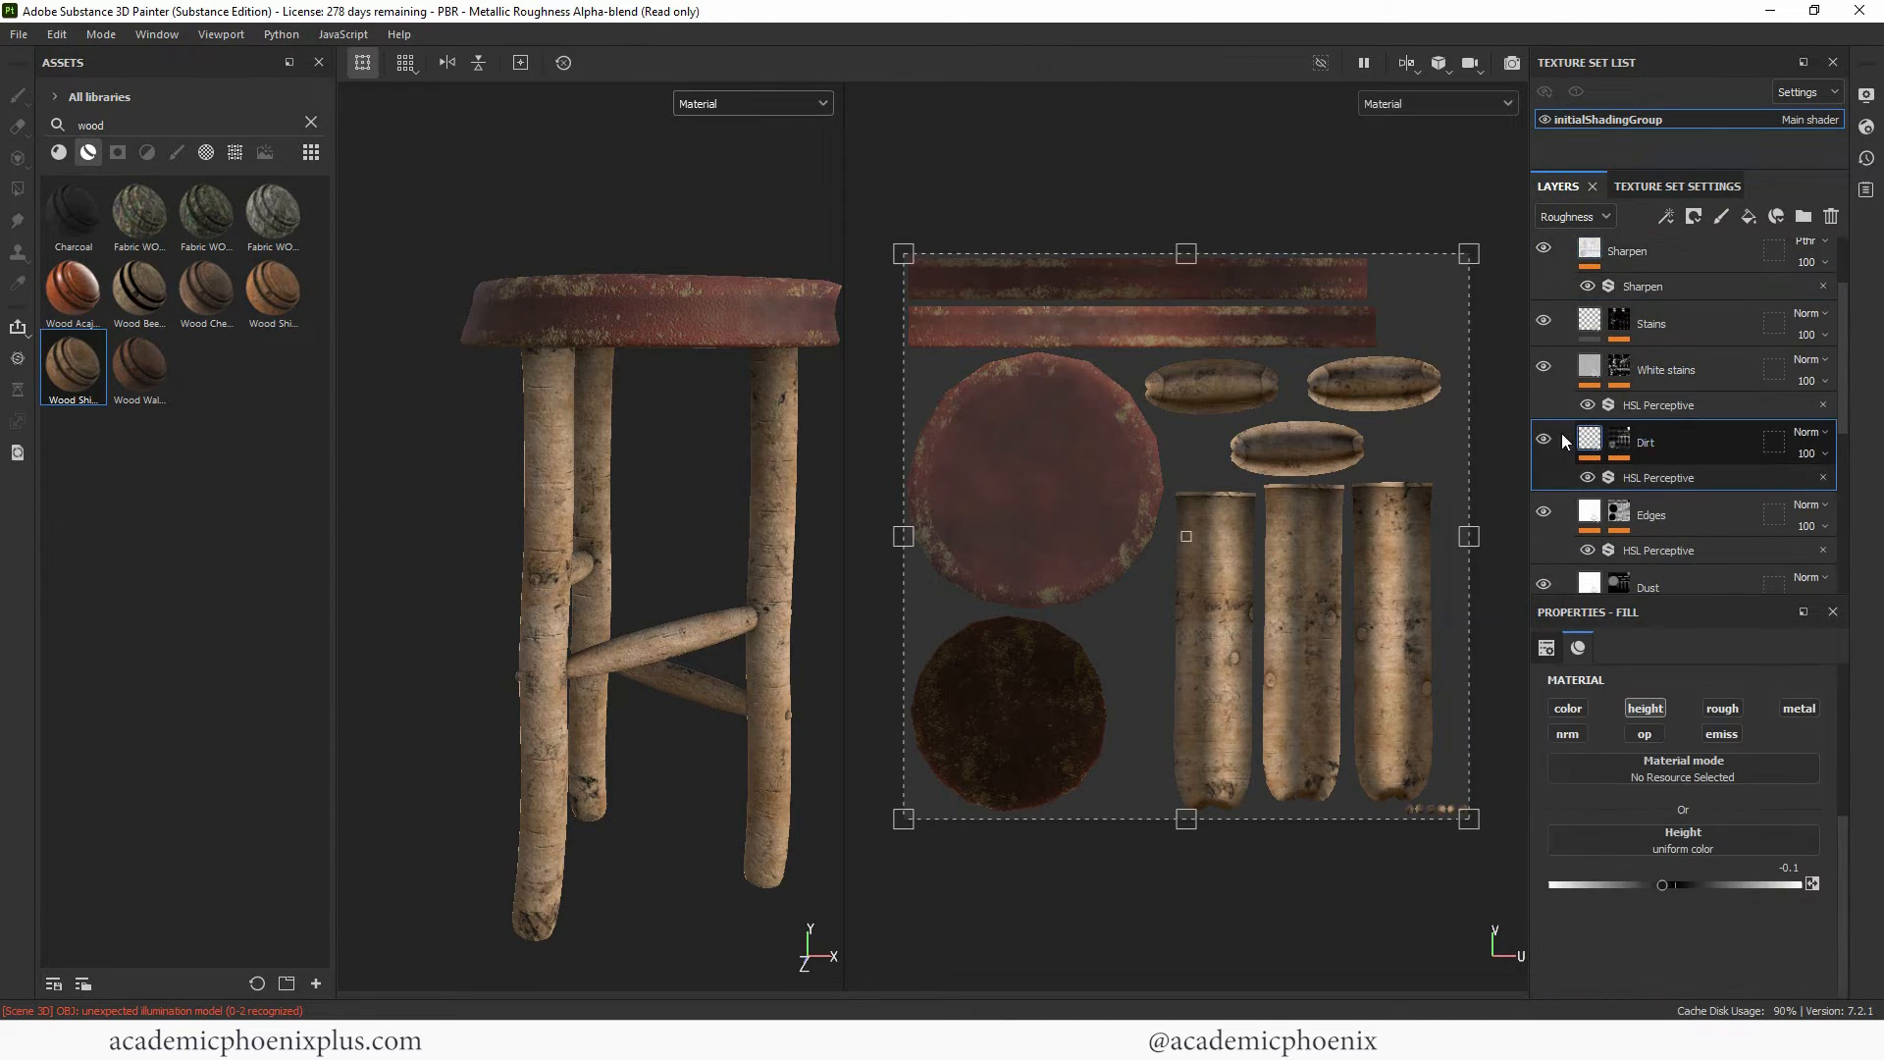
pyautogui.click(1546, 439)
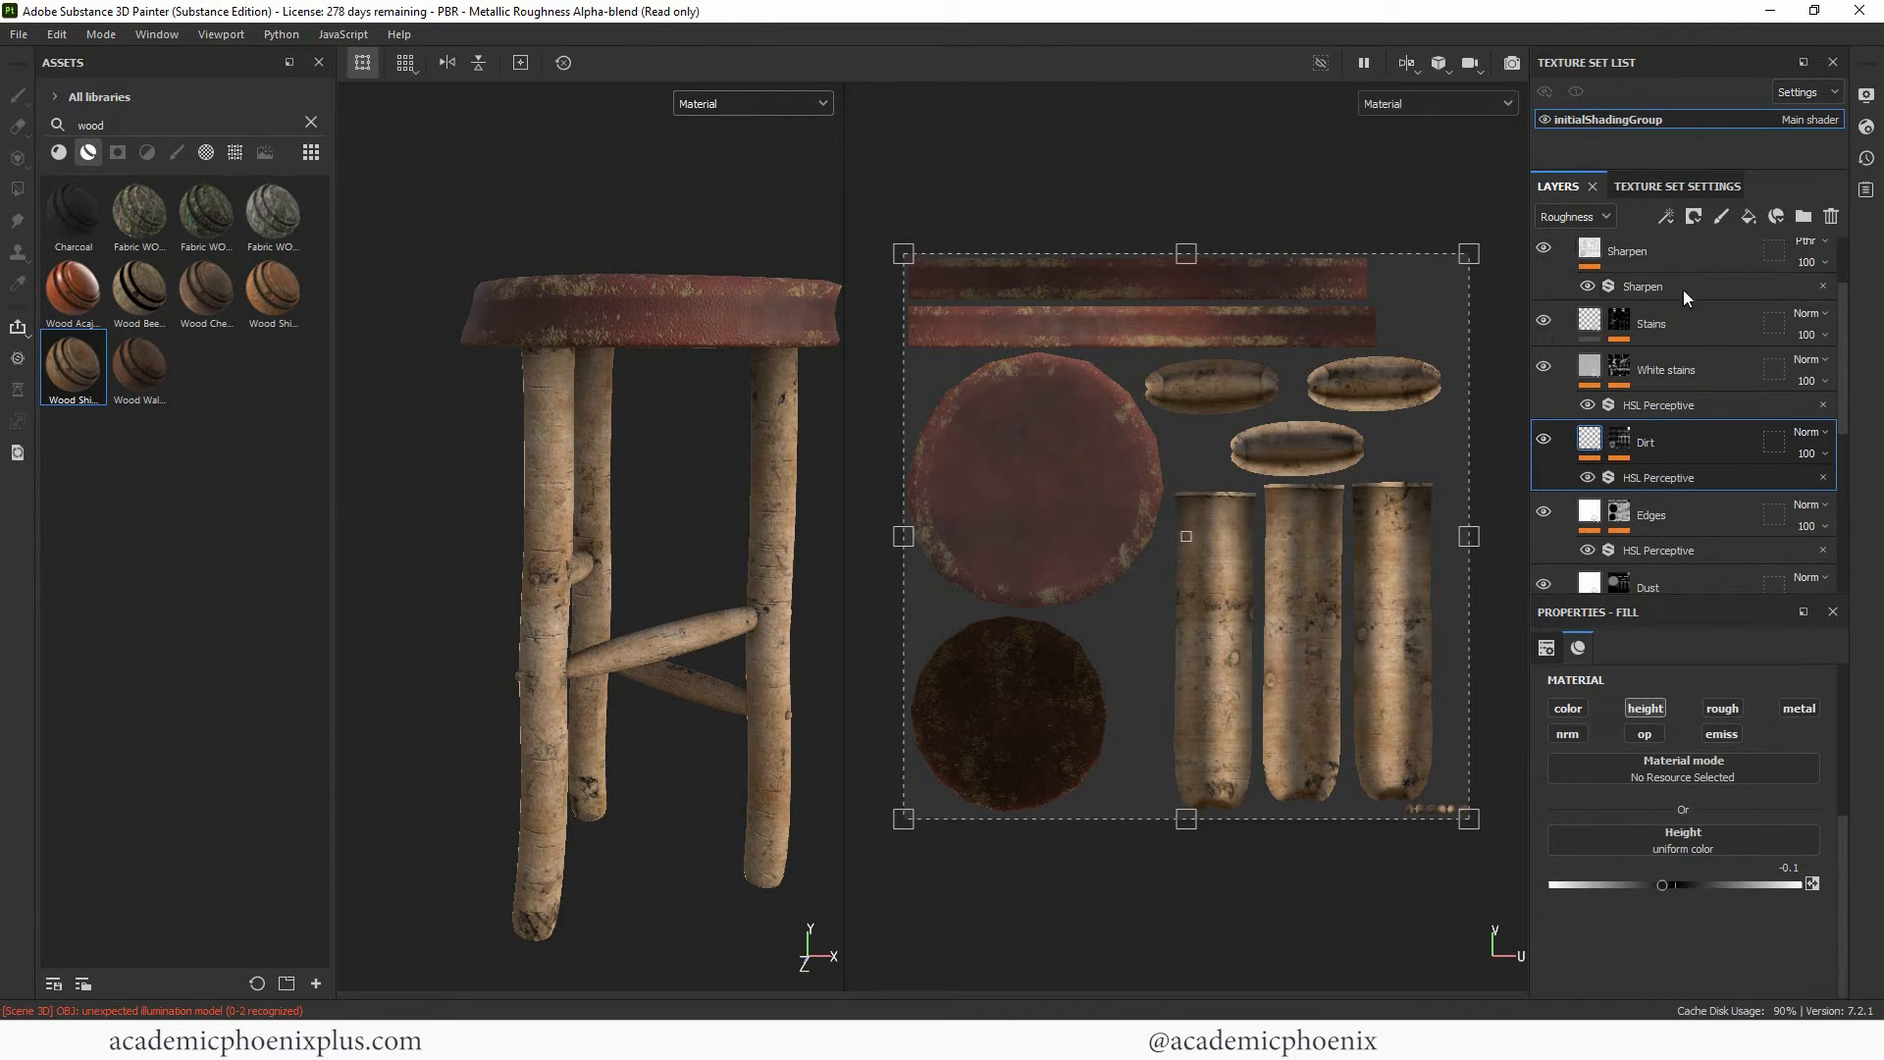
pyautogui.click(1679, 324)
pyautogui.click(1544, 322)
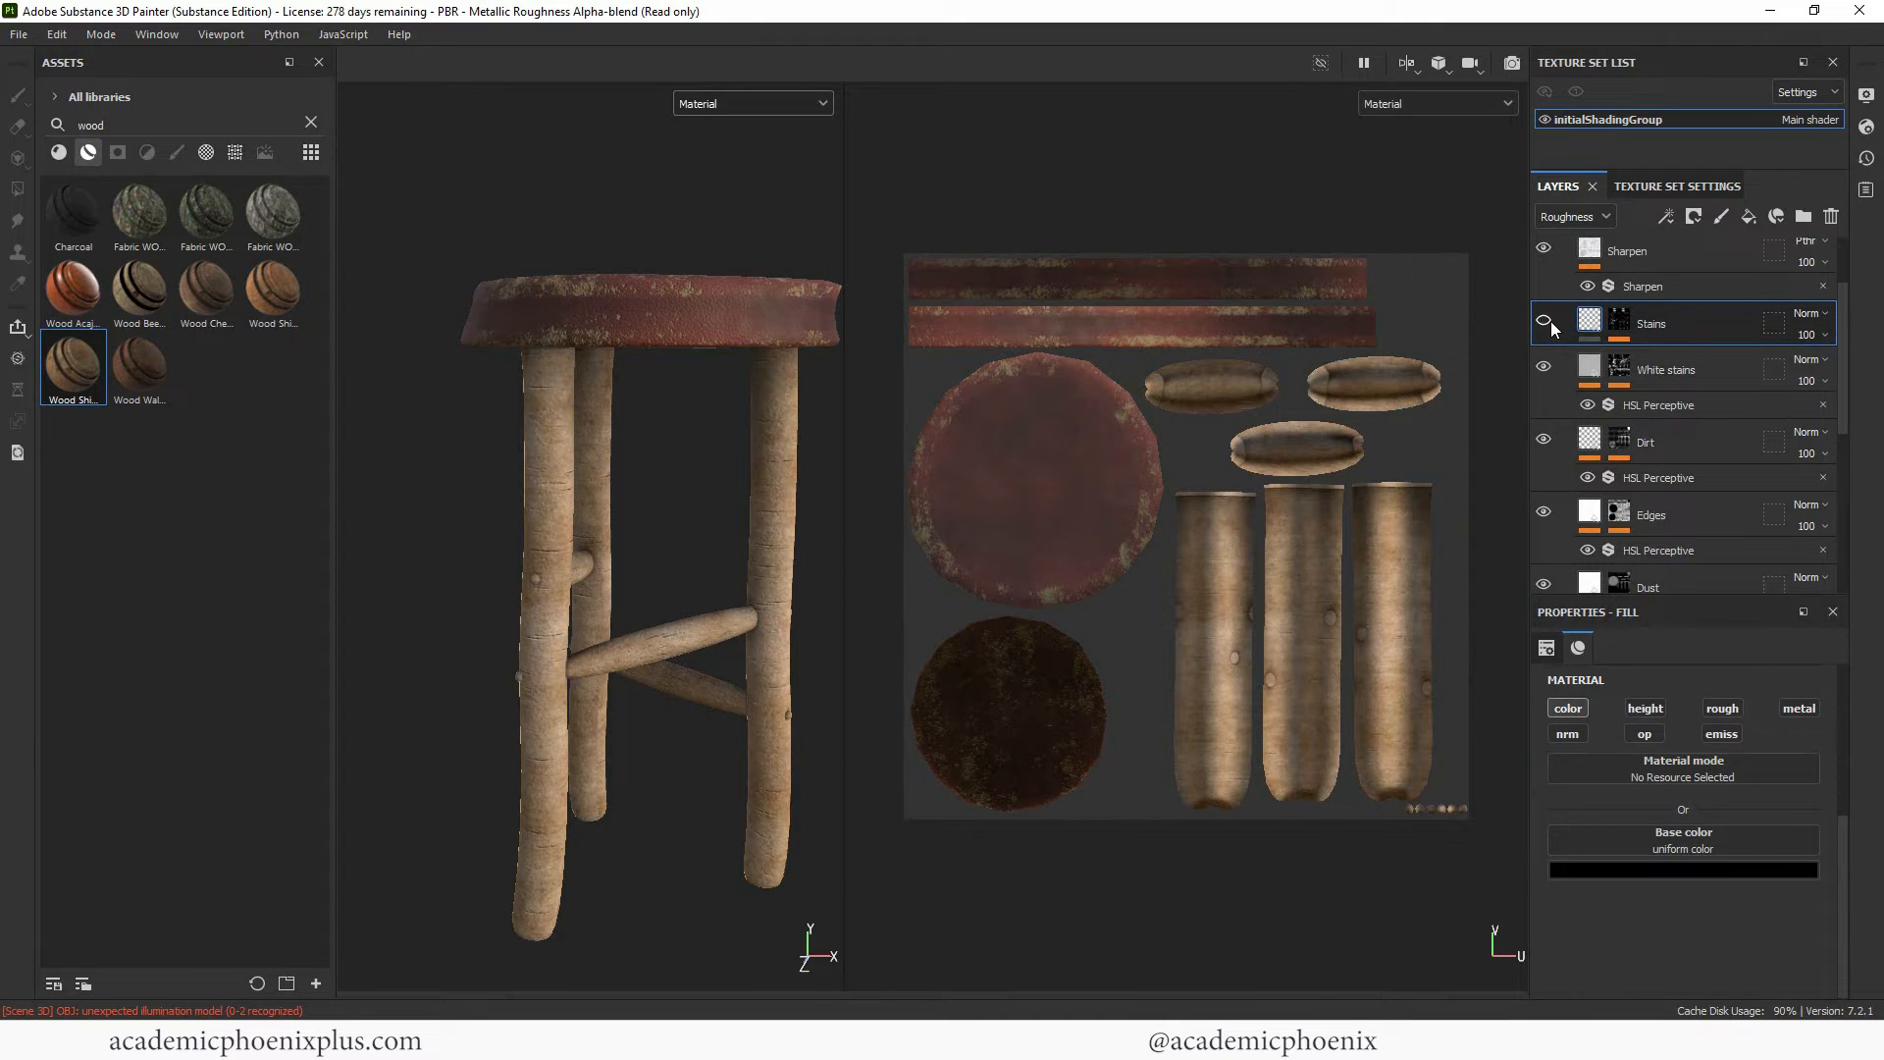
pyautogui.click(1547, 321)
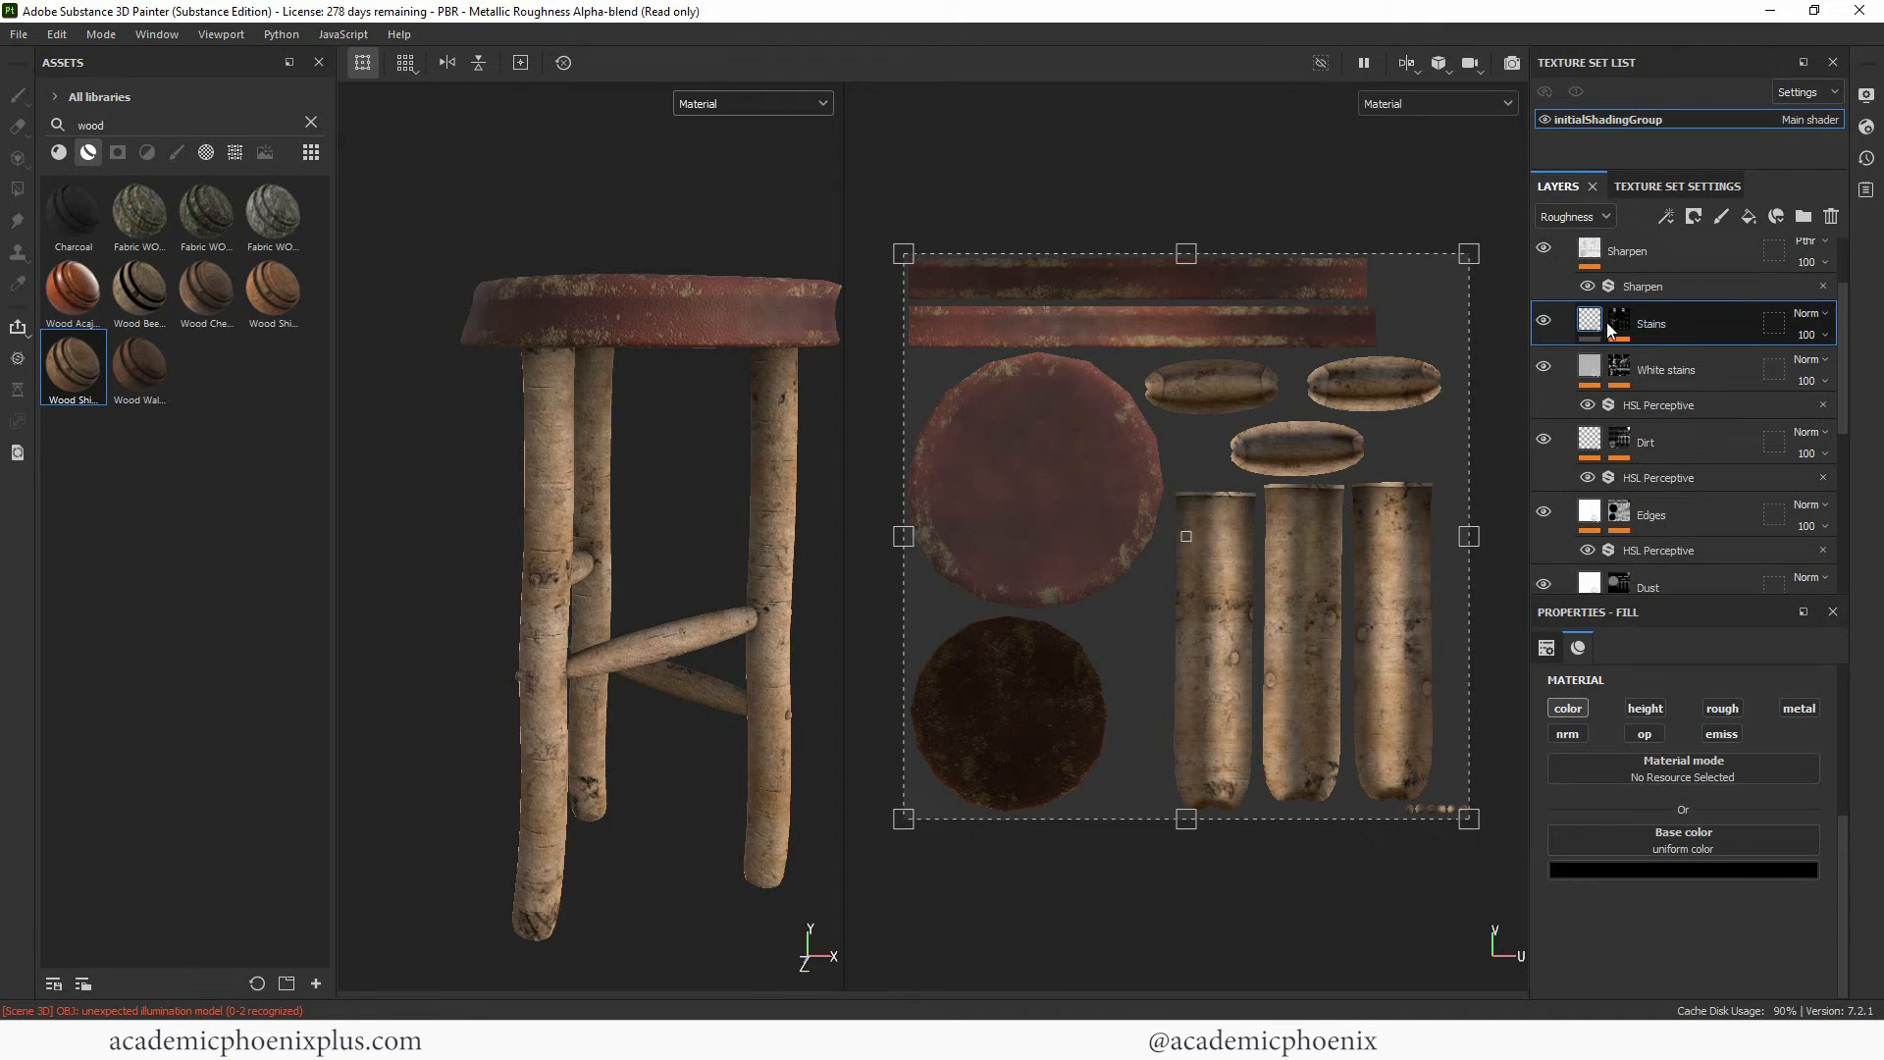
# Open Grunge Map 010 in the Stains layer's mask and set its Balance to 0.23 and Contrast to 0.23.
pyautogui.click(1620, 324)
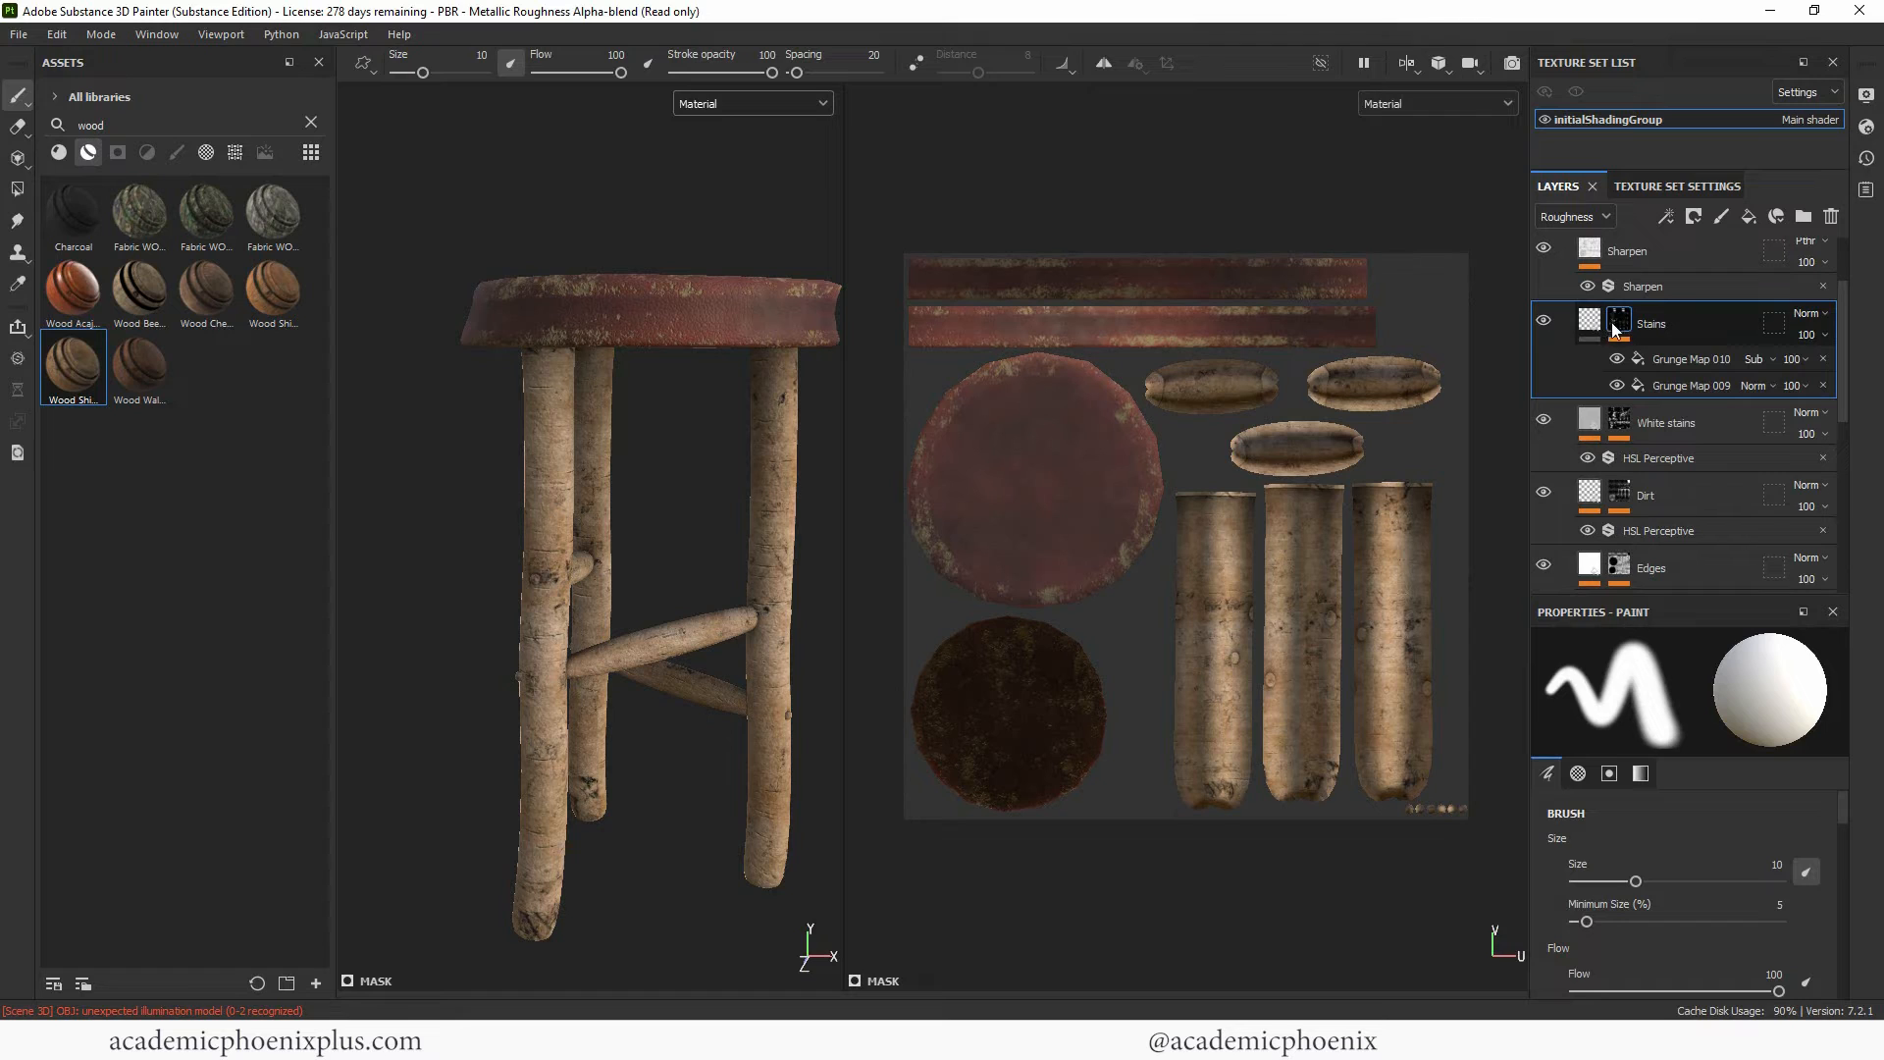
pyautogui.click(1668, 359)
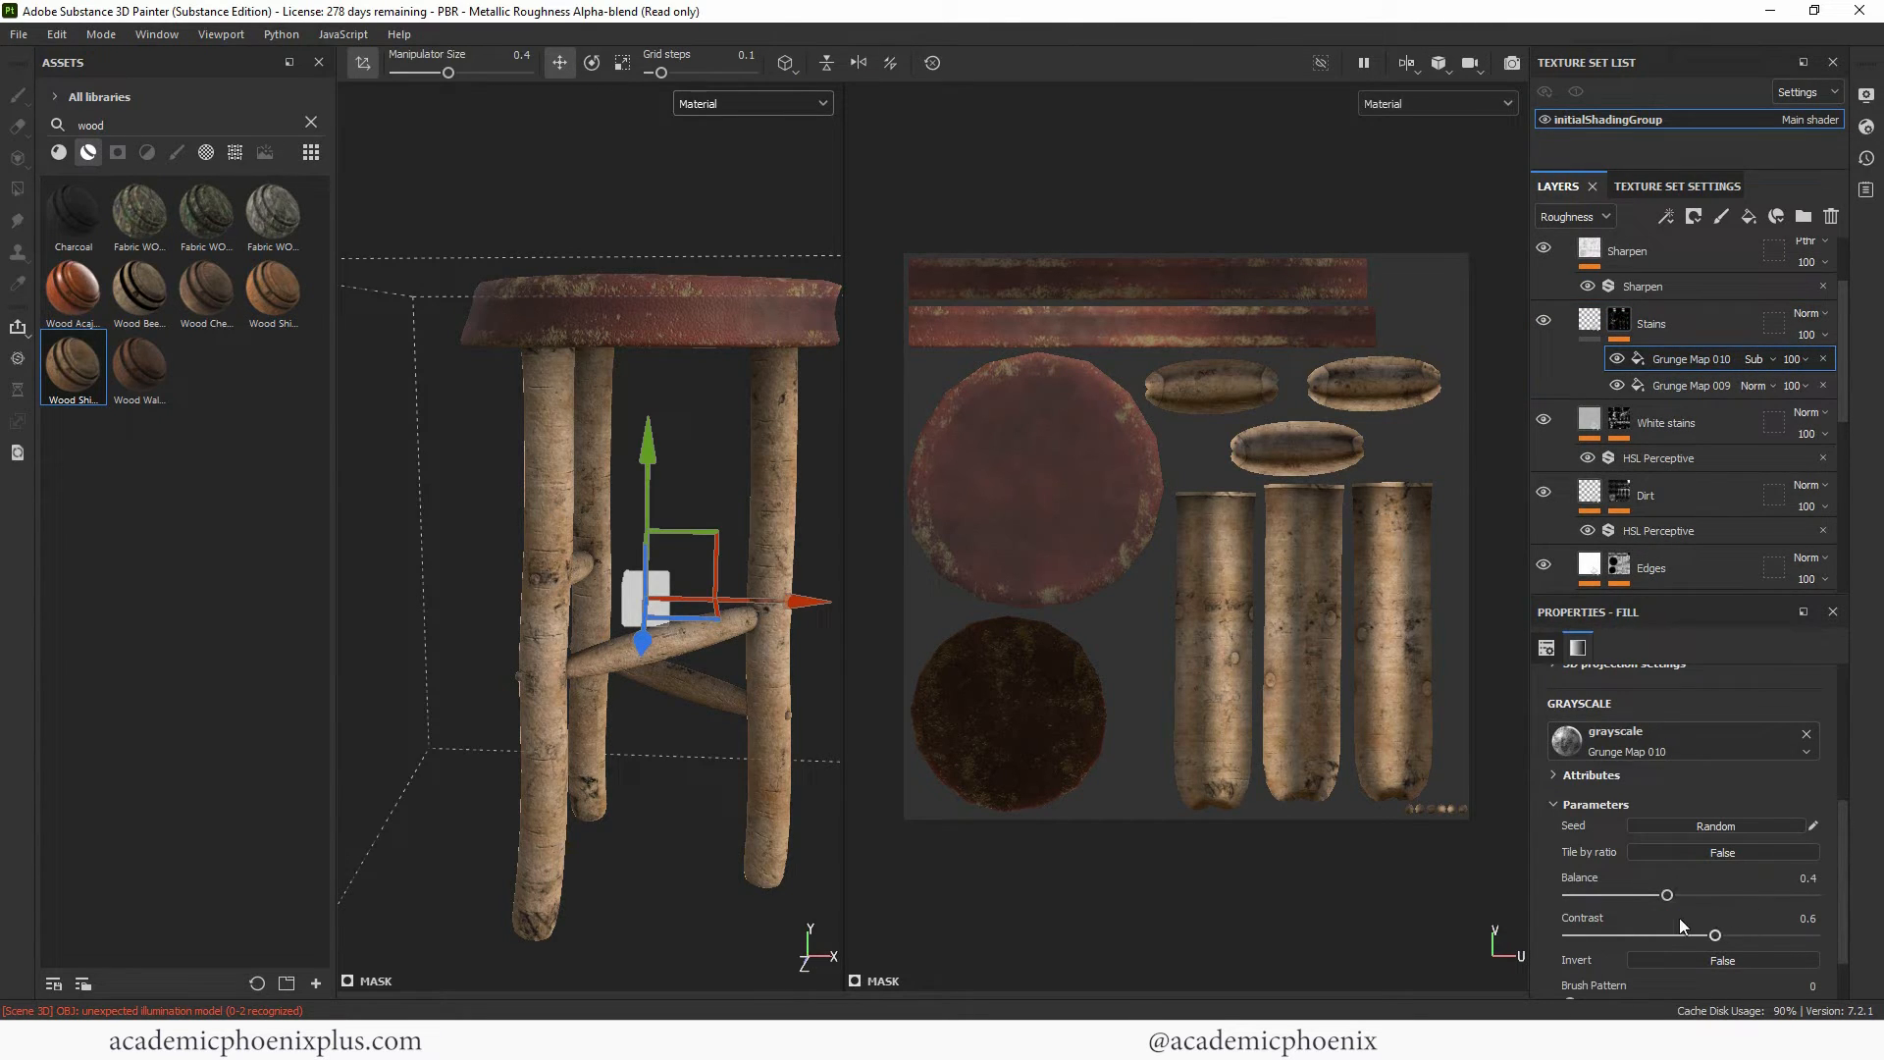
pyautogui.moveTo(1669, 892); pyautogui.dragTo(1624, 883)
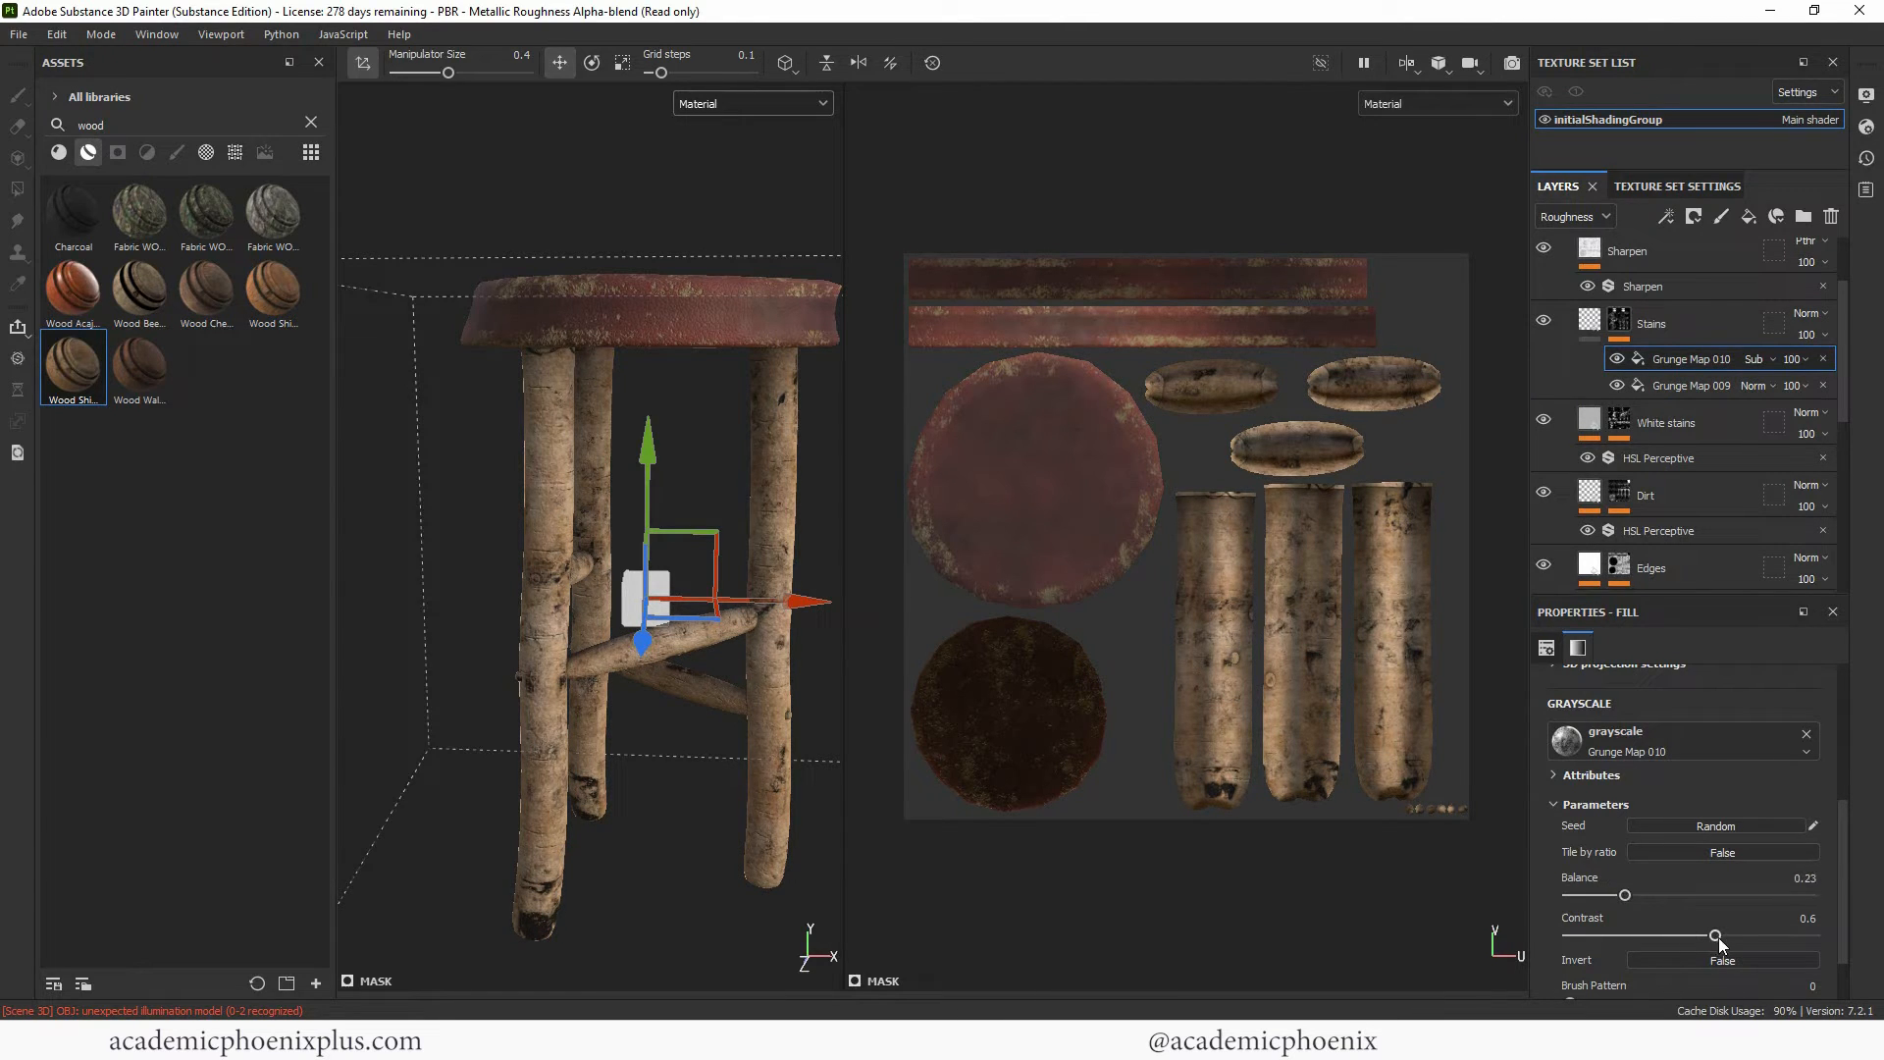
pyautogui.moveTo(1716, 937); pyautogui.dragTo(1784, 938)
pyautogui.moveTo(1630, 941); pyautogui.dragTo(1592, 934)
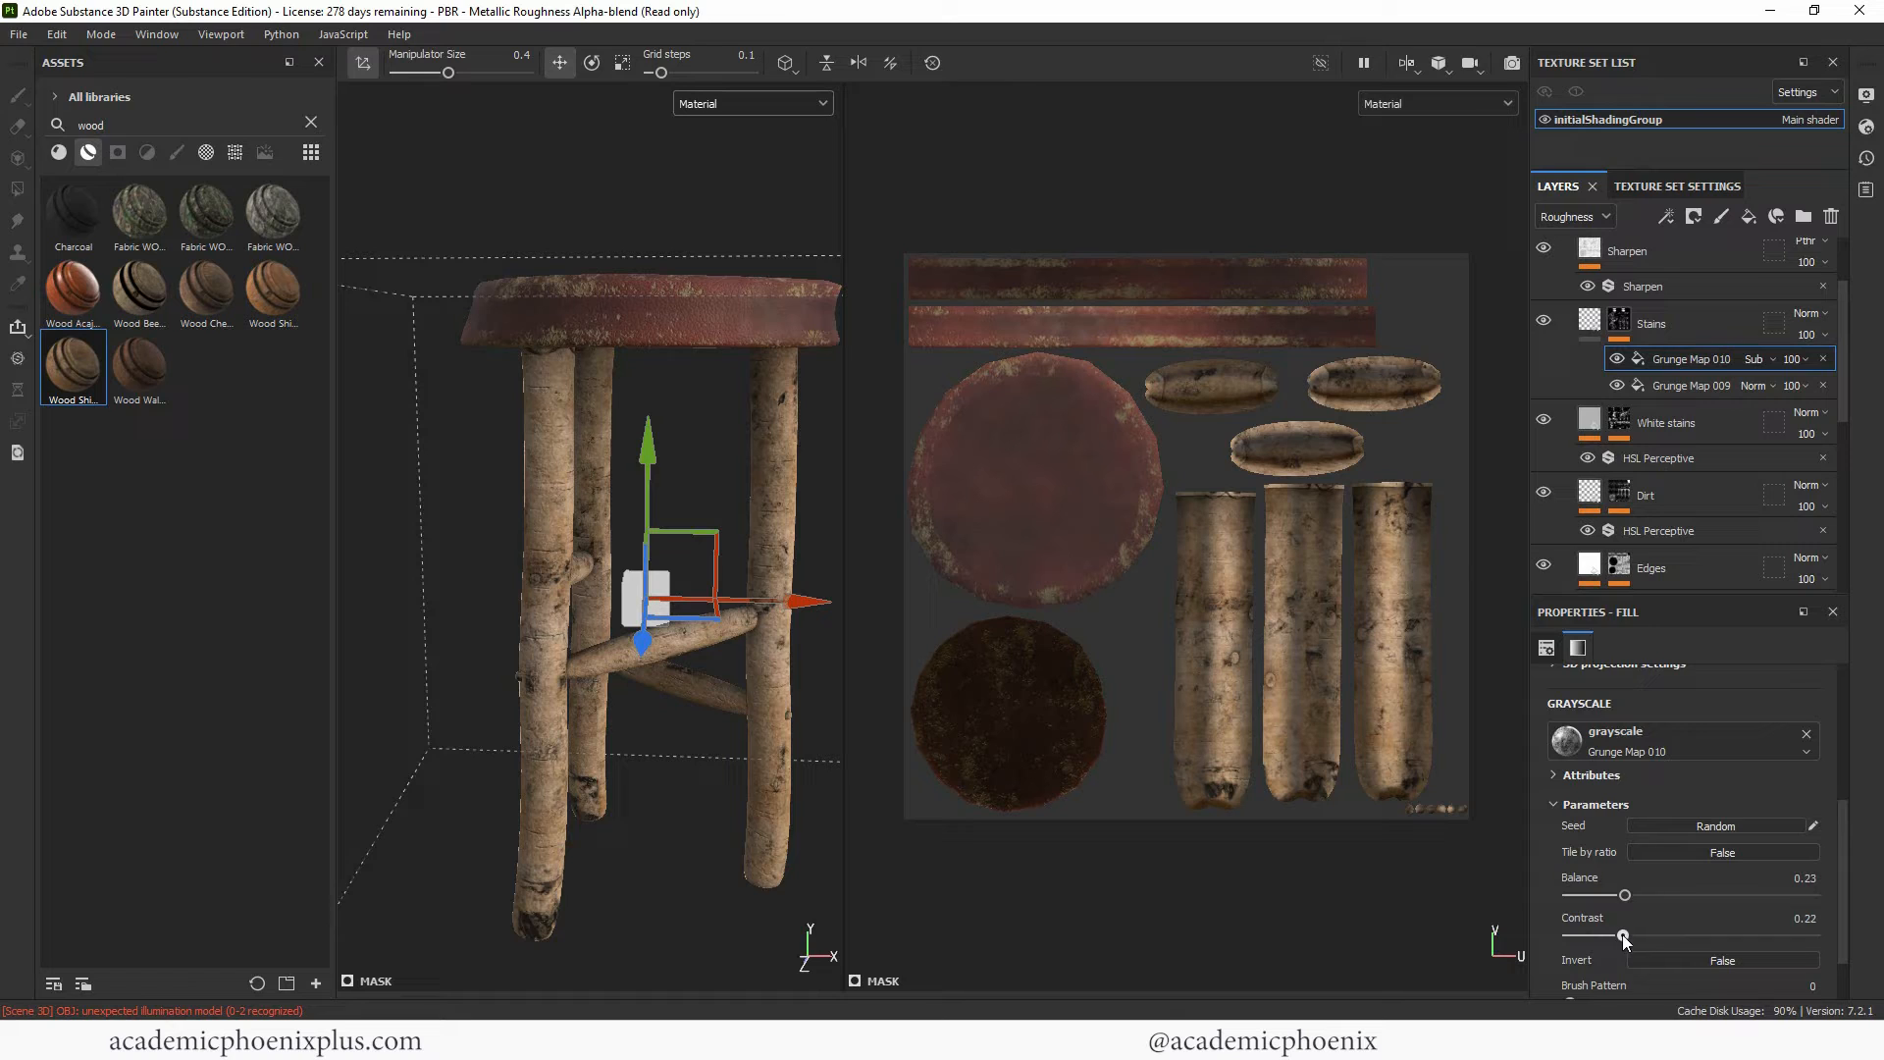
pyautogui.scroll(-1, 1840, 868)
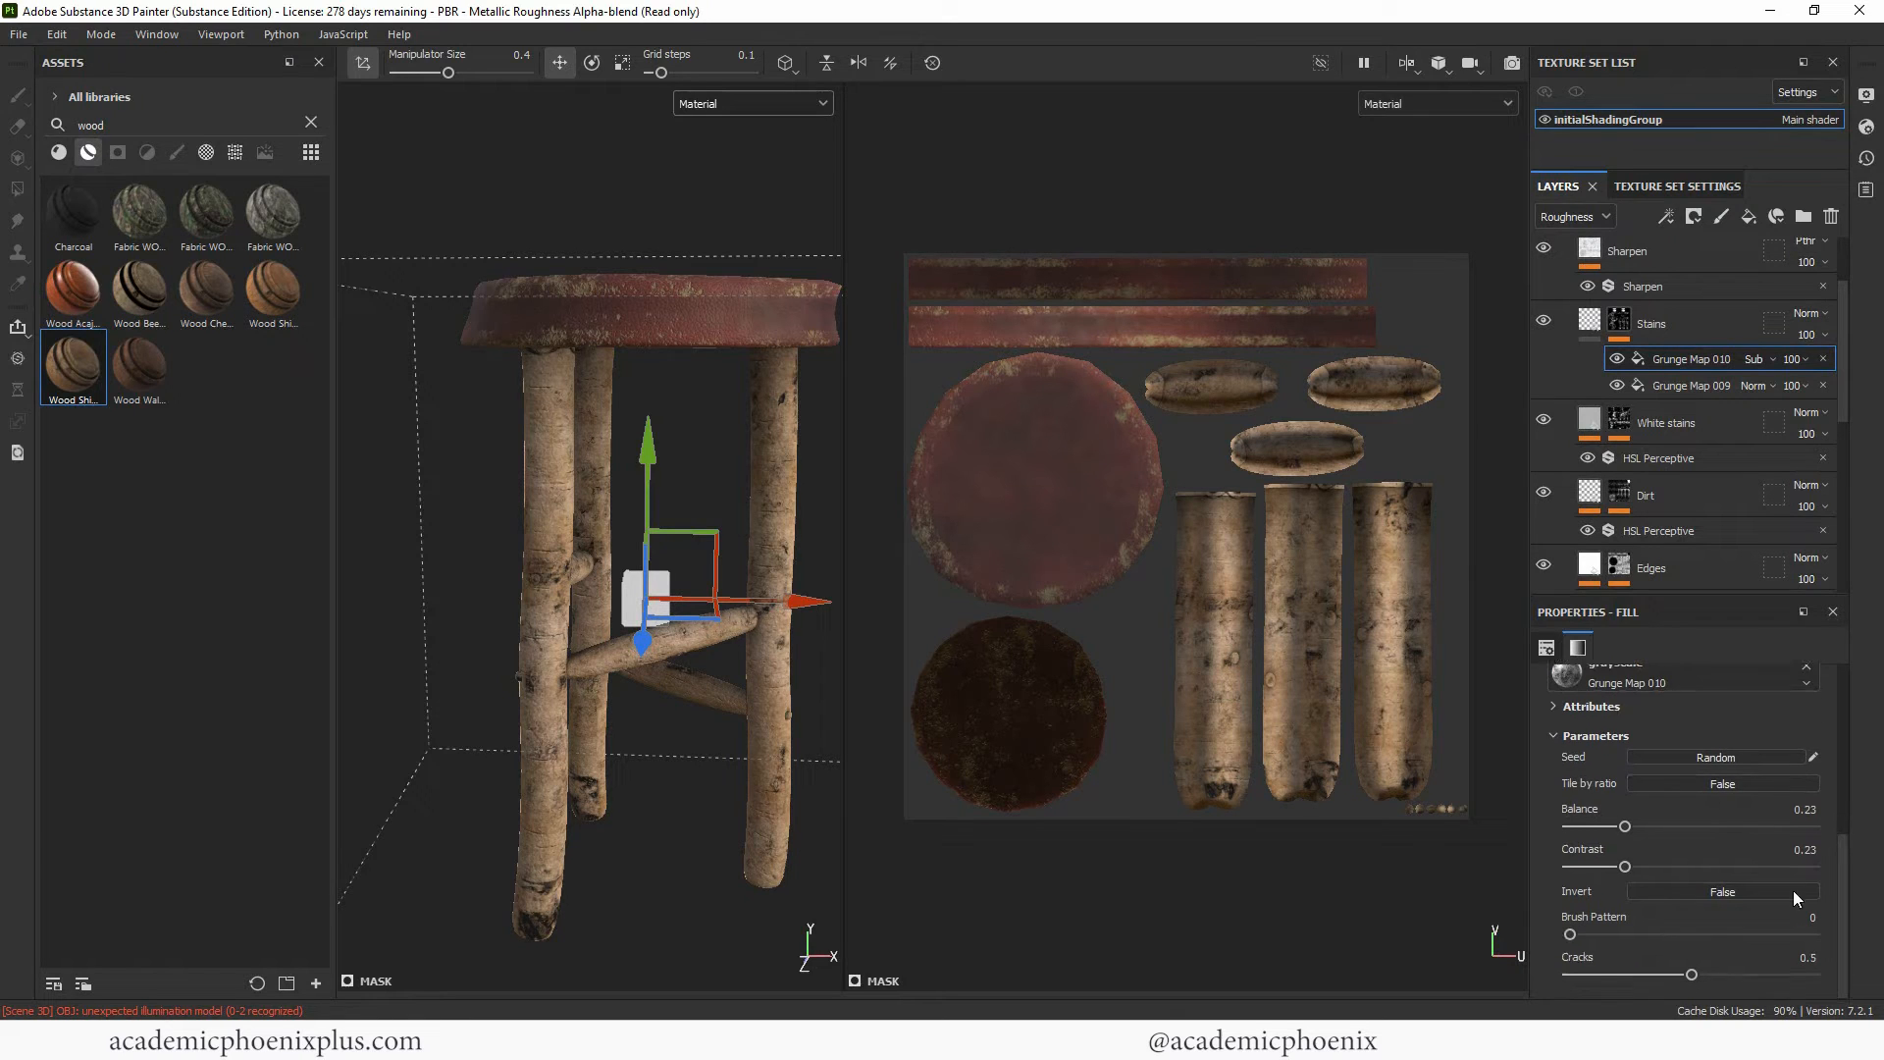
# Try a Brush Pattern of 0.65, adjusted Cracks and the Invert option on Grunge Map 010.
pyautogui.moveTo(1572, 935)
pyautogui.mouseDown()
pyautogui.moveTo(1692, 935)
pyautogui.moveTo(1544, 939)
pyautogui.moveTo(1770, 934)
pyautogui.moveTo(1548, 927)
pyautogui.moveTo(1652, 929)
pyautogui.mouseUp()
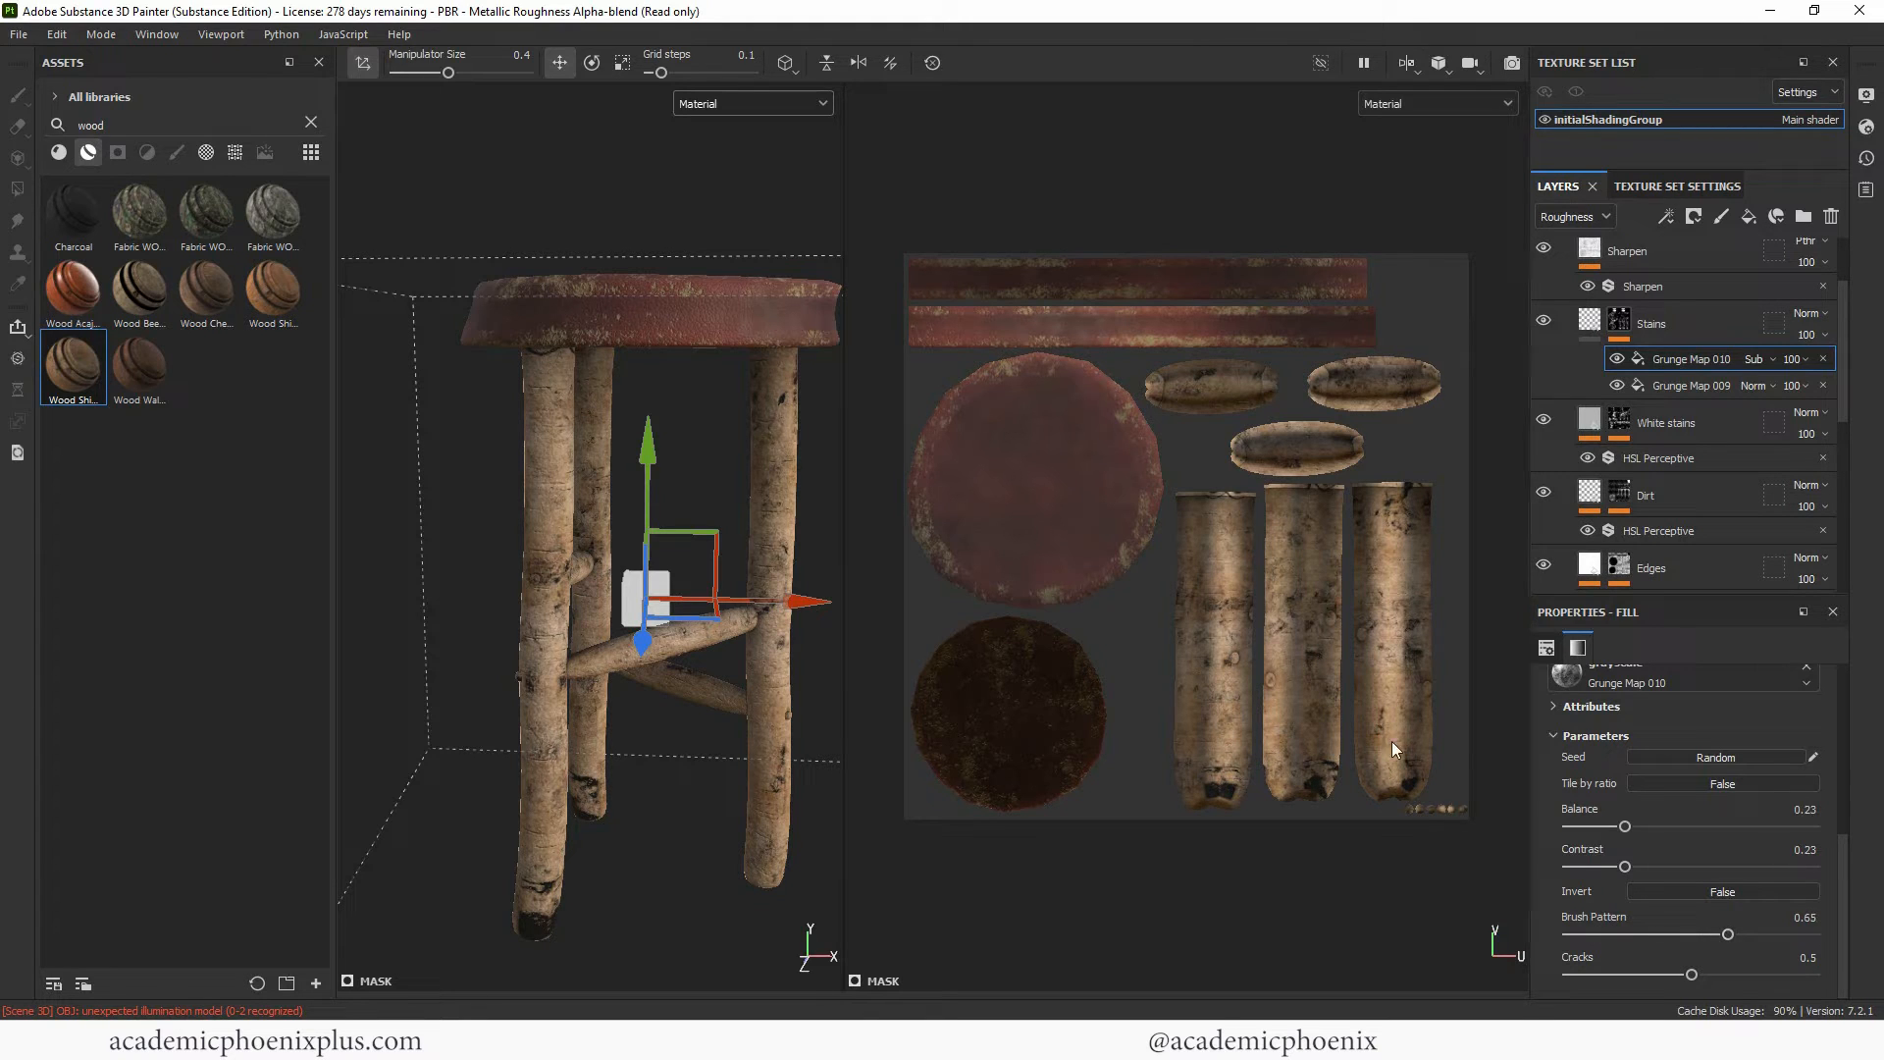
pyautogui.moveTo(1690, 974); pyautogui.dragTo(1709, 975)
pyautogui.click(1703, 891)
pyautogui.click(1710, 891)
# Set Grunge Map 010 to Balance 0.04, Contrast 0.06, Brush Pattern 0.58 and Cracks 0.51, and check the stains around the stool.
pyautogui.moveTo(1625, 826); pyautogui.dragTo(1586, 868)
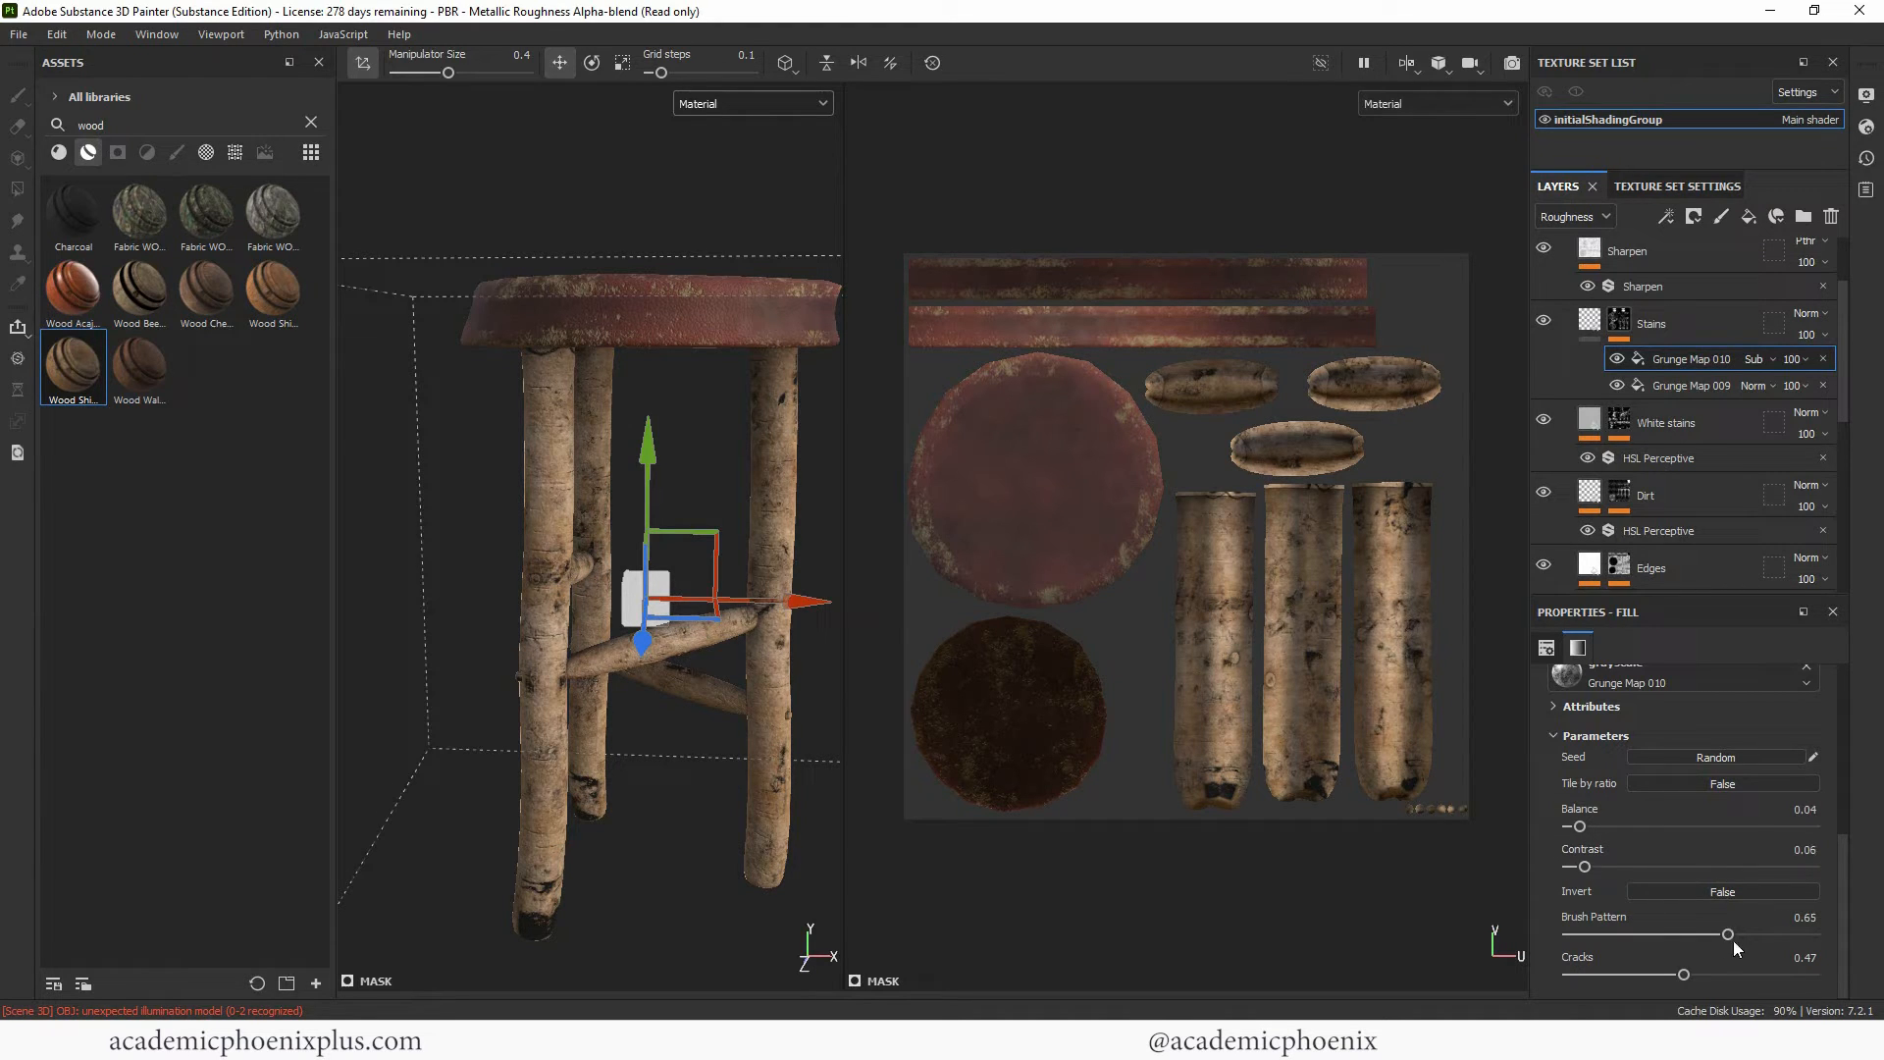
pyautogui.moveTo(1729, 935)
pyautogui.mouseDown()
pyautogui.moveTo(1659, 935)
pyautogui.moveTo(1712, 935)
pyautogui.moveTo(1596, 975)
pyautogui.moveTo(1694, 974)
pyautogui.mouseUp()
pyautogui.keyDown('alt'); pyautogui.moveTo(805, 601); pyautogui.dragTo(677, 613); pyautogui.keyUp('alt')
pyautogui.keyDown('alt'); pyautogui.moveTo(766, 564); pyautogui.dragTo(723, 565, button='right'); pyautogui.keyUp('alt')
pyautogui.keyDown('alt'); pyautogui.moveTo(723, 565); pyautogui.dragTo(667, 616, button='middle'); pyautogui.keyUp('alt')
pyautogui.keyDown('alt'); pyautogui.moveTo(668, 616); pyautogui.dragTo(683, 607); pyautogui.keyUp('alt')
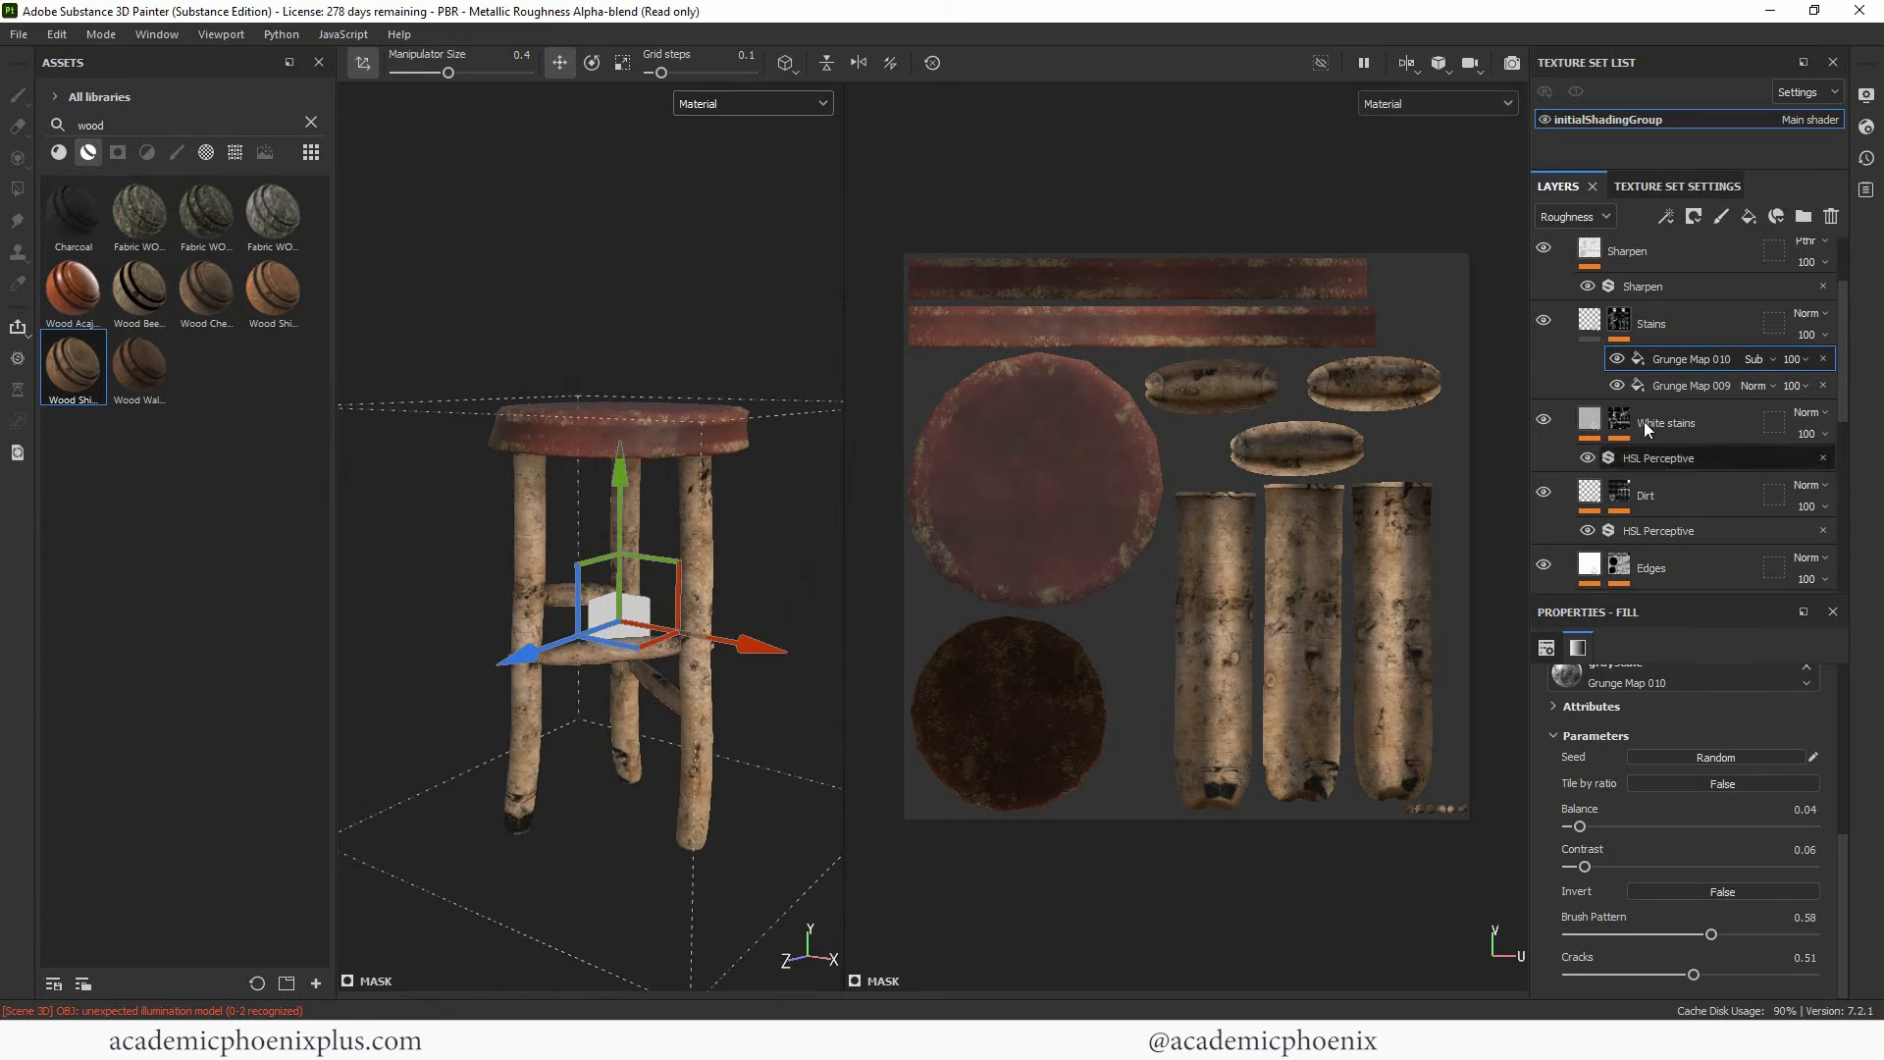
# Set the Stains layer's opacity to 62 in the Roughness channel.
pyautogui.click(1712, 326)
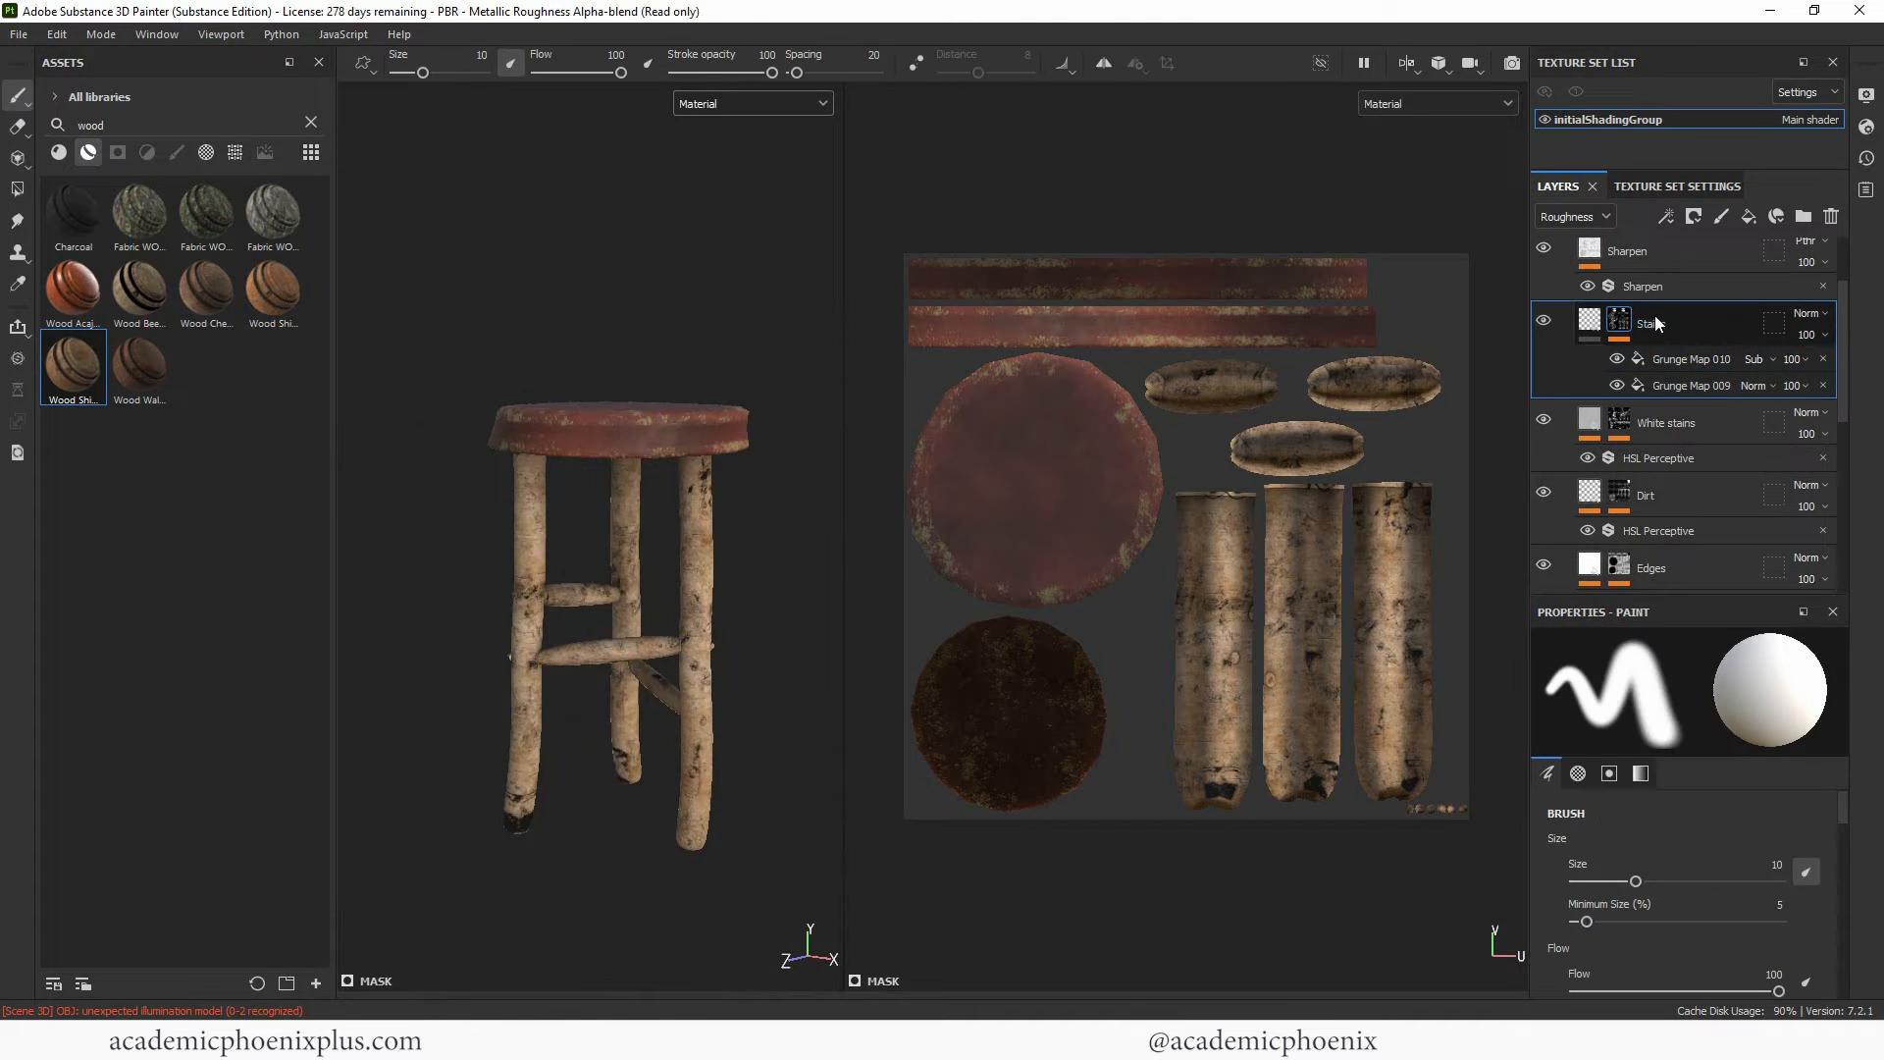
pyautogui.click(1592, 324)
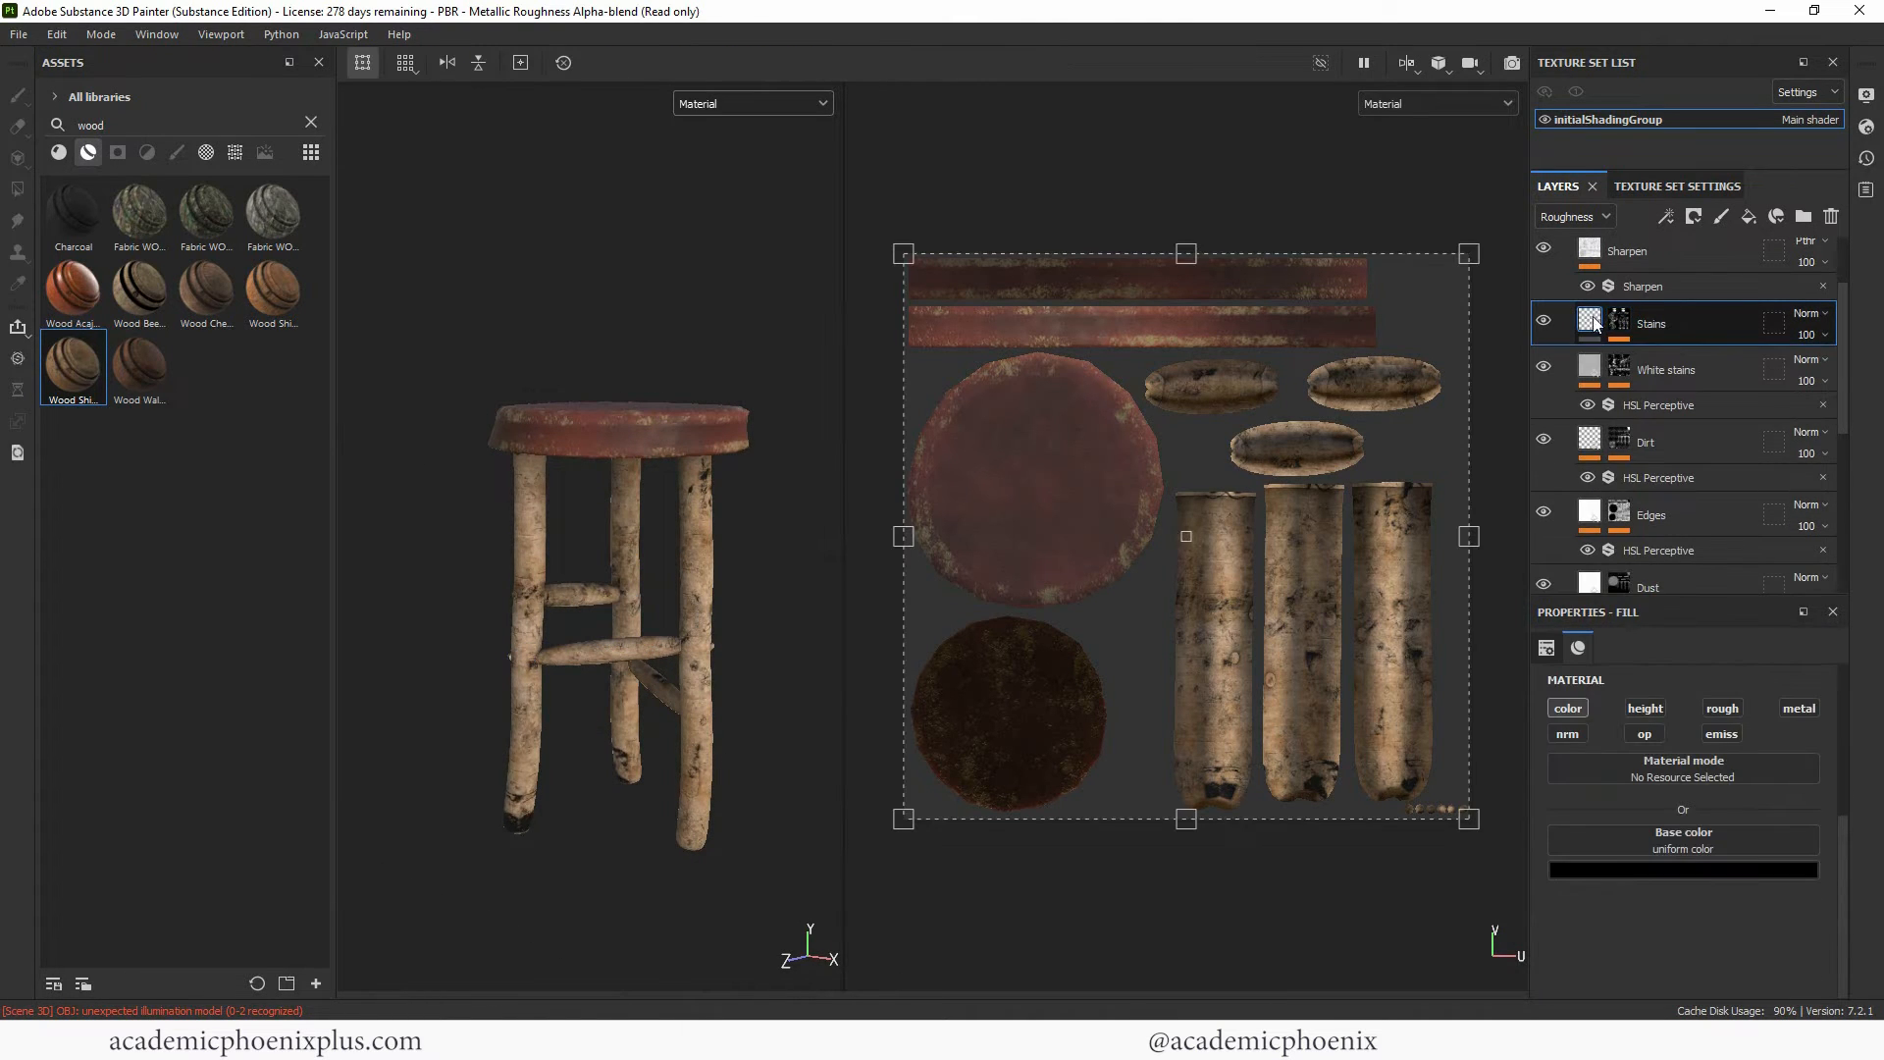
pyautogui.click(1825, 334)
pyautogui.click(1826, 335)
pyautogui.moveTo(1875, 373); pyautogui.dragTo(1798, 373)
pyautogui.click(1821, 359)
pyautogui.click(1828, 333)
pyautogui.moveTo(1803, 370); pyautogui.dragTo(1843, 371)
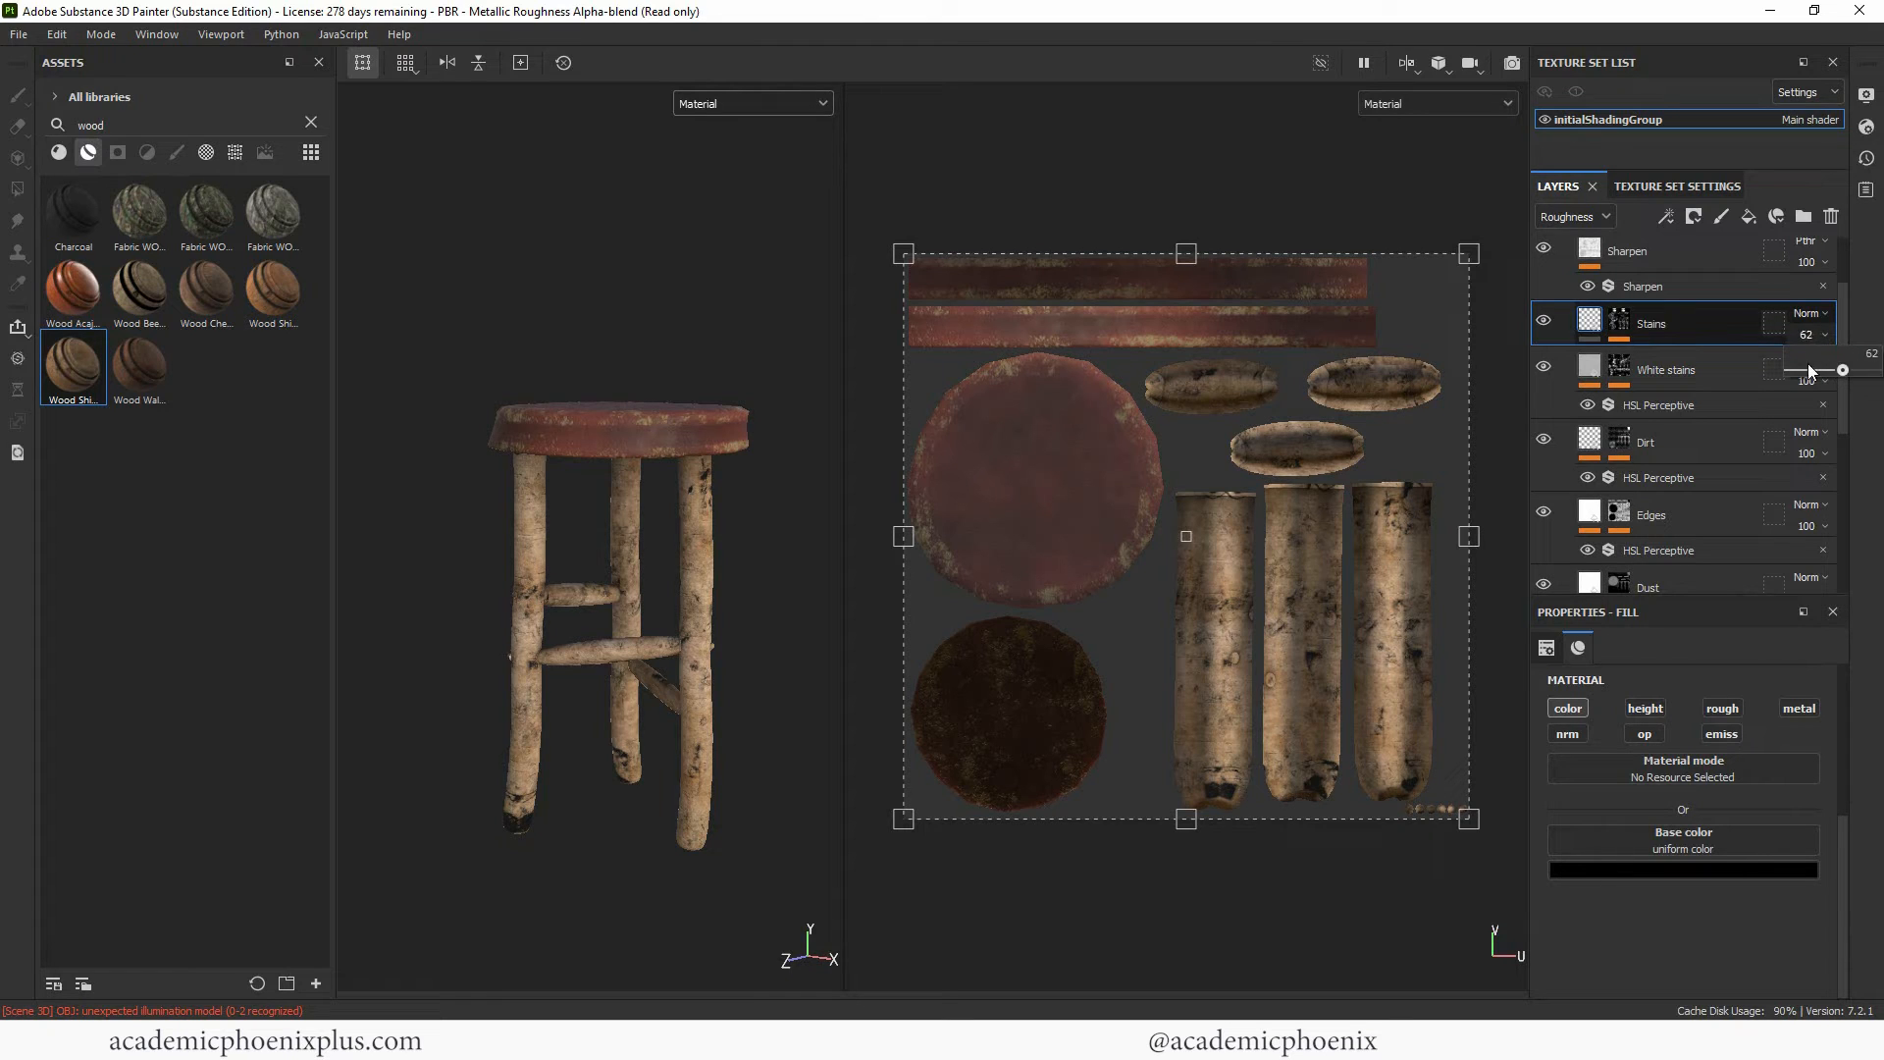
# Set the Stains layer's opacity to 90 in the Base color channel and check the stool.
pyautogui.click(1604, 218)
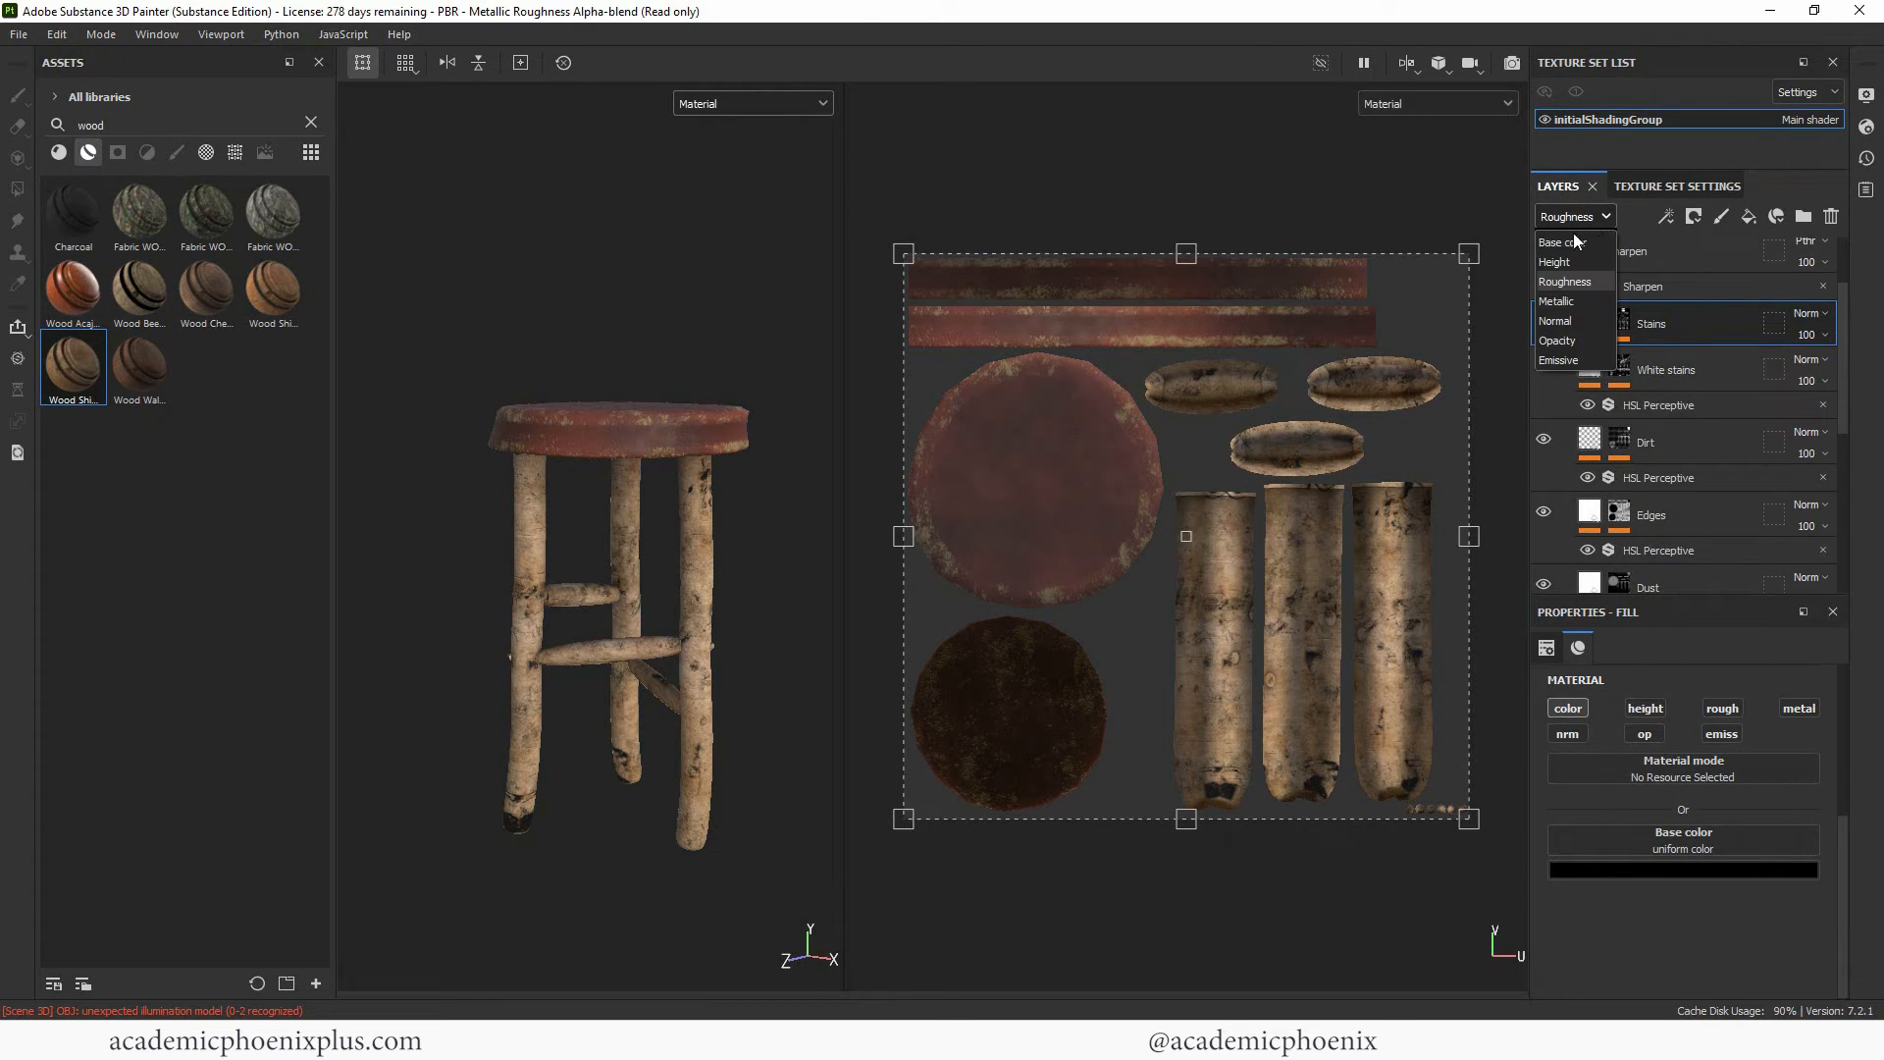
pyautogui.click(1578, 248)
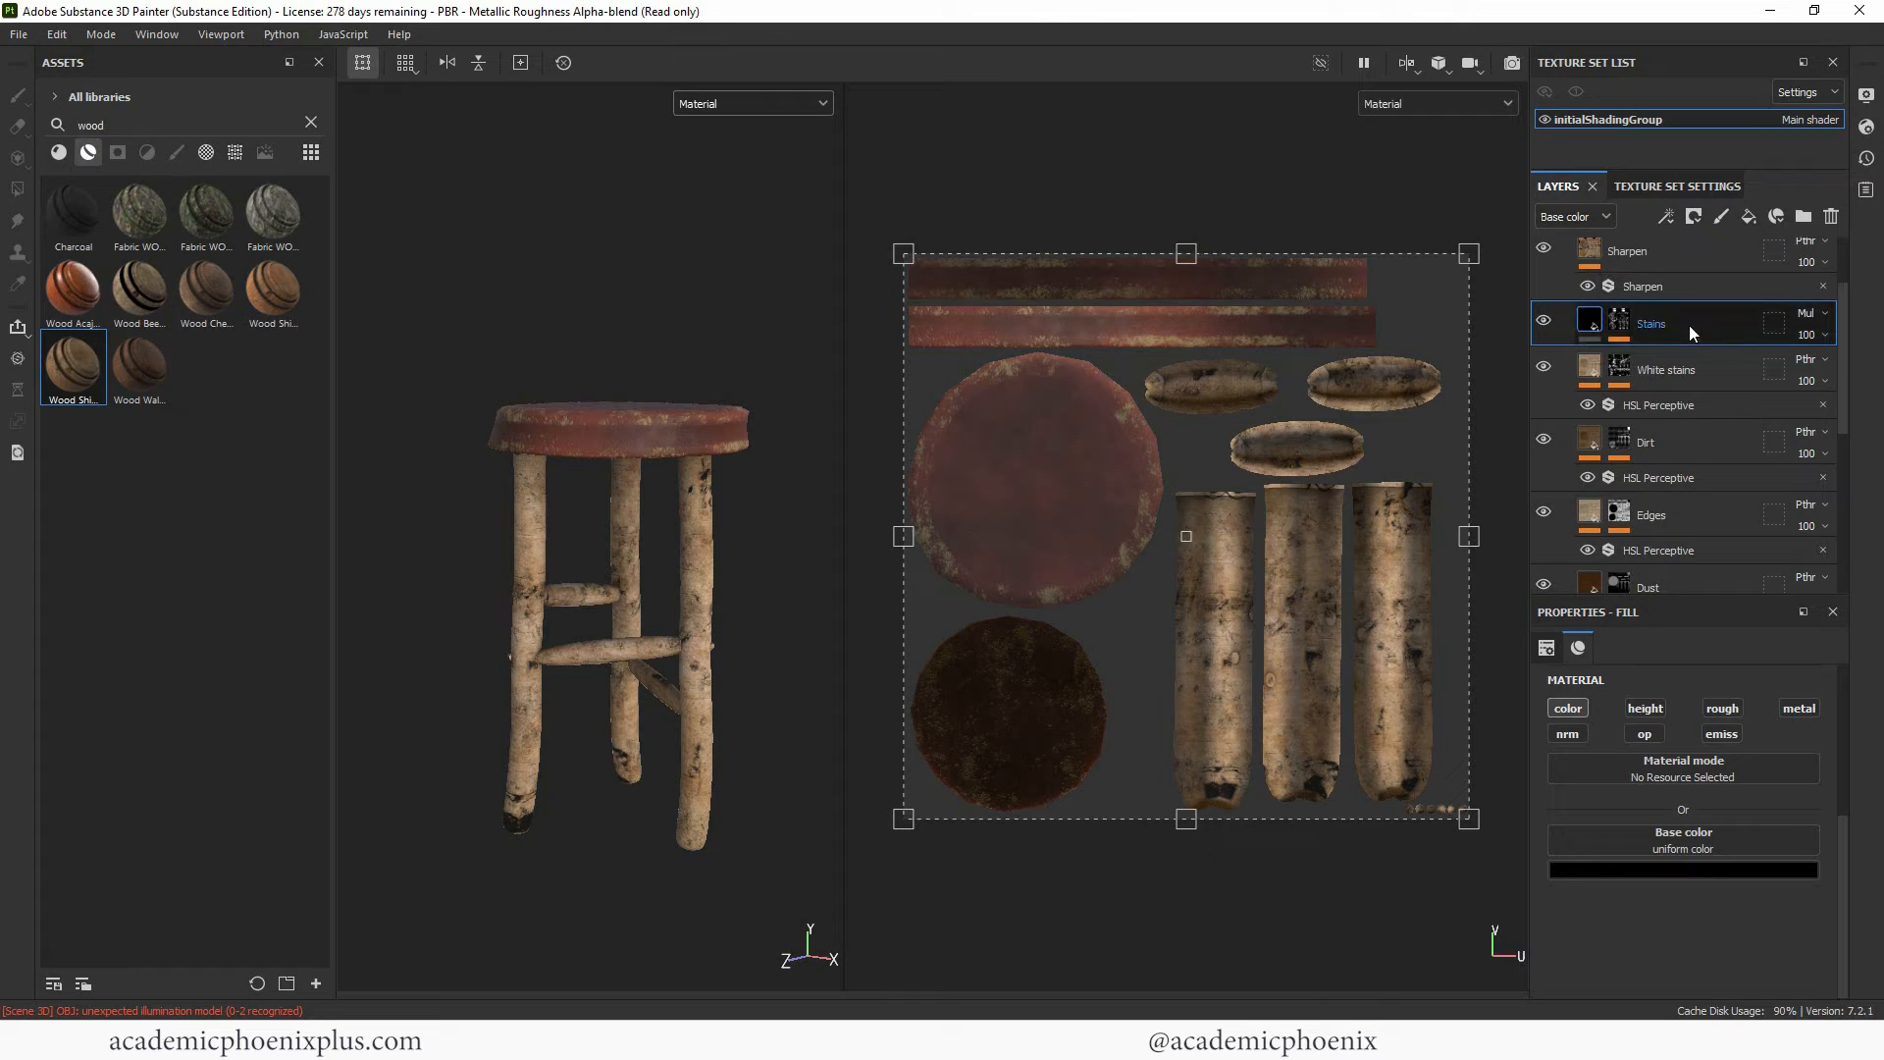
pyautogui.click(1825, 335)
pyautogui.moveTo(1875, 371)
pyautogui.mouseDown()
pyautogui.moveTo(1840, 373)
pyautogui.moveTo(1872, 370)
pyautogui.mouseUp()
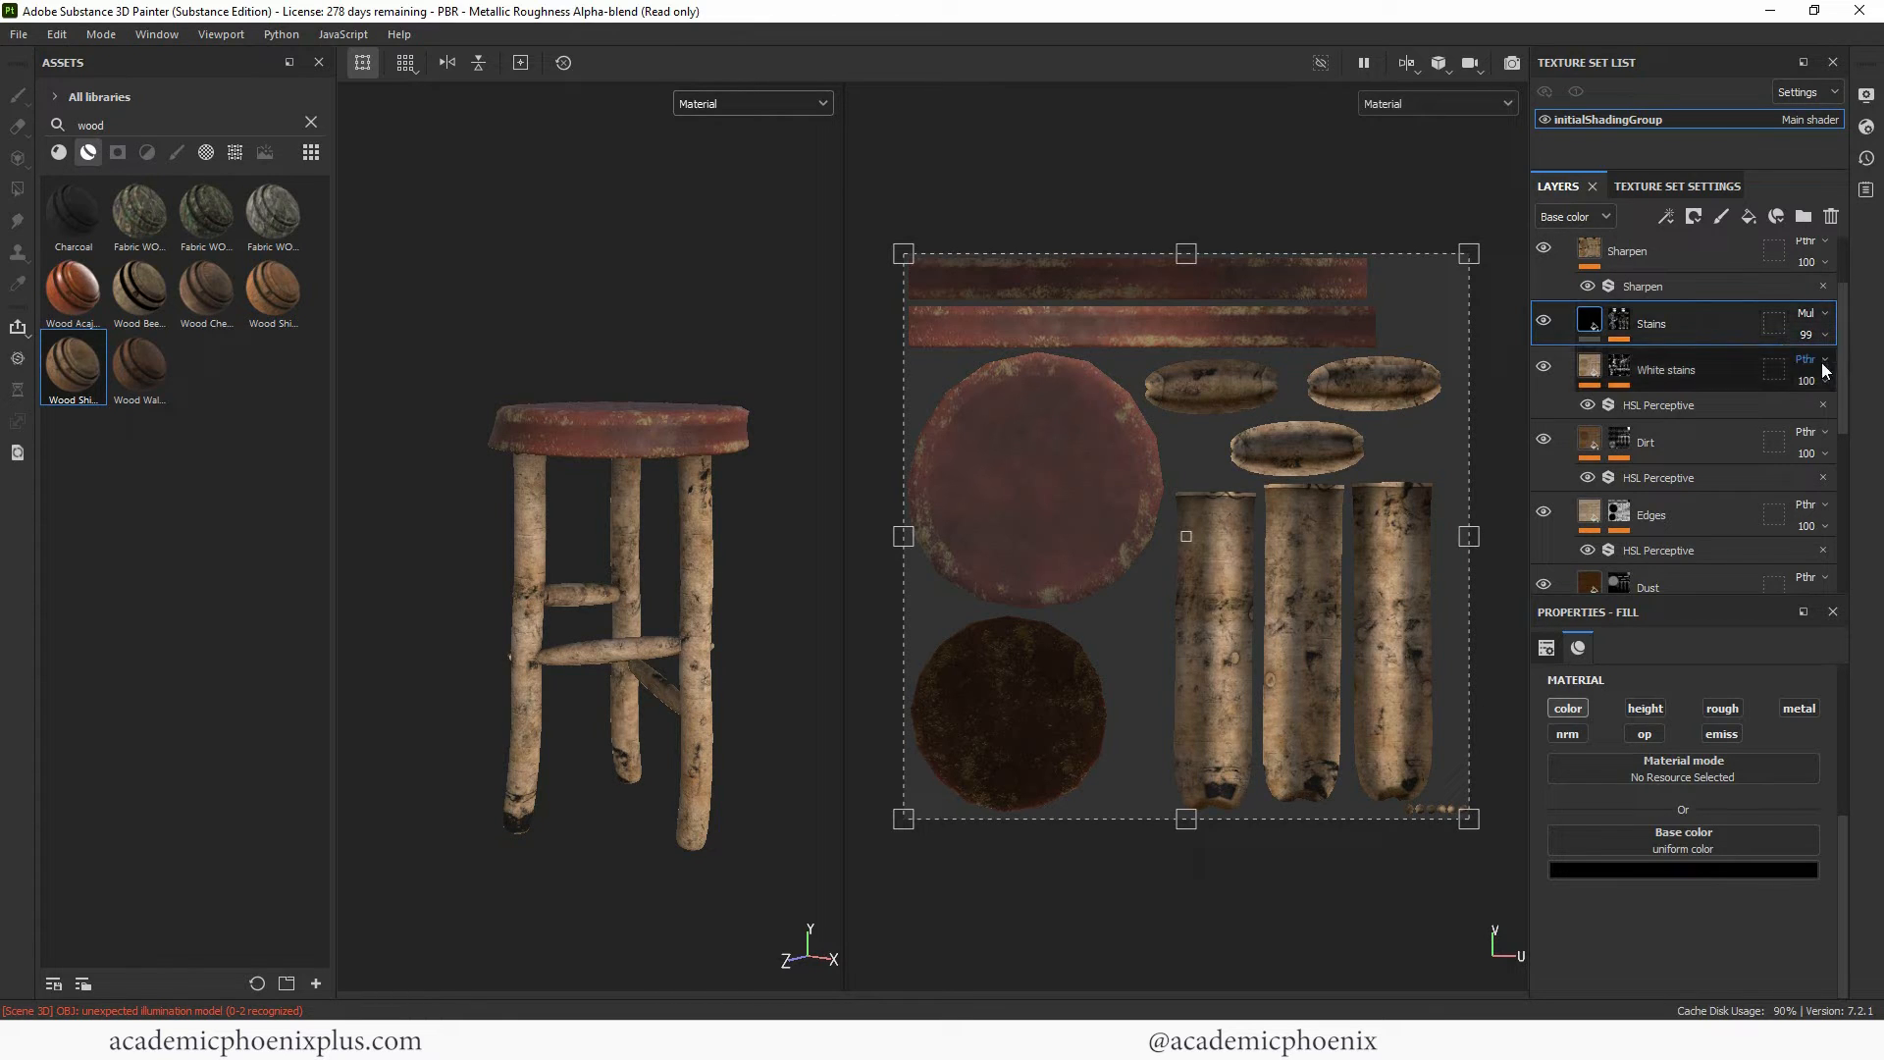
pyautogui.click(1806, 335)
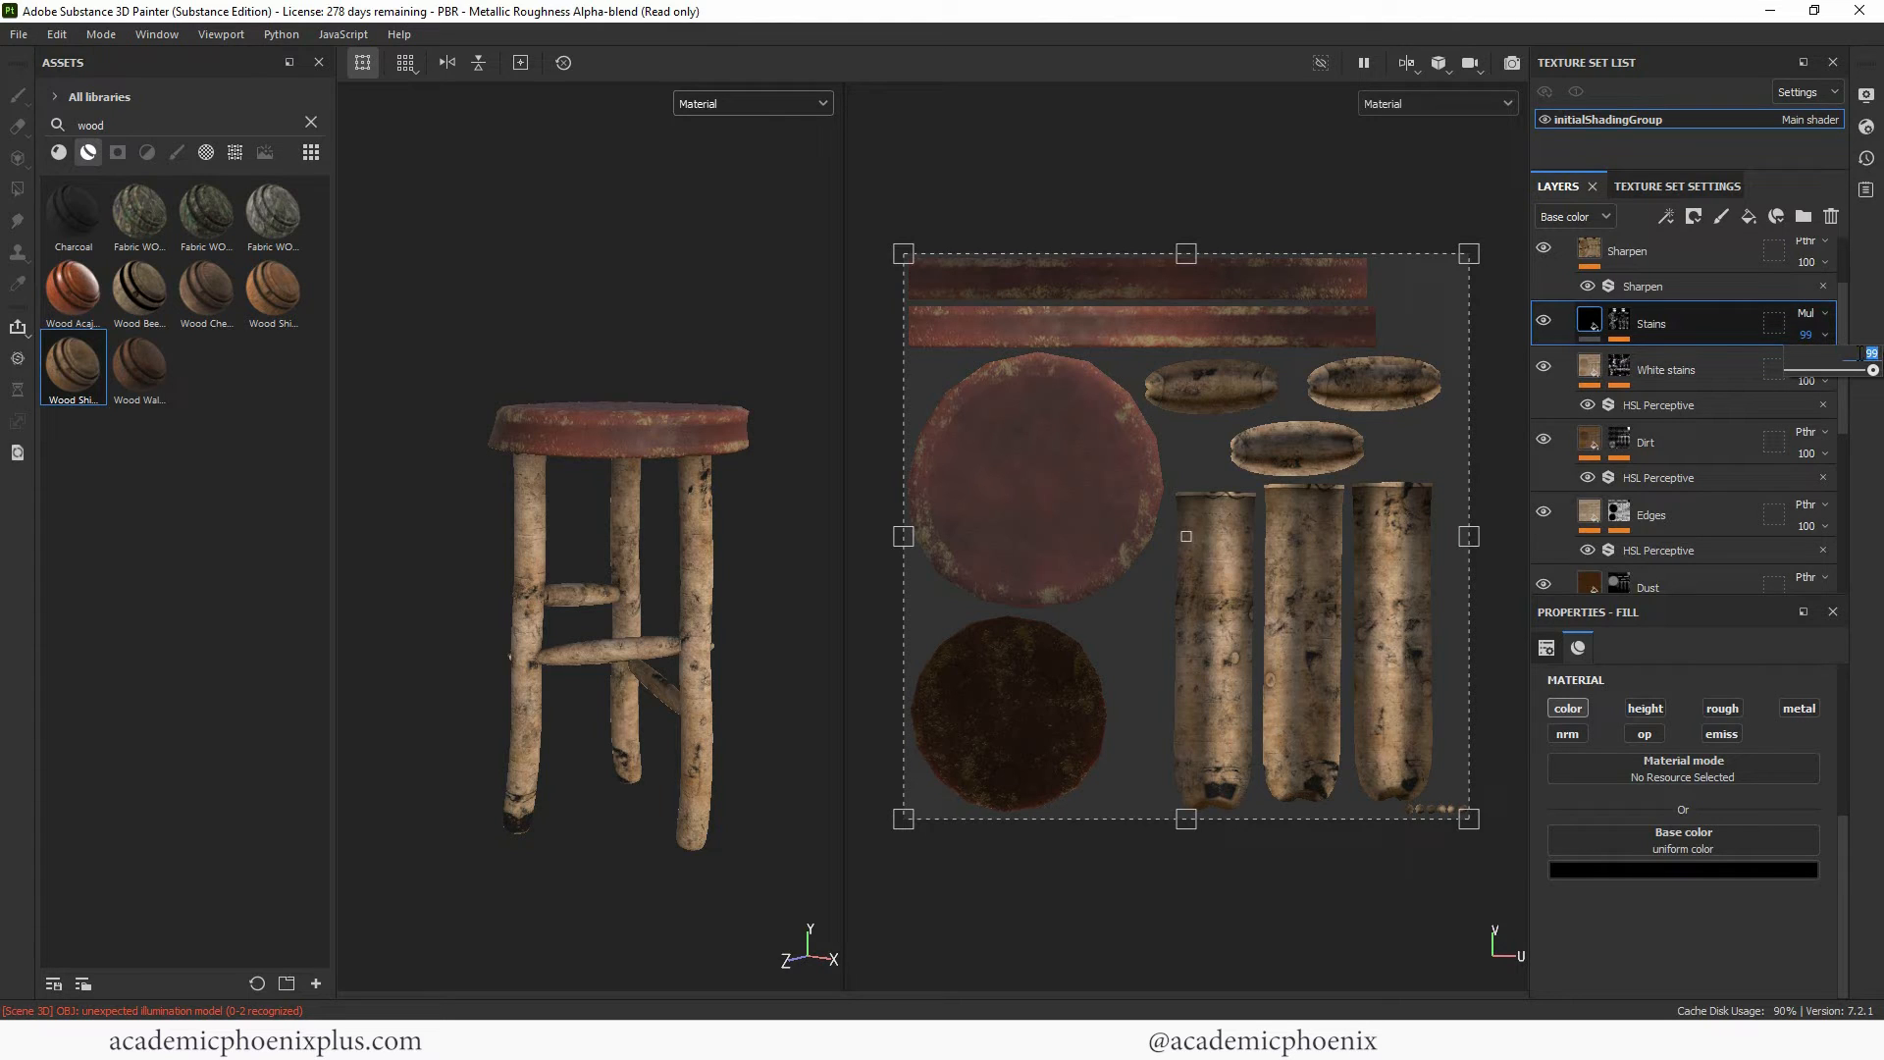
pyautogui.write('85')
pyautogui.press('Return')
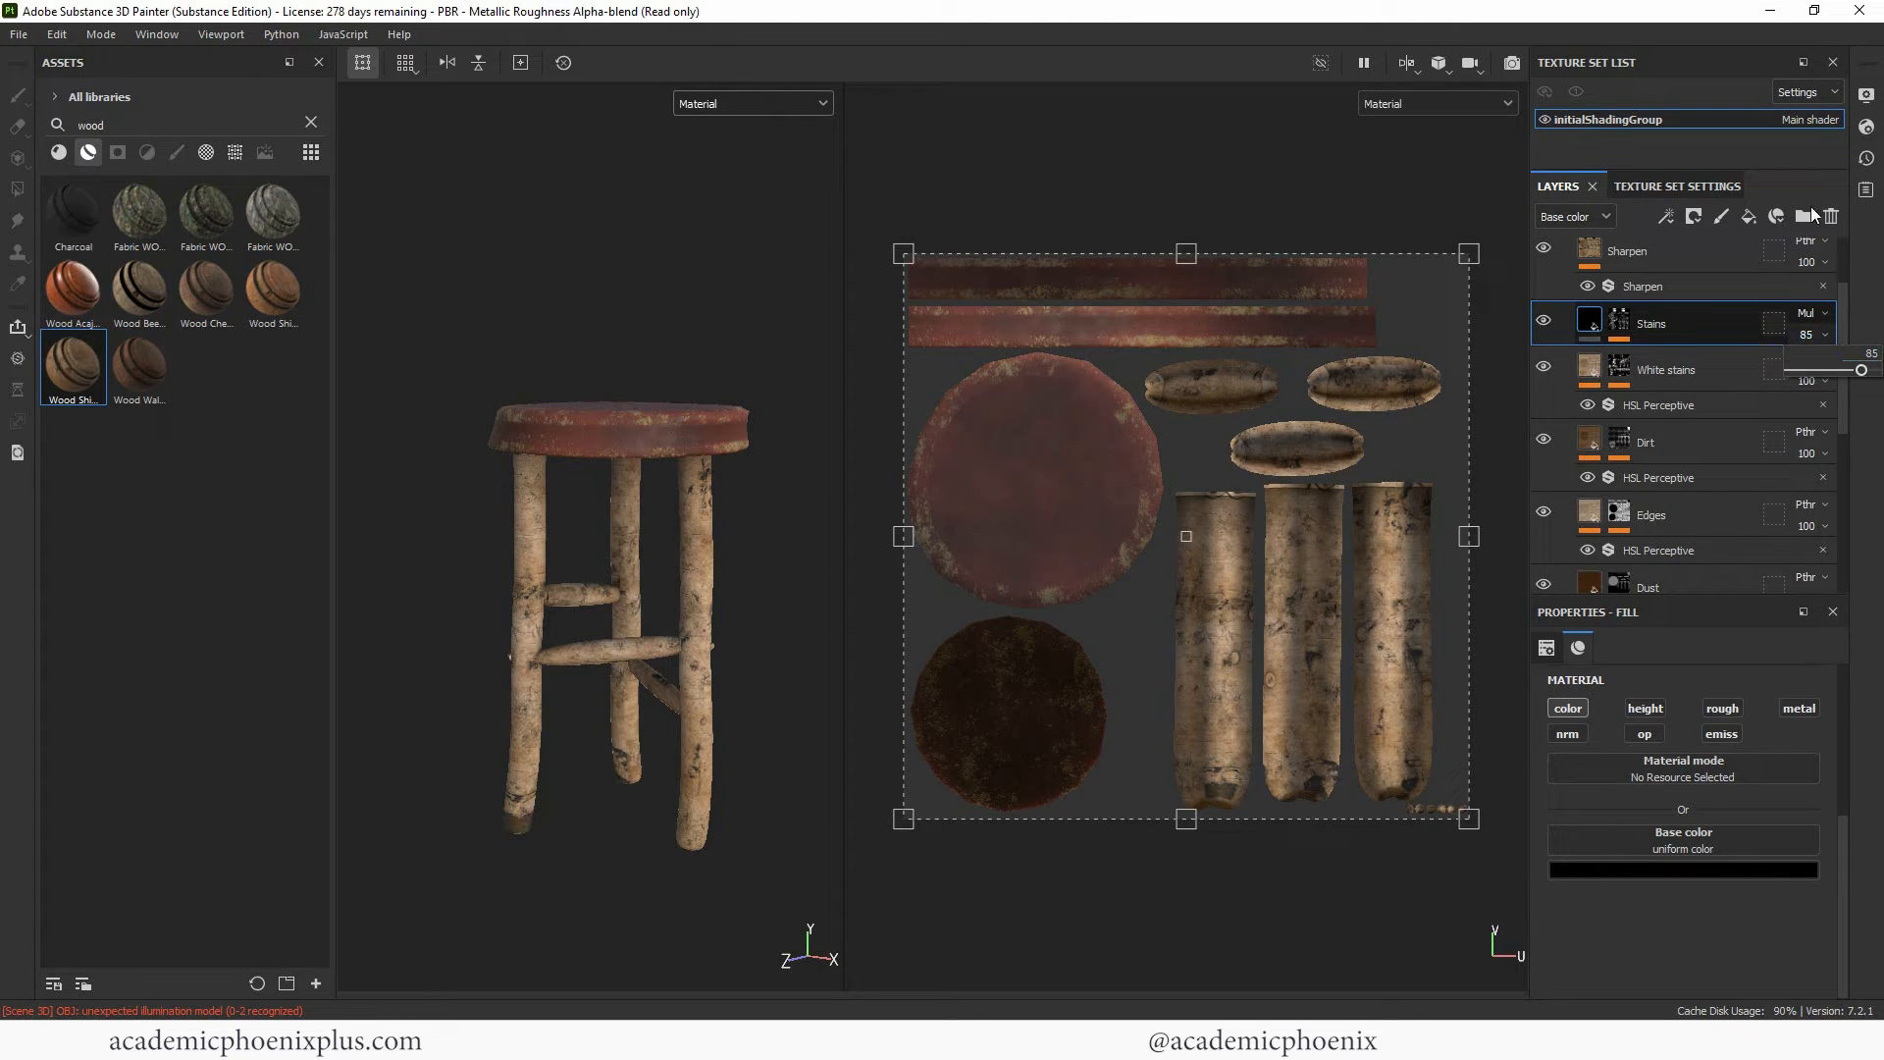
pyautogui.doubleClick(1869, 352)
pyautogui.write('90')
pyautogui.press('Return')
pyautogui.click(715, 344)
pyautogui.keyDown('alt'); pyautogui.moveTo(746, 355); pyautogui.dragTo(816, 366, button='right'); pyautogui.keyUp('alt')
pyautogui.keyDown('alt'); pyautogui.moveTo(817, 365); pyautogui.dragTo(825, 415, button='middle'); pyautogui.keyUp('alt')
pyautogui.keyDown('alt'); pyautogui.moveTo(826, 415); pyautogui.dragTo(734, 444); pyautogui.keyUp('alt')
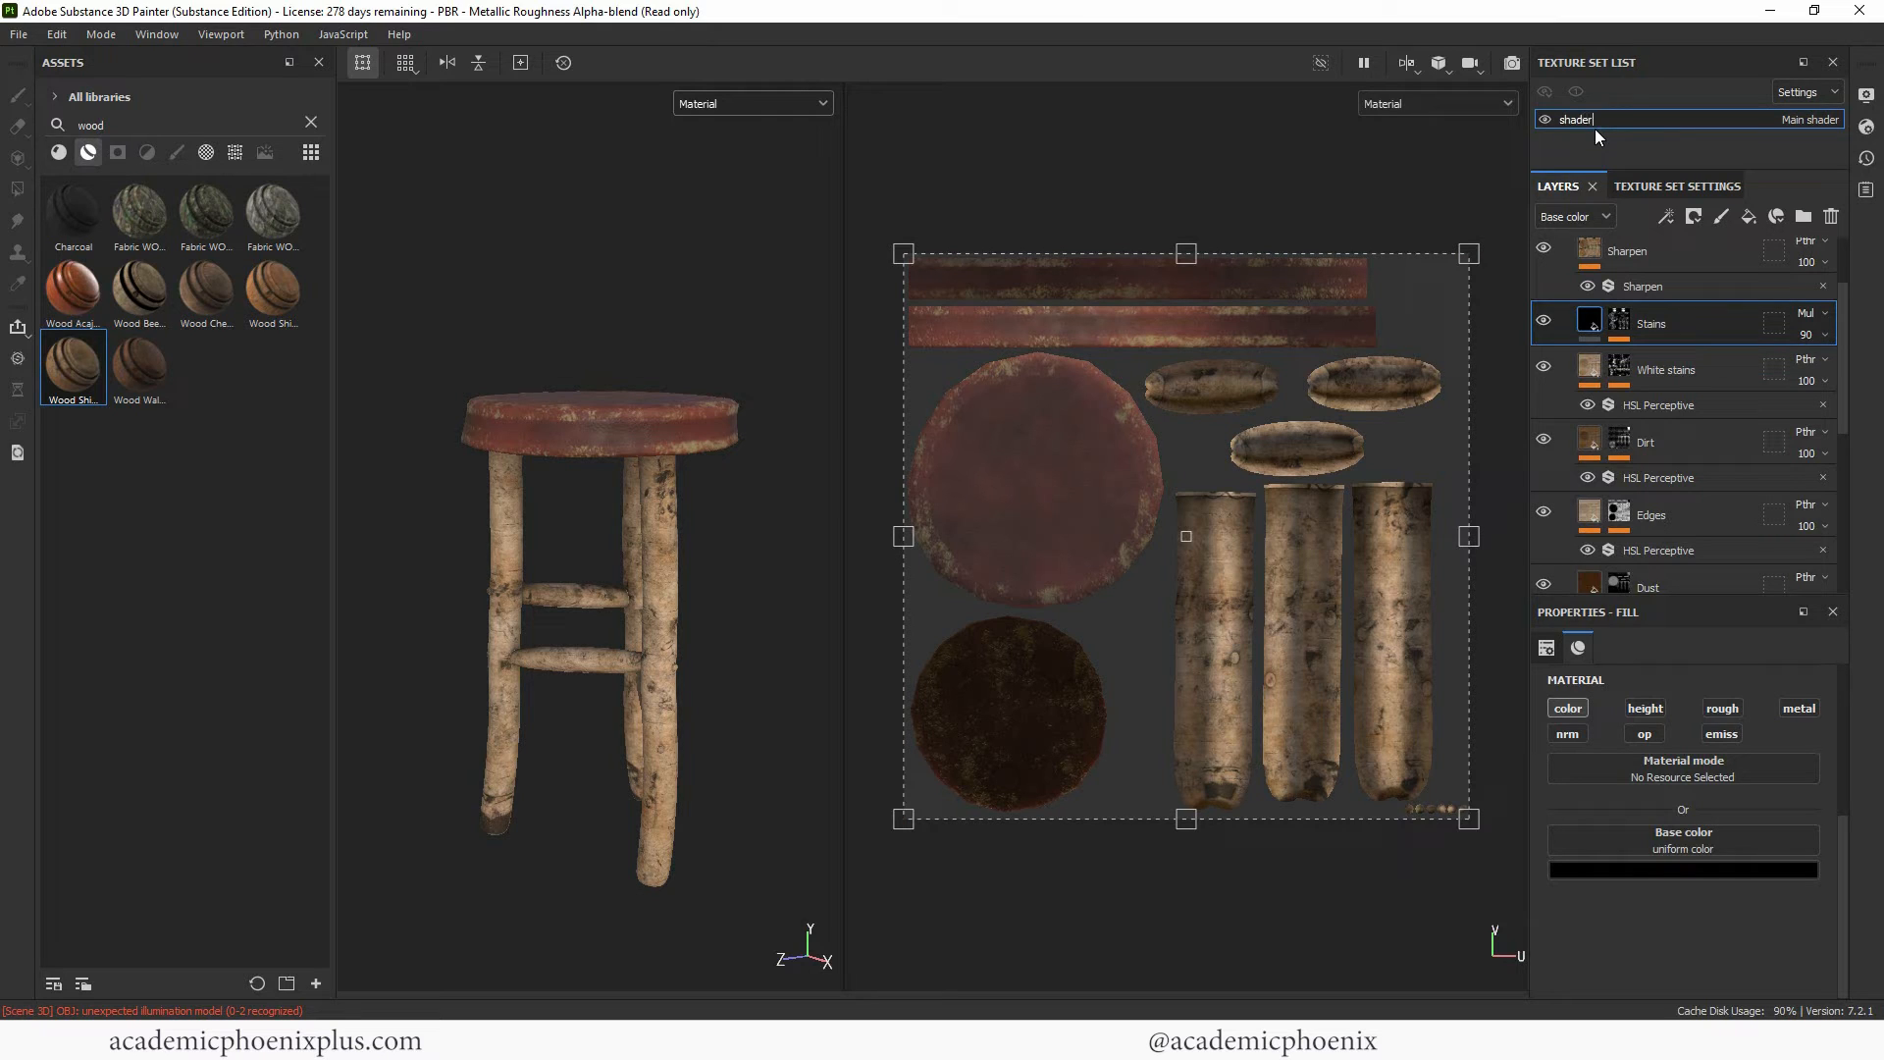
# Start a texture export and browse for its output directory to the sourceimages folder of E:\3D_projects\Stool_model.
pyautogui.click(18, 34)
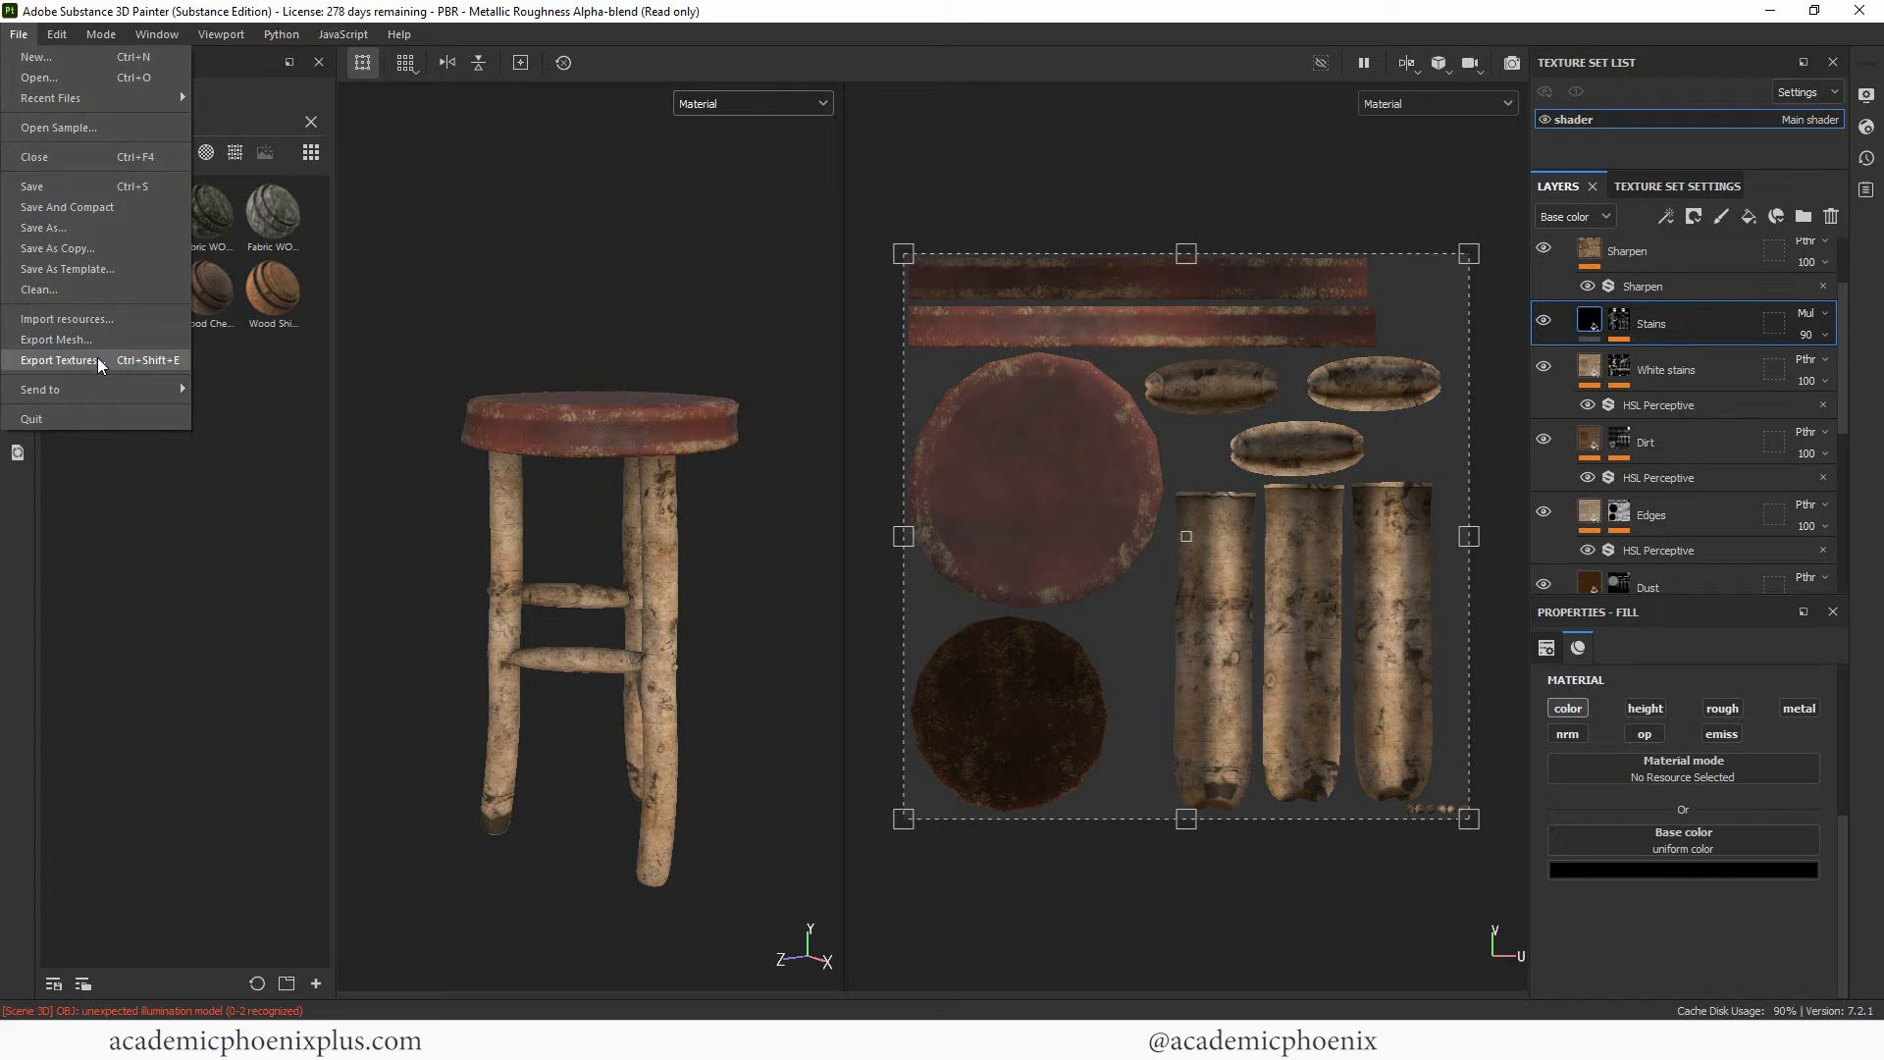
pyautogui.click(61, 360)
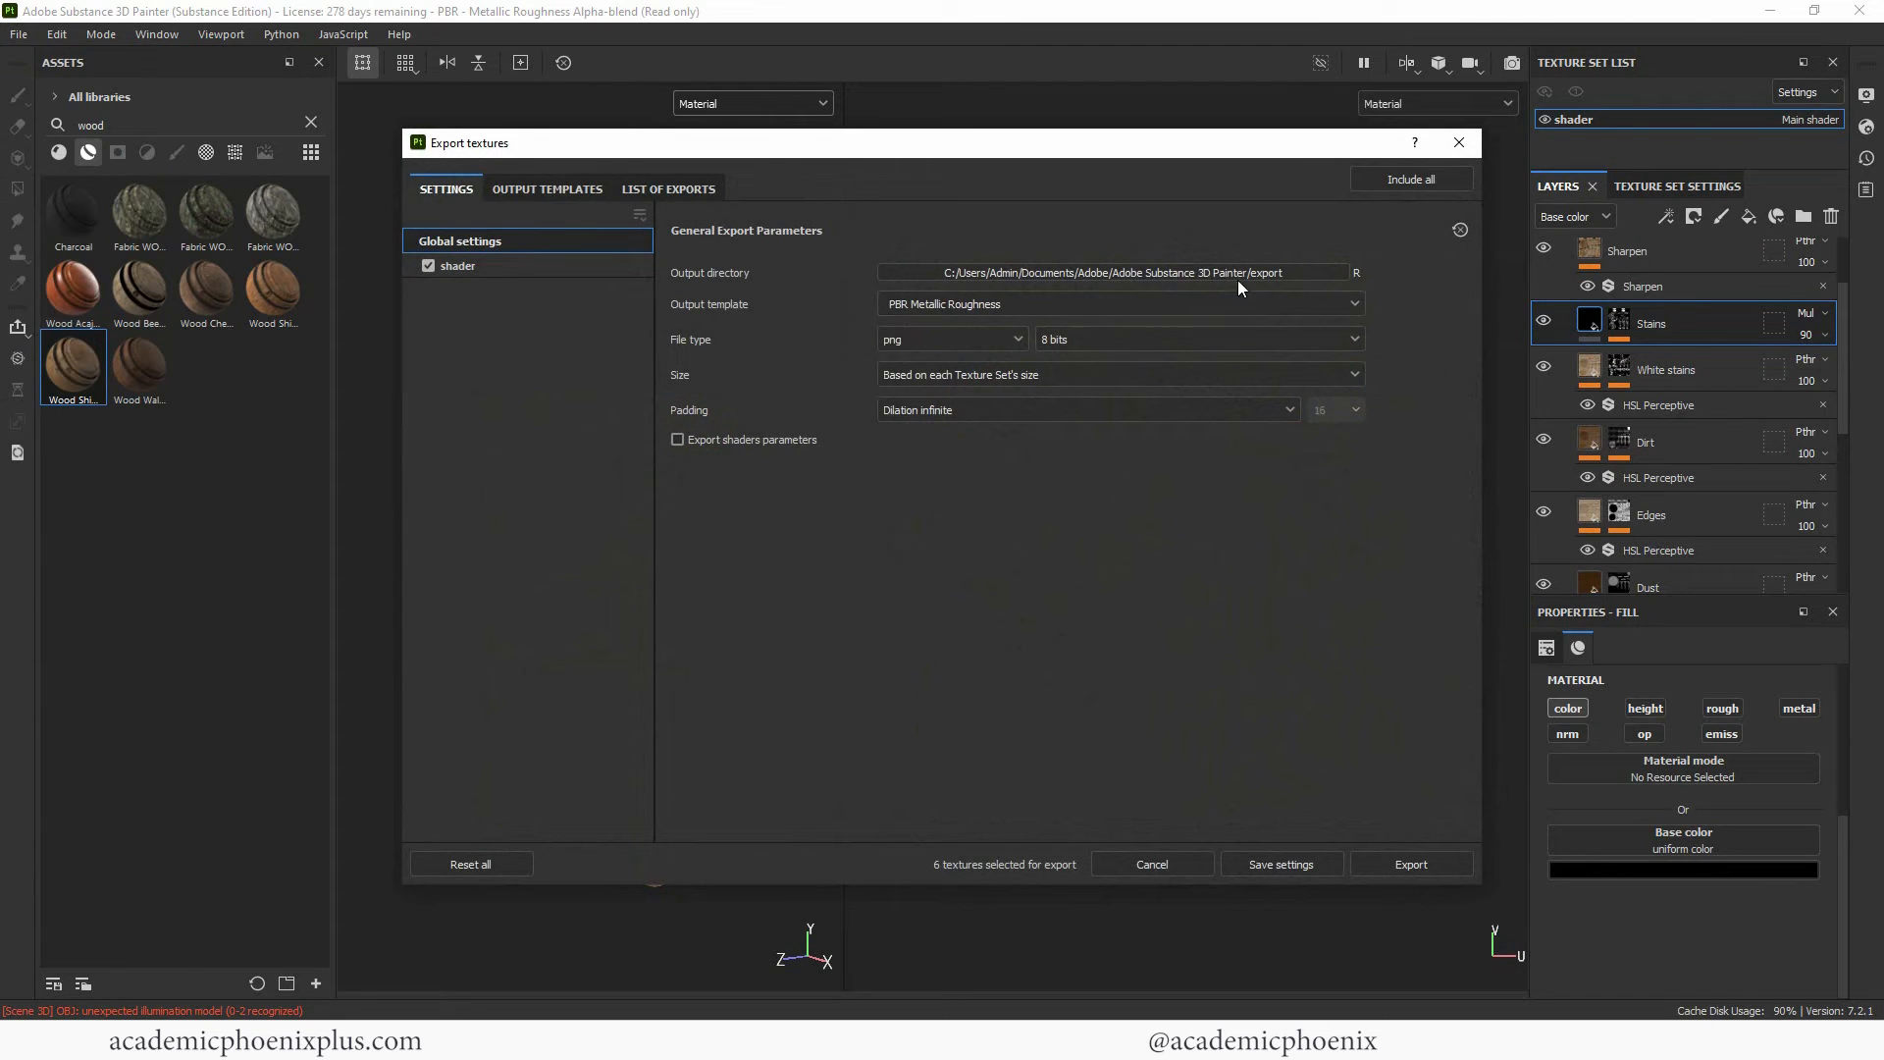
pyautogui.click(1188, 273)
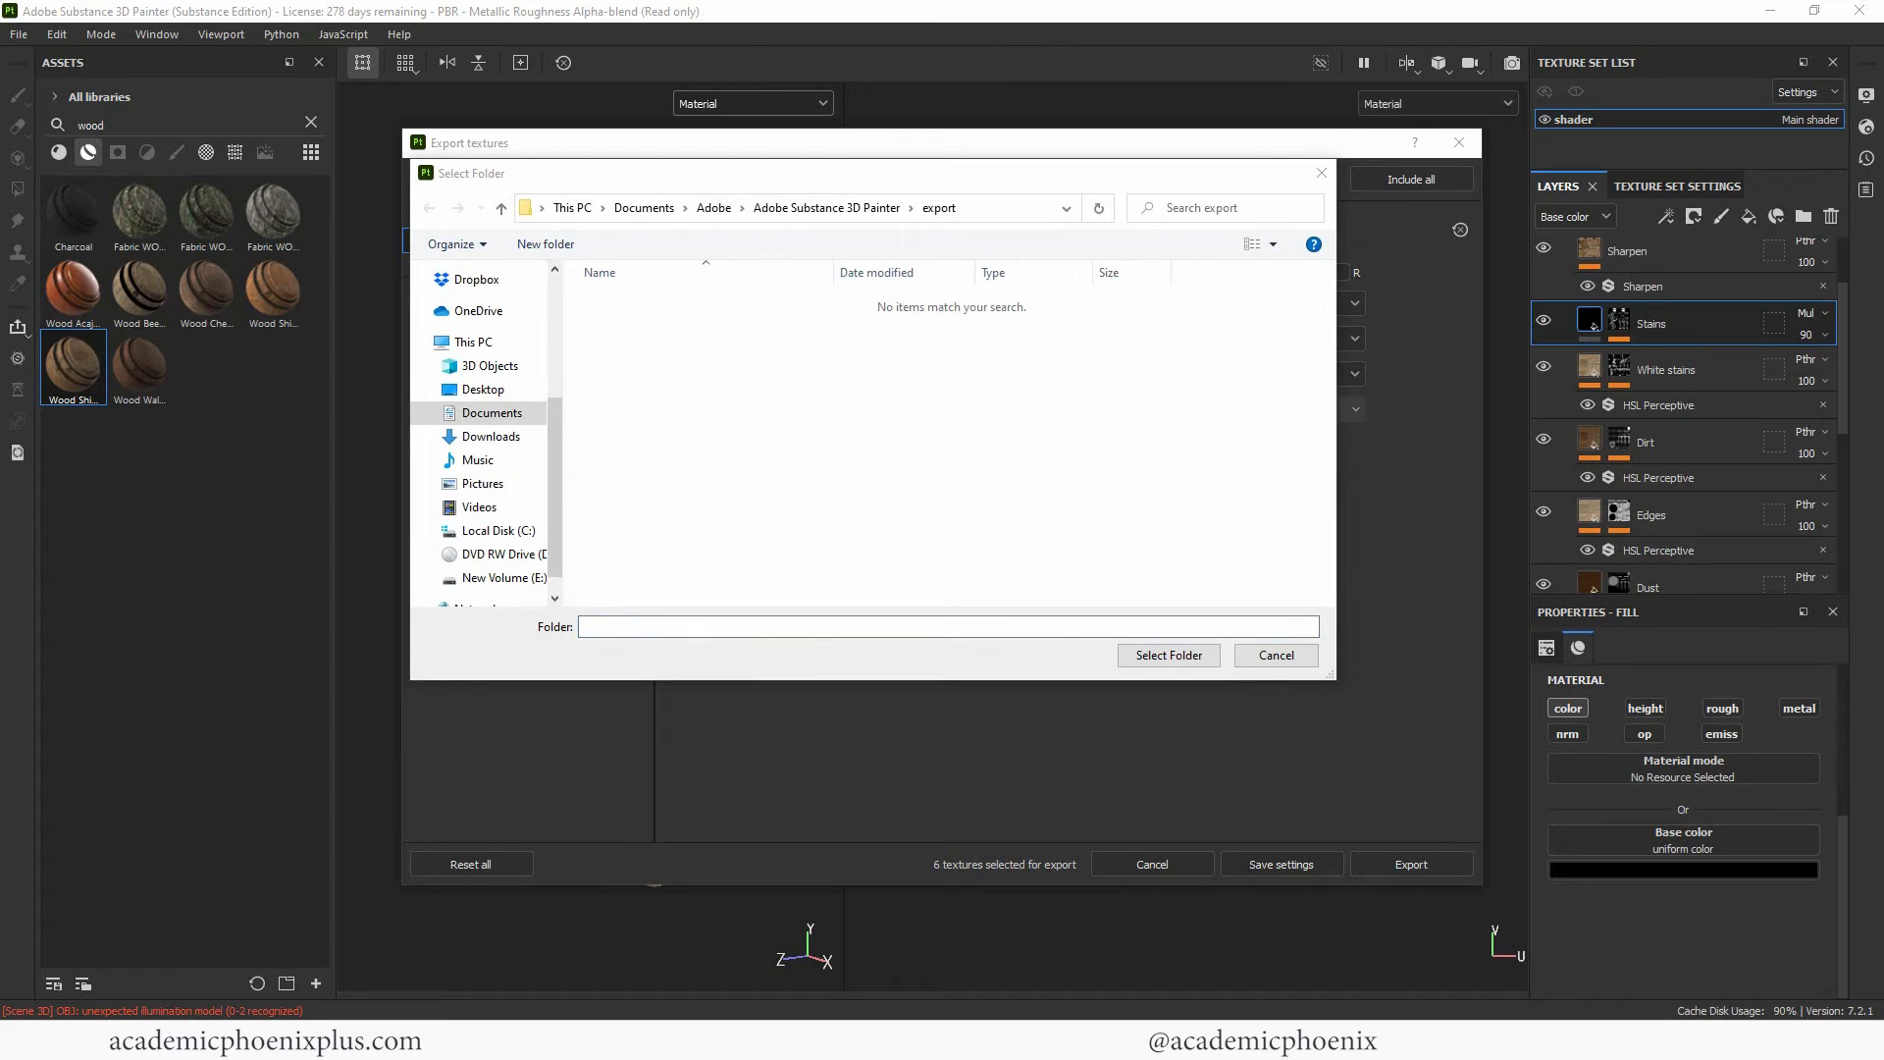
pyautogui.click(992, 211)
pyautogui.write('E:\\3D_projects\\Stool_model\\assets')
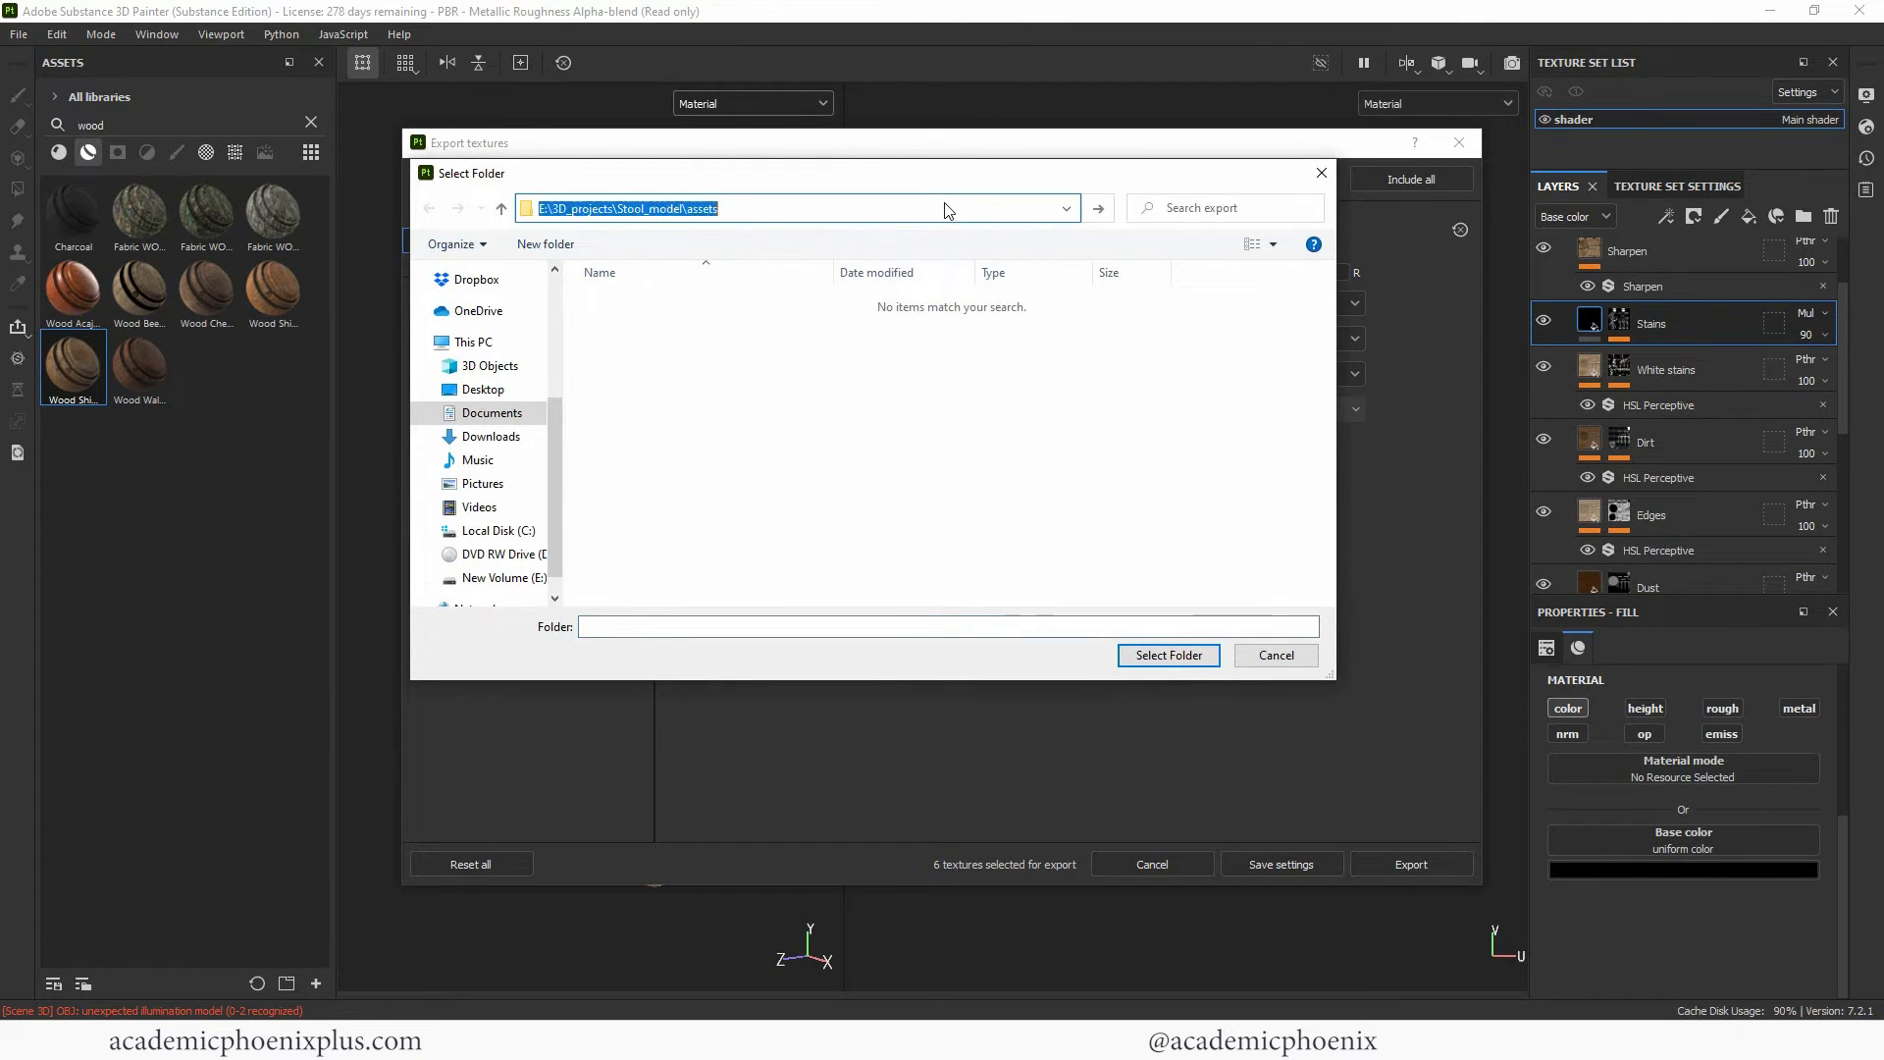
pyautogui.press('Return')
pyautogui.click(823, 208)
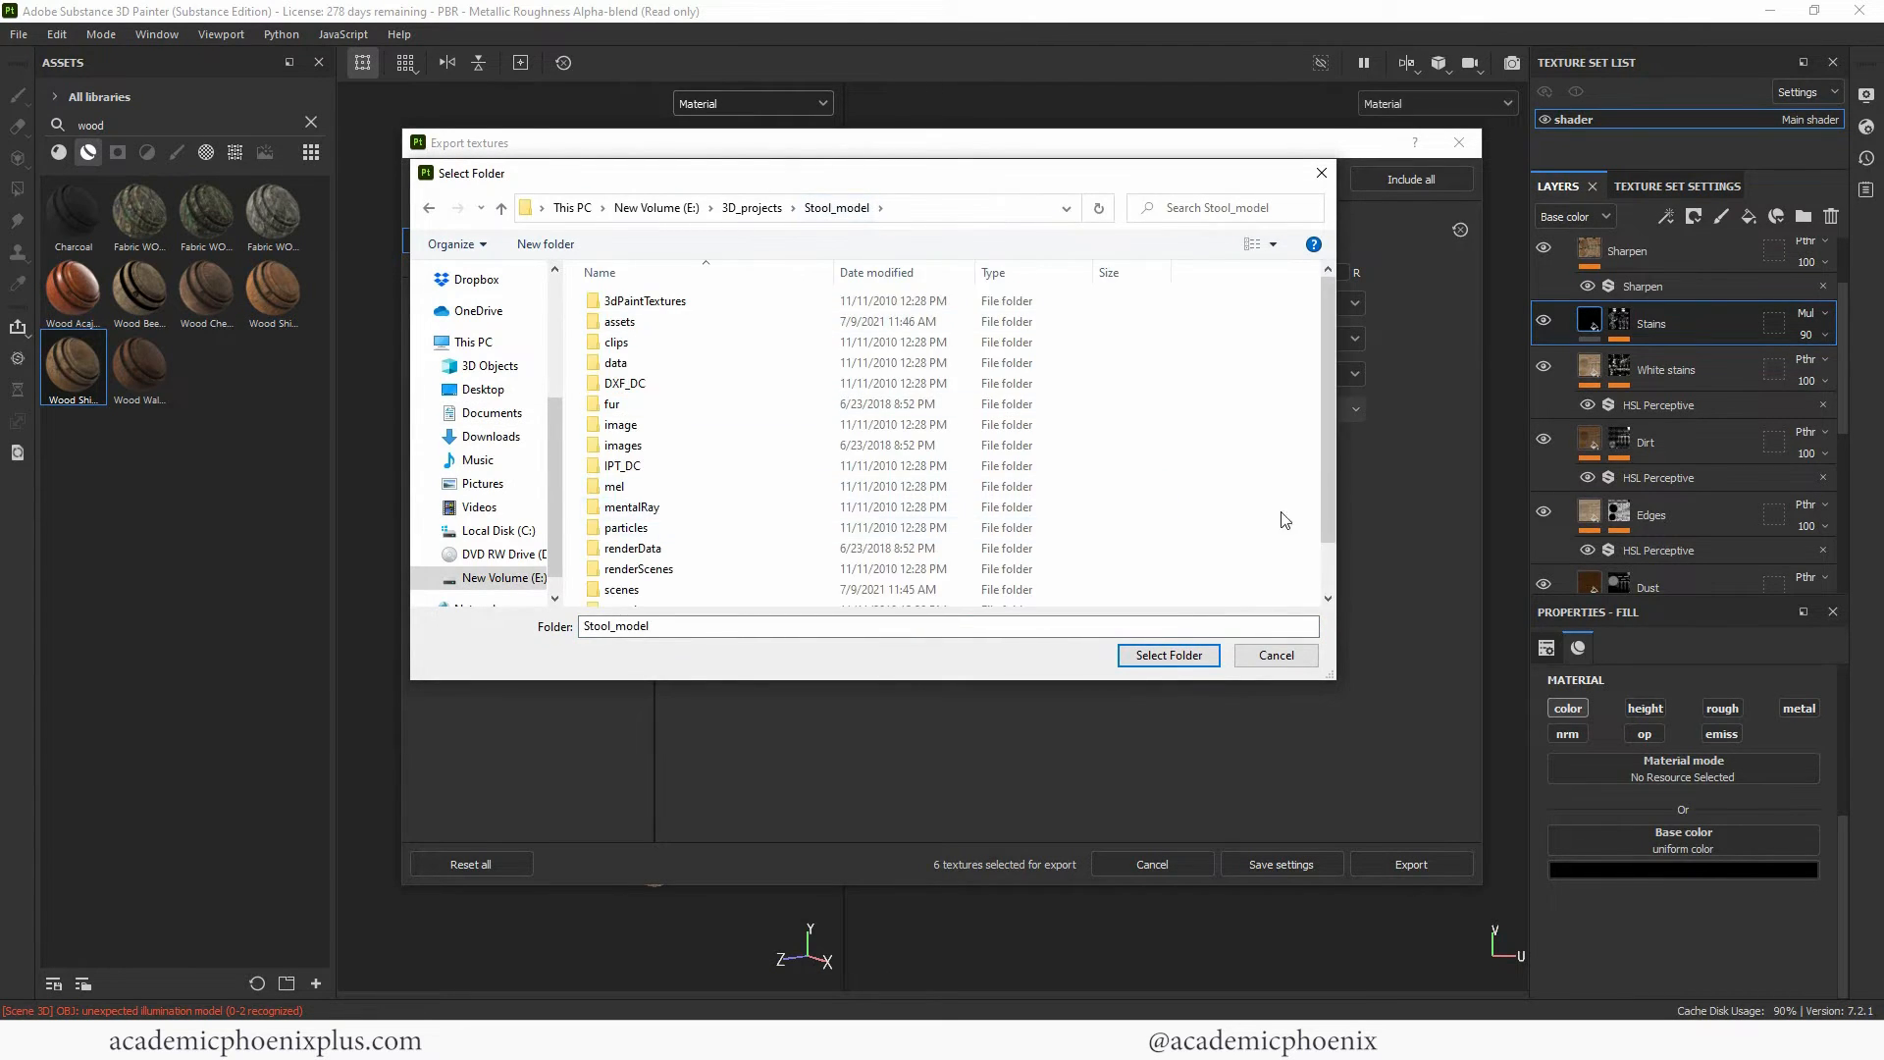
pyautogui.scroll(-1, 1327, 549)
pyautogui.doubleClick(782, 577)
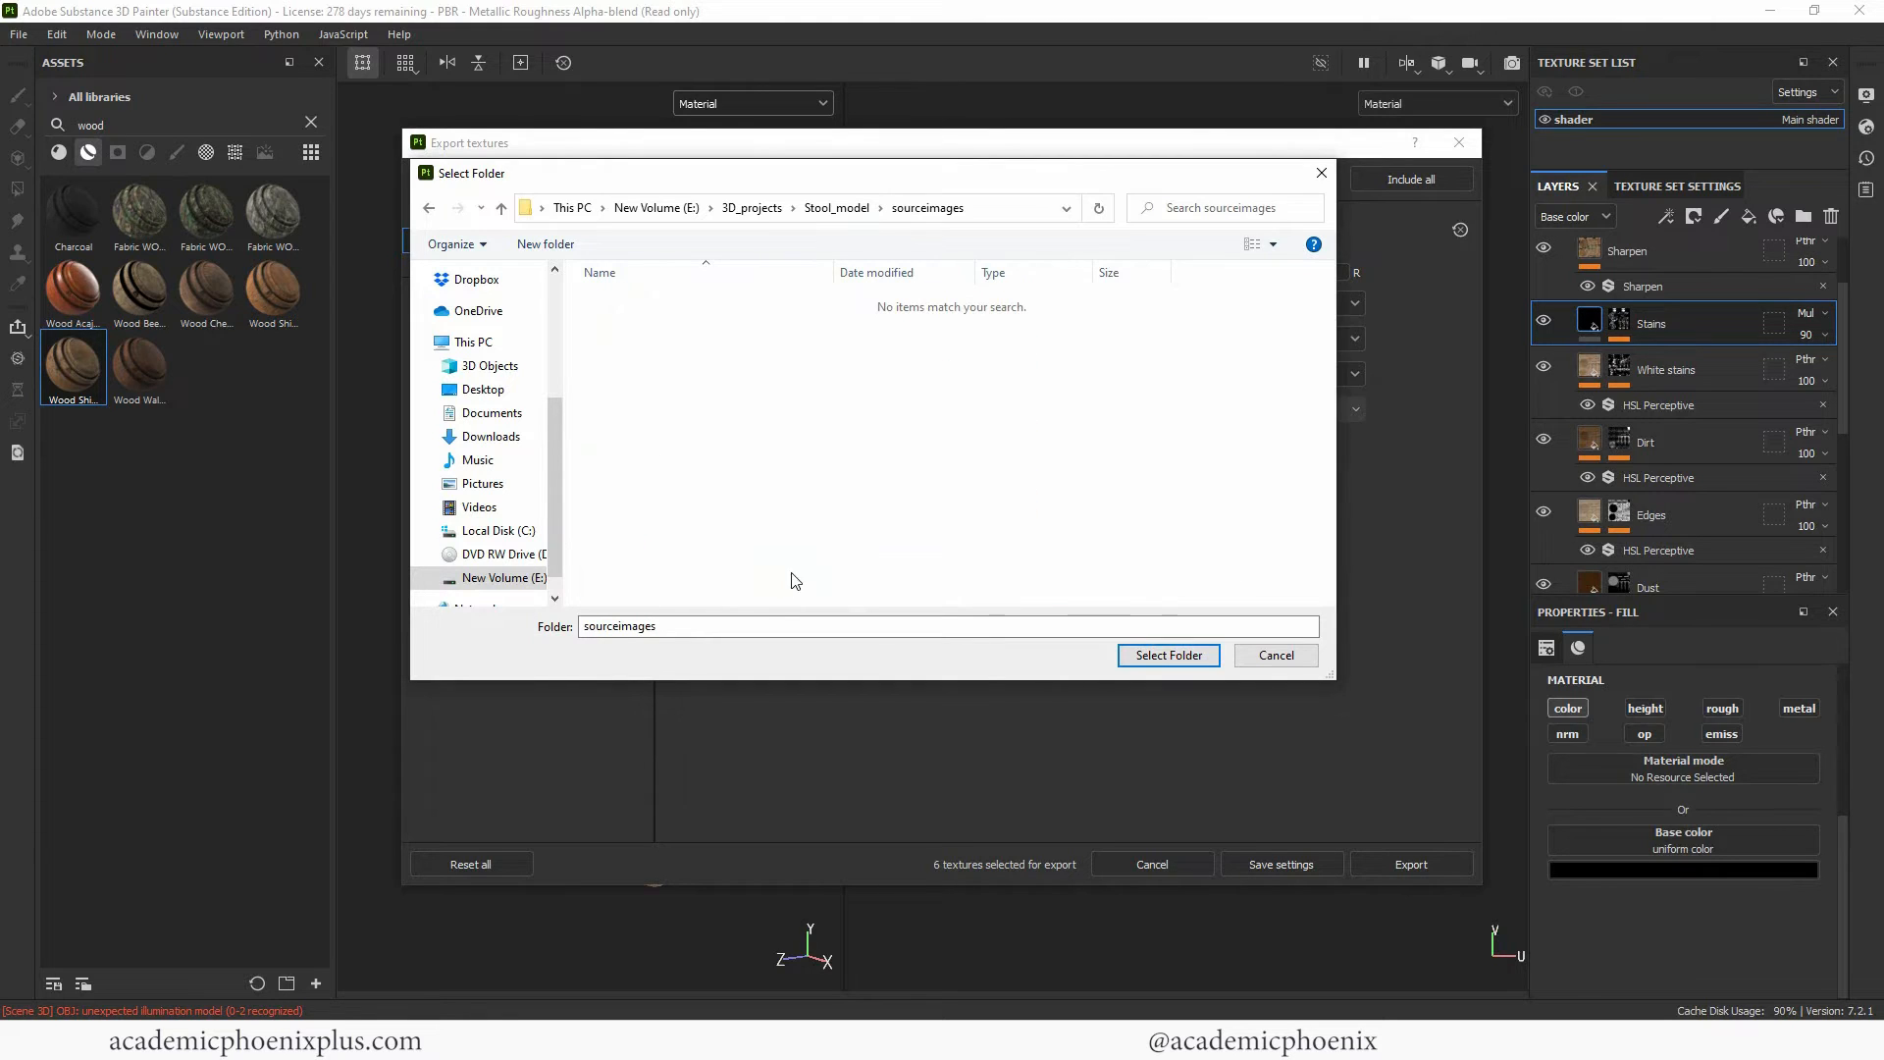
# Create a folder named substance inside sourceimages and use it as the export output directory.
pyautogui.click(562, 253)
pyautogui.write('substance')
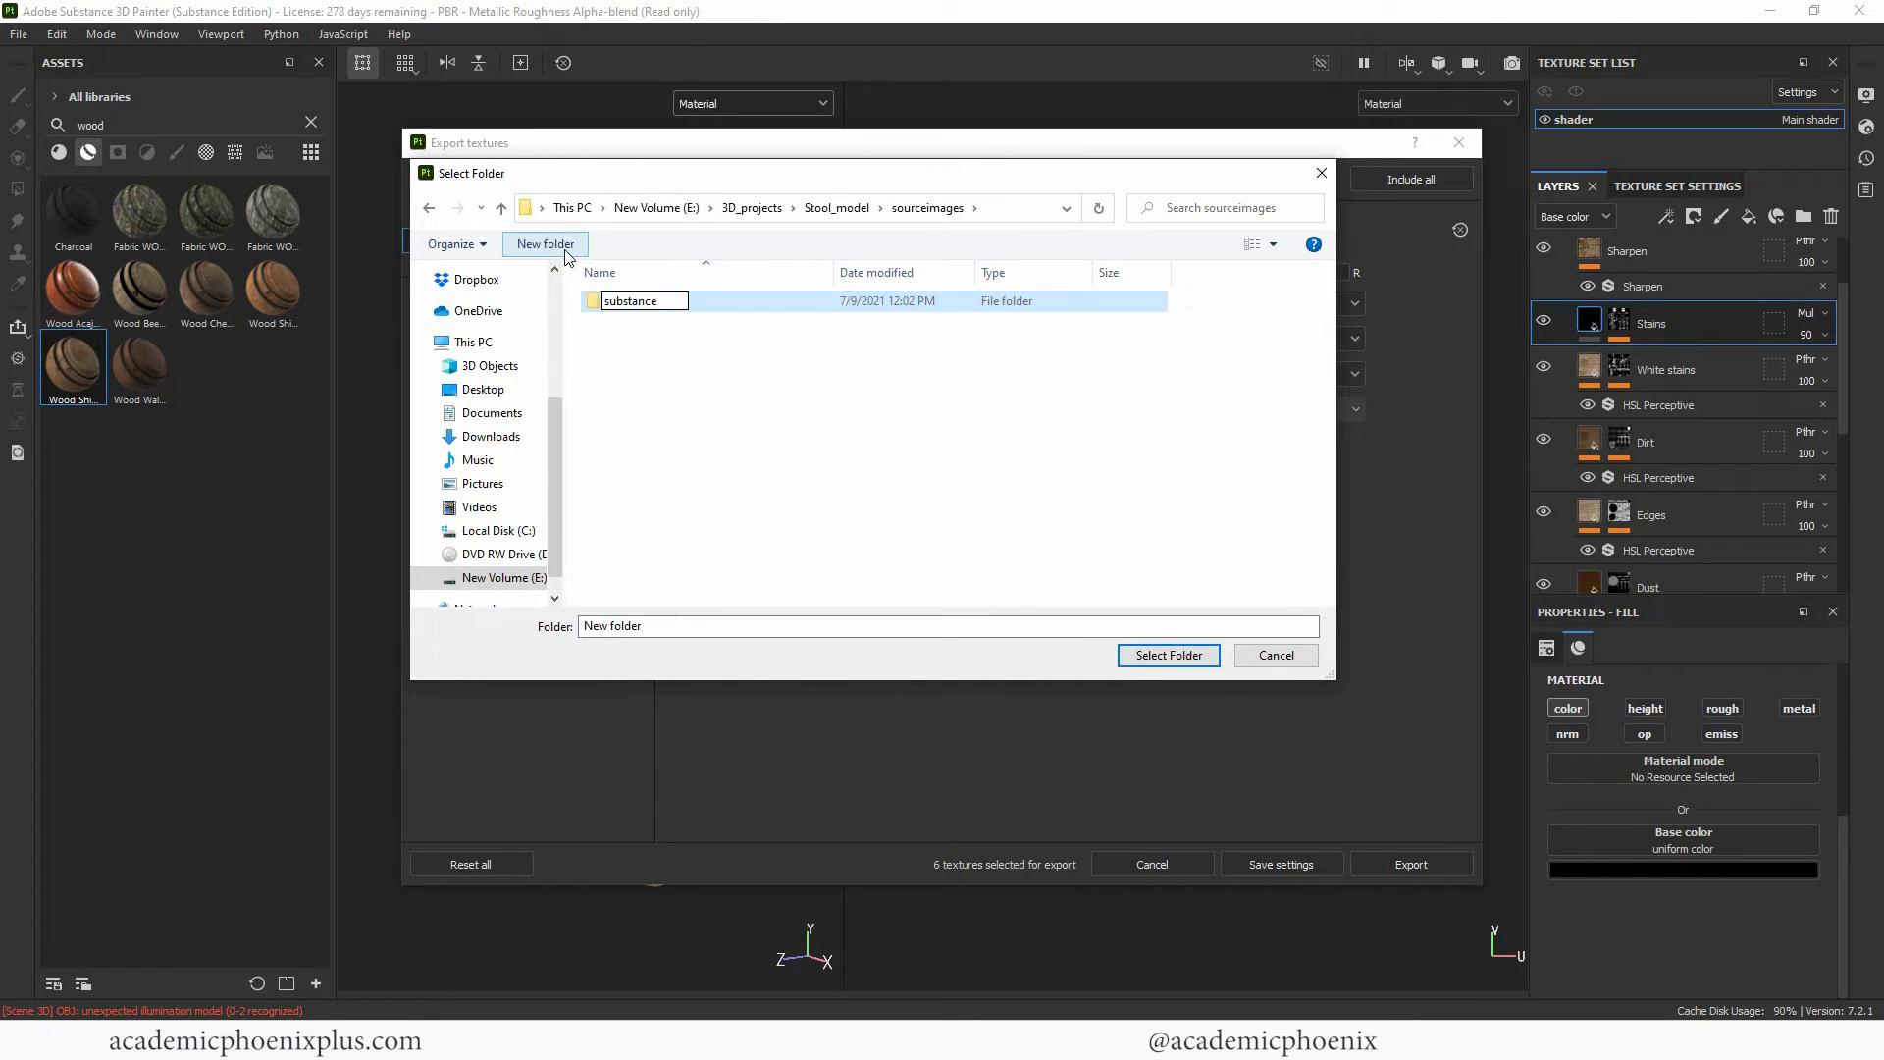
pyautogui.press('Return')
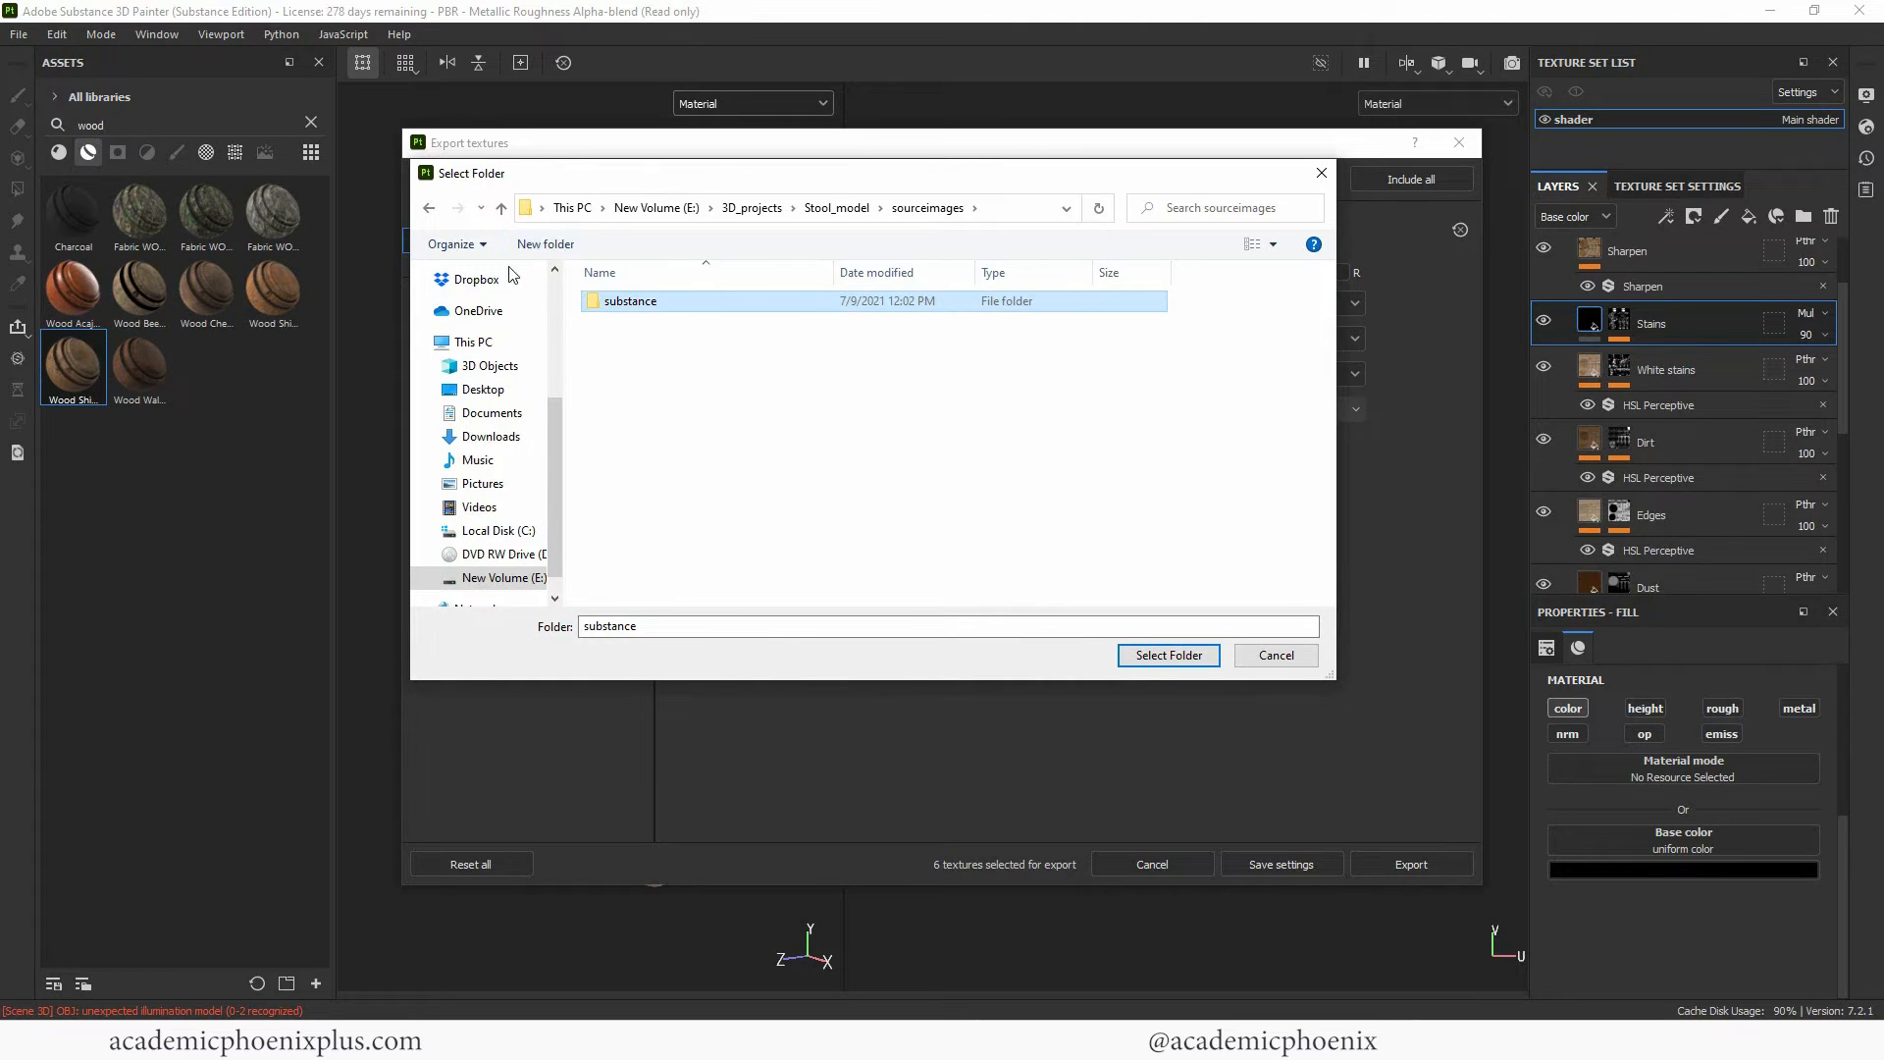
pyautogui.doubleClick(736, 307)
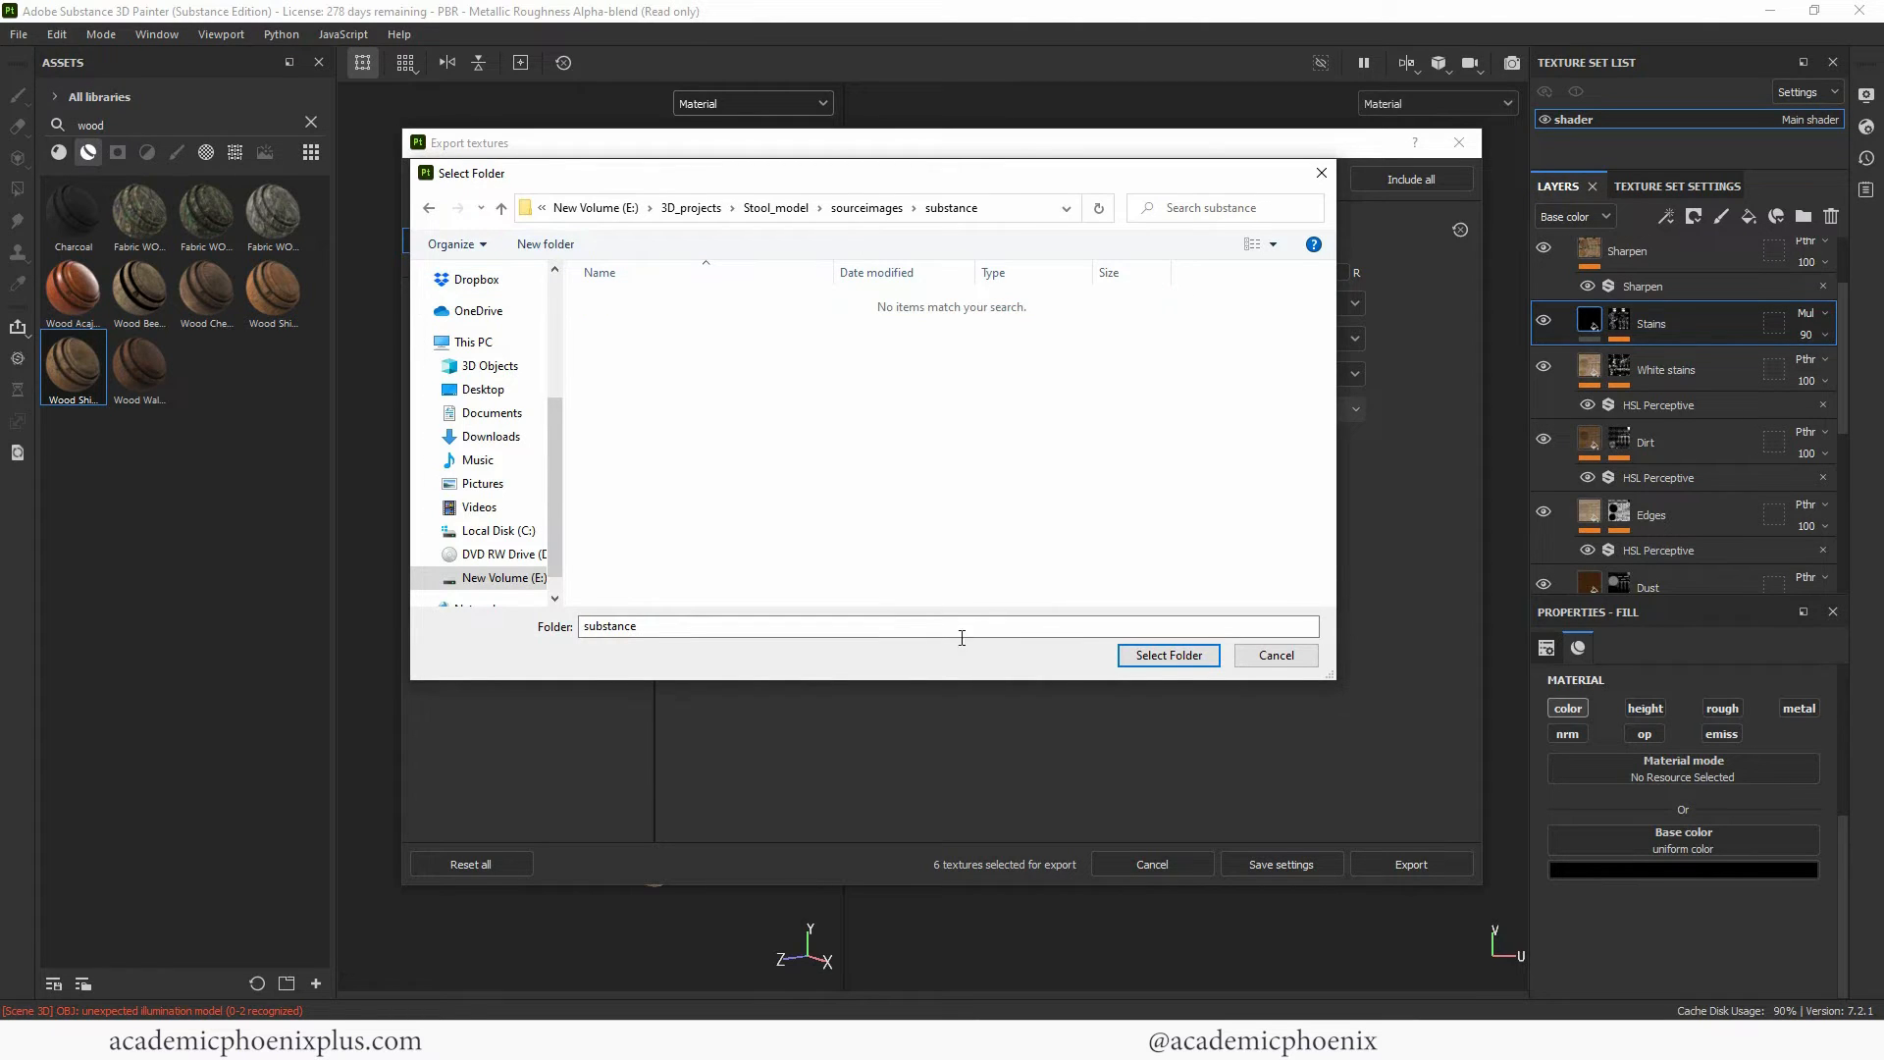
pyautogui.click(1168, 656)
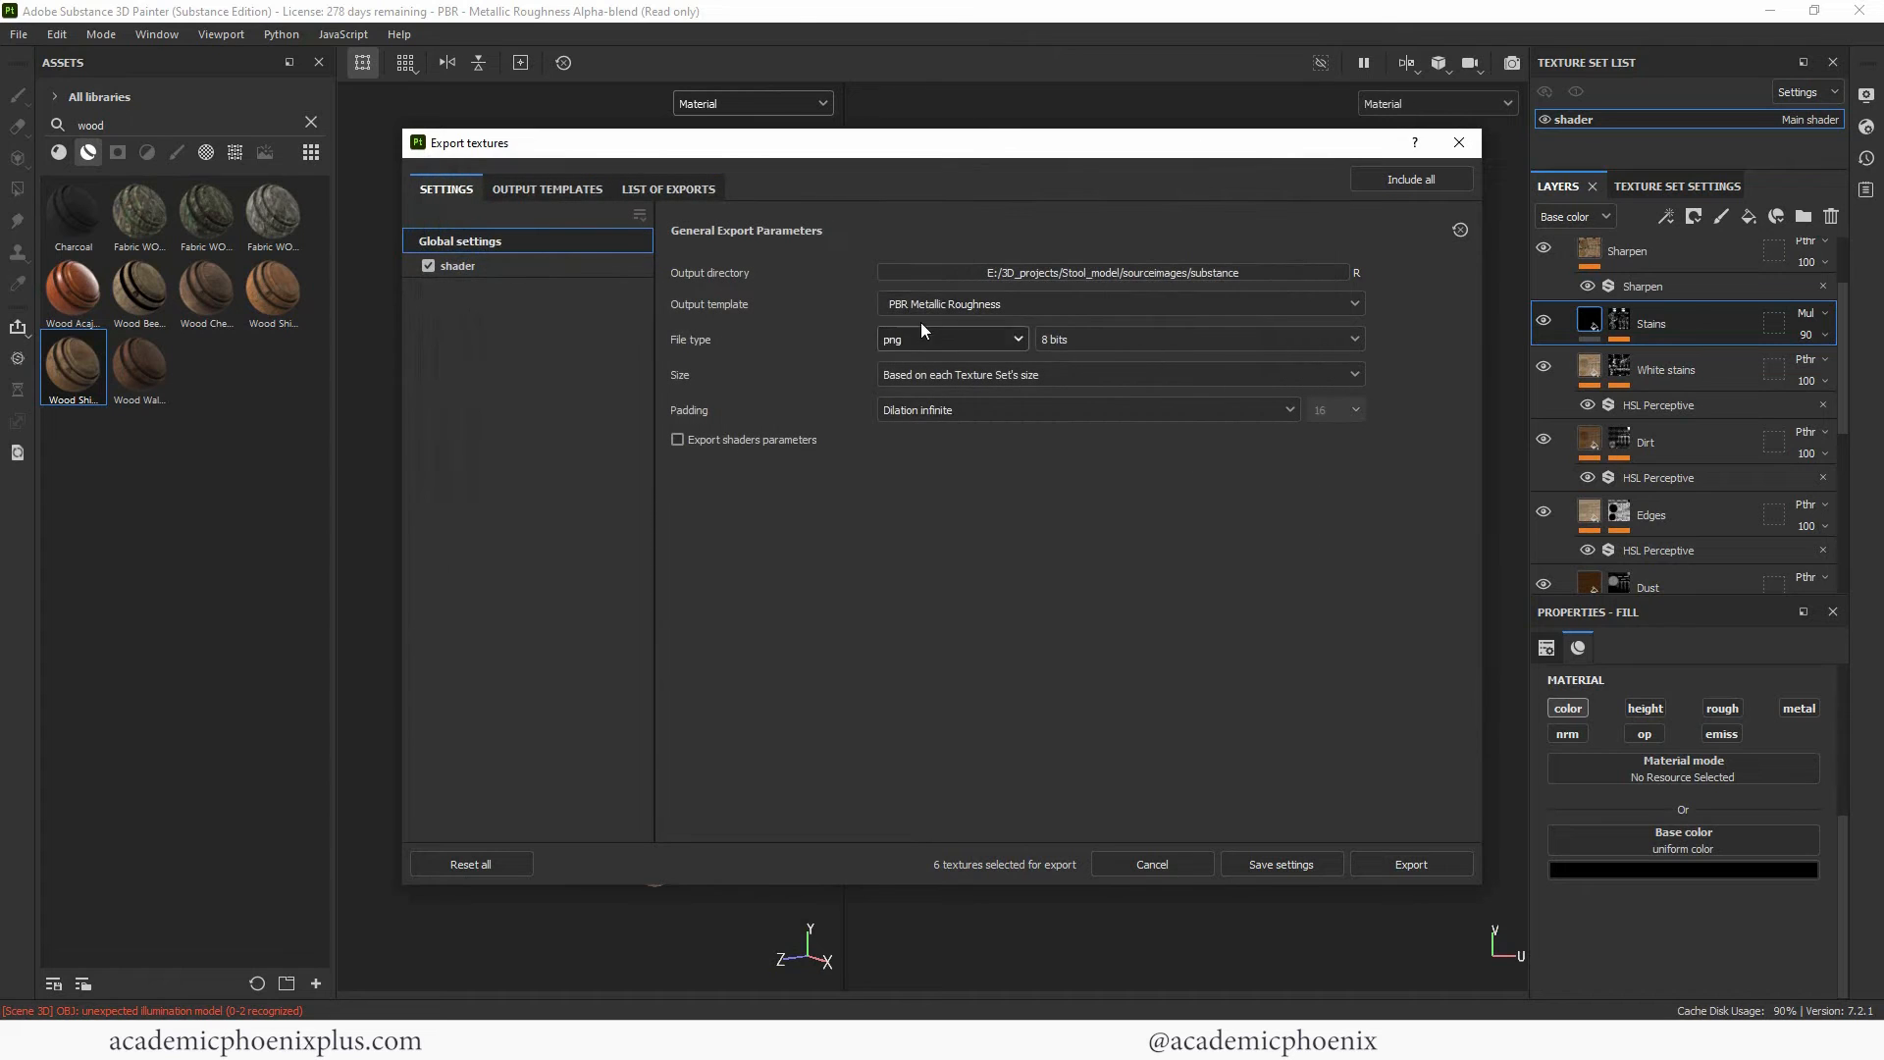
# Leave the Emissive map out of the shader texture set's output maps and export the textures as 8-bit png.
pyautogui.click(884, 338)
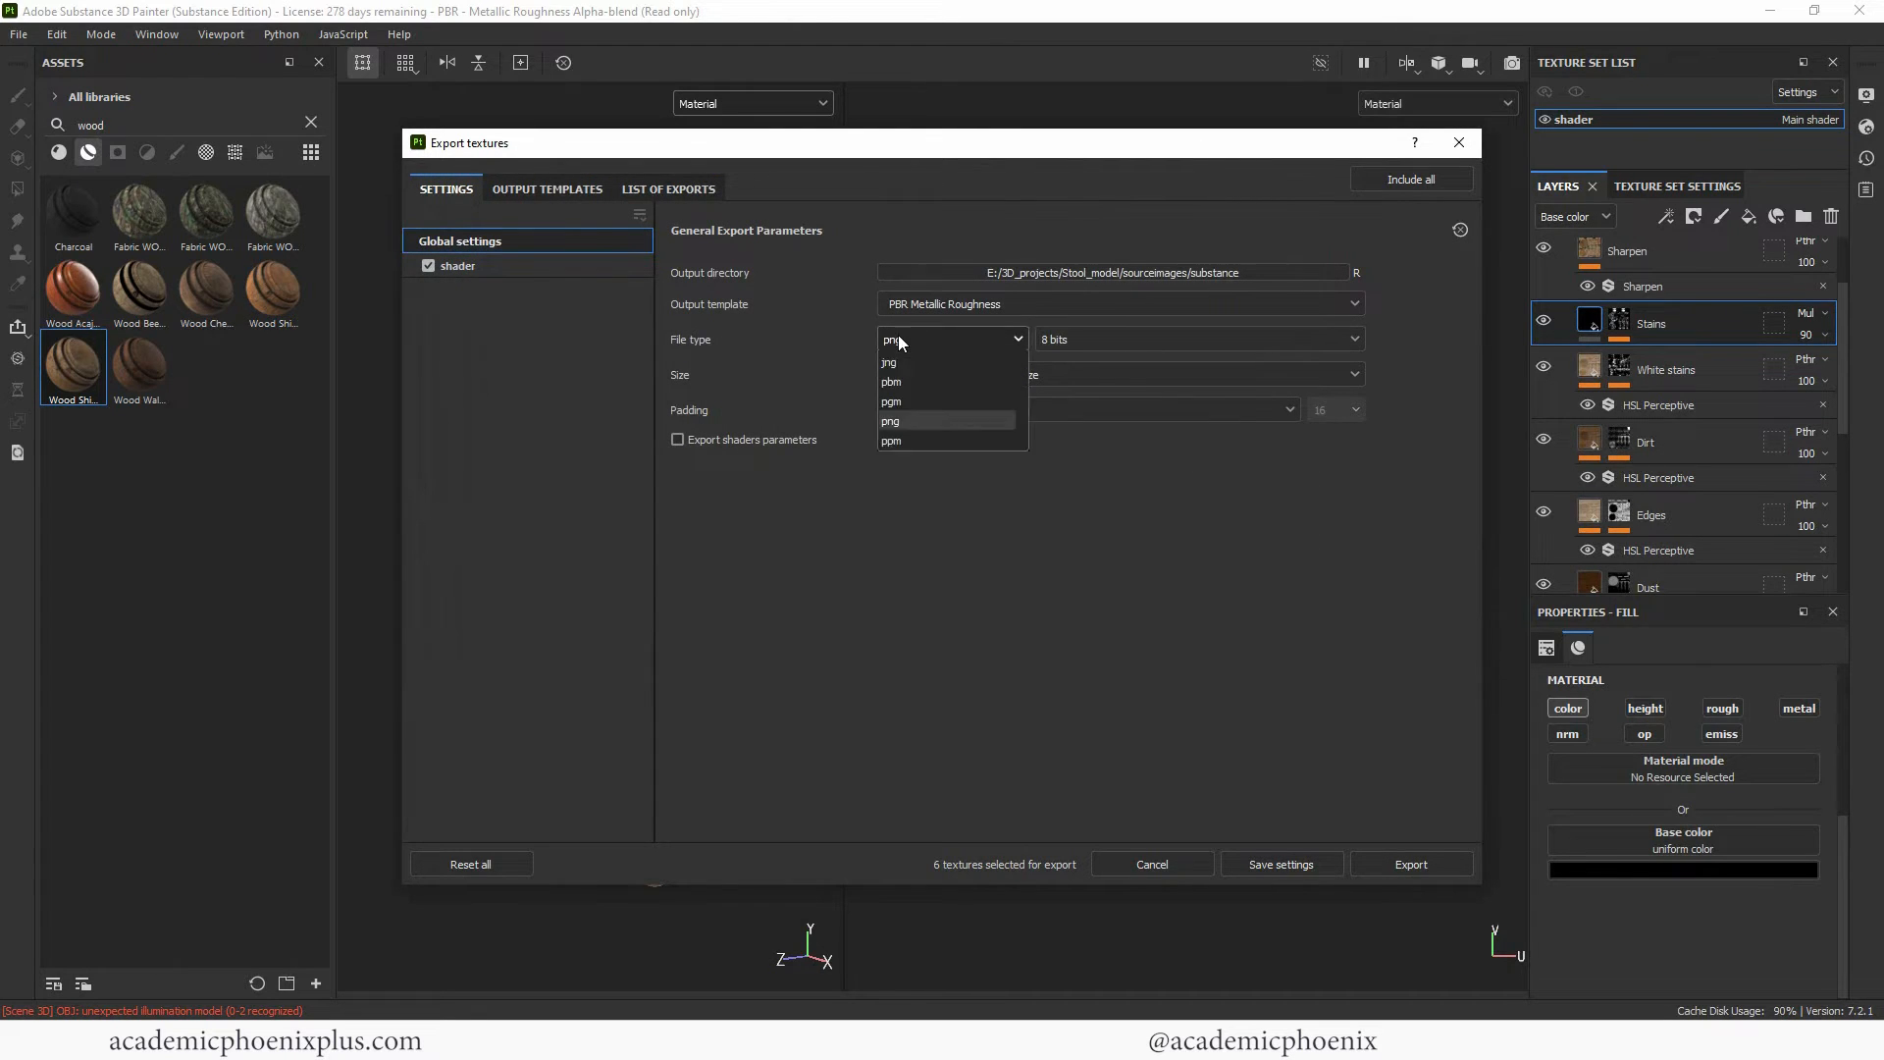
pyautogui.click(752, 487)
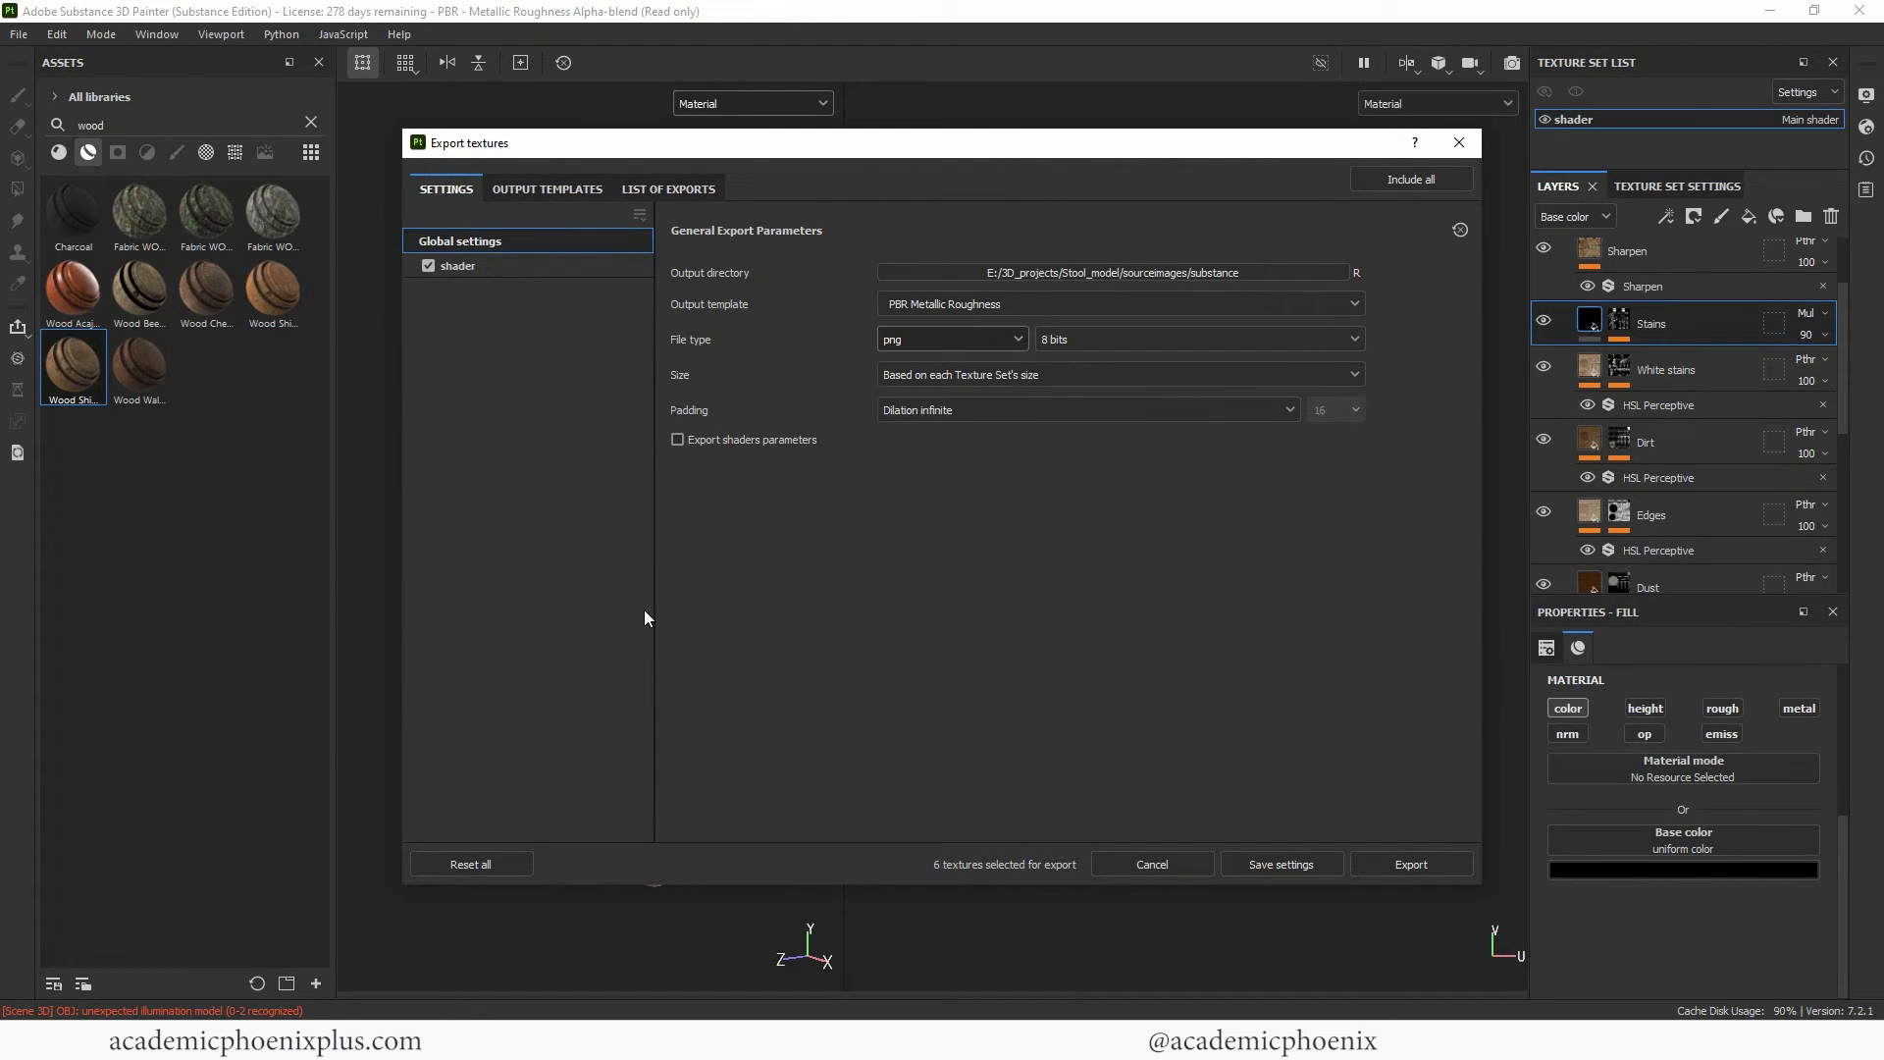
pyautogui.click(521, 265)
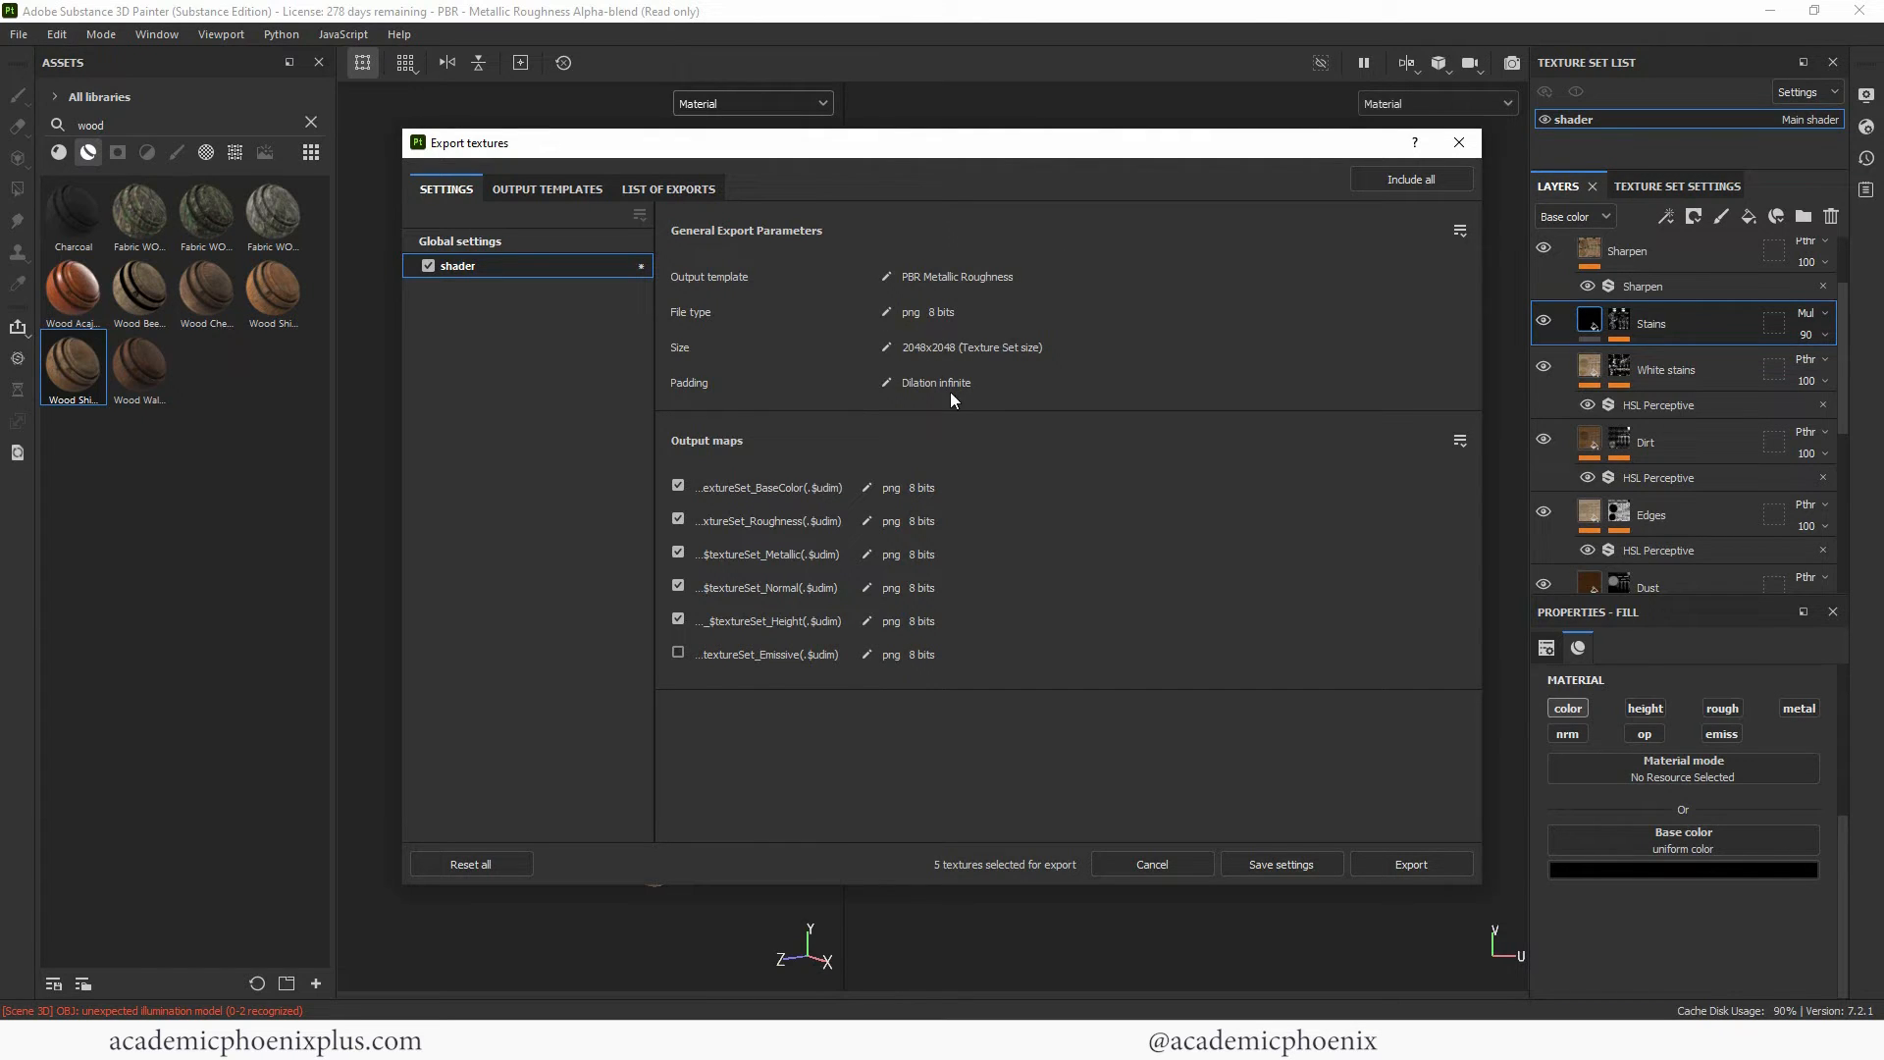
pyautogui.click(1414, 867)
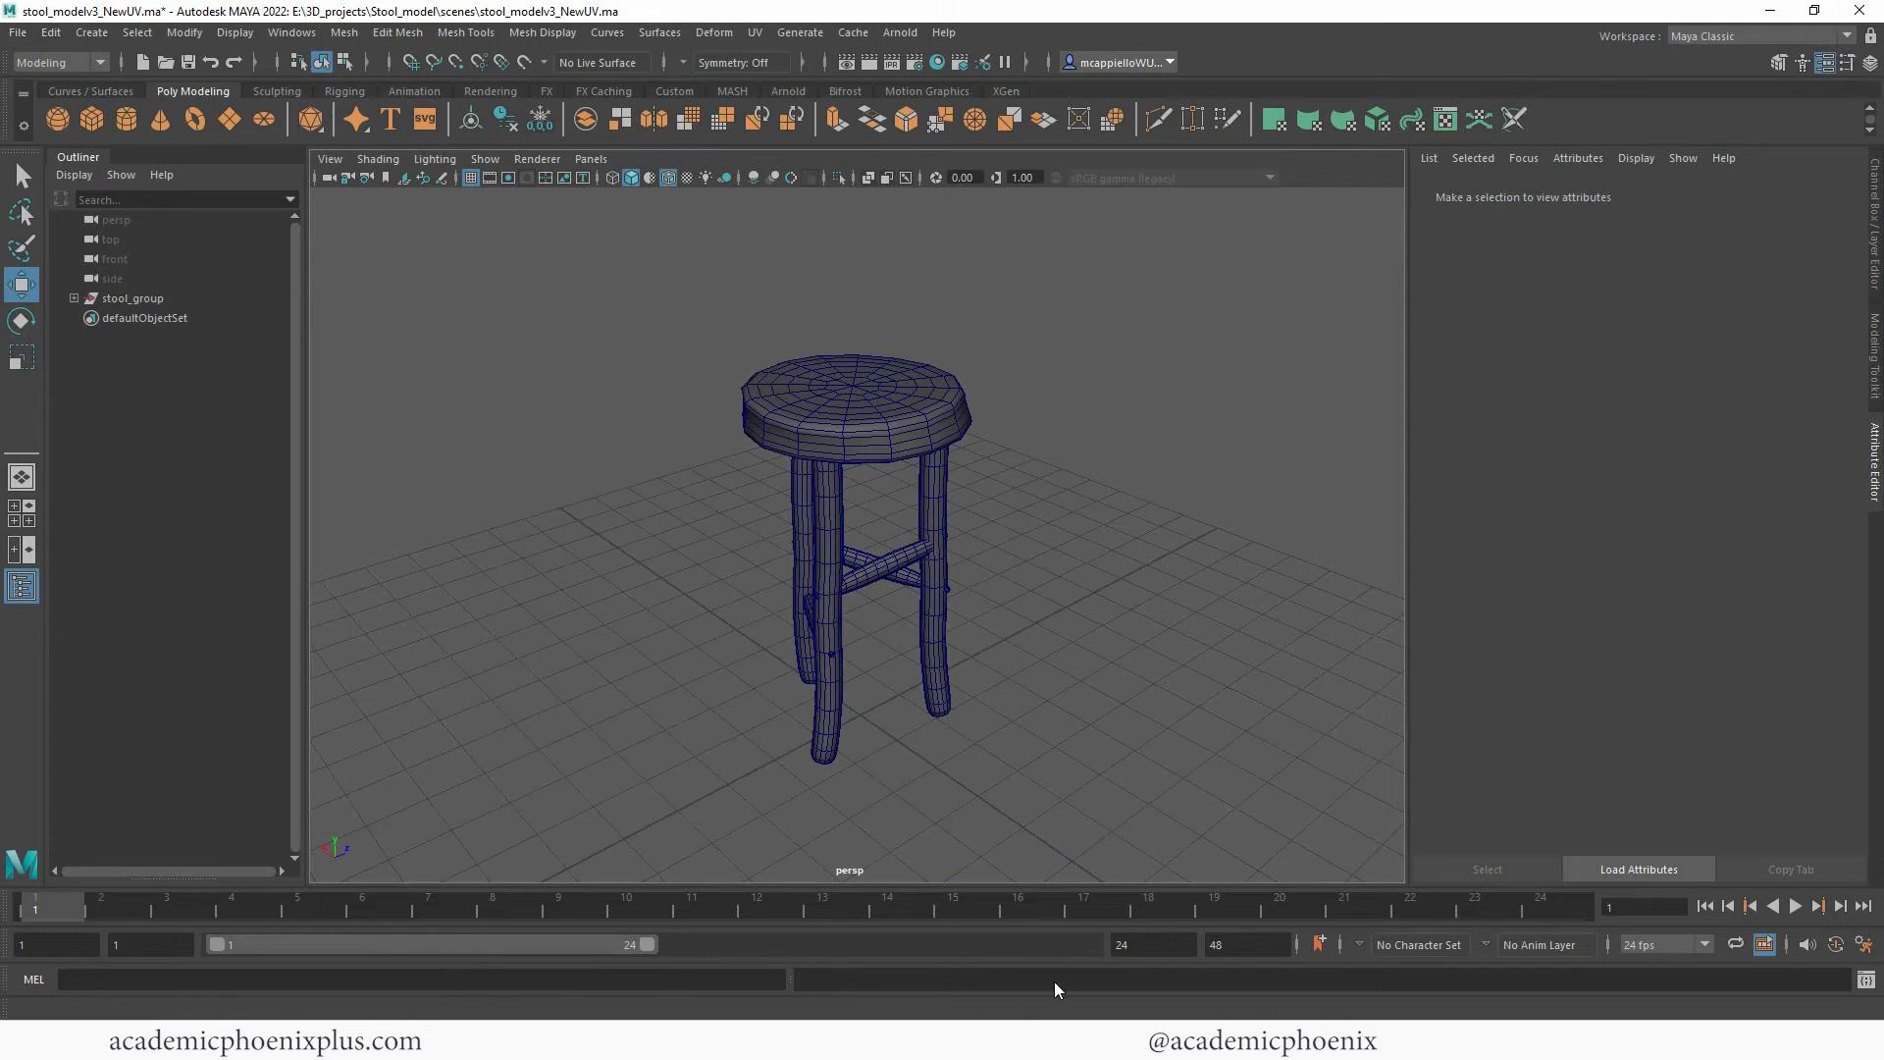
# Switch to Maya and add an Arnold Physical Sky to the stool scene.
pyautogui.moveTo(703, 302); pyautogui.dragTo(1040, 791)
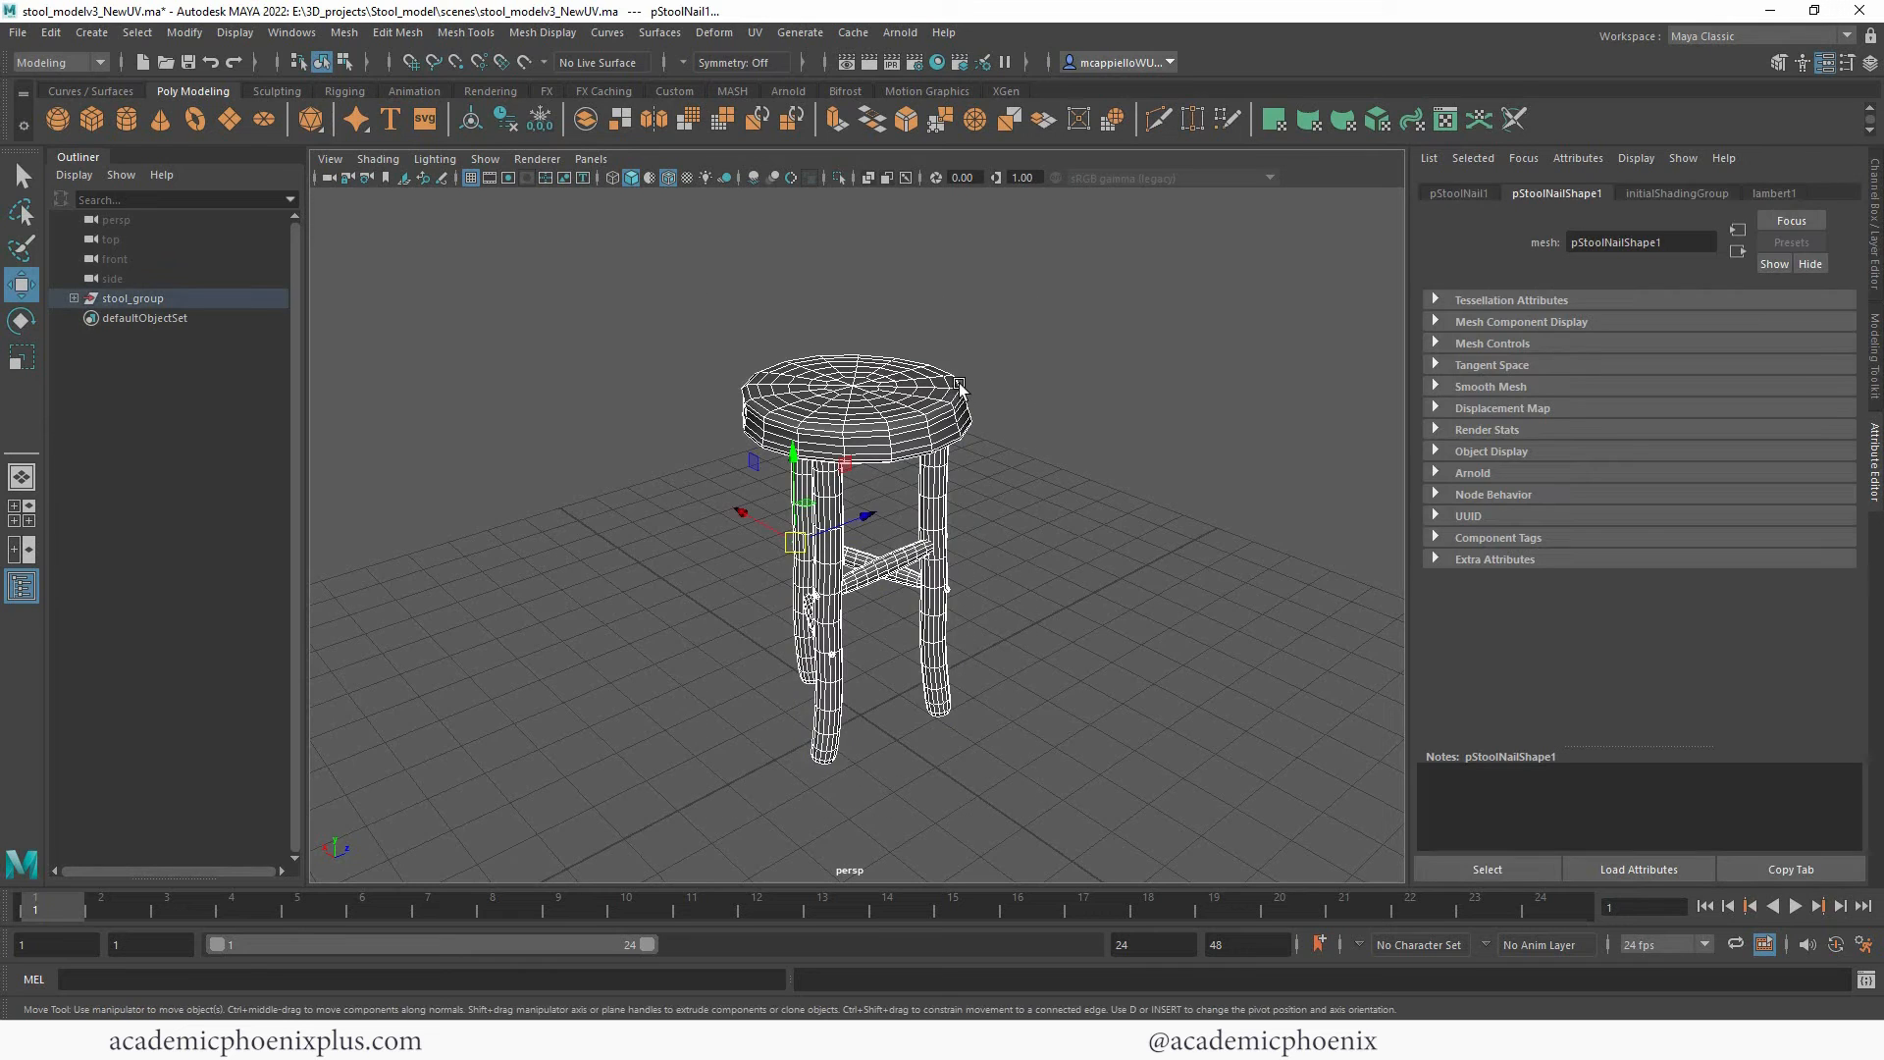
pyautogui.keyDown('alt'); pyautogui.moveTo(1079, 432); pyautogui.dragTo(993, 312); pyautogui.keyUp('alt')
pyautogui.click(900, 32)
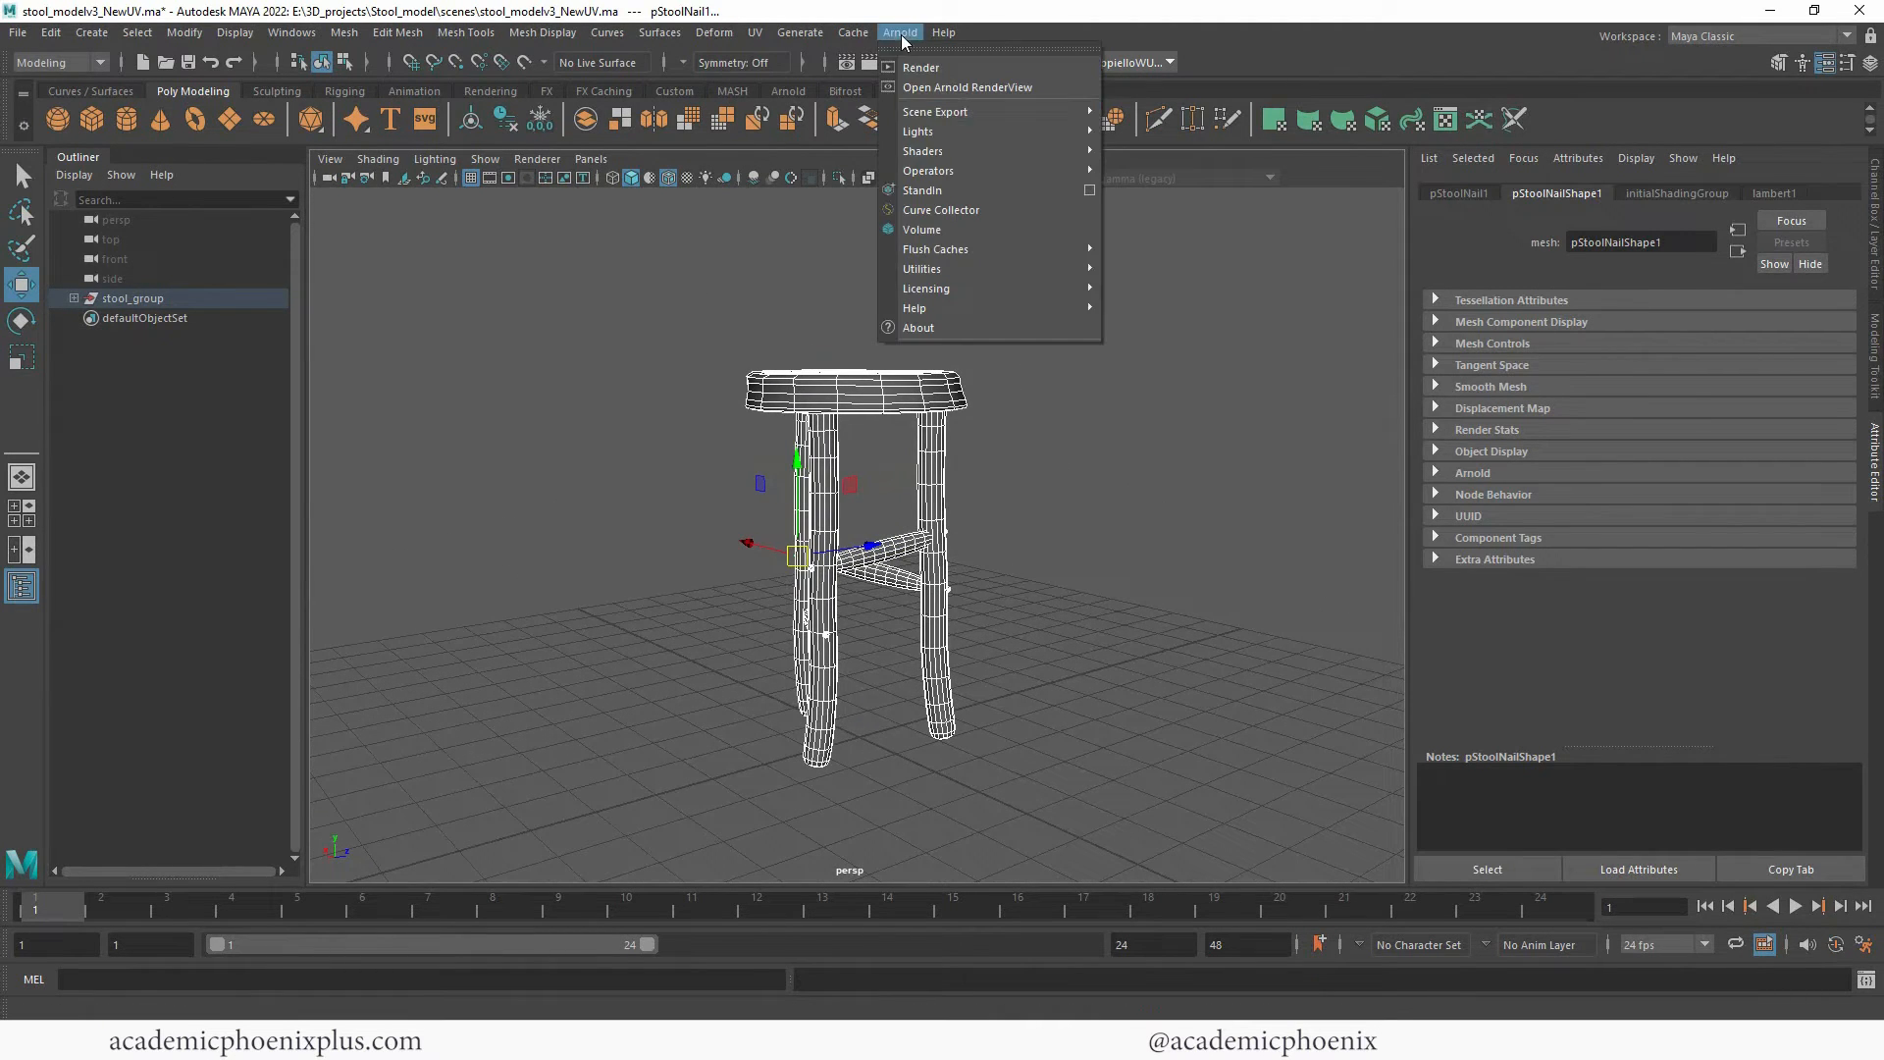
pyautogui.moveTo(981, 131)
pyautogui.click(1156, 230)
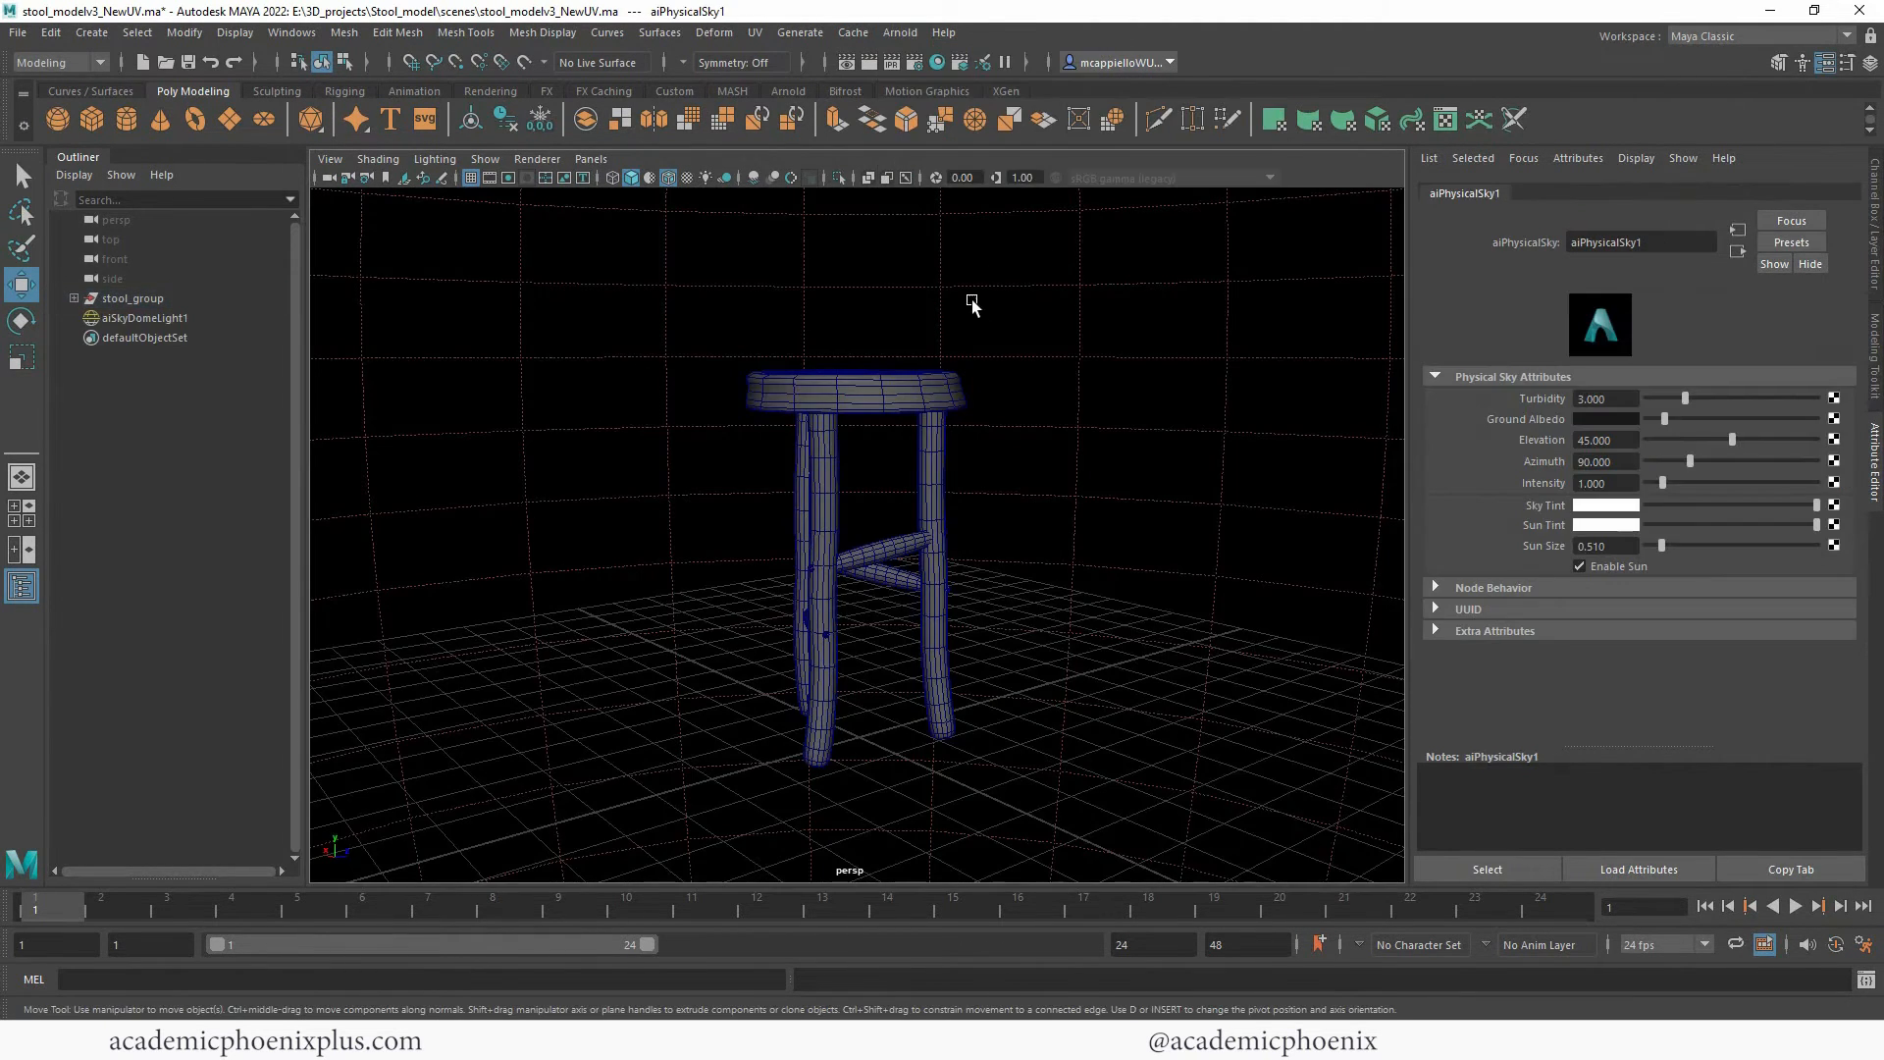
pyautogui.click(229, 119)
pyautogui.press('r')
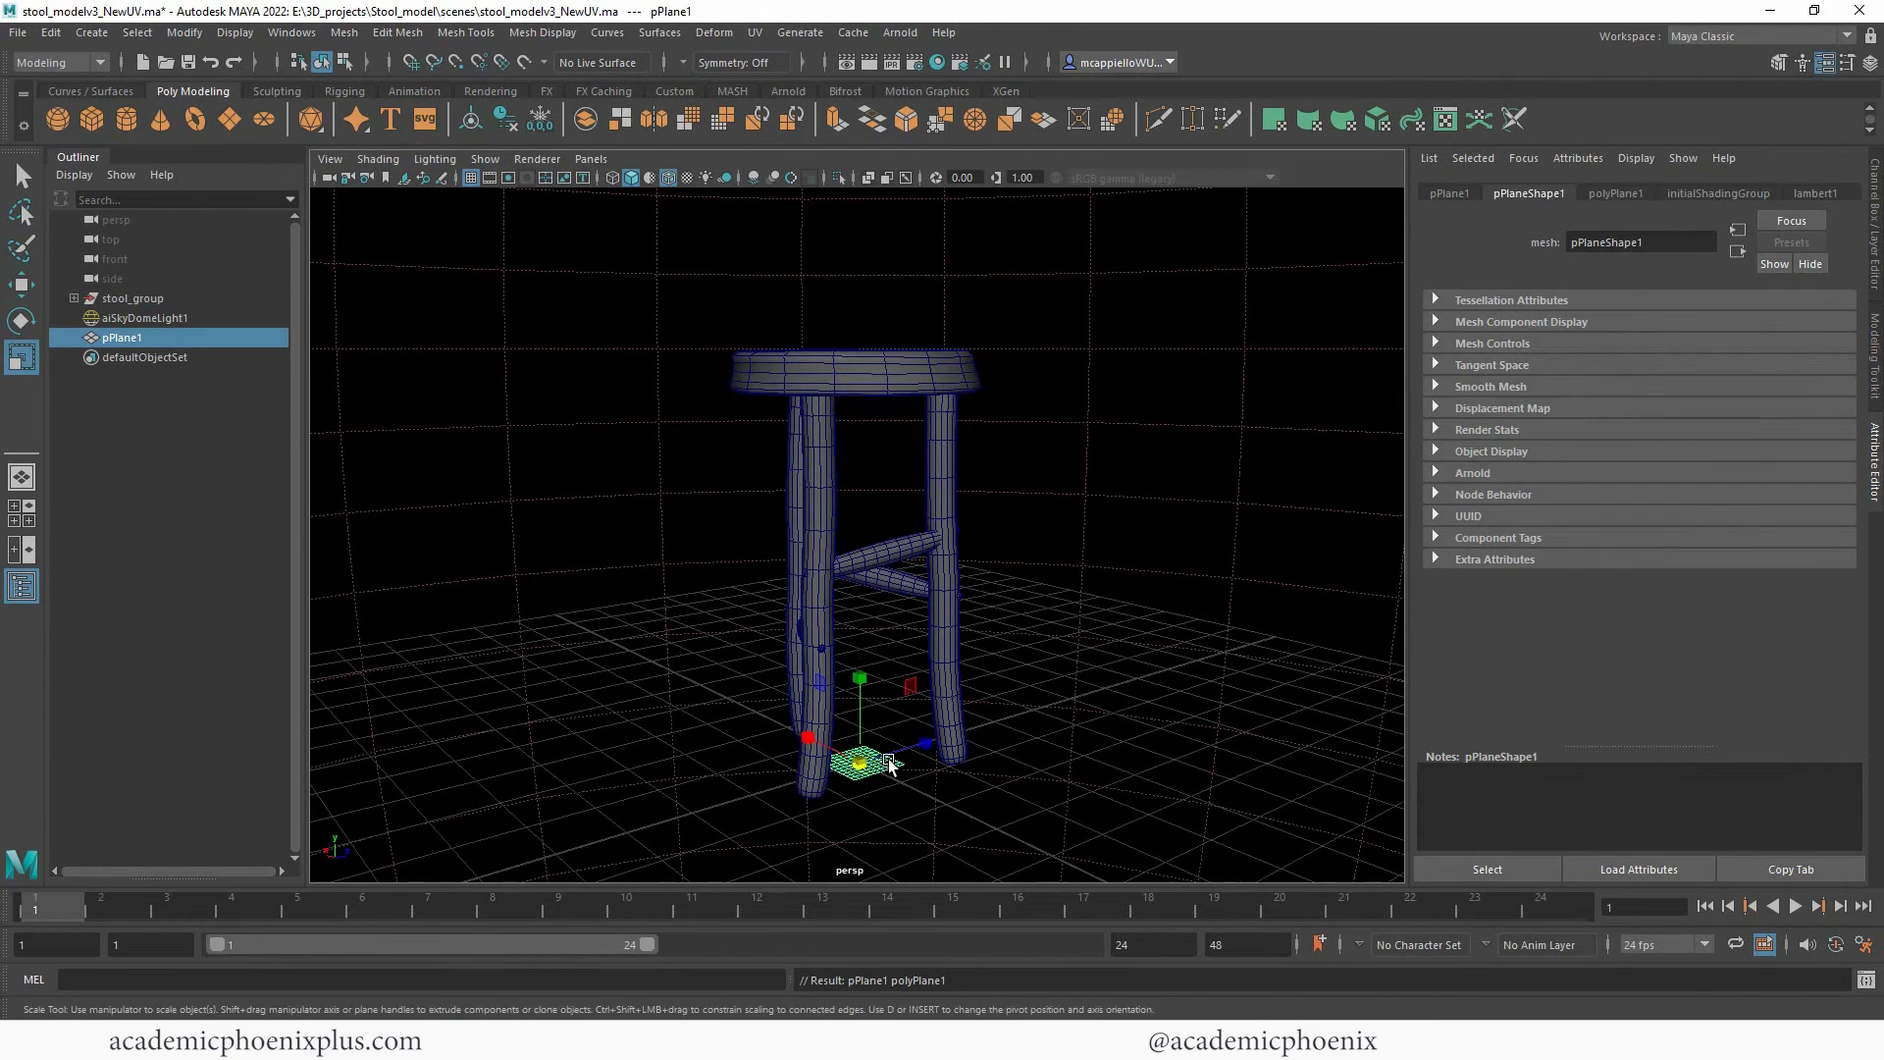
pyautogui.moveTo(862, 763); pyautogui.dragTo(1380, 743)
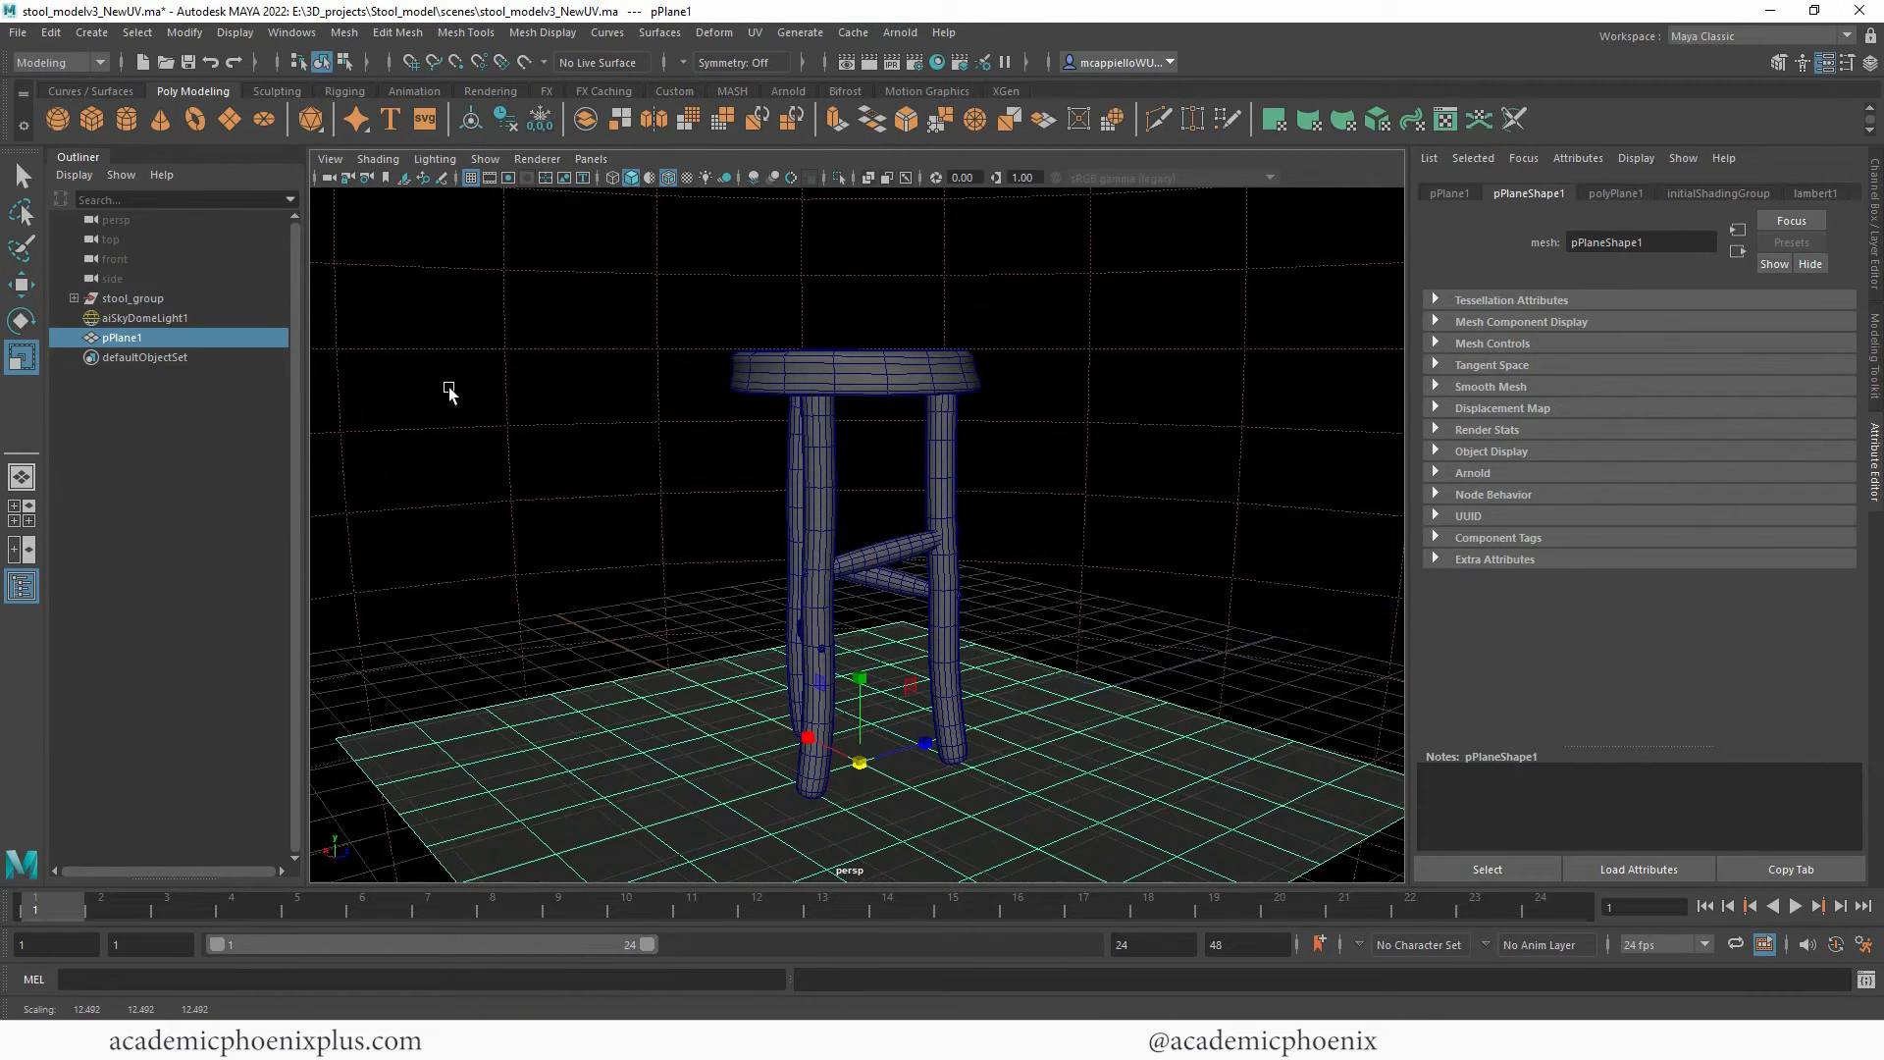
pyautogui.press('Delete')
# Create a polygon disc scaled up as a floor beneath the stool and render the scene in Arnold RenderView.
pyautogui.click(263, 119)
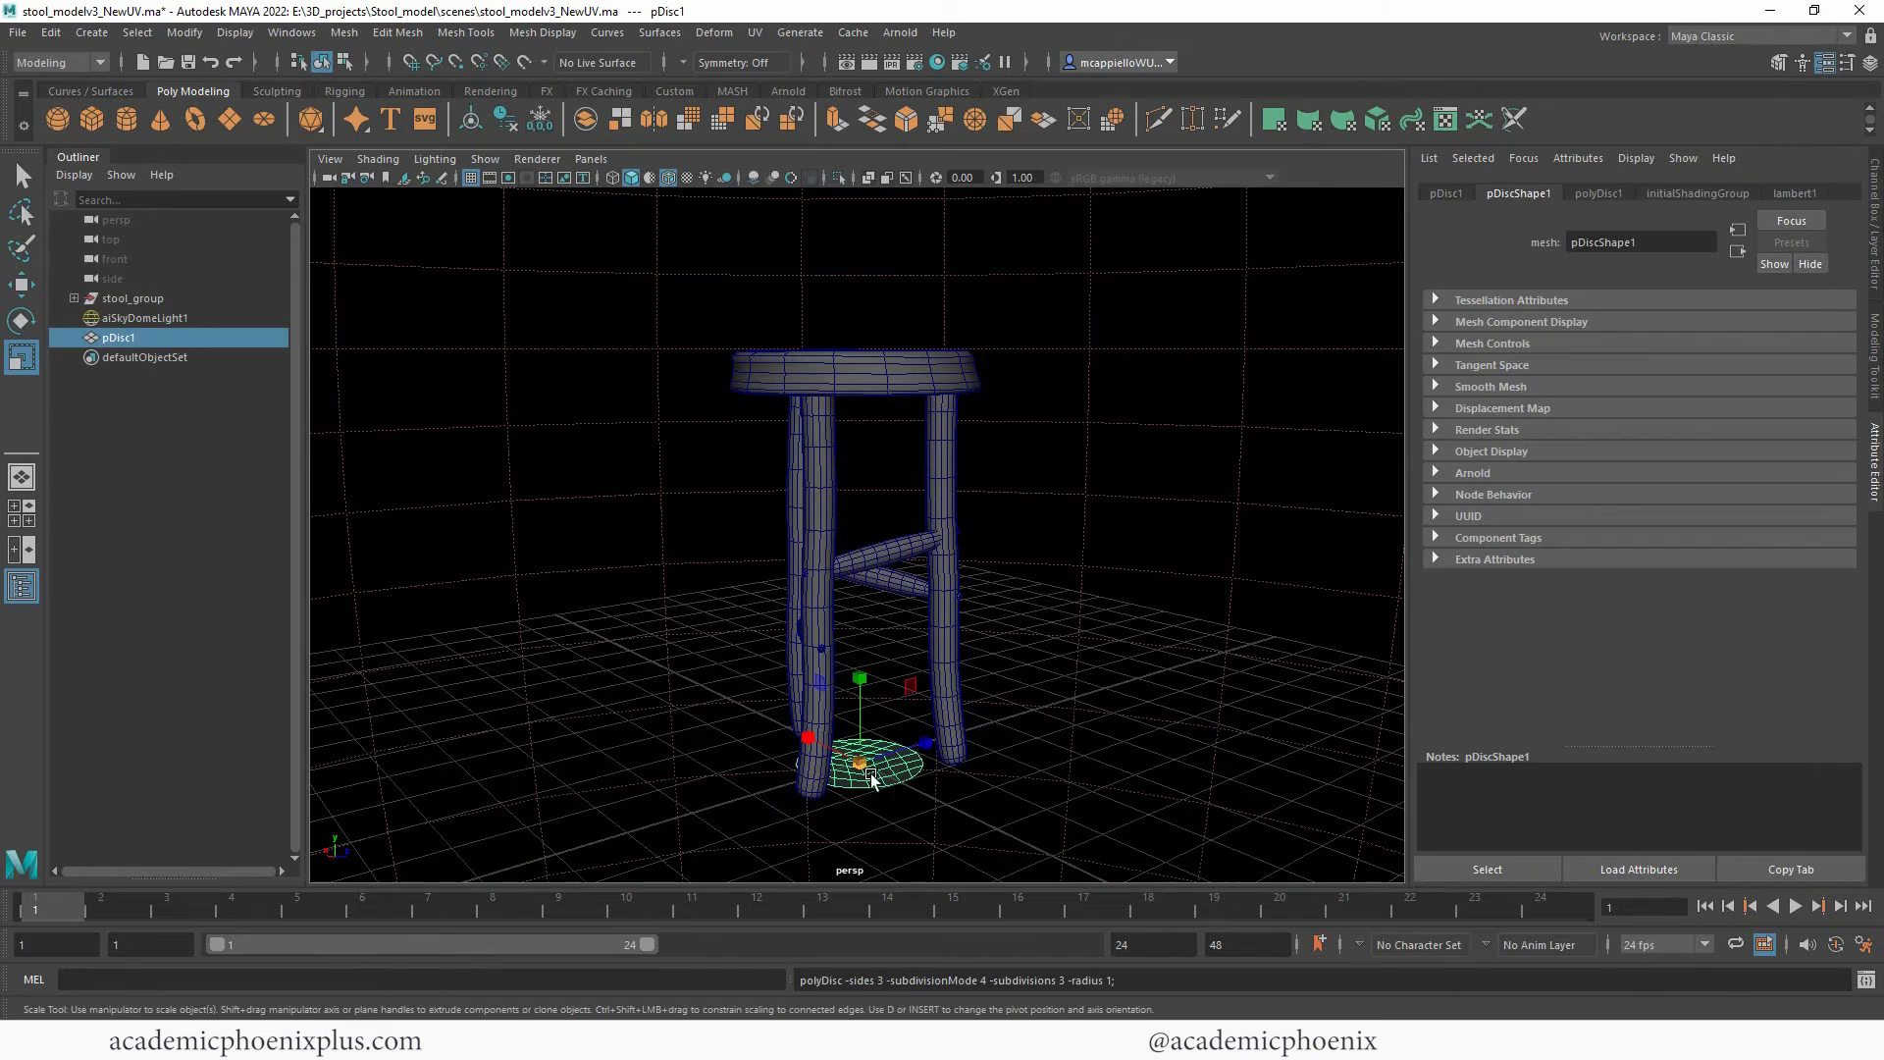
pyautogui.moveTo(861, 764); pyautogui.dragTo(1402, 760)
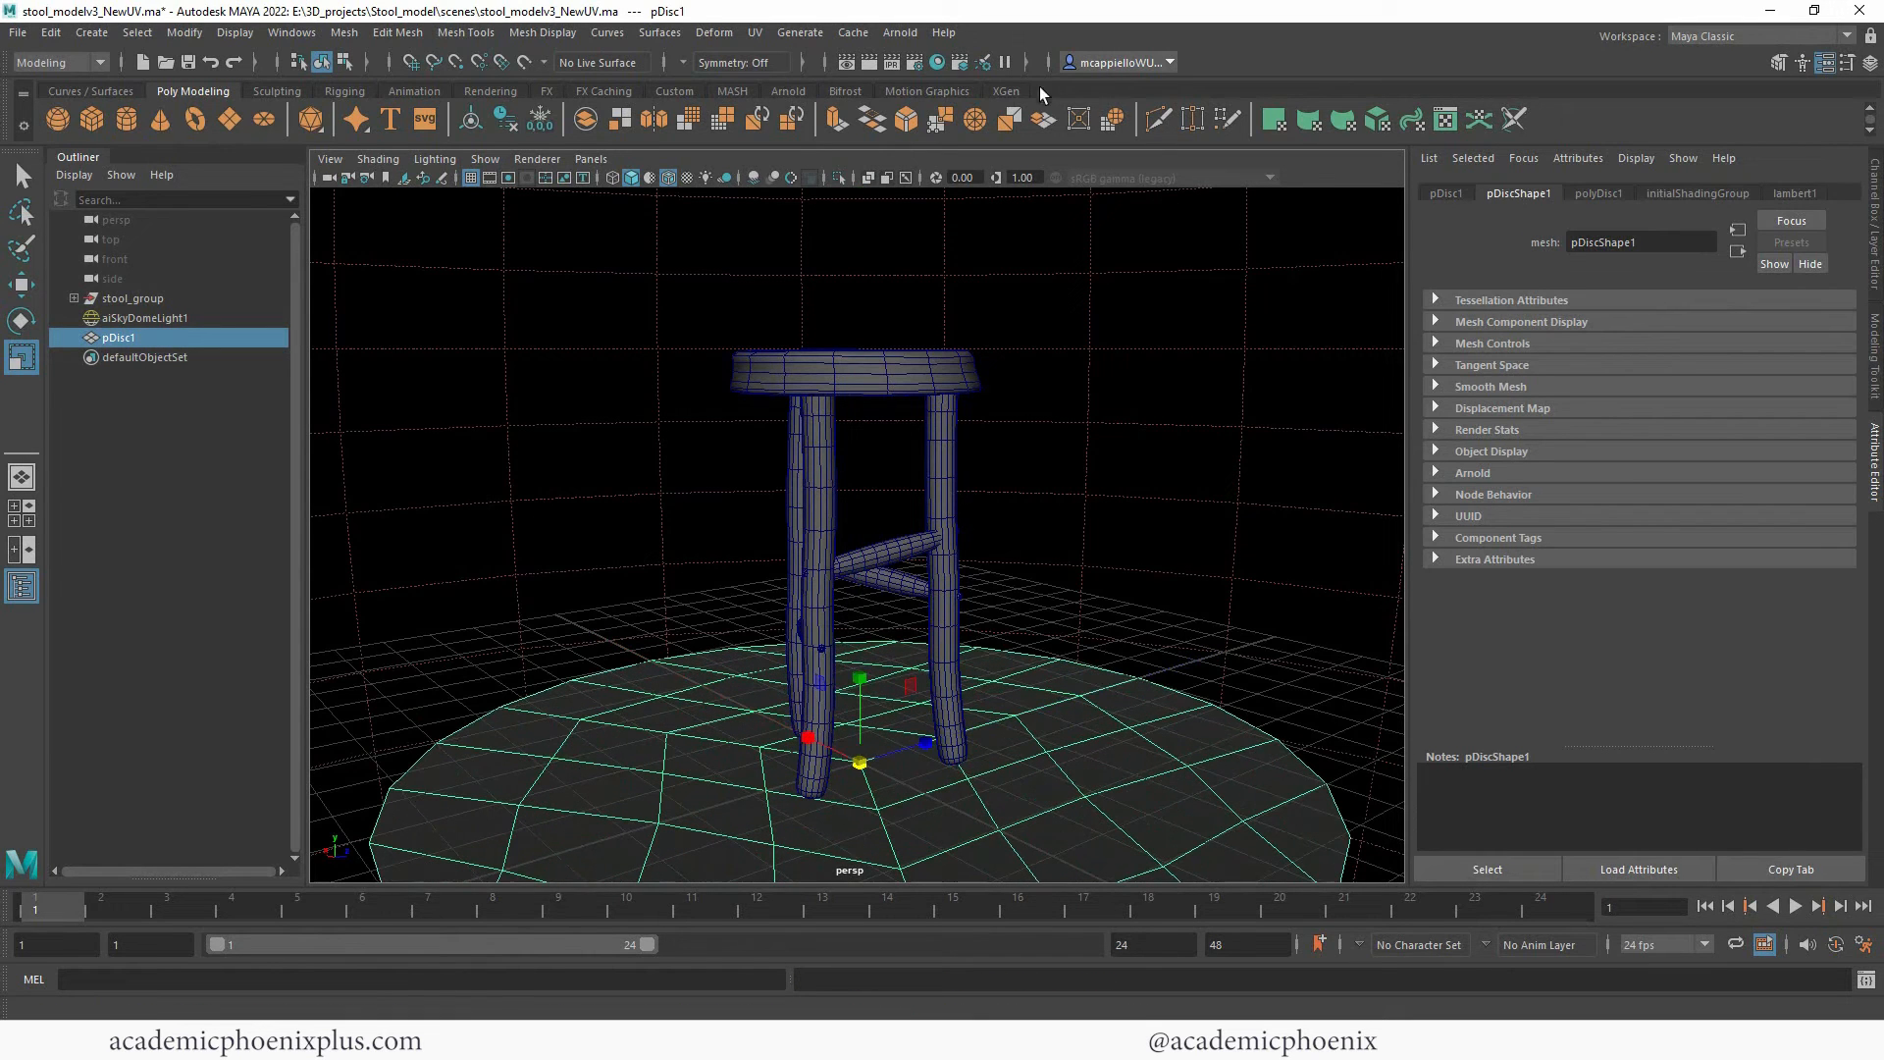
pyautogui.click(901, 32)
pyautogui.moveTo(800, 33)
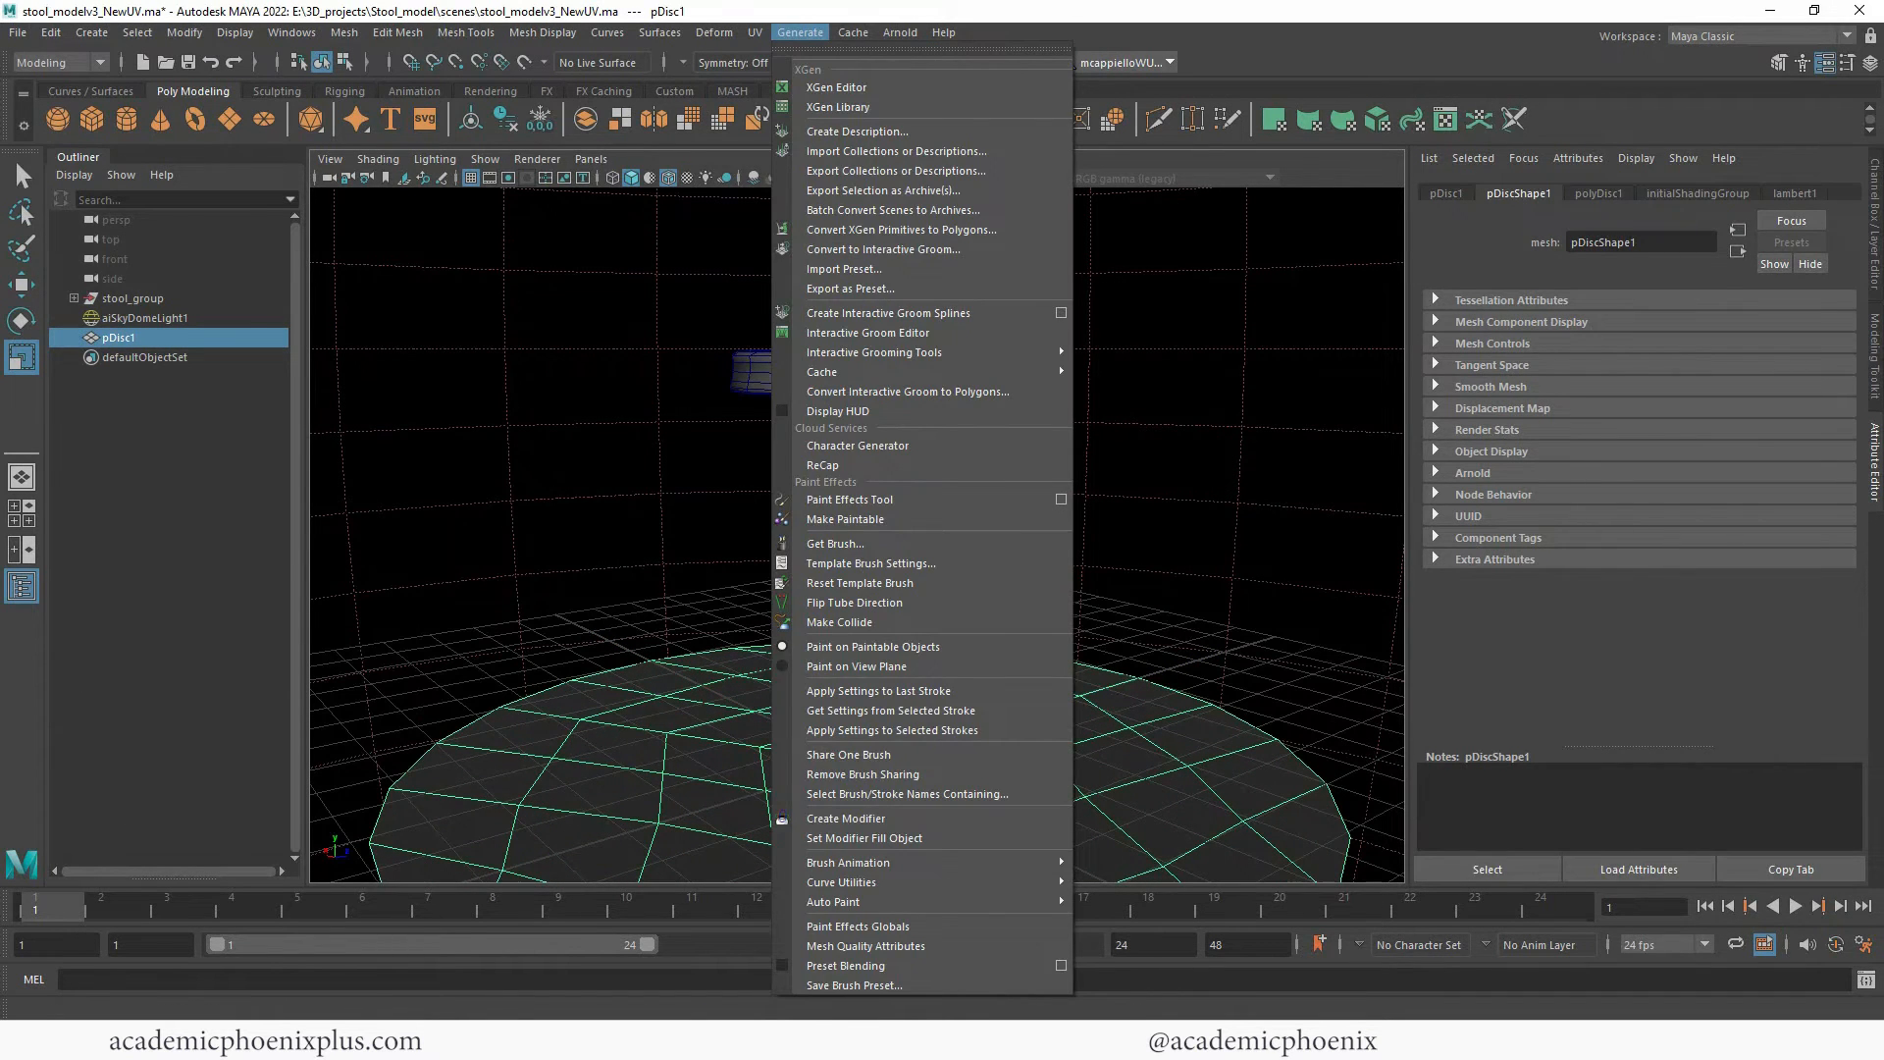
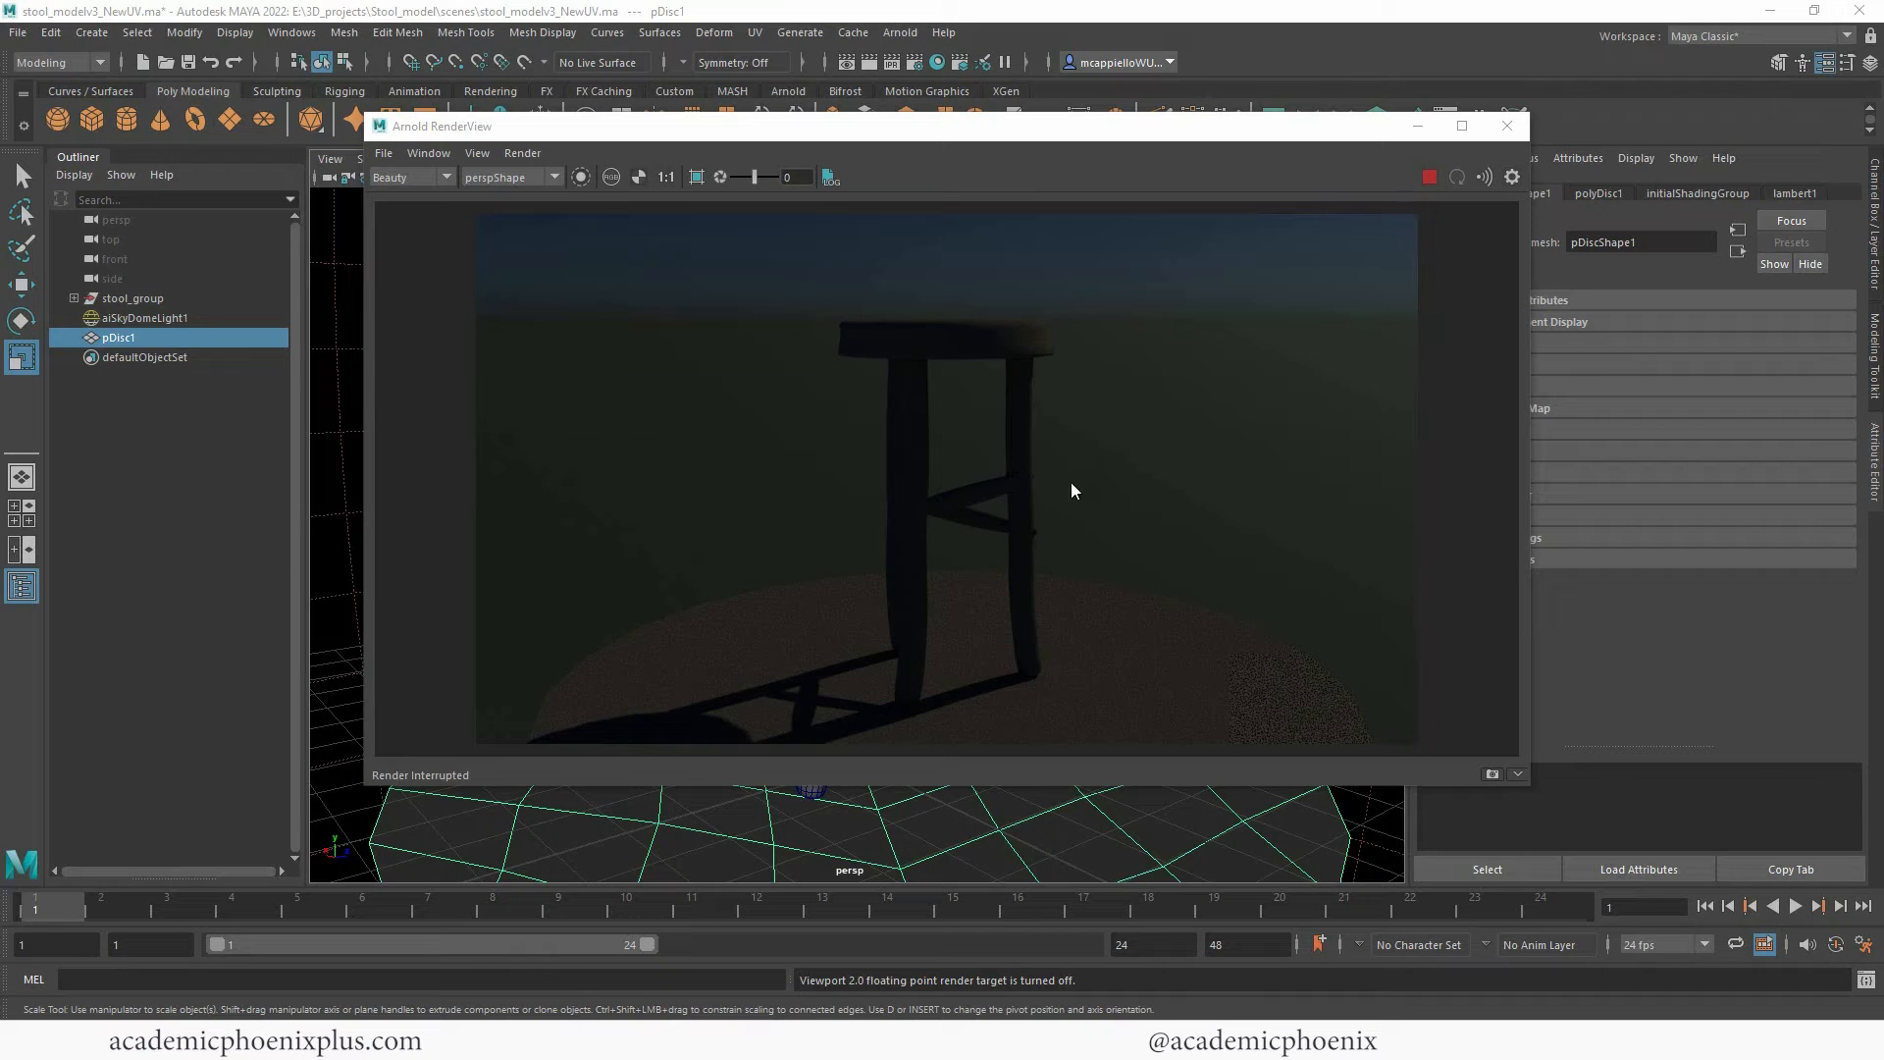
# Minimize the render window and enable color management in Maya's preferences.
pyautogui.click(1417, 126)
pyautogui.click(292, 33)
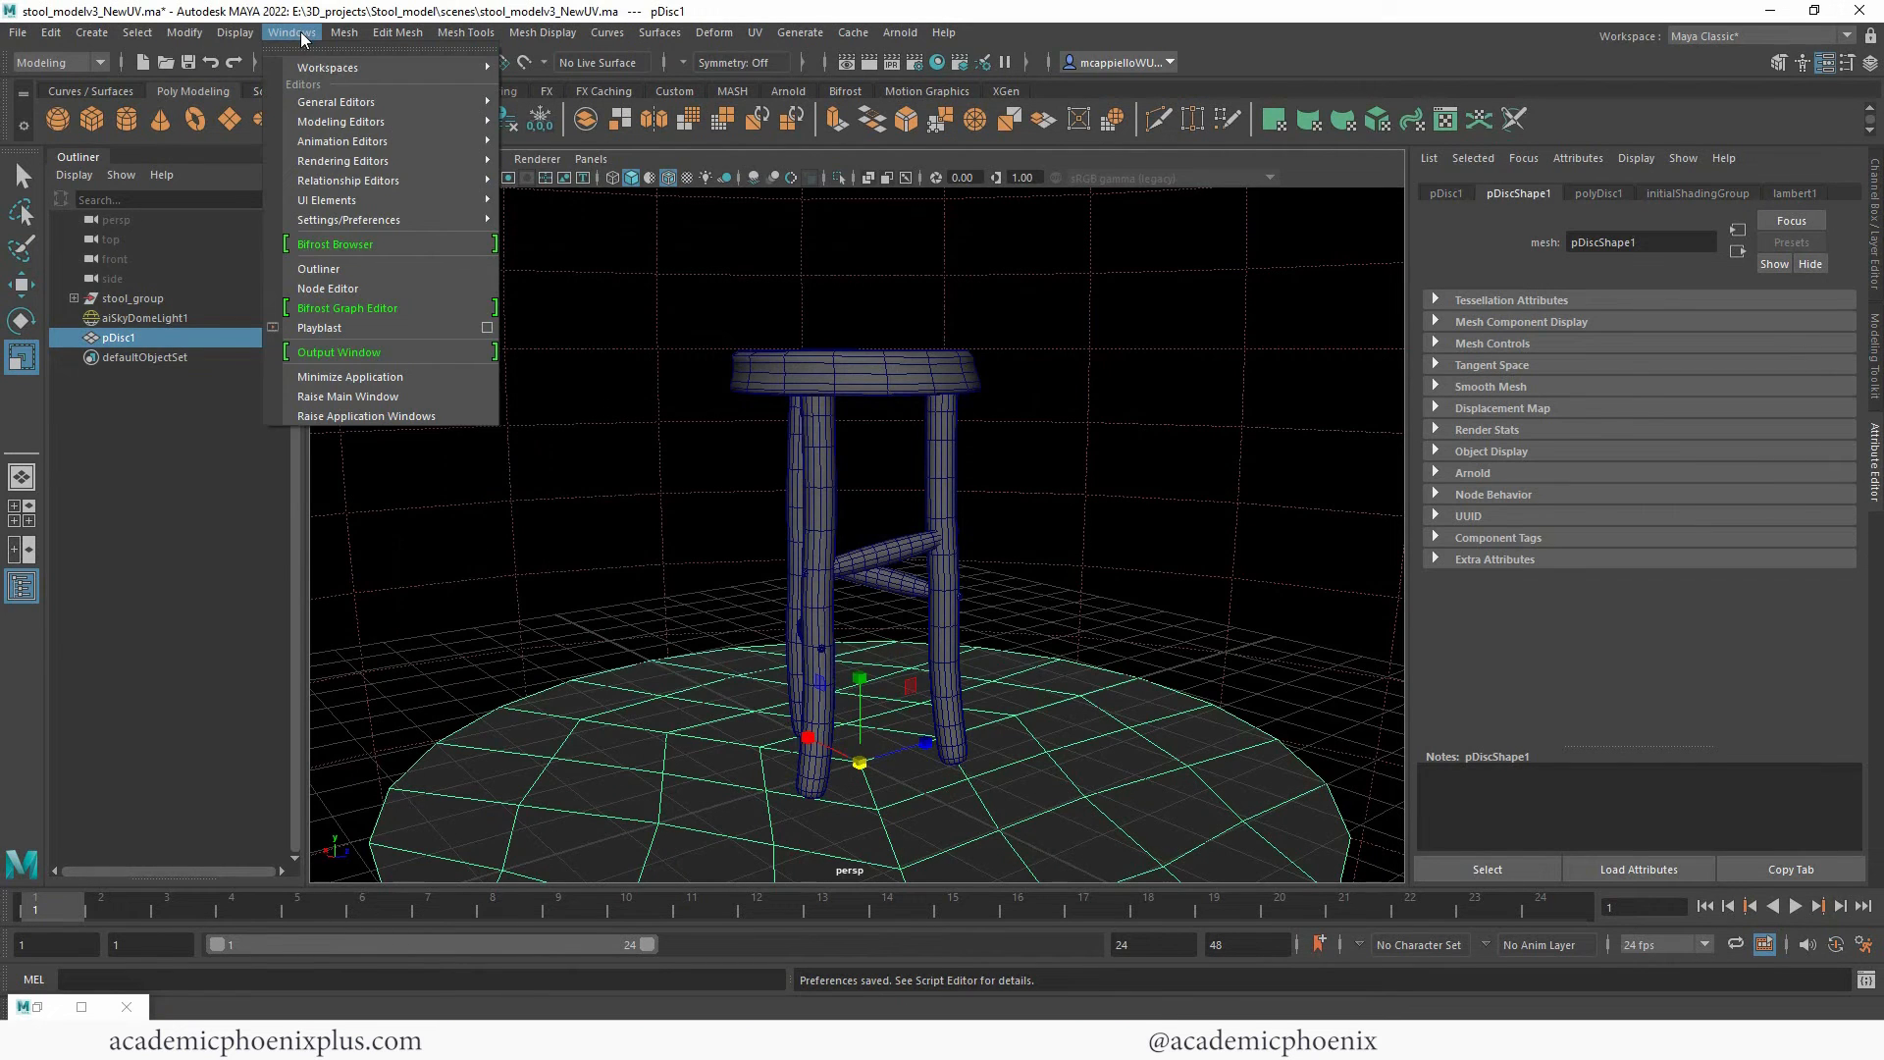
pyautogui.moveTo(369, 216)
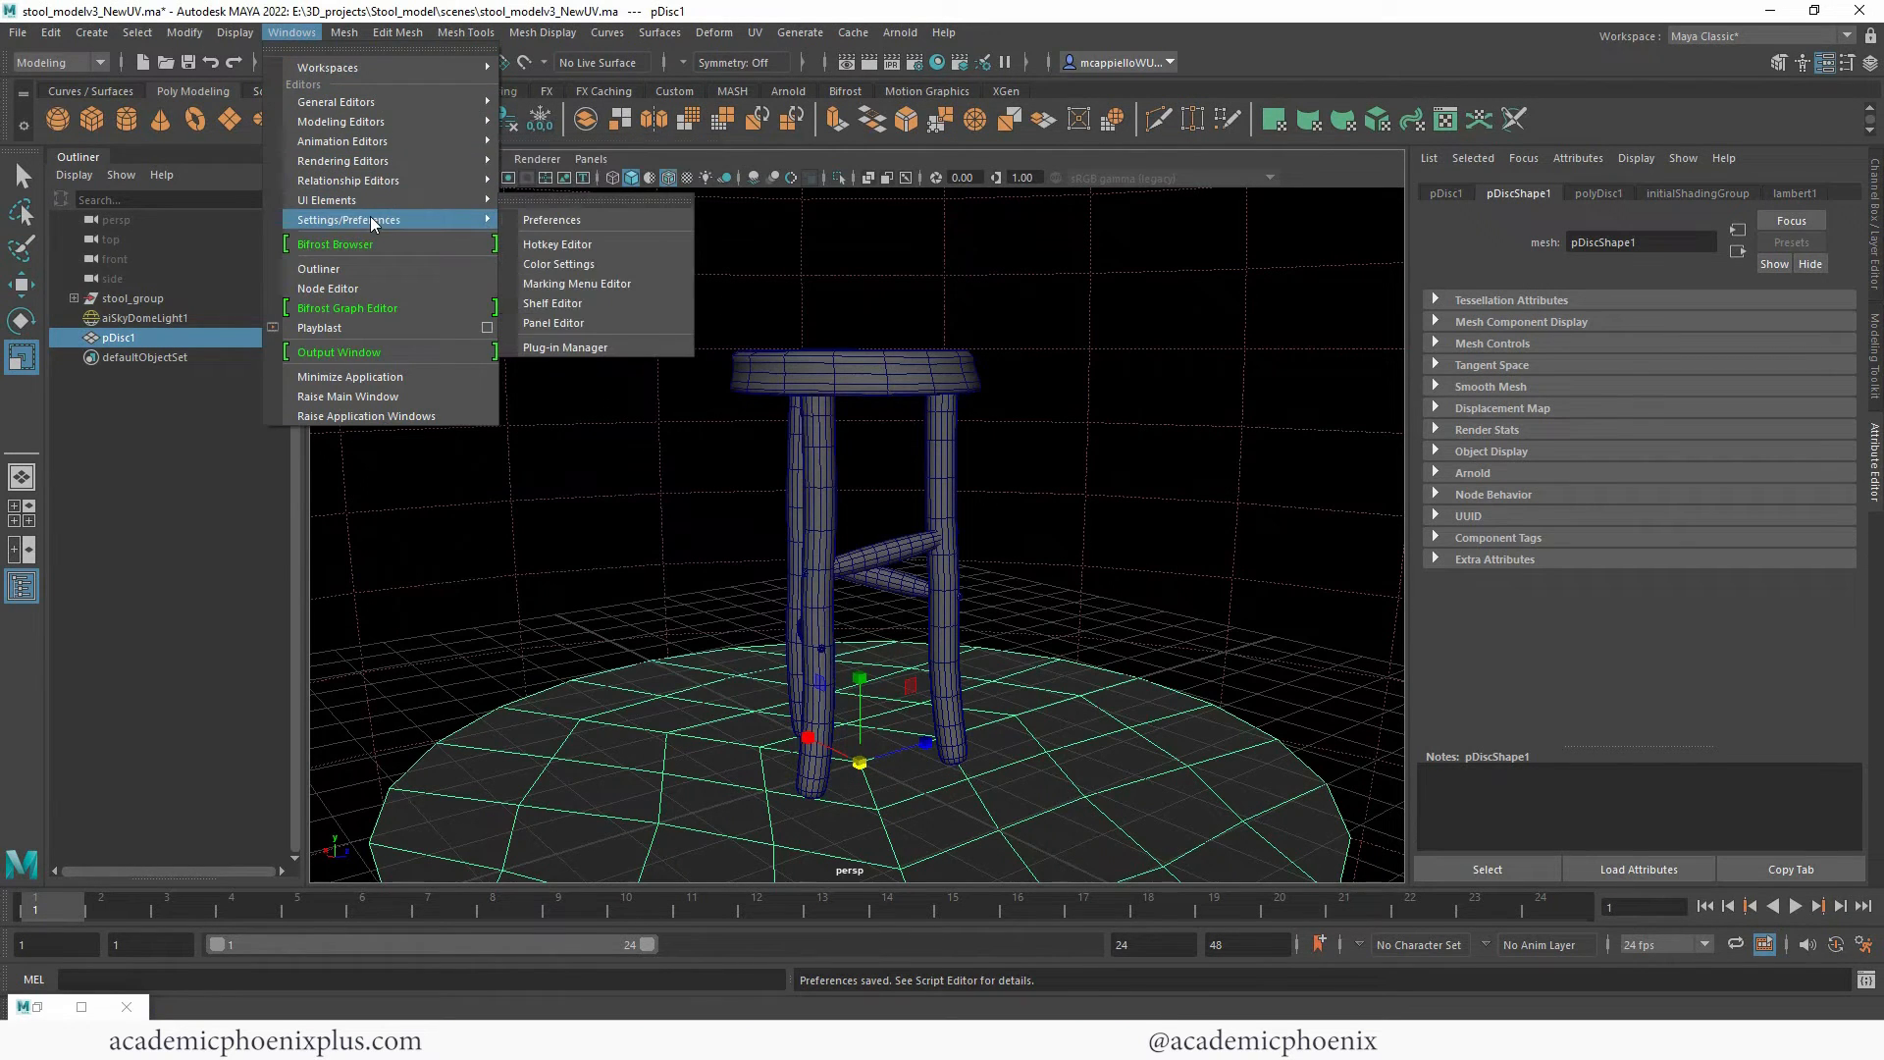
pyautogui.click(583, 221)
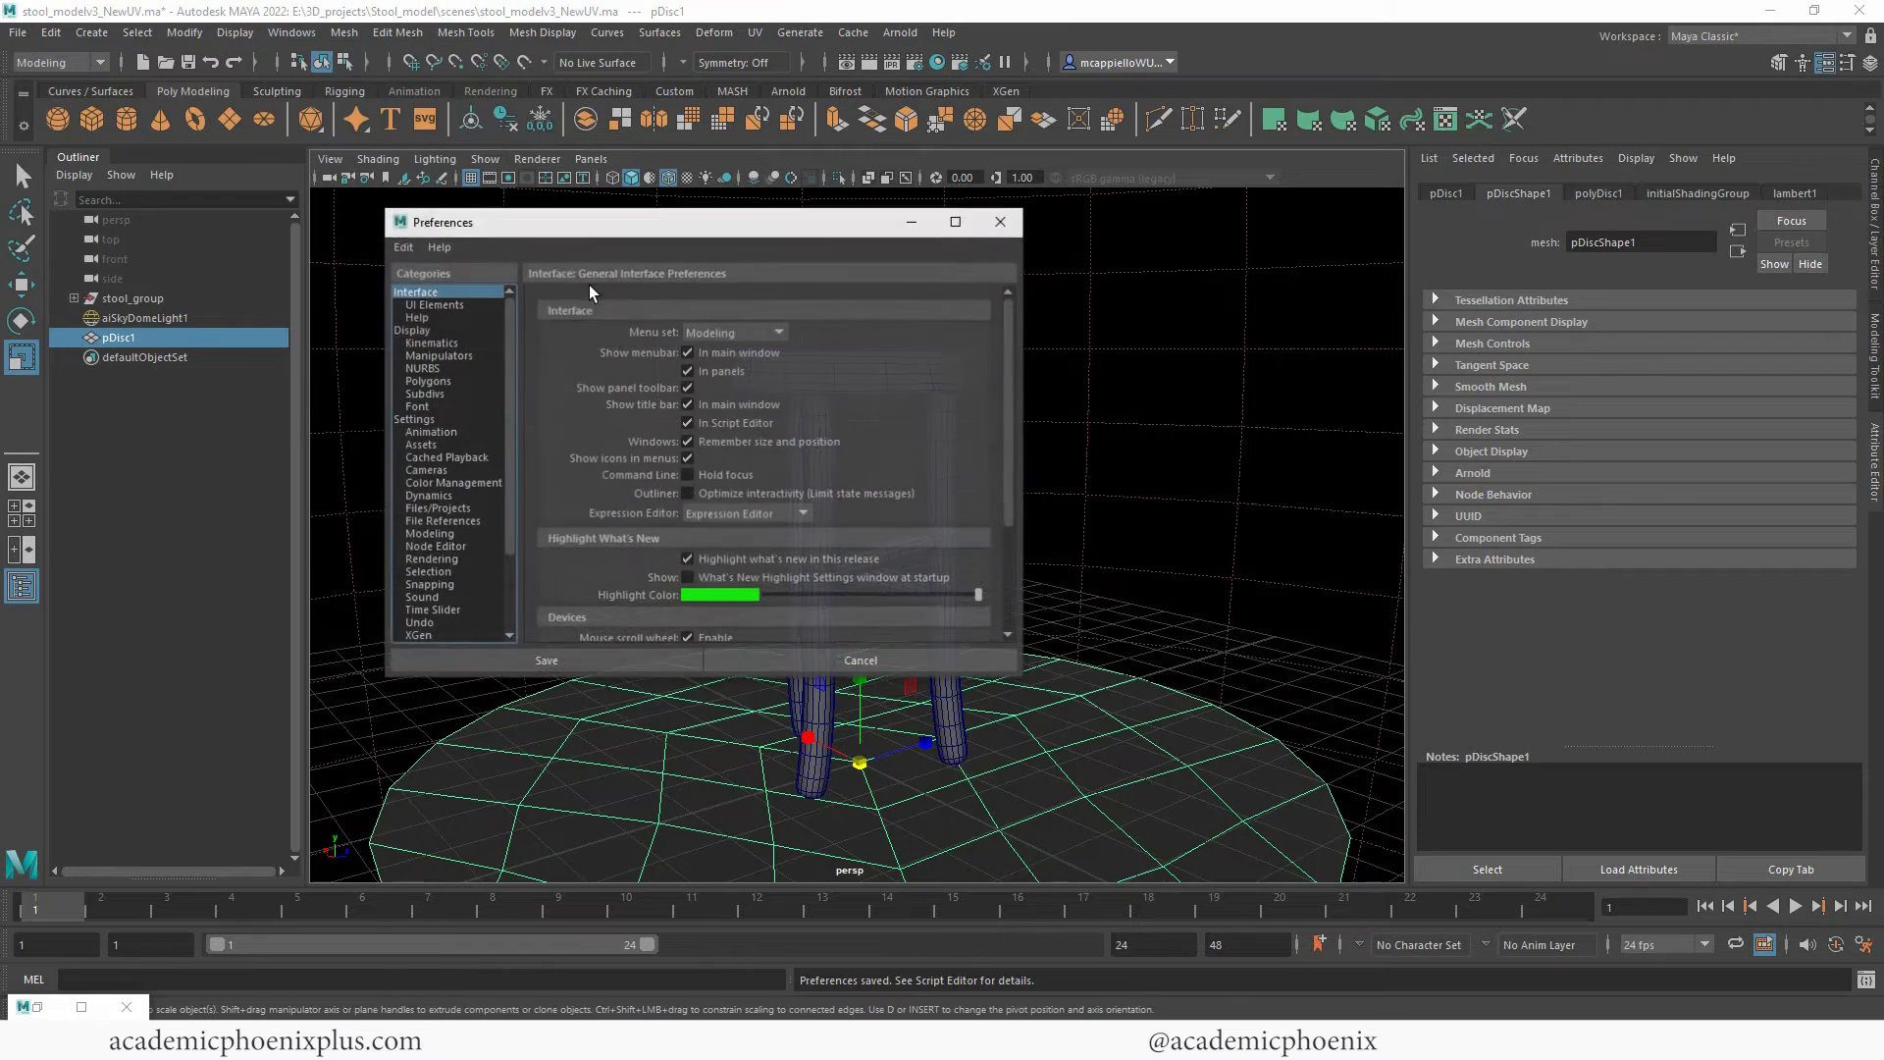
pyautogui.click(479, 482)
pyautogui.click(681, 339)
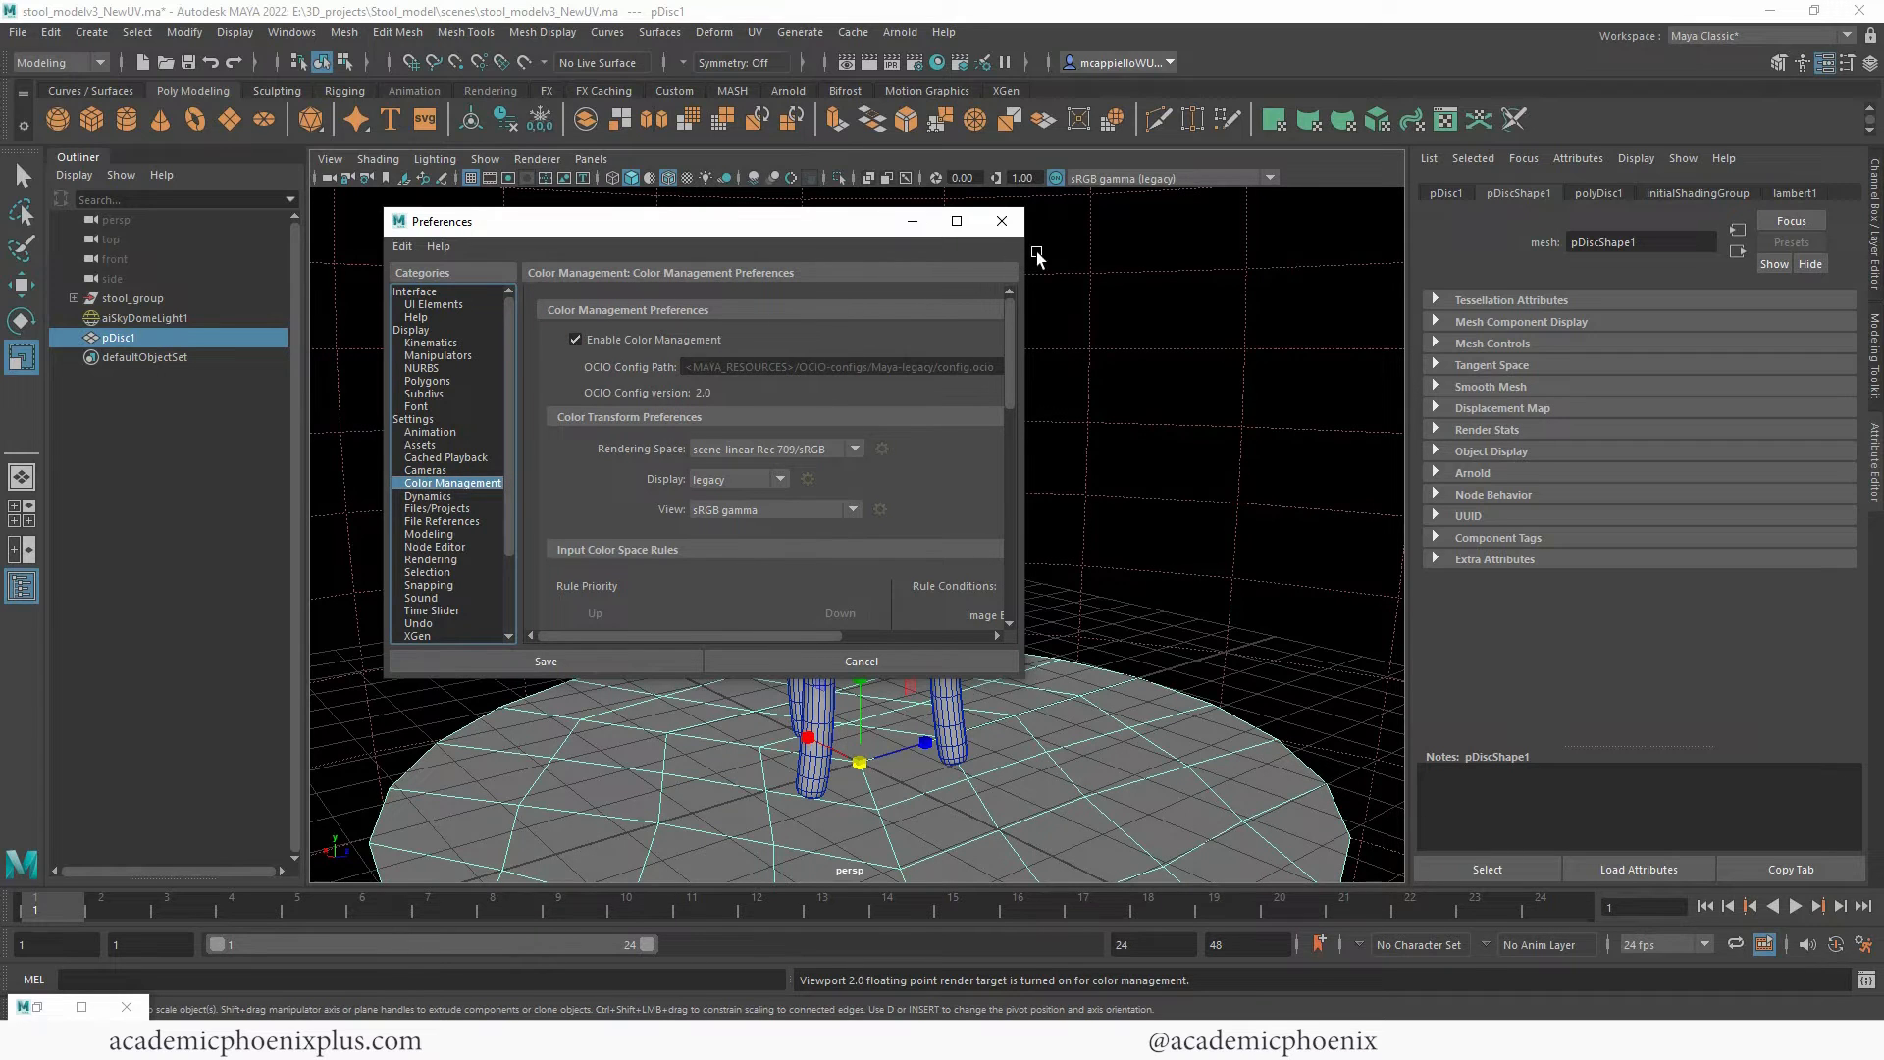
pyautogui.click(1002, 221)
# Restore the Arnold RenderView window to check the stool's render with color management.
pyautogui.click(29, 1007)
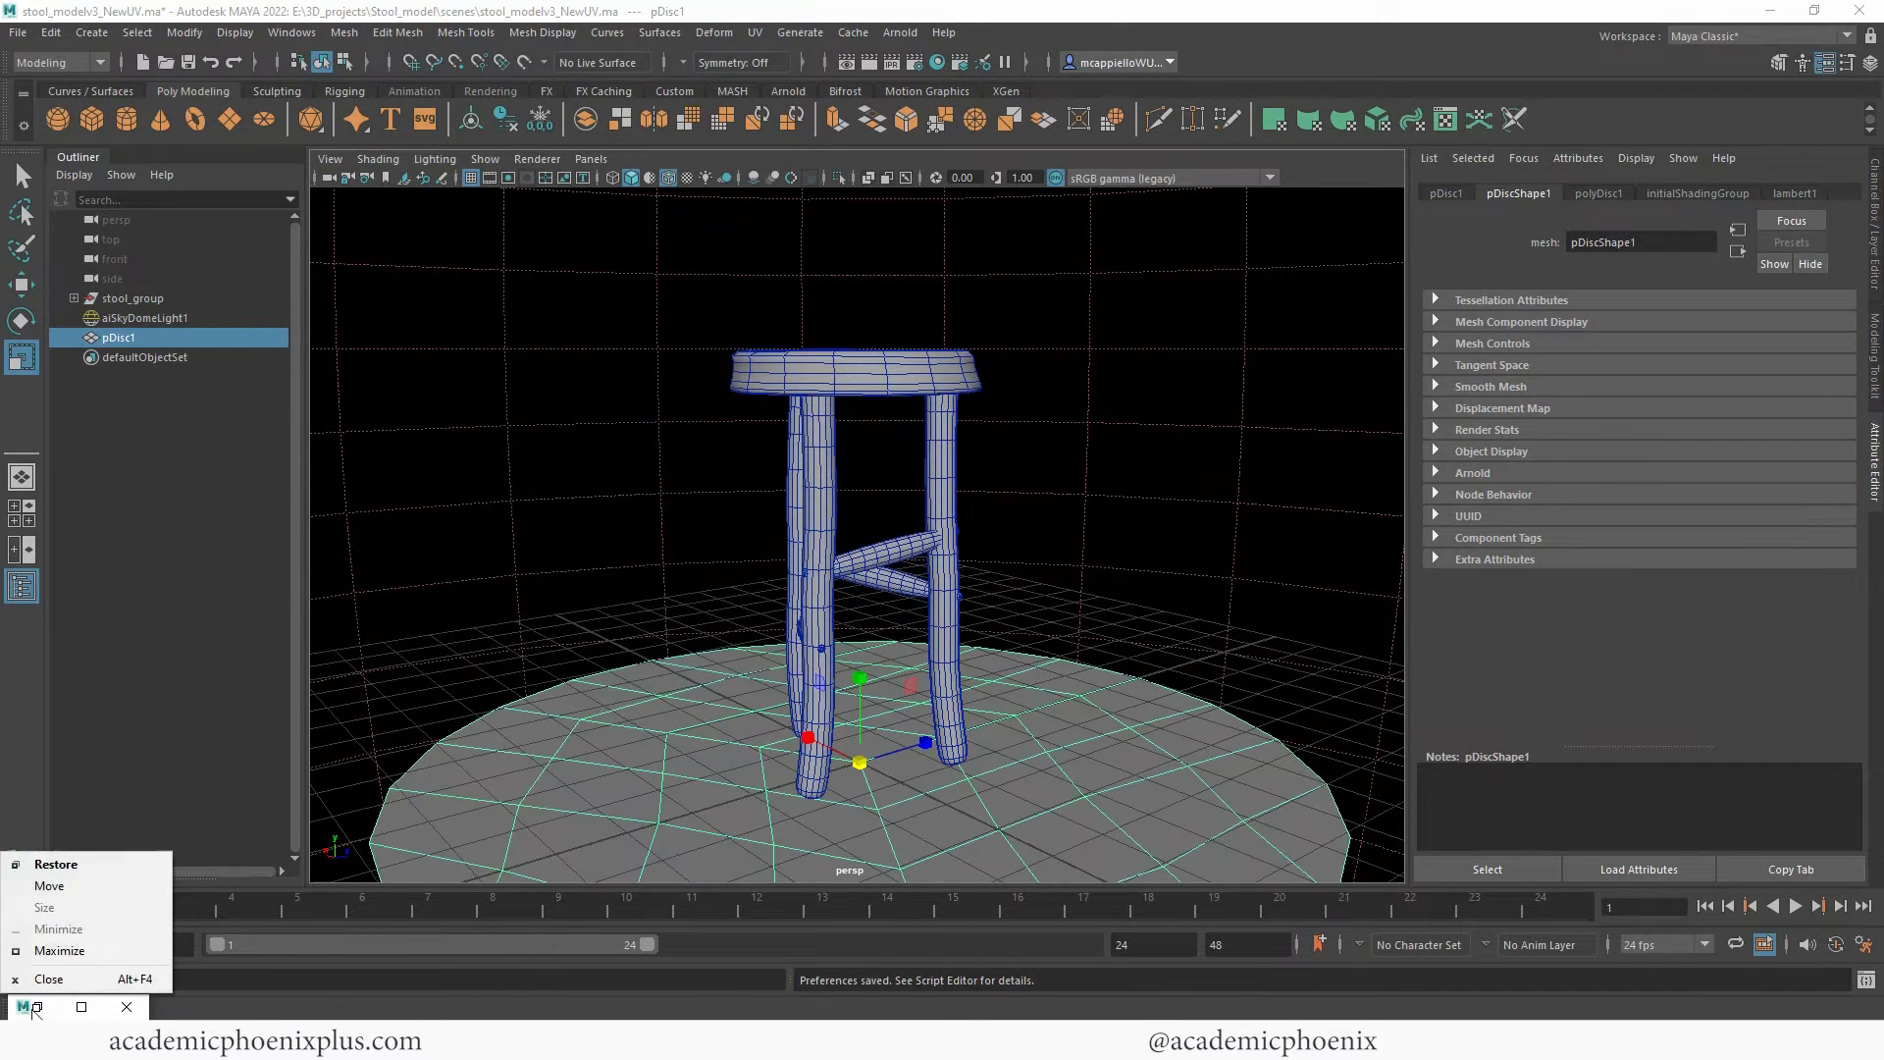
pyautogui.click(30, 1008)
pyautogui.click(40, 1008)
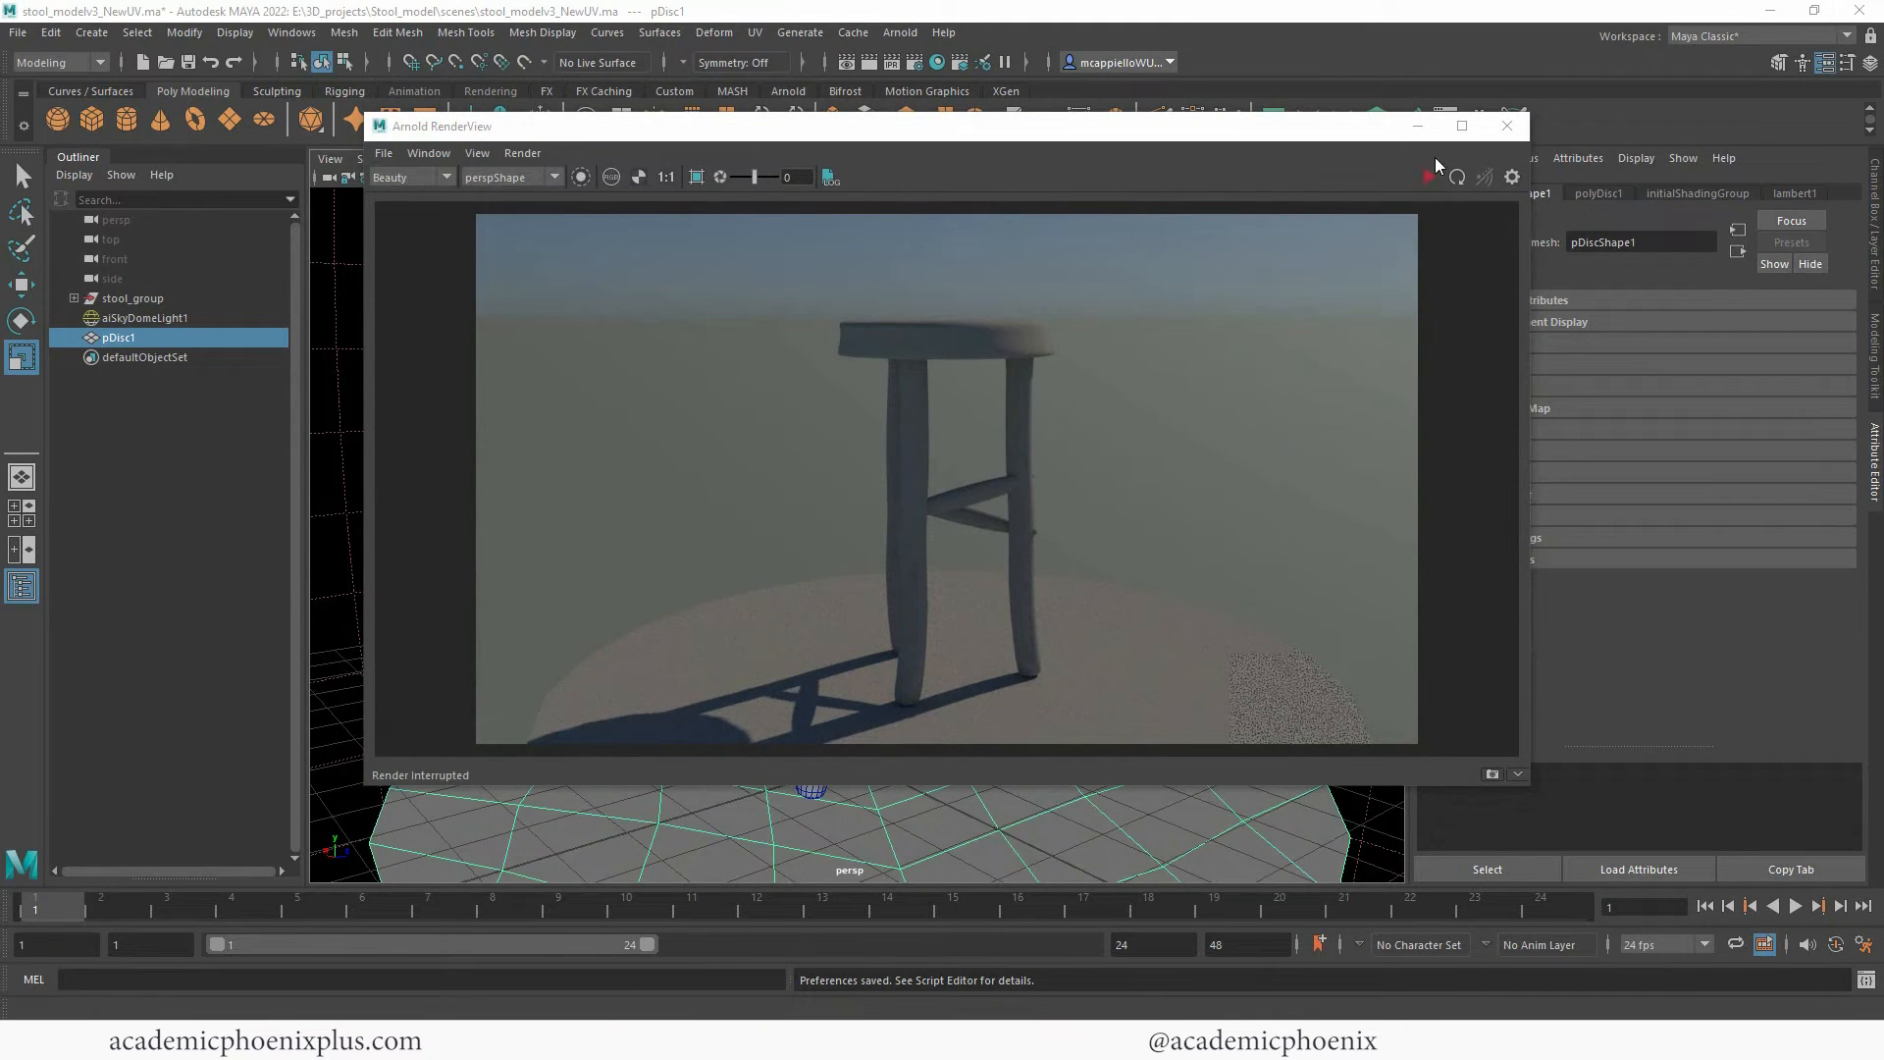
# Re-render the stool from a slightly rotated camera angle, store a snapshot in Arnold RenderView, and shrink the snapshot area.
pyautogui.click(1418, 126)
pyautogui.keyDown('alt'); pyautogui.moveTo(909, 417); pyautogui.dragTo(864, 418); pyautogui.keyUp('alt')
pyautogui.click(33, 978)
pyautogui.click(37, 1008)
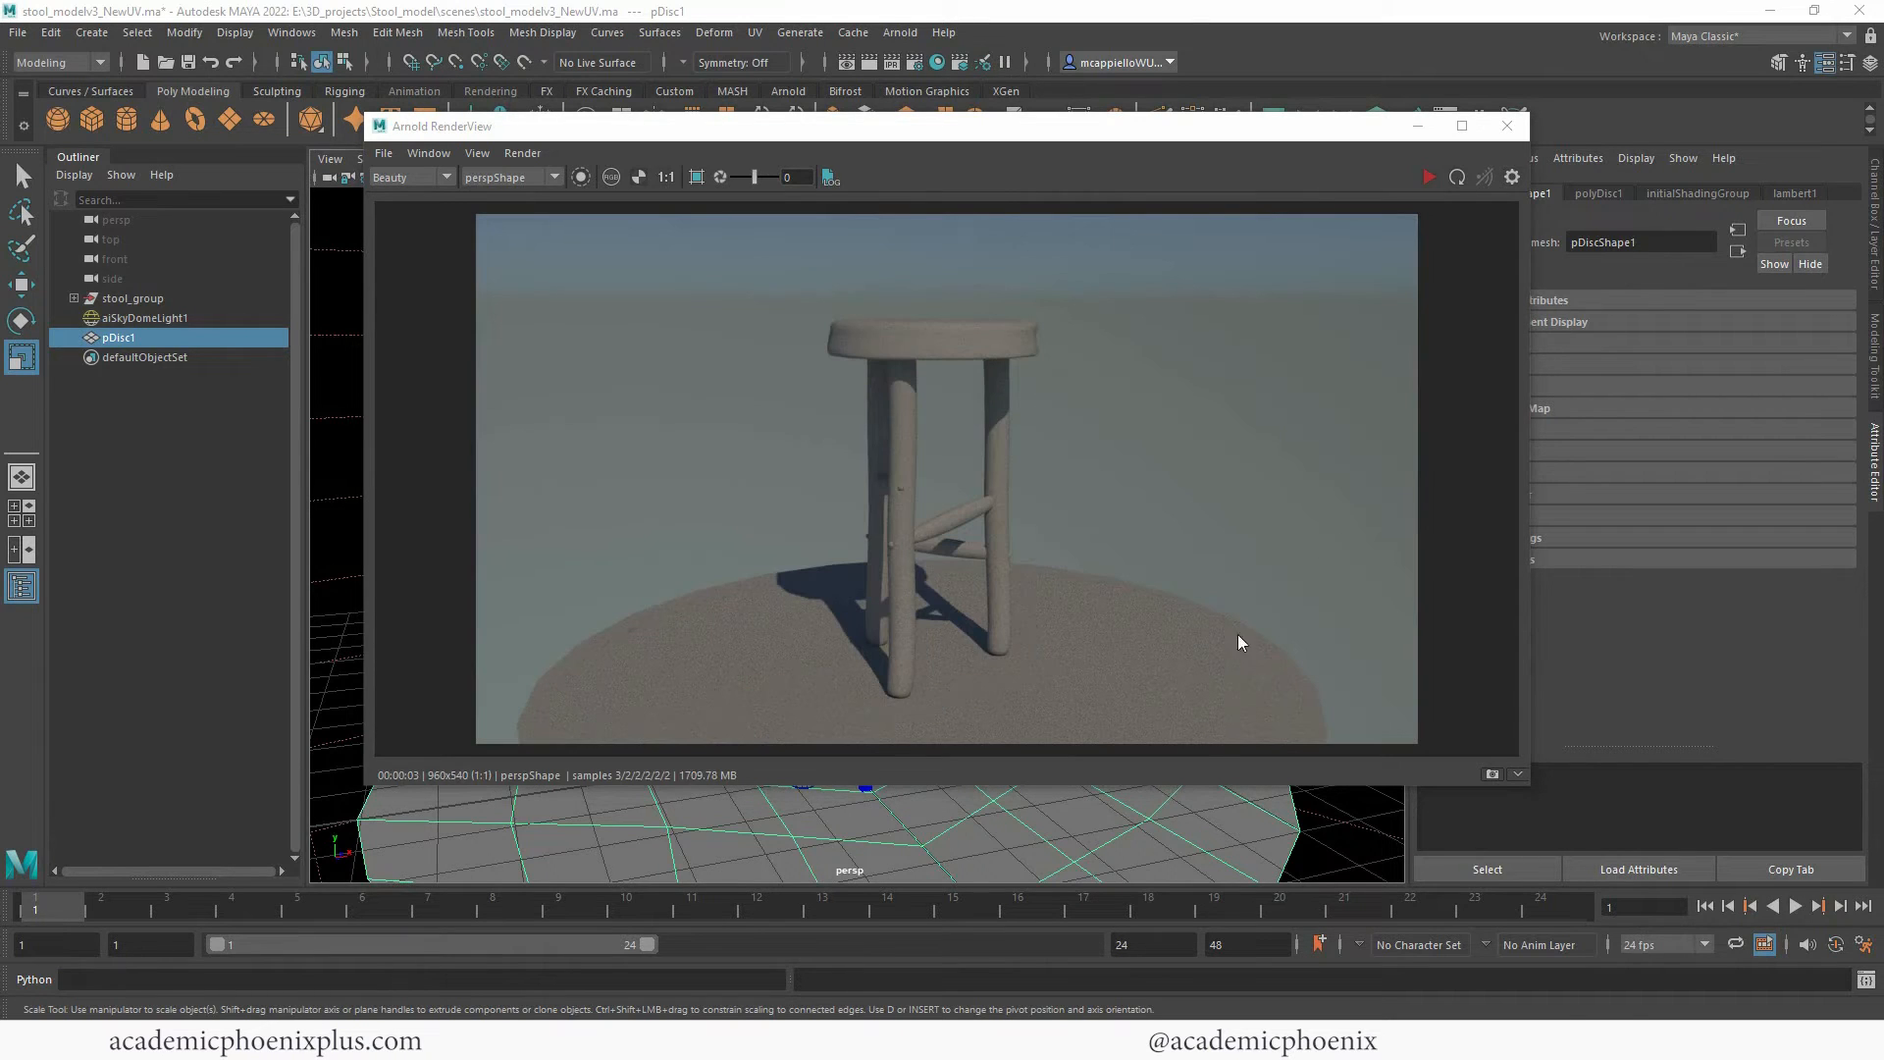
pyautogui.click(1491, 775)
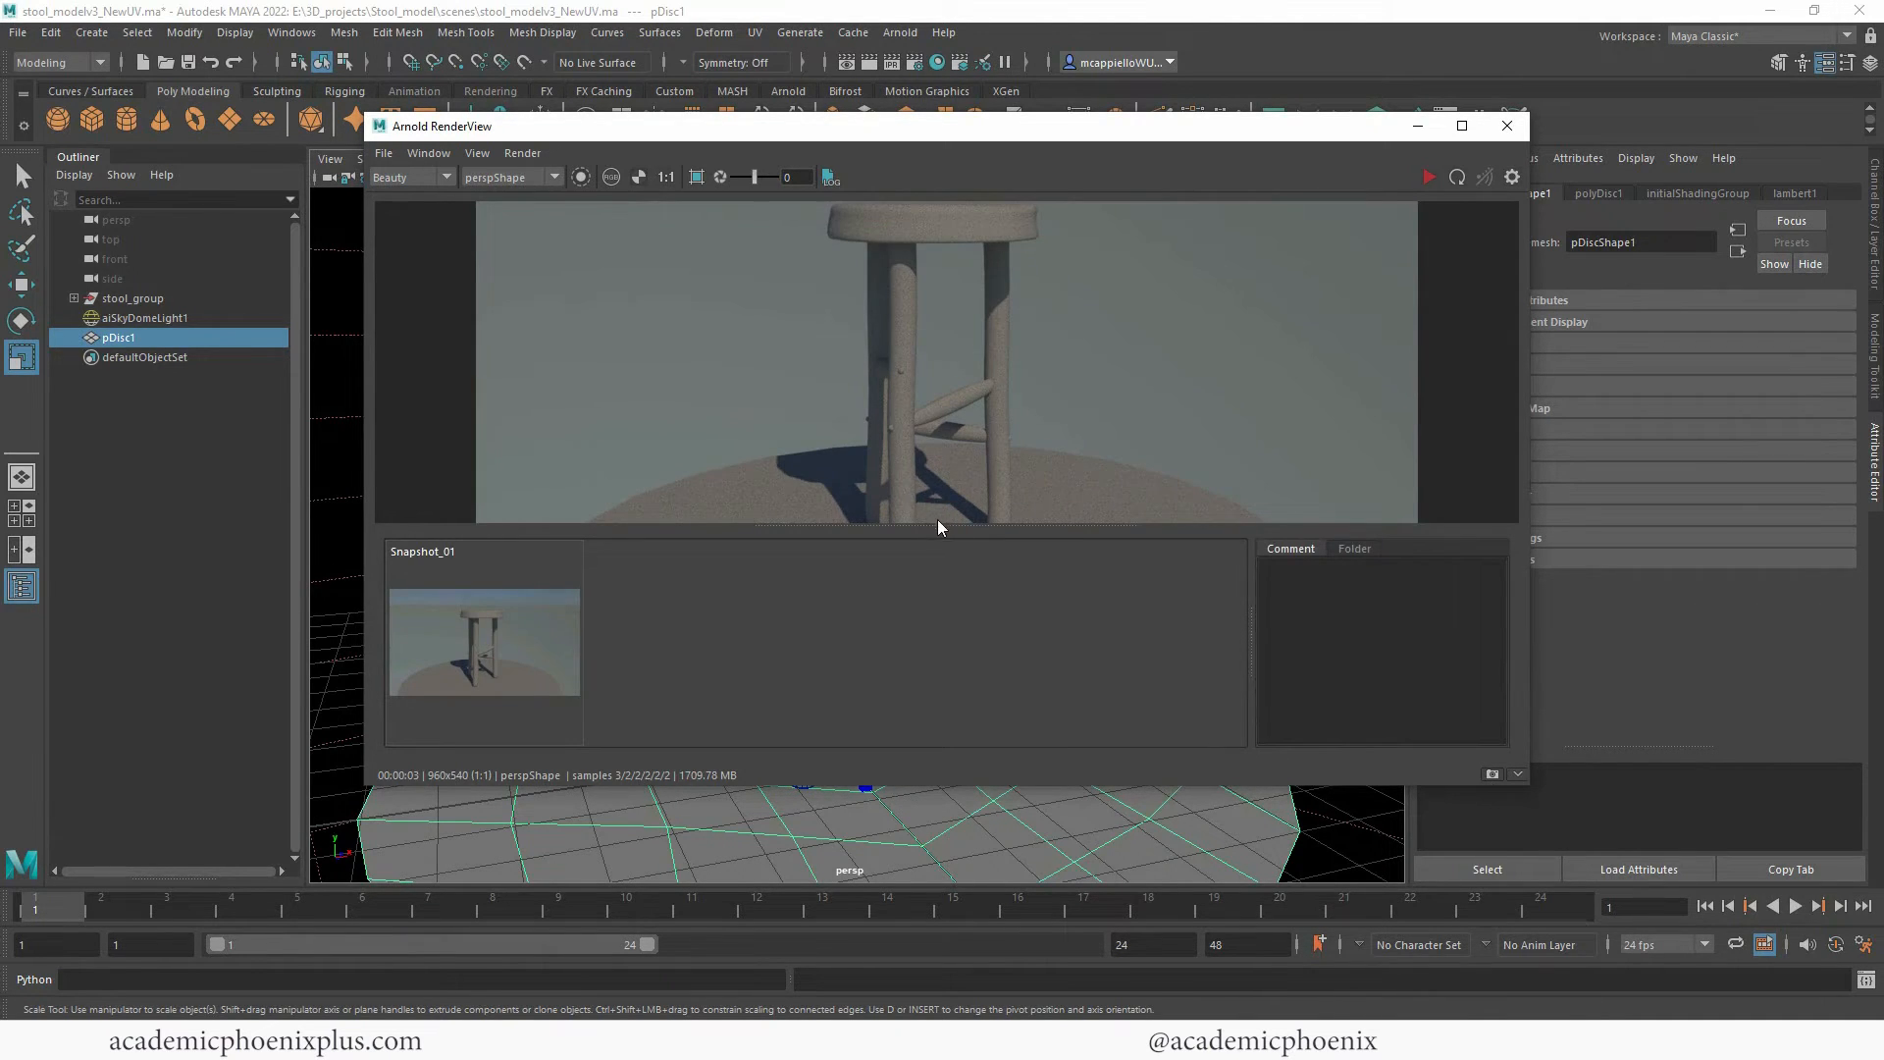
pyautogui.moveTo(929, 527); pyautogui.dragTo(897, 665)
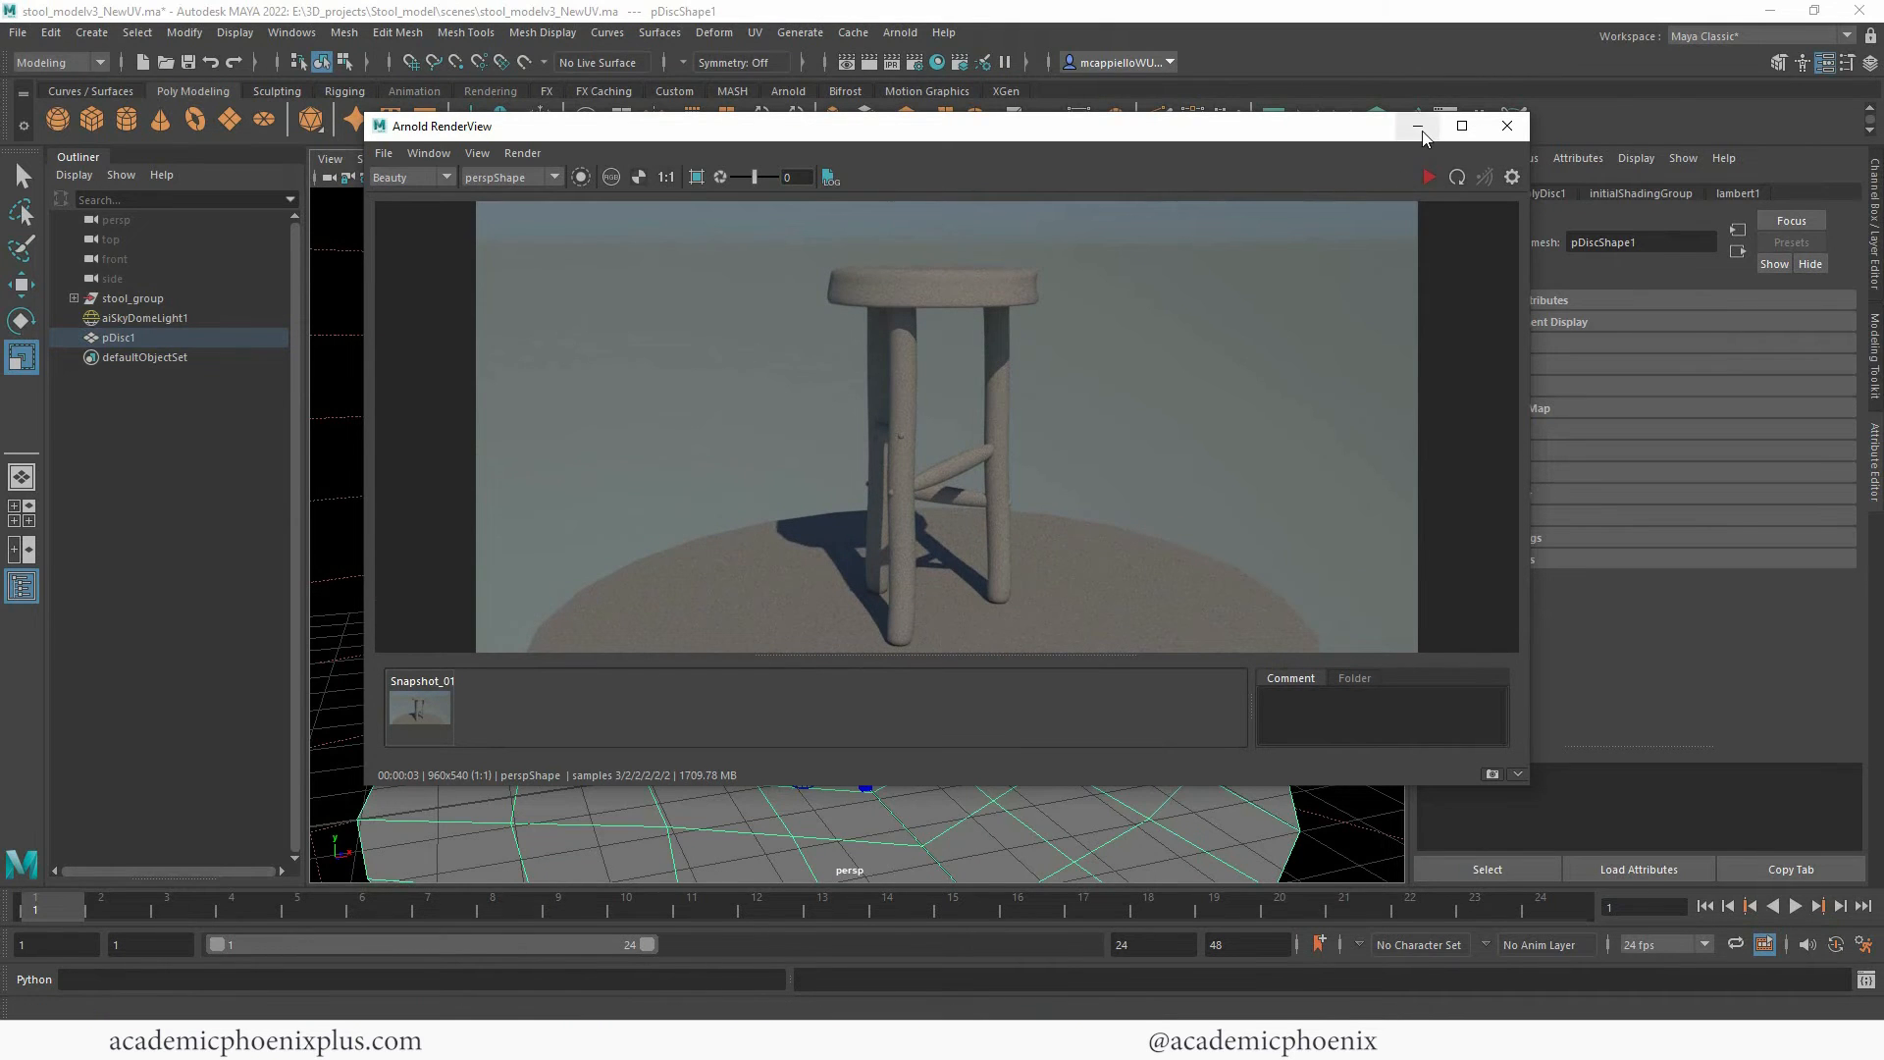
# Minimize the render window, select all the stool's parts, and assign them a new Arnold aiStandardSurface material.
pyautogui.click(1419, 127)
pyautogui.click(757, 351)
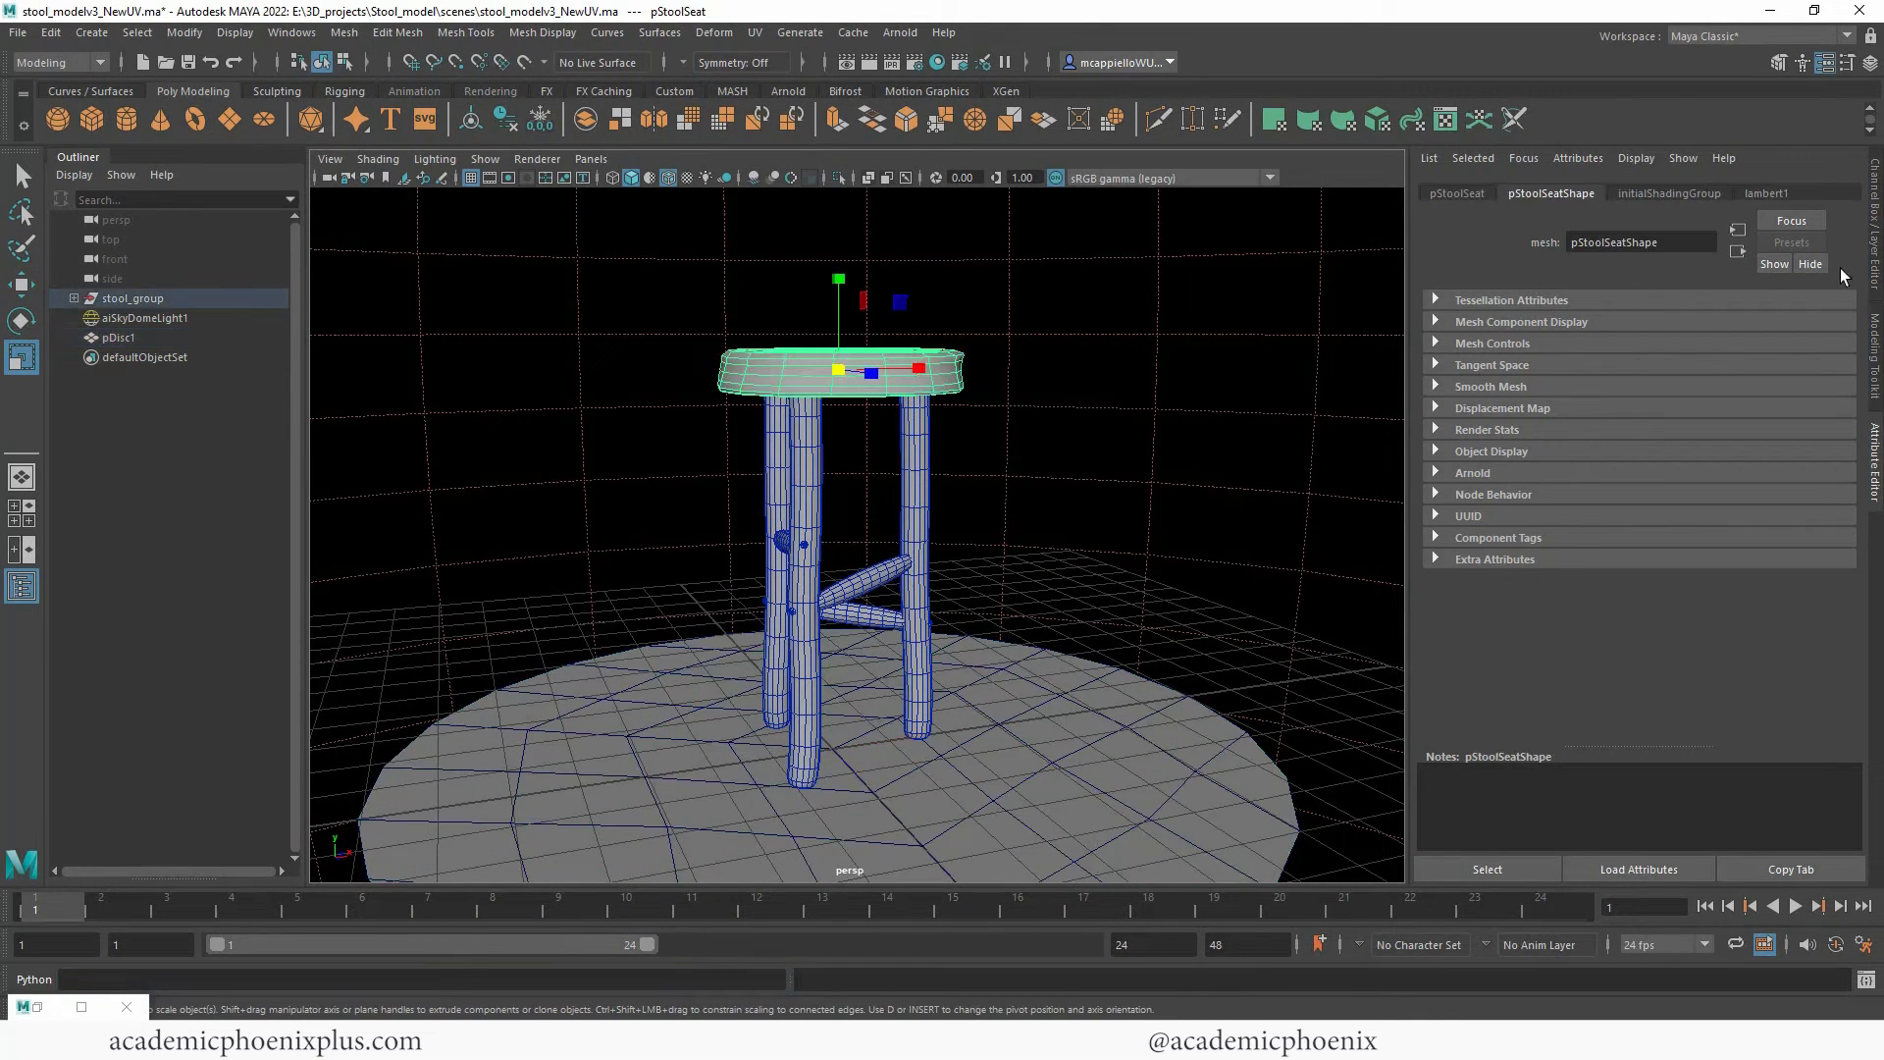
pyautogui.moveTo(675, 265); pyautogui.dragTo(1001, 661)
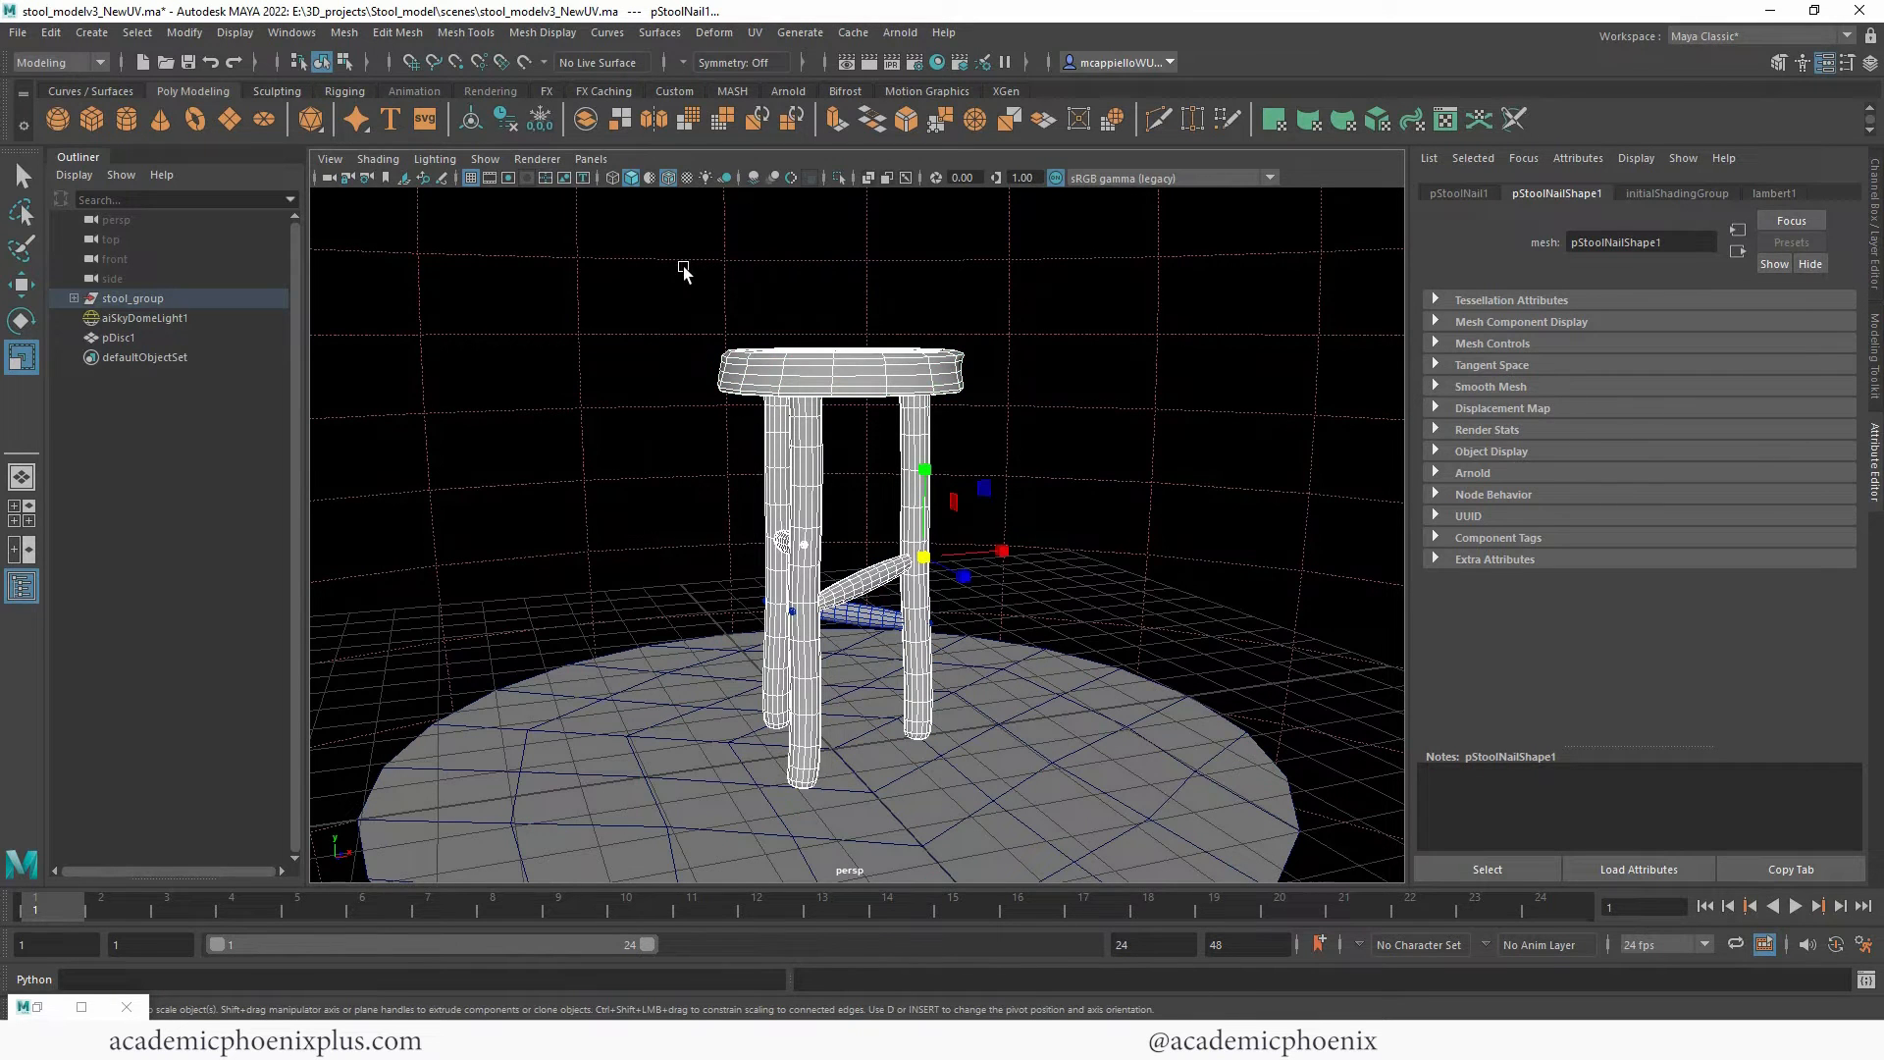
pyautogui.moveTo(673, 263); pyautogui.dragTo(1015, 702)
pyautogui.moveTo(905, 378); pyautogui.dragTo(933, 883, button='right')
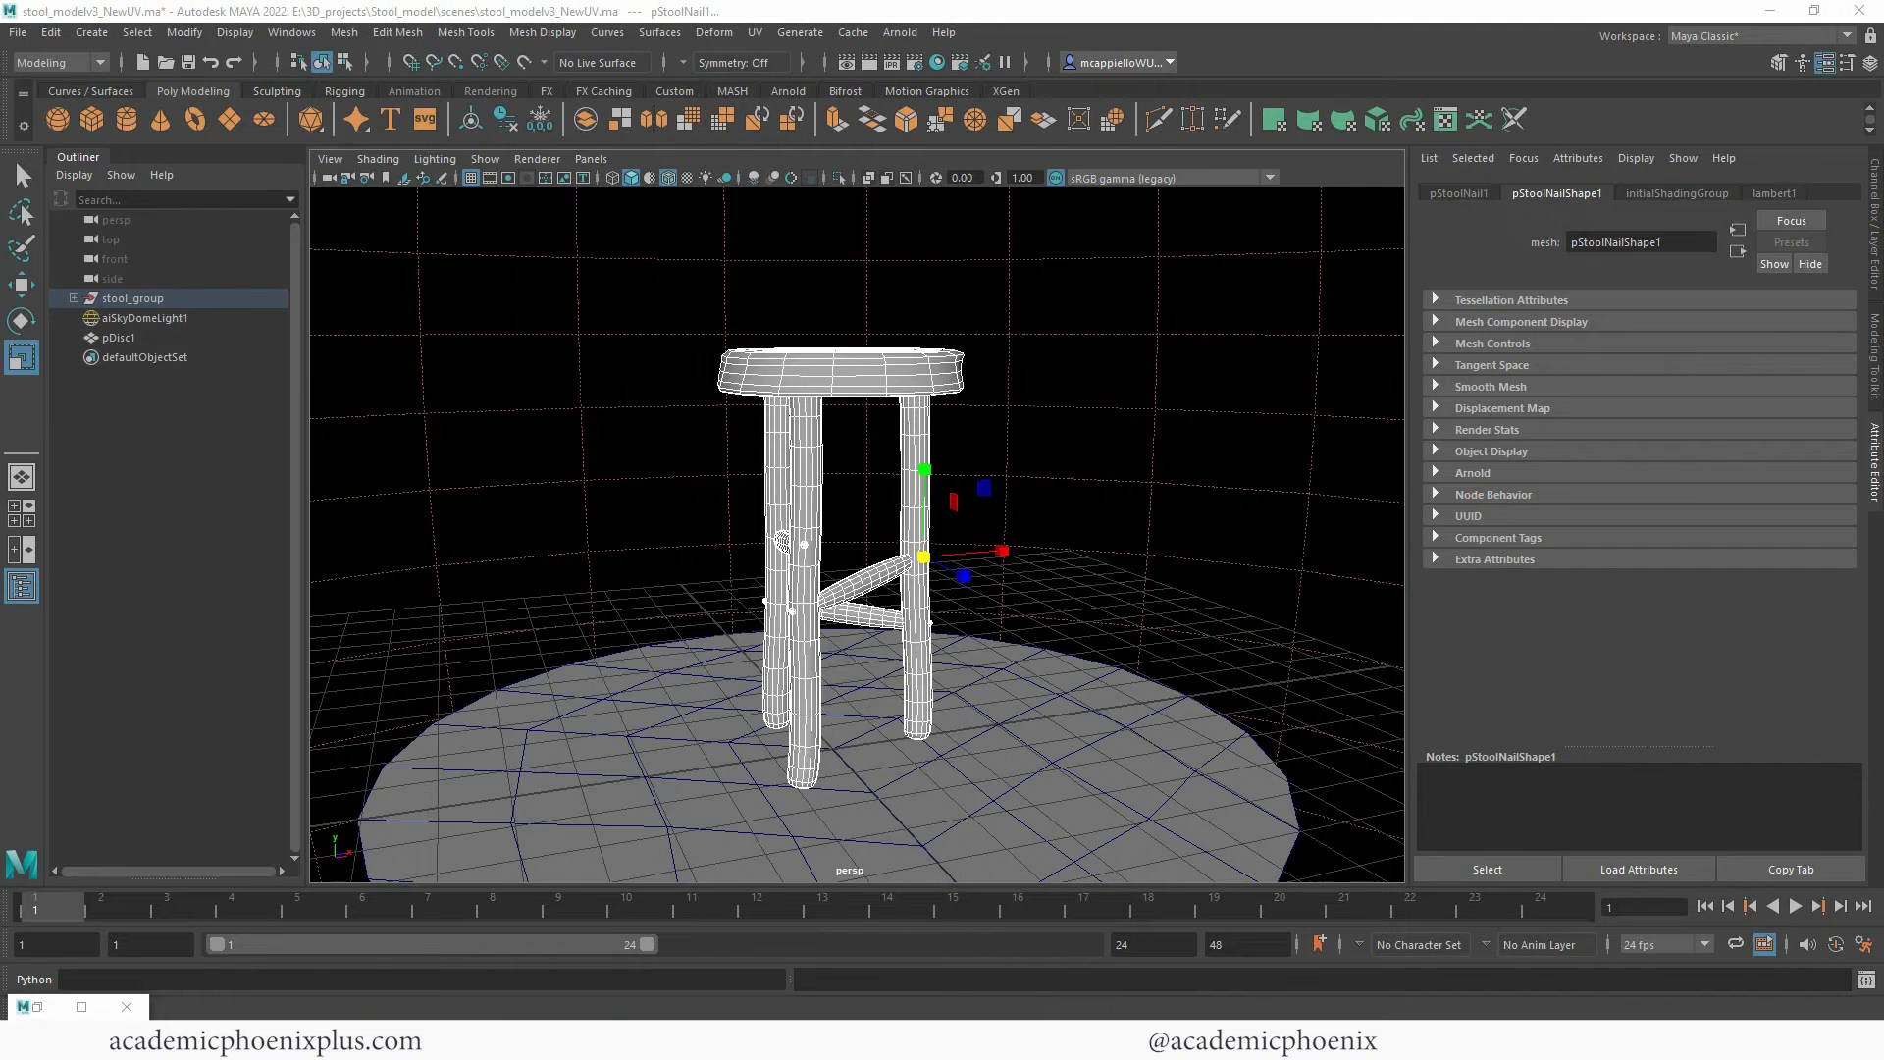
pyautogui.click(503, 280)
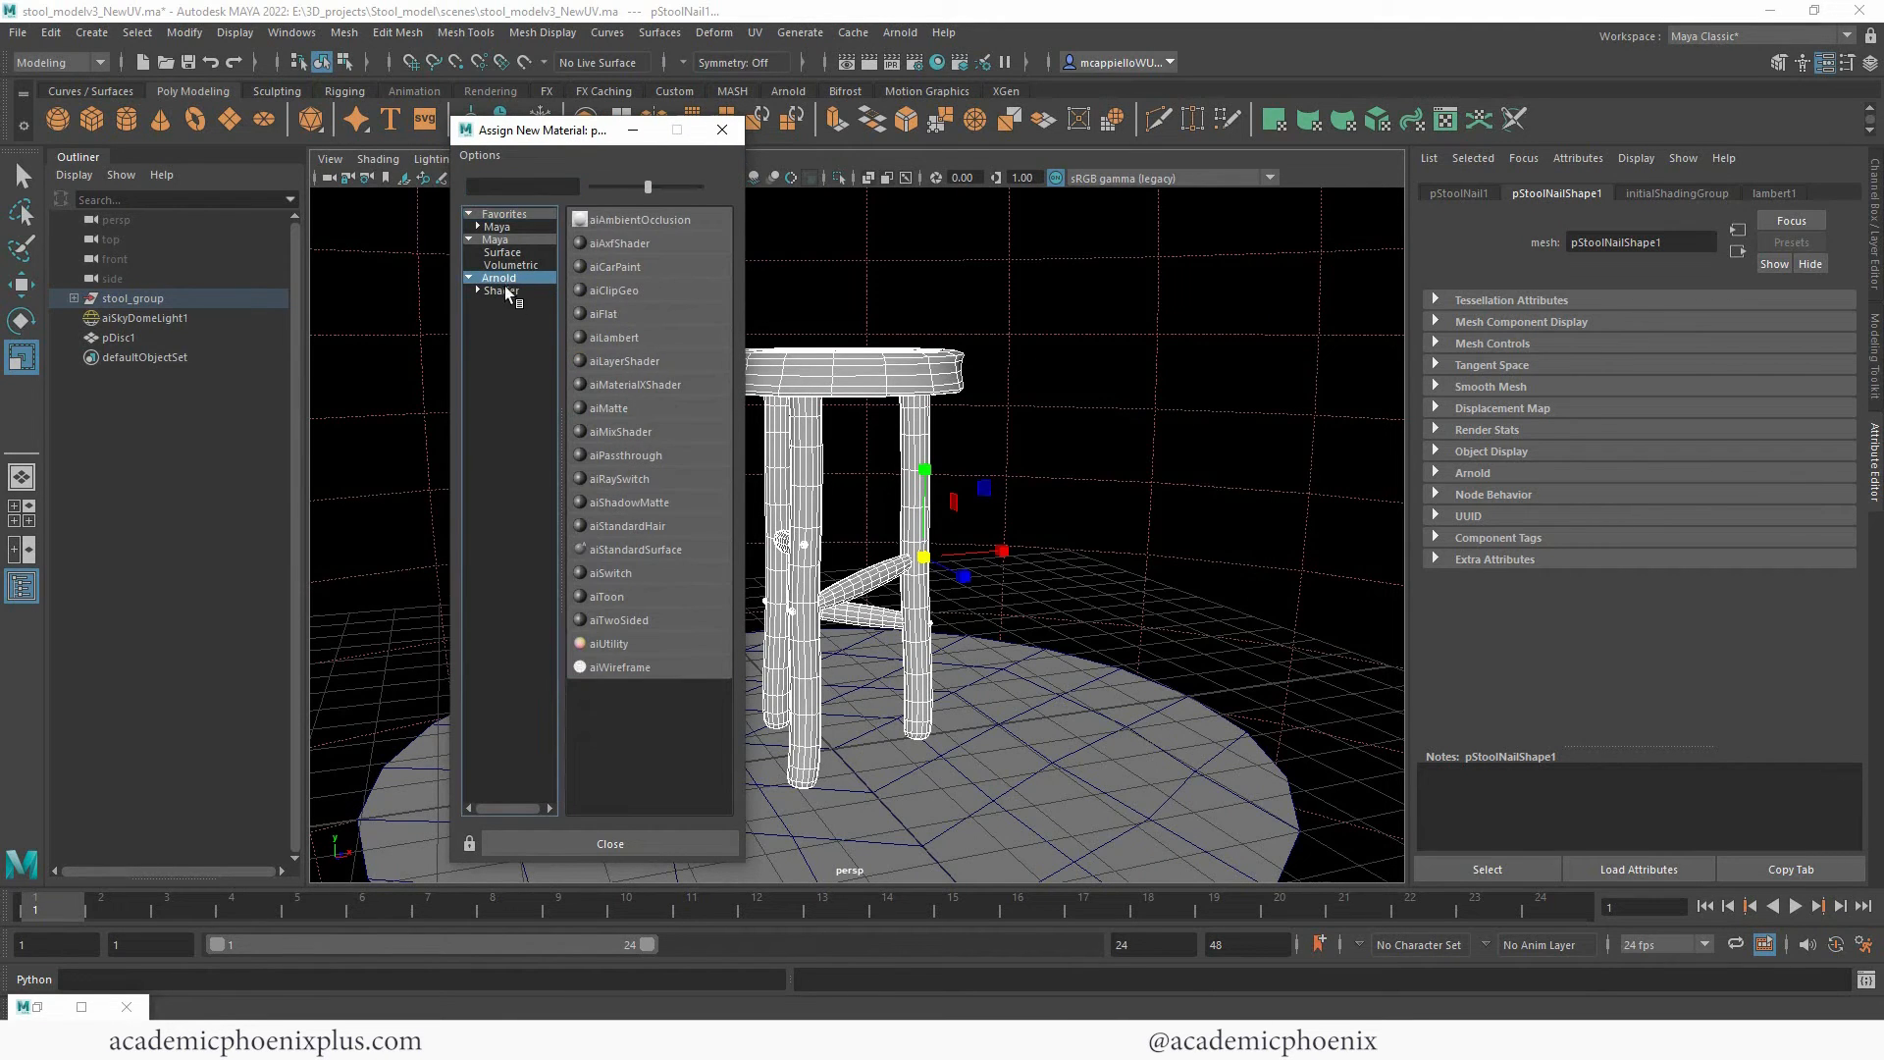
pyautogui.click(665, 548)
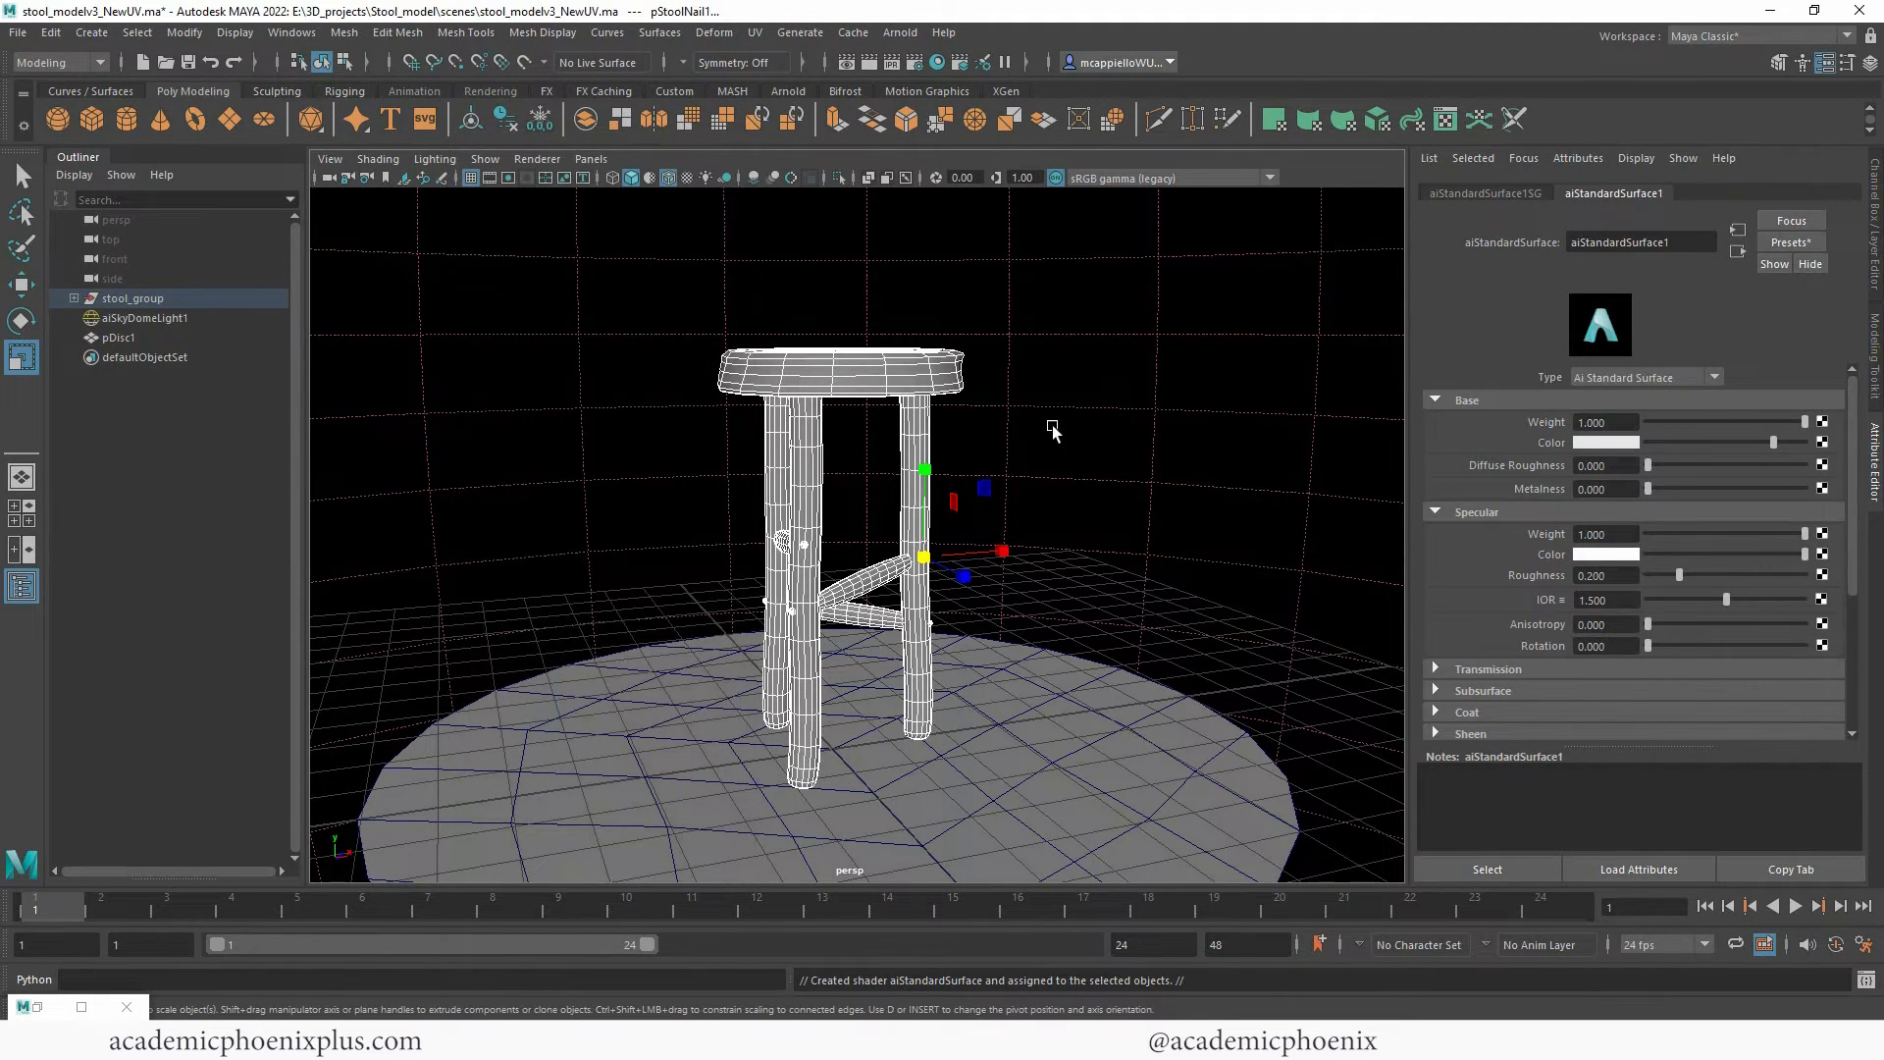
# Connect a File texture to the material's base color and load StoolOBJ_shader_BaseColor.png from the substance folder.
pyautogui.click(1468, 399)
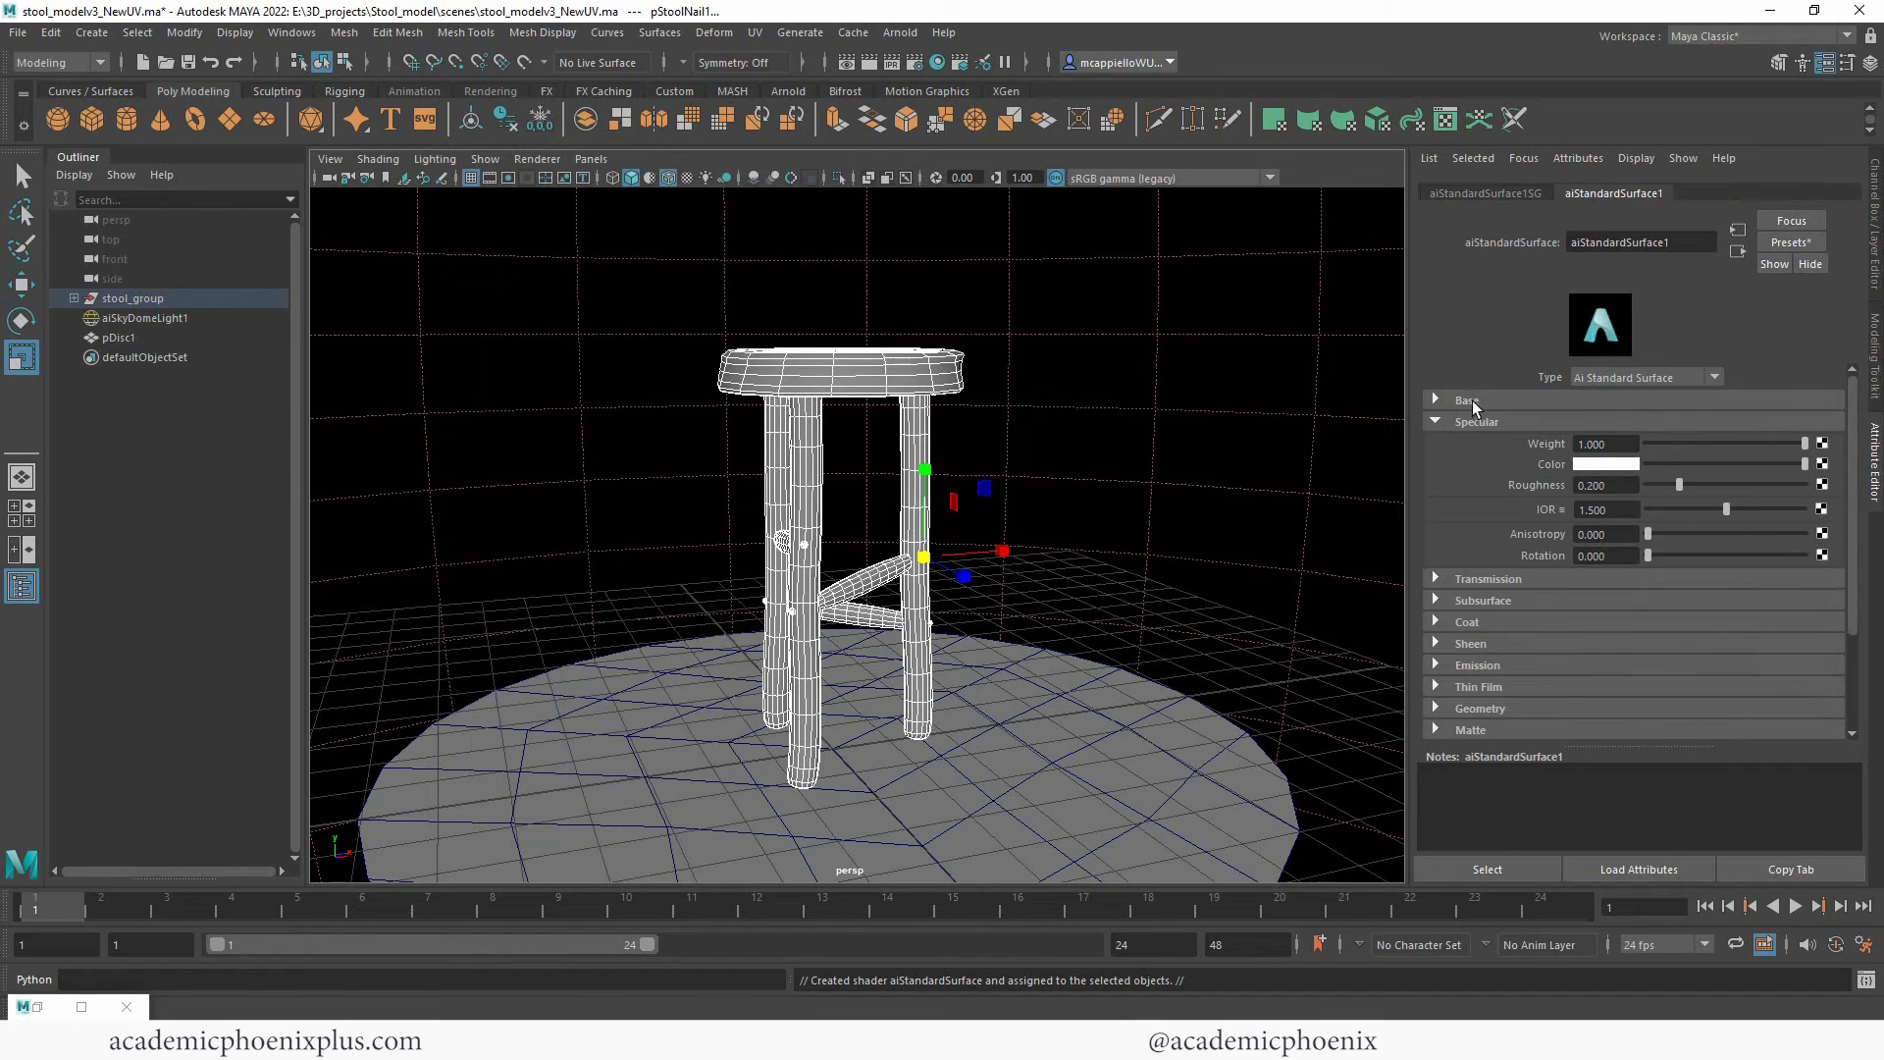
pyautogui.click(1473, 400)
pyautogui.click(1822, 442)
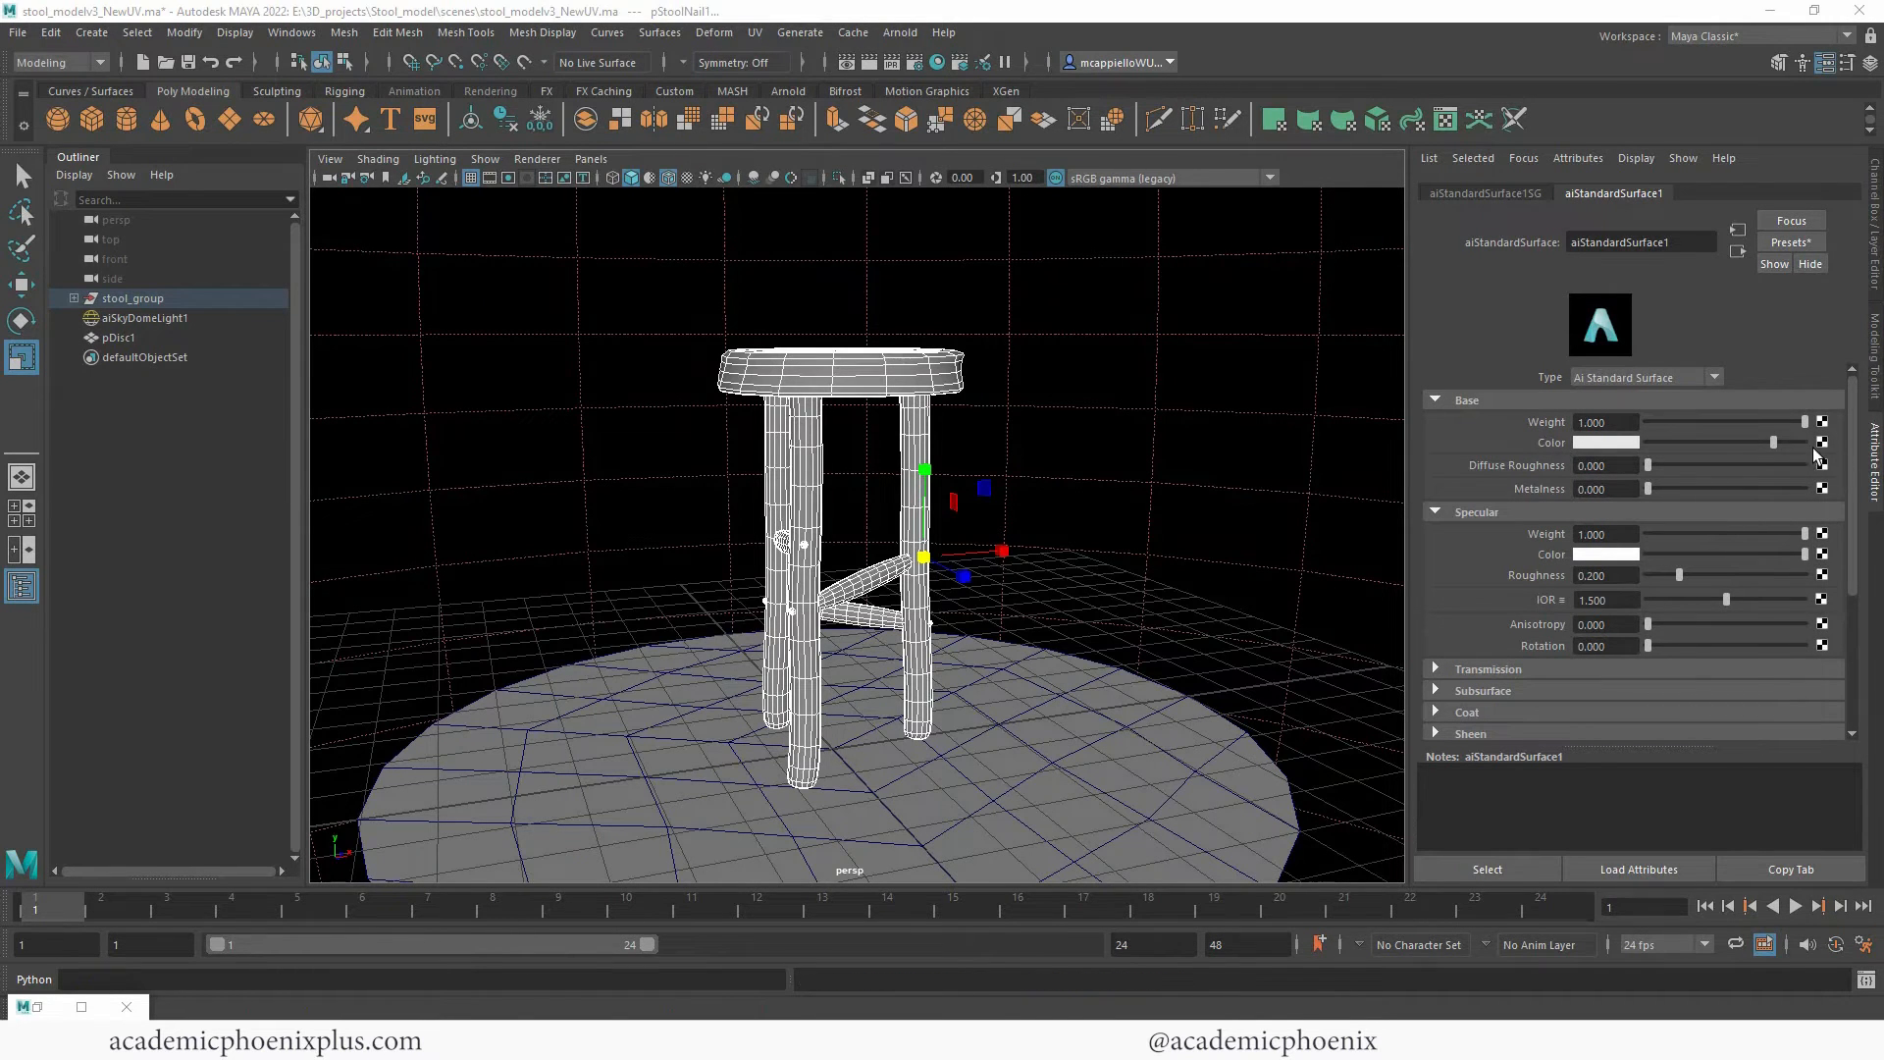
pyautogui.click(829, 521)
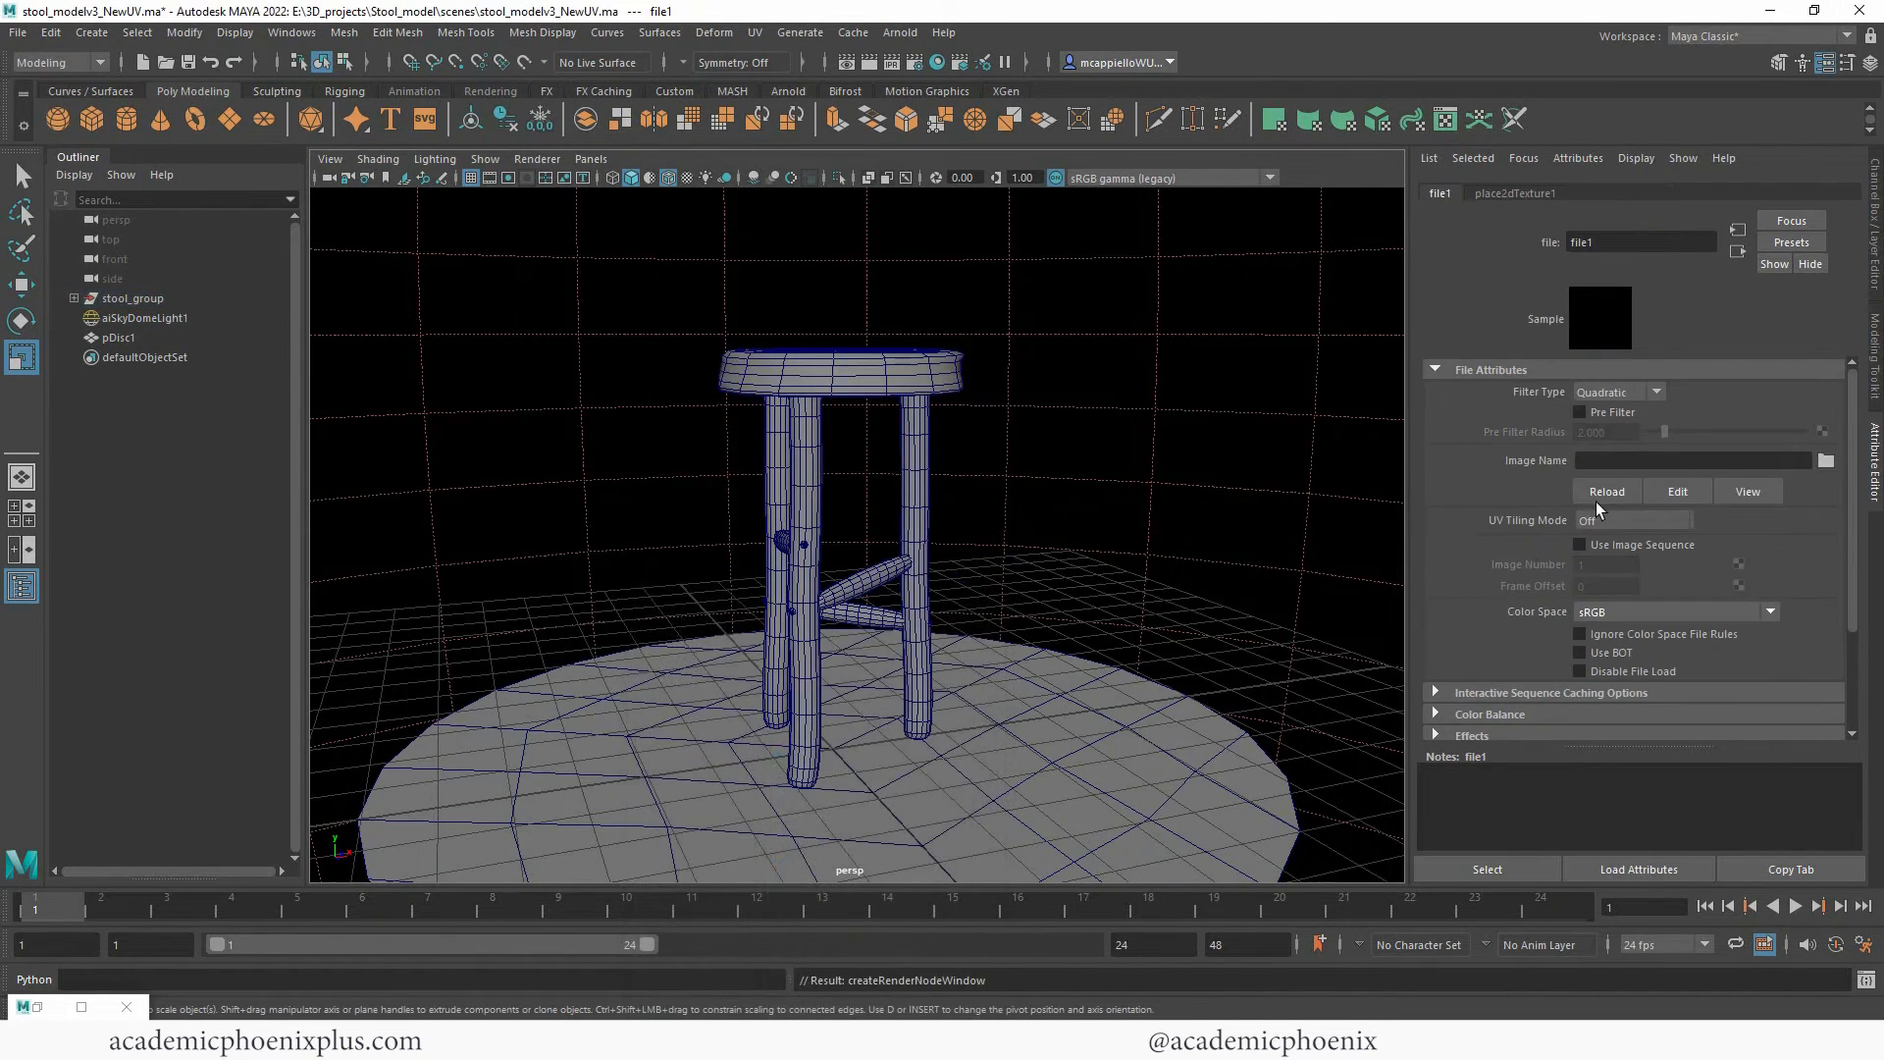
pyautogui.click(1825, 460)
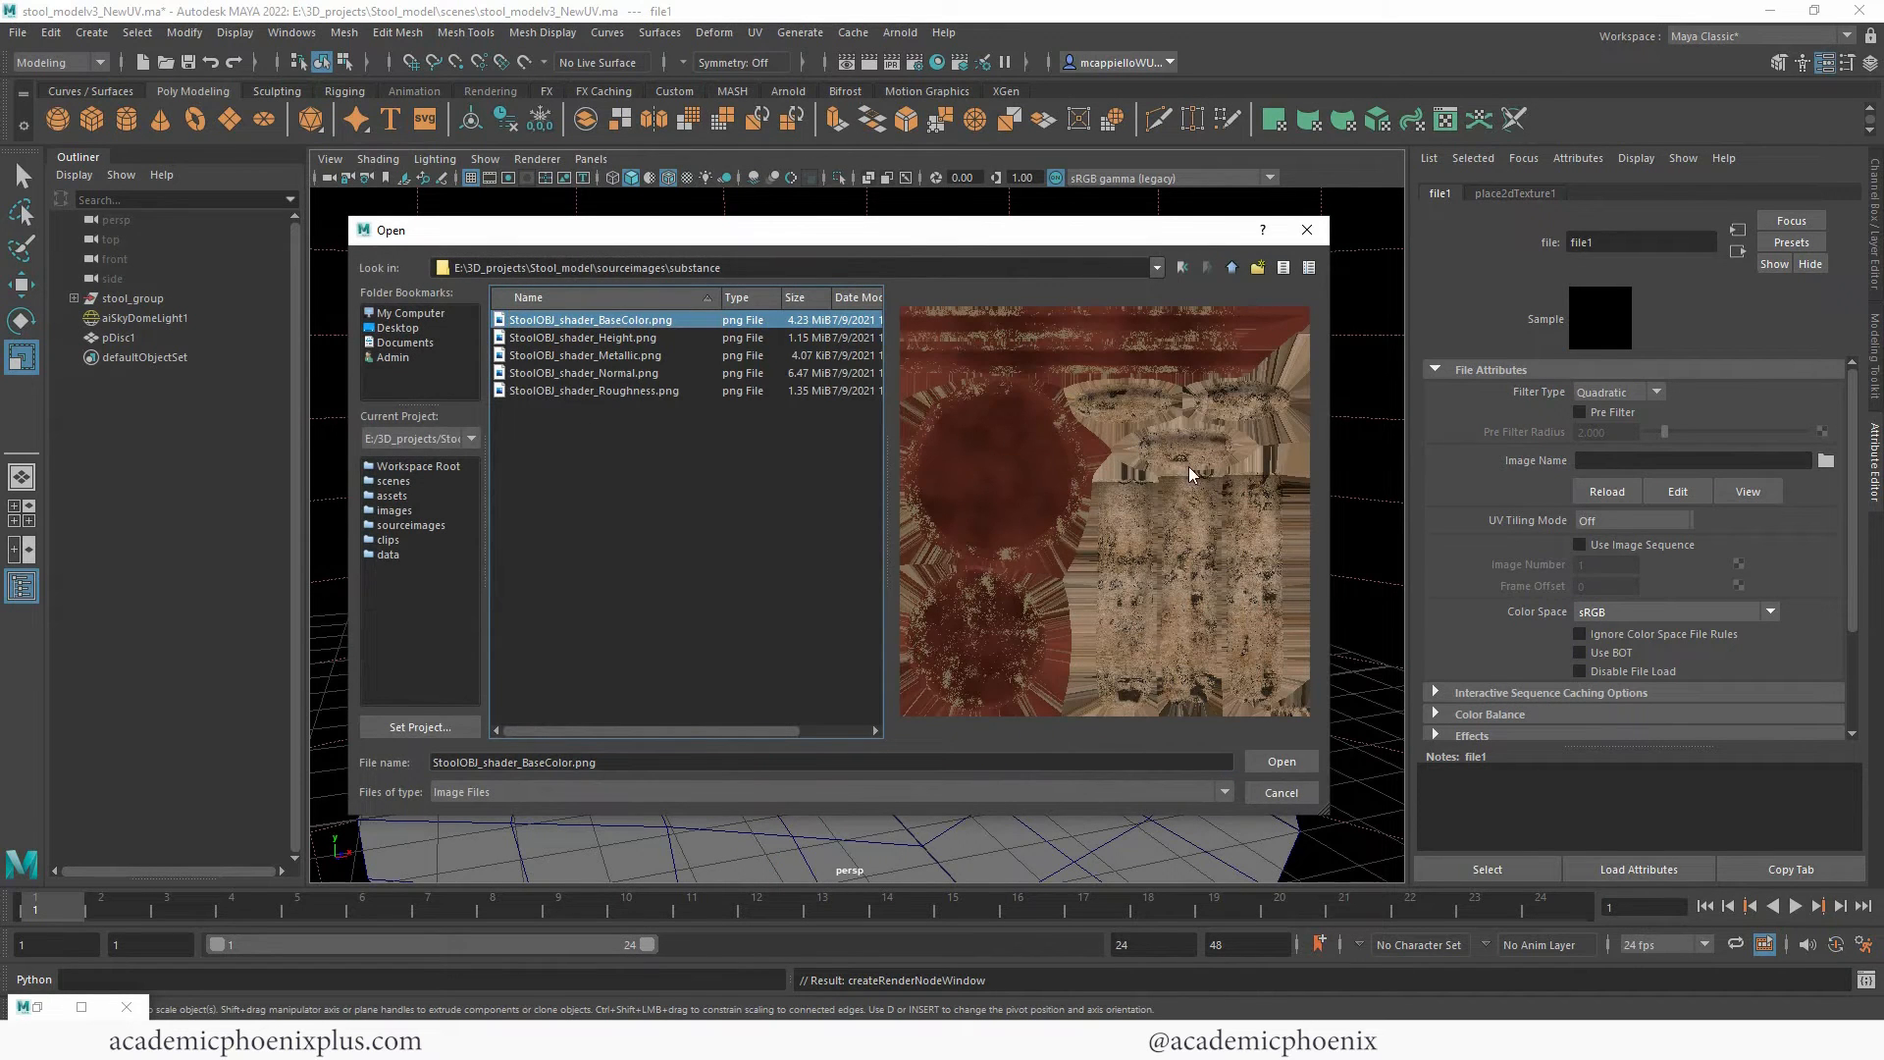
pyautogui.click(1282, 762)
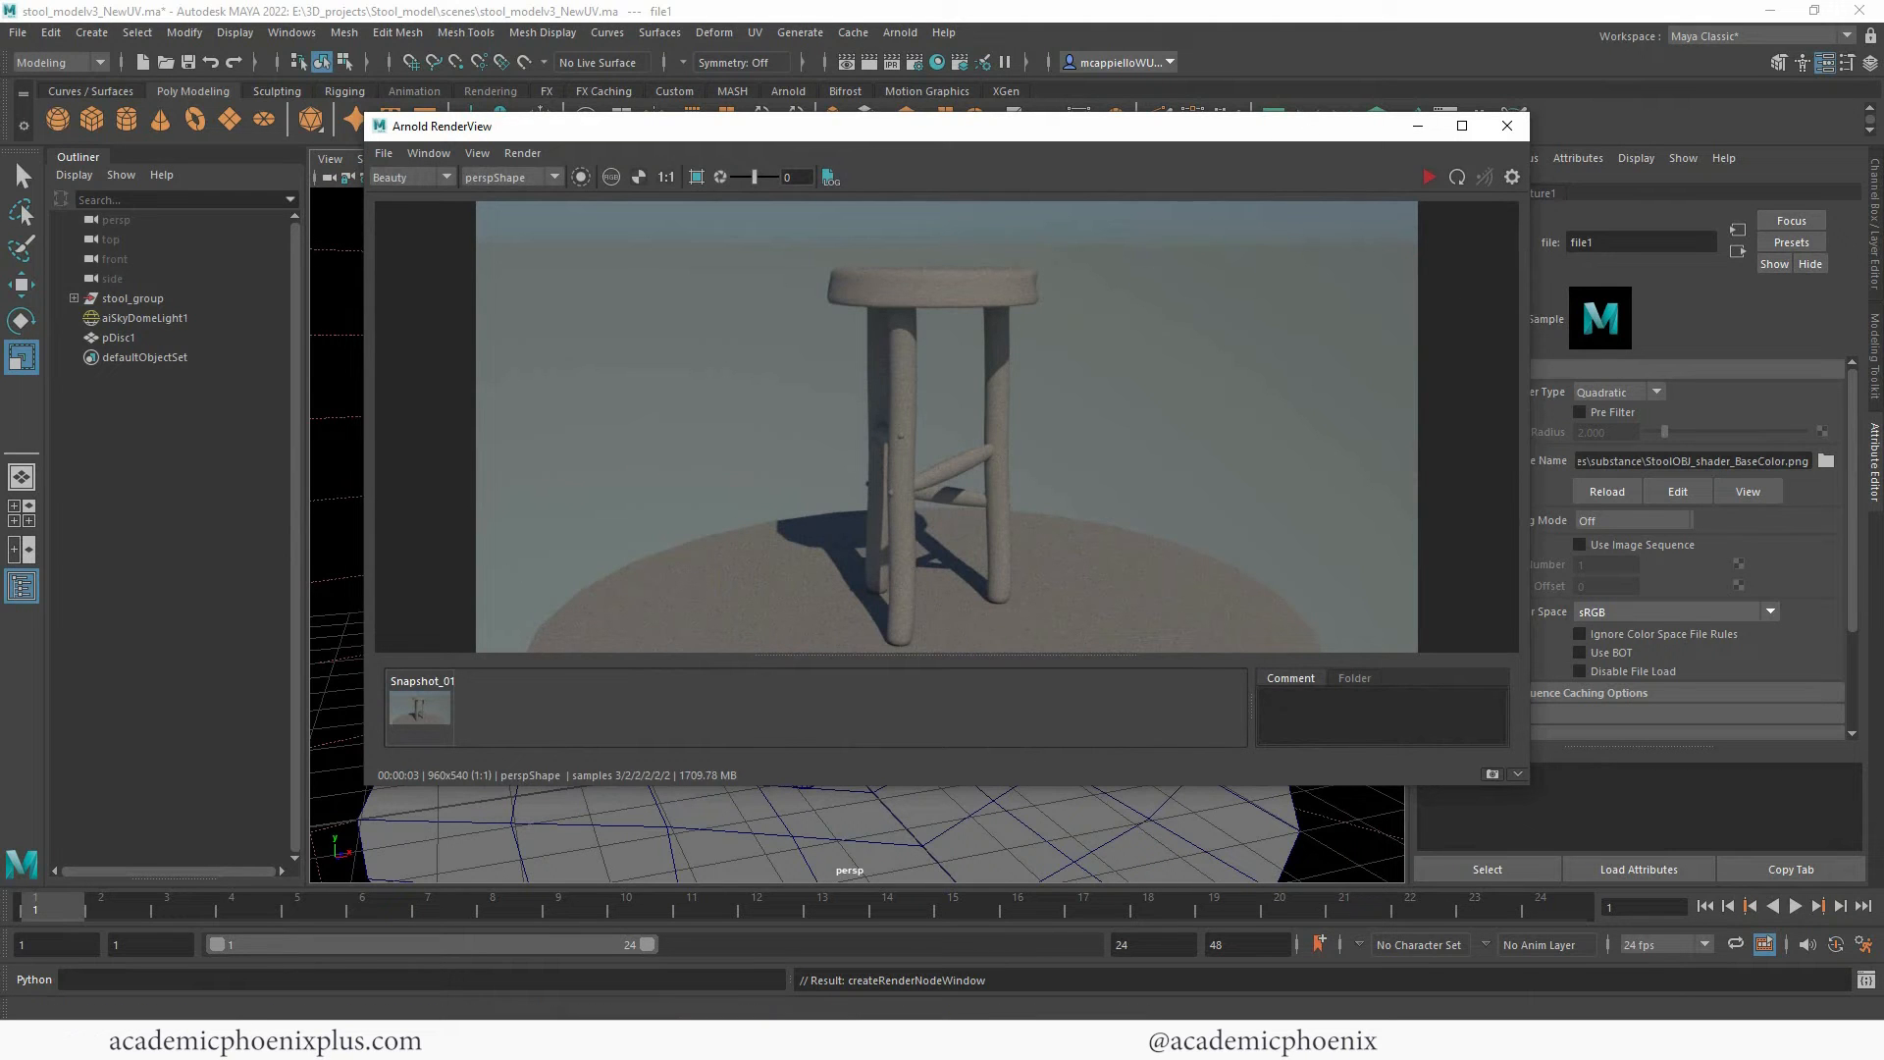
# Render the textured stool from a slightly higher angle and compare it with Snapshot_01.
pyautogui.moveTo(1244, 126); pyautogui.dragTo(1687, 217)
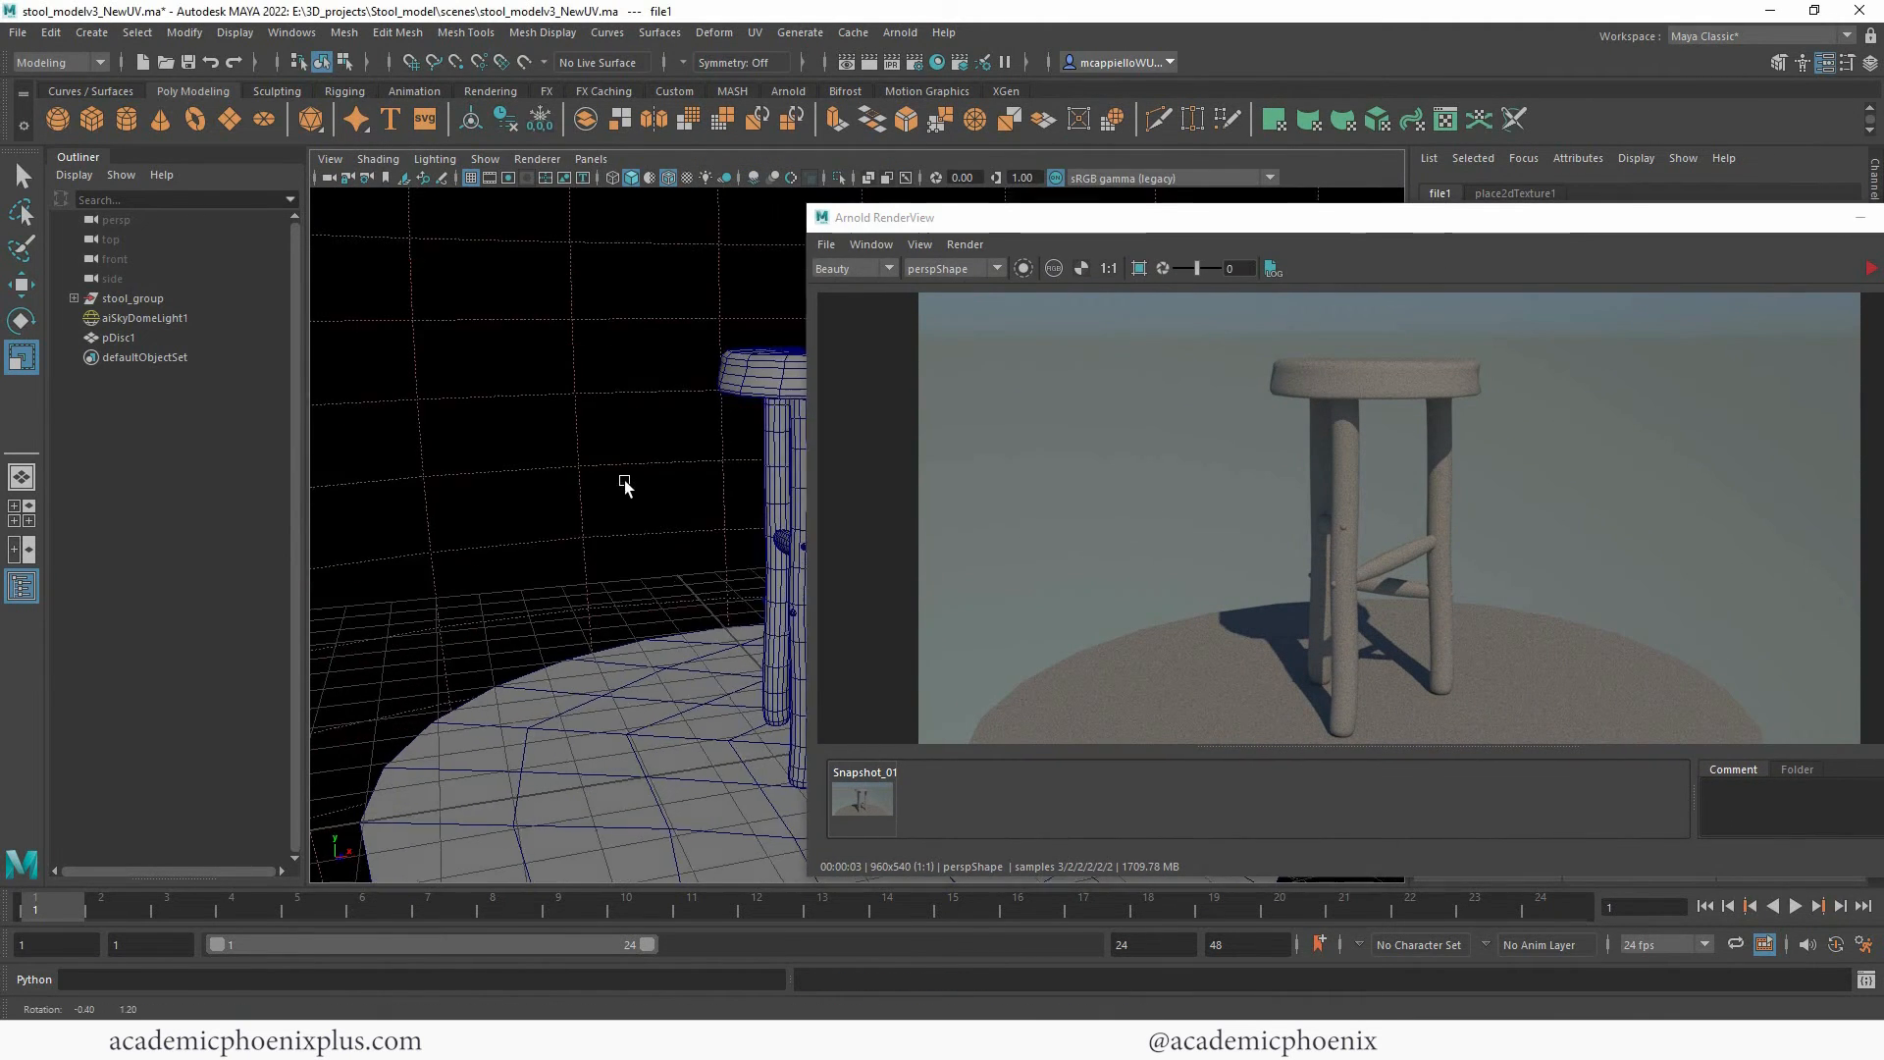
pyautogui.keyDown('alt'); pyautogui.moveTo(624, 485); pyautogui.dragTo(614, 534); pyautogui.keyUp('alt')
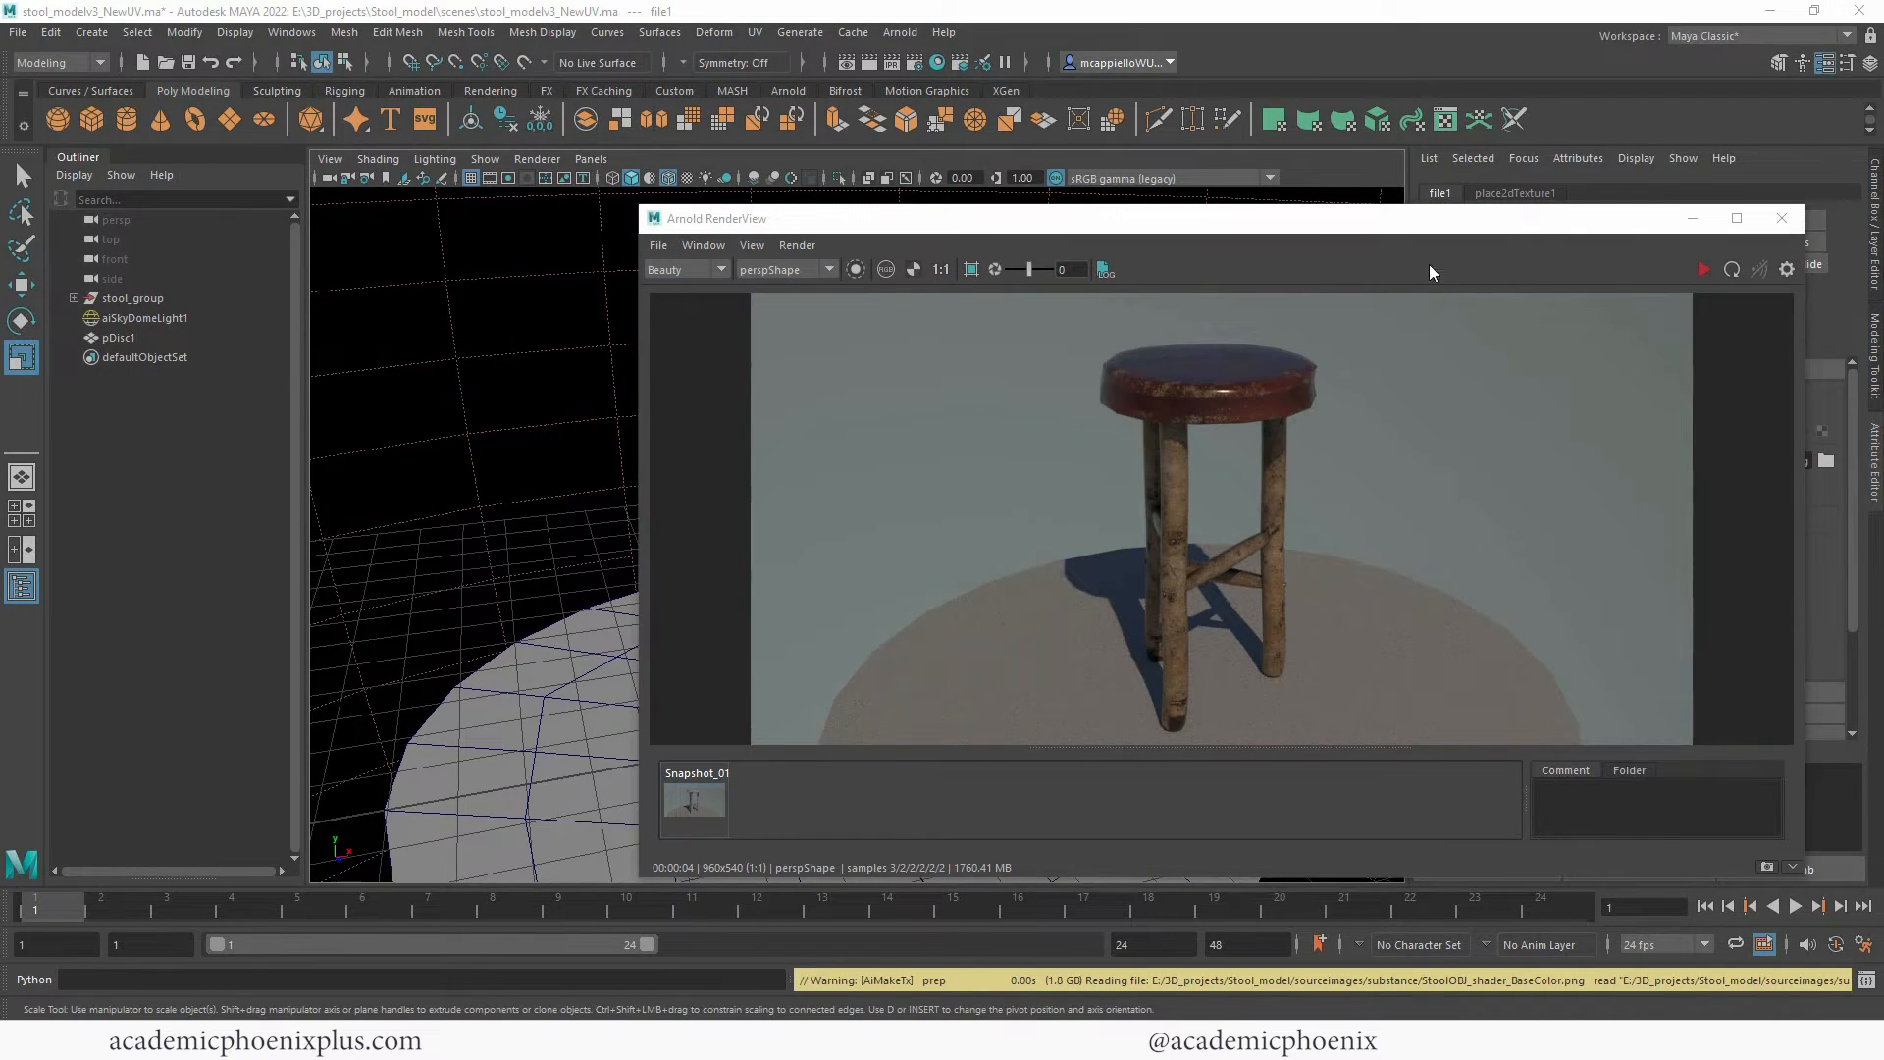
pyautogui.moveTo(1389, 228); pyautogui.dragTo(1198, 236)
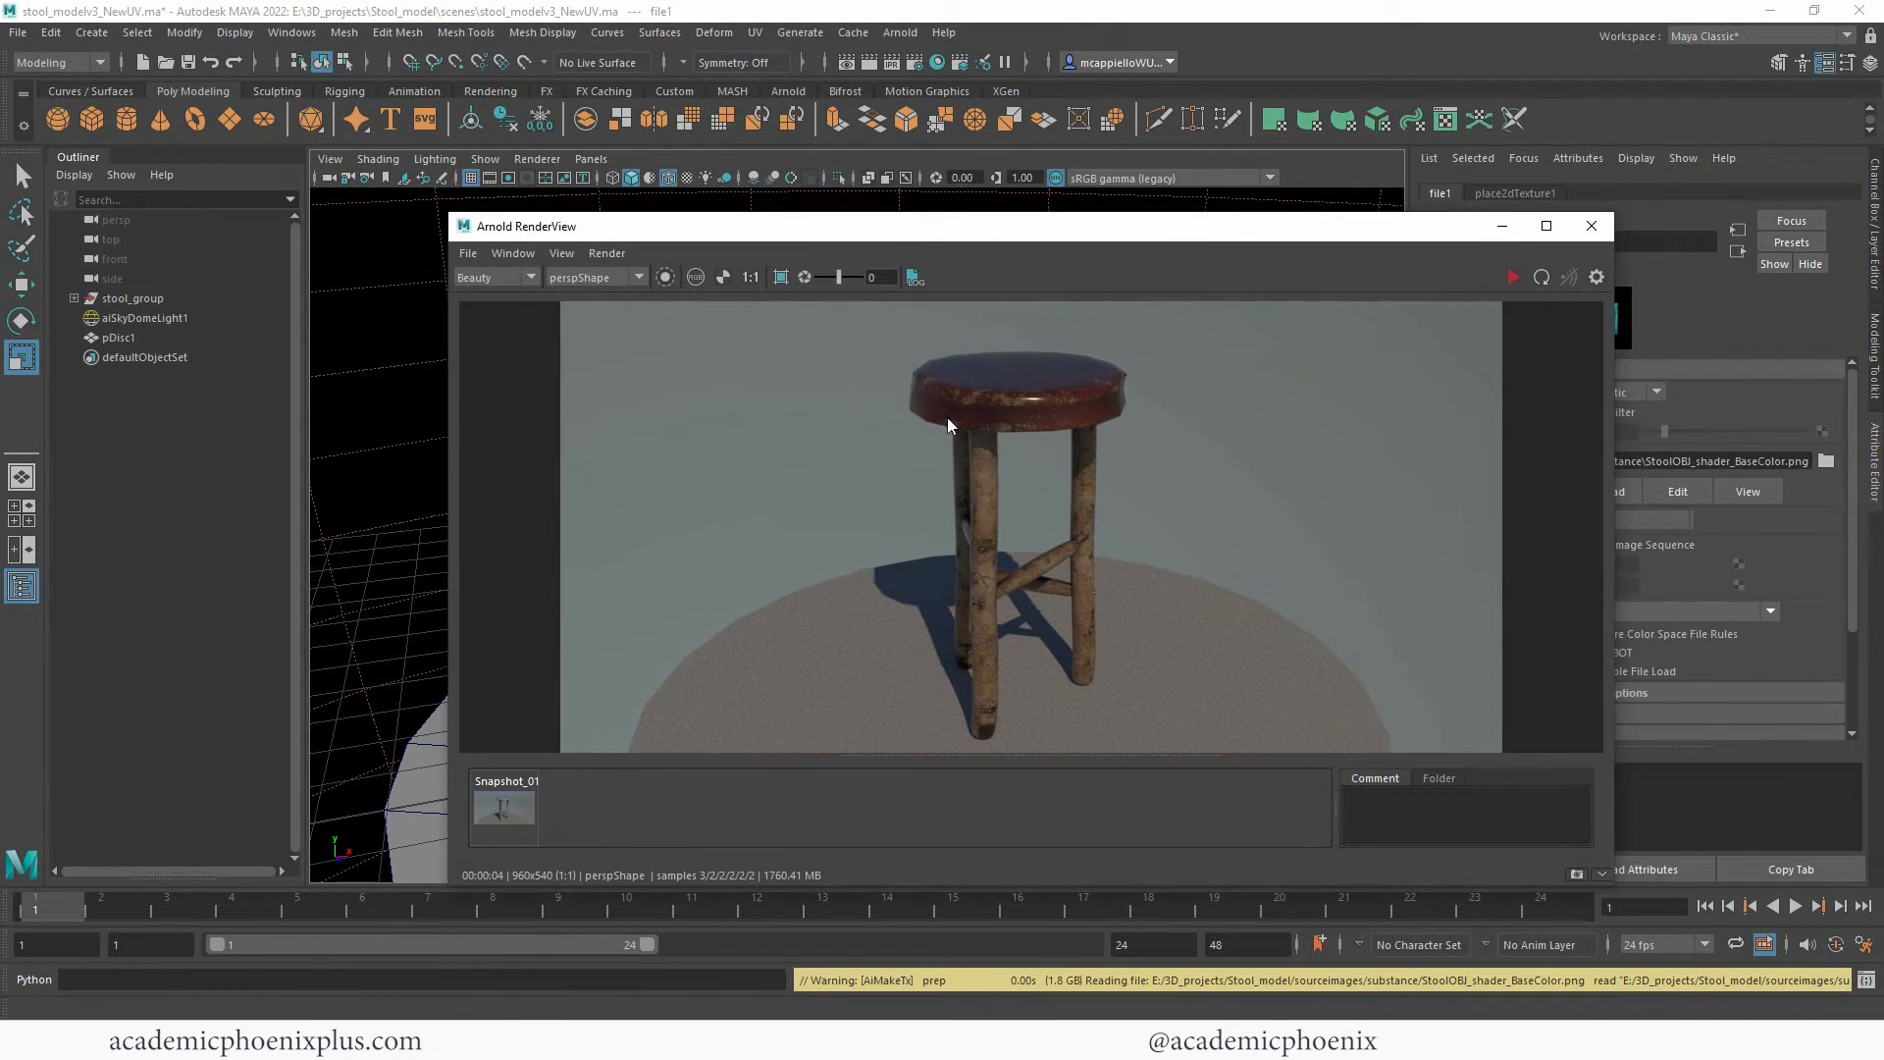
pyautogui.click(503, 810)
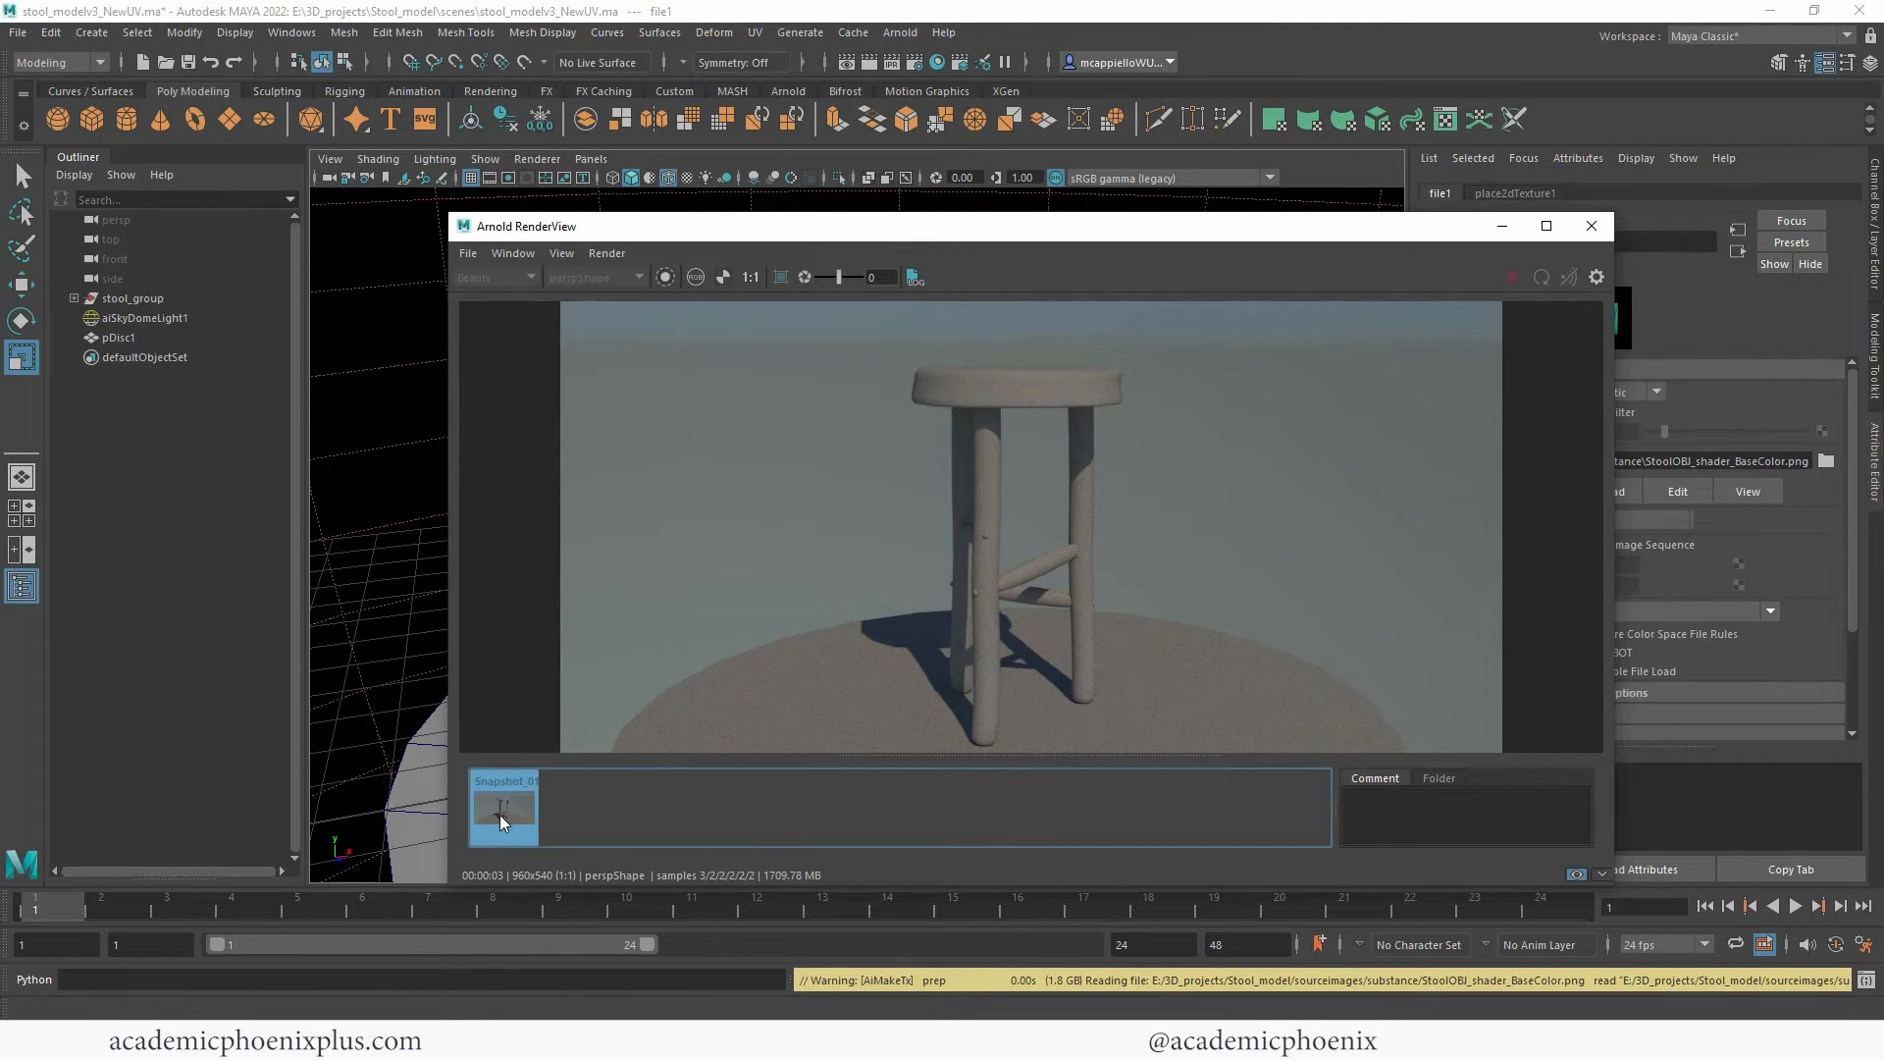
pyautogui.click(498, 811)
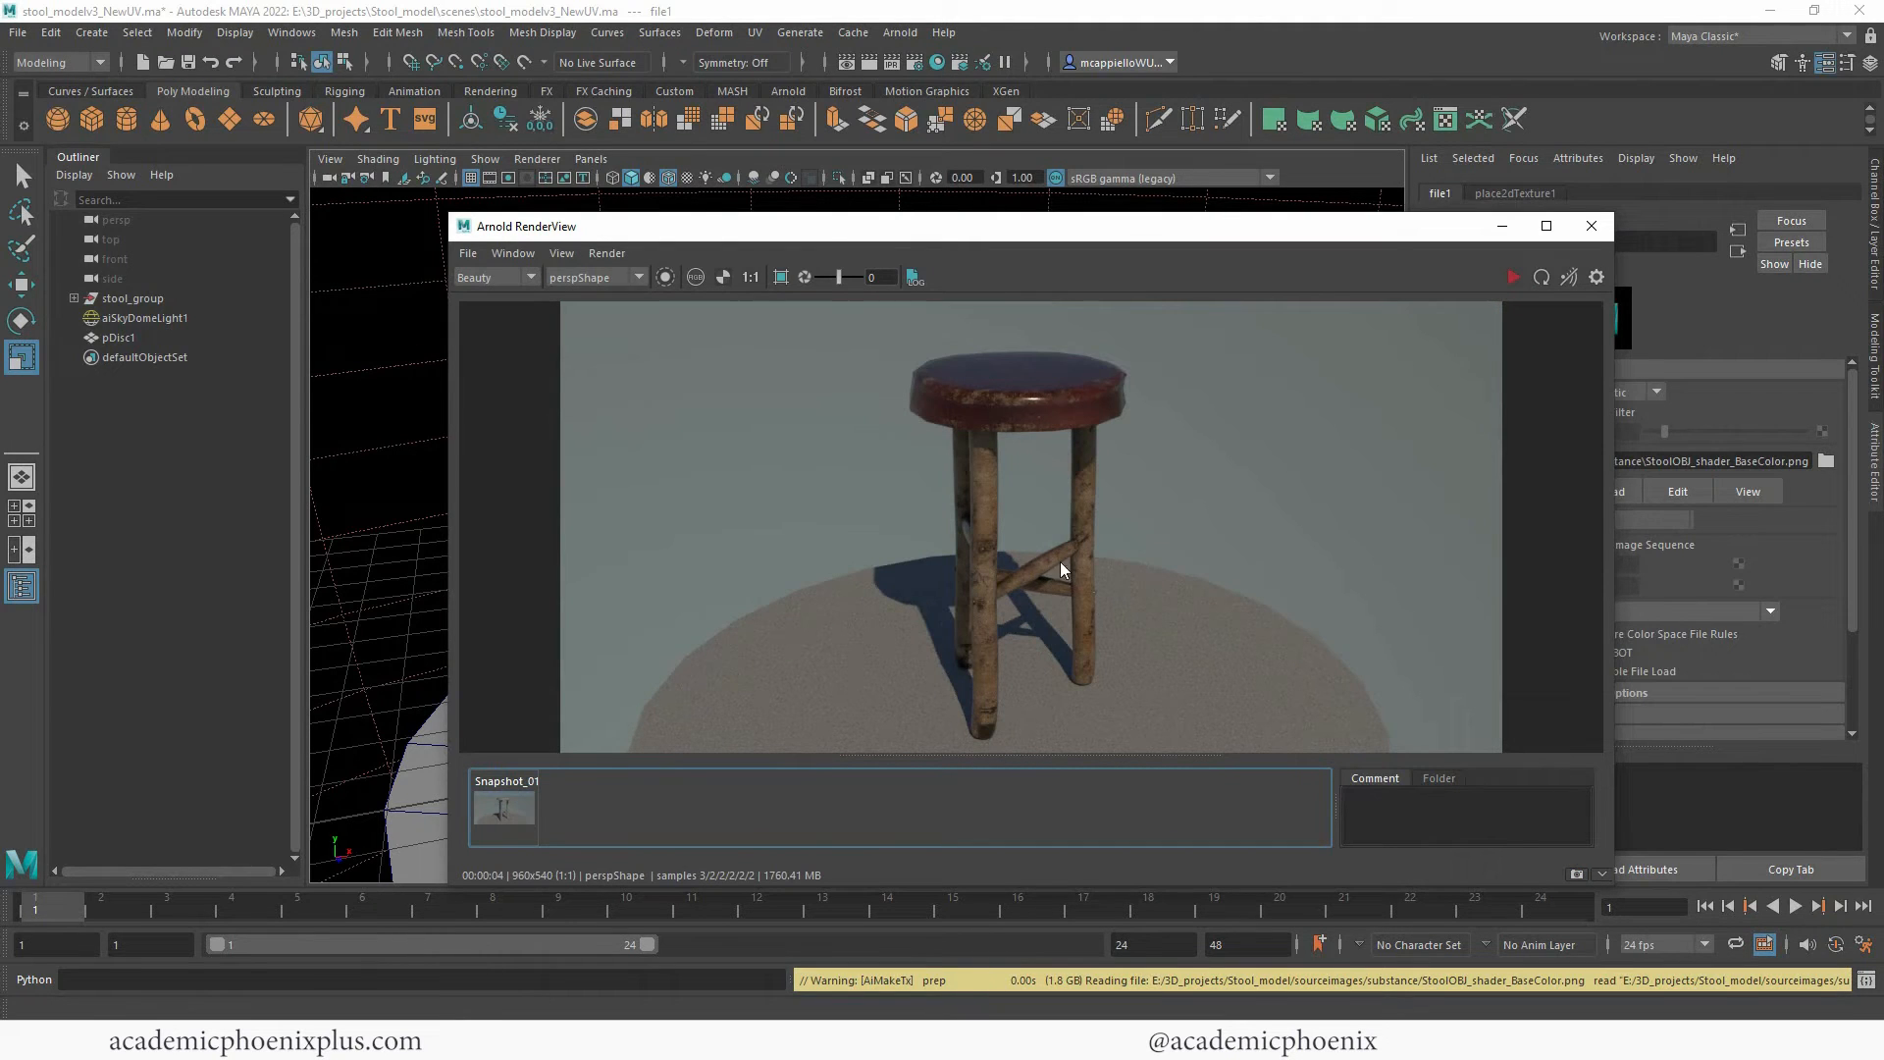
# Minimize the render window, return to the stool's aiStandardSurface material, and rename it stool_shader.
pyautogui.click(1502, 227)
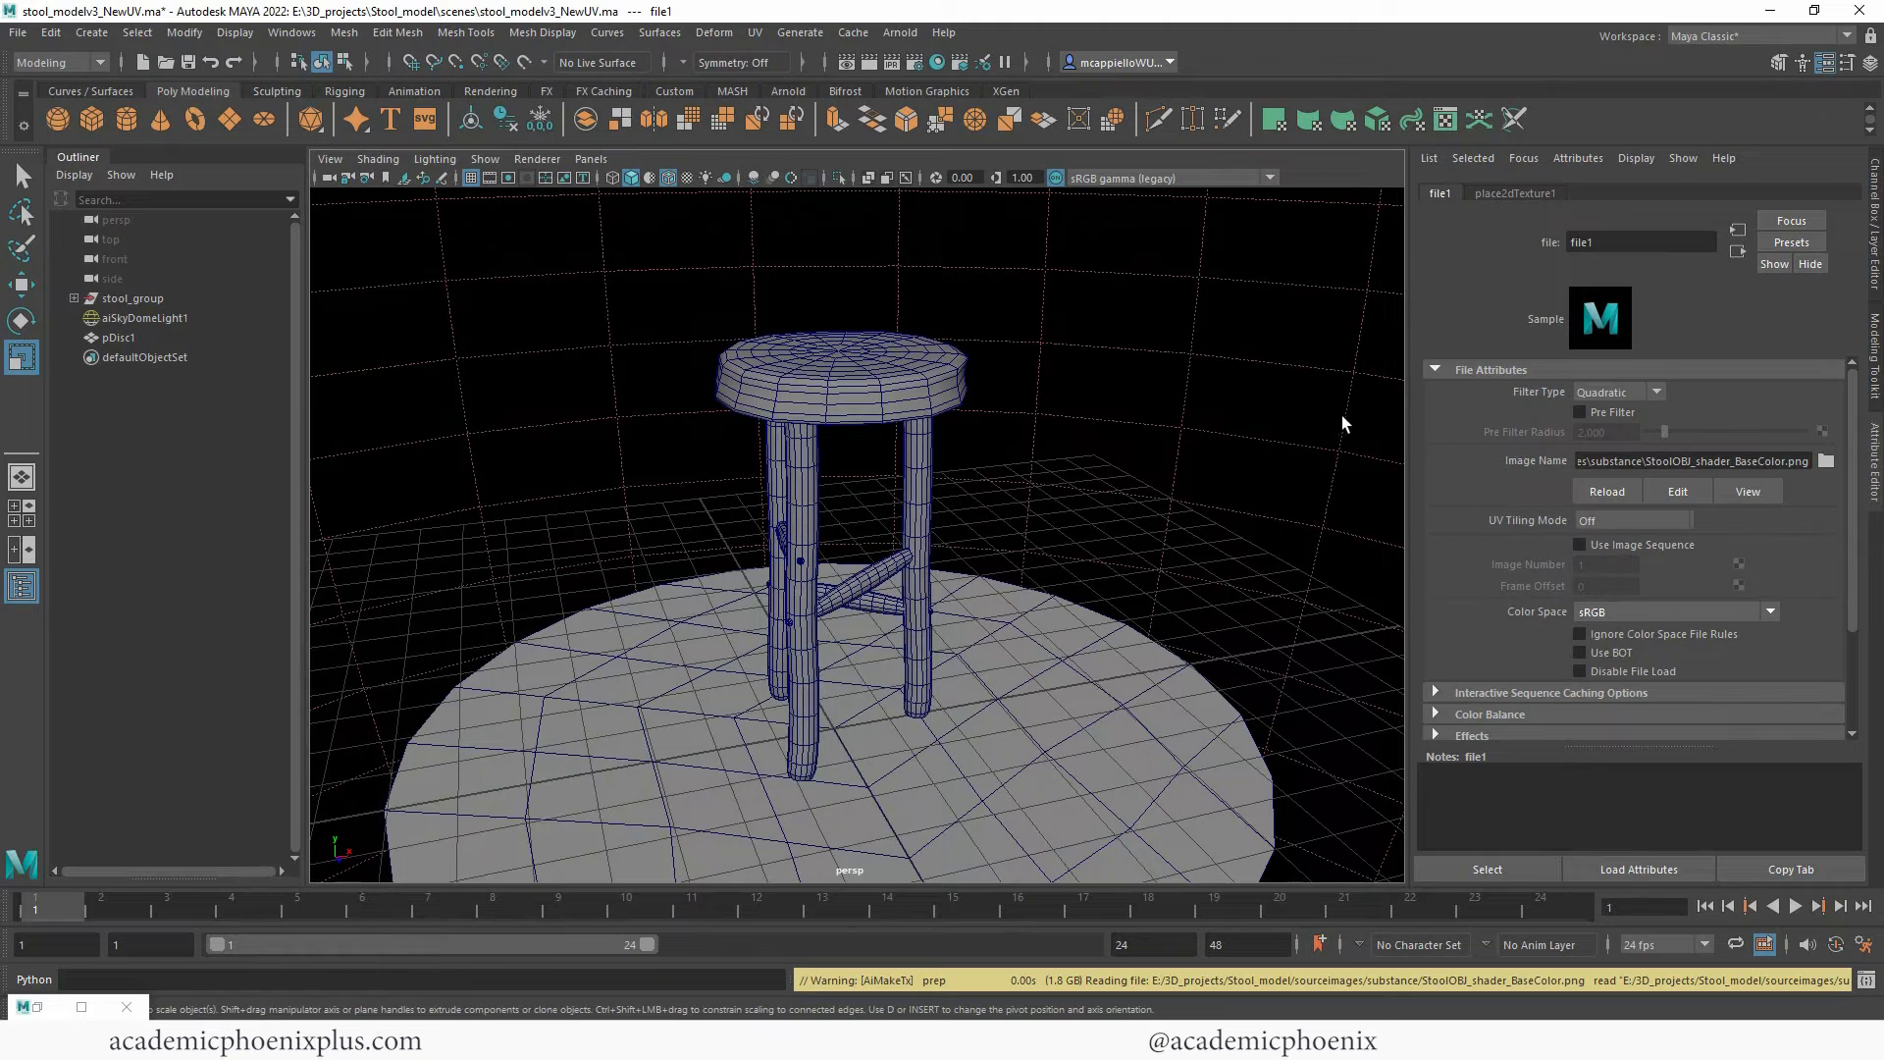
pyautogui.click(1738, 251)
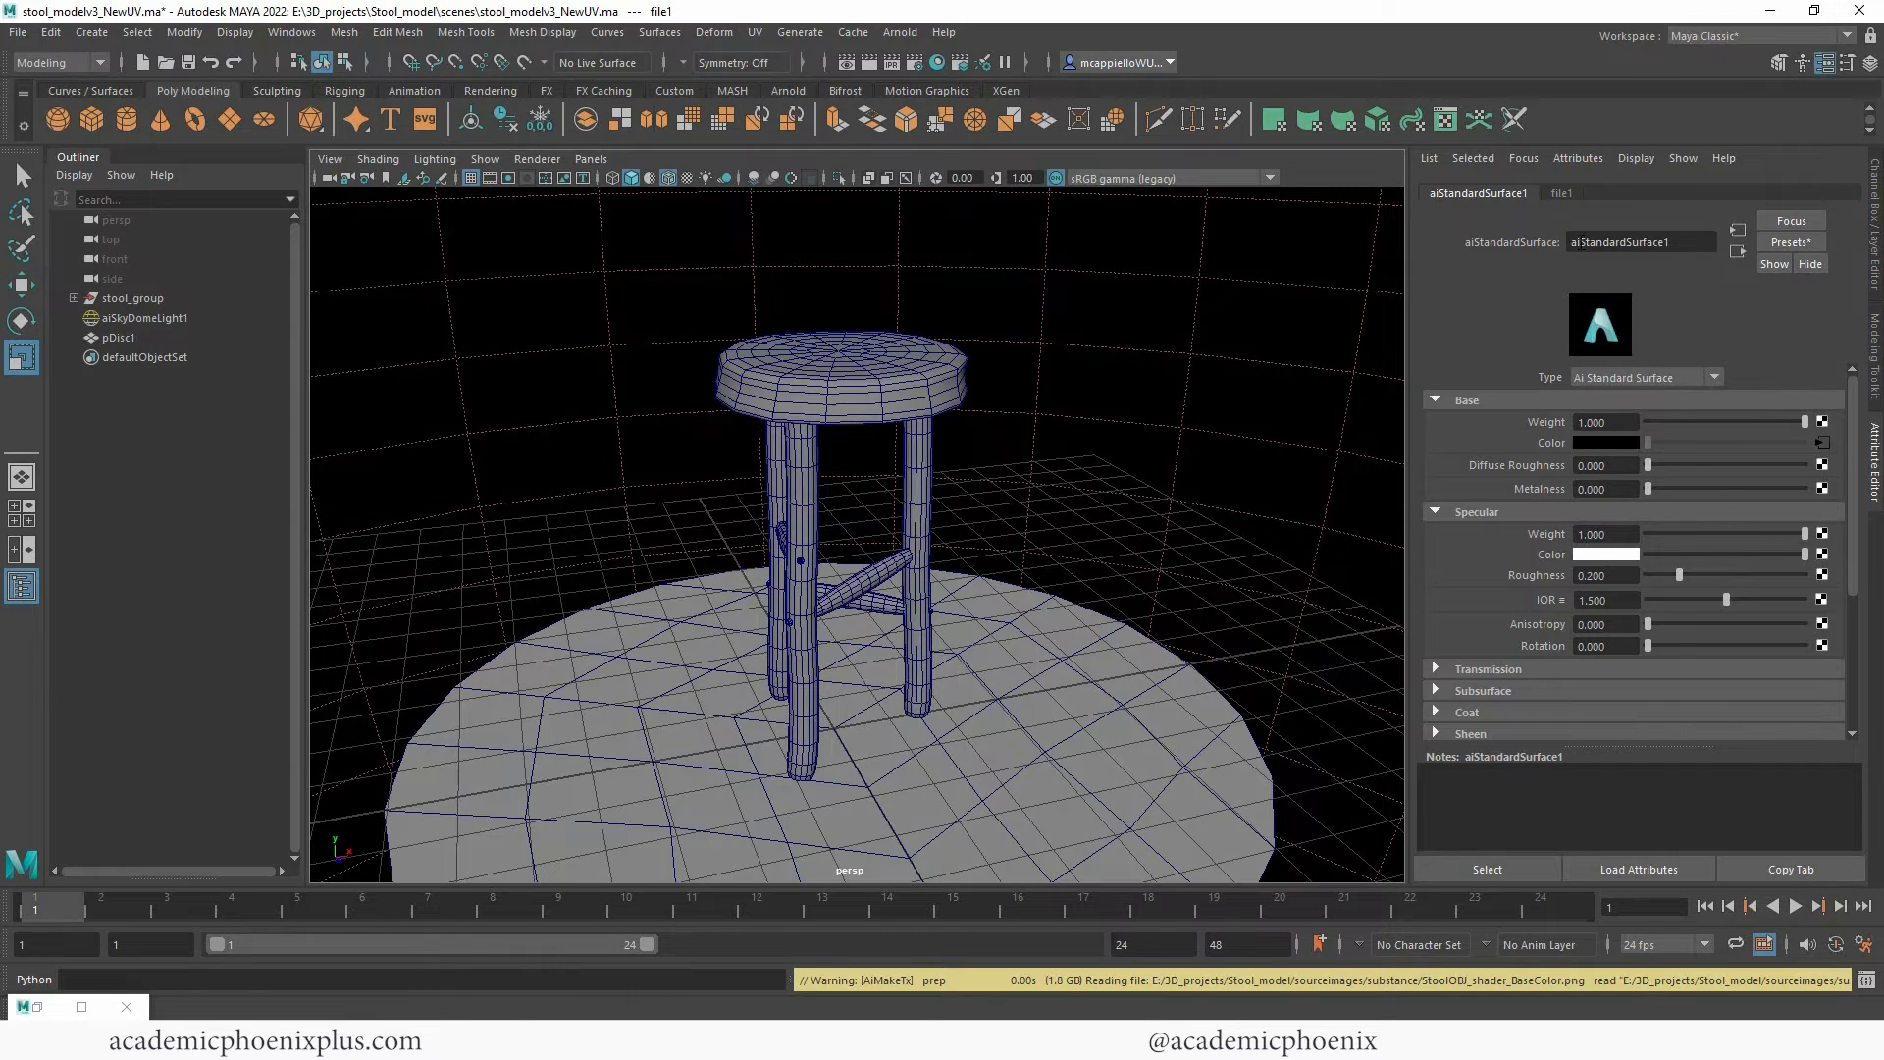
pyautogui.moveTo(1687, 242); pyautogui.dragTo(1348, 226)
pyautogui.write('stool_shader')
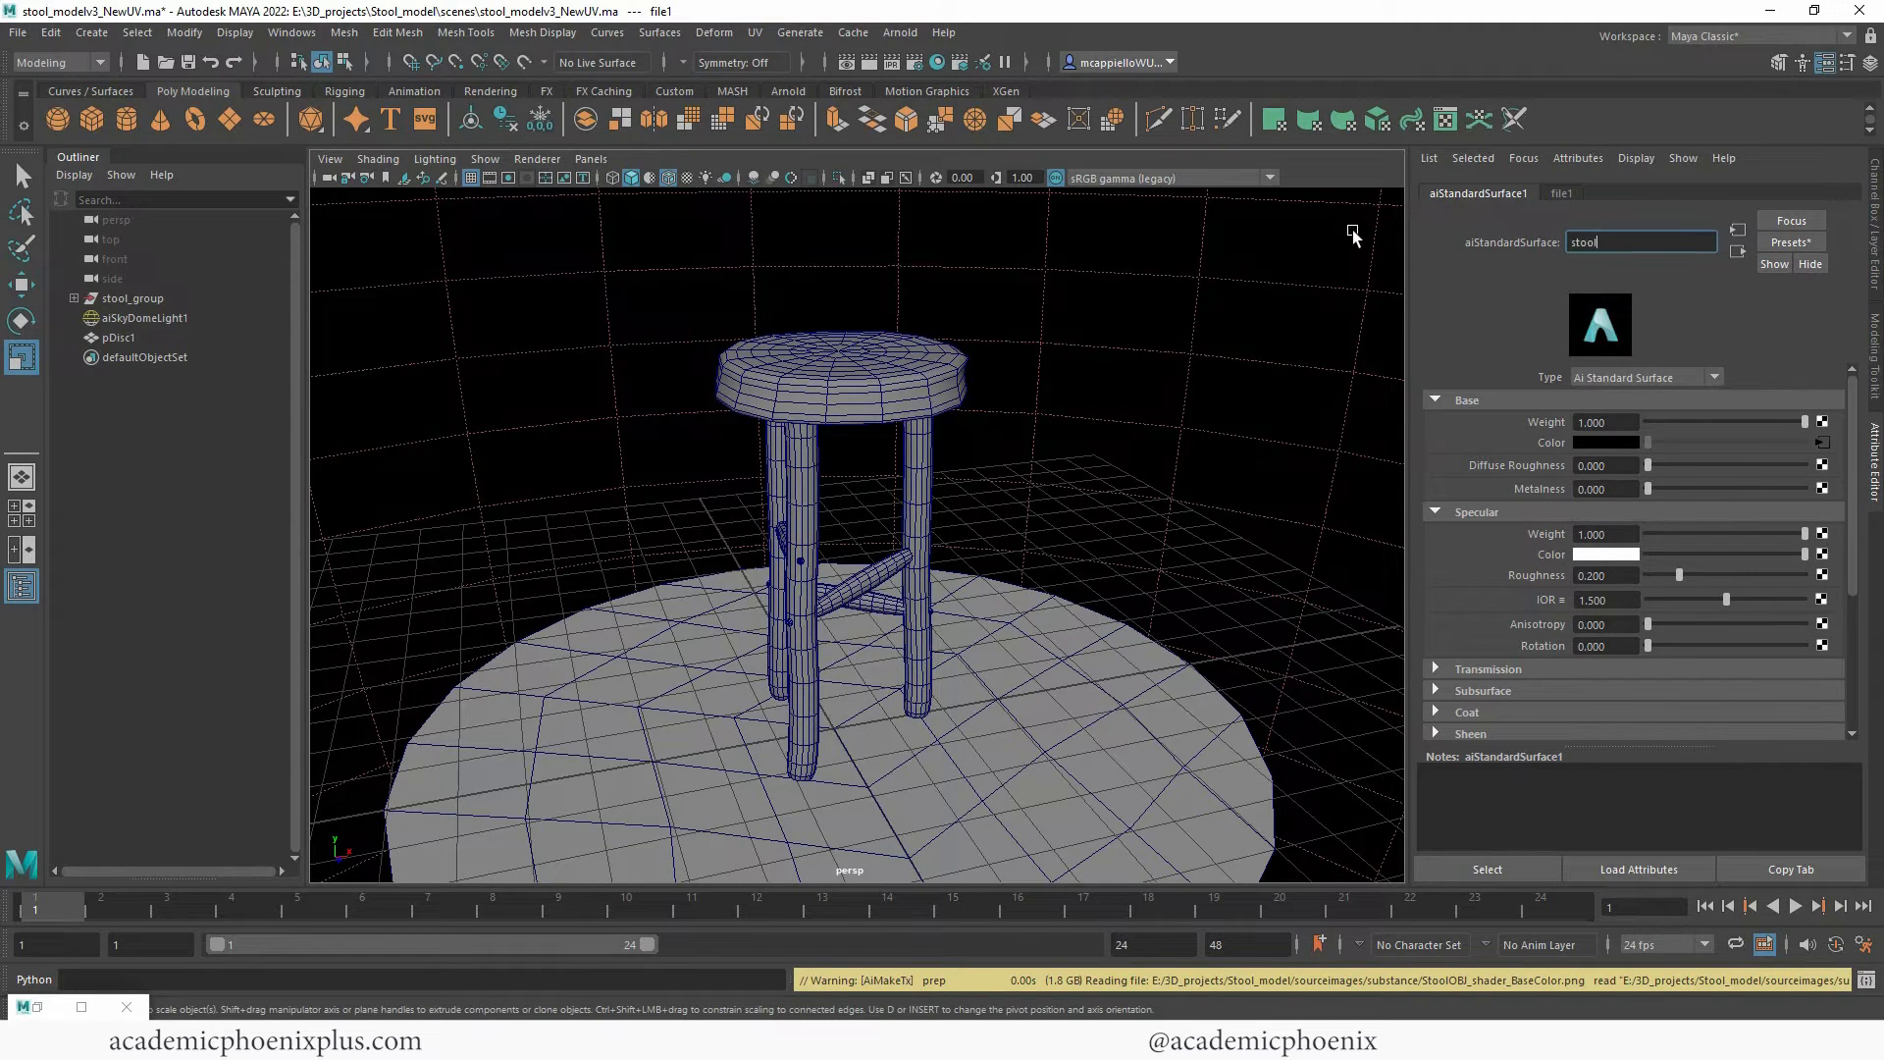
pyautogui.press('Return')
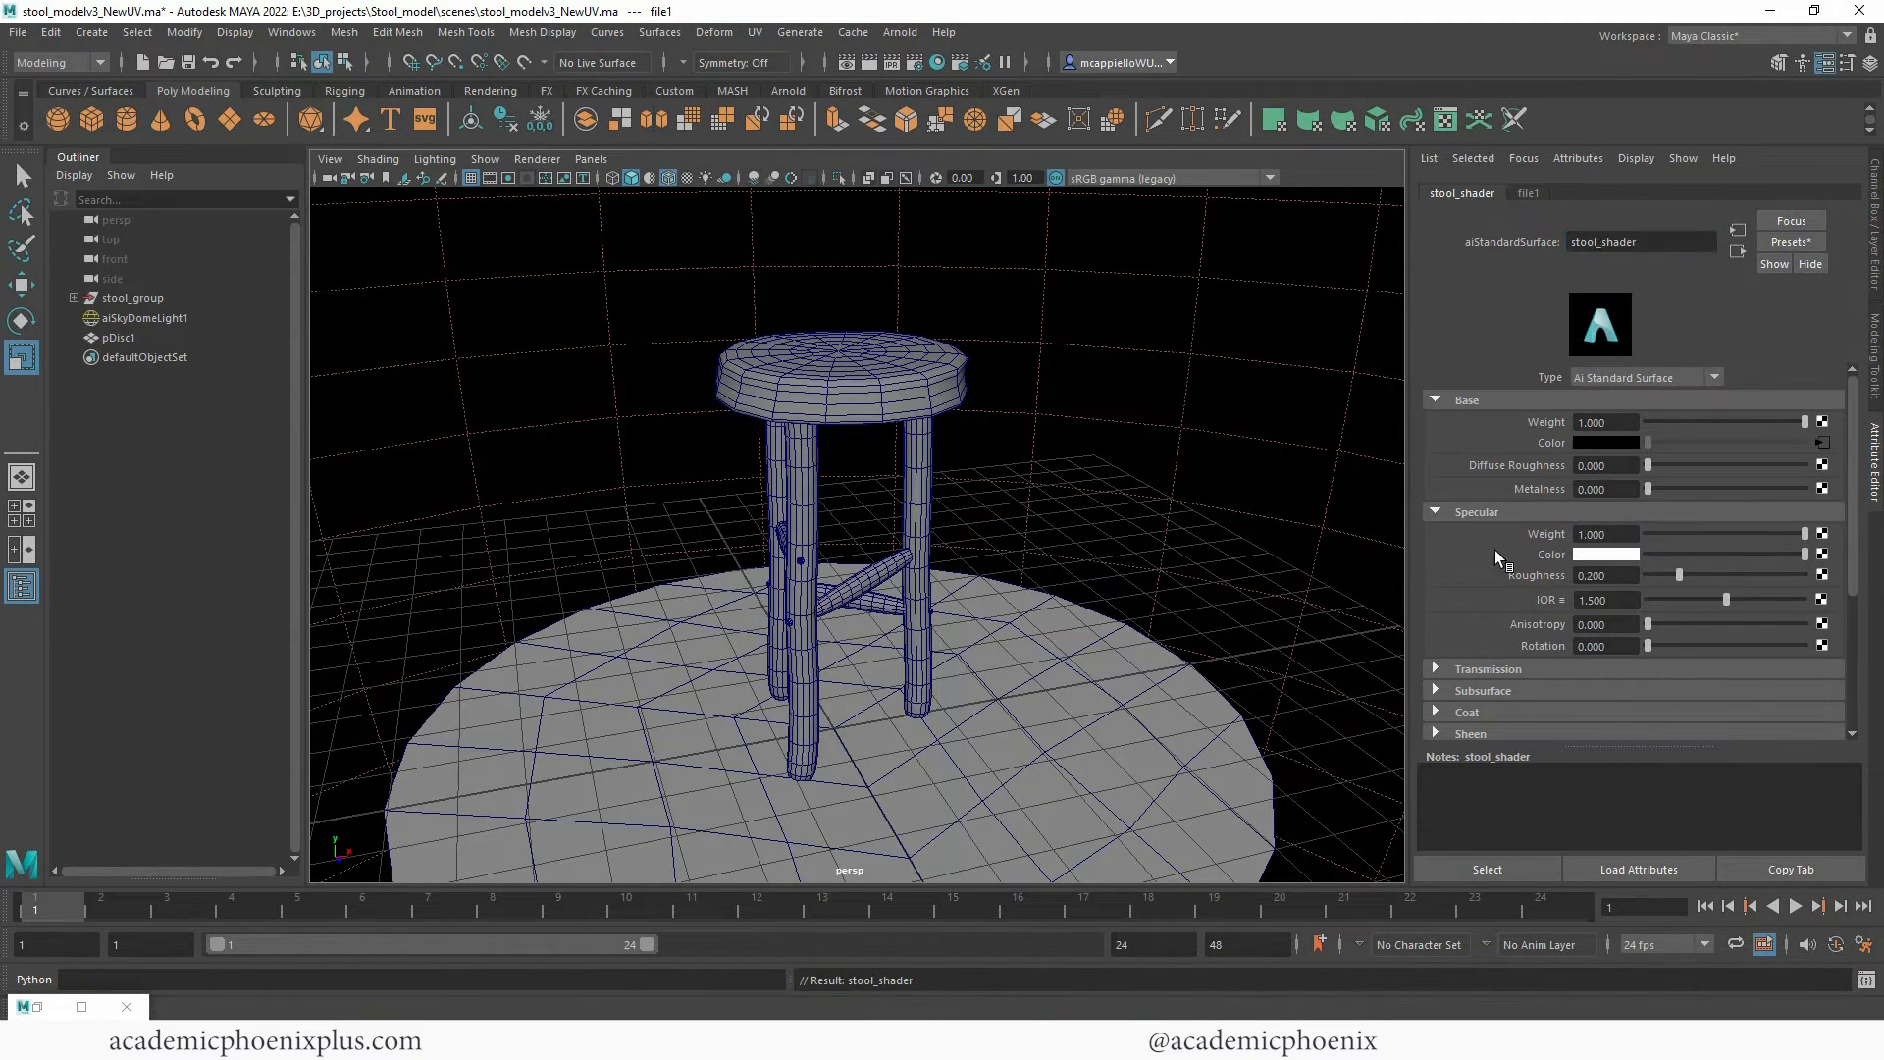
# Connect StoolOBJ_shader_Roughness.png from the substance folder to stool_shader's specular roughness as a File texture and check the render.
pyautogui.click(1822, 575)
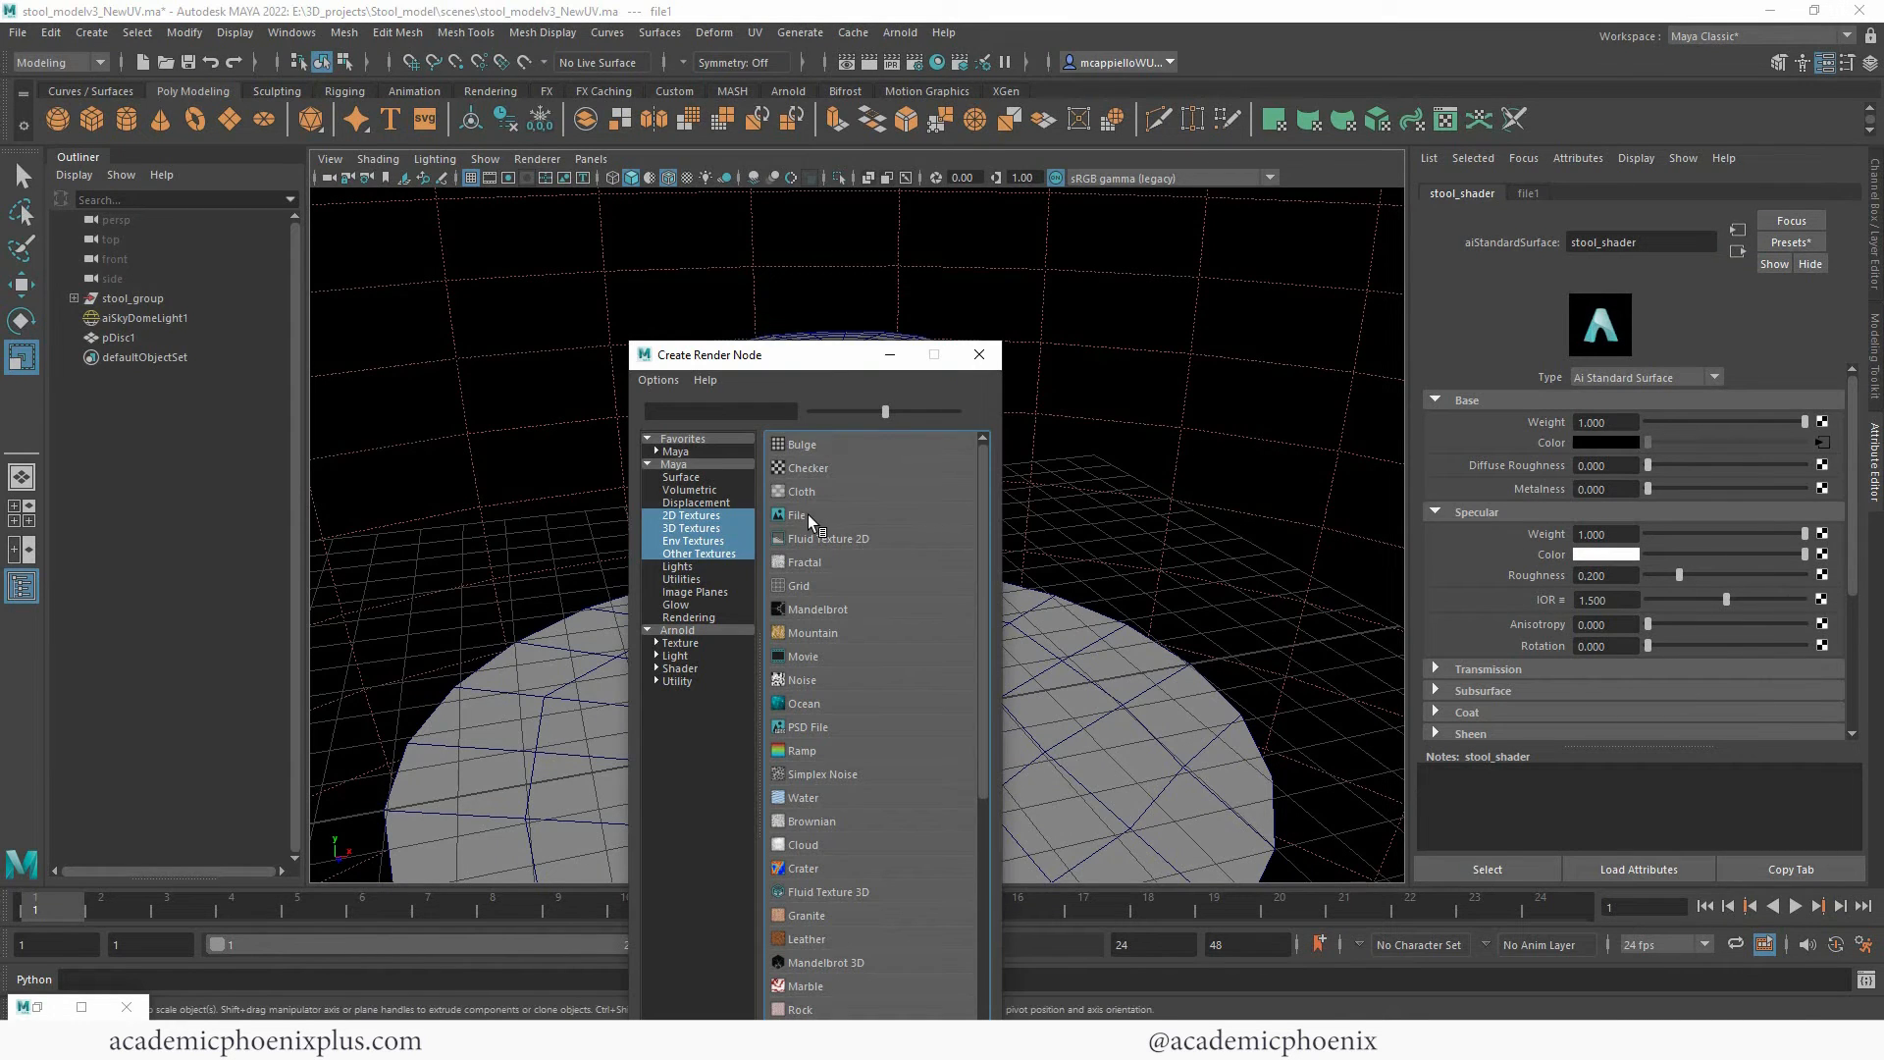
pyautogui.click(797, 515)
pyautogui.click(1826, 462)
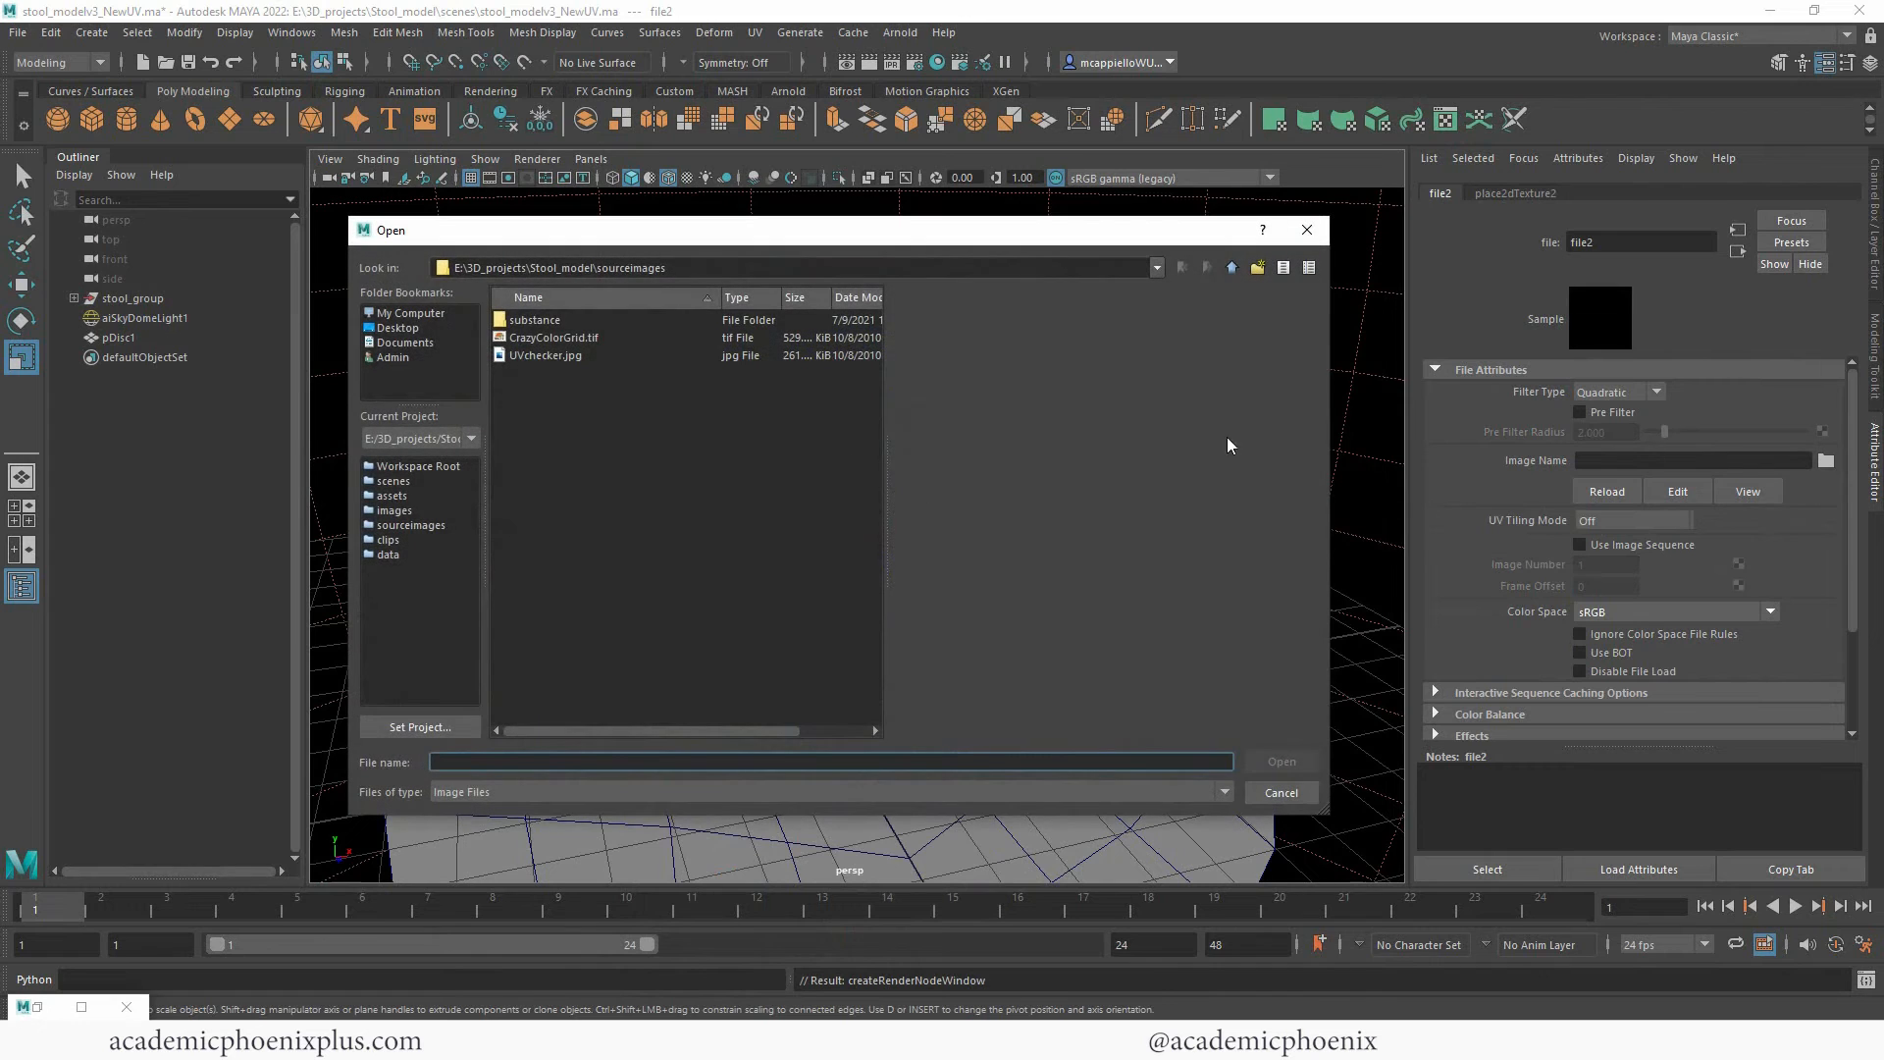
pyautogui.doubleClick(658, 324)
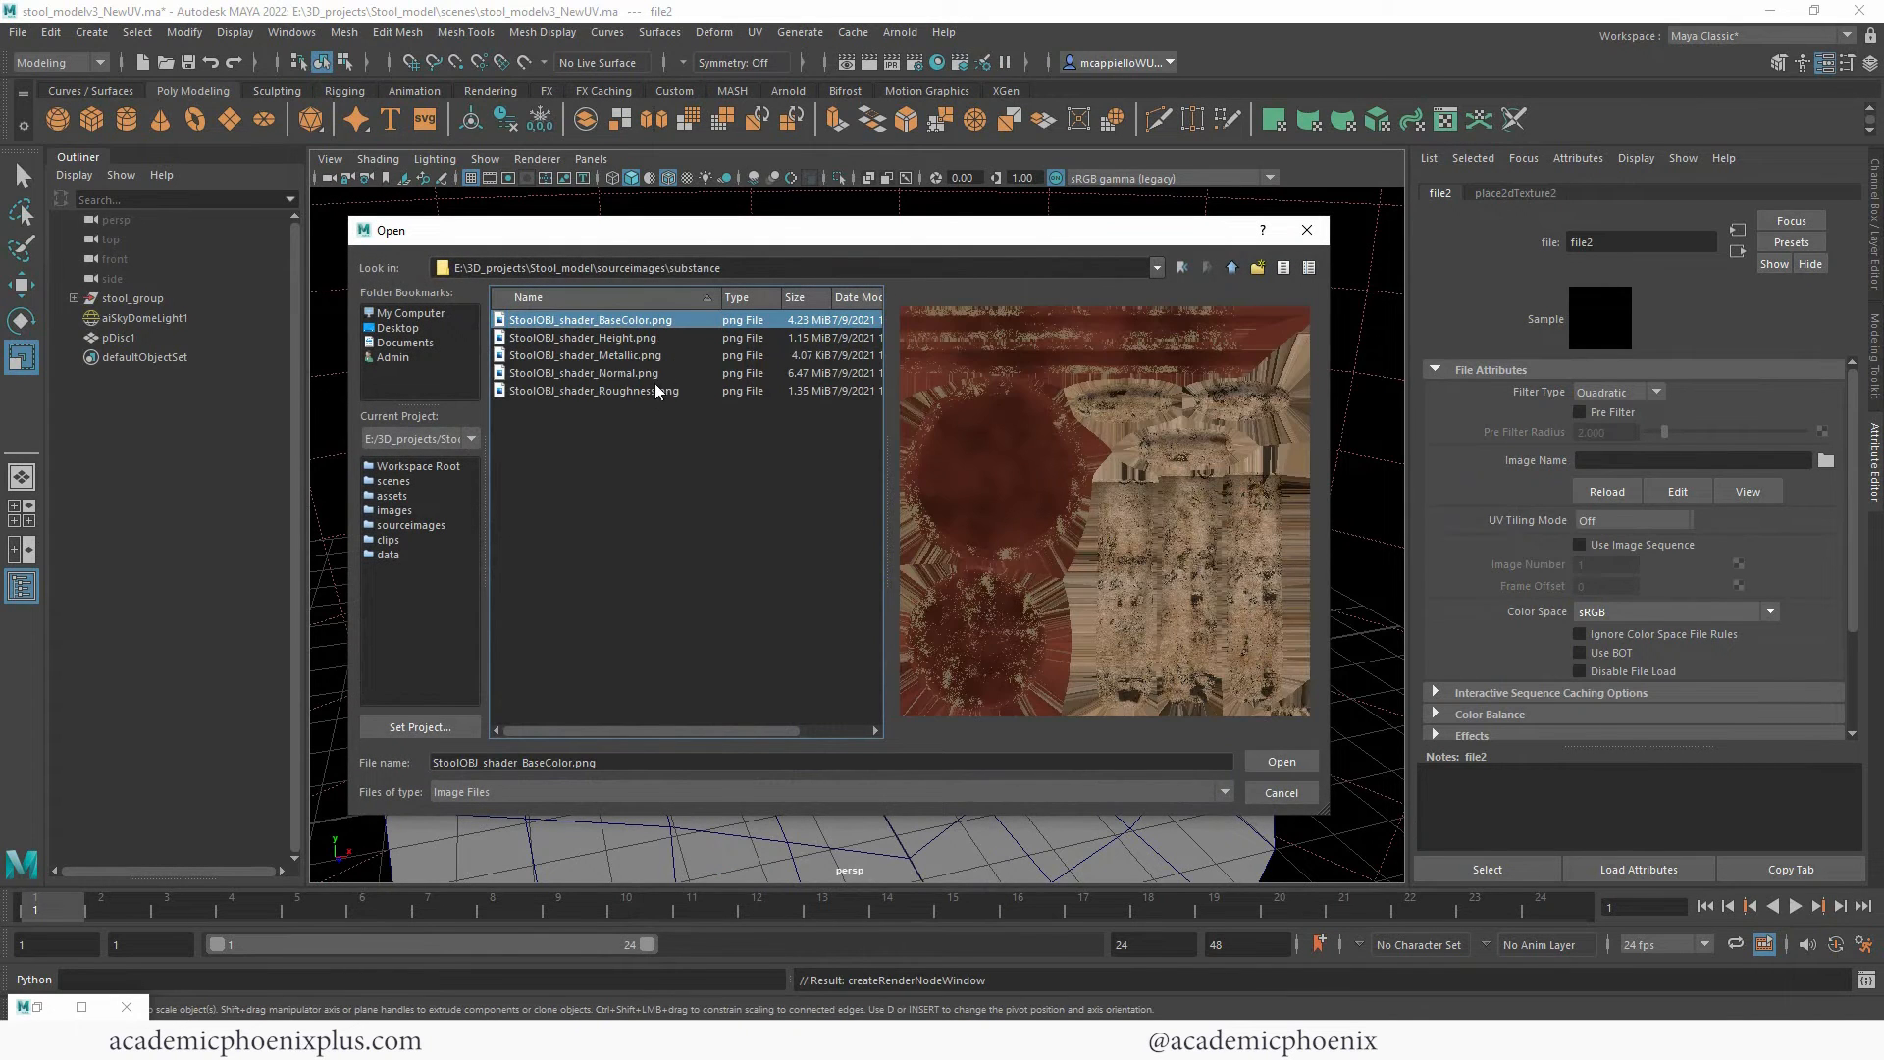
pyautogui.click(656, 391)
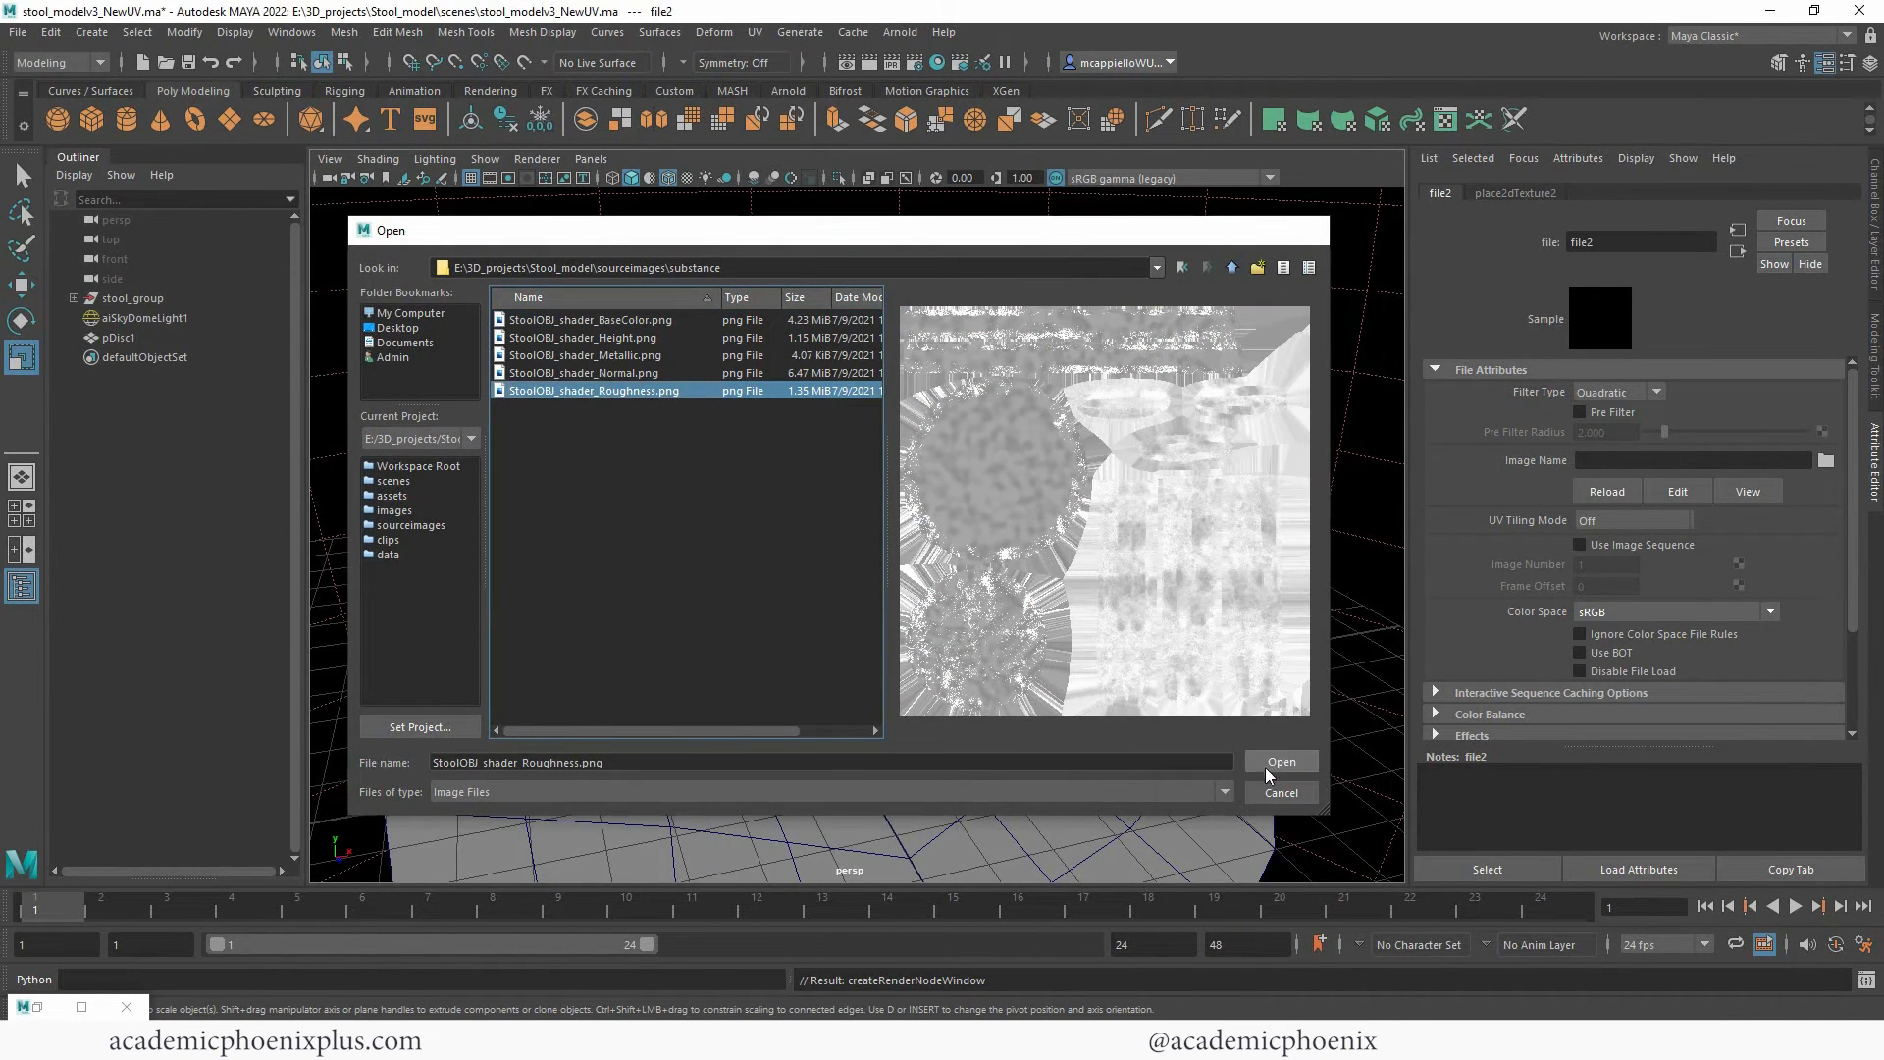
pyautogui.click(1266, 765)
pyautogui.click(37, 1005)
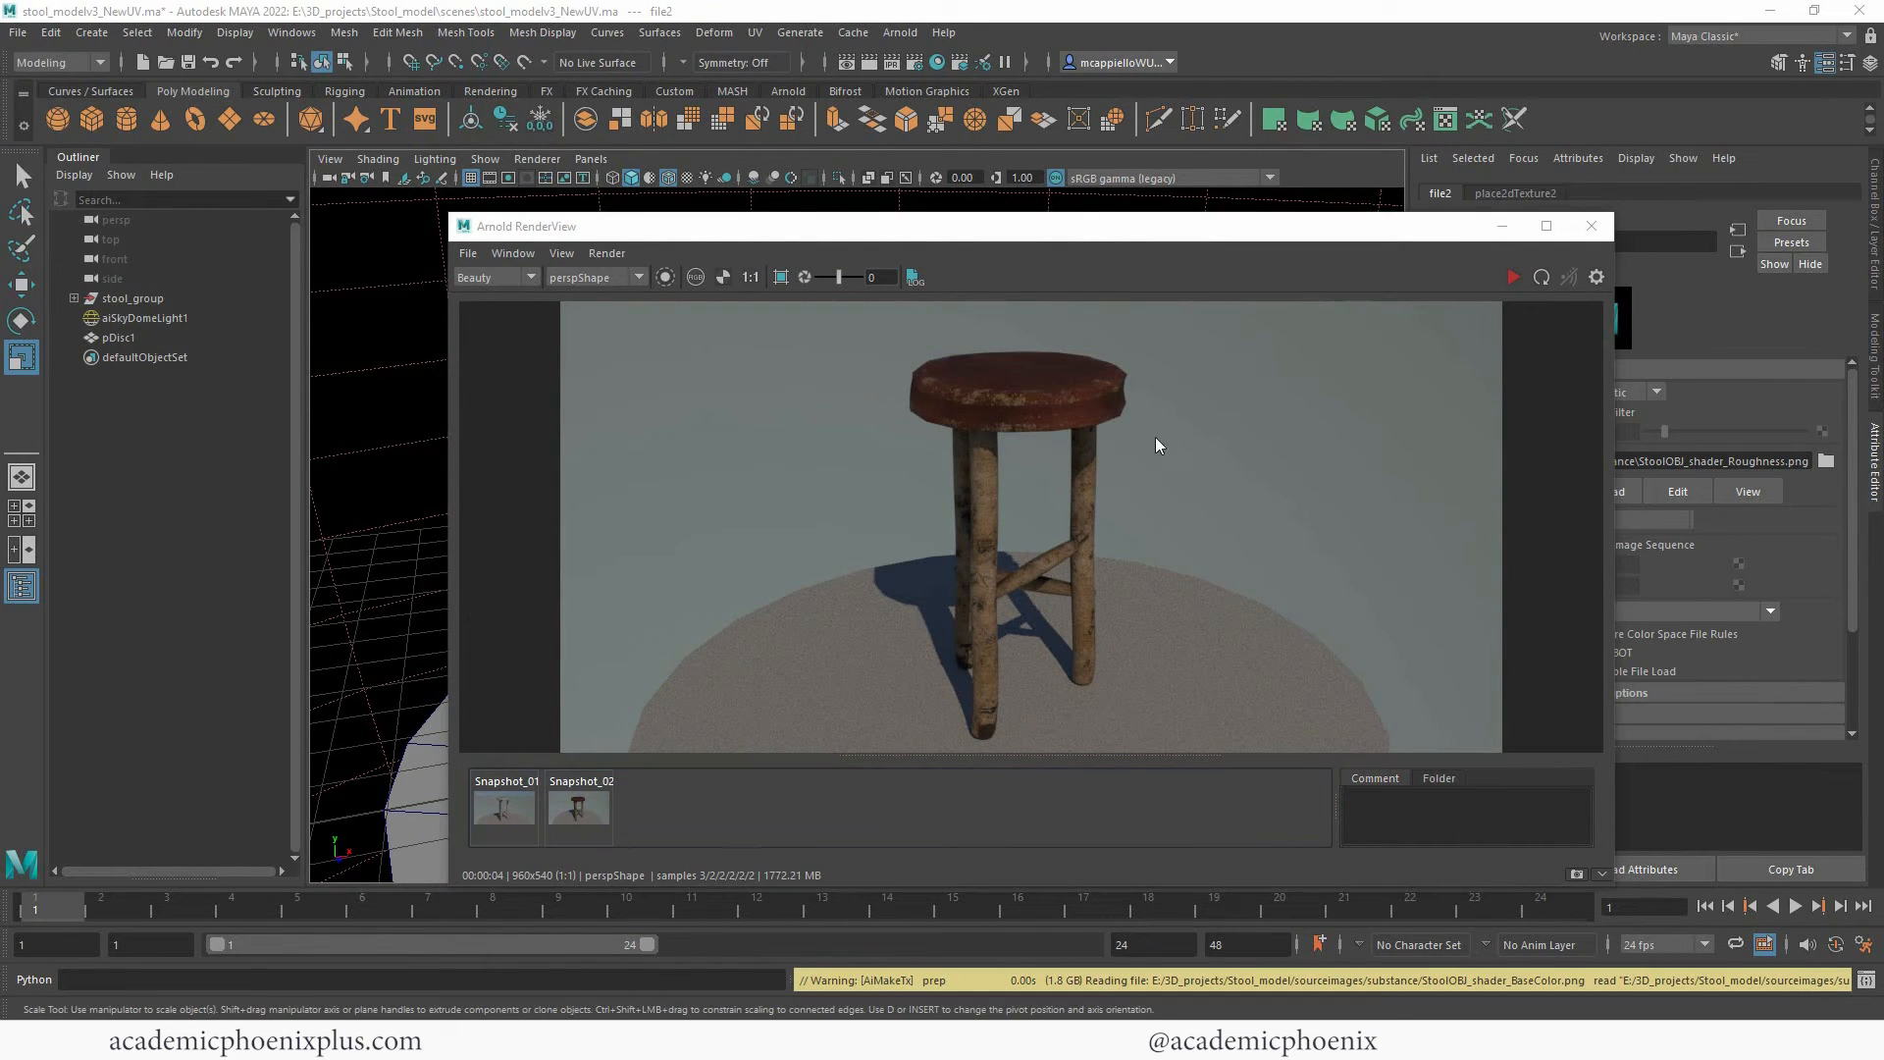
pyautogui.moveTo(1219, 225); pyautogui.dragTo(1060, 227)
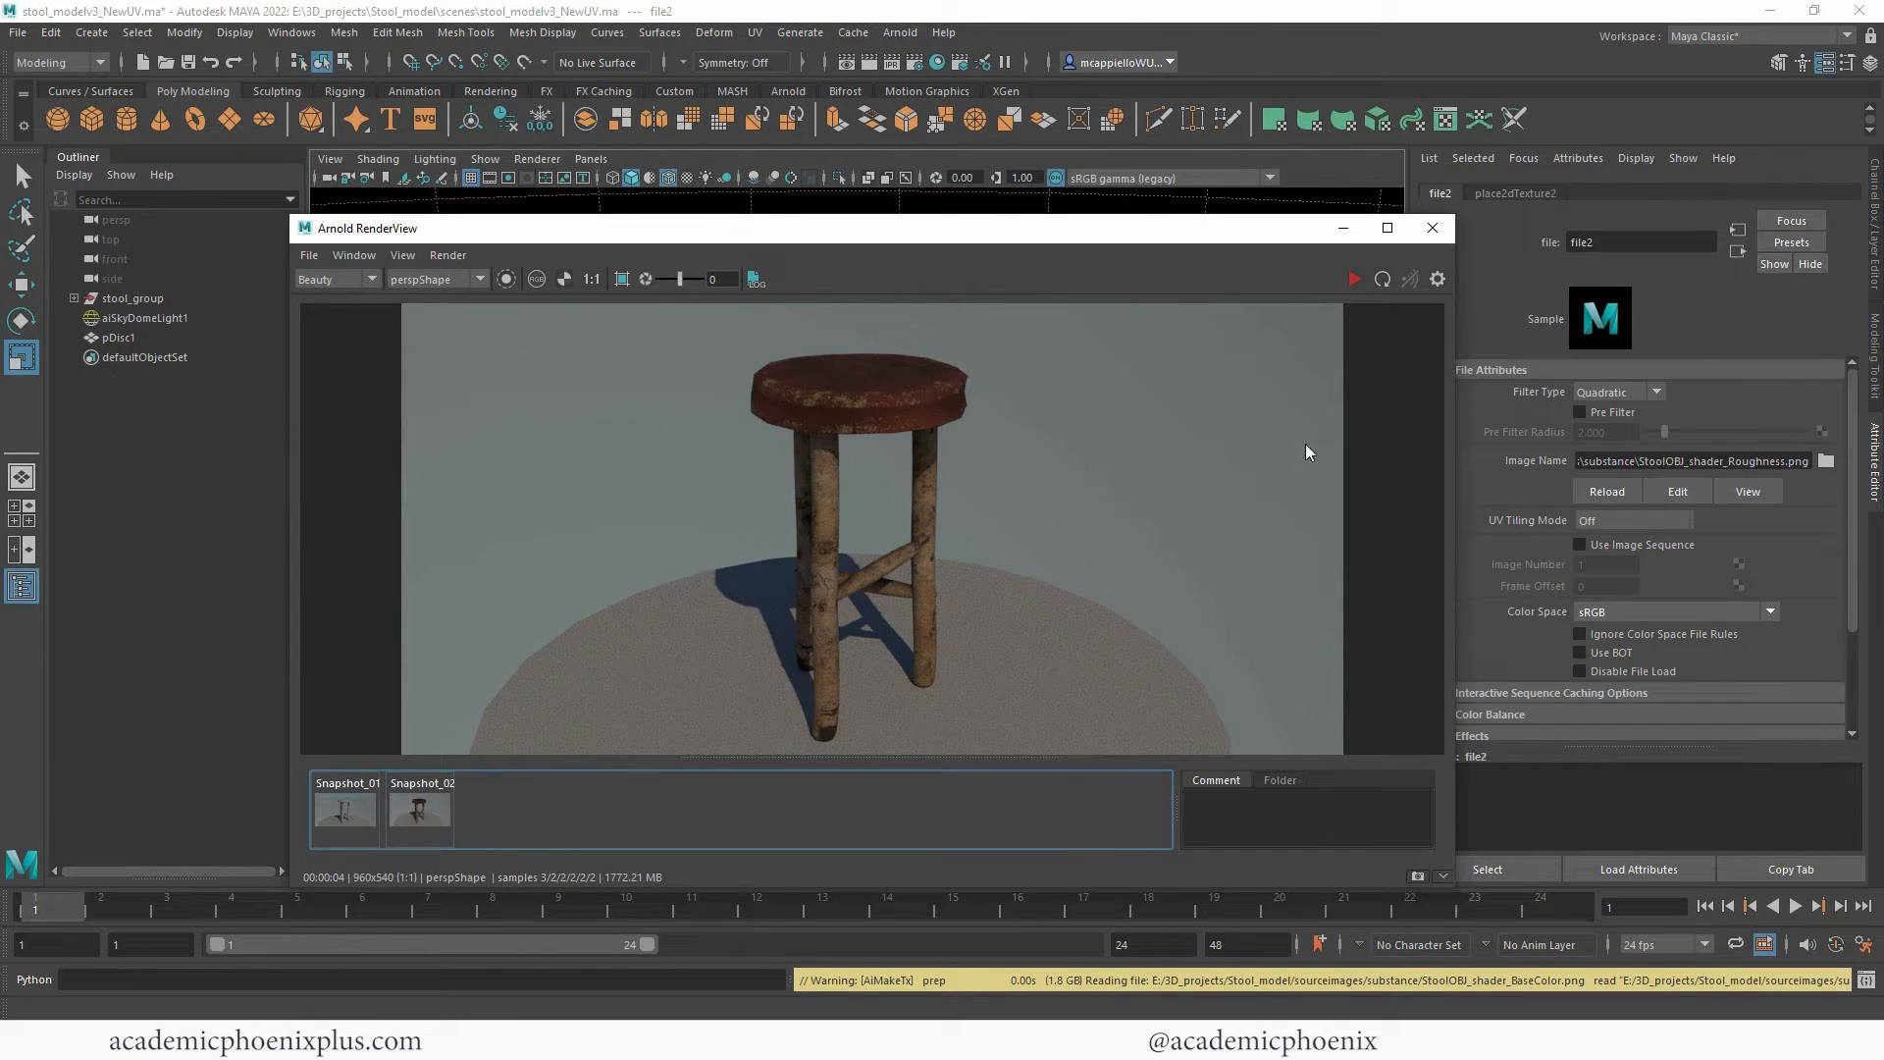
# Break the file connection on stool_shader's specular roughness and compare the render with Snapshot_02.
pyautogui.click(1739, 252)
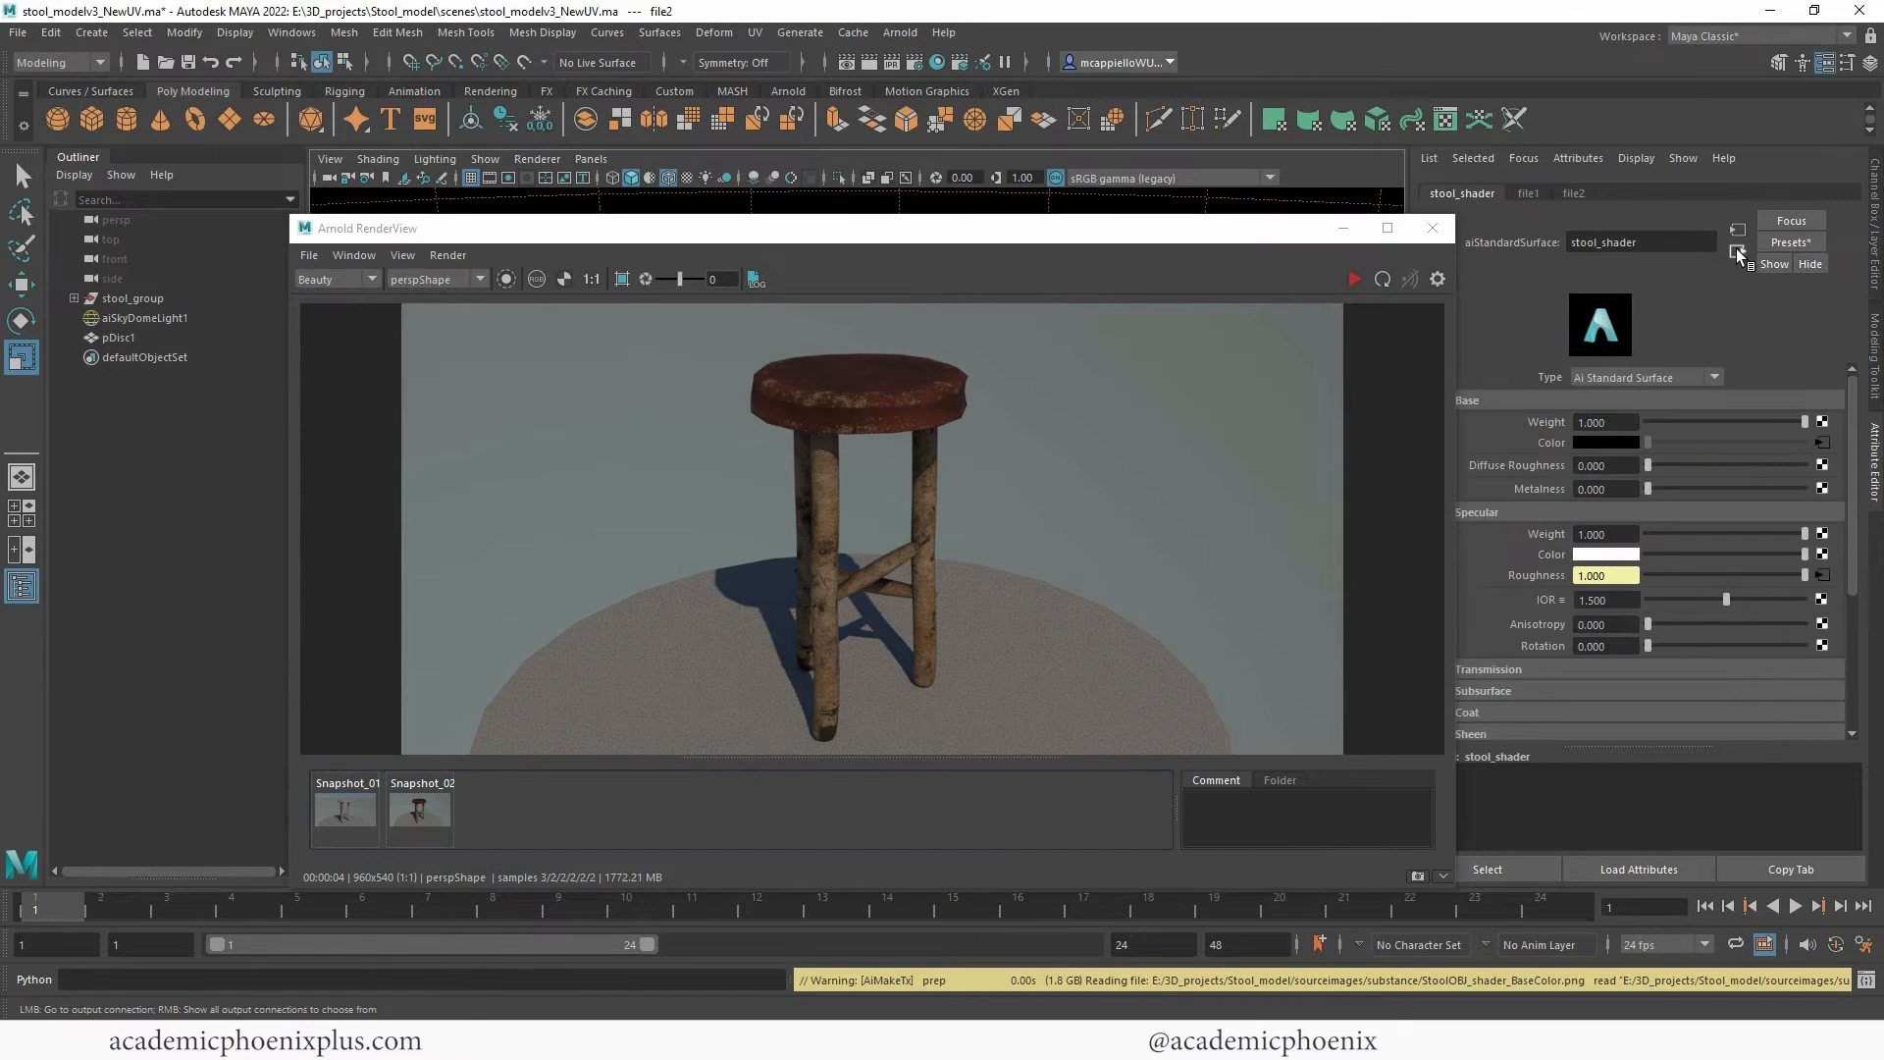
pyautogui.rightClick(1544, 576)
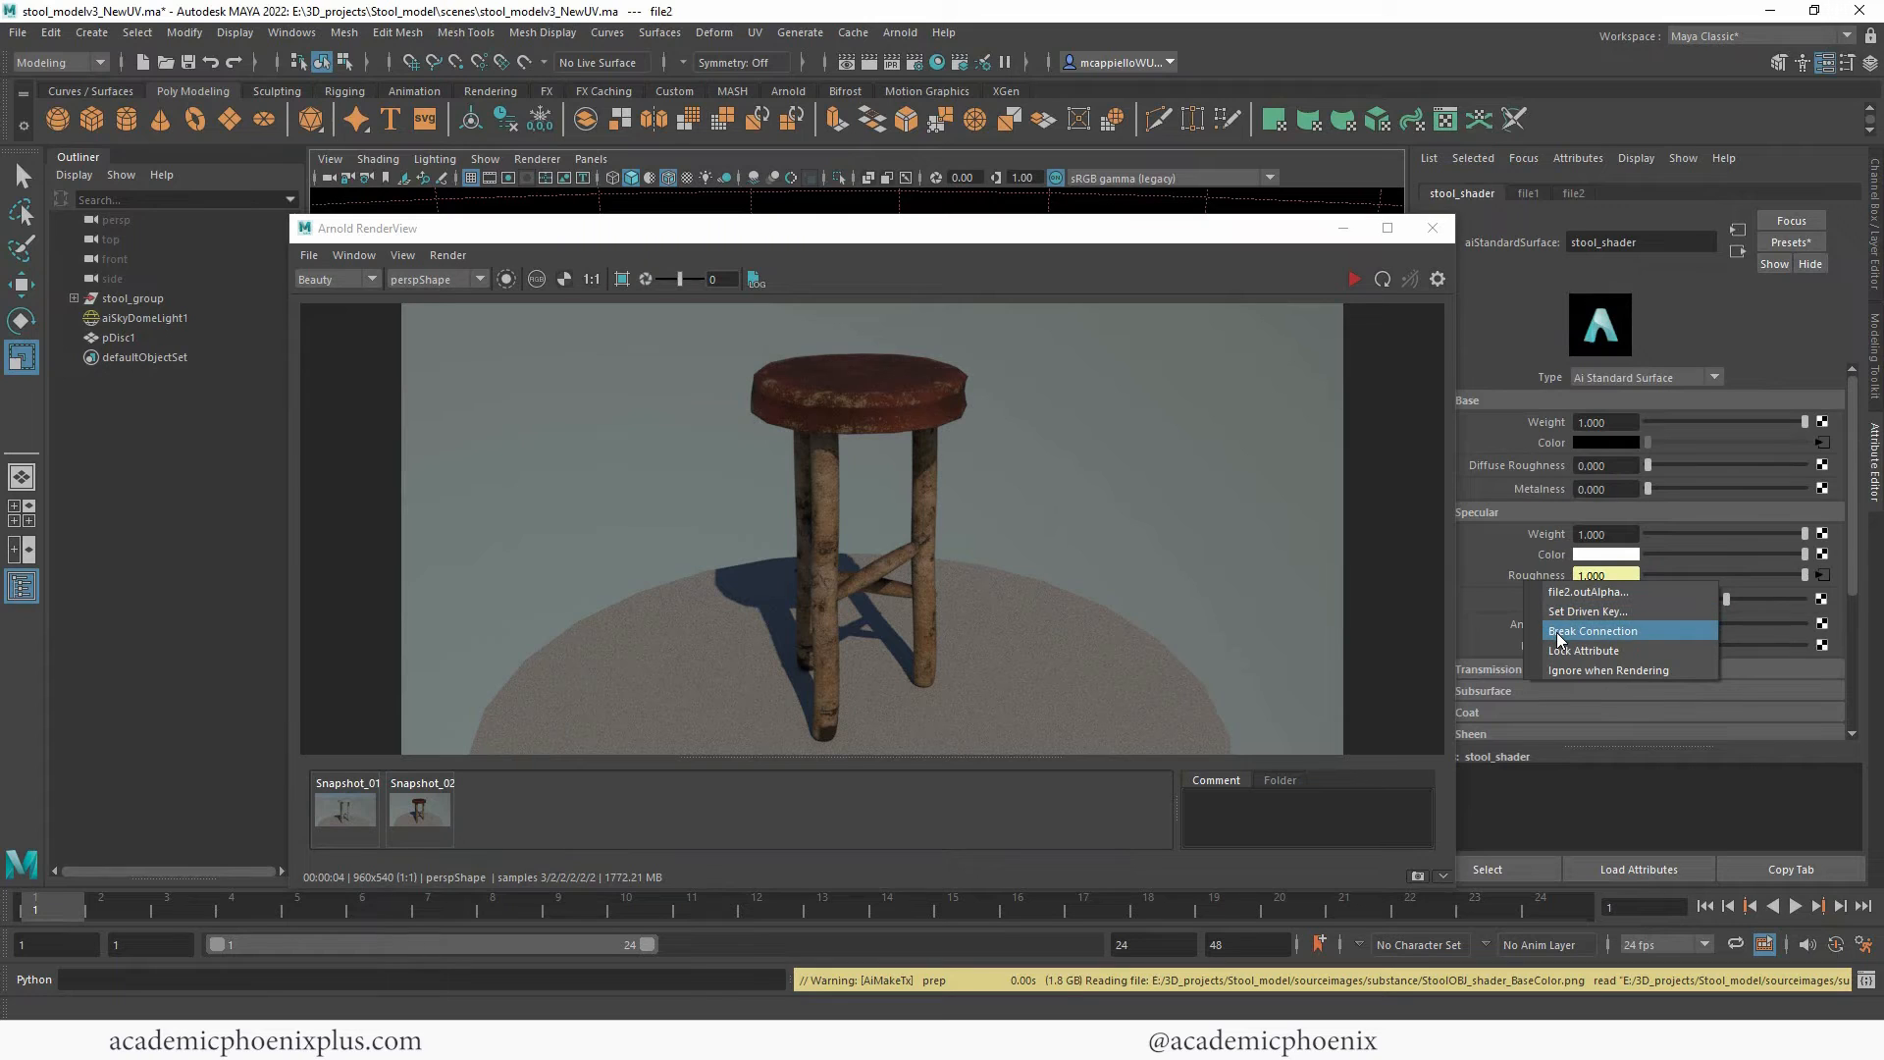
pyautogui.click(1572, 636)
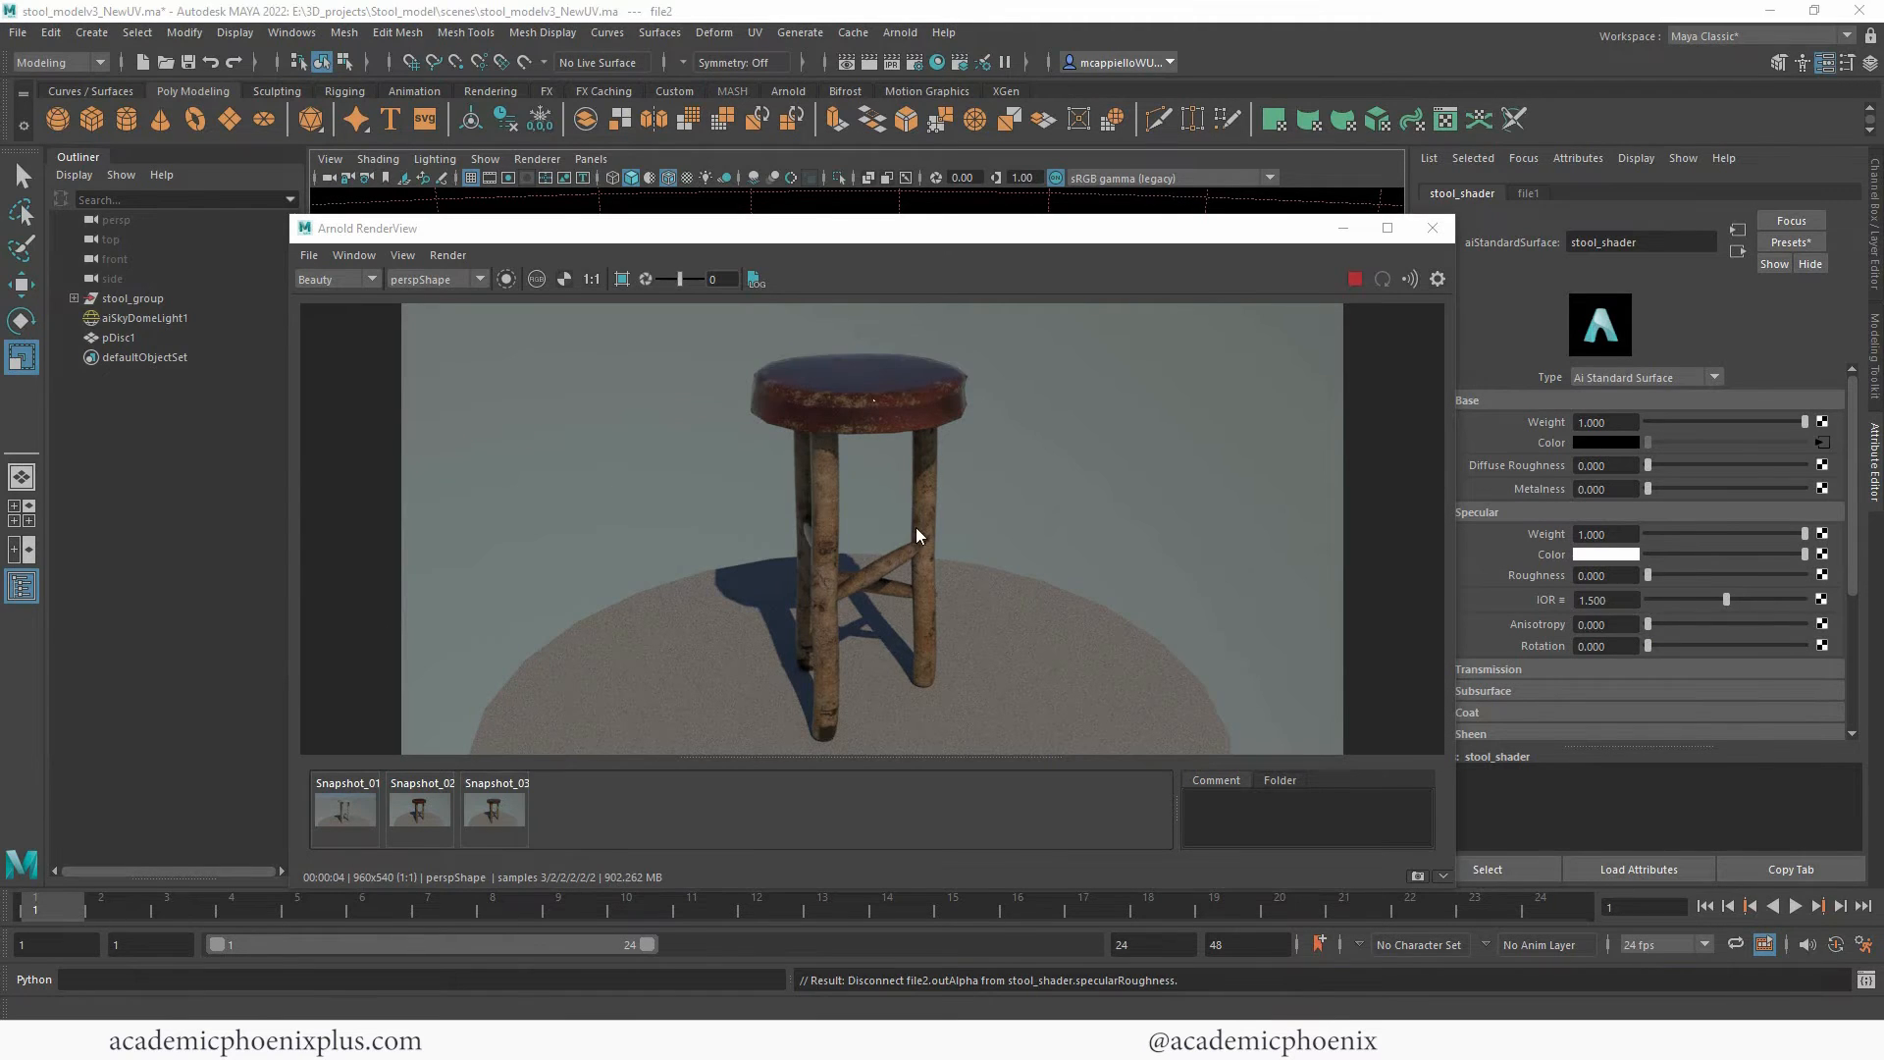
pyautogui.click(422, 813)
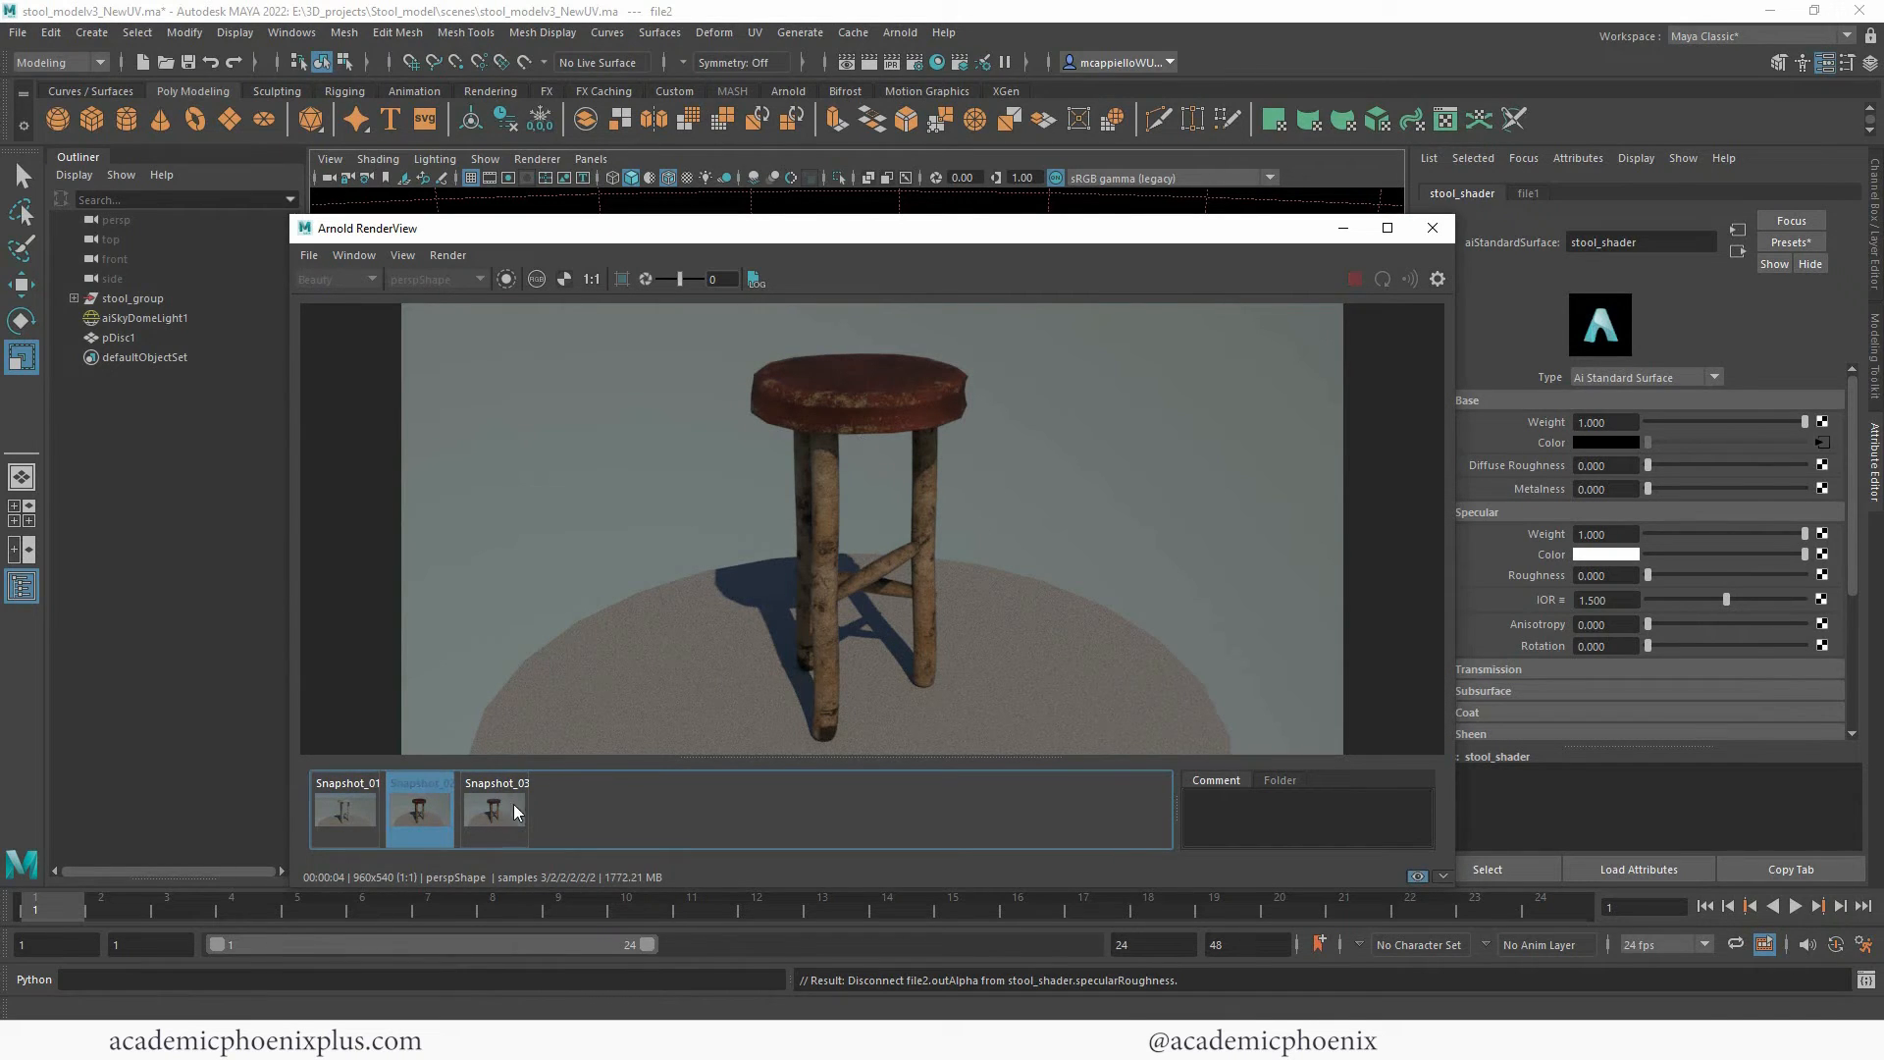
pyautogui.click(428, 793)
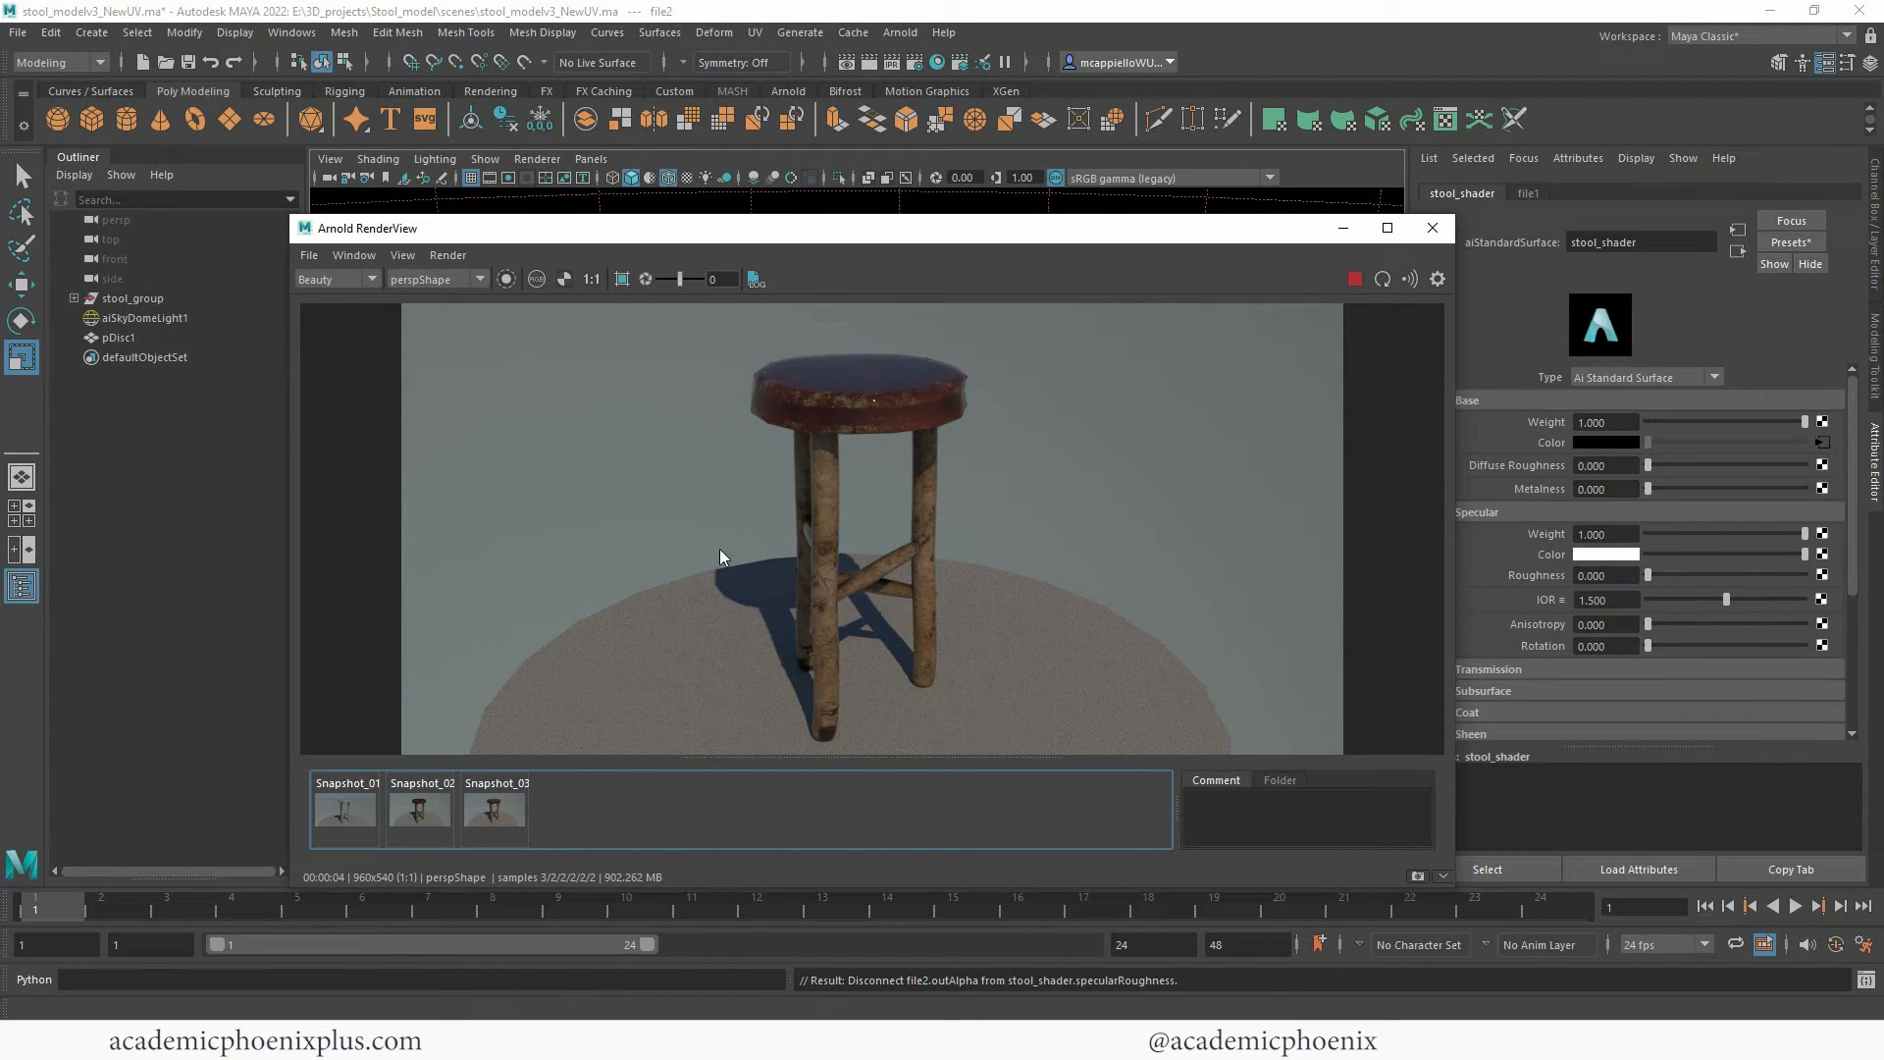
# Connect StoolOBJ_shader_Roughness.png to stool_shader's specular roughness as a File texture.
pyautogui.moveTo(1247, 231); pyautogui.dragTo(1128, 249)
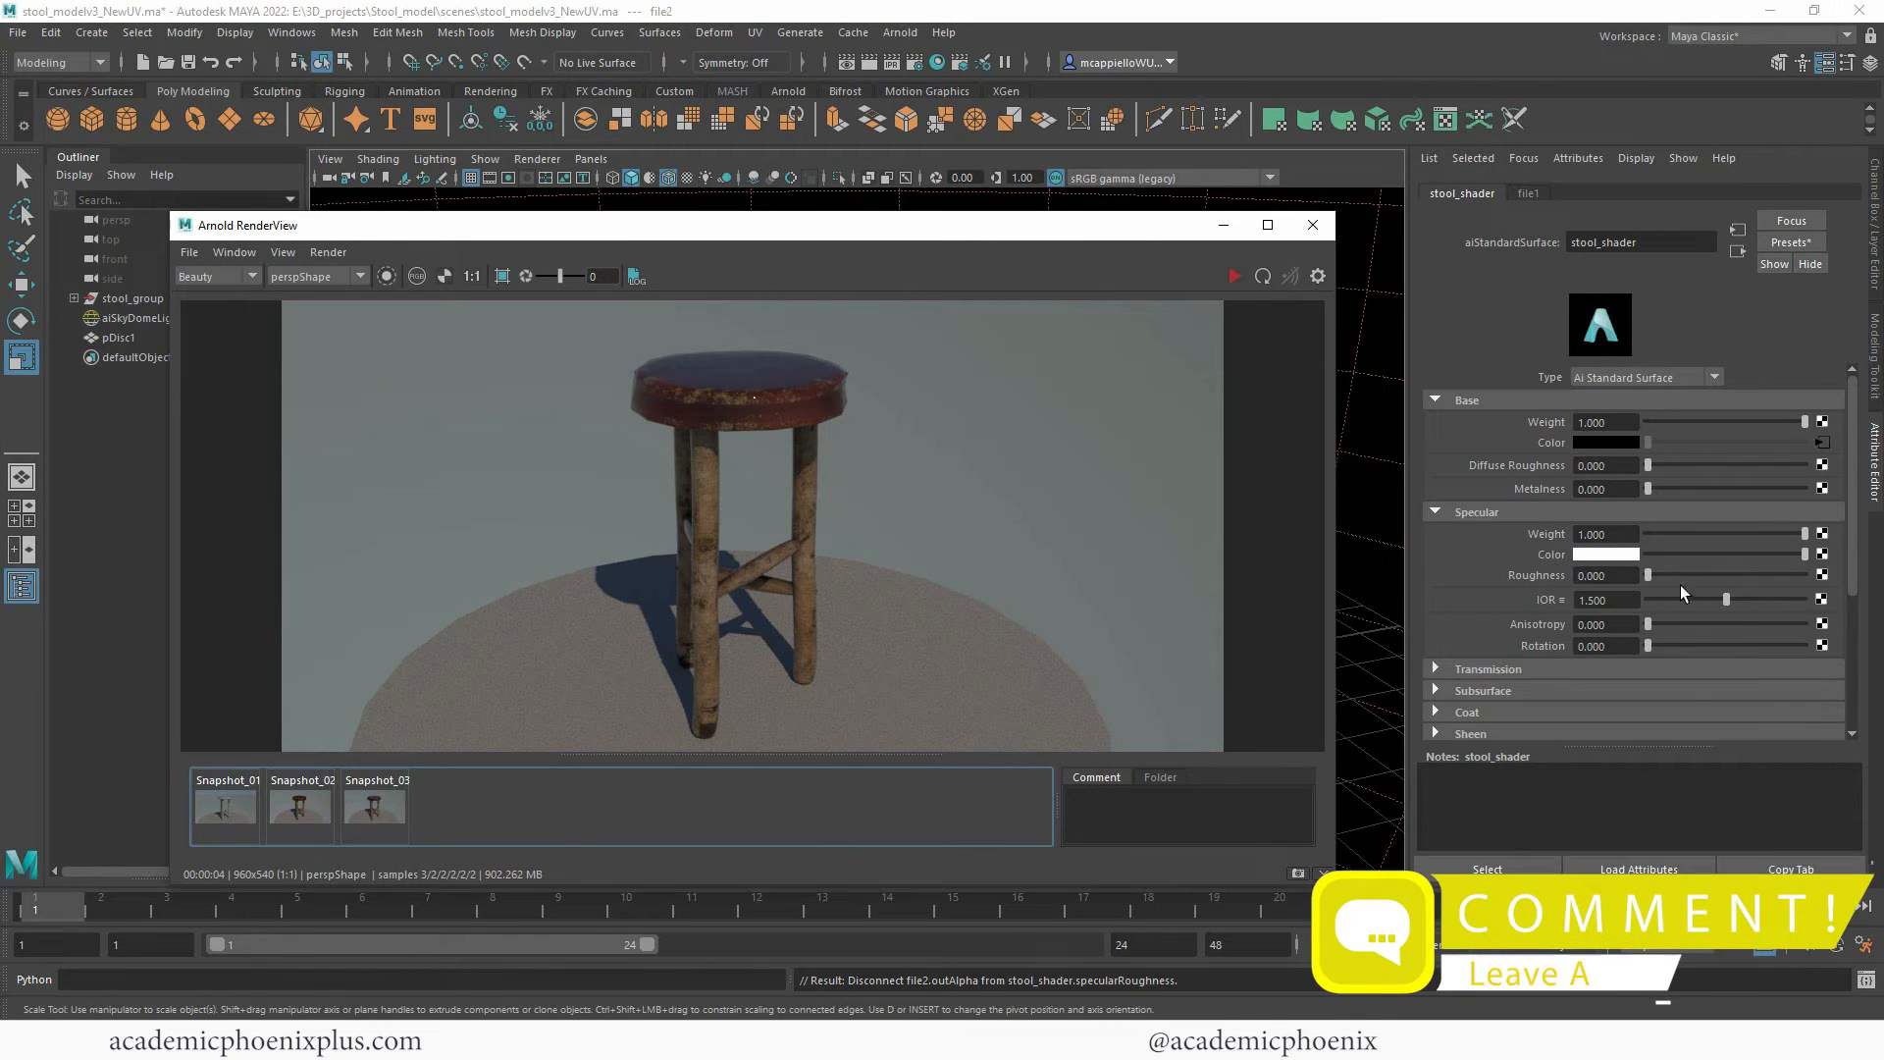
pyautogui.click(1822, 575)
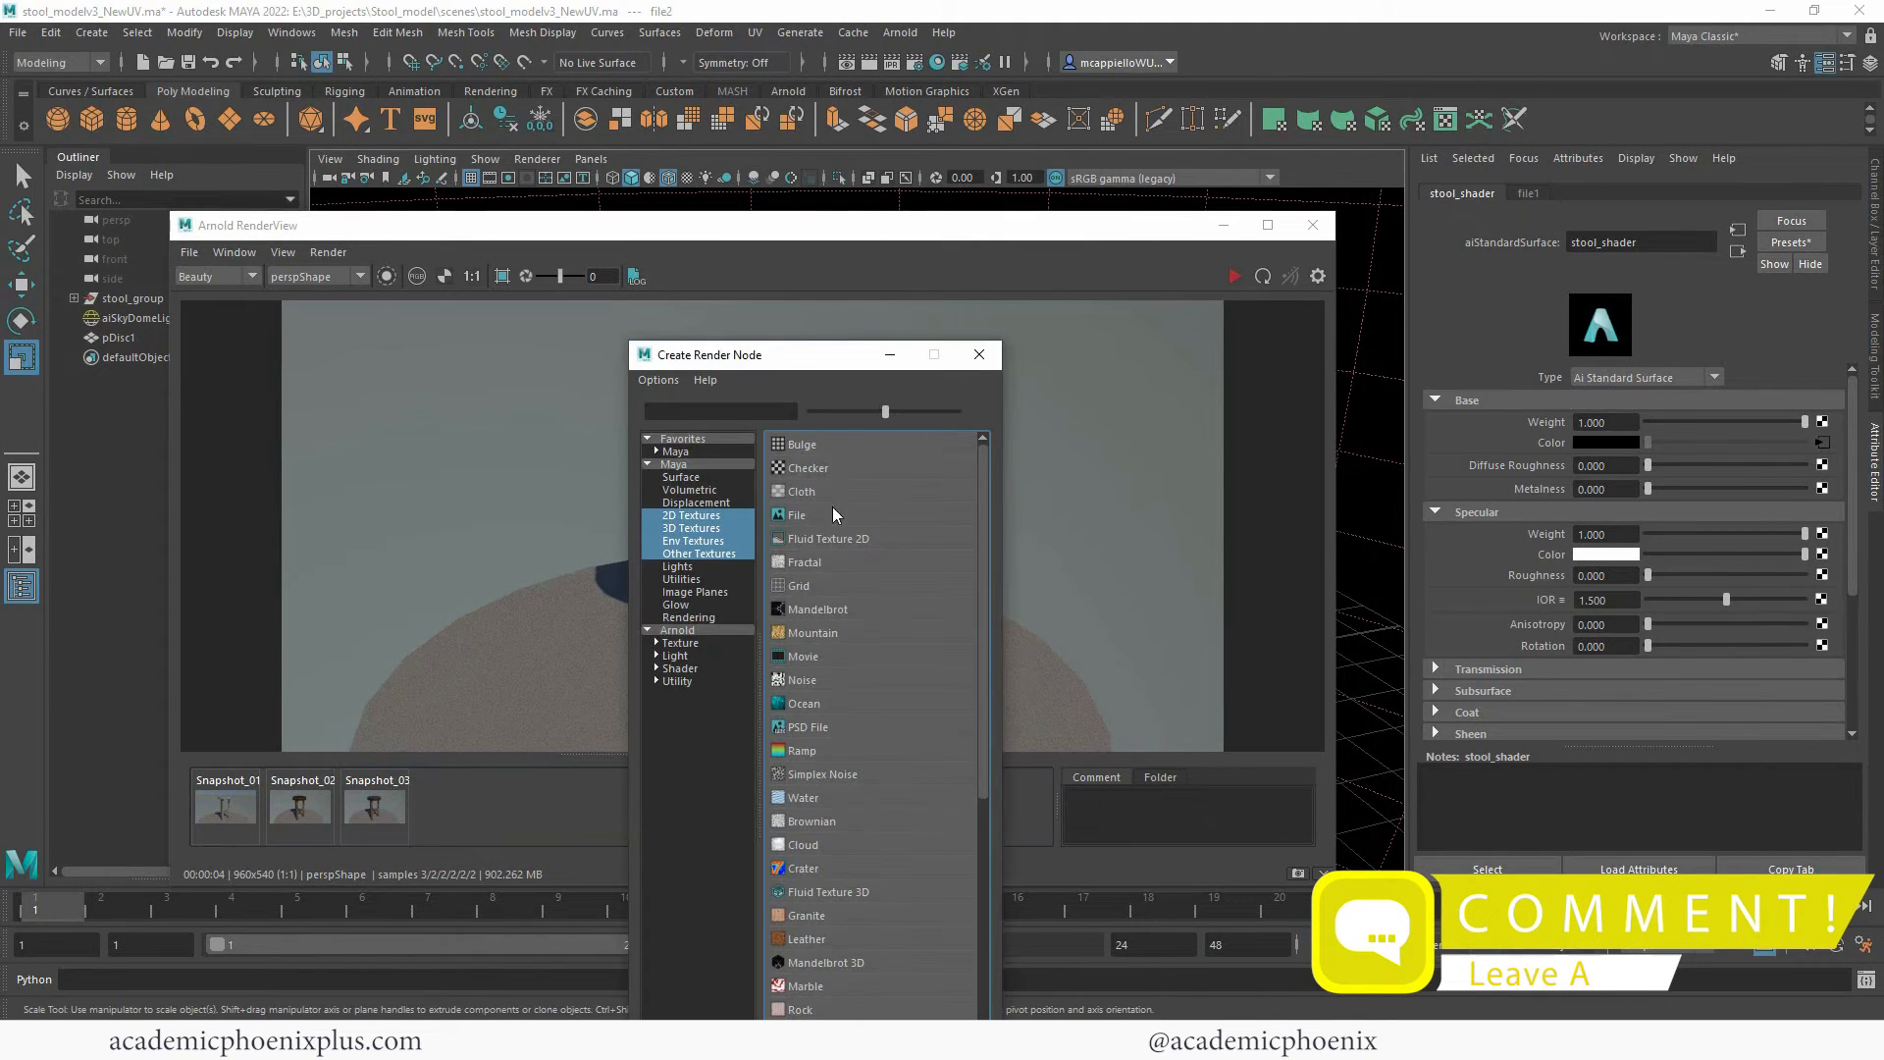
pyautogui.click(831, 512)
pyautogui.click(1826, 460)
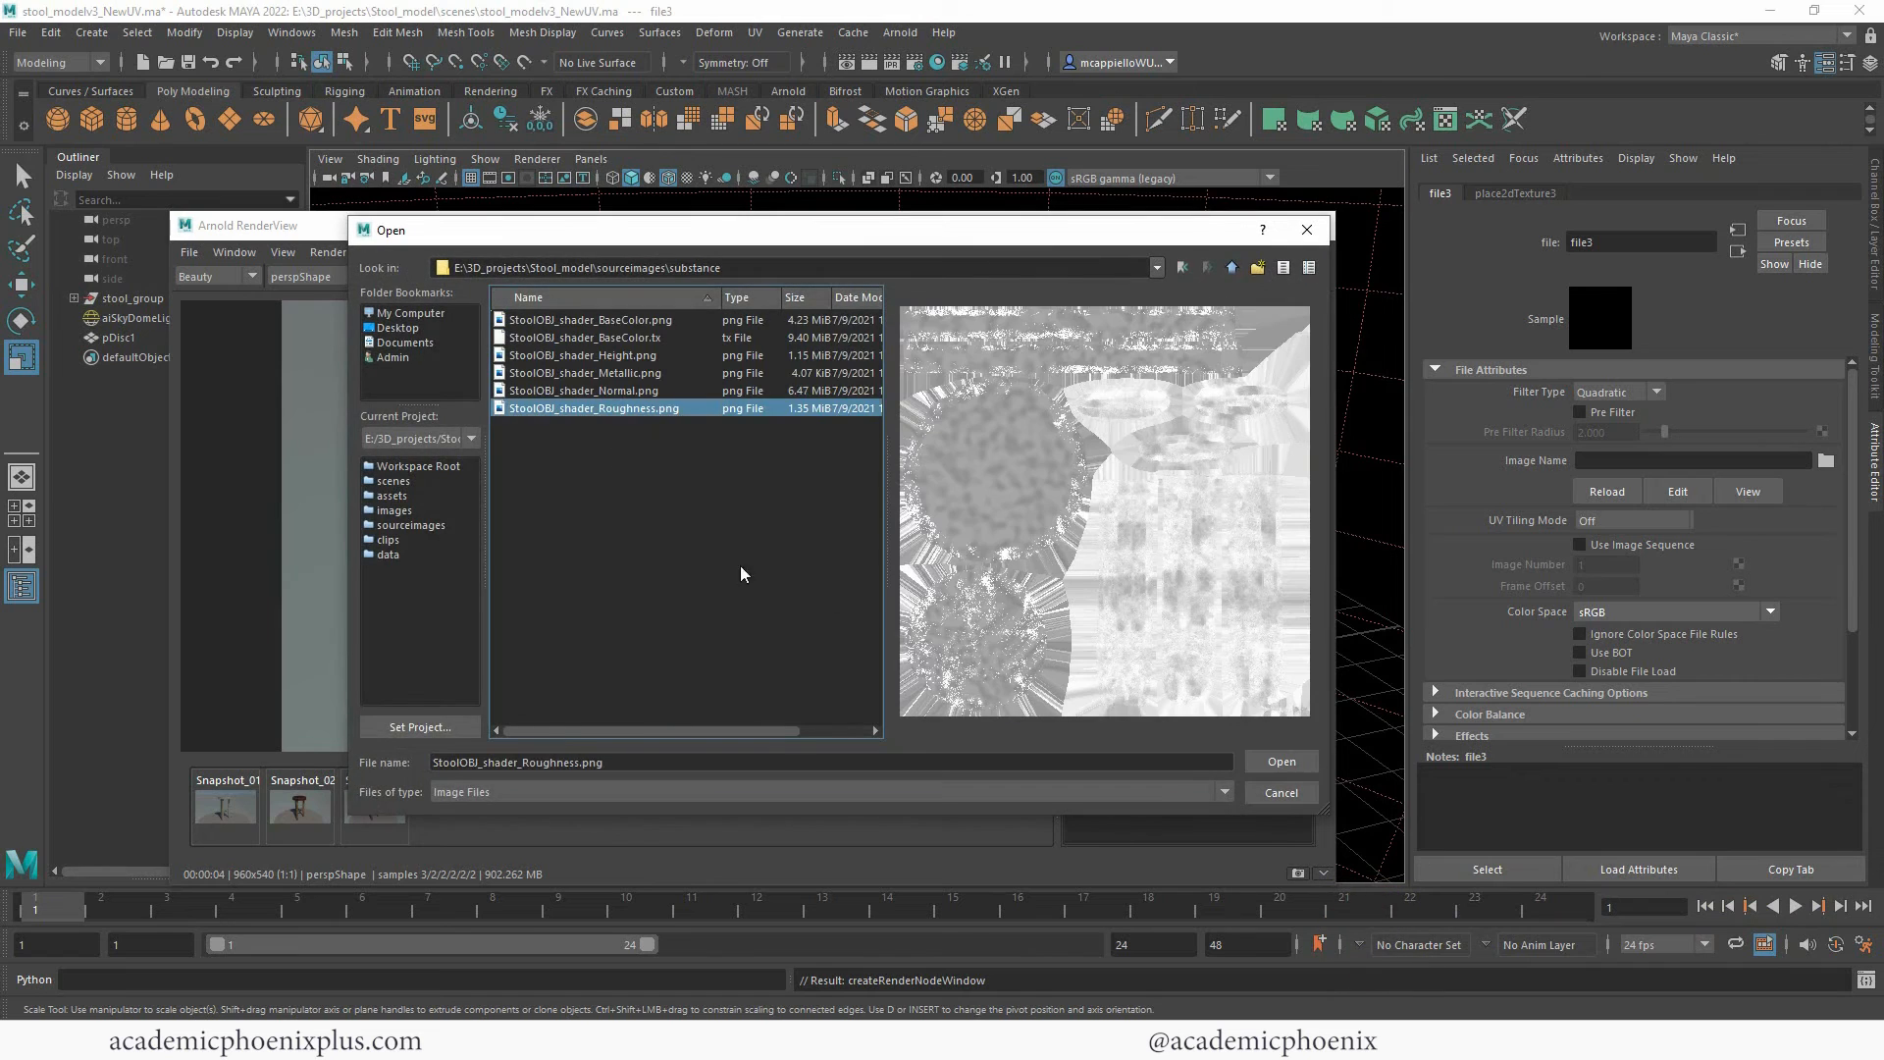
pyautogui.click(1294, 757)
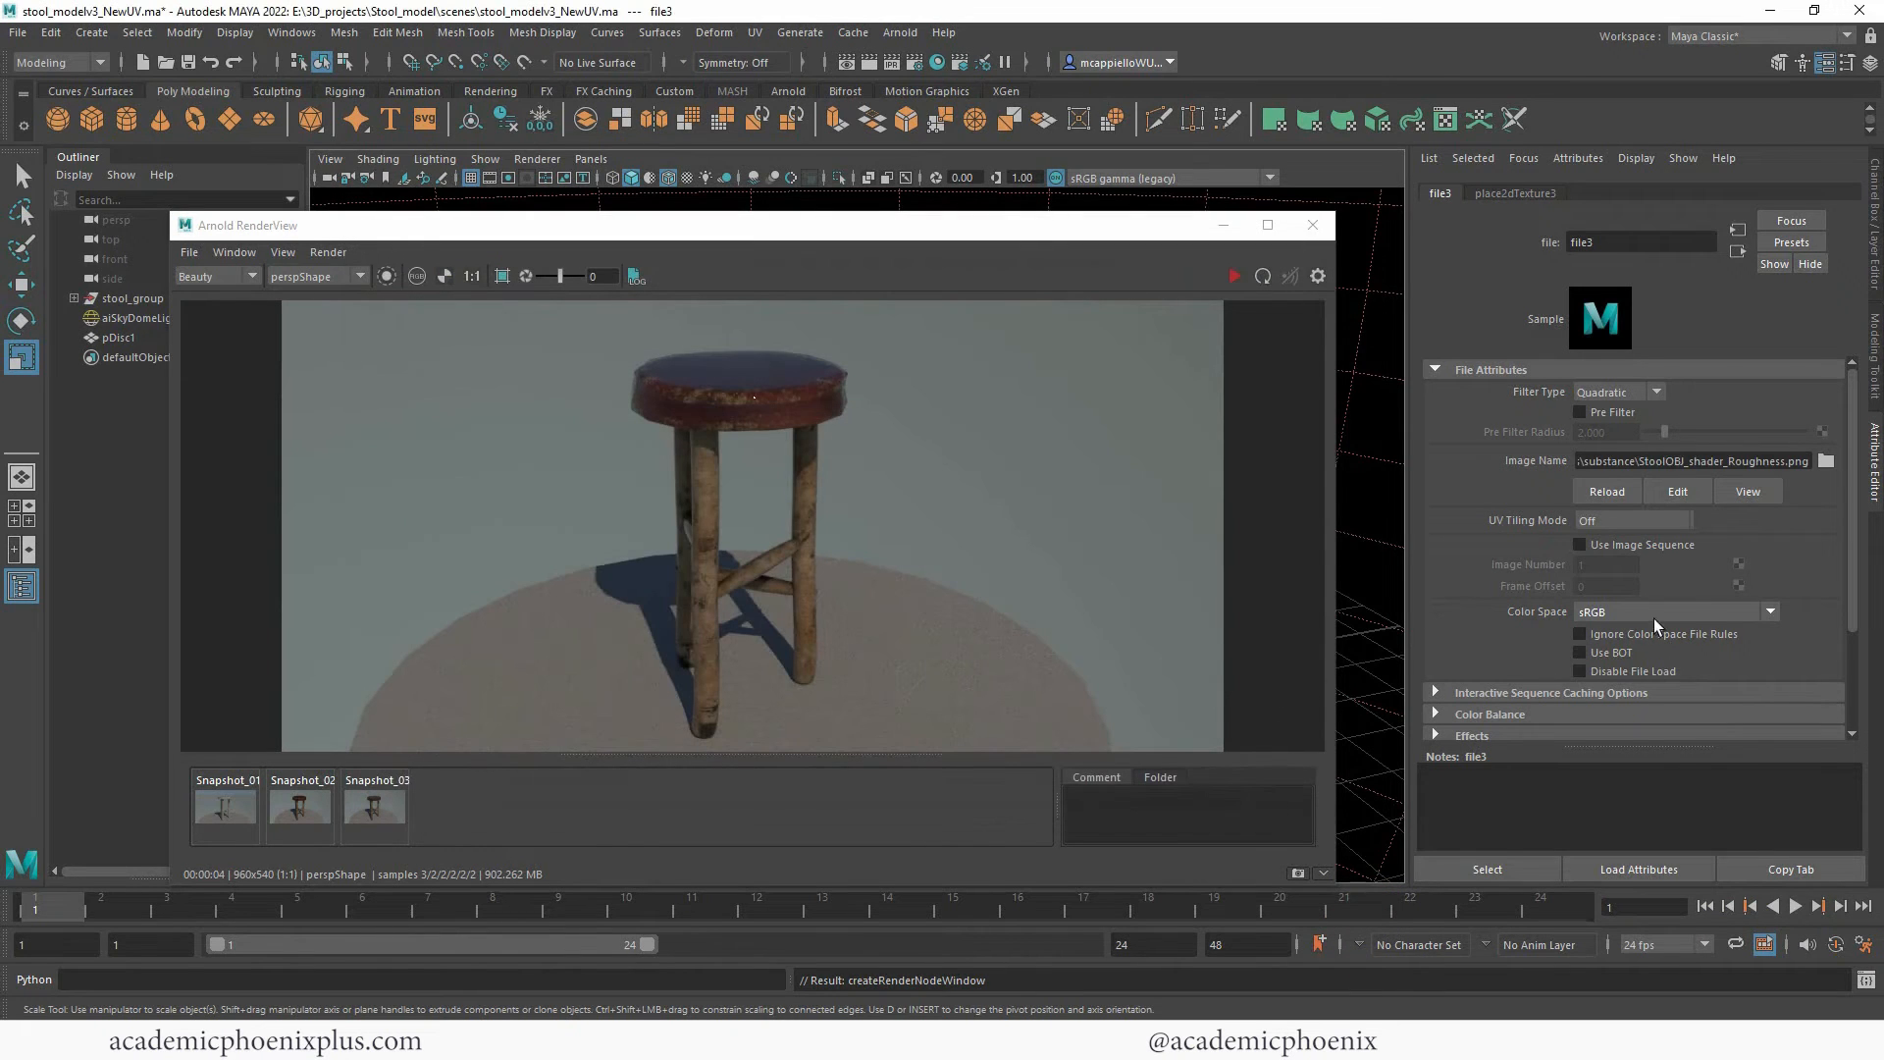
# Set the roughness texture's color space to Raw and expand its Color Balance settings.
pyautogui.click(1609, 615)
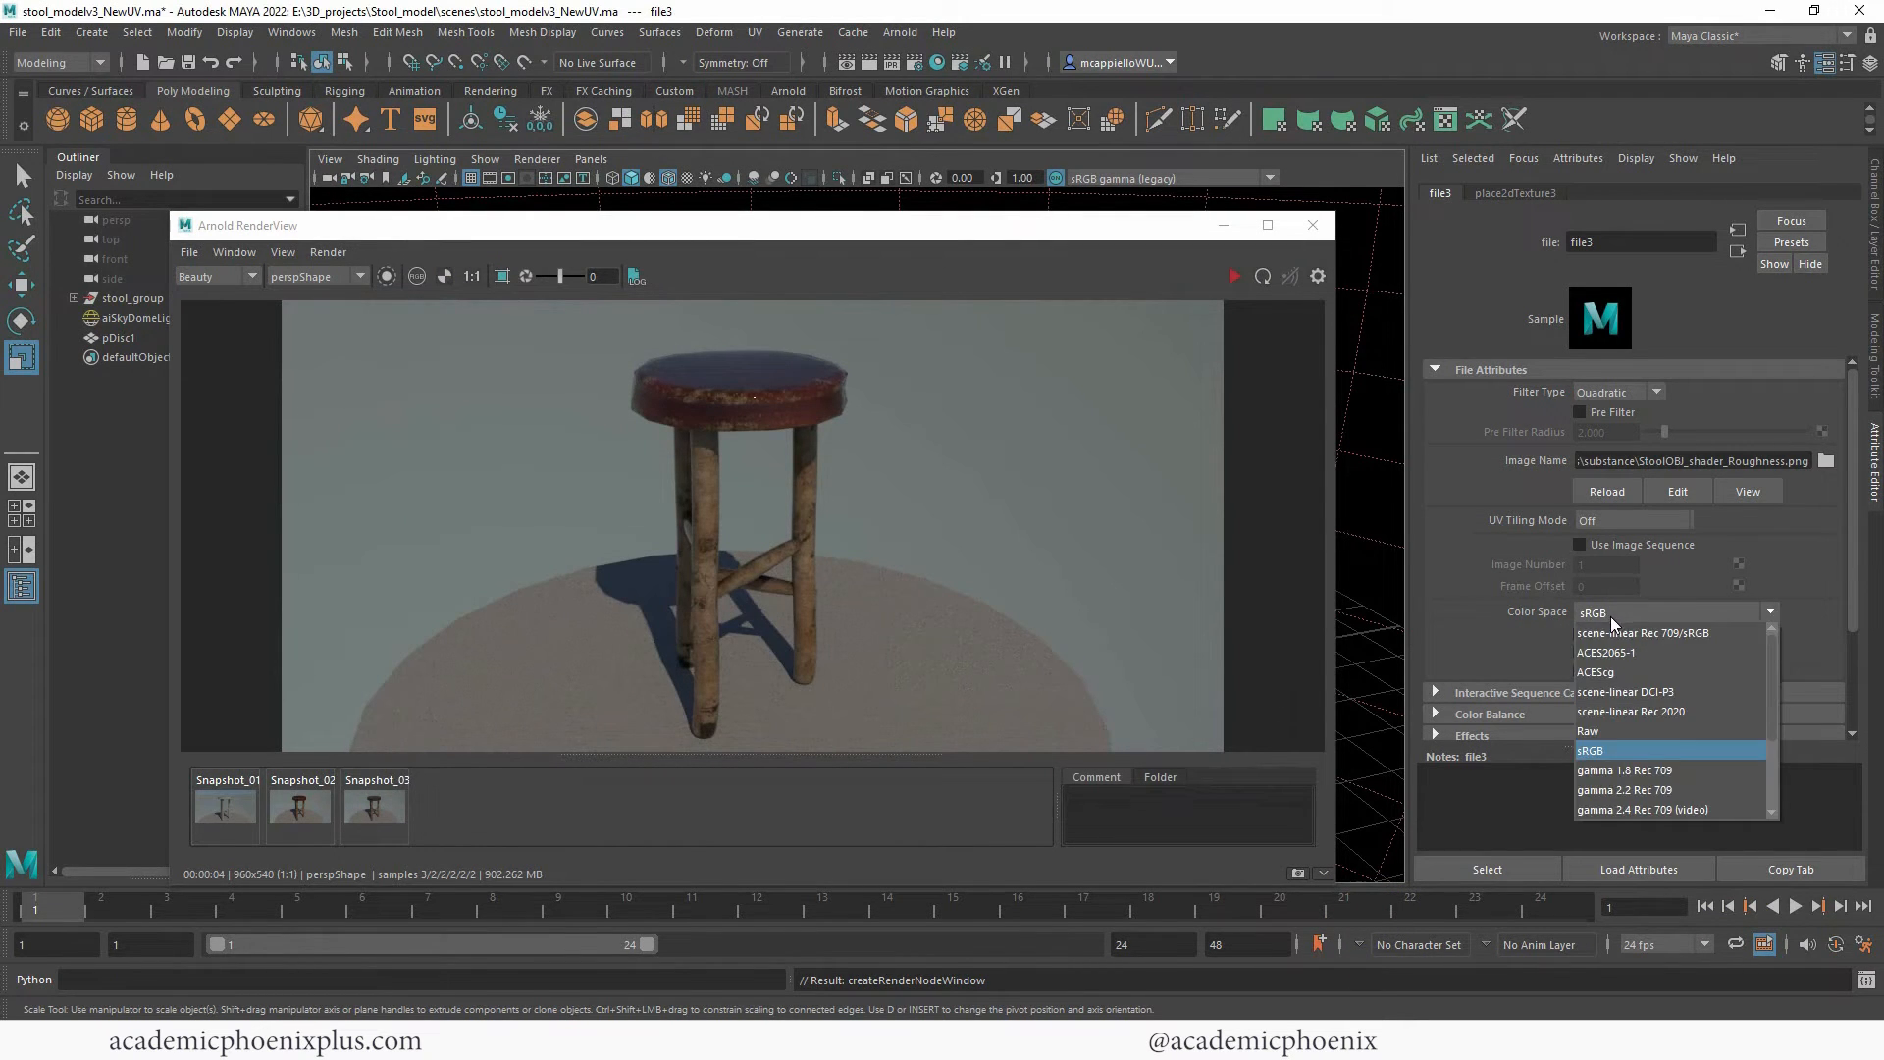
pyautogui.click(1635, 730)
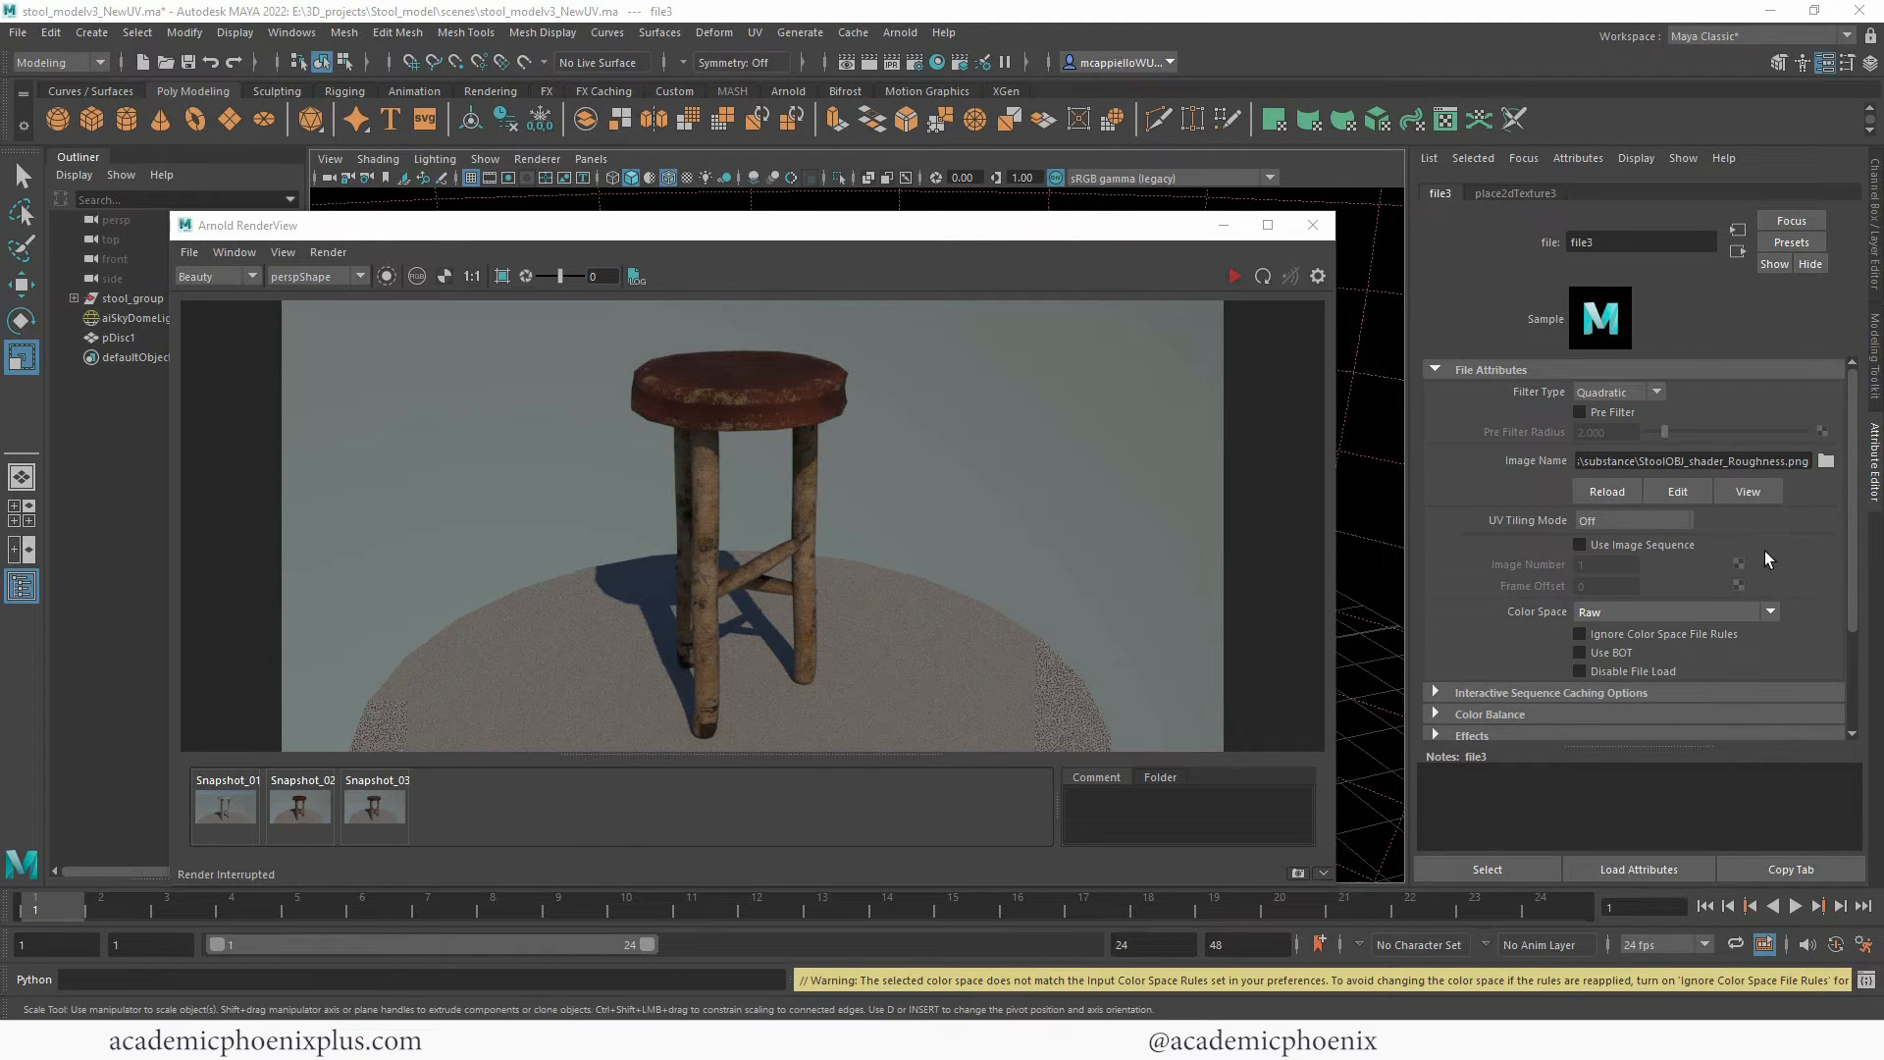
pyautogui.moveTo(1851, 569); pyautogui.dragTo(1858, 614)
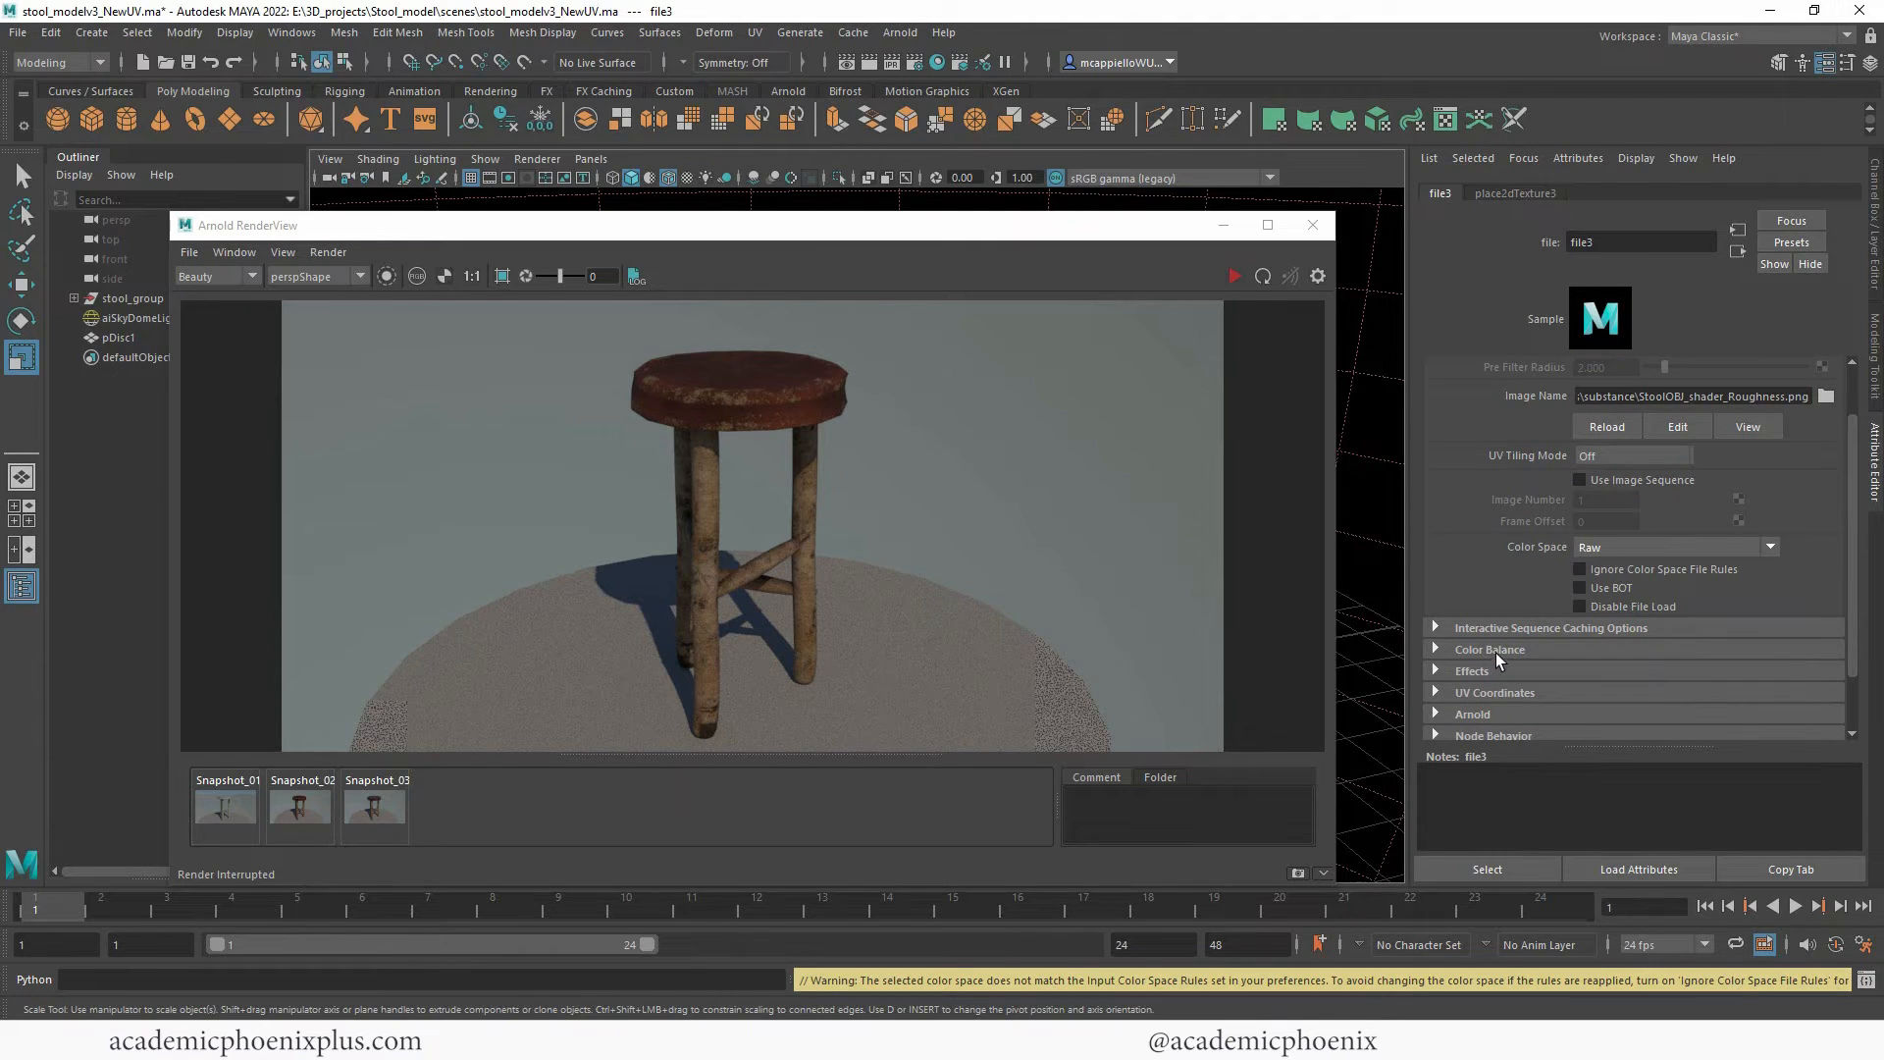
pyautogui.click(1546, 651)
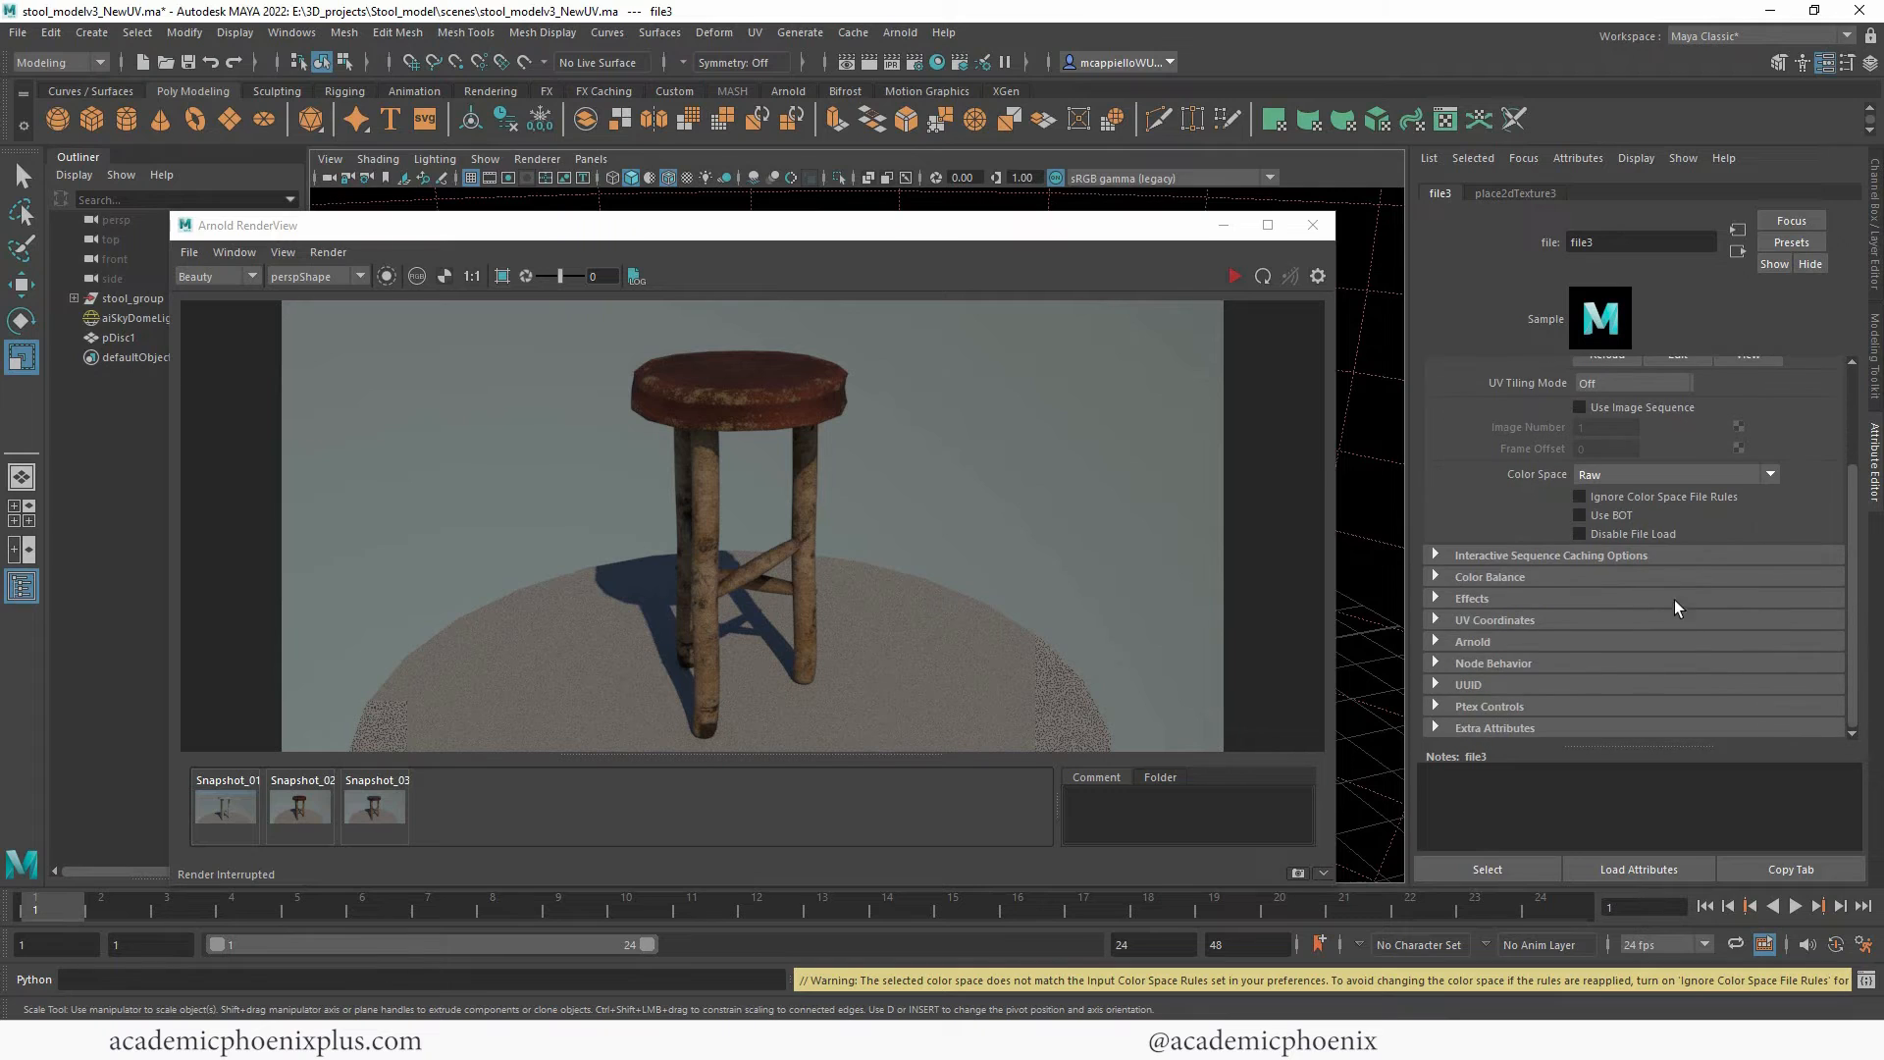
pyautogui.scroll(-2, 1674, 598)
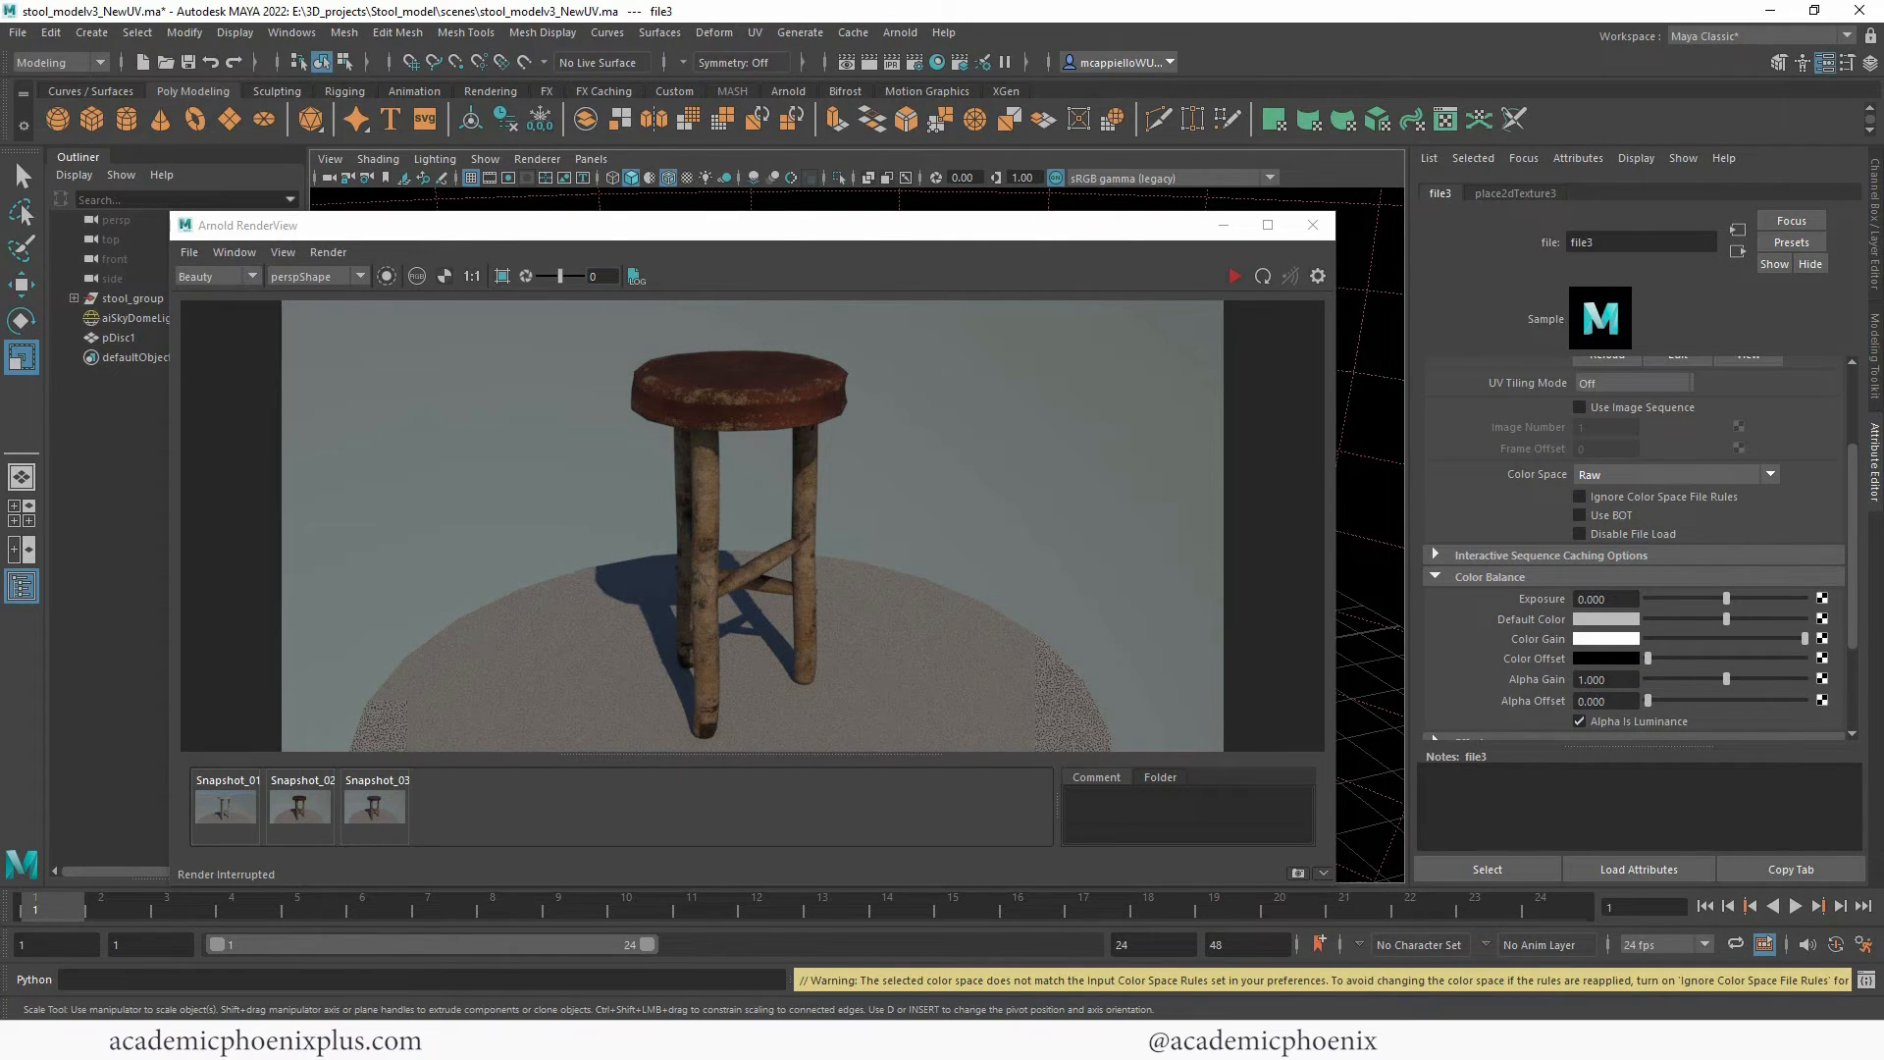
# Compare the full stool render with Snapshot_02, switching back and forth between them.
pyautogui.click(299, 805)
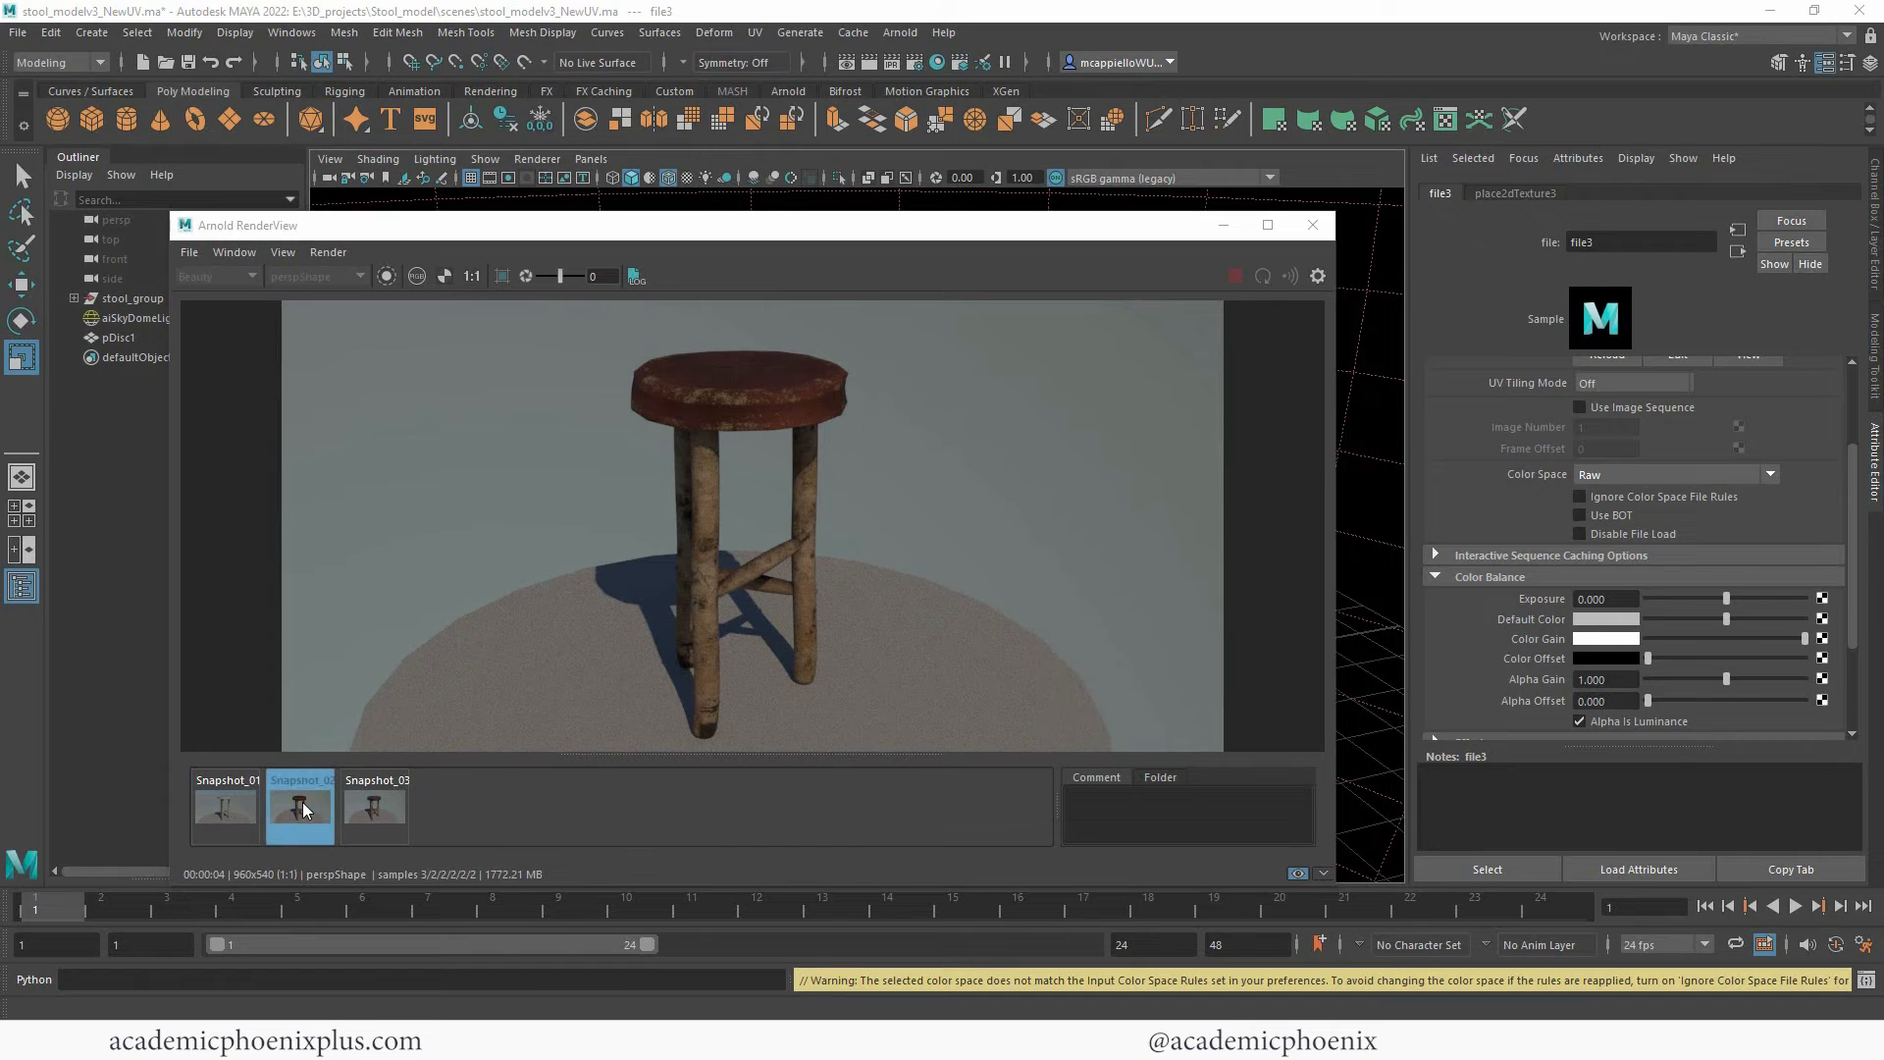
pyautogui.click(305, 808)
pyautogui.click(304, 805)
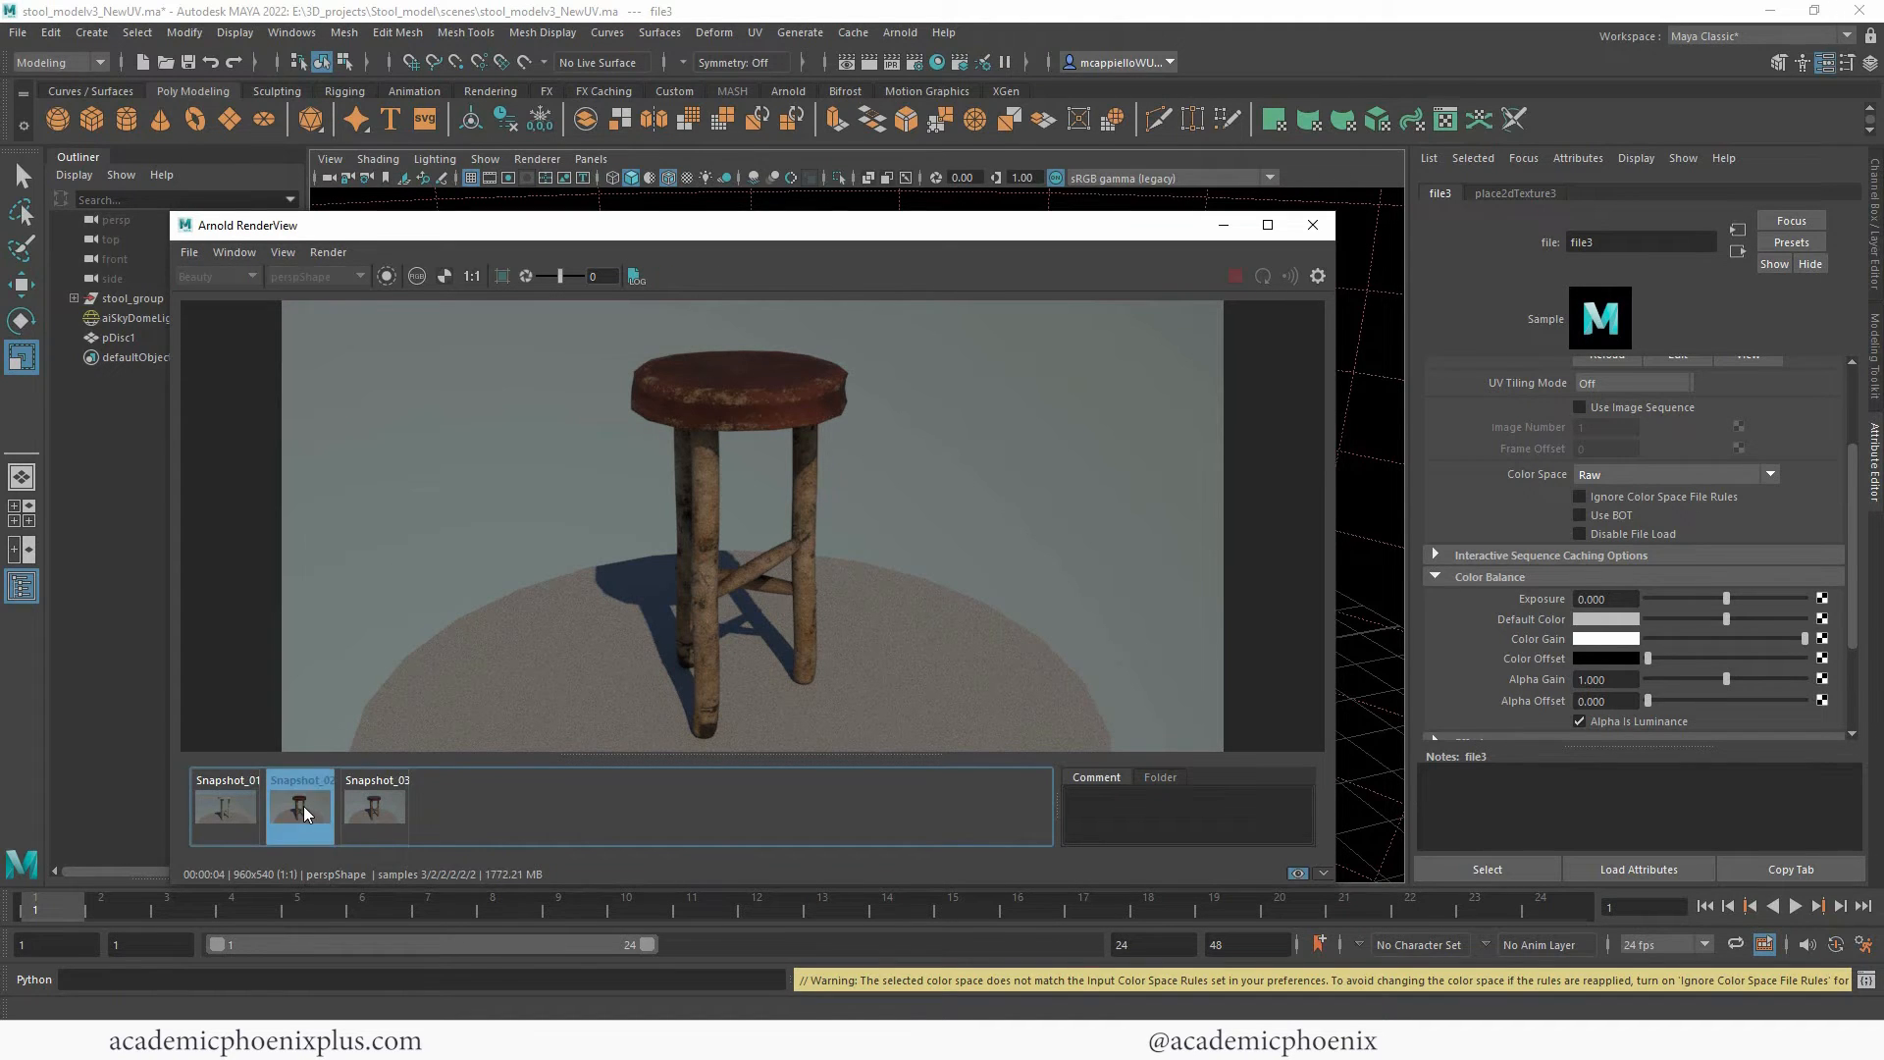
pyautogui.click(300, 804)
pyautogui.click(299, 804)
# Examine the seat up close in the render and compare its surface repeatedly with Snapshot_02.
pyautogui.keyDown('alt'); pyautogui.moveTo(877, 449); pyautogui.dragTo(1223, 555, button='right'); pyautogui.keyUp('alt')
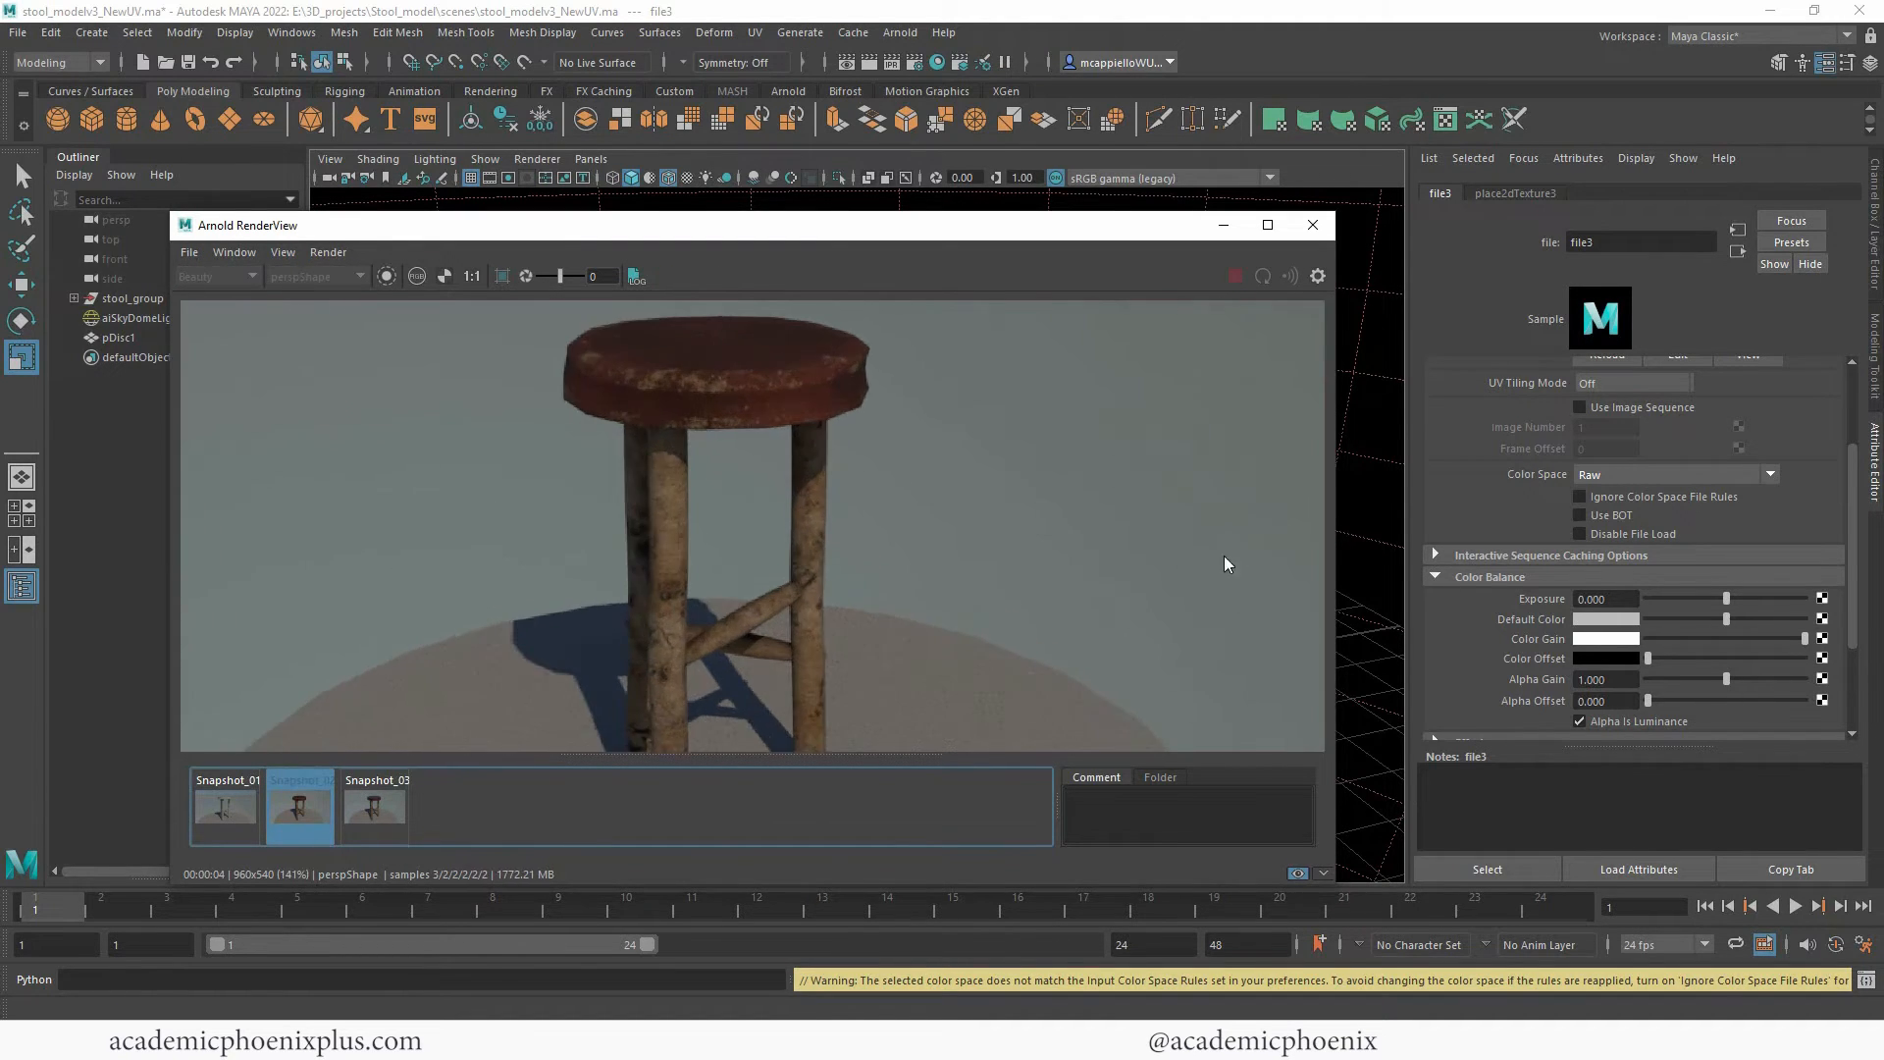
pyautogui.keyDown('alt'); pyautogui.moveTo(816, 314); pyautogui.dragTo(817, 533, button='middle'); pyautogui.keyUp('alt')
pyautogui.keyDown('alt'); pyautogui.moveTo(816, 534); pyautogui.dragTo(953, 515, button='right'); pyautogui.keyUp('alt')
pyautogui.click(308, 798)
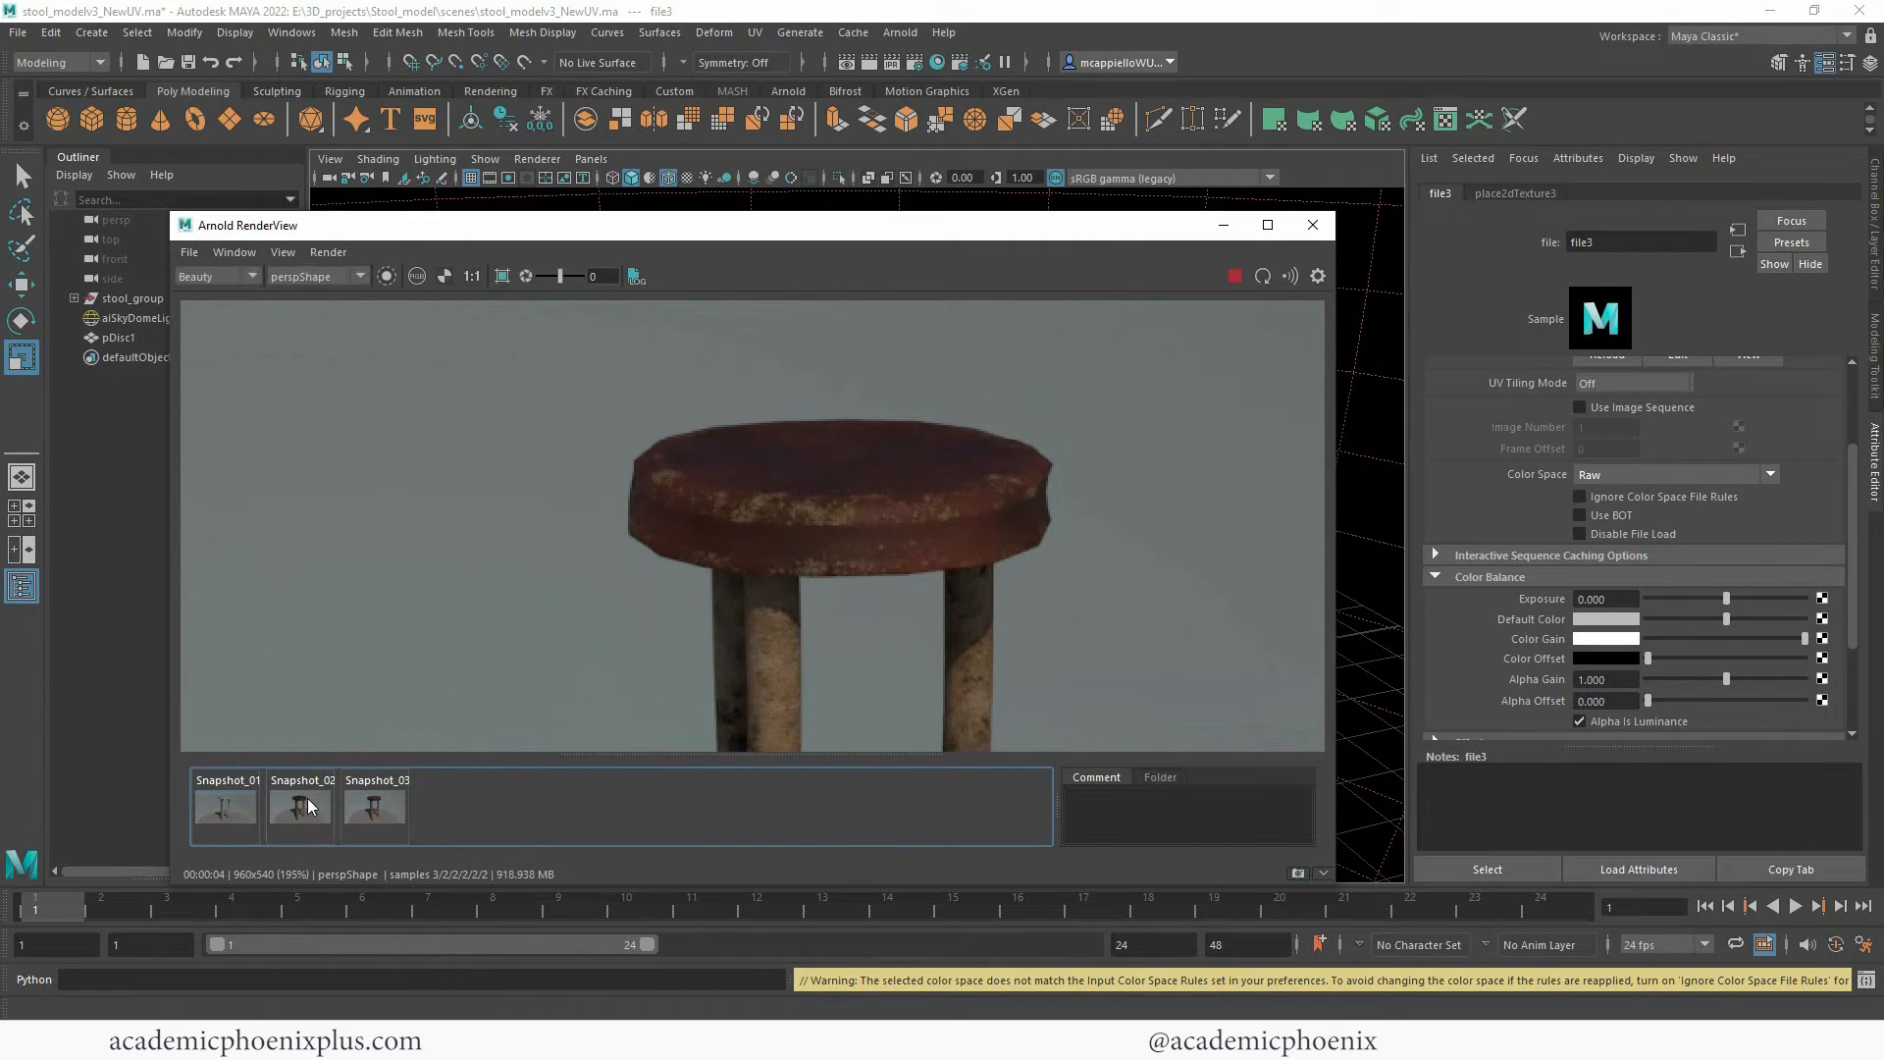
pyautogui.click(310, 803)
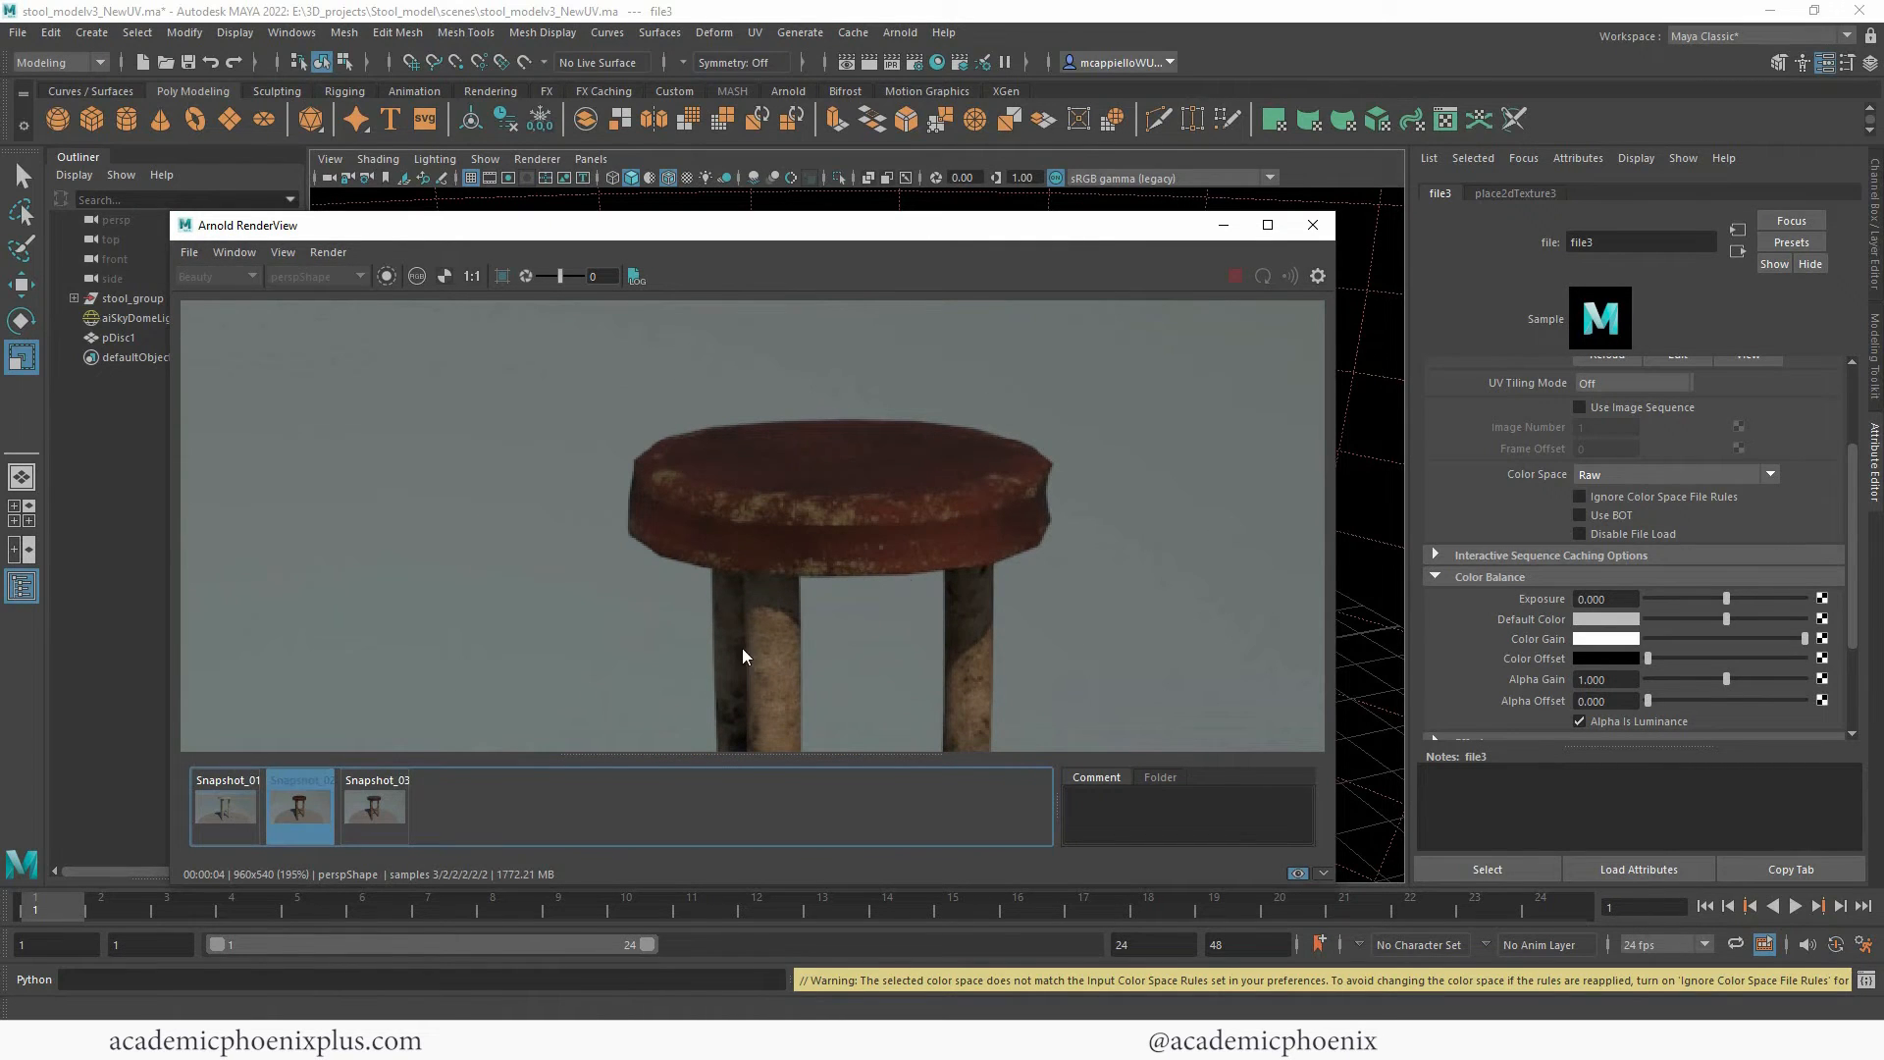
pyautogui.click(314, 793)
pyautogui.click(302, 801)
pyautogui.click(300, 800)
pyautogui.click(299, 799)
pyautogui.click(294, 799)
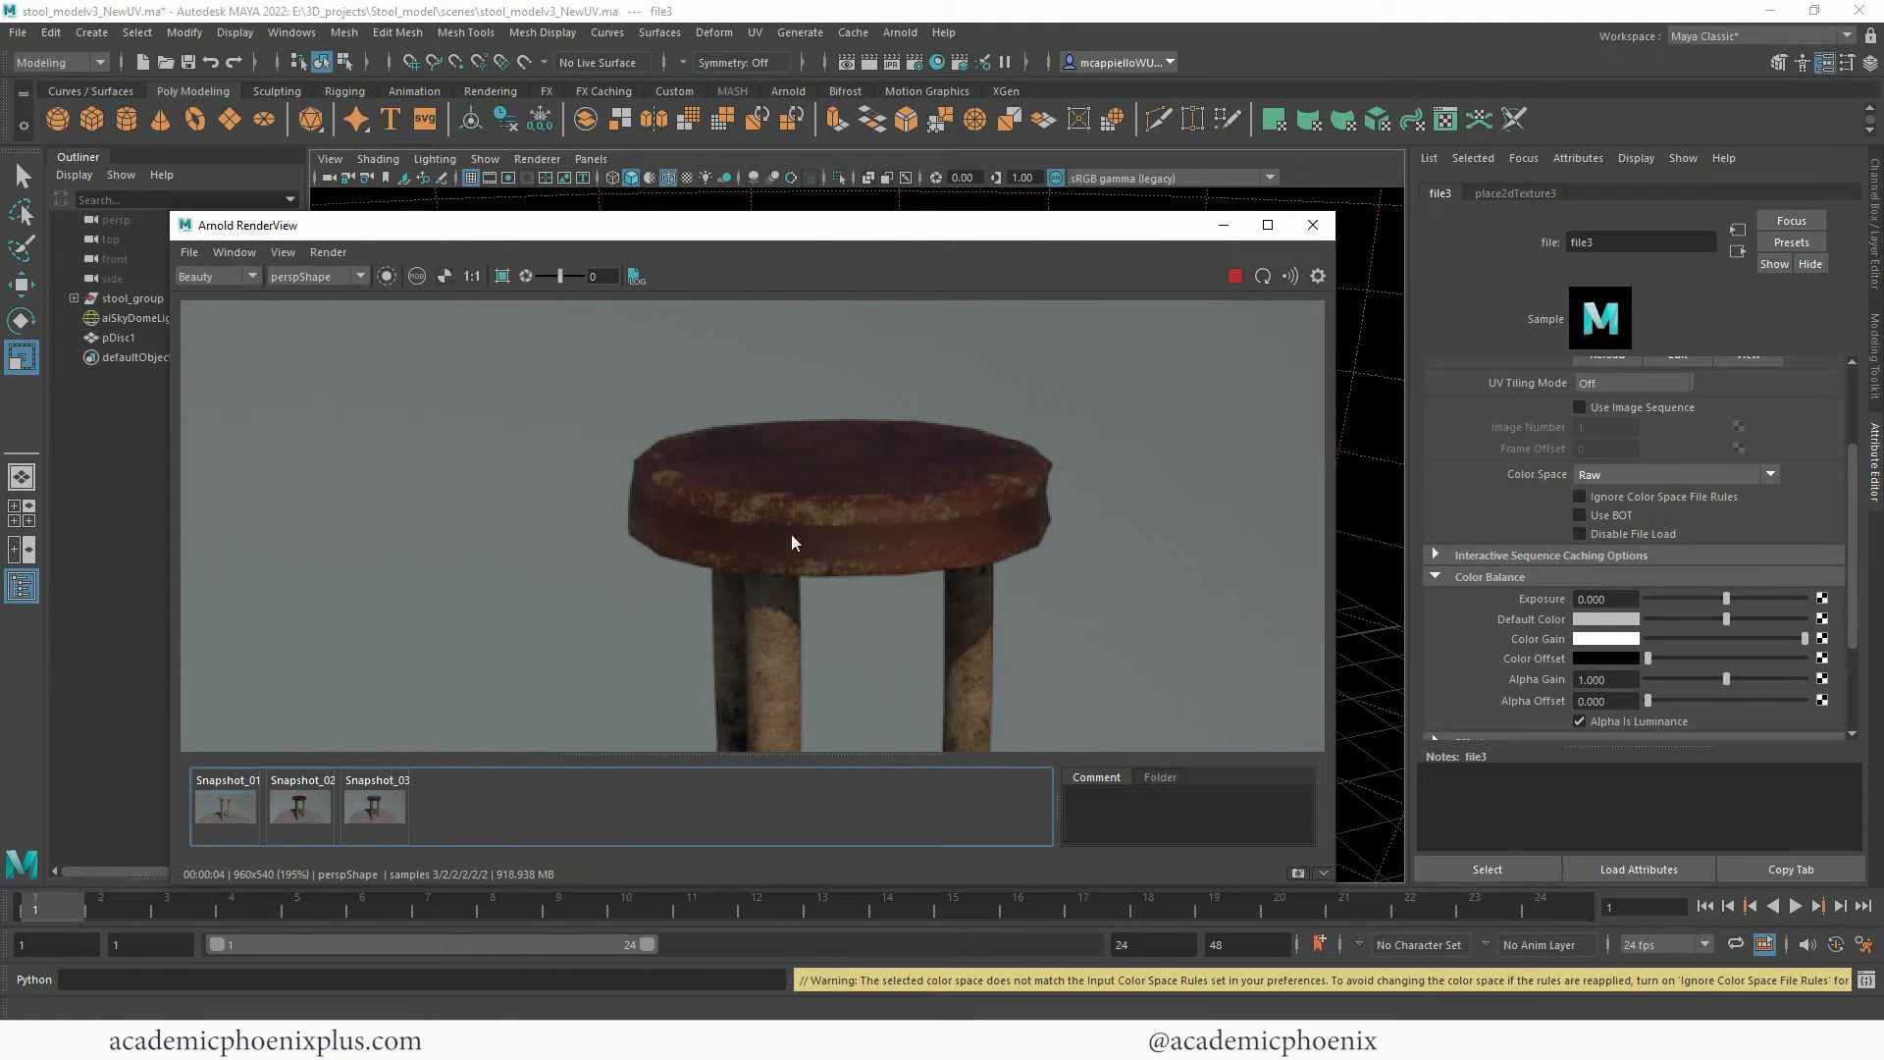
pyautogui.click(302, 802)
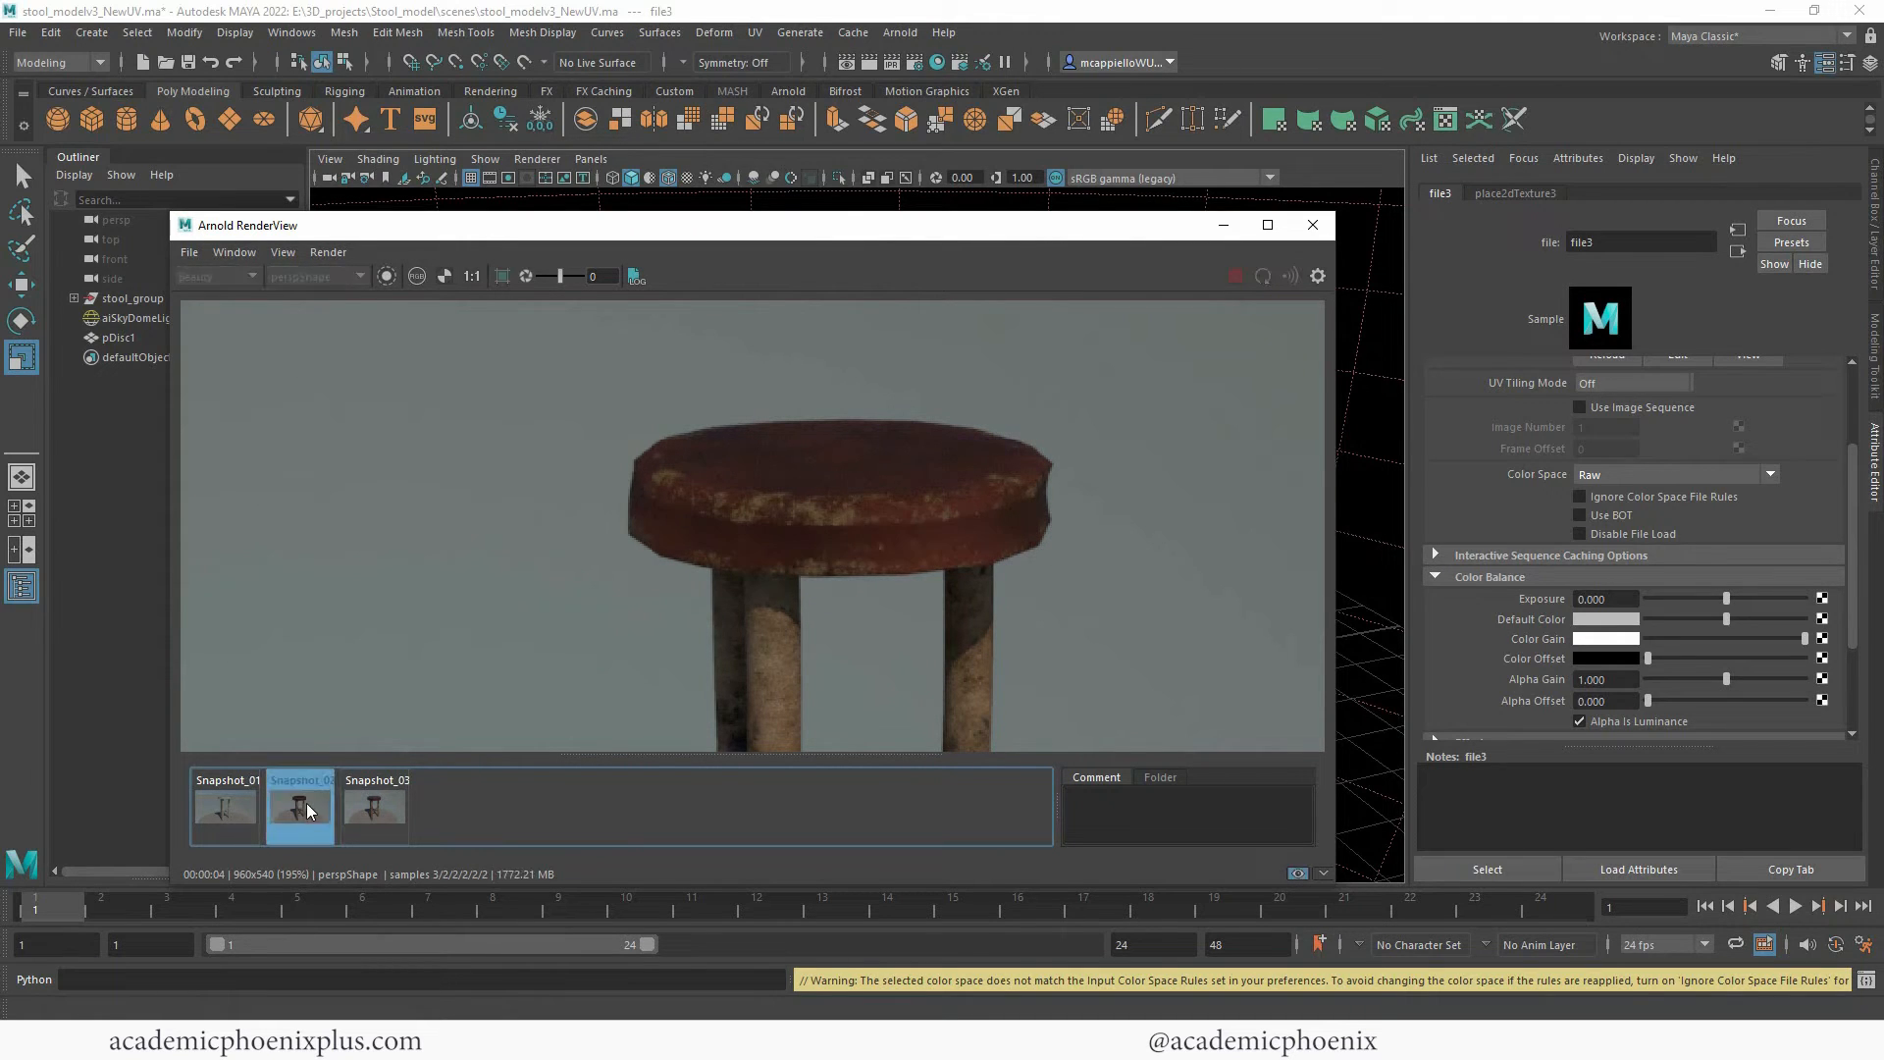
pyautogui.click(298, 803)
pyautogui.click(298, 803)
pyautogui.click(297, 803)
pyautogui.click(294, 803)
pyautogui.click(290, 803)
pyautogui.click(289, 806)
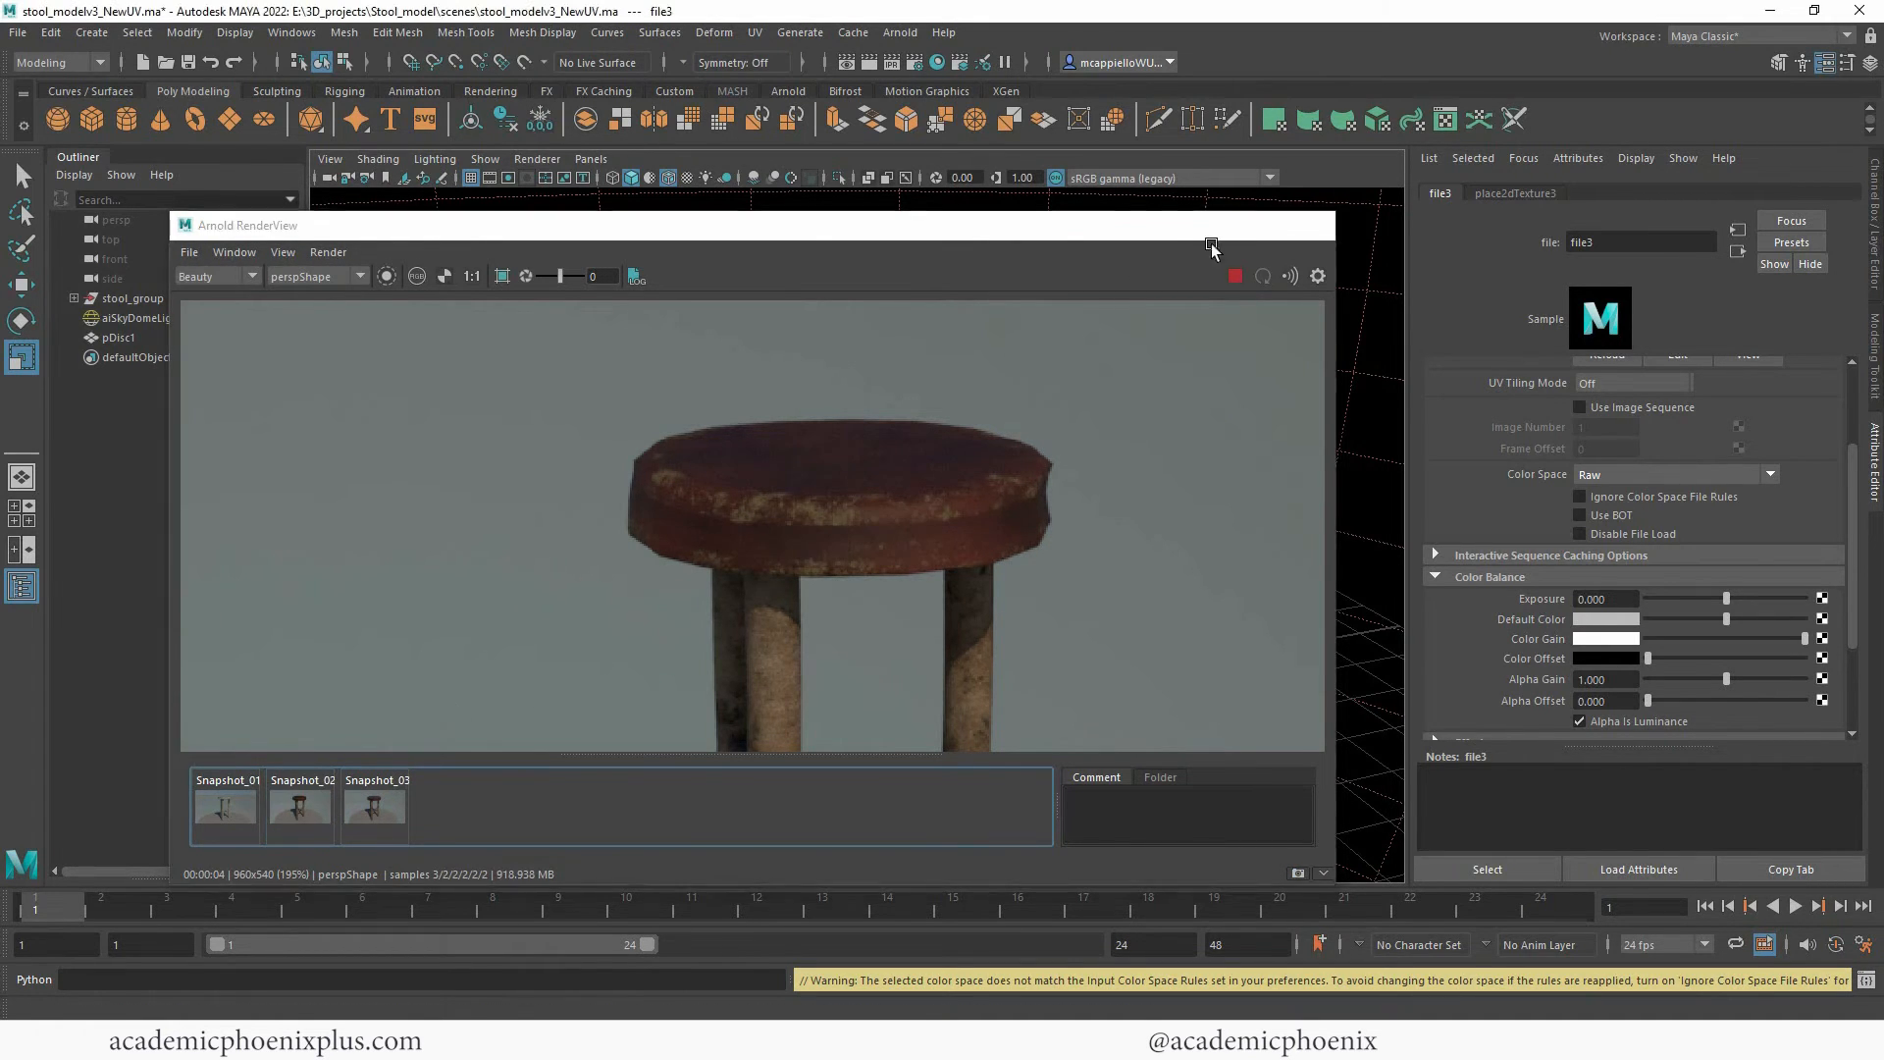
# Stop the live render and minimize the render window to work in the perspective view.
pyautogui.click(1224, 224)
pyautogui.scroll(-2, 1052, 440)
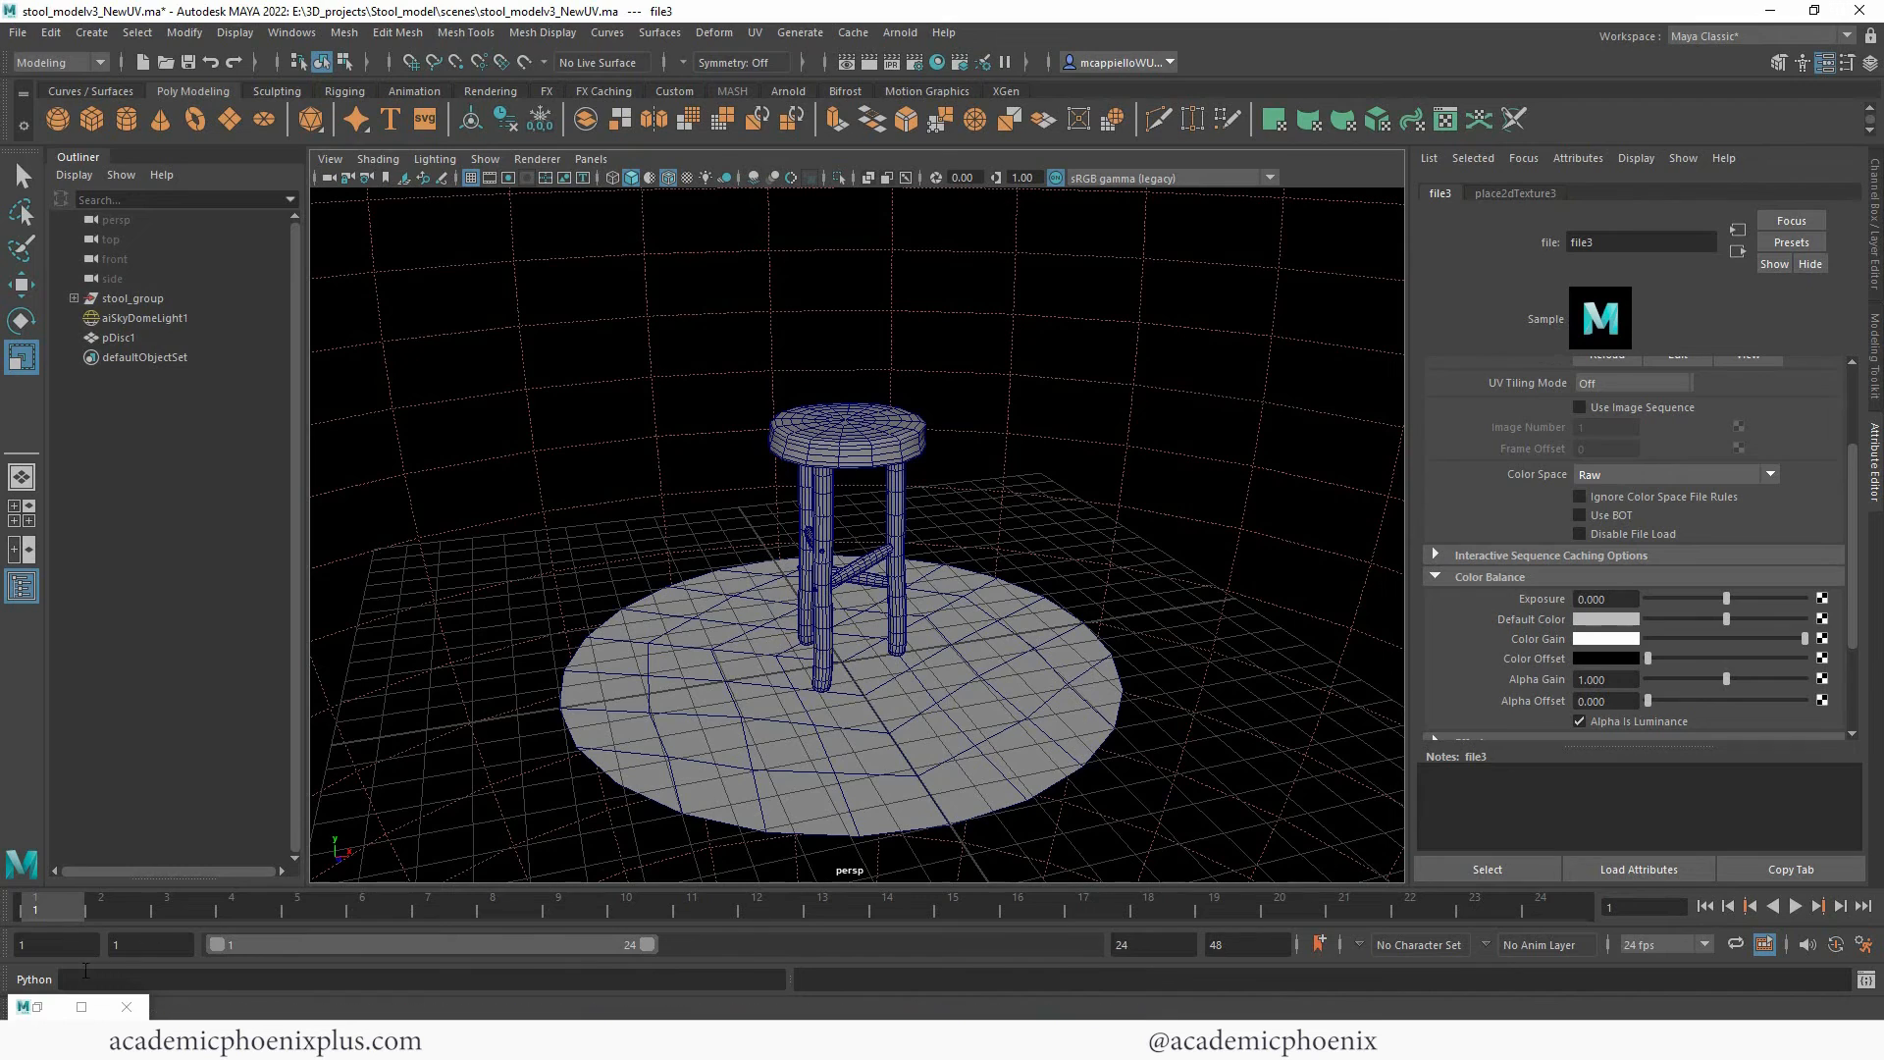
pyautogui.click(37, 1007)
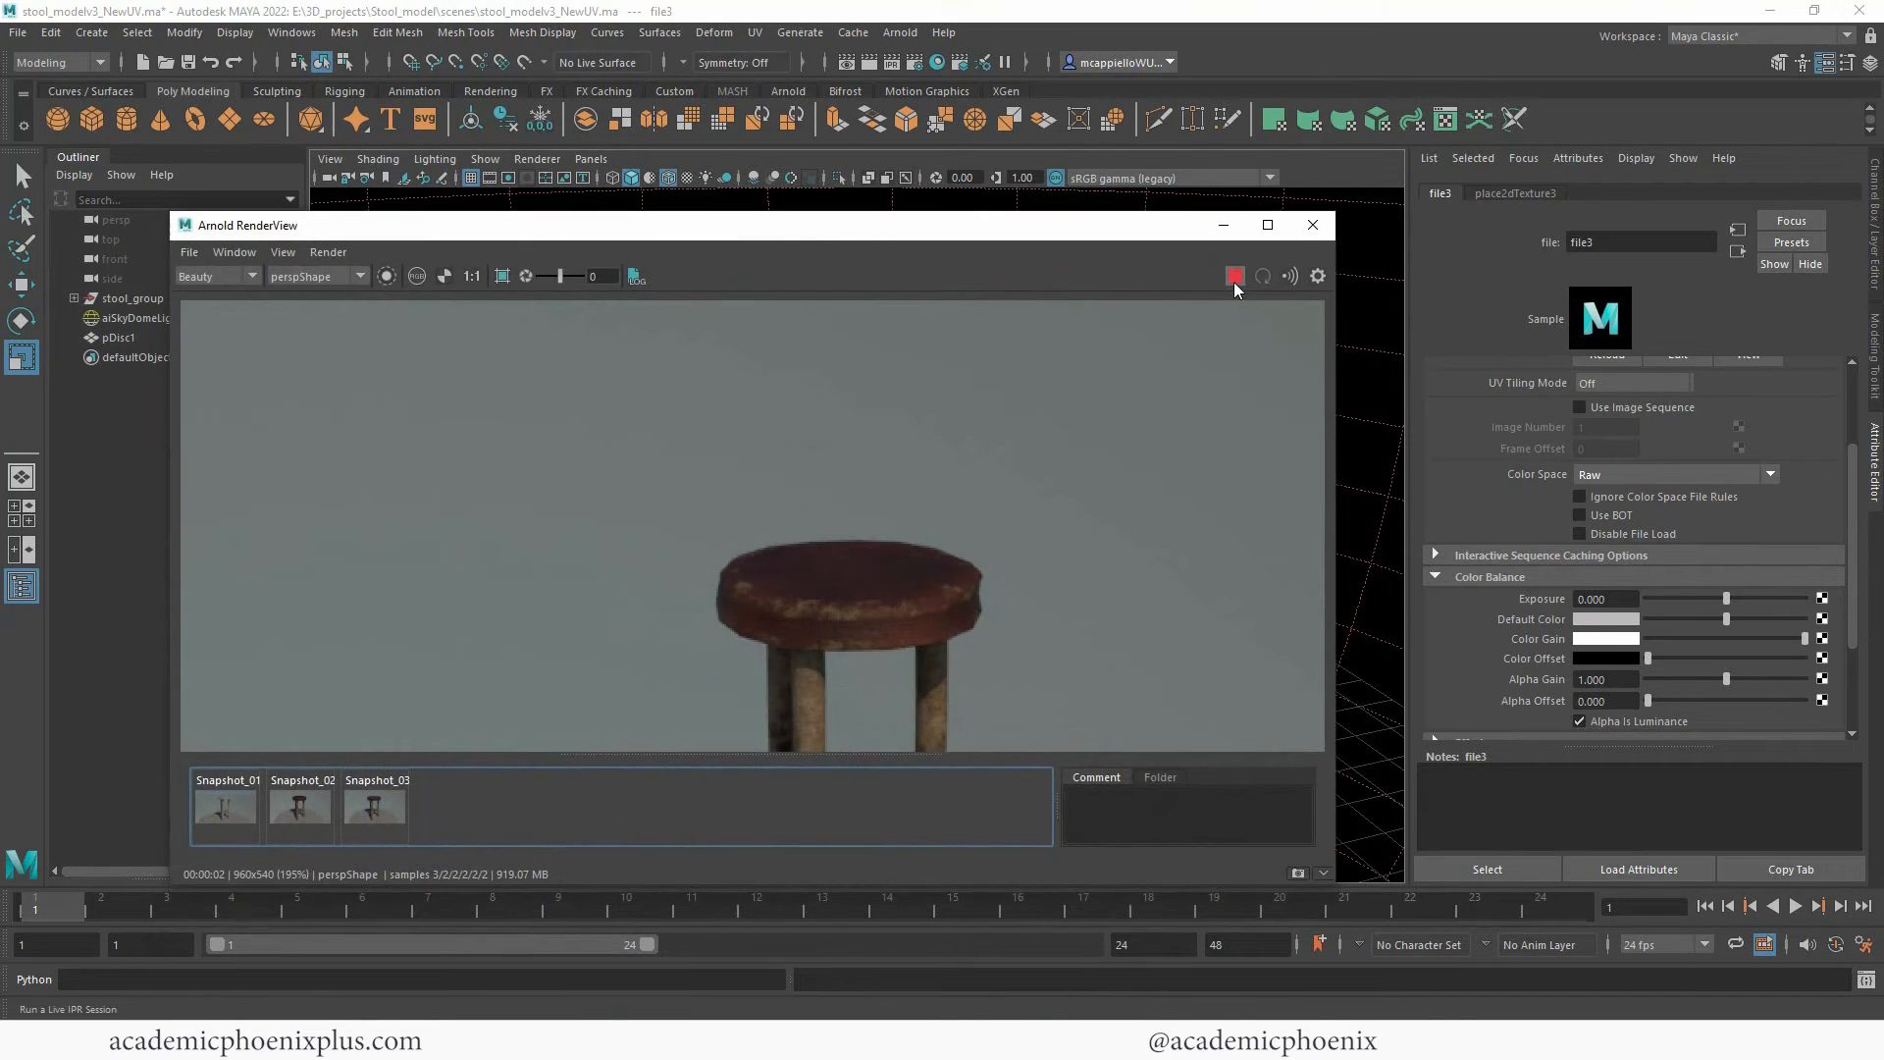
pyautogui.click(1224, 225)
# Frame the whole stool_group in the perspective view, slightly closer, and select the ground disc.
pyautogui.click(839, 448)
pyautogui.press('f')
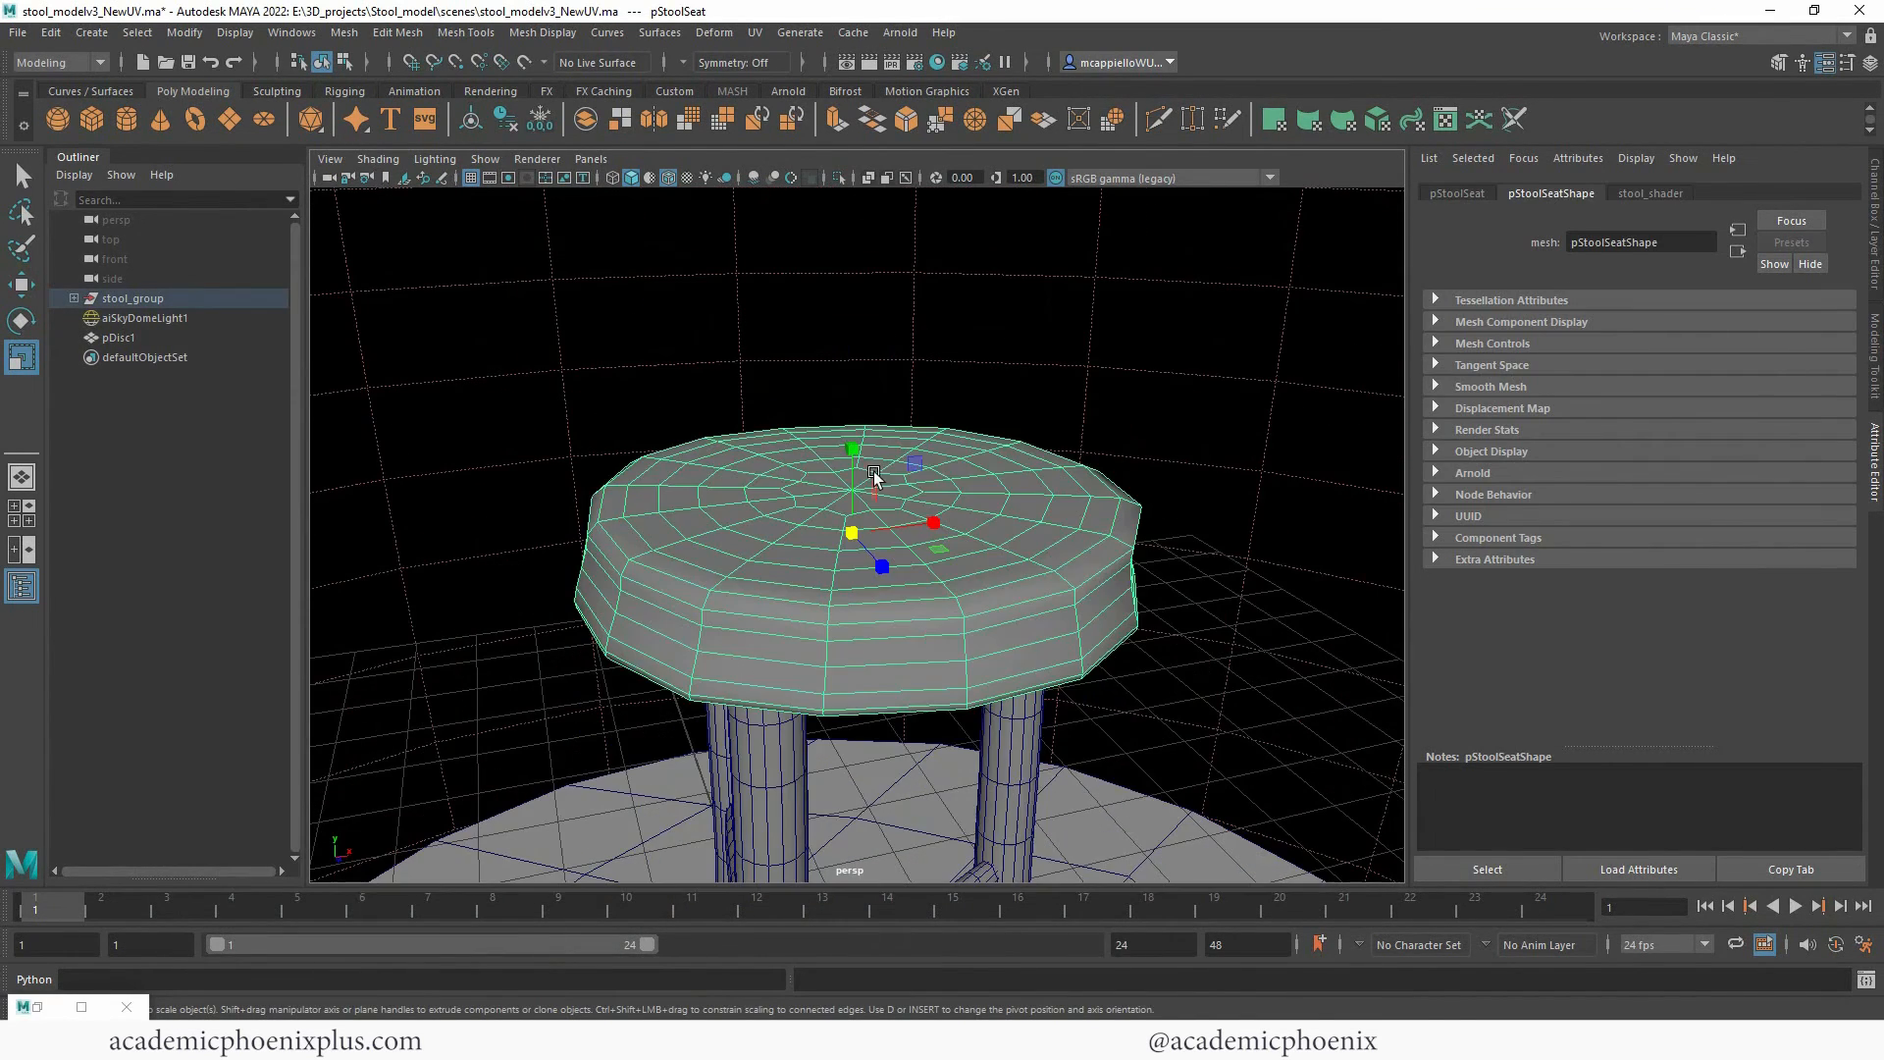
pyautogui.scroll(-3, 888, 304)
pyautogui.click(669, 374)
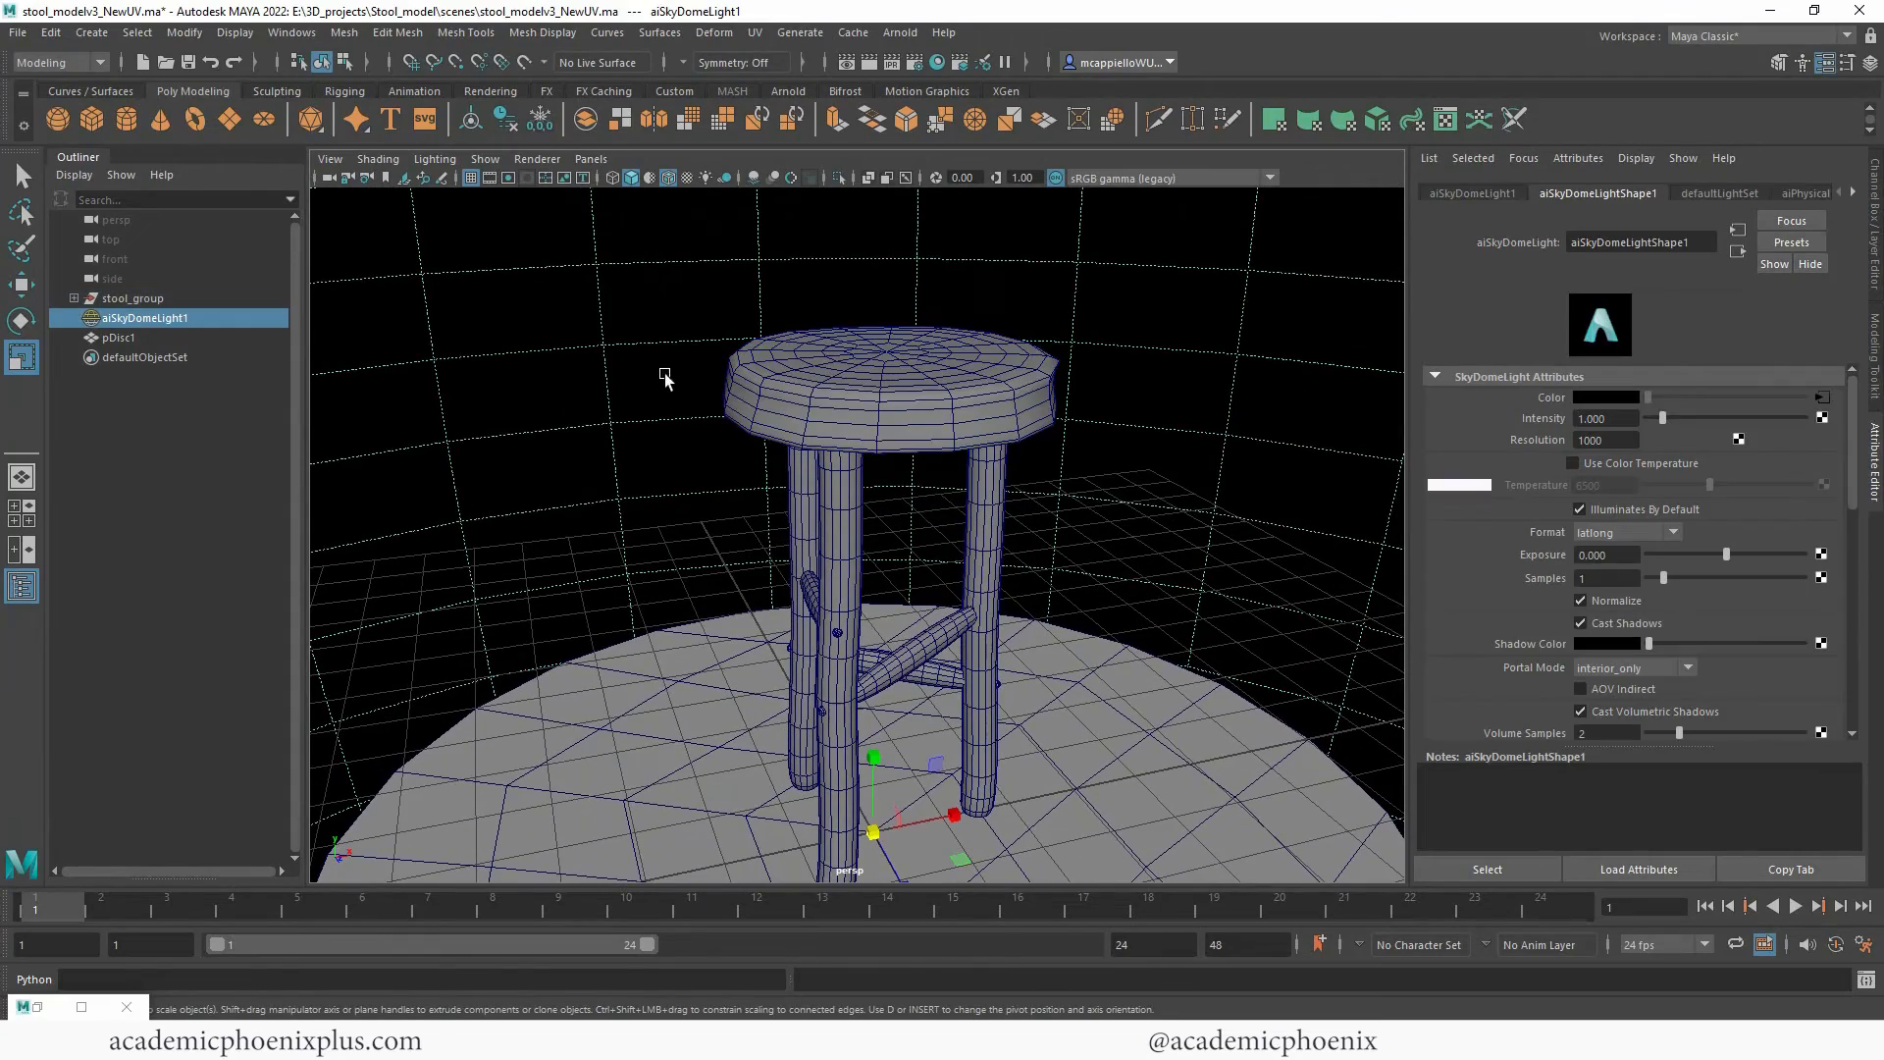
pyautogui.click(208, 301)
pyautogui.press('f')
pyautogui.keyDown('alt'); pyautogui.moveTo(898, 485); pyautogui.dragTo(947, 480, button='right'); pyautogui.keyUp('alt')
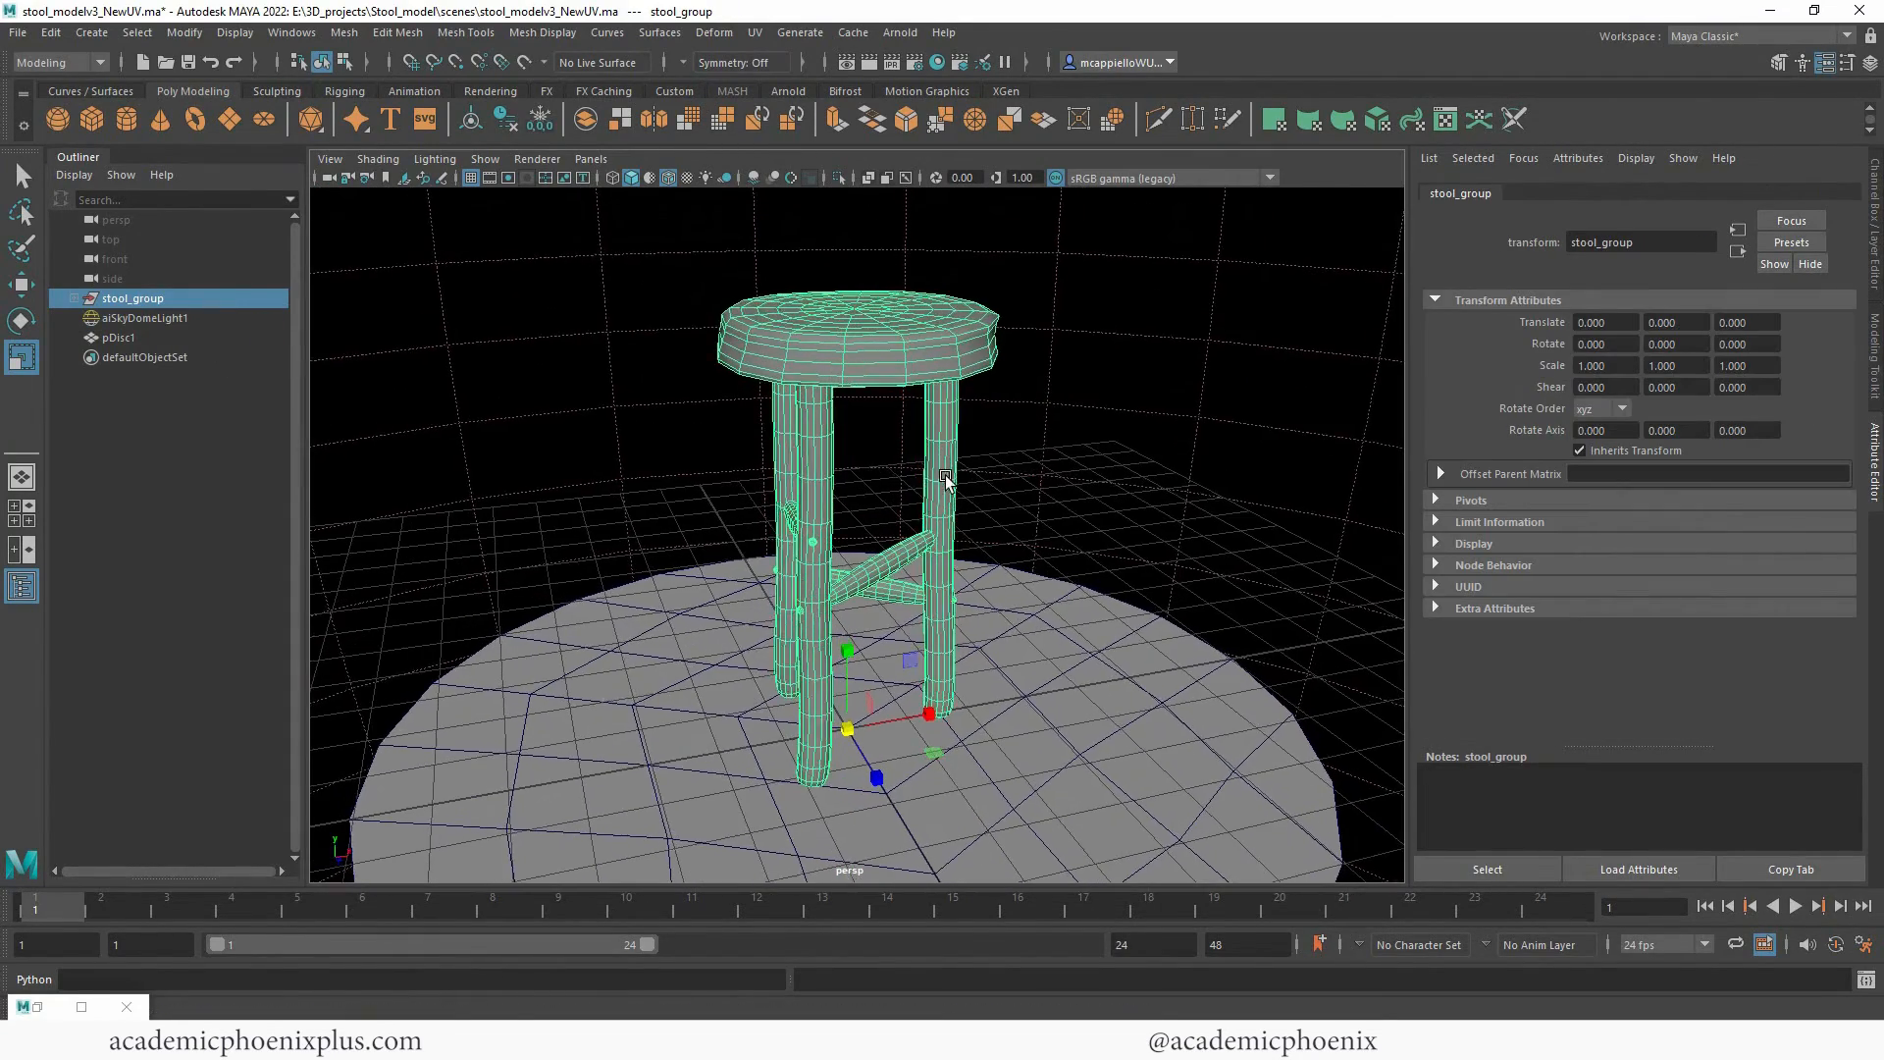
pyautogui.click(589, 687)
# Restart the live render from the new view and show the whole image at 1:1 scale.
pyautogui.click(36, 1007)
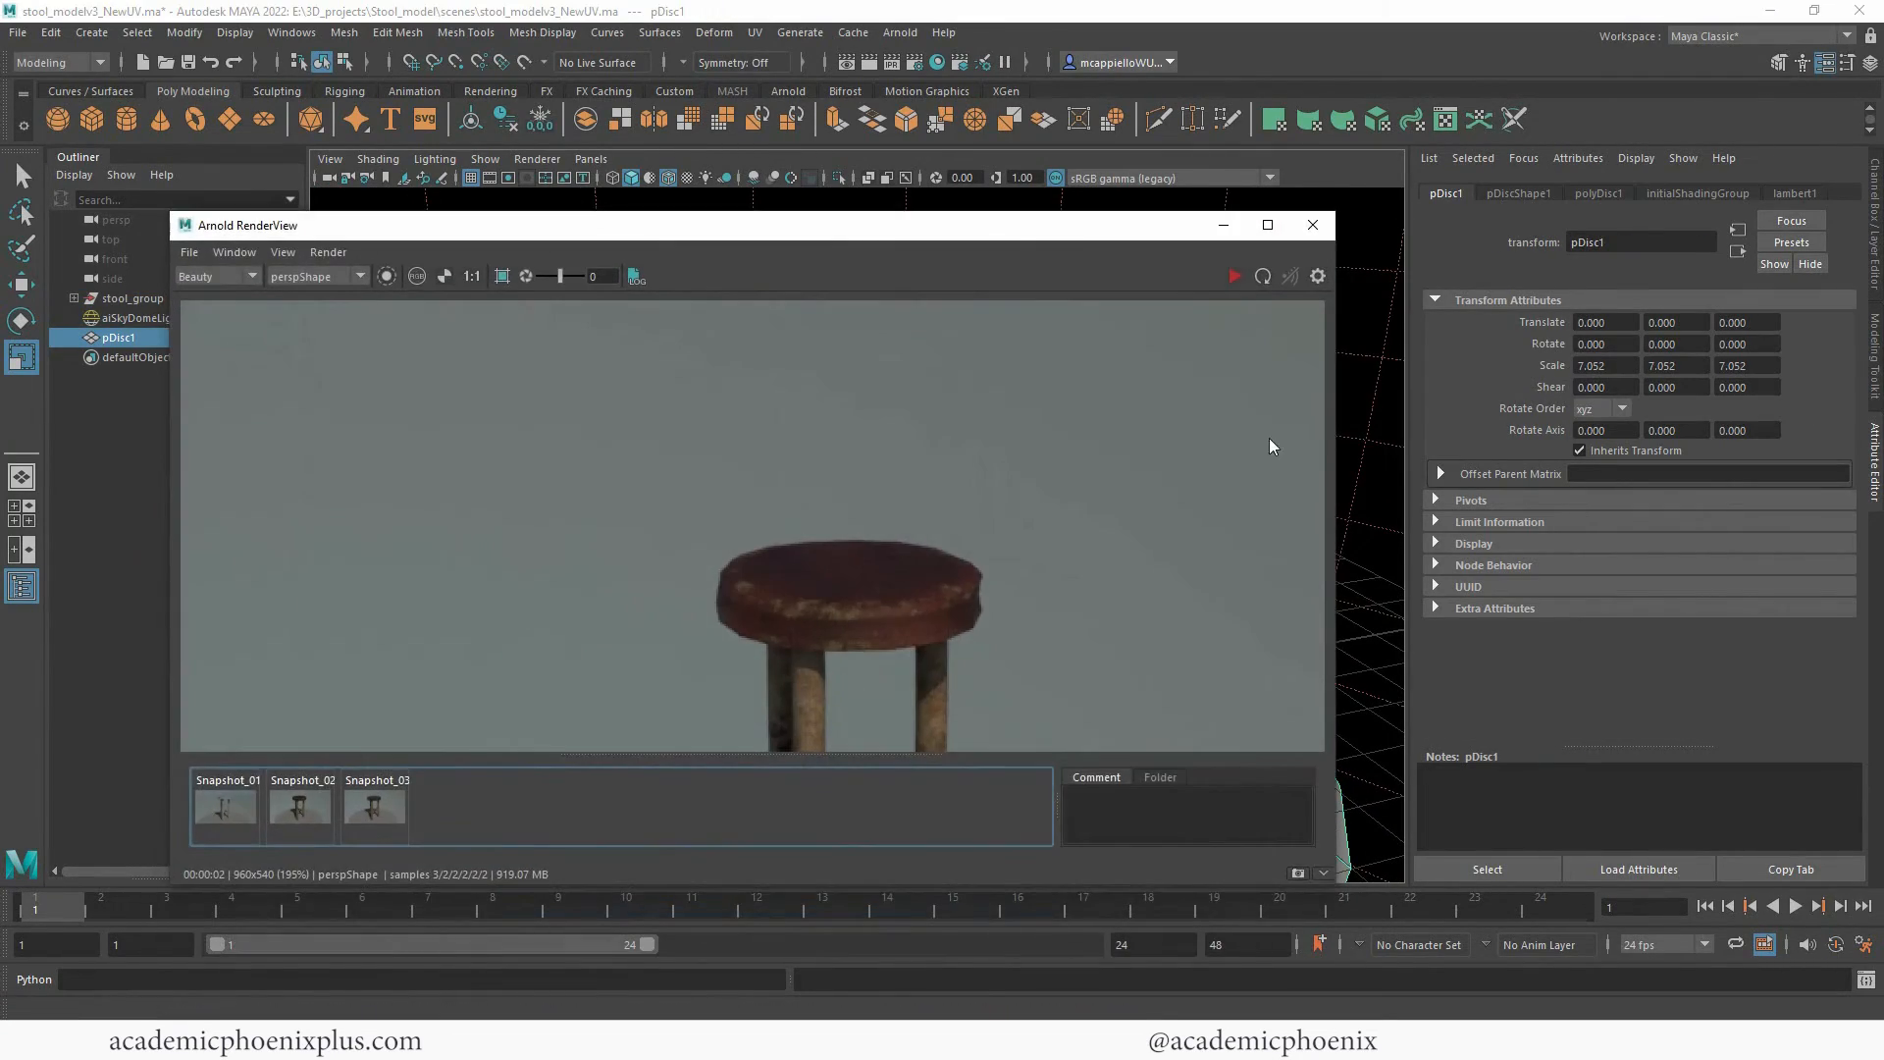
pyautogui.click(1235, 276)
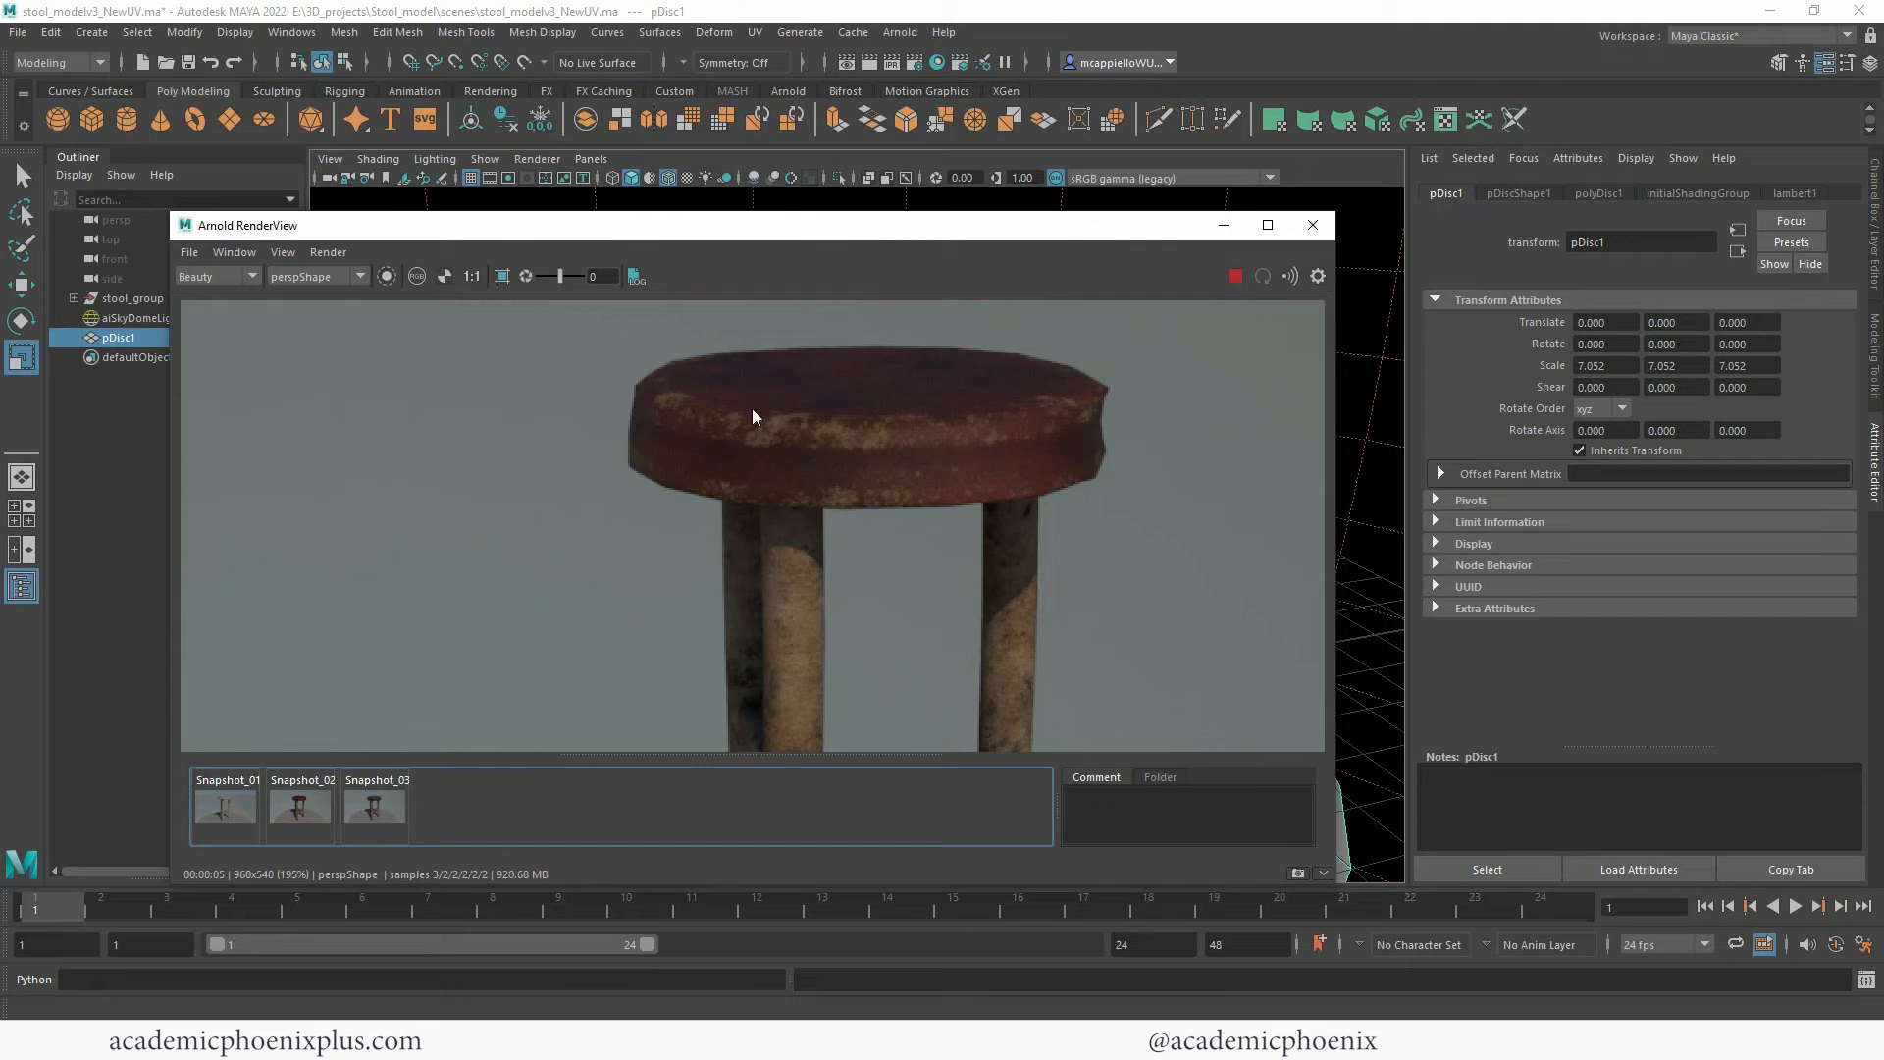
pyautogui.click(472, 276)
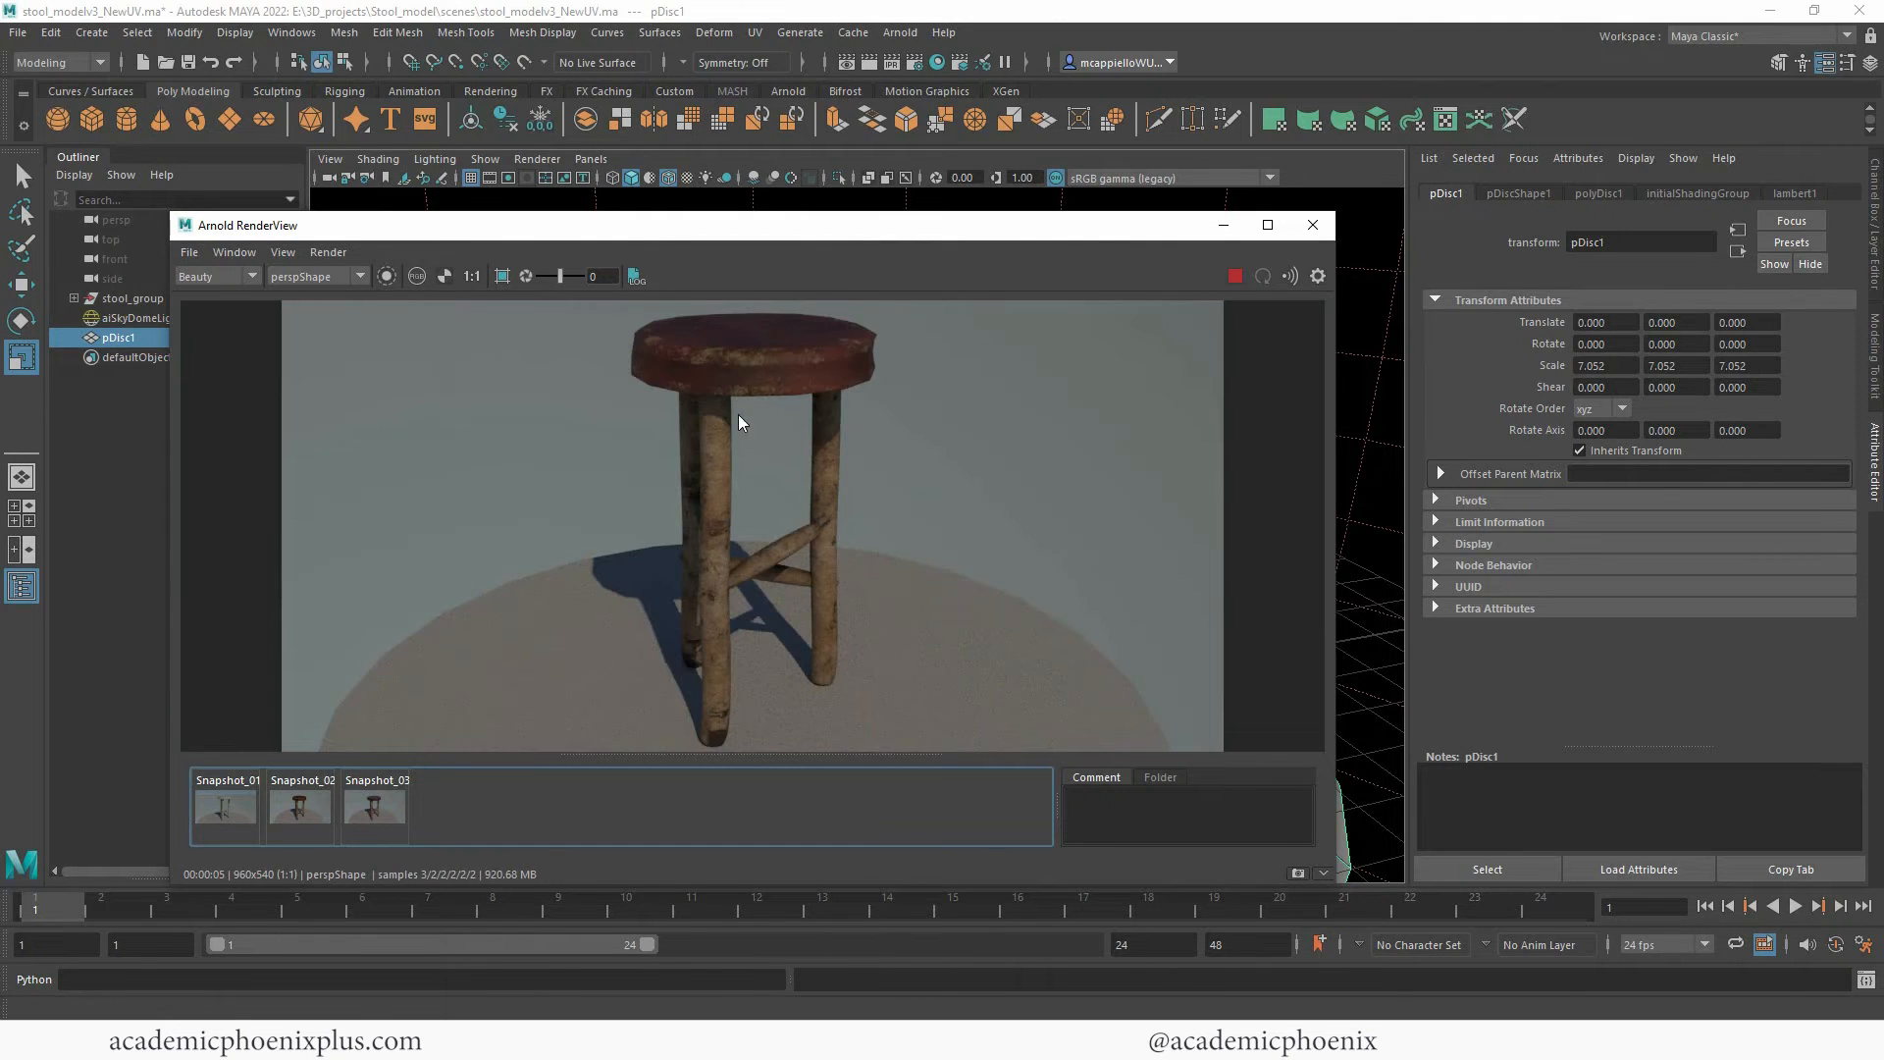
pyautogui.moveTo(858, 212); pyautogui.dragTo(922, 97)
# Compare the current render with Snapshot_03 and store it as a new snapshot.
pyautogui.click(356, 811)
pyautogui.click(349, 816)
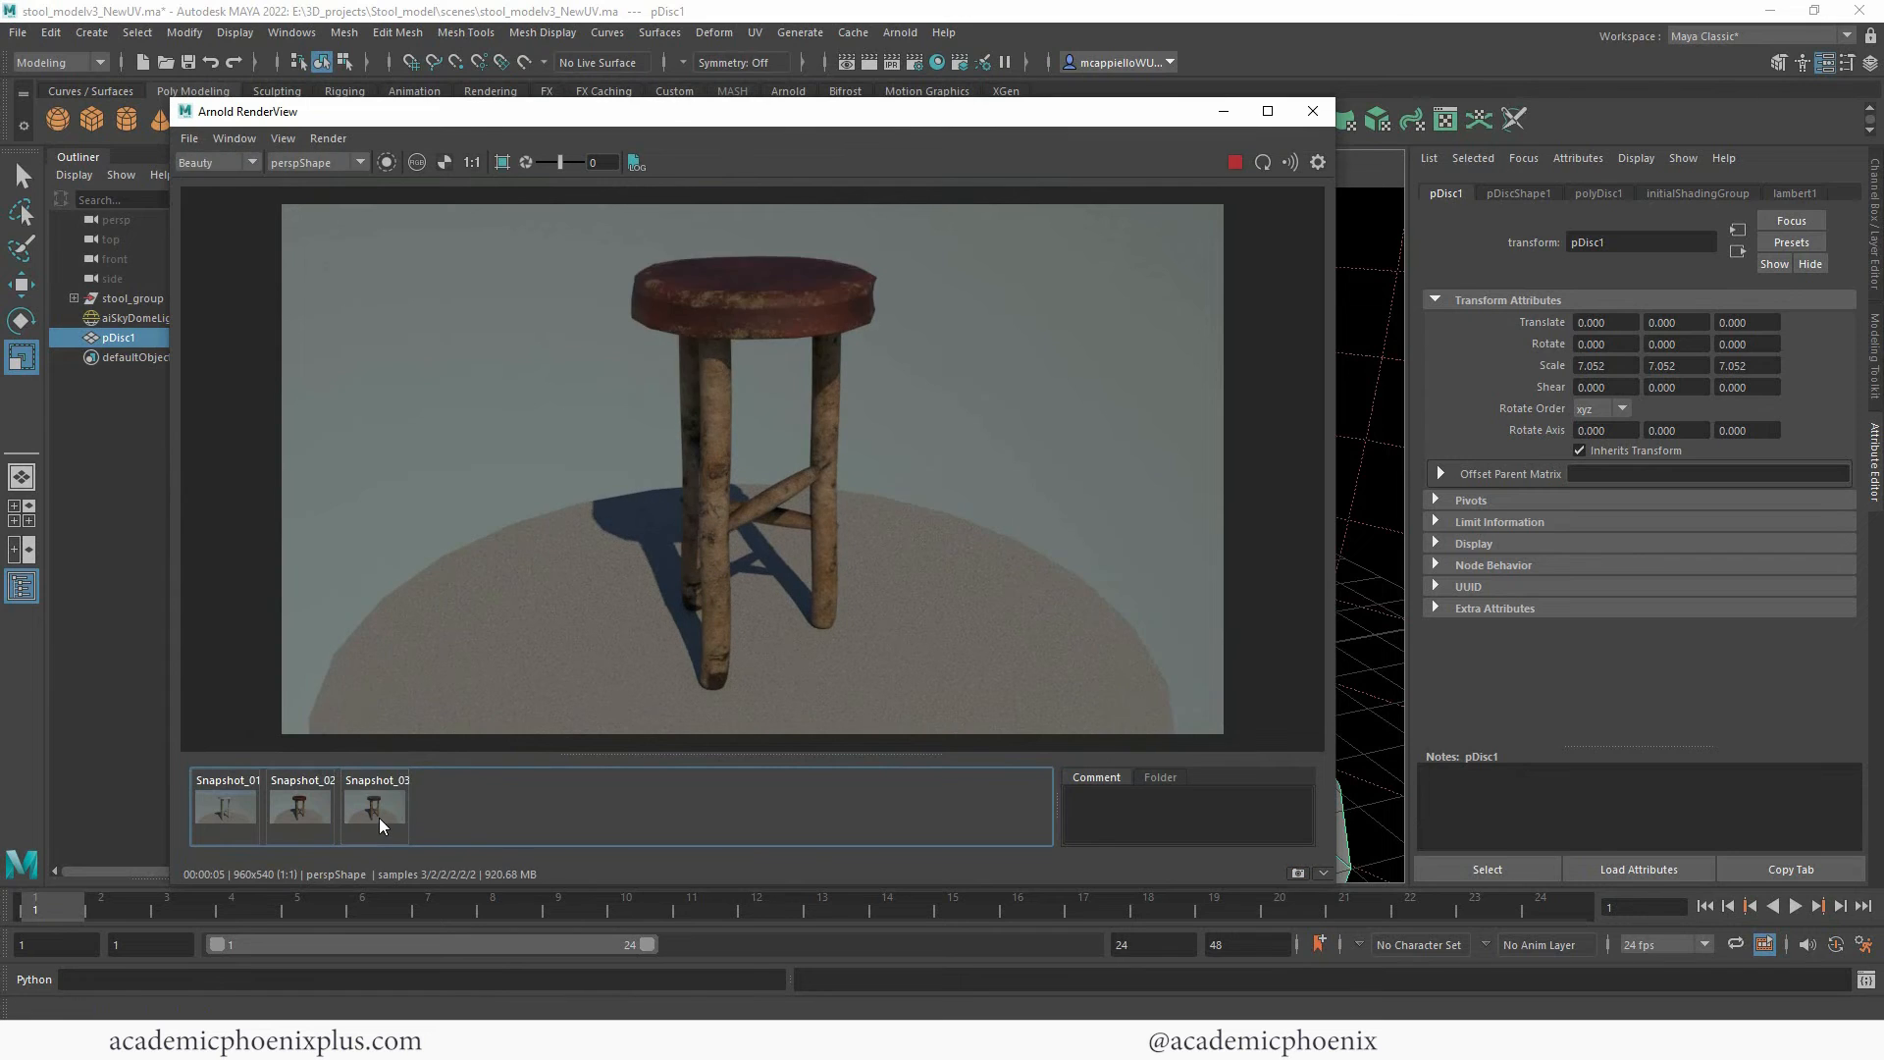
pyautogui.click(379, 816)
pyautogui.click(291, 815)
pyautogui.click(341, 819)
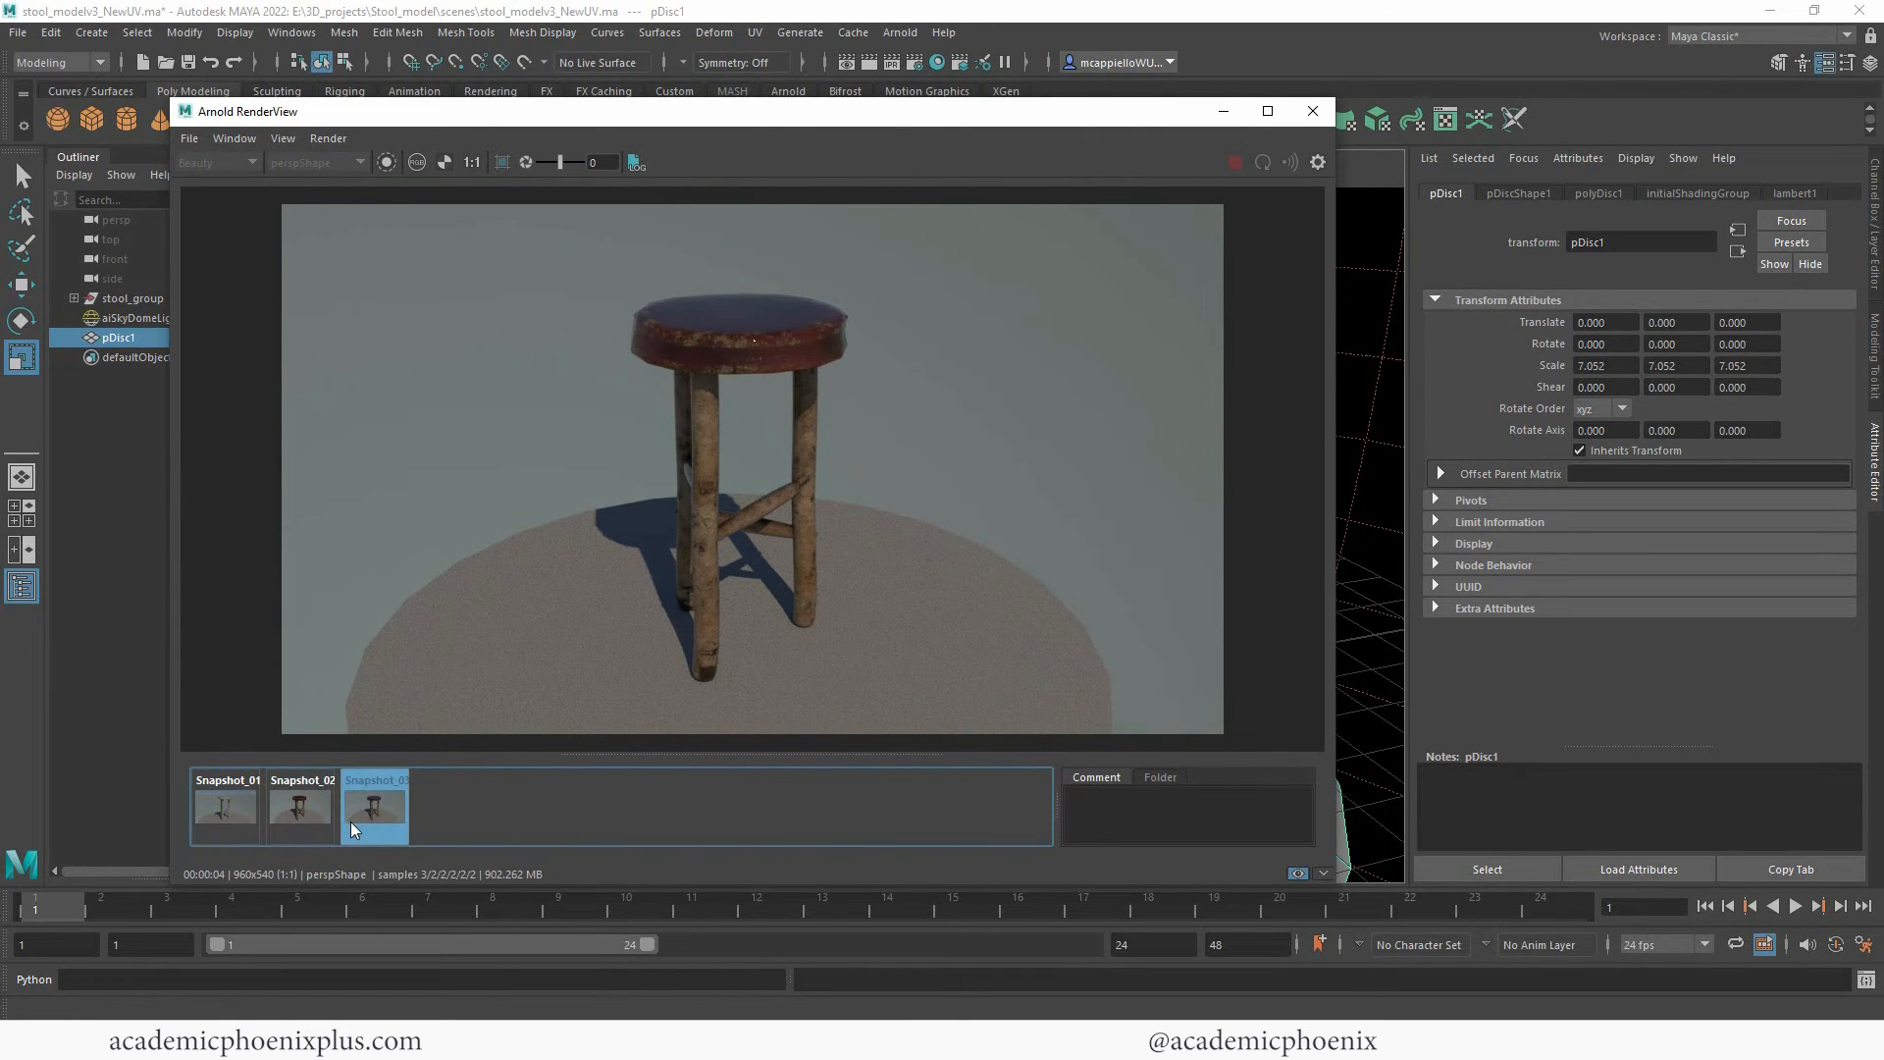
pyautogui.click(355, 821)
pyautogui.click(1302, 875)
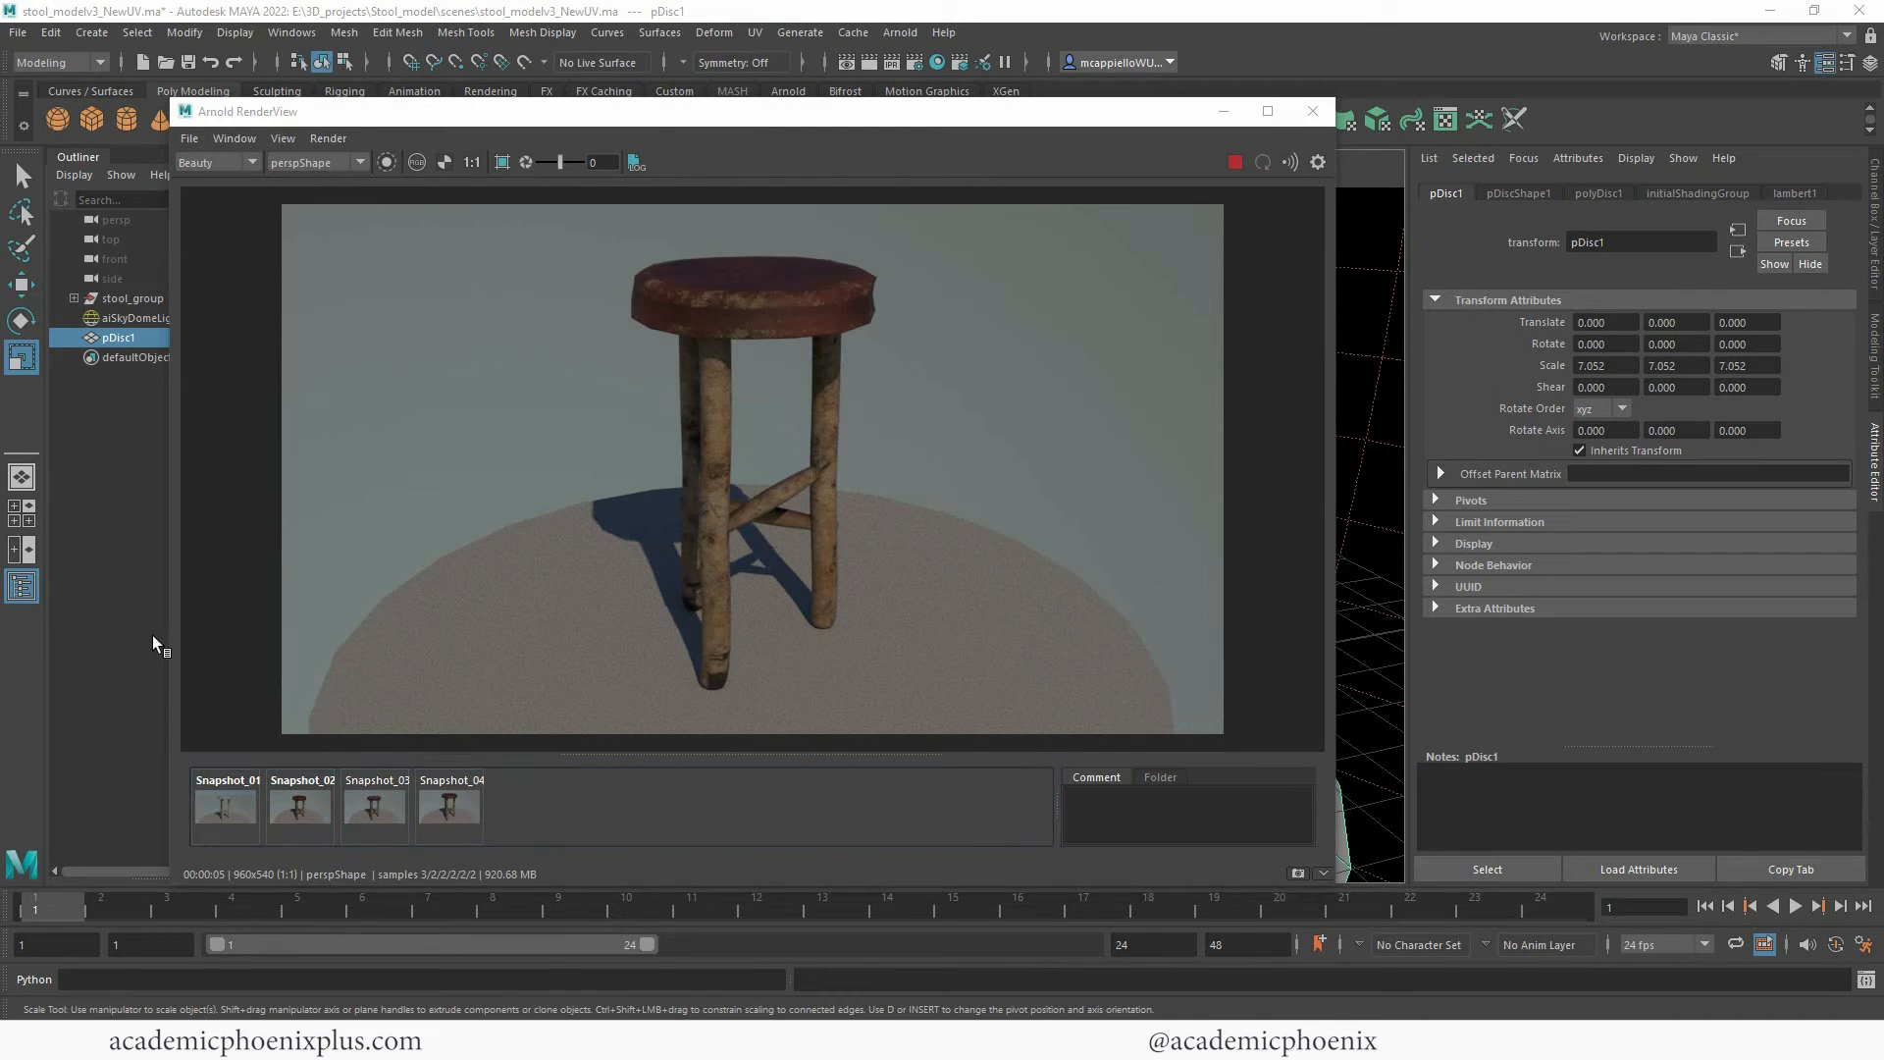
# Stop the render and open the File texture connected to stool_shader's specular roughness from the stool seat.
pyautogui.click(1235, 162)
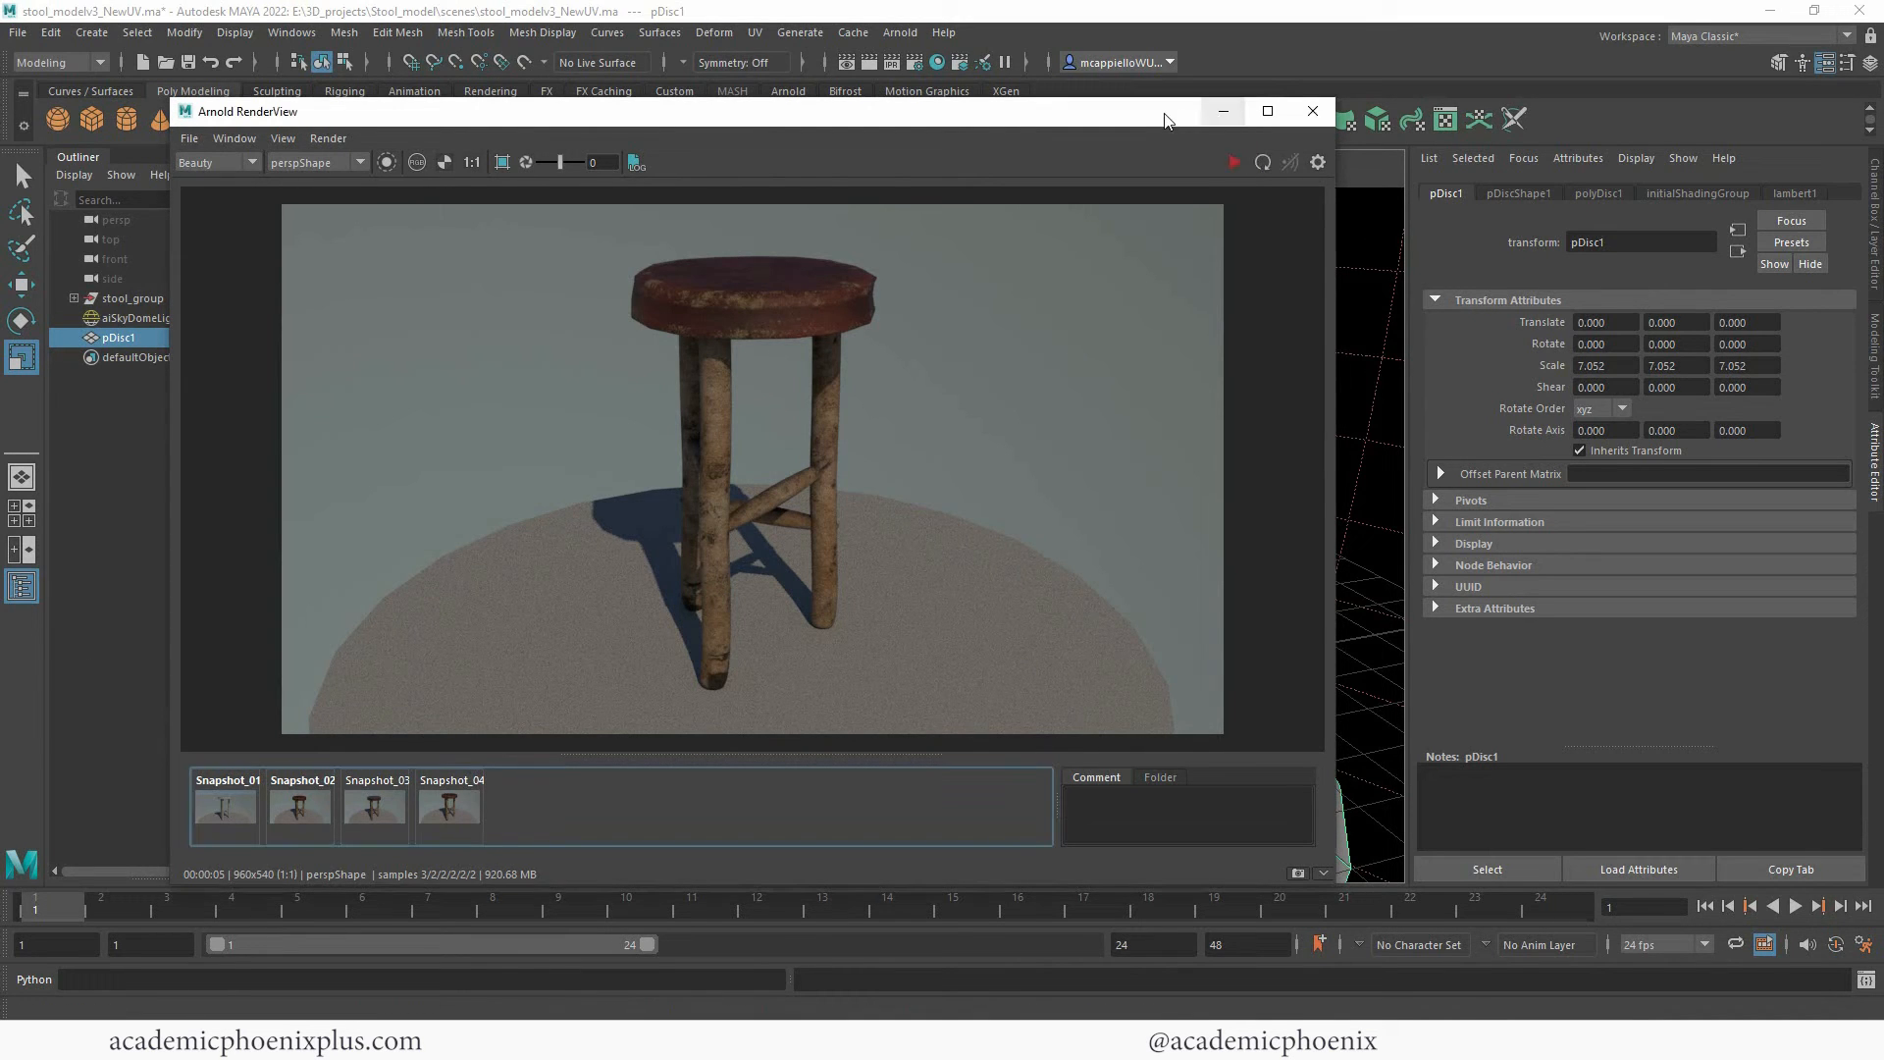
pyautogui.moveTo(1166, 120); pyautogui.dragTo(1091, 468)
pyautogui.click(950, 343)
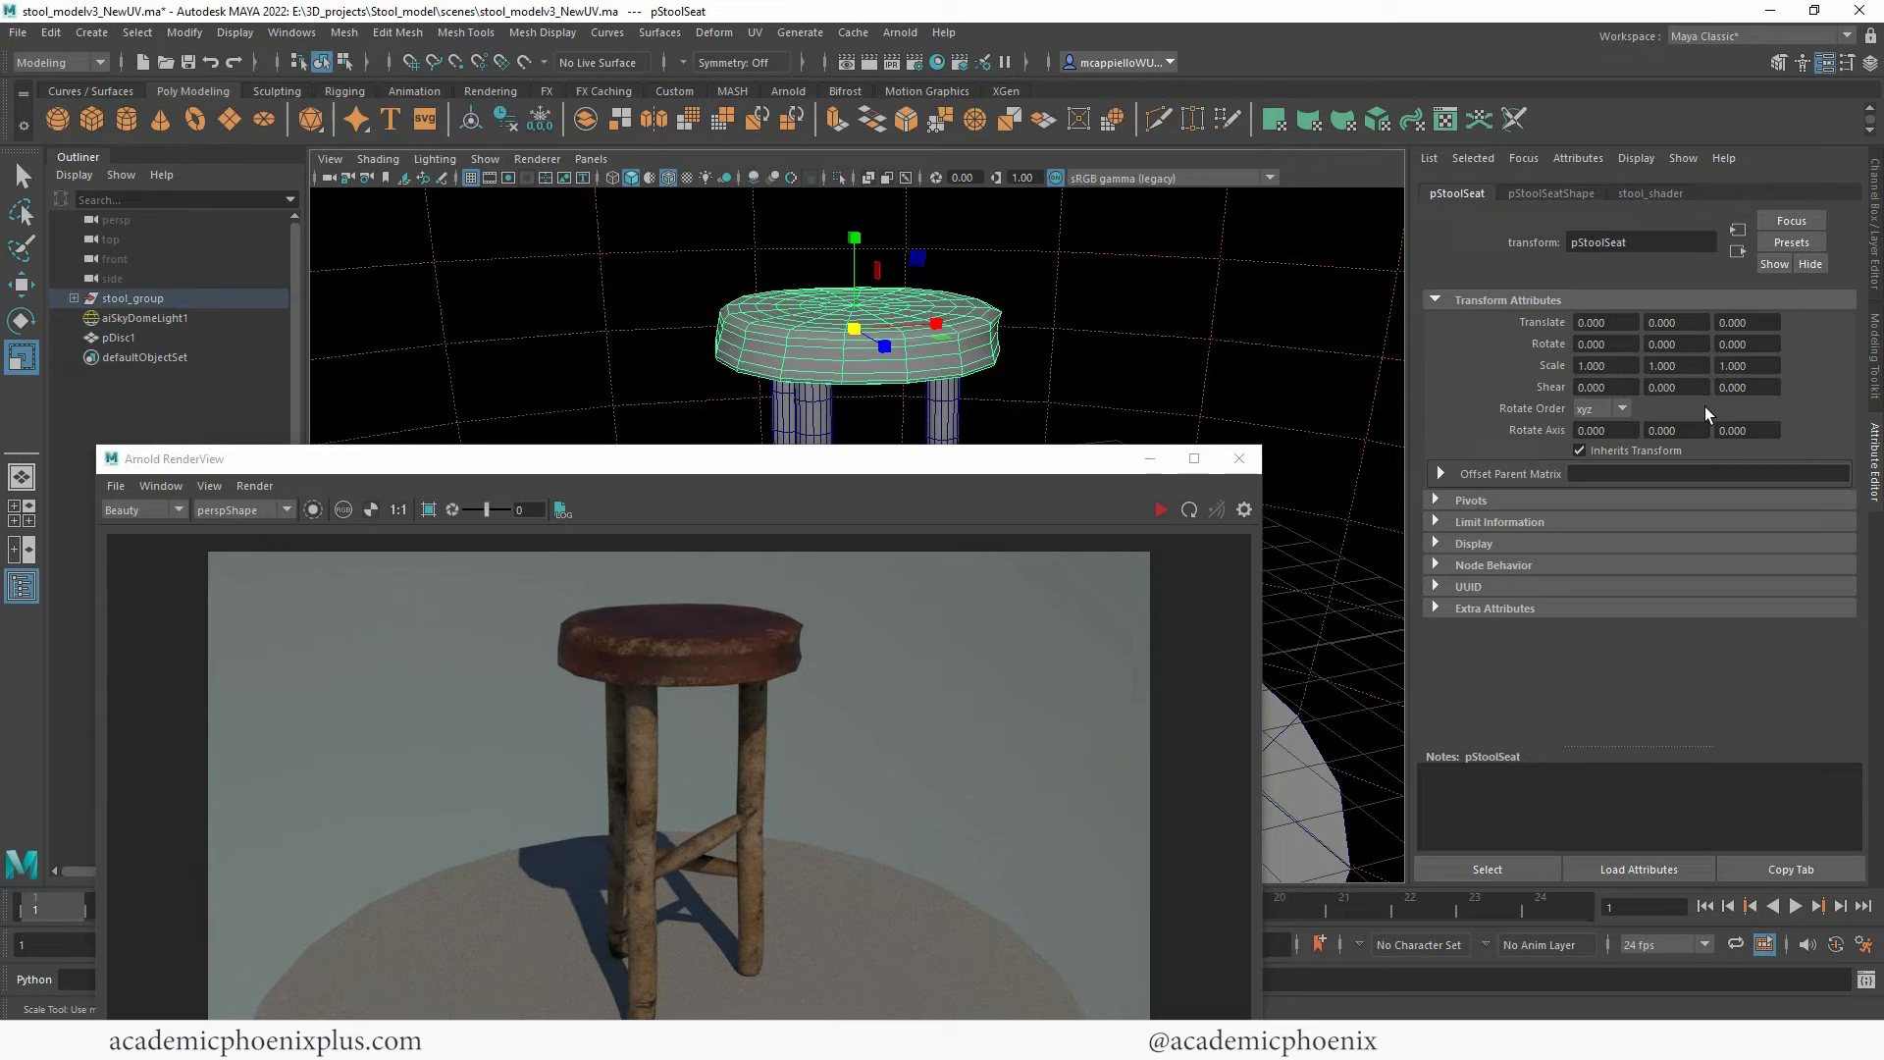
pyautogui.click(1652, 194)
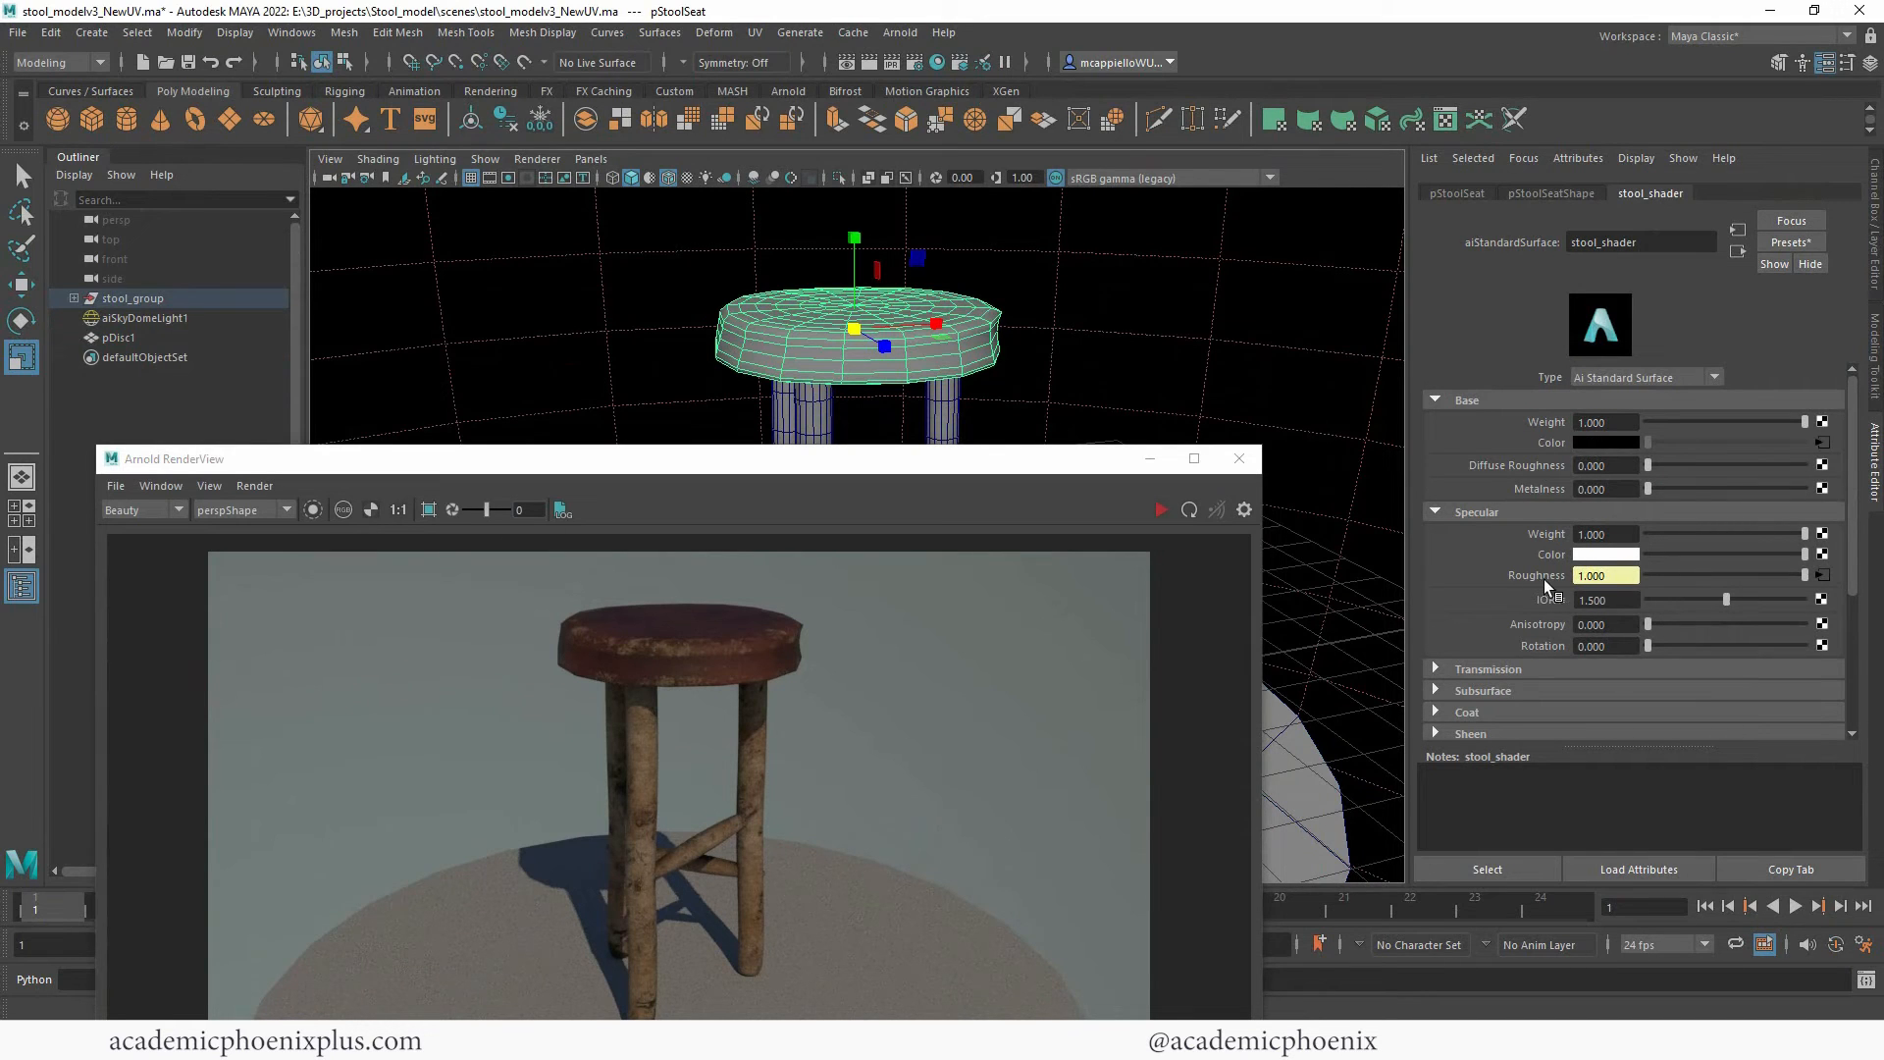
pyautogui.click(1823, 575)
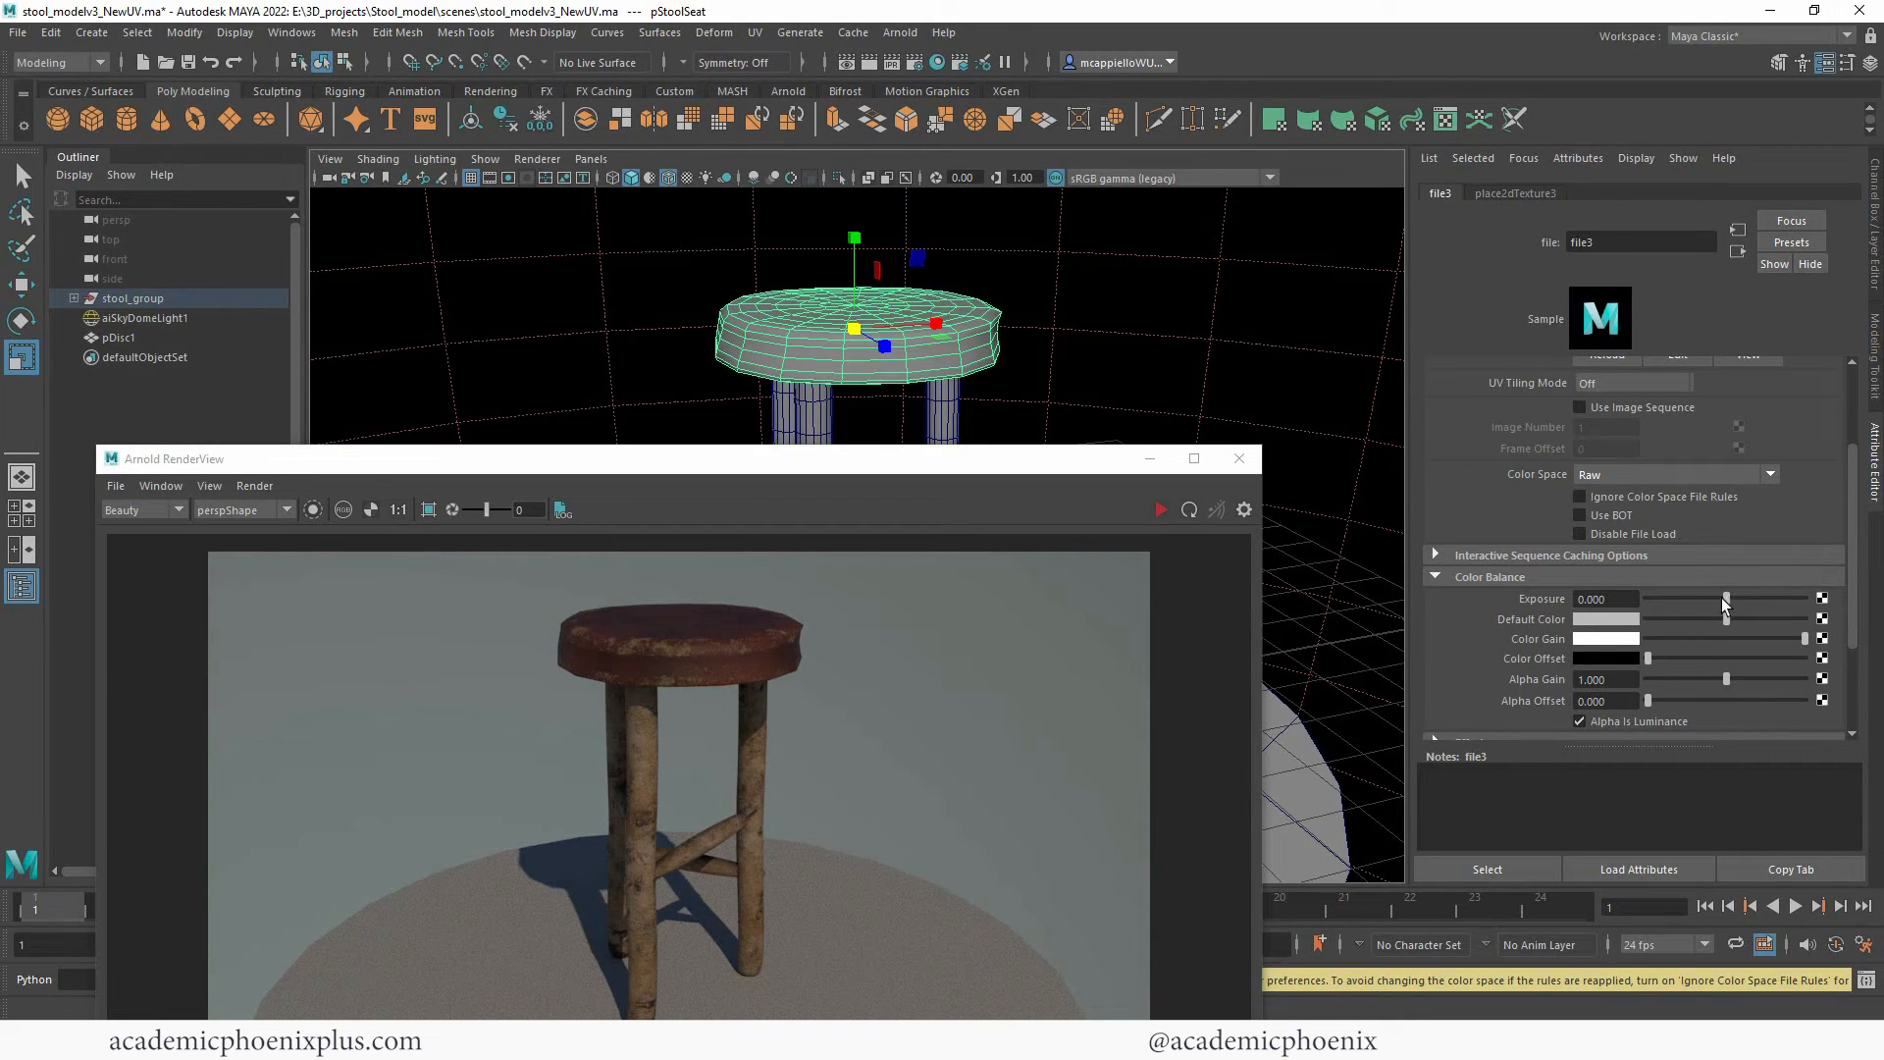
# Lower the roughness texture's Color Balance exposure to -3.165, restart the live render, and raise the exposure to -0.570.
pyautogui.moveTo(1736, 593); pyautogui.dragTo(1673, 598)
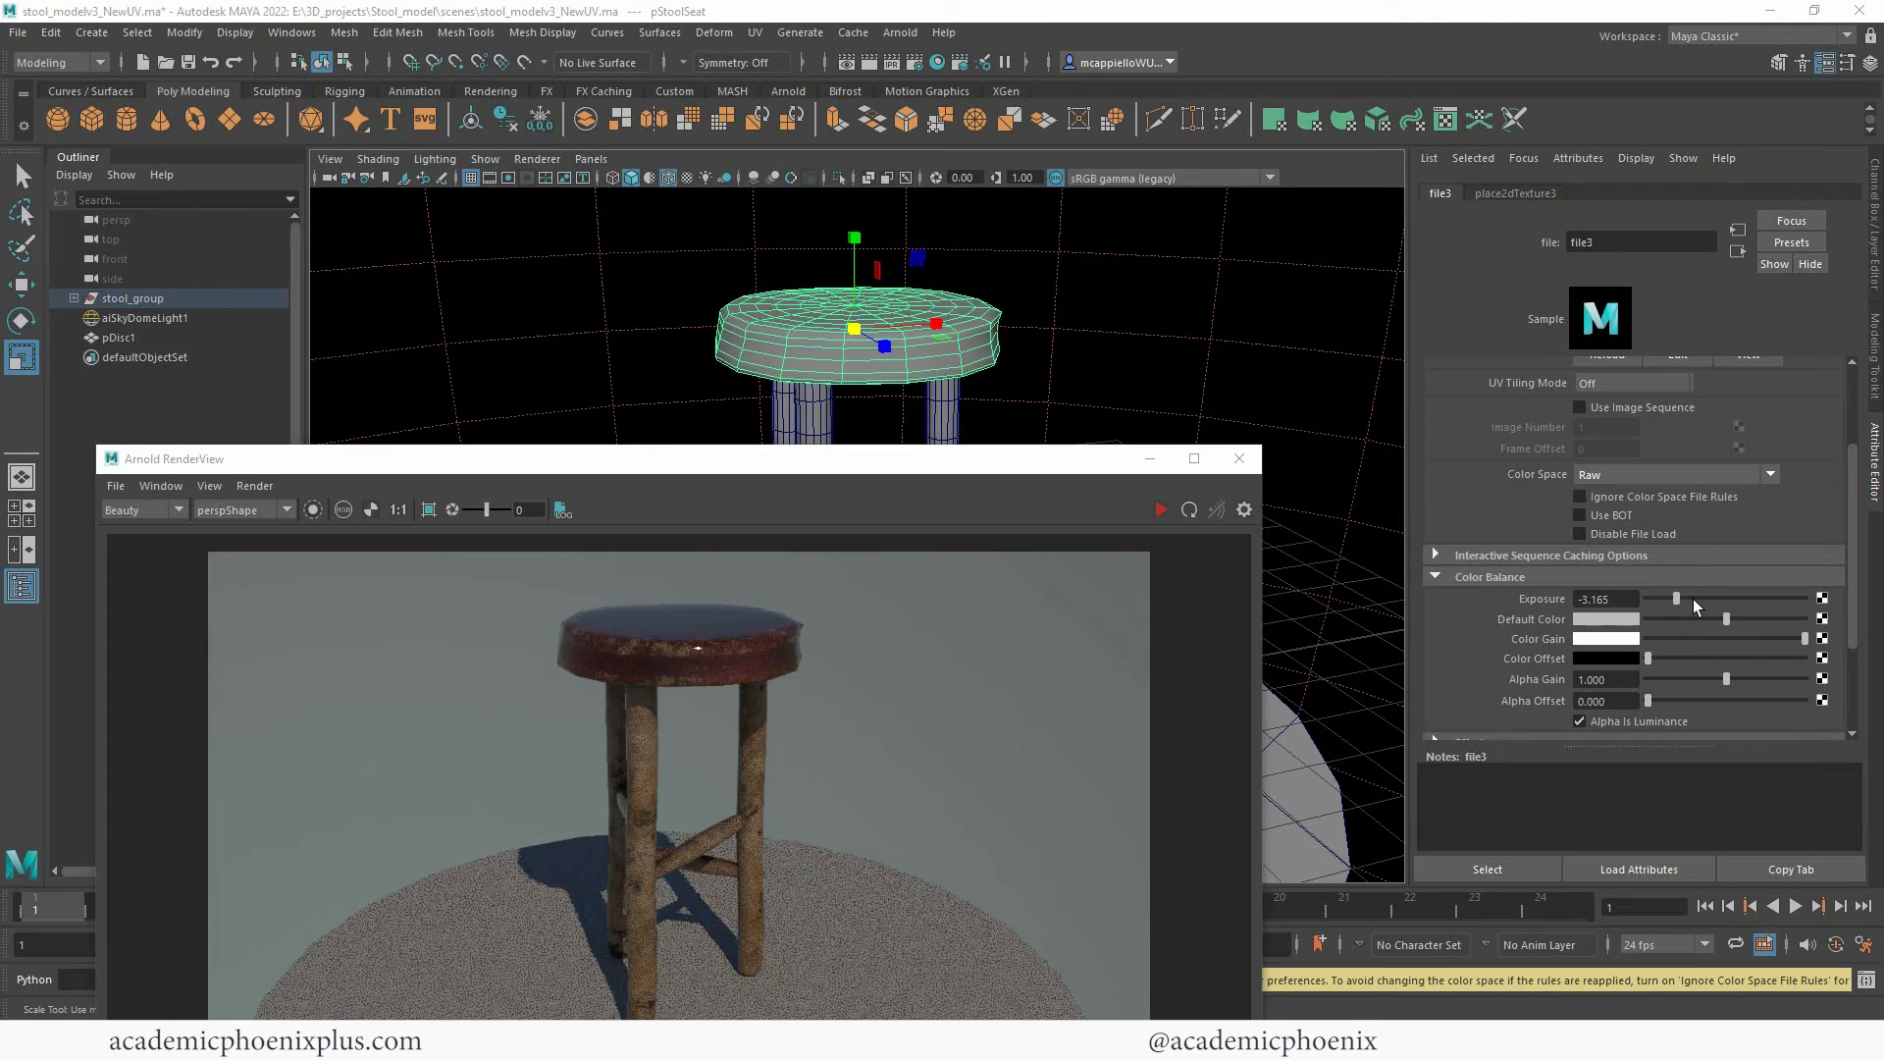
pyautogui.click(1162, 510)
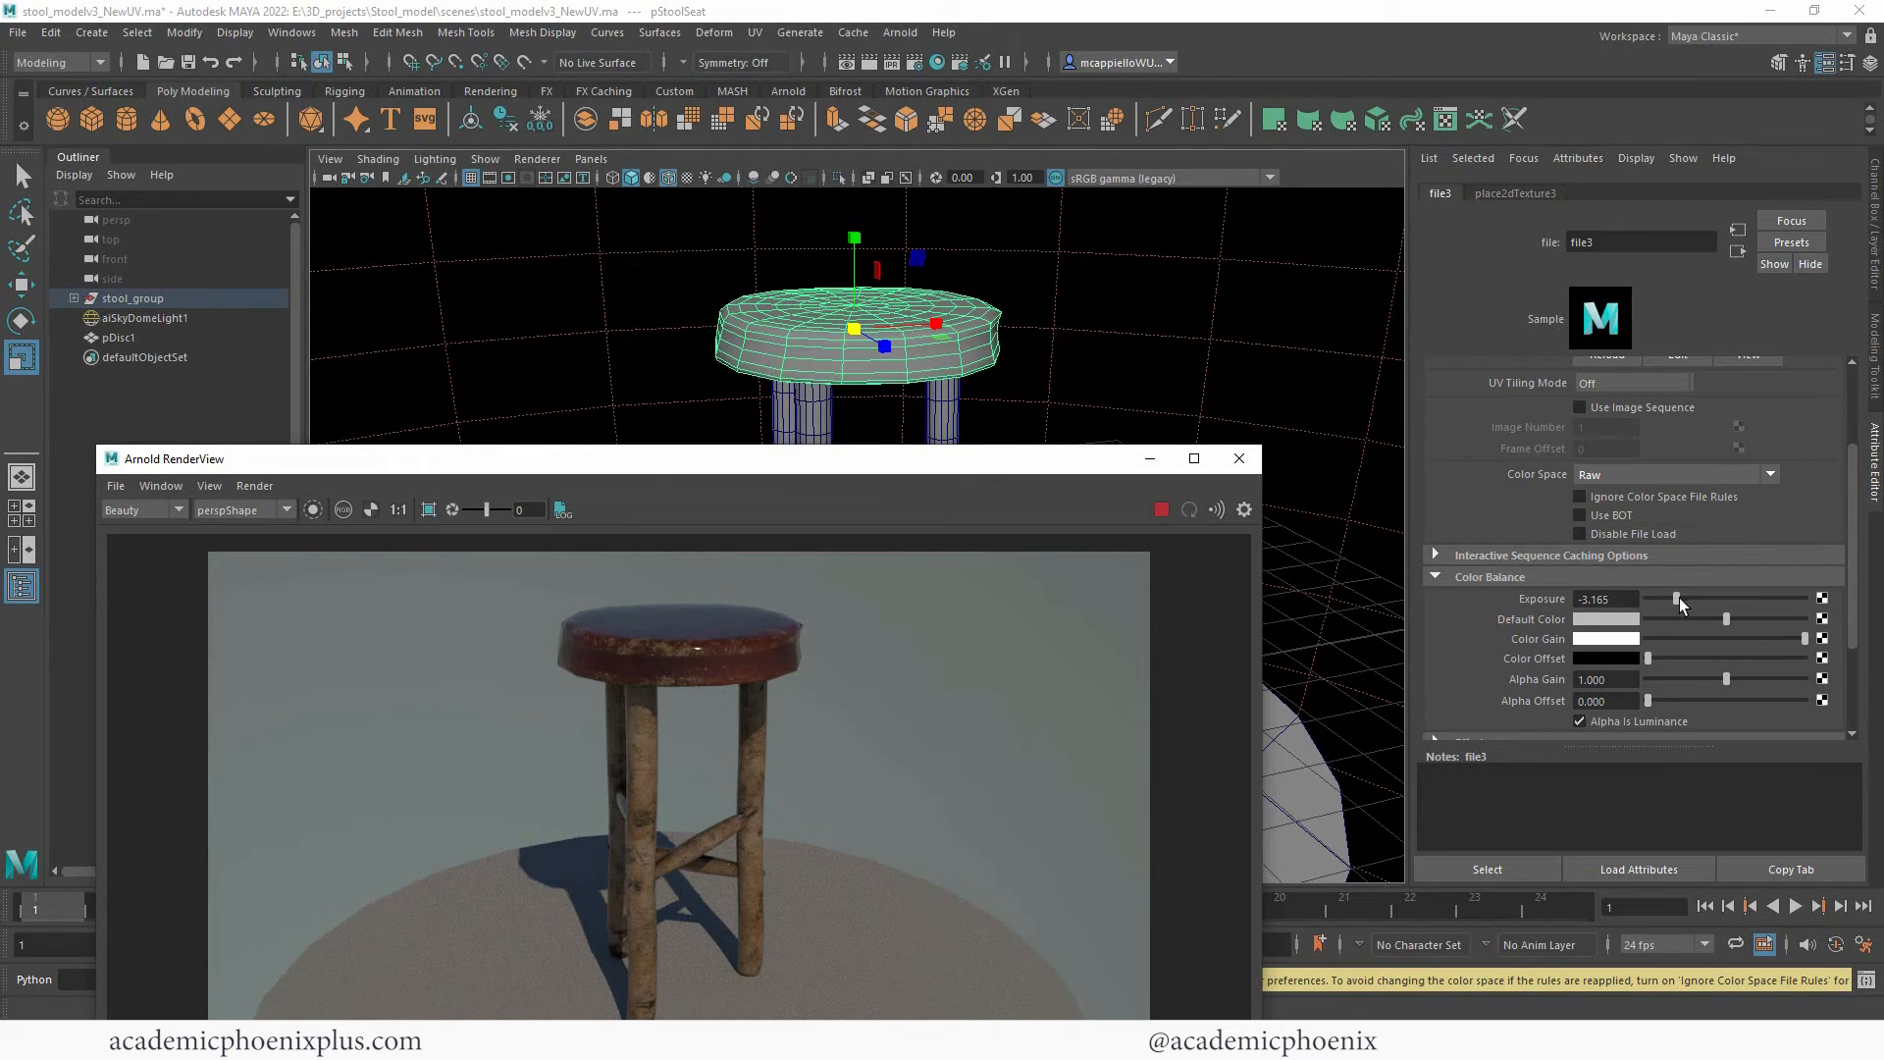
pyautogui.moveTo(1678, 598); pyautogui.dragTo(1715, 604)
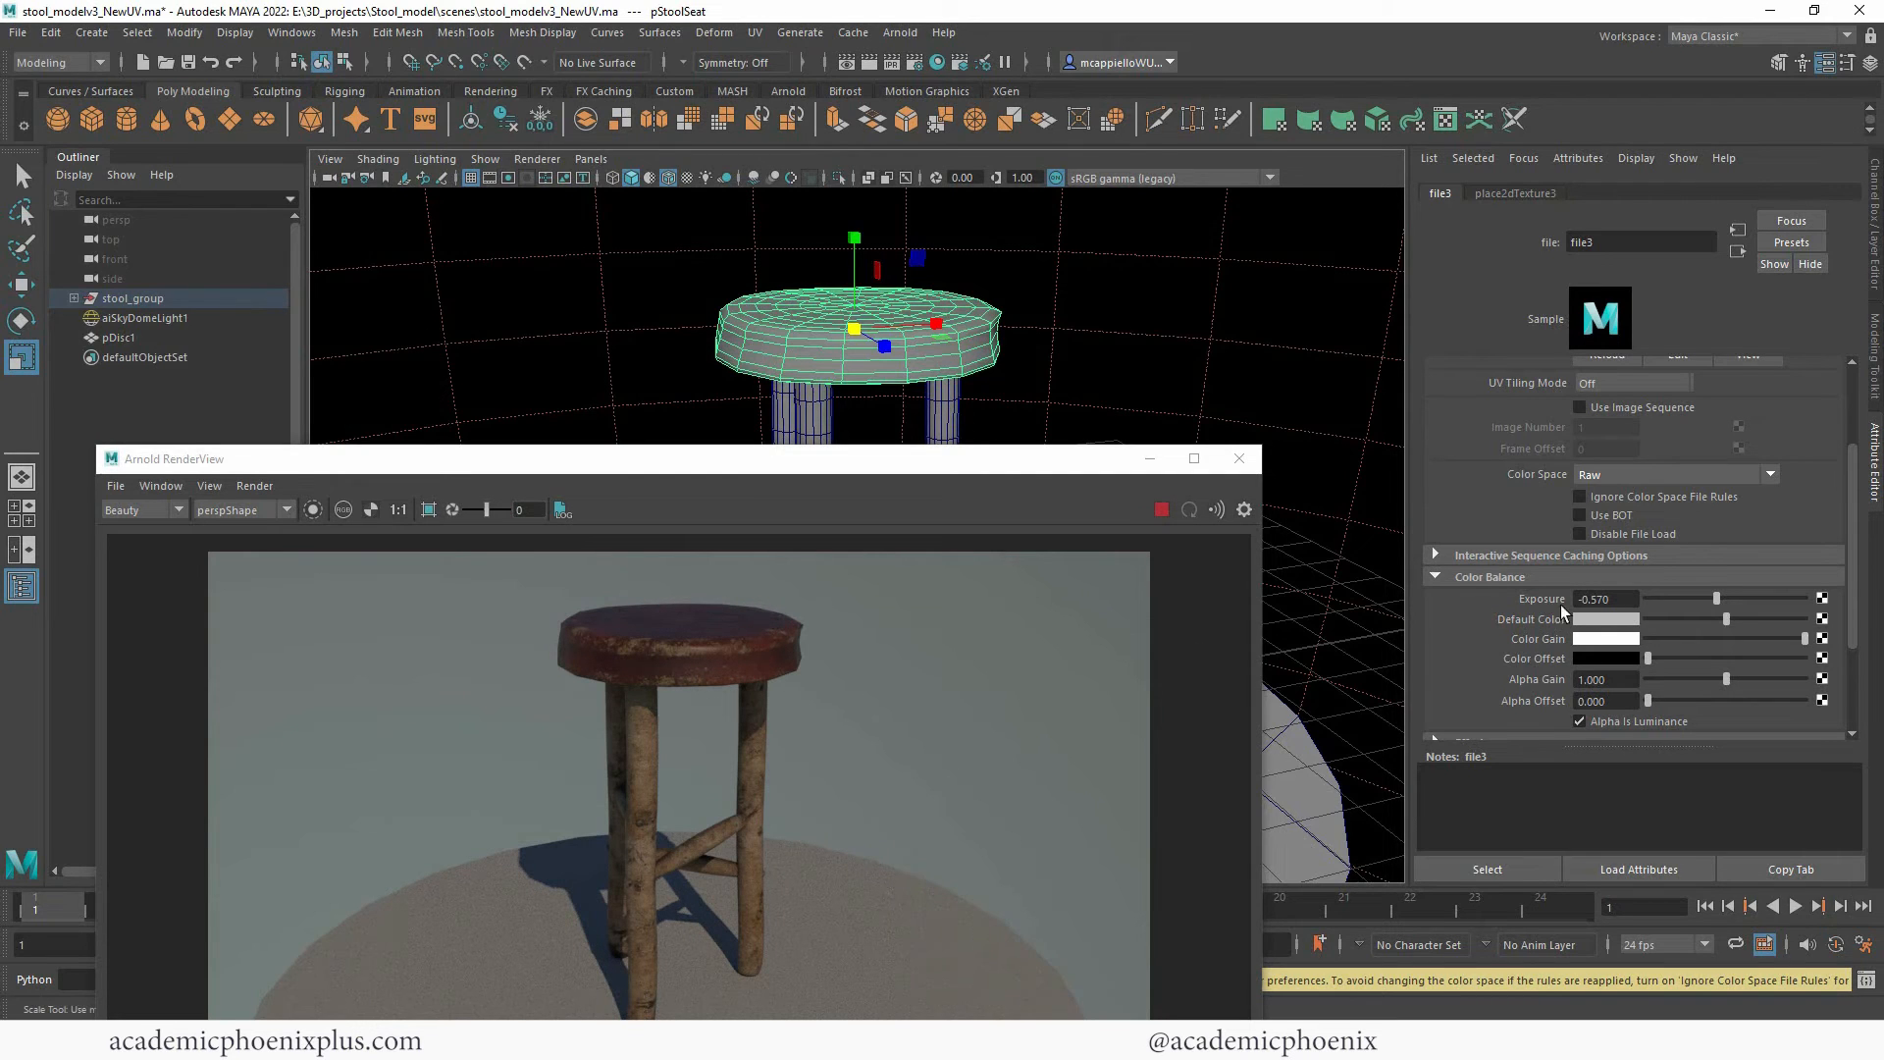
# Test a light grey Color Gain on the roughness texture, return it to nearly white, and stop the live render.
pyautogui.moveTo(1804, 641); pyautogui.dragTo(1742, 640)
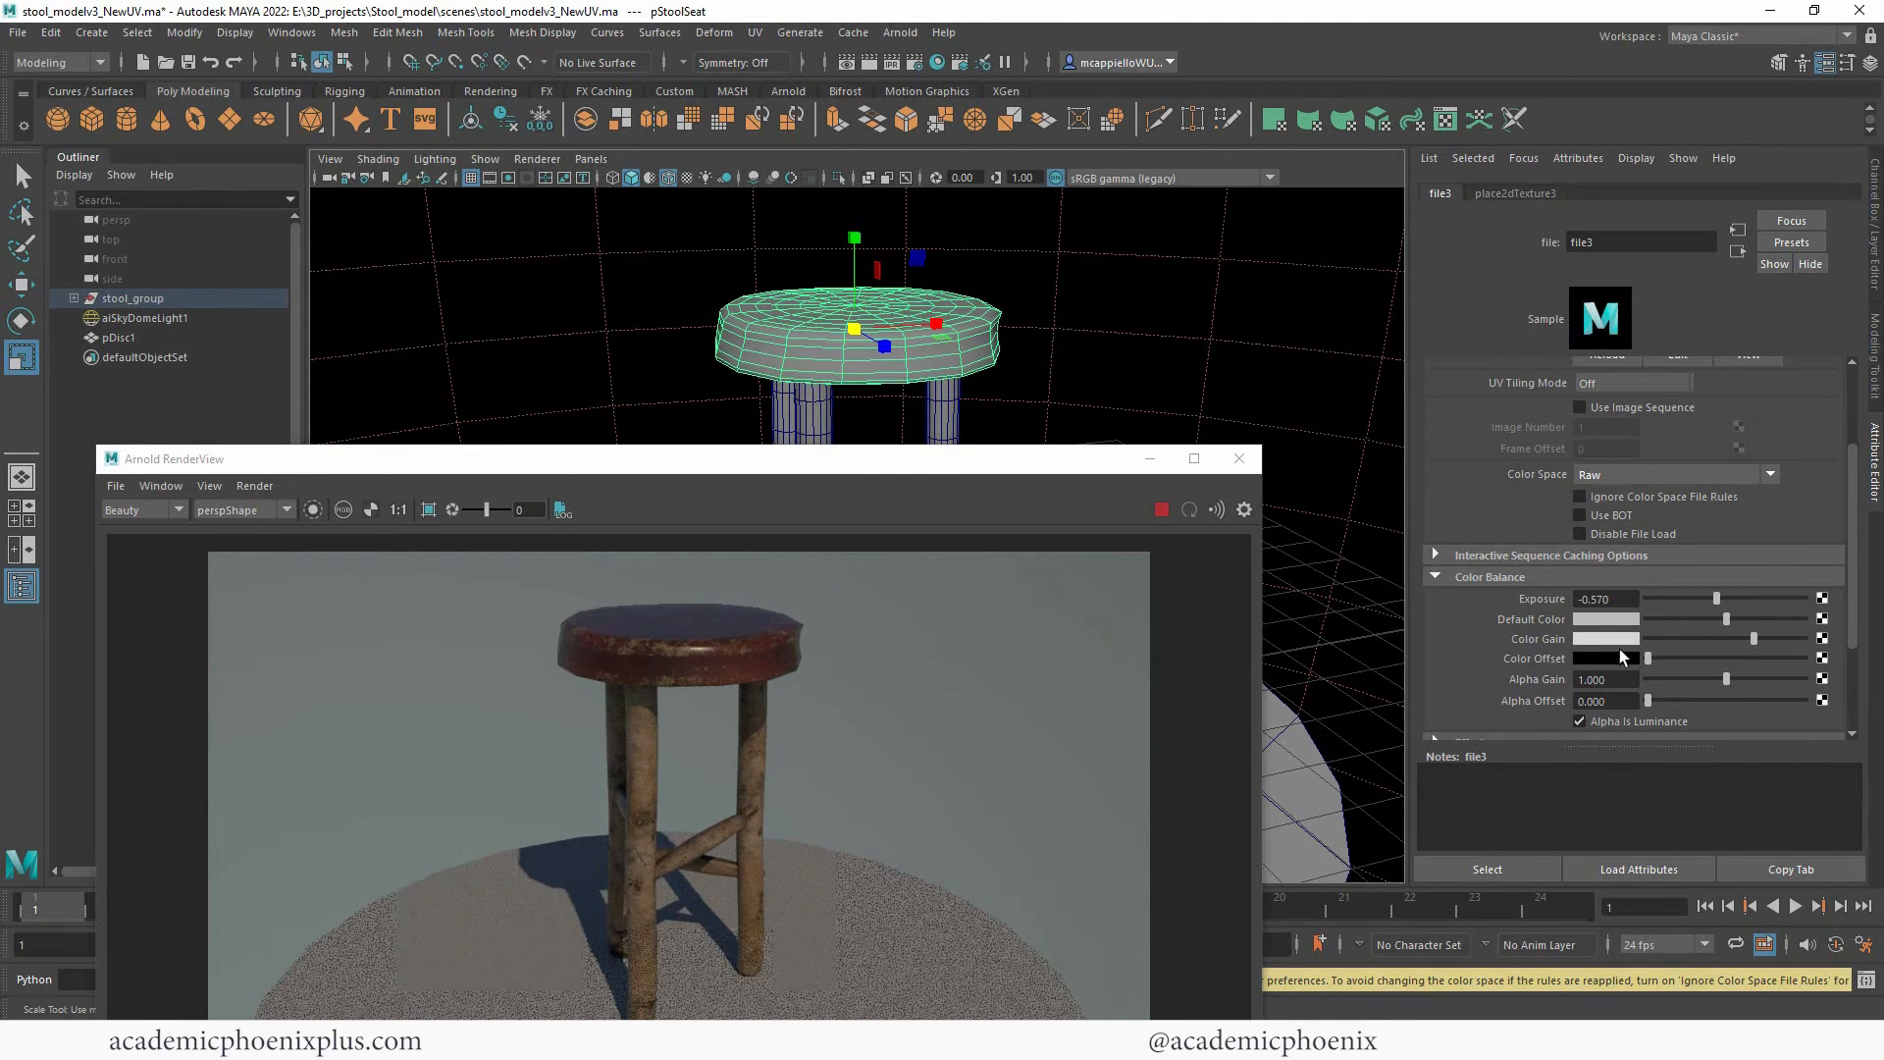
pyautogui.moveTo(1656, 659)
pyautogui.mouseDown()
pyautogui.moveTo(1708, 658)
pyautogui.moveTo(1641, 658)
pyautogui.mouseUp()
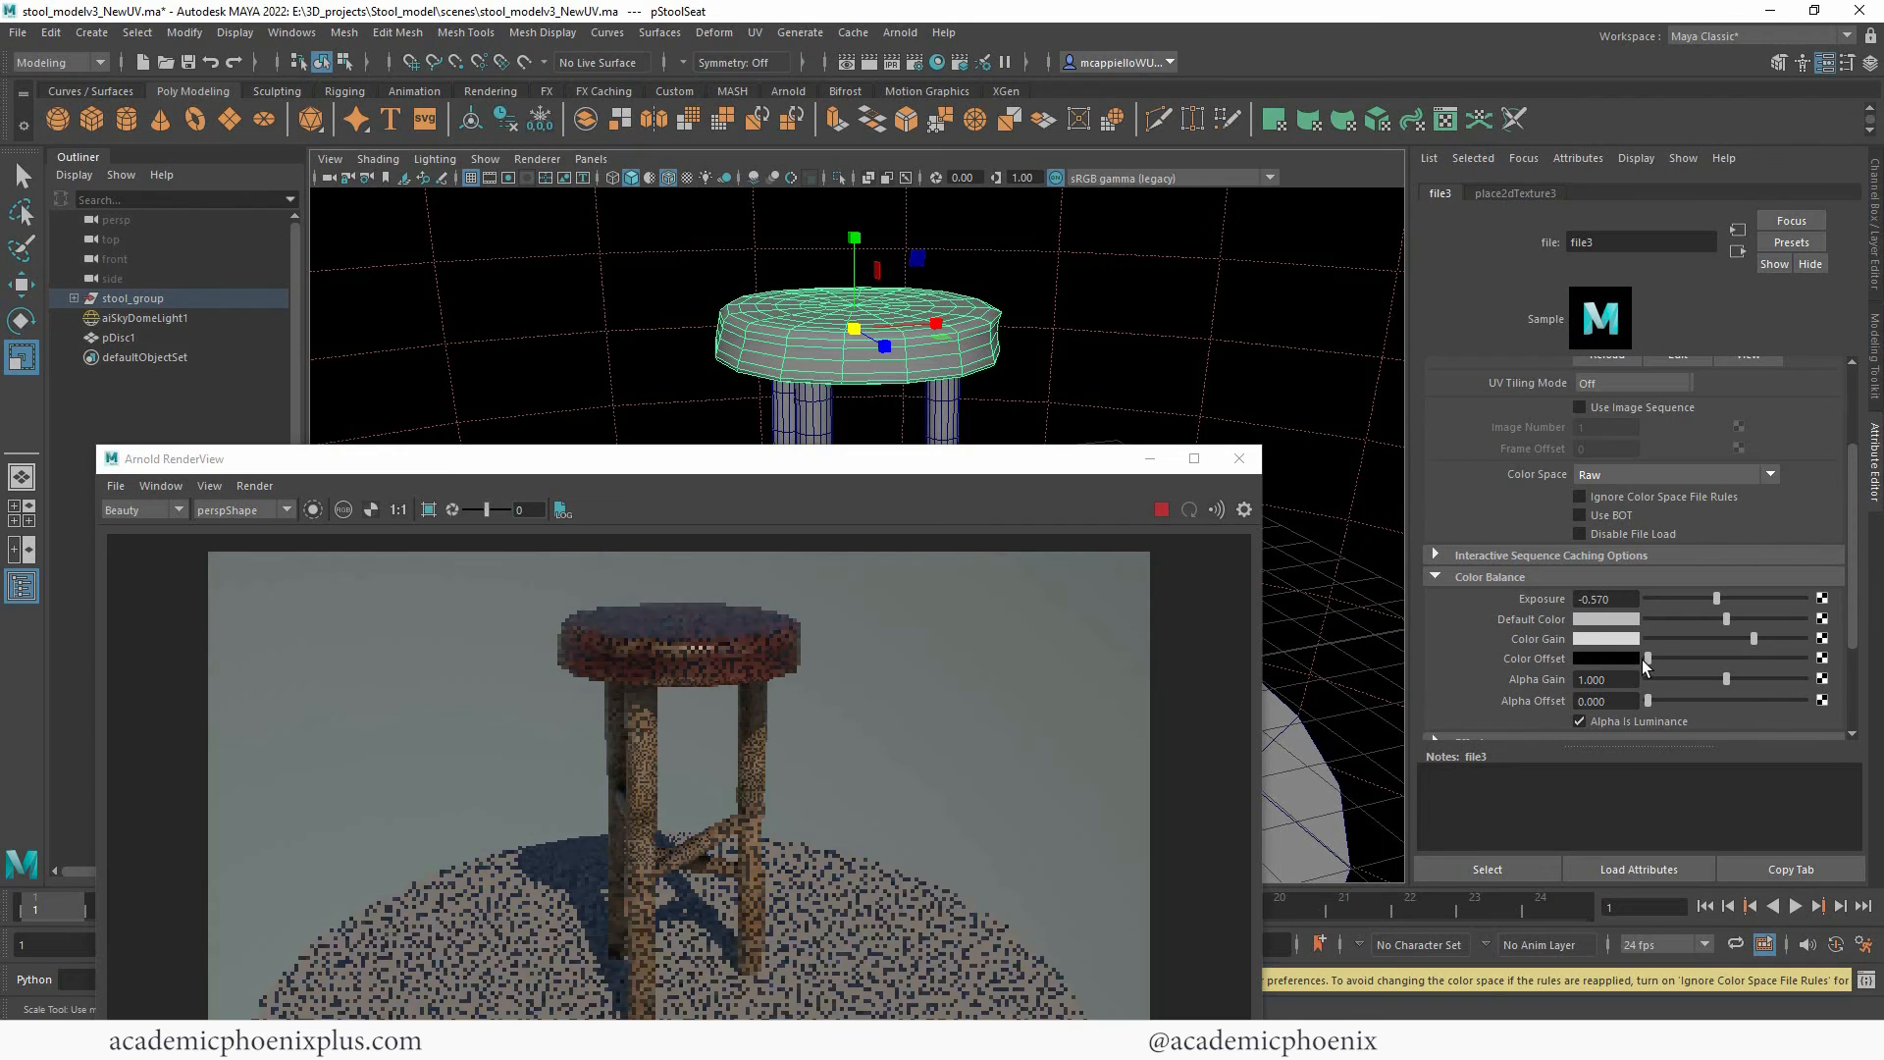
pyautogui.moveTo(1753, 638); pyautogui.dragTo(1796, 644)
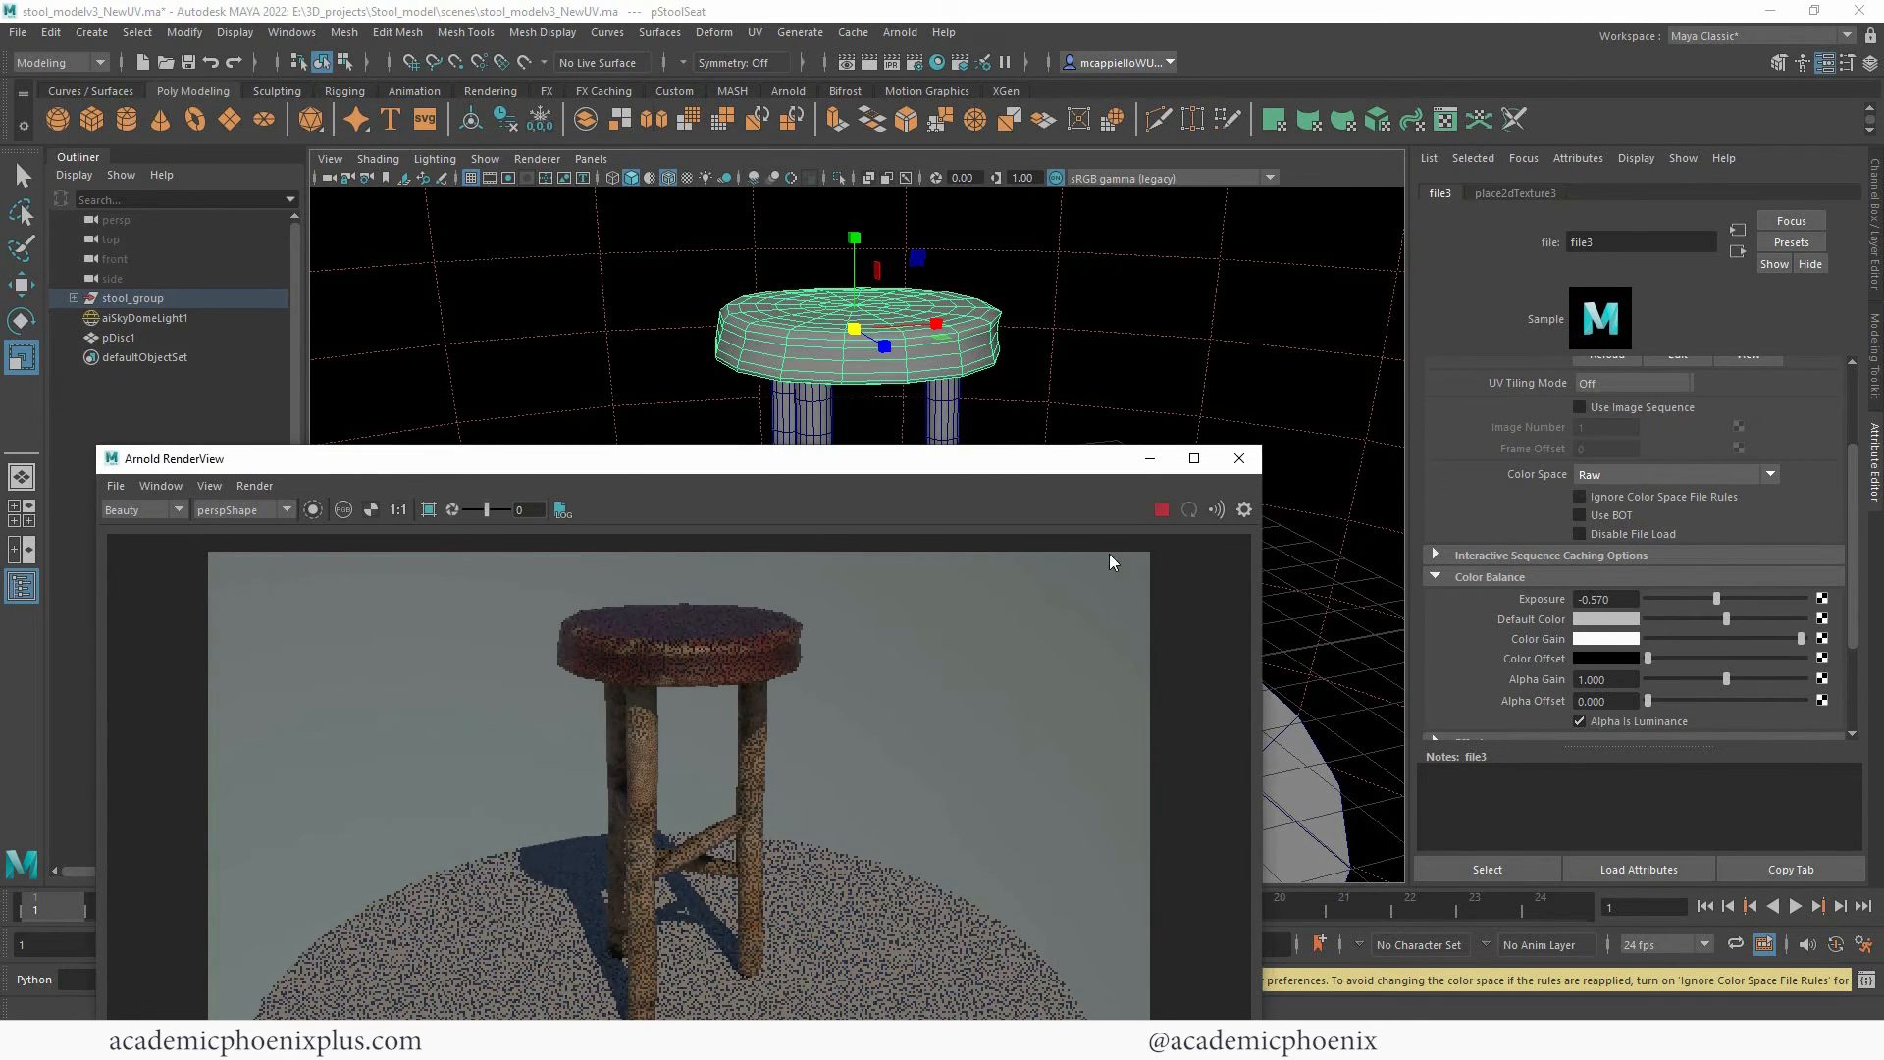
pyautogui.click(1160, 509)
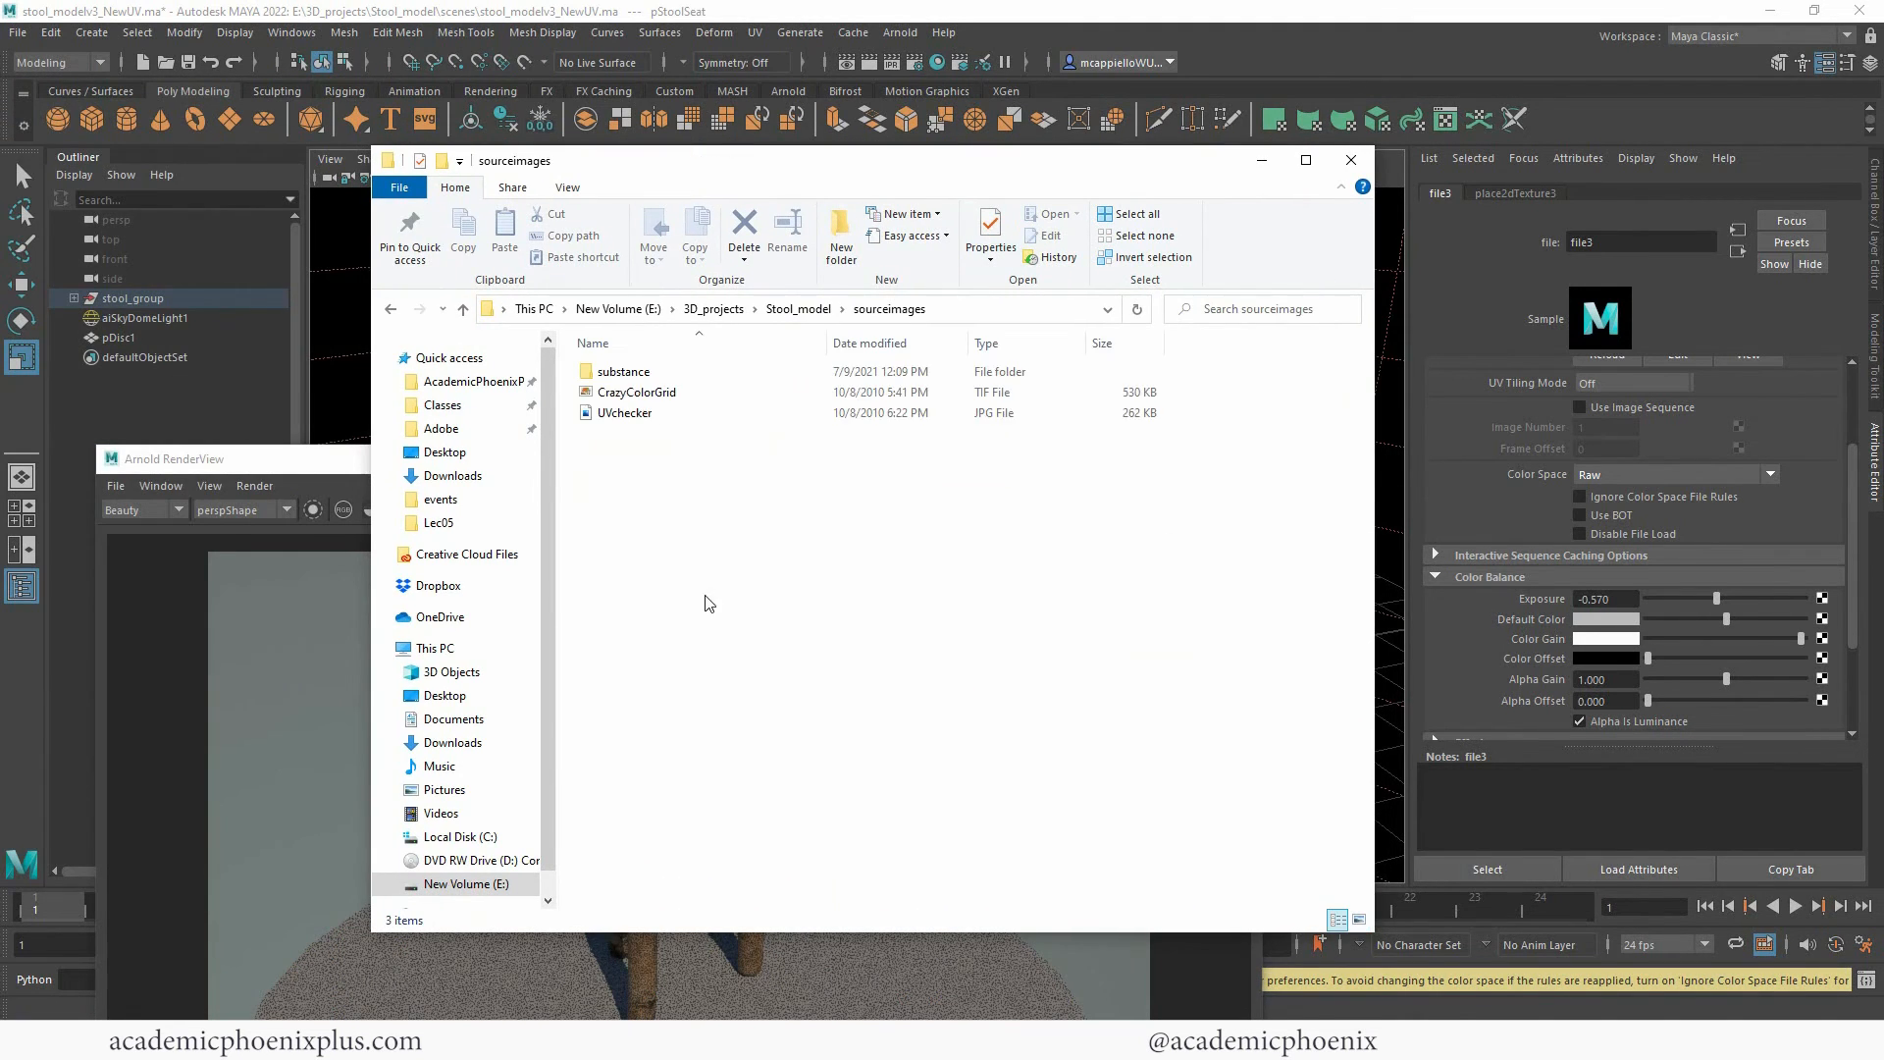
# In File Explorer, inspect the StoolOBJ_shader_Metallic image in the sourceimages\substance folder and delete it.
pyautogui.doubleClick(714, 376)
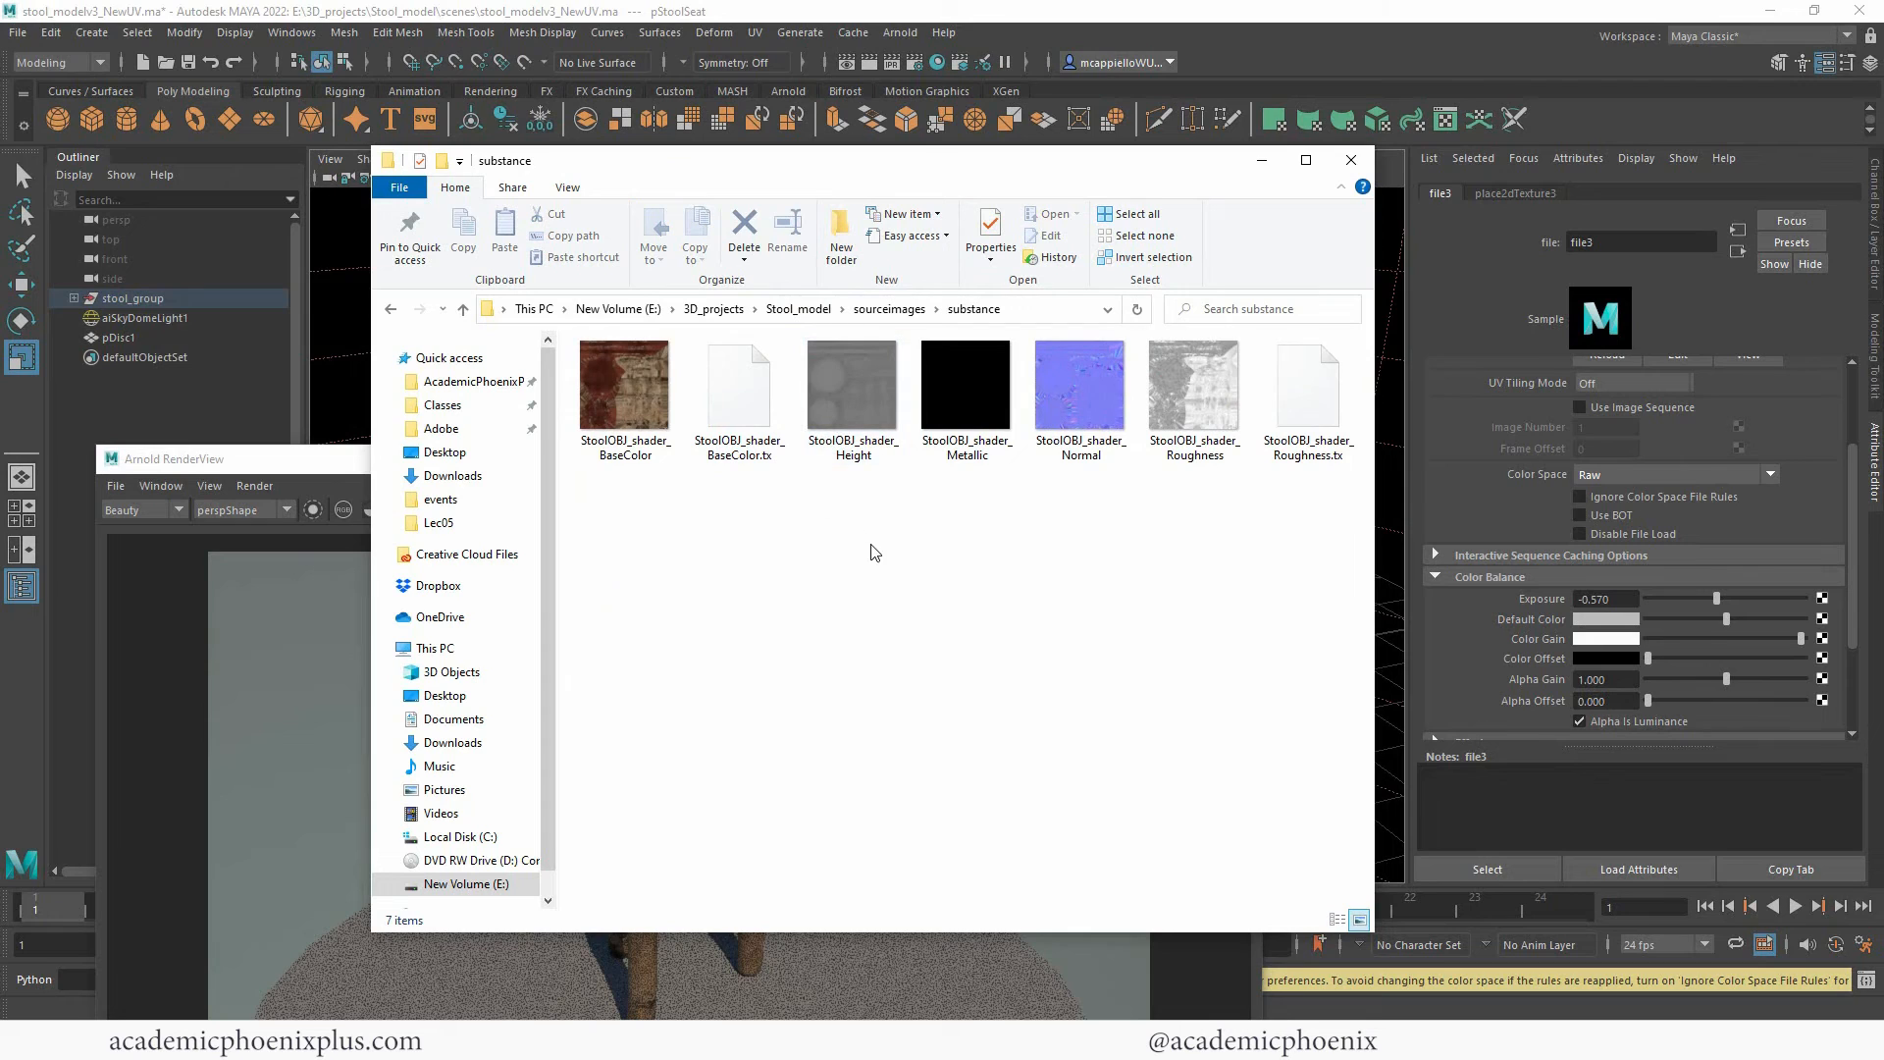
pyautogui.doubleClick(967, 446)
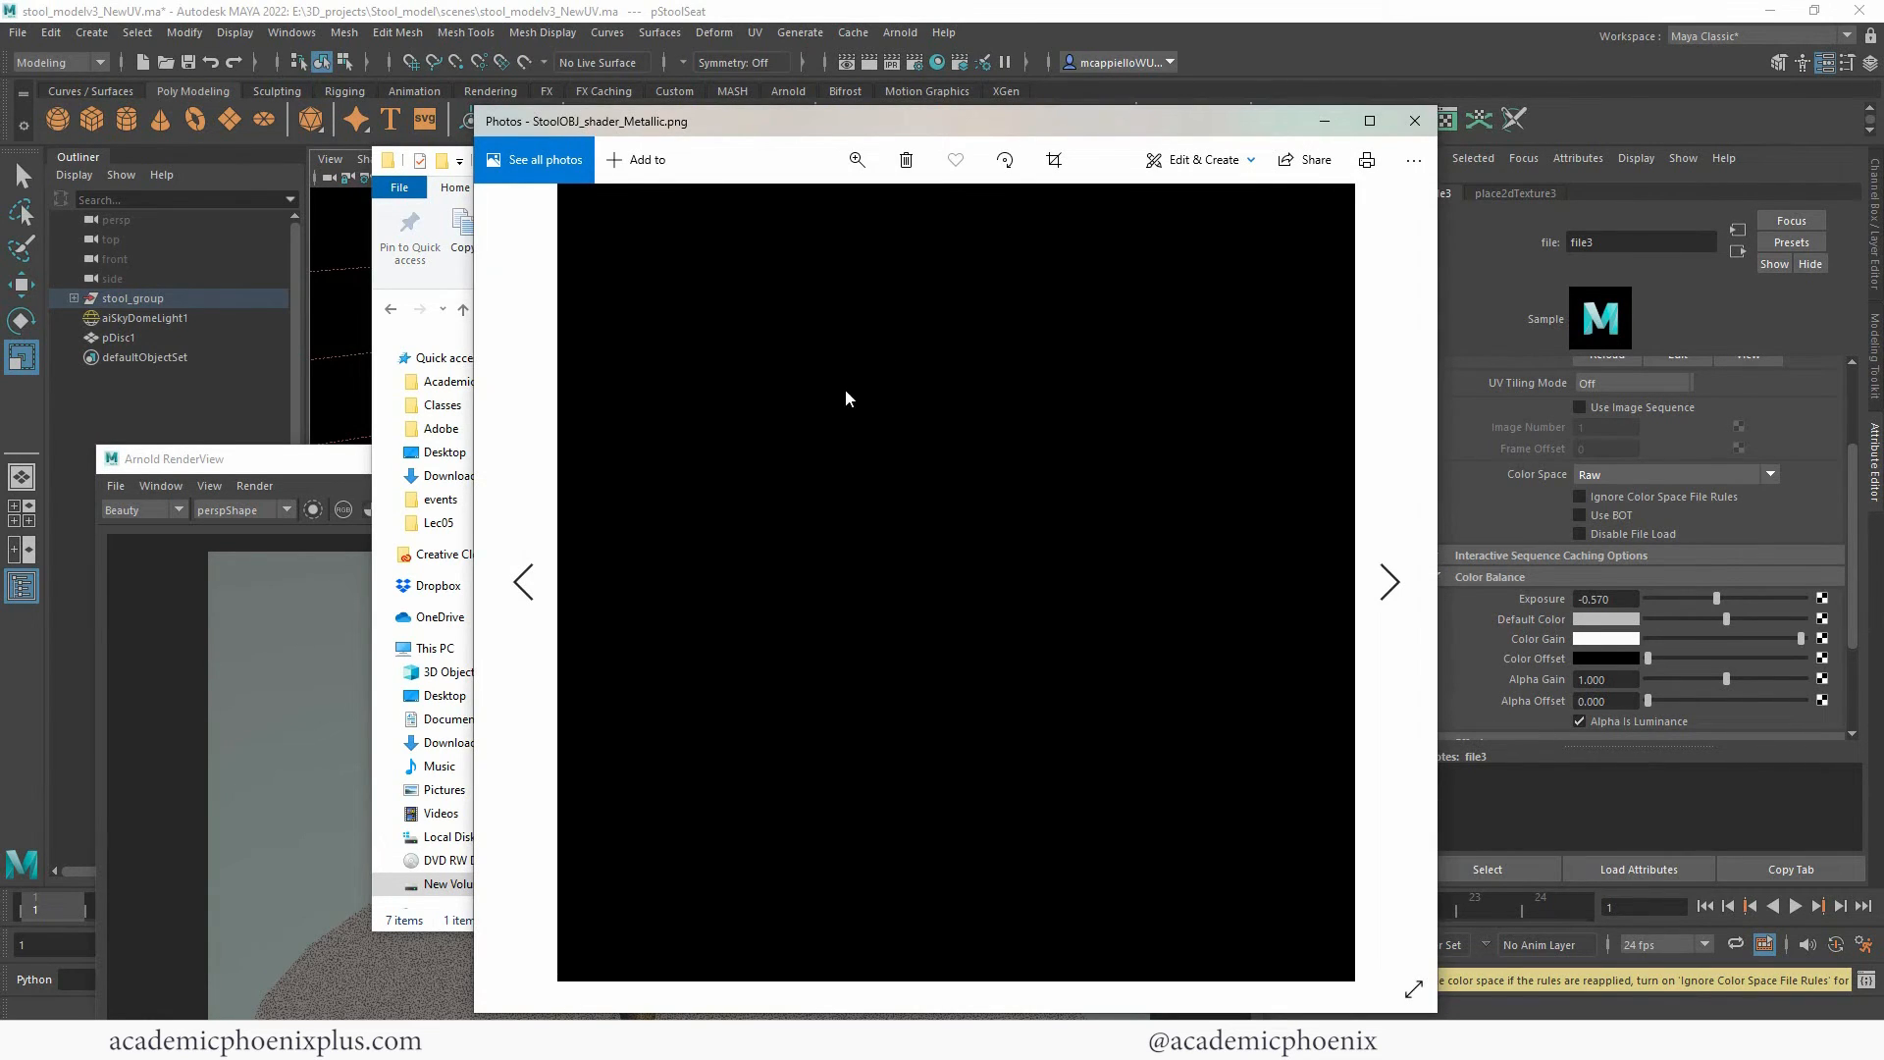
pyautogui.click(1415, 121)
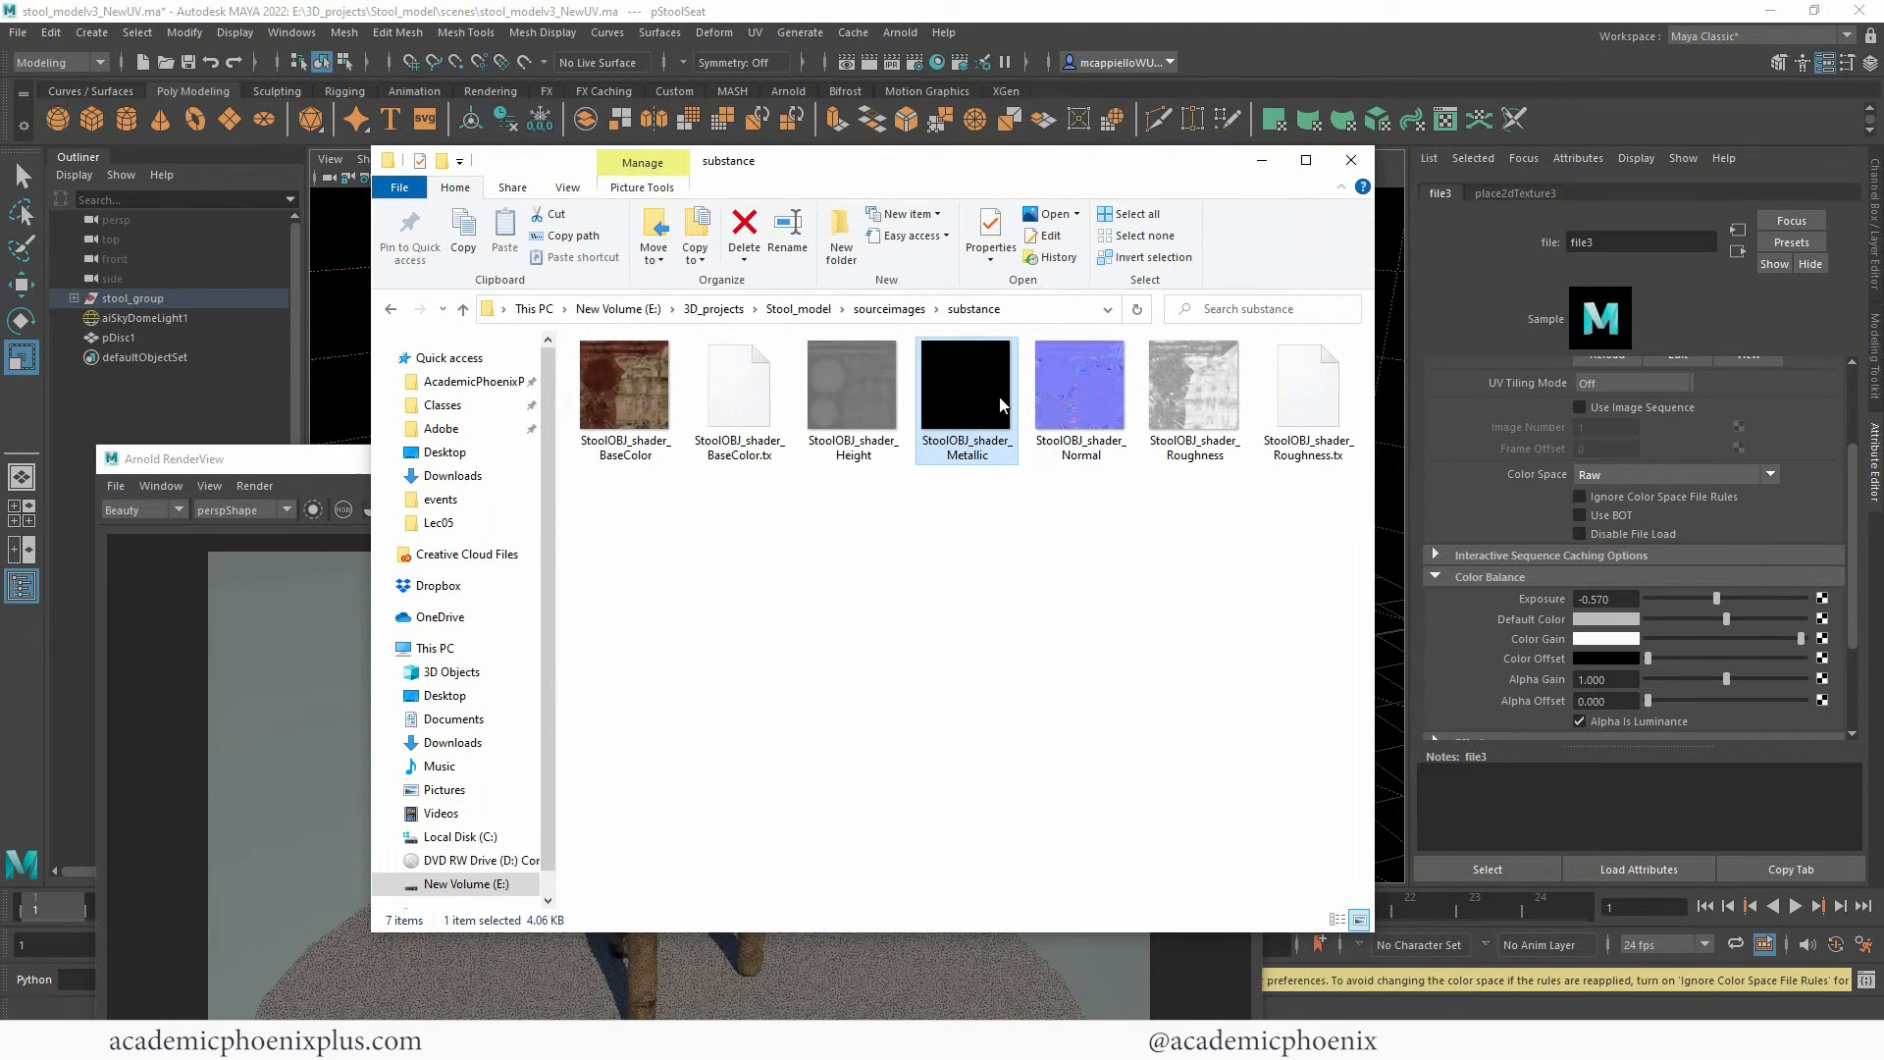
pyautogui.press('Delete')
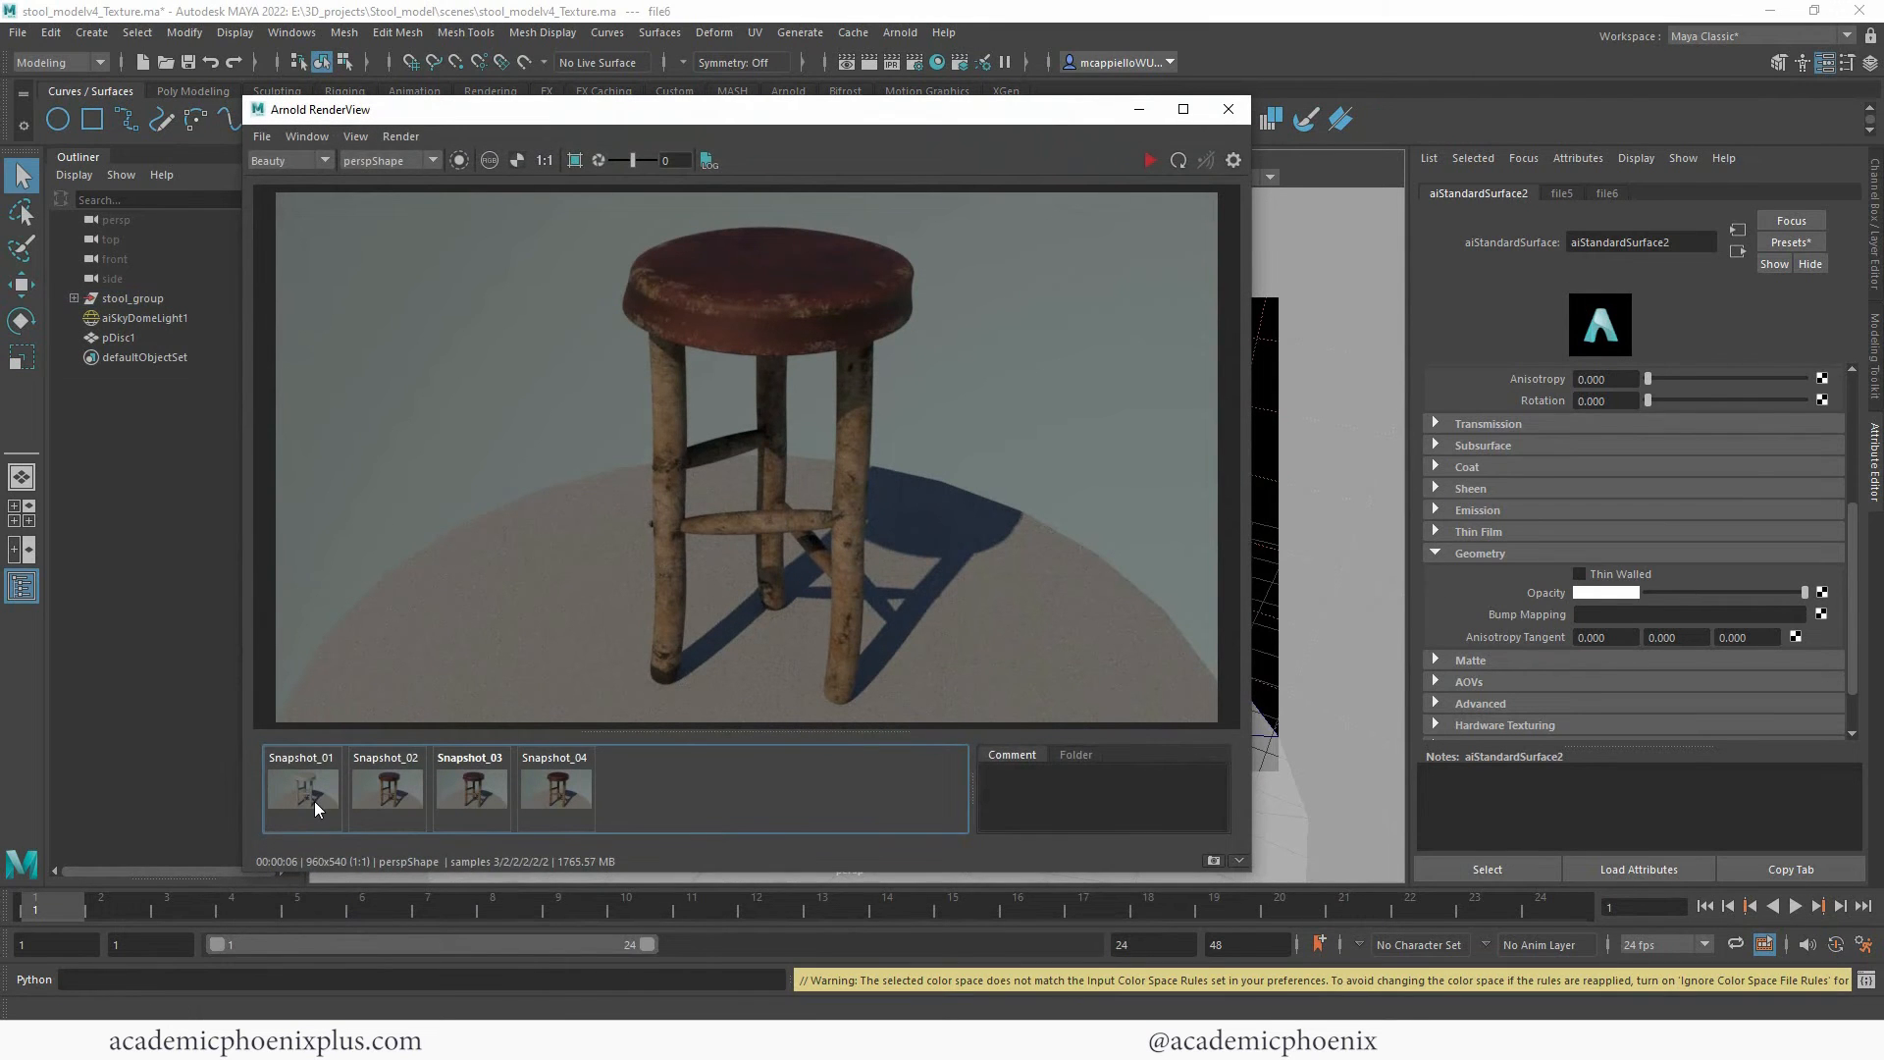
# Compare Snapshot_02, Snapshot_03 and Snapshot_04 of the stool render, then return to the current render.
pyautogui.click(394, 792)
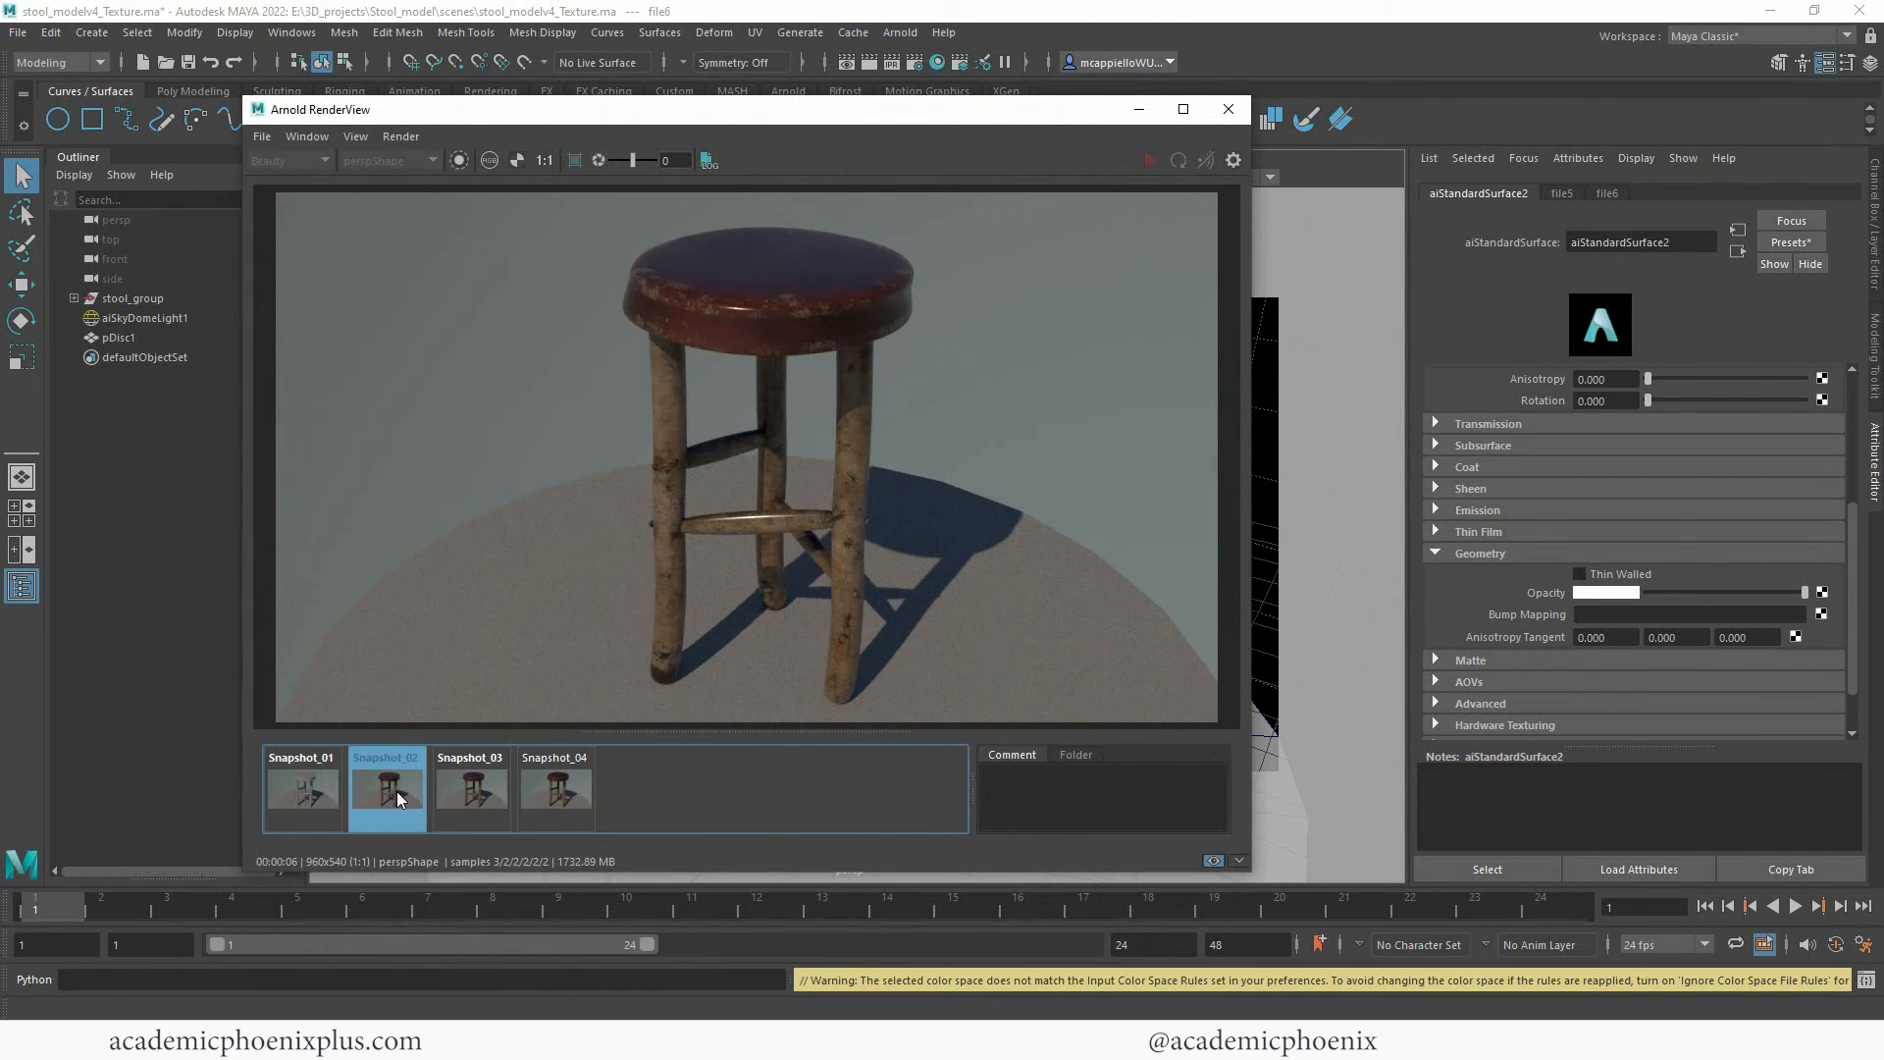
pyautogui.click(487, 792)
pyautogui.click(561, 805)
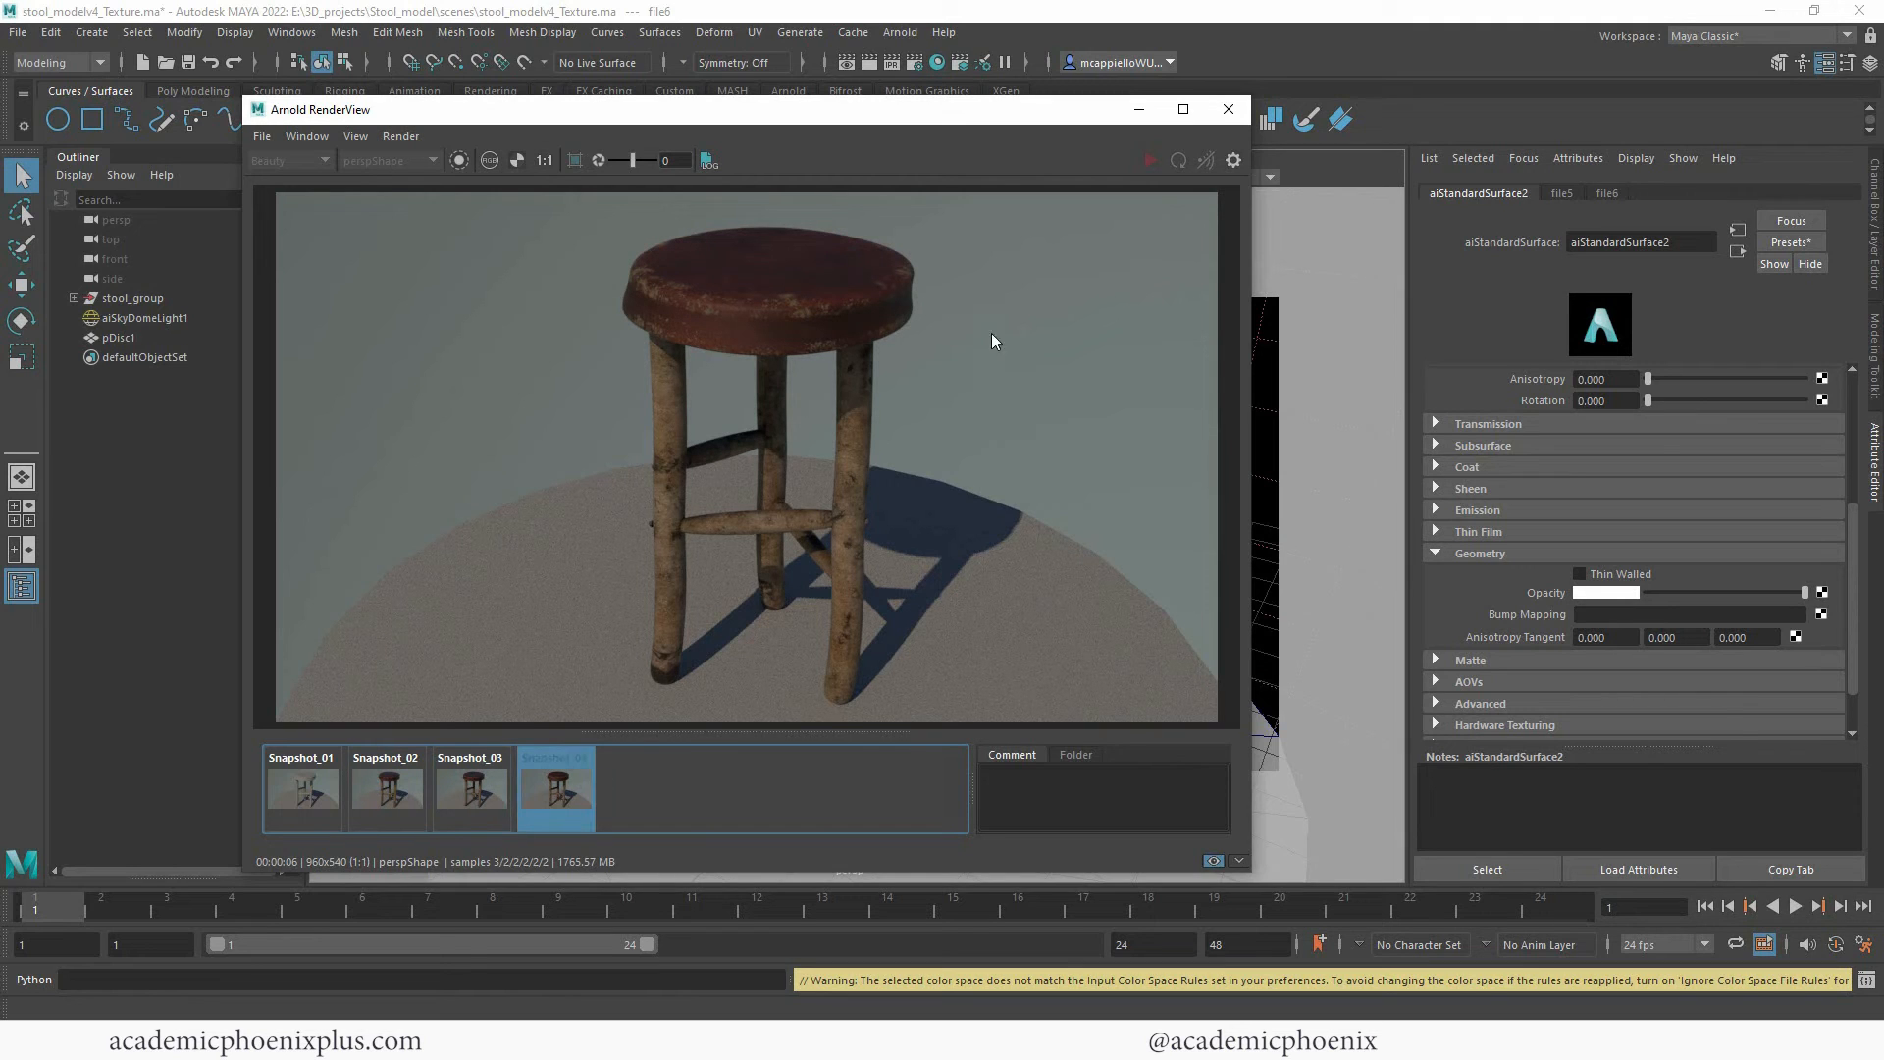
pyautogui.click(630, 757)
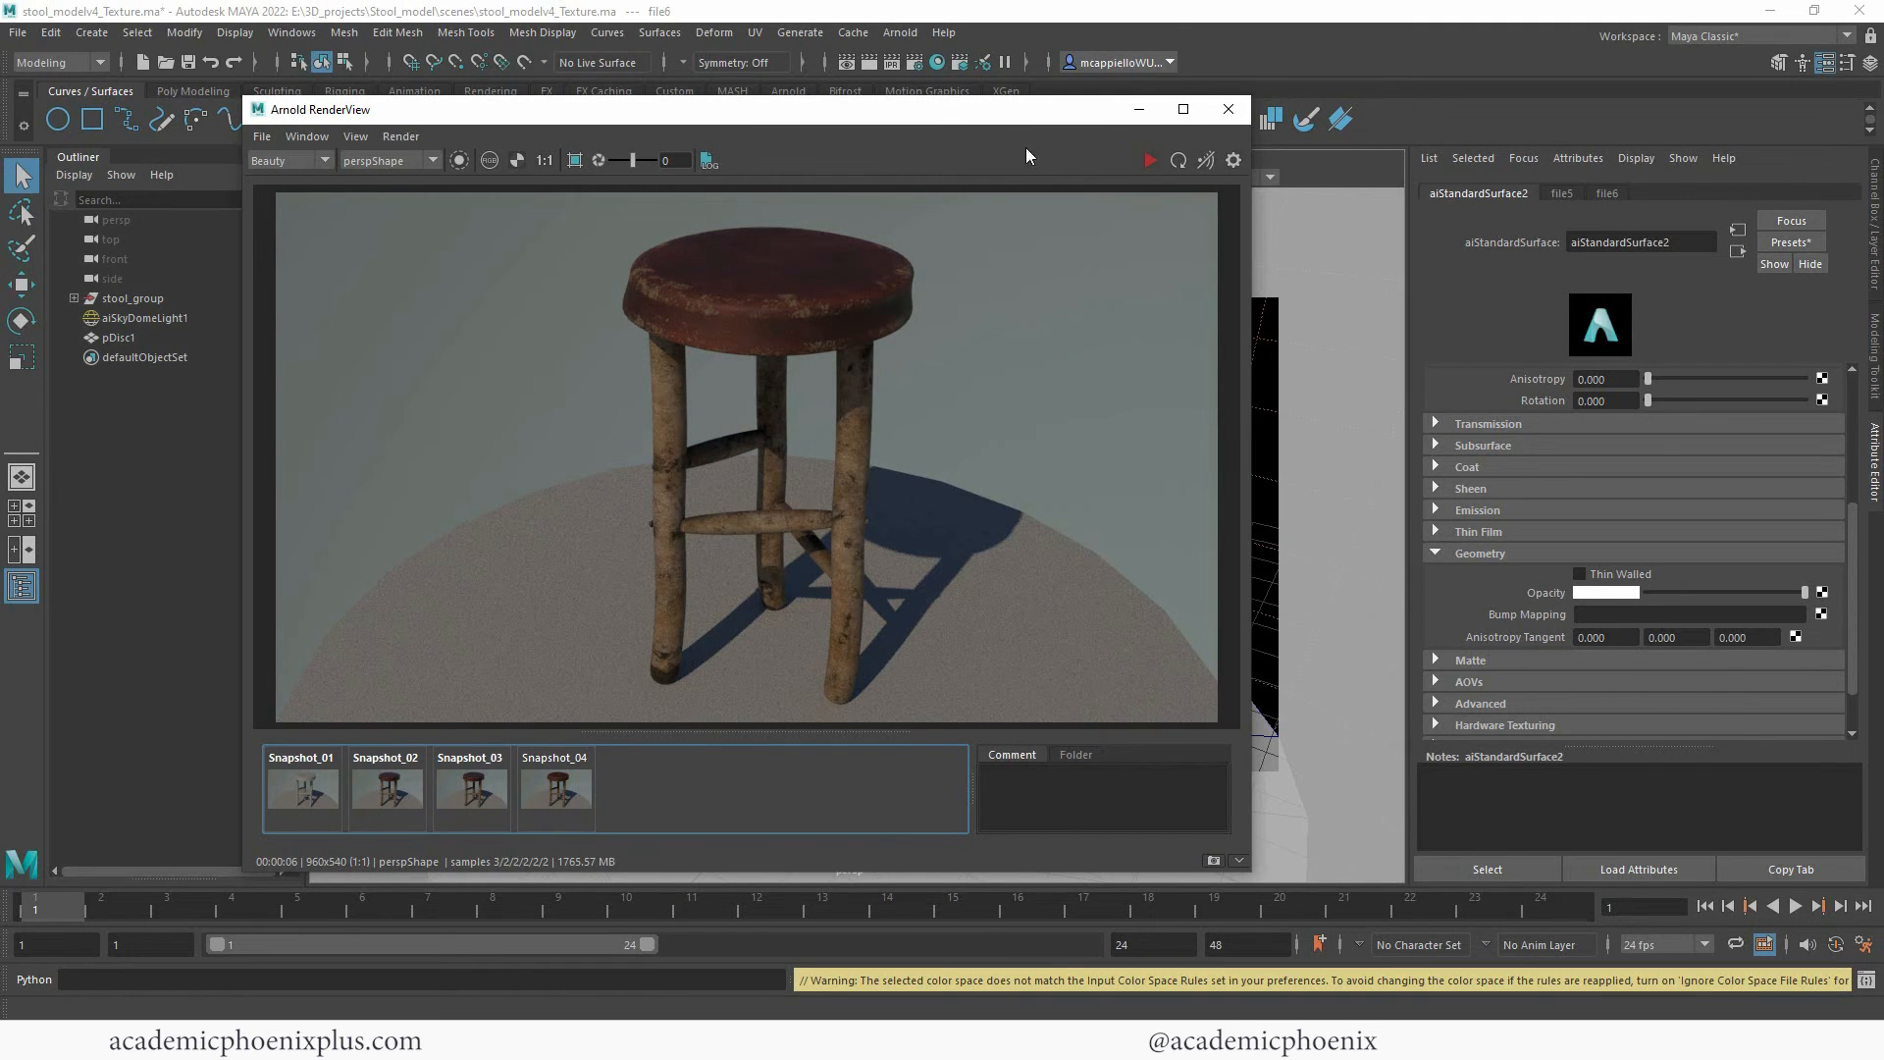
# Minimize the Arnold RenderView and show the stool textured in the viewport without wireframe on shaded.
pyautogui.click(1137, 110)
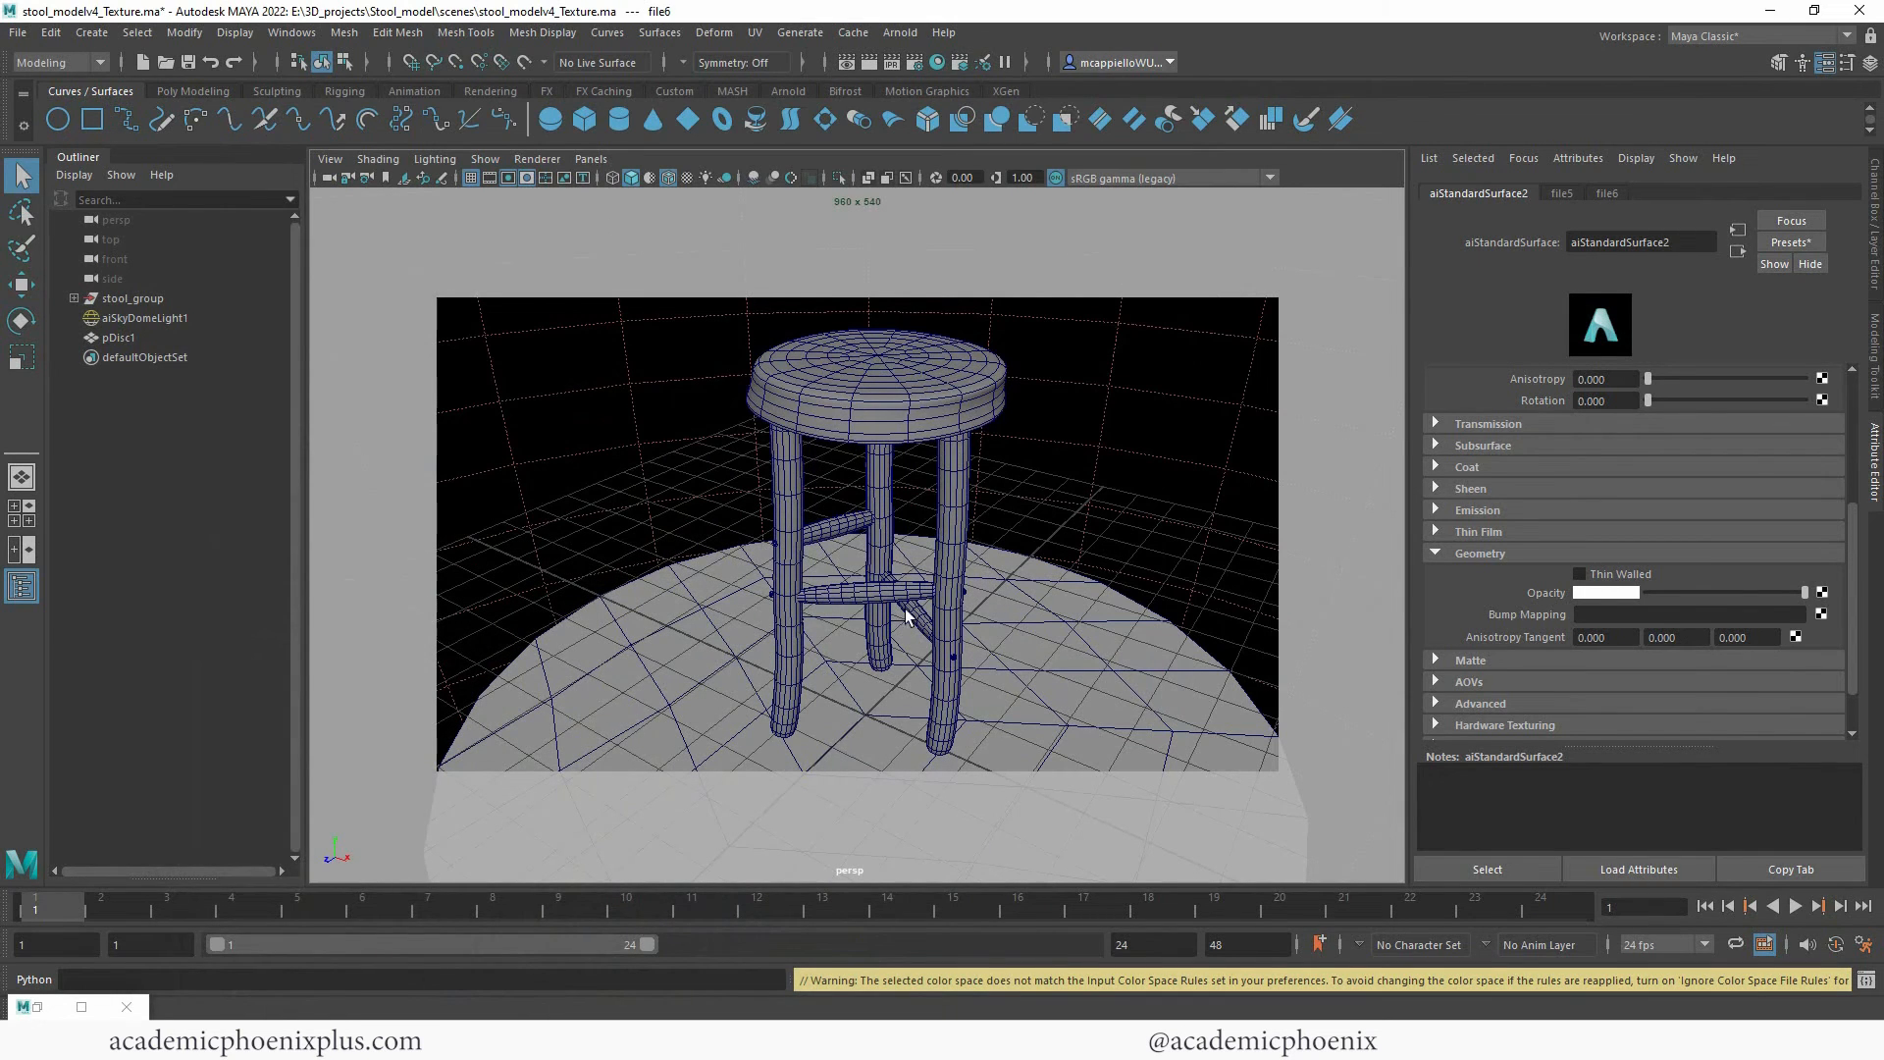
pyautogui.press('6')
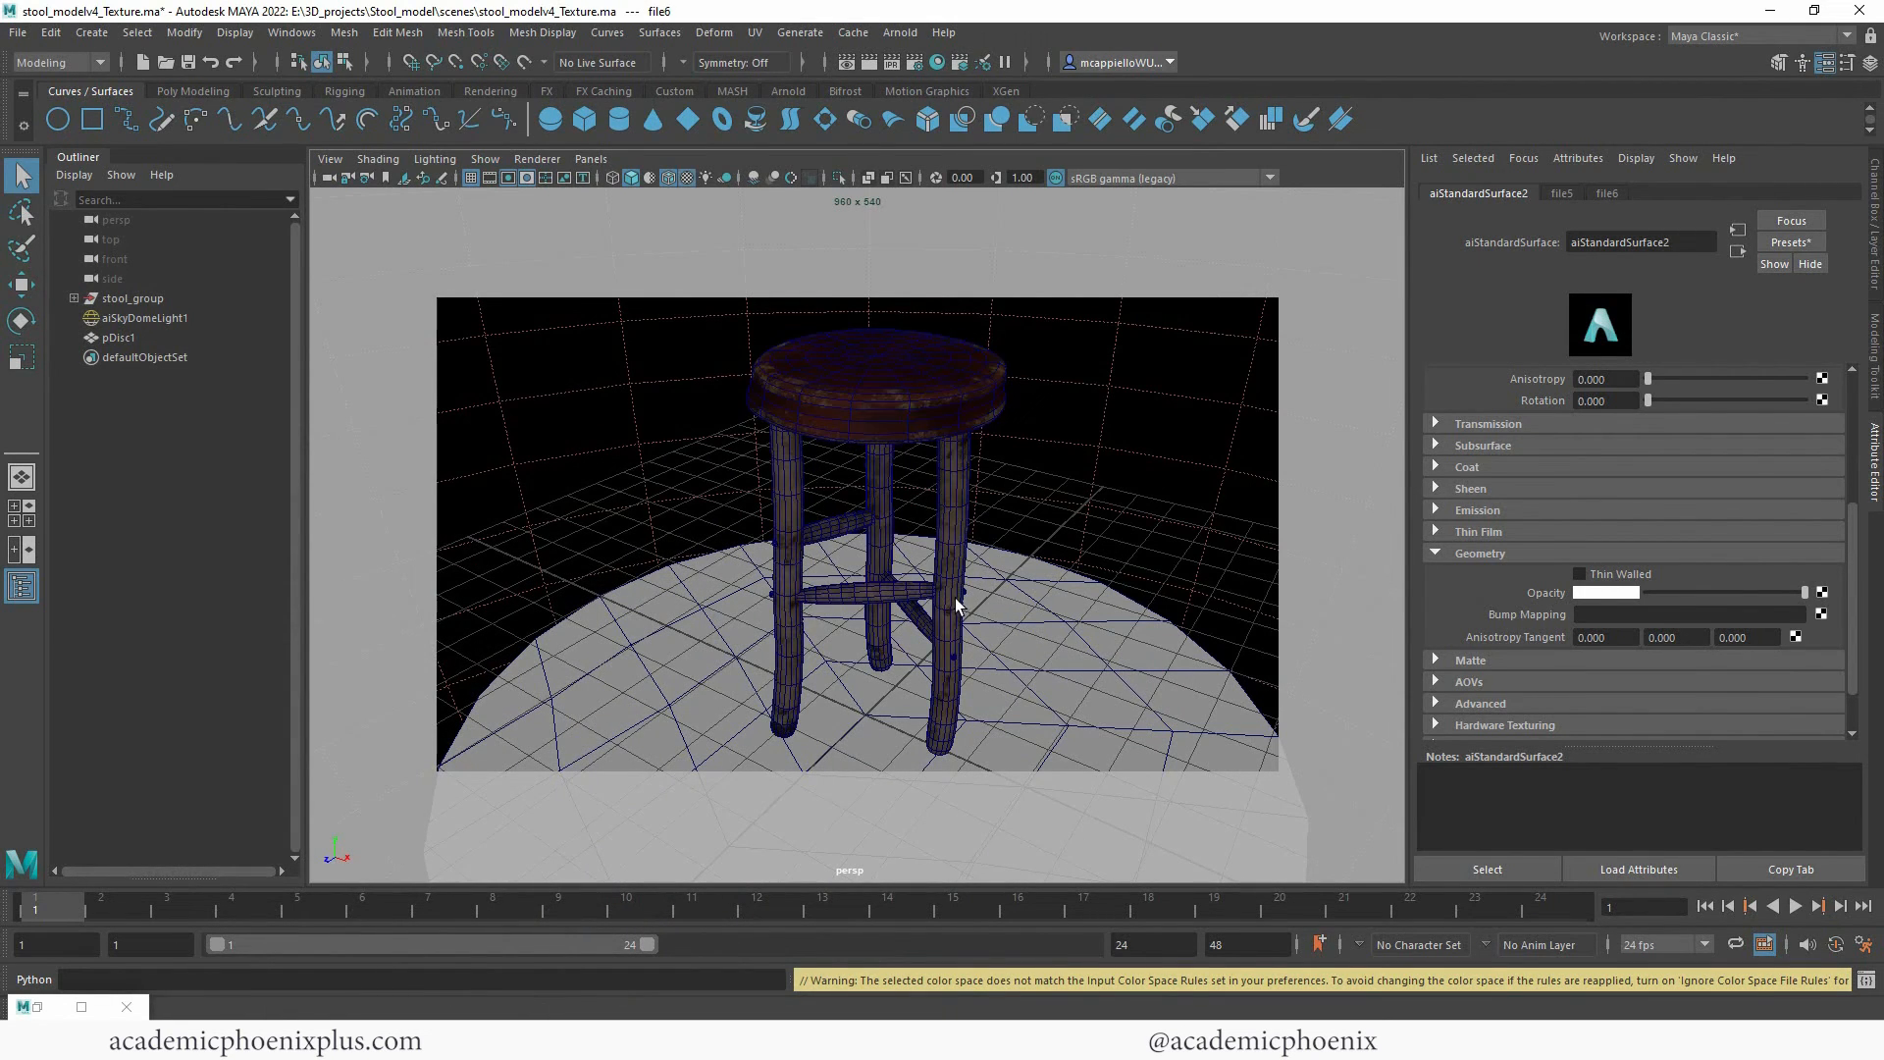
pyautogui.click(956, 597)
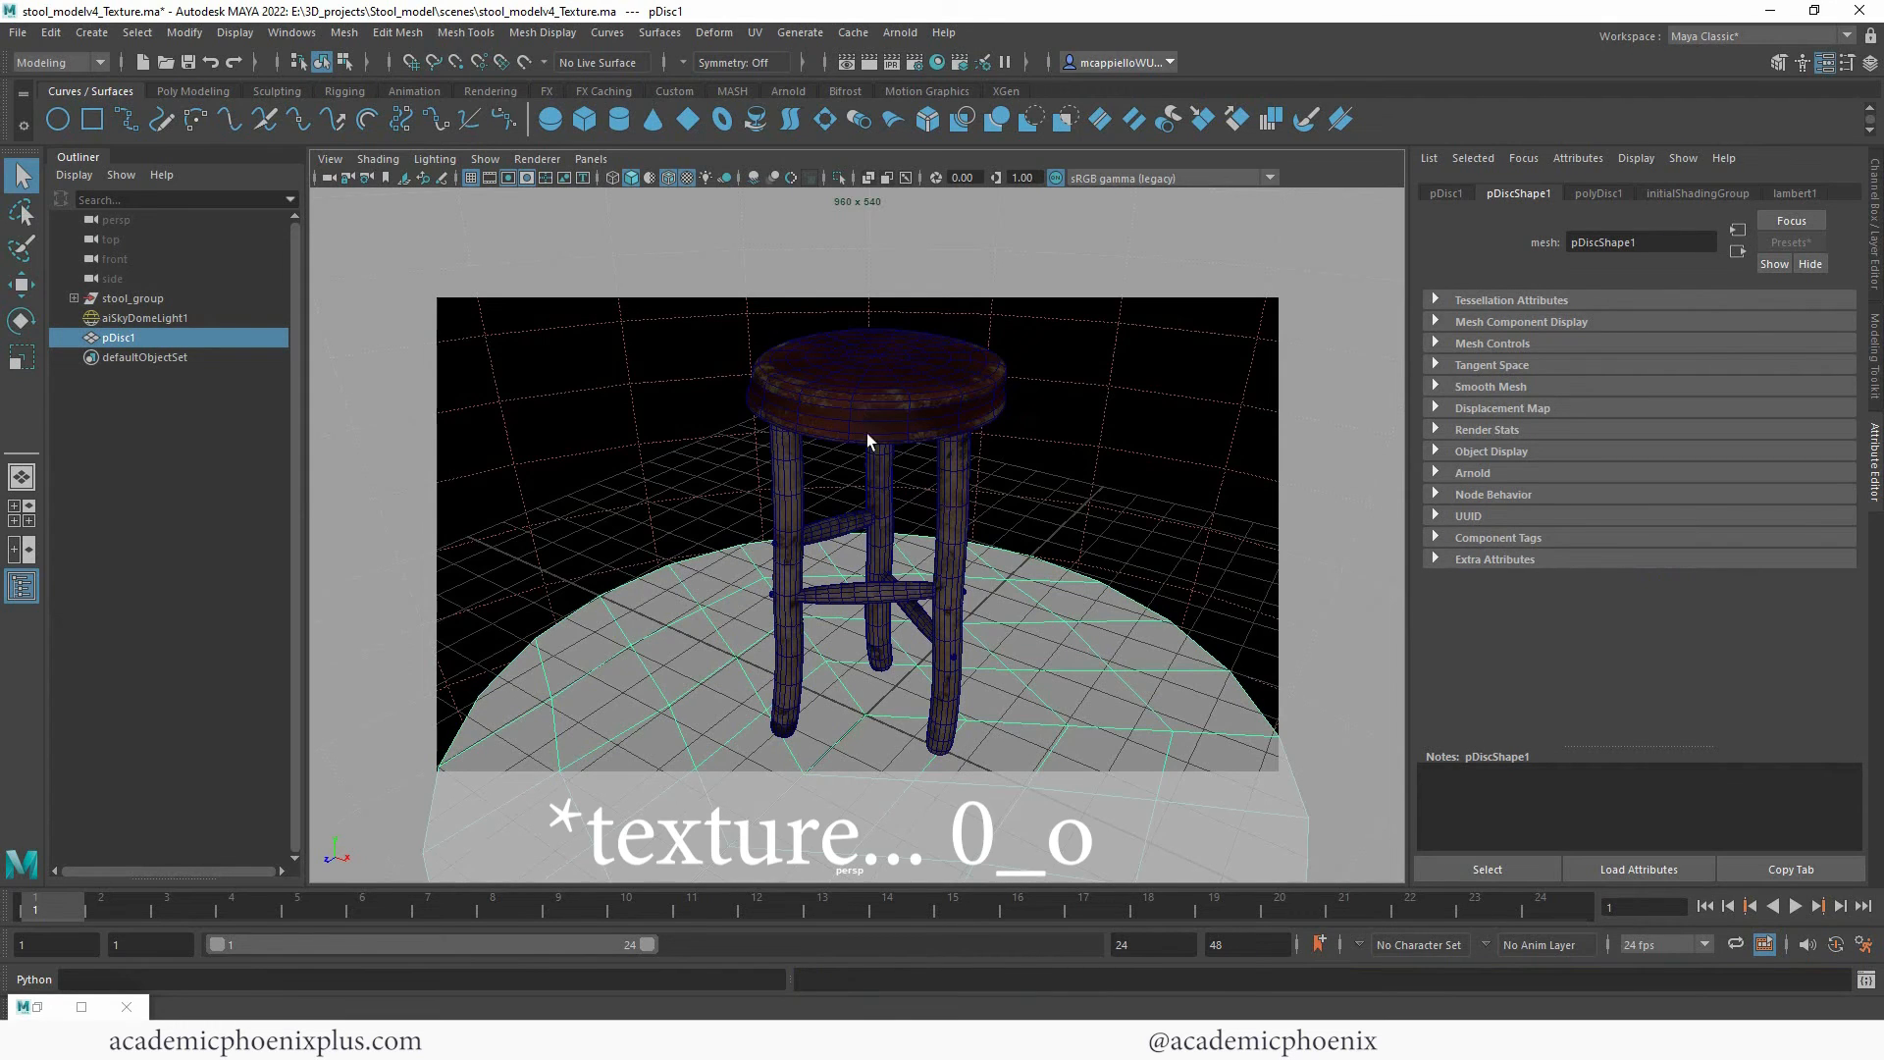
pyautogui.click(672, 179)
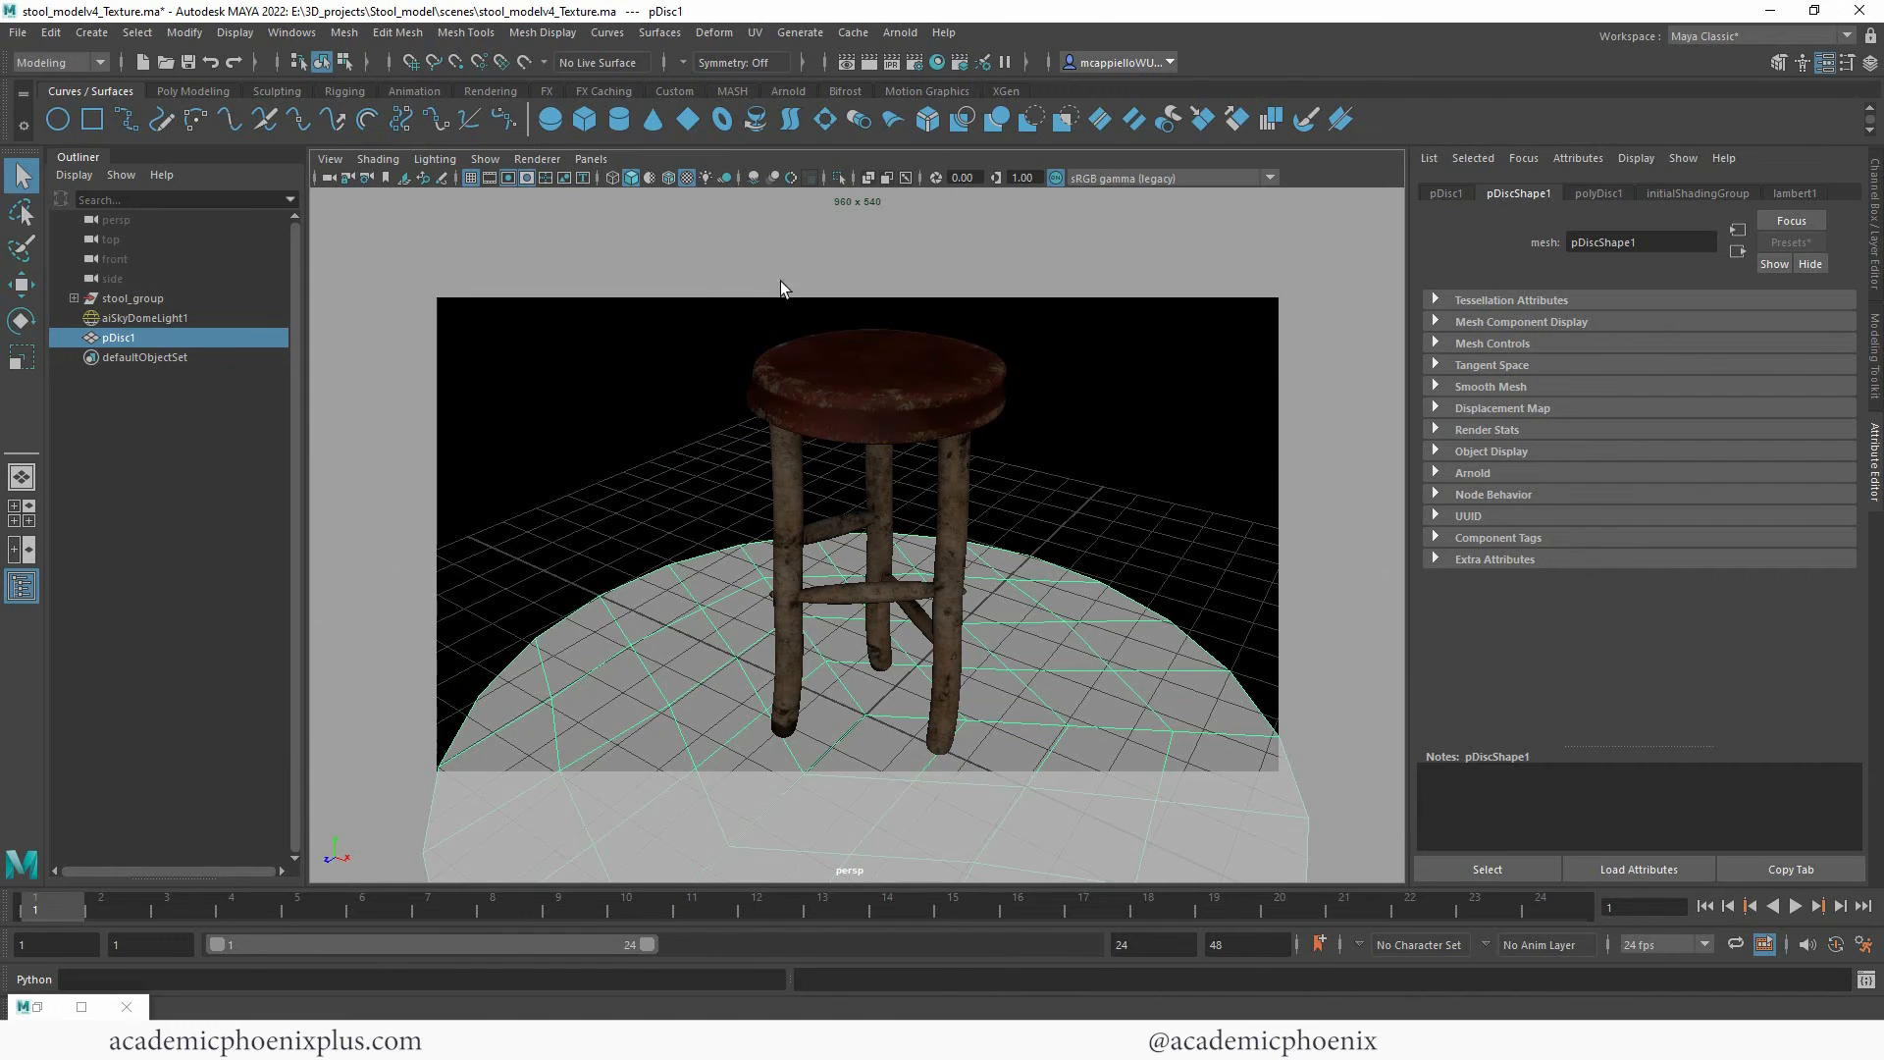
# Hide the lights and the grid in the perspective viewport and turn on screen-space ambient occlusion.
pyautogui.click(485, 159)
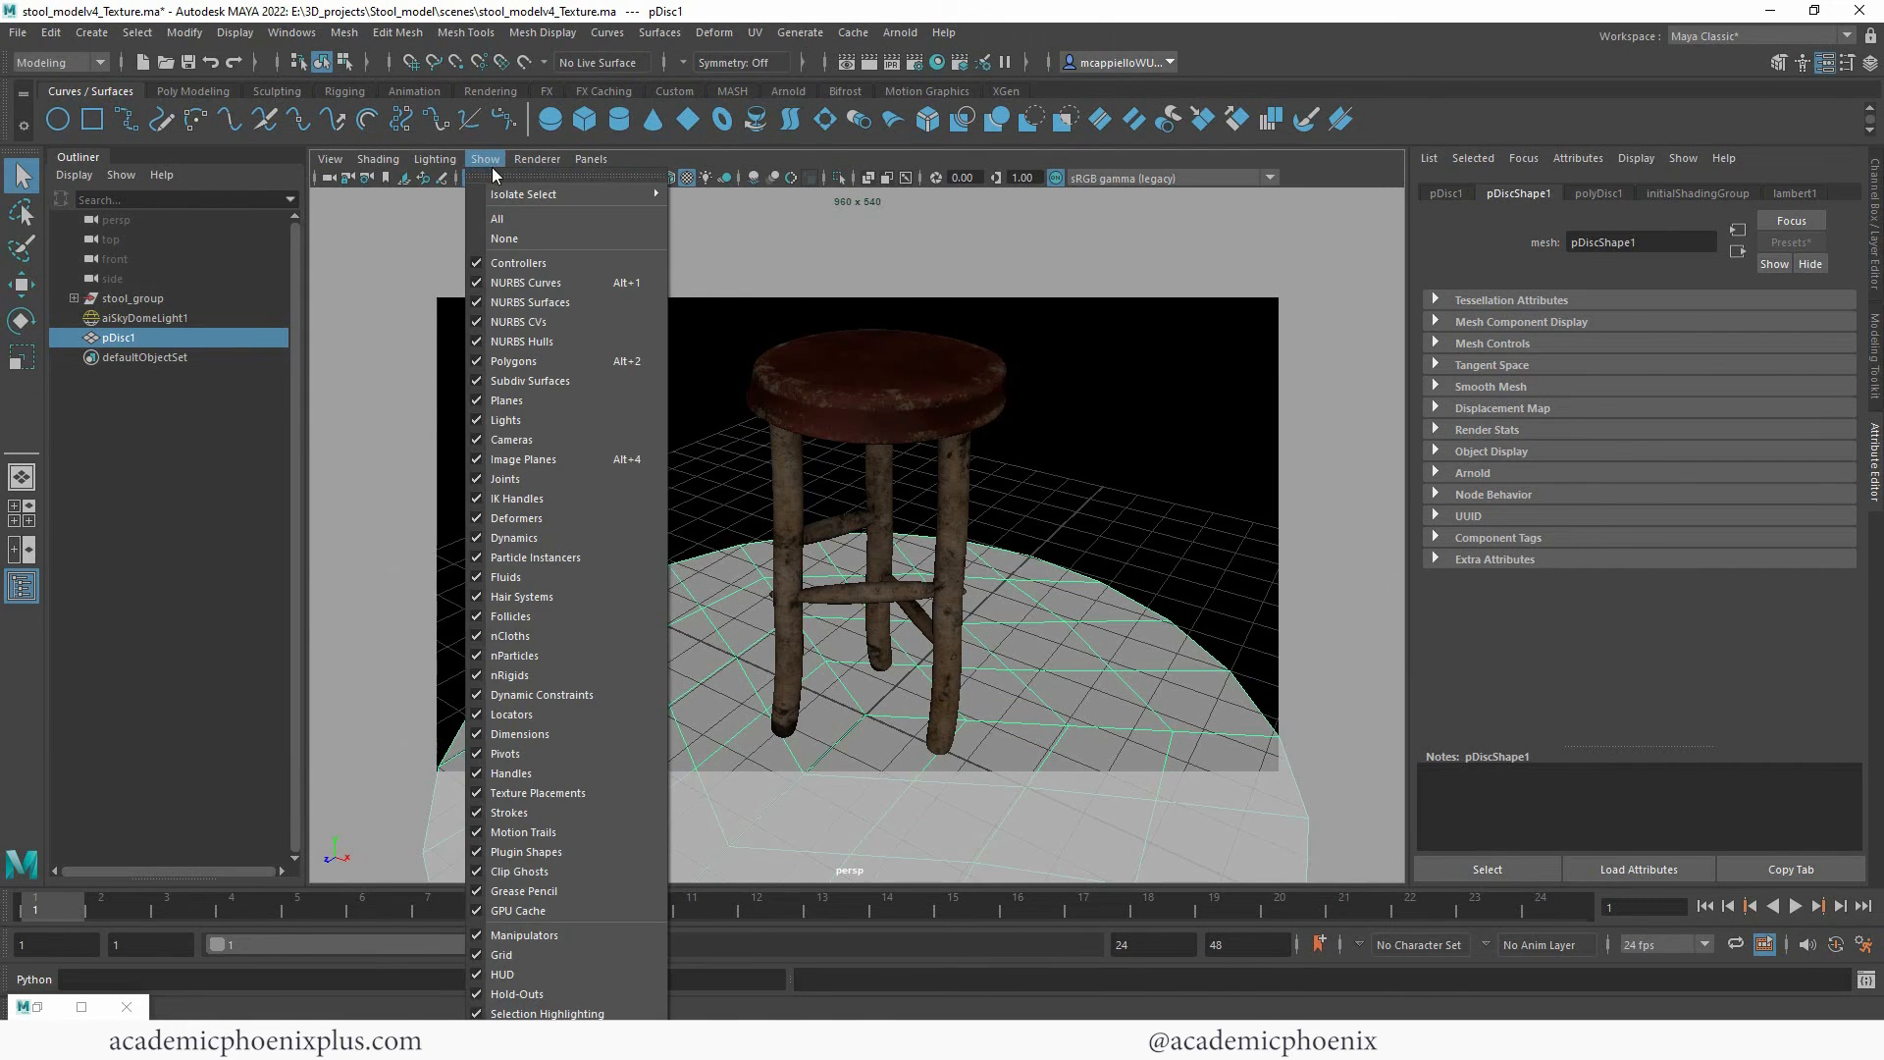
pyautogui.click(561, 420)
pyautogui.click(1173, 451)
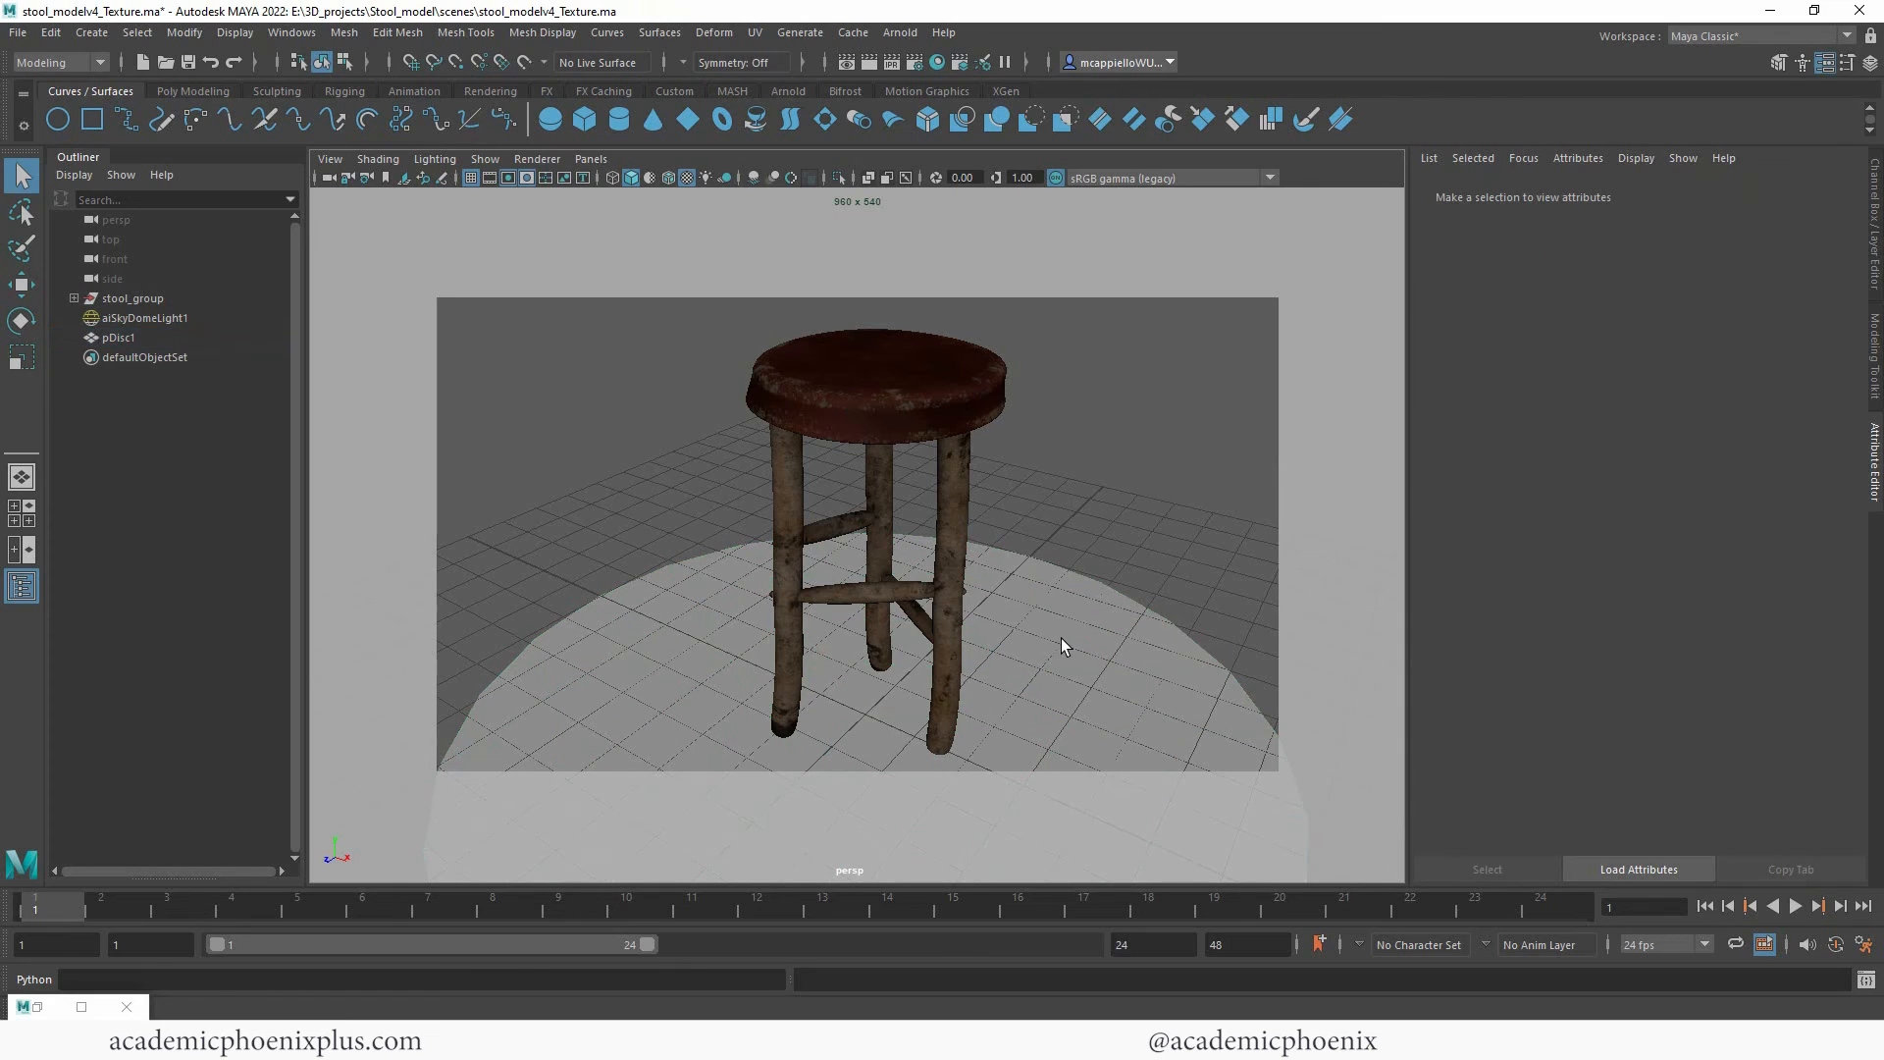
pyautogui.click(471, 177)
pyautogui.click(754, 179)
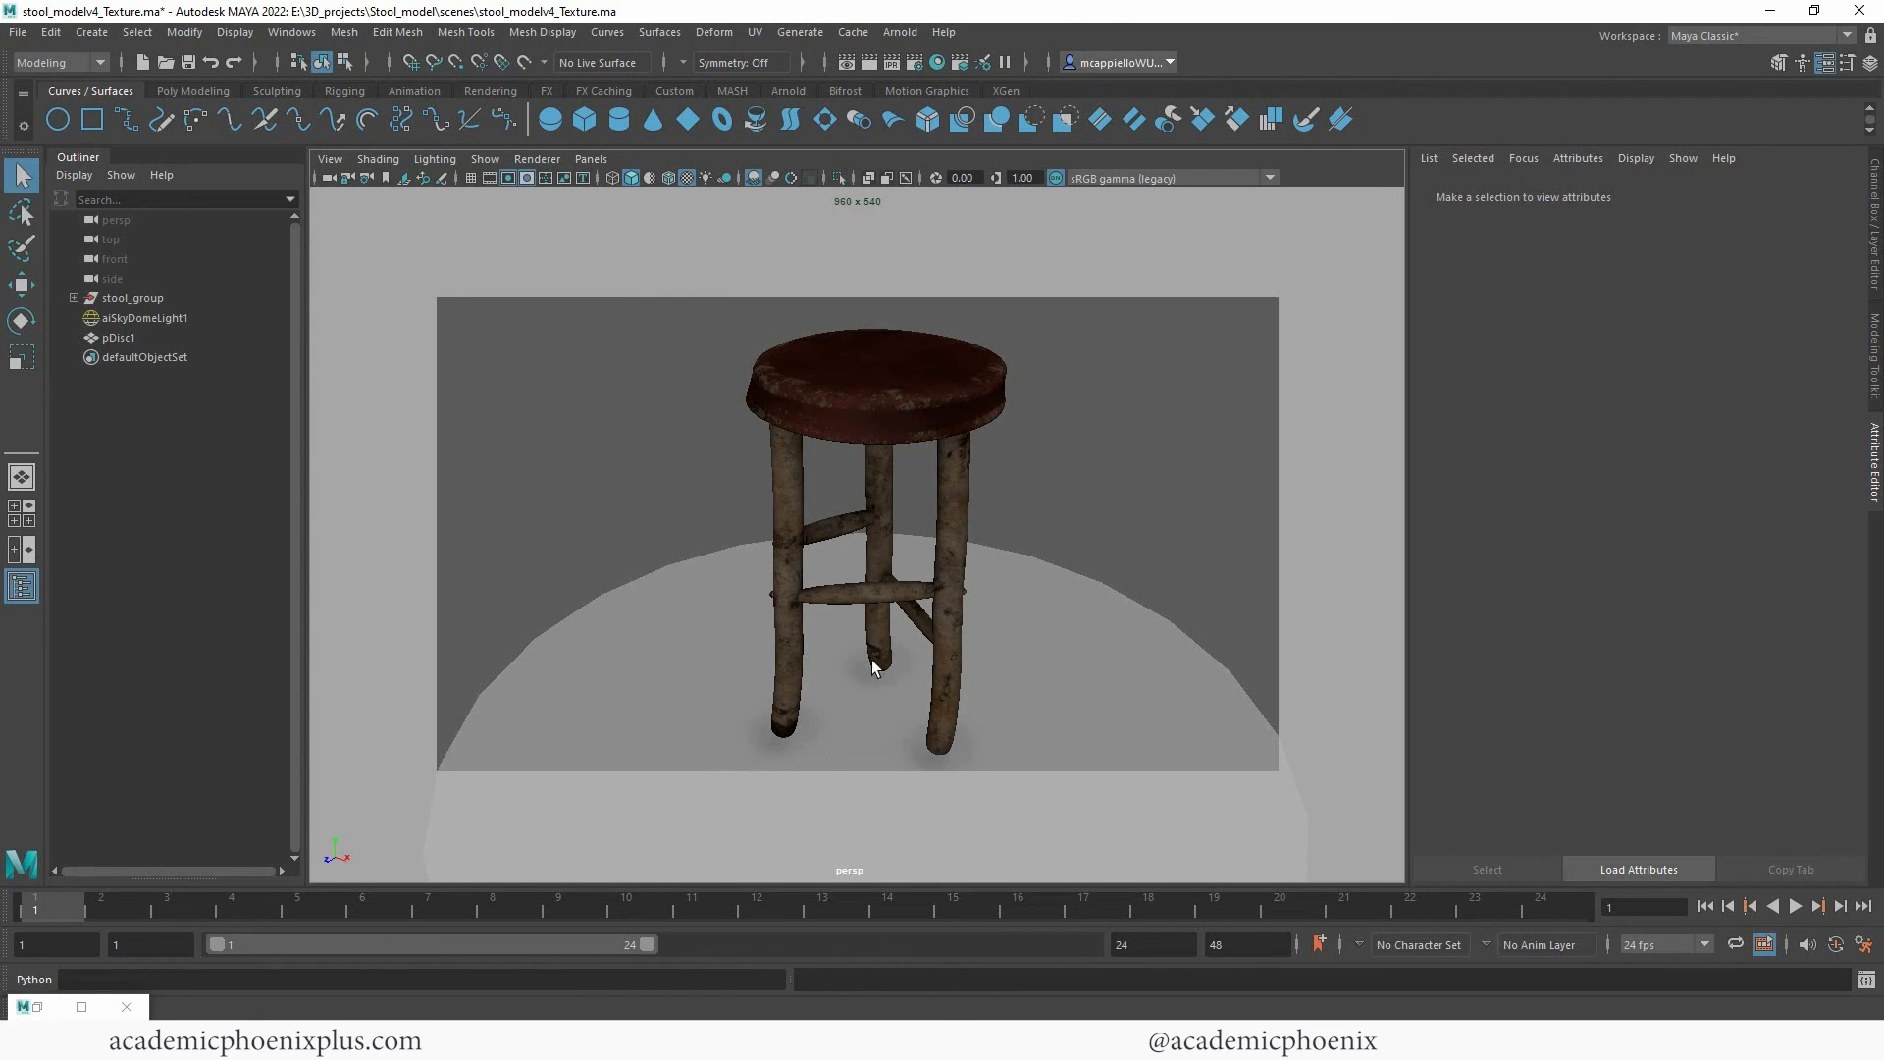
# Connect a File texture to the Bump Mapping of the stool seat's aiStandardSurface2 shader.
pyautogui.click(982, 378)
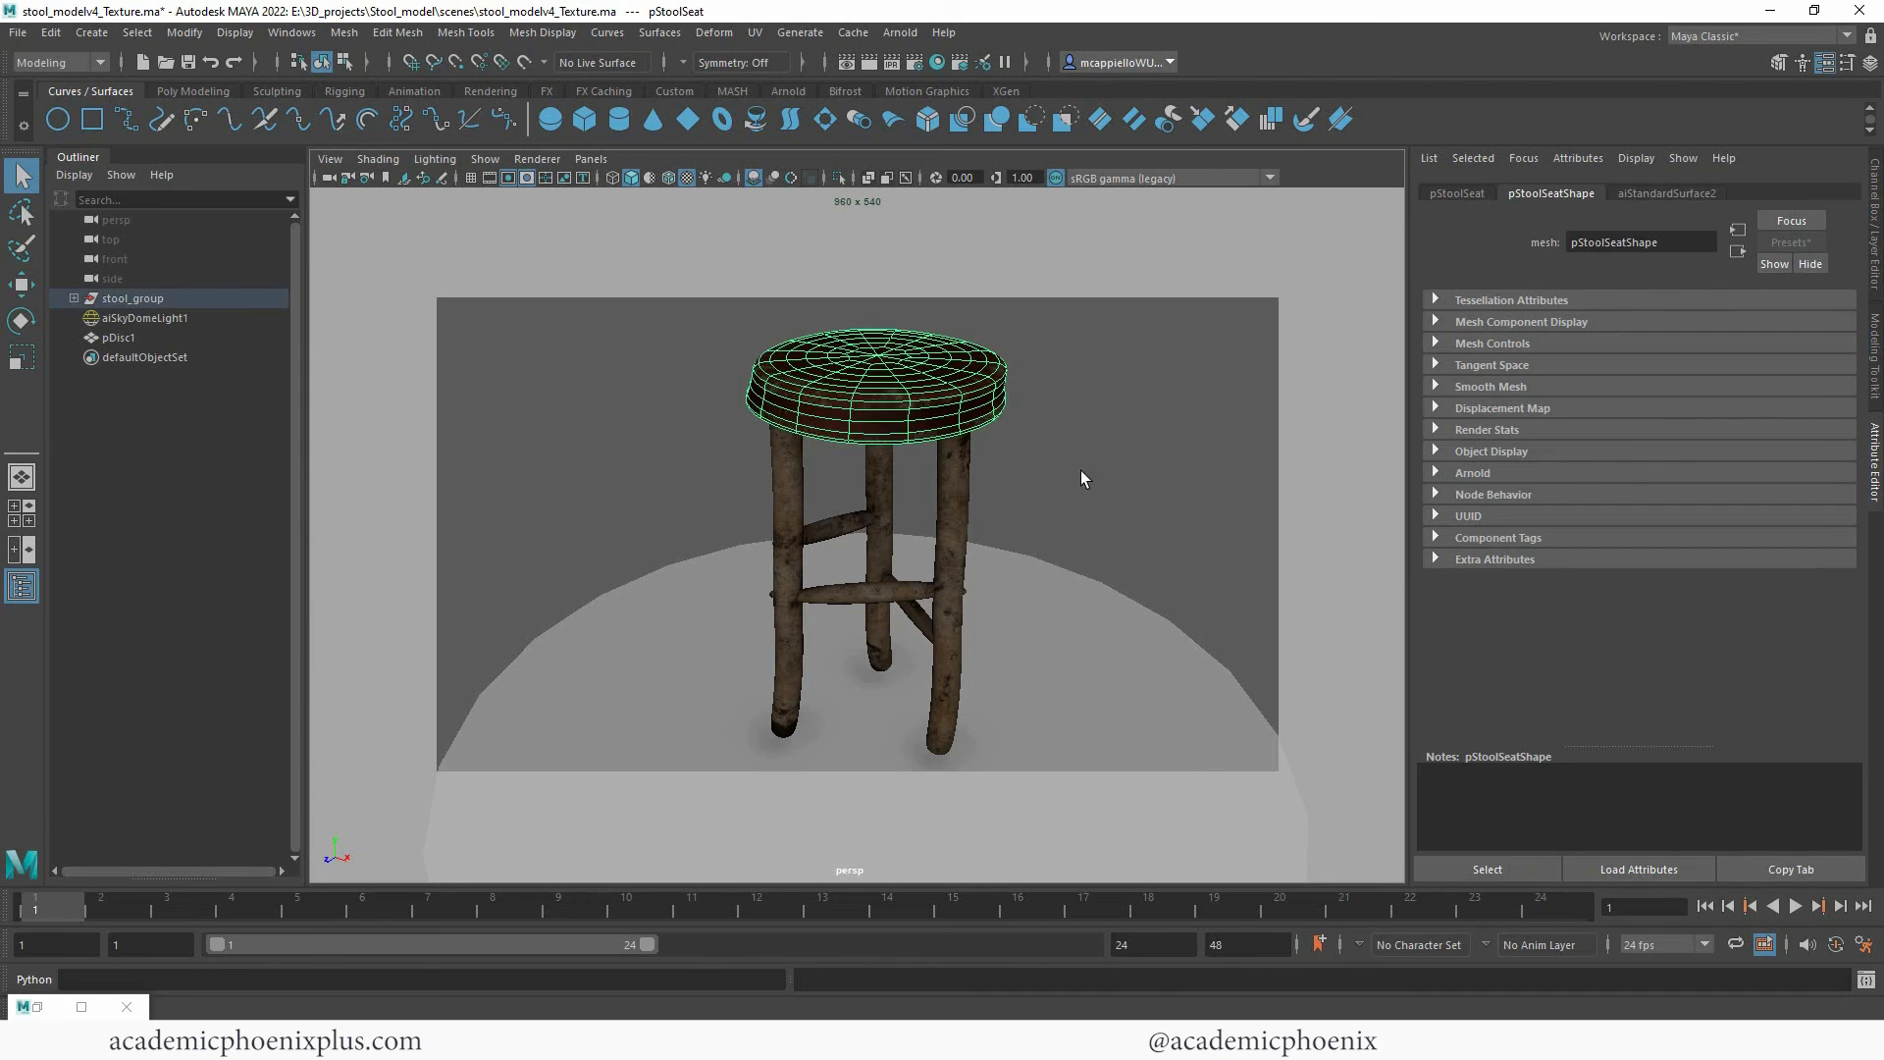
pyautogui.click(1669, 191)
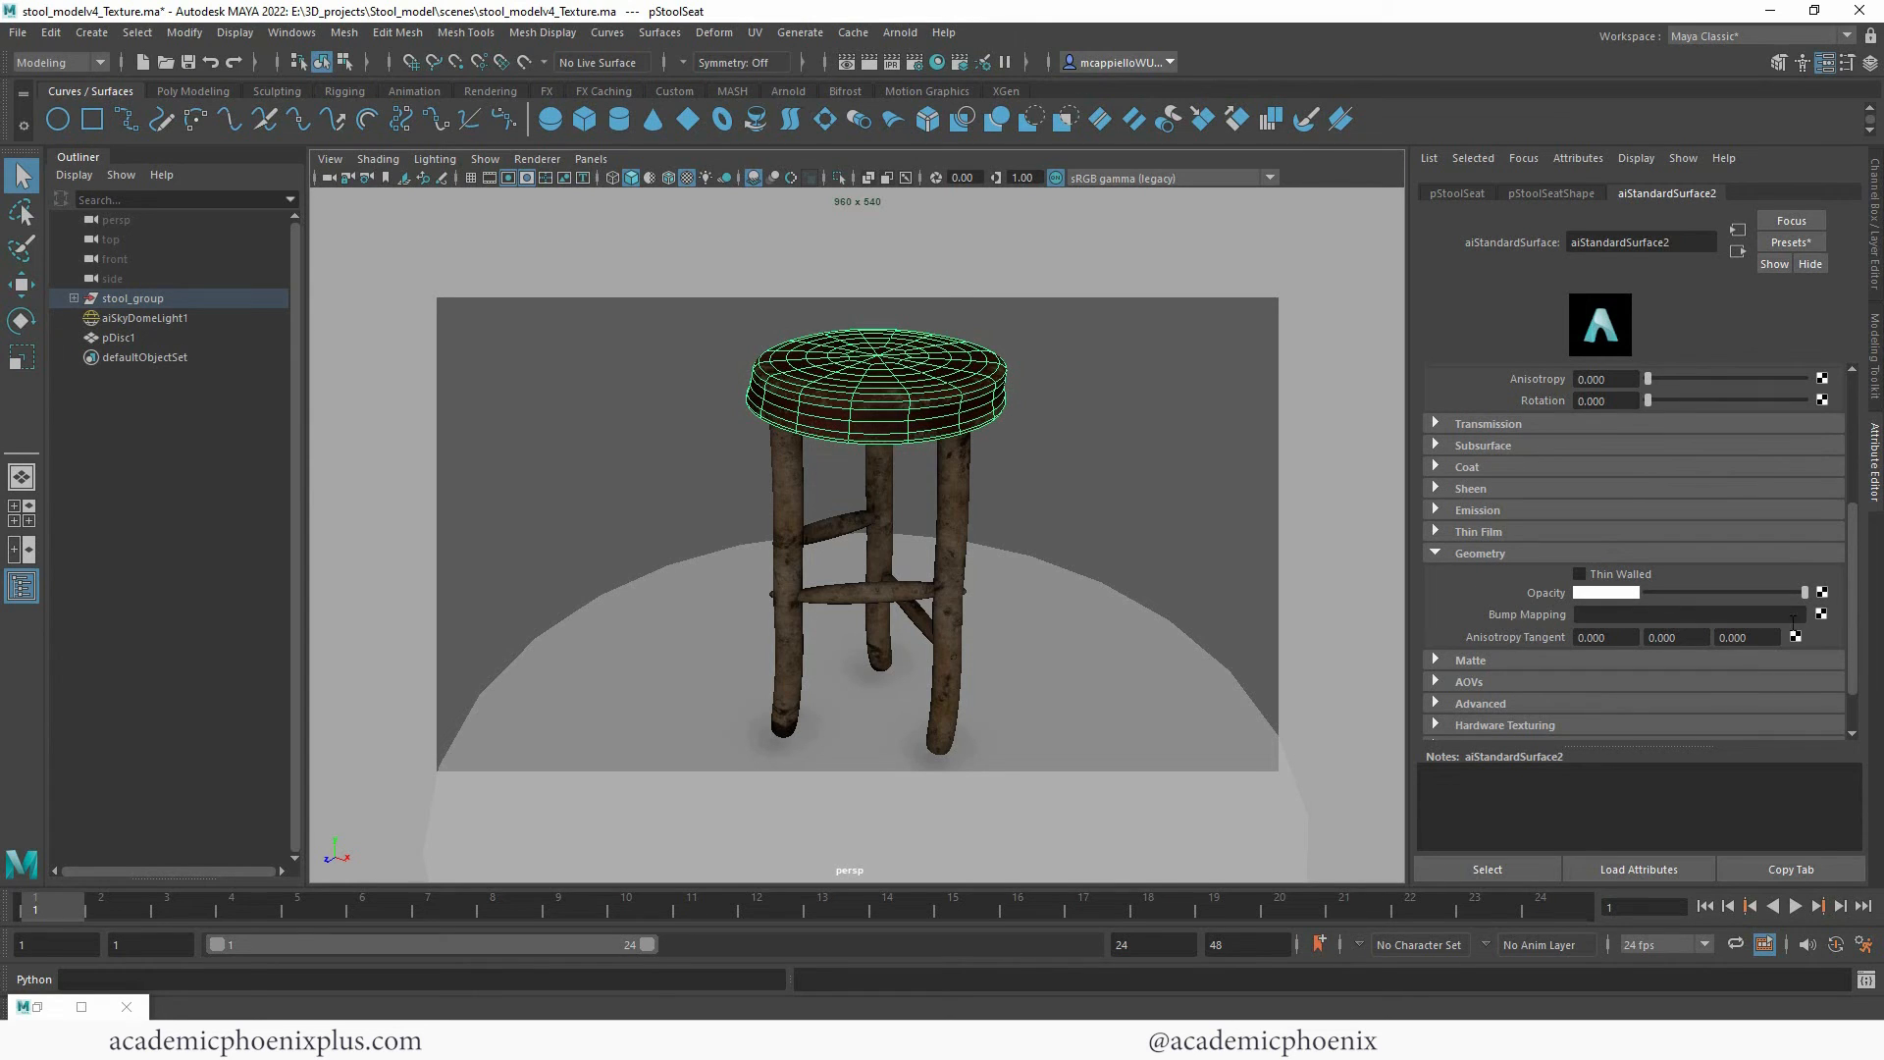
pyautogui.click(1822, 614)
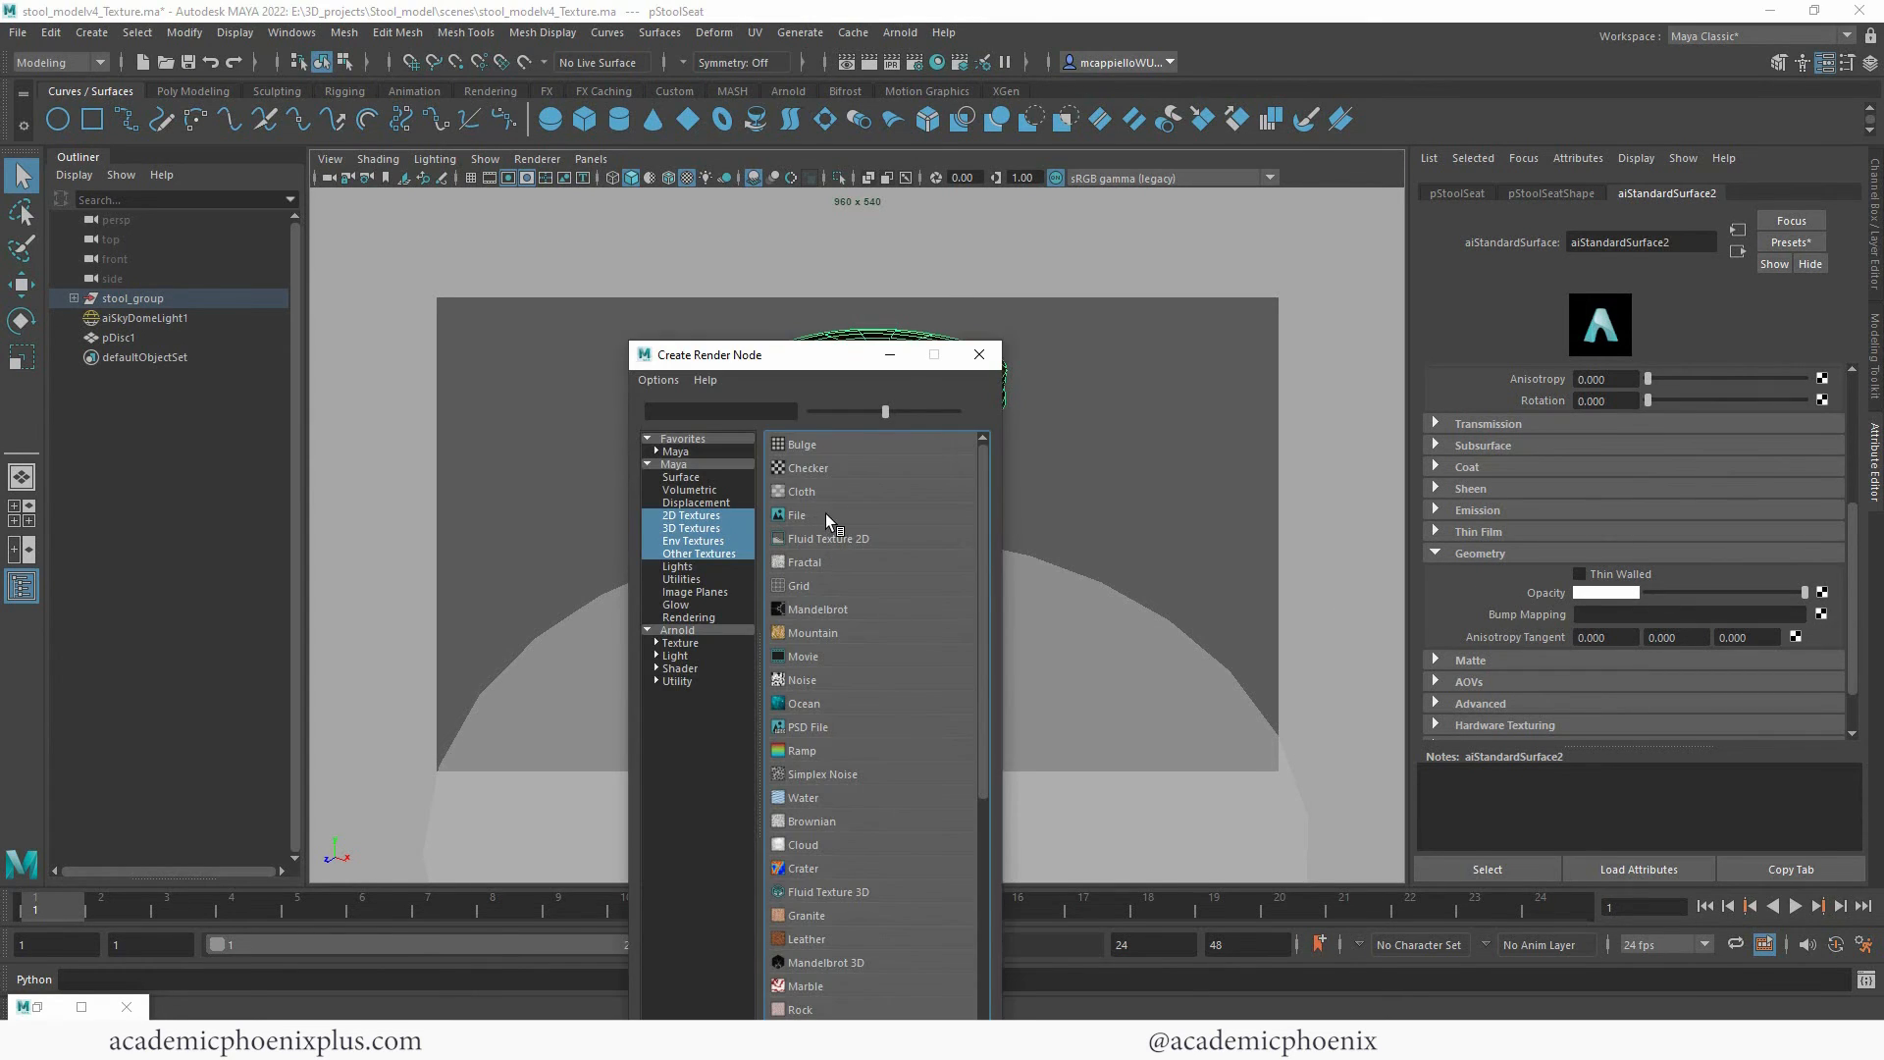
pyautogui.click(827, 514)
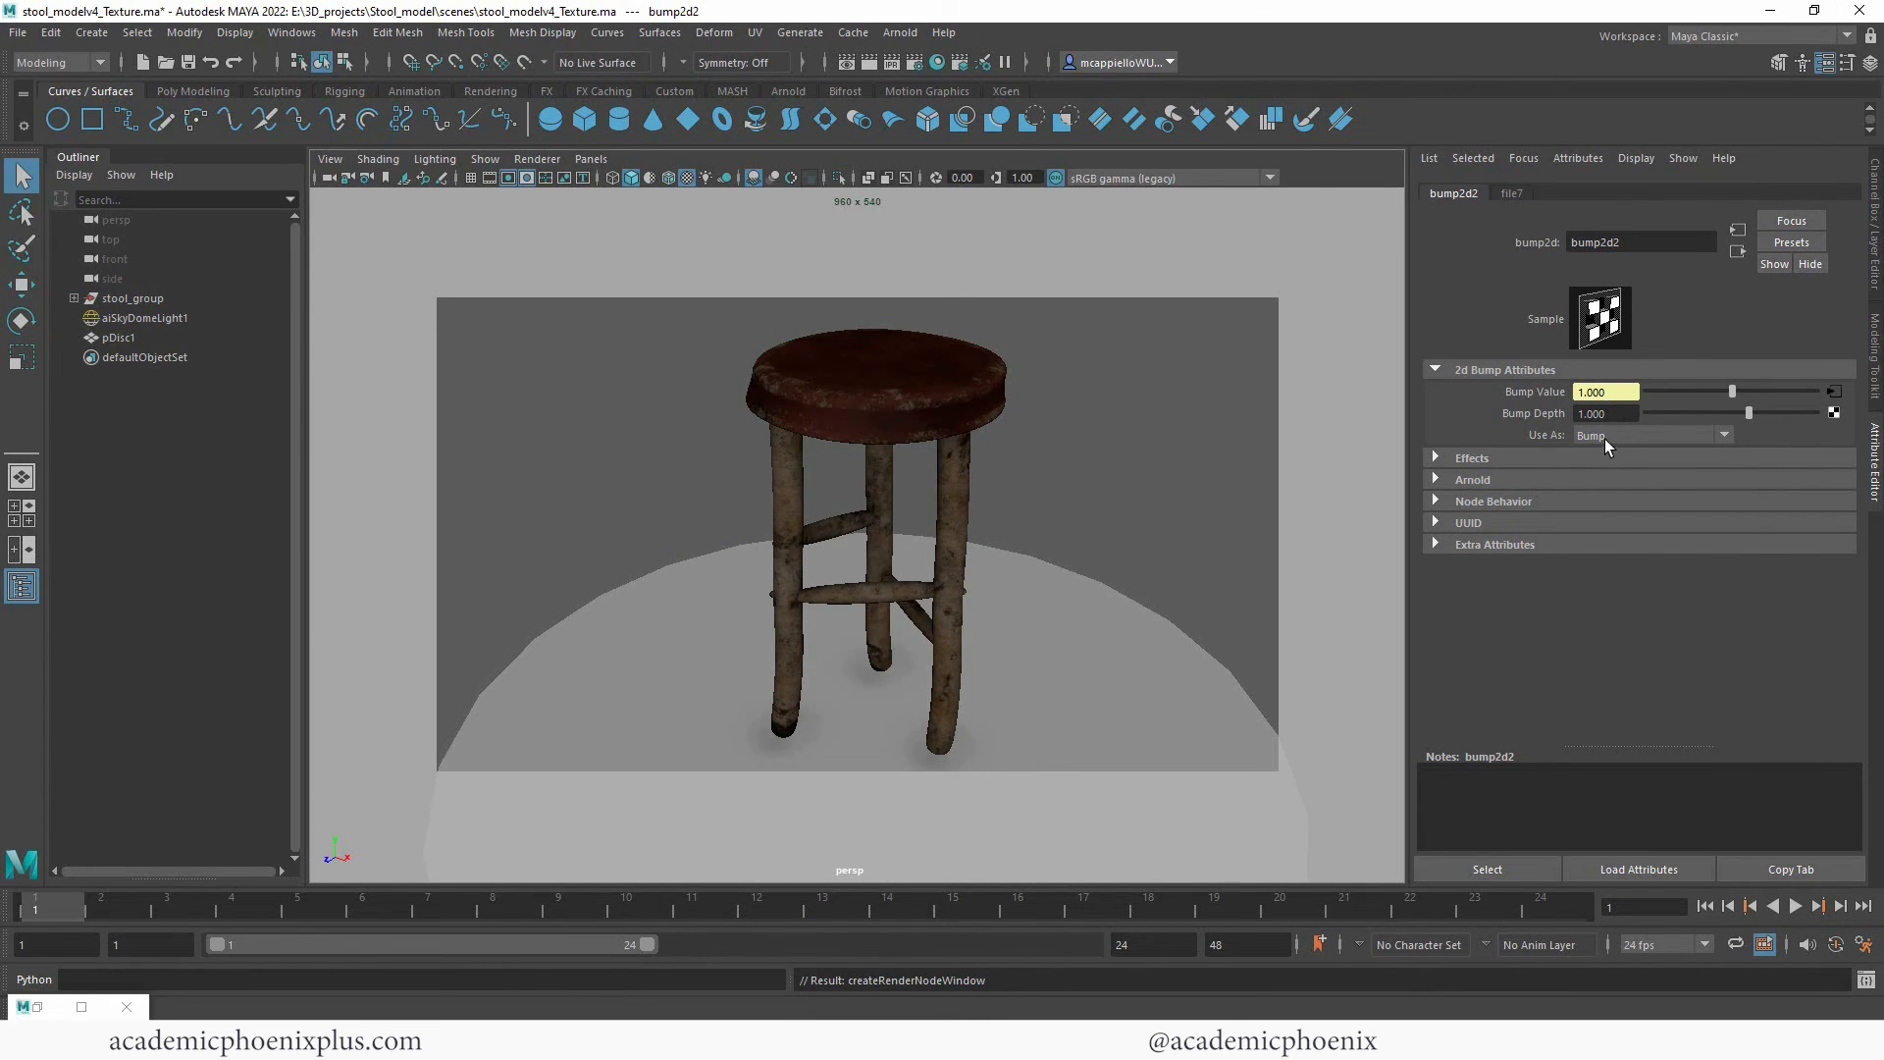
# Set the bump node to be used as Tangent Space Normals and turn off Flip R Channel in its Arnold attributes.
pyautogui.click(1602, 436)
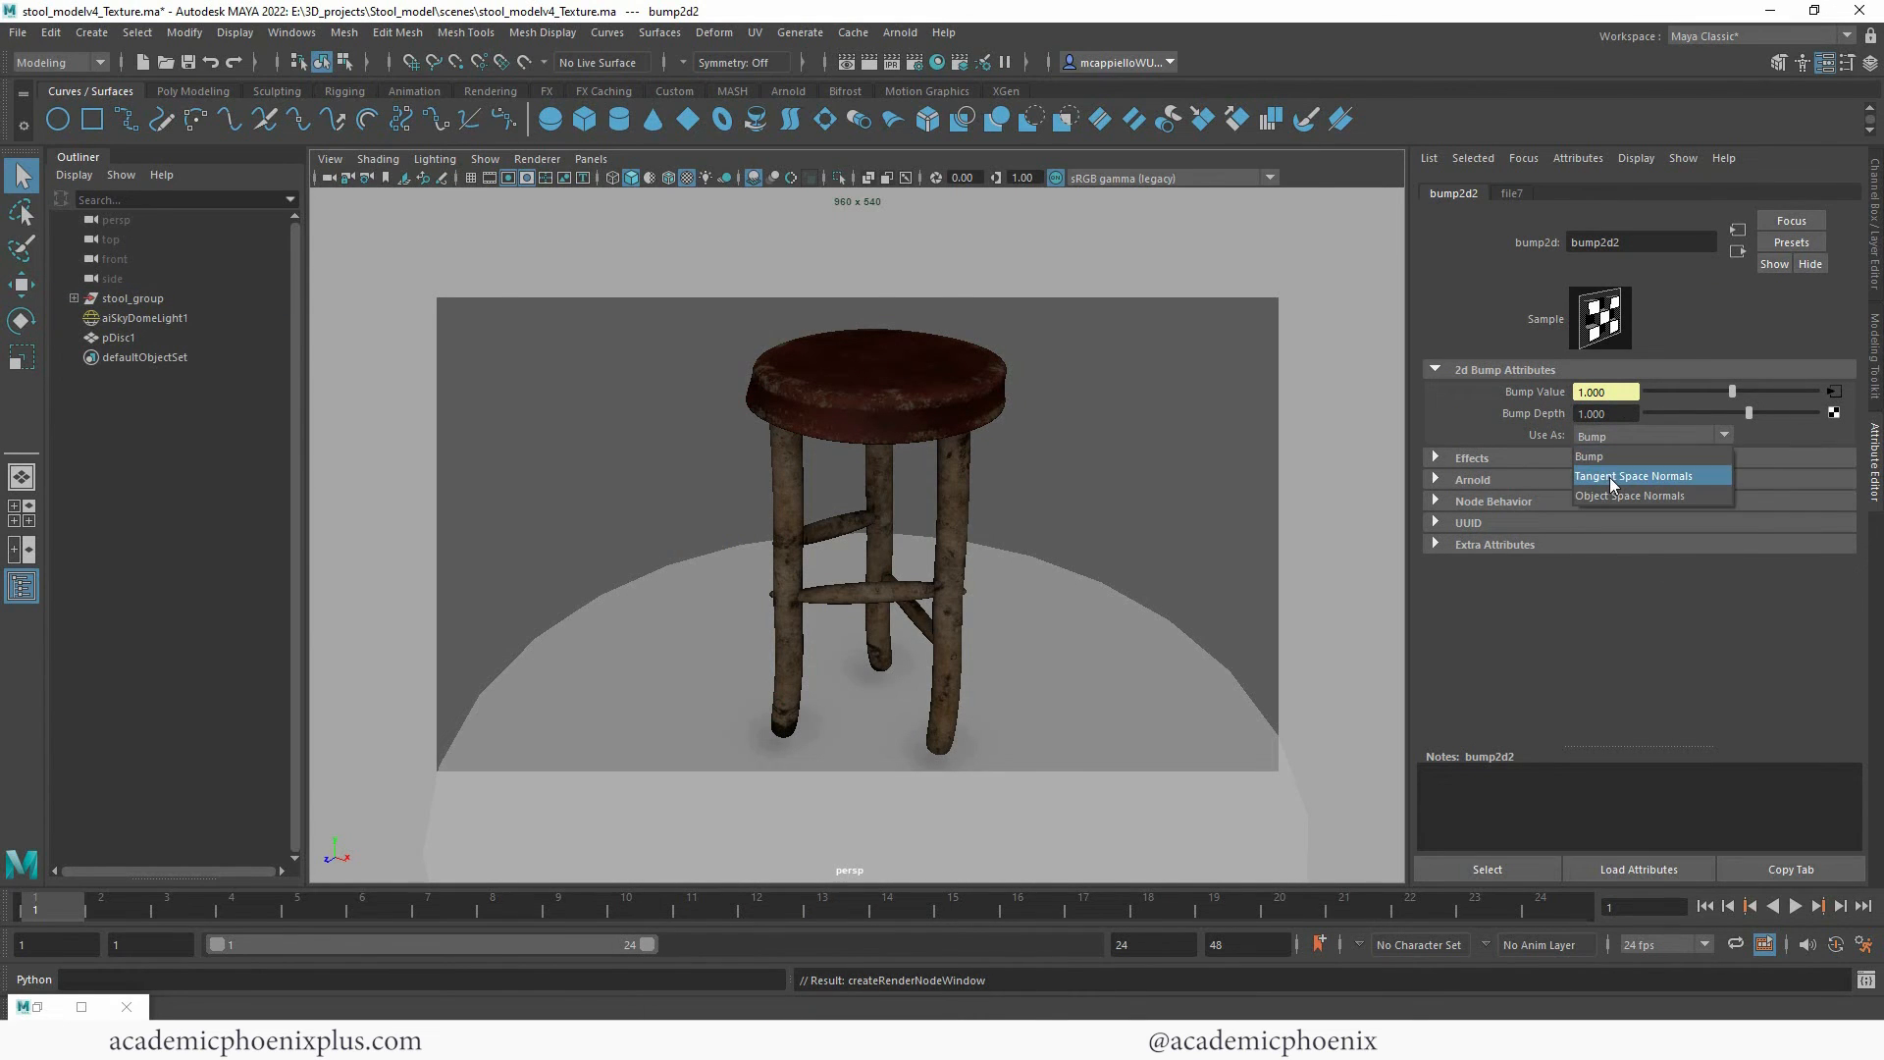
pyautogui.click(1614, 479)
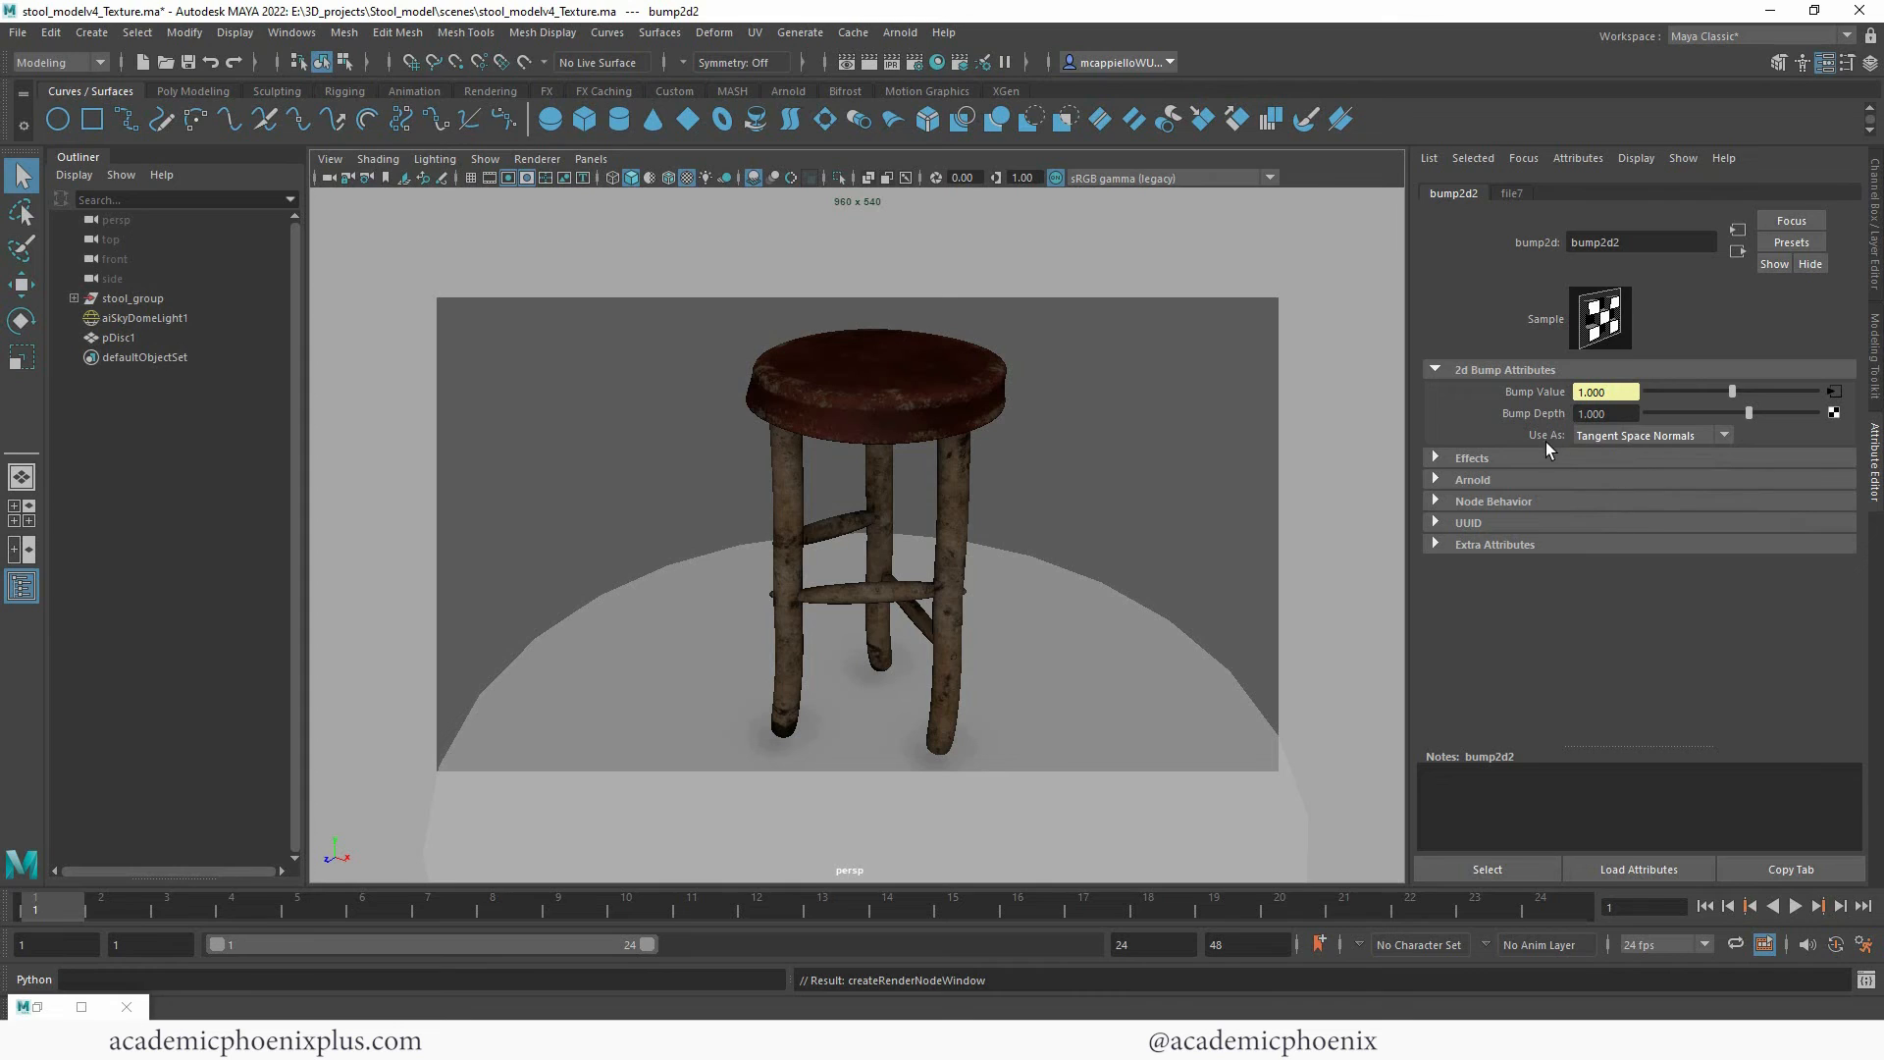
pyautogui.click(1594, 434)
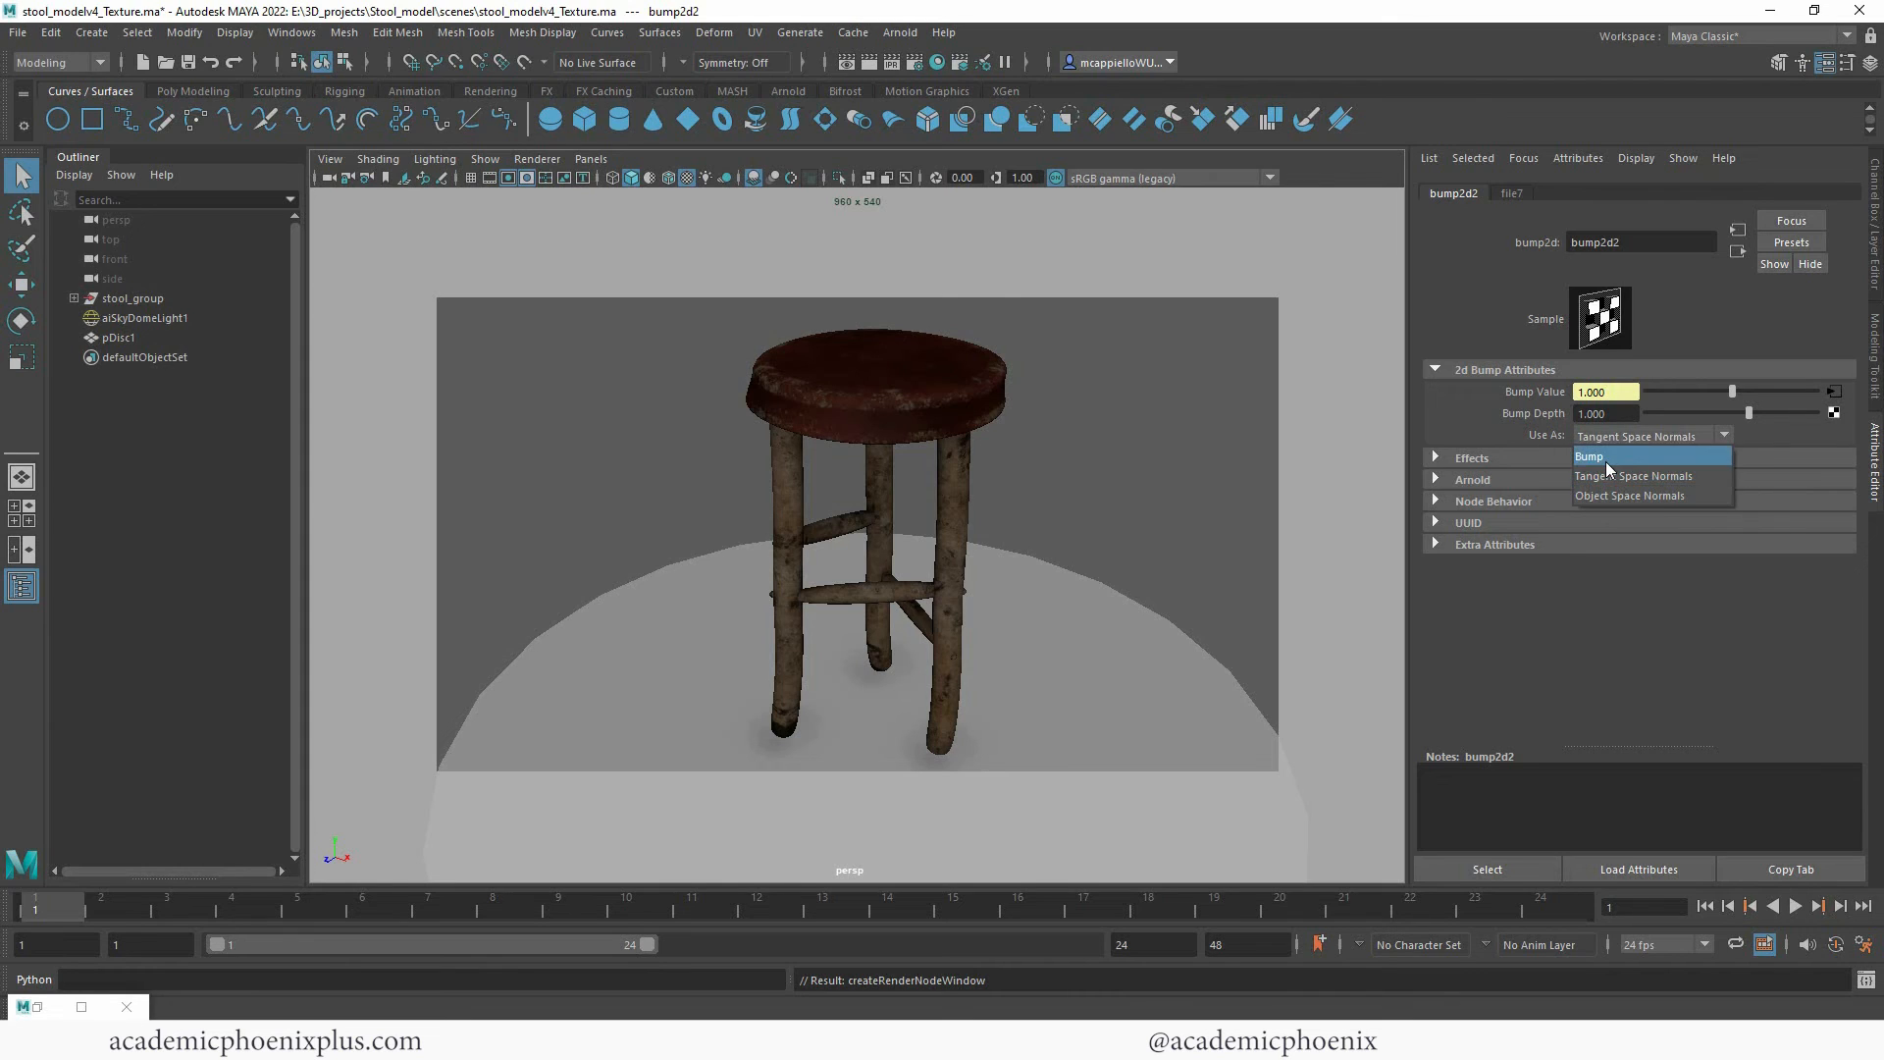
pyautogui.click(1606, 459)
pyautogui.click(1611, 434)
pyautogui.click(1625, 475)
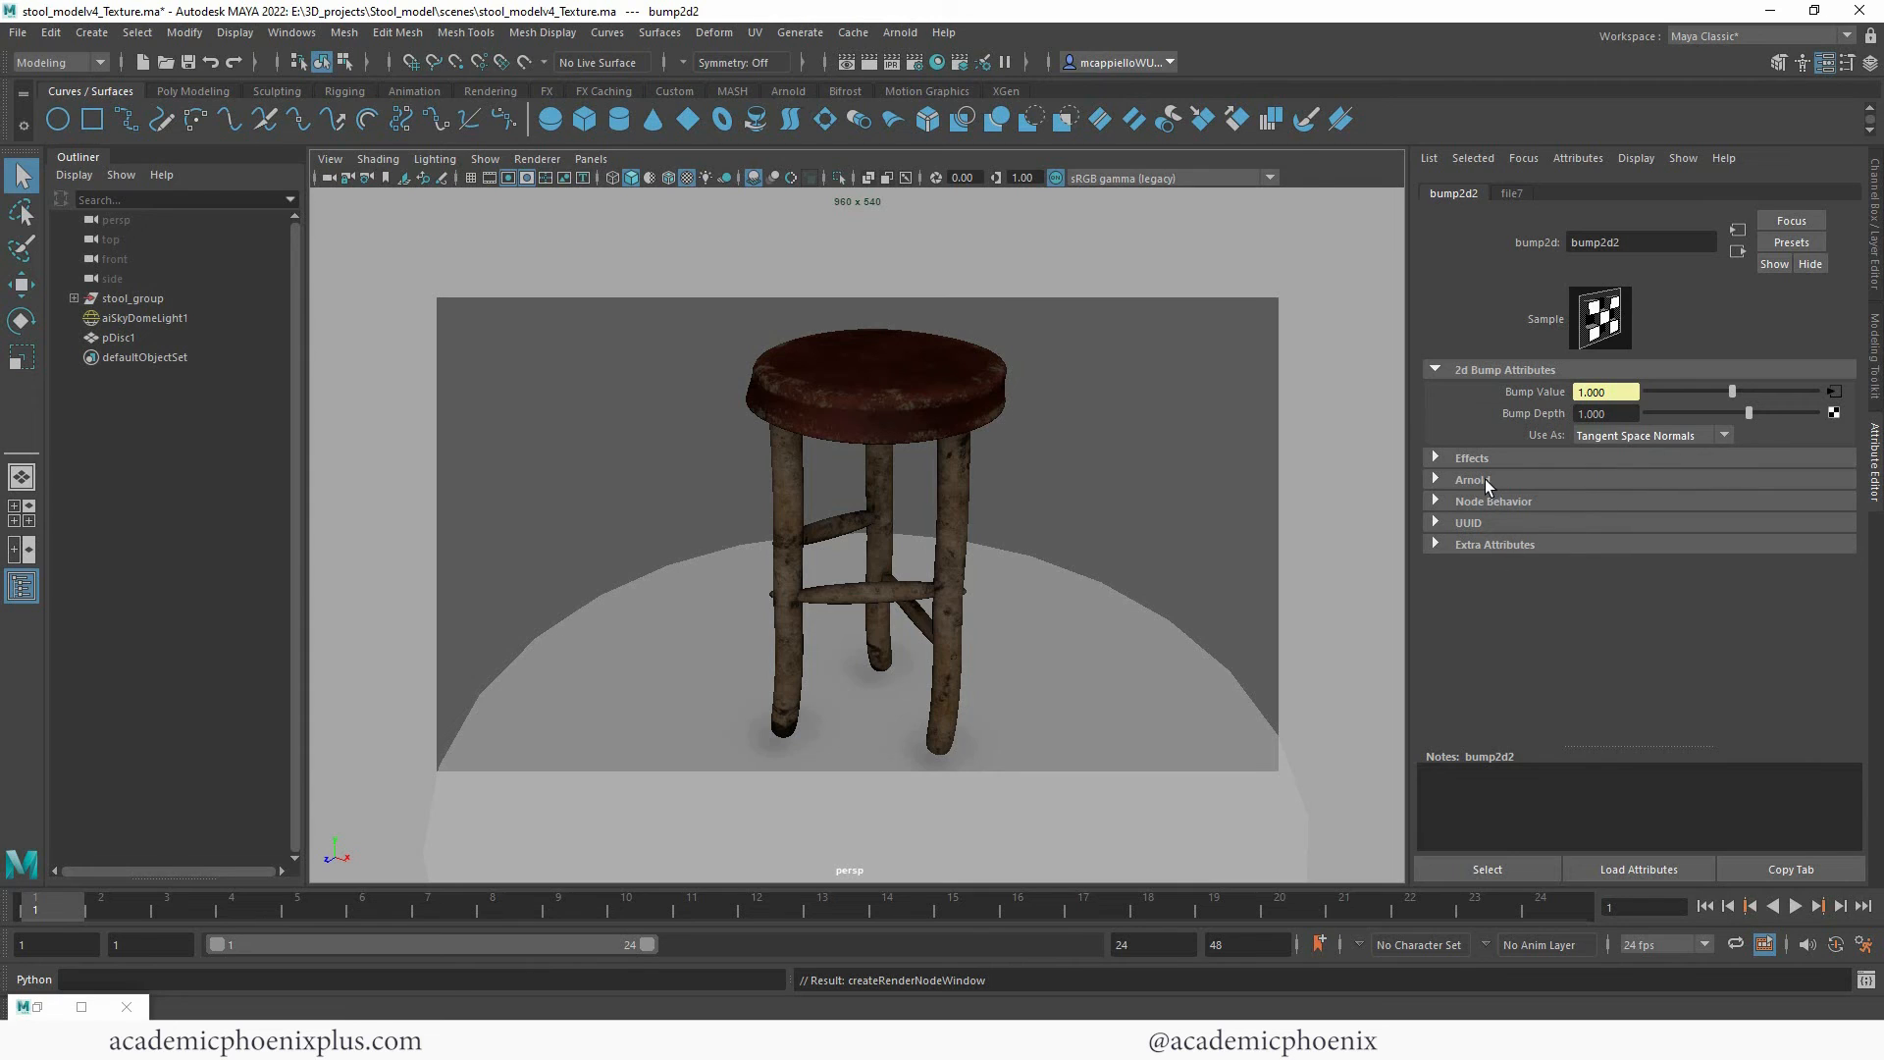
pyautogui.click(1485, 480)
pyautogui.click(1608, 503)
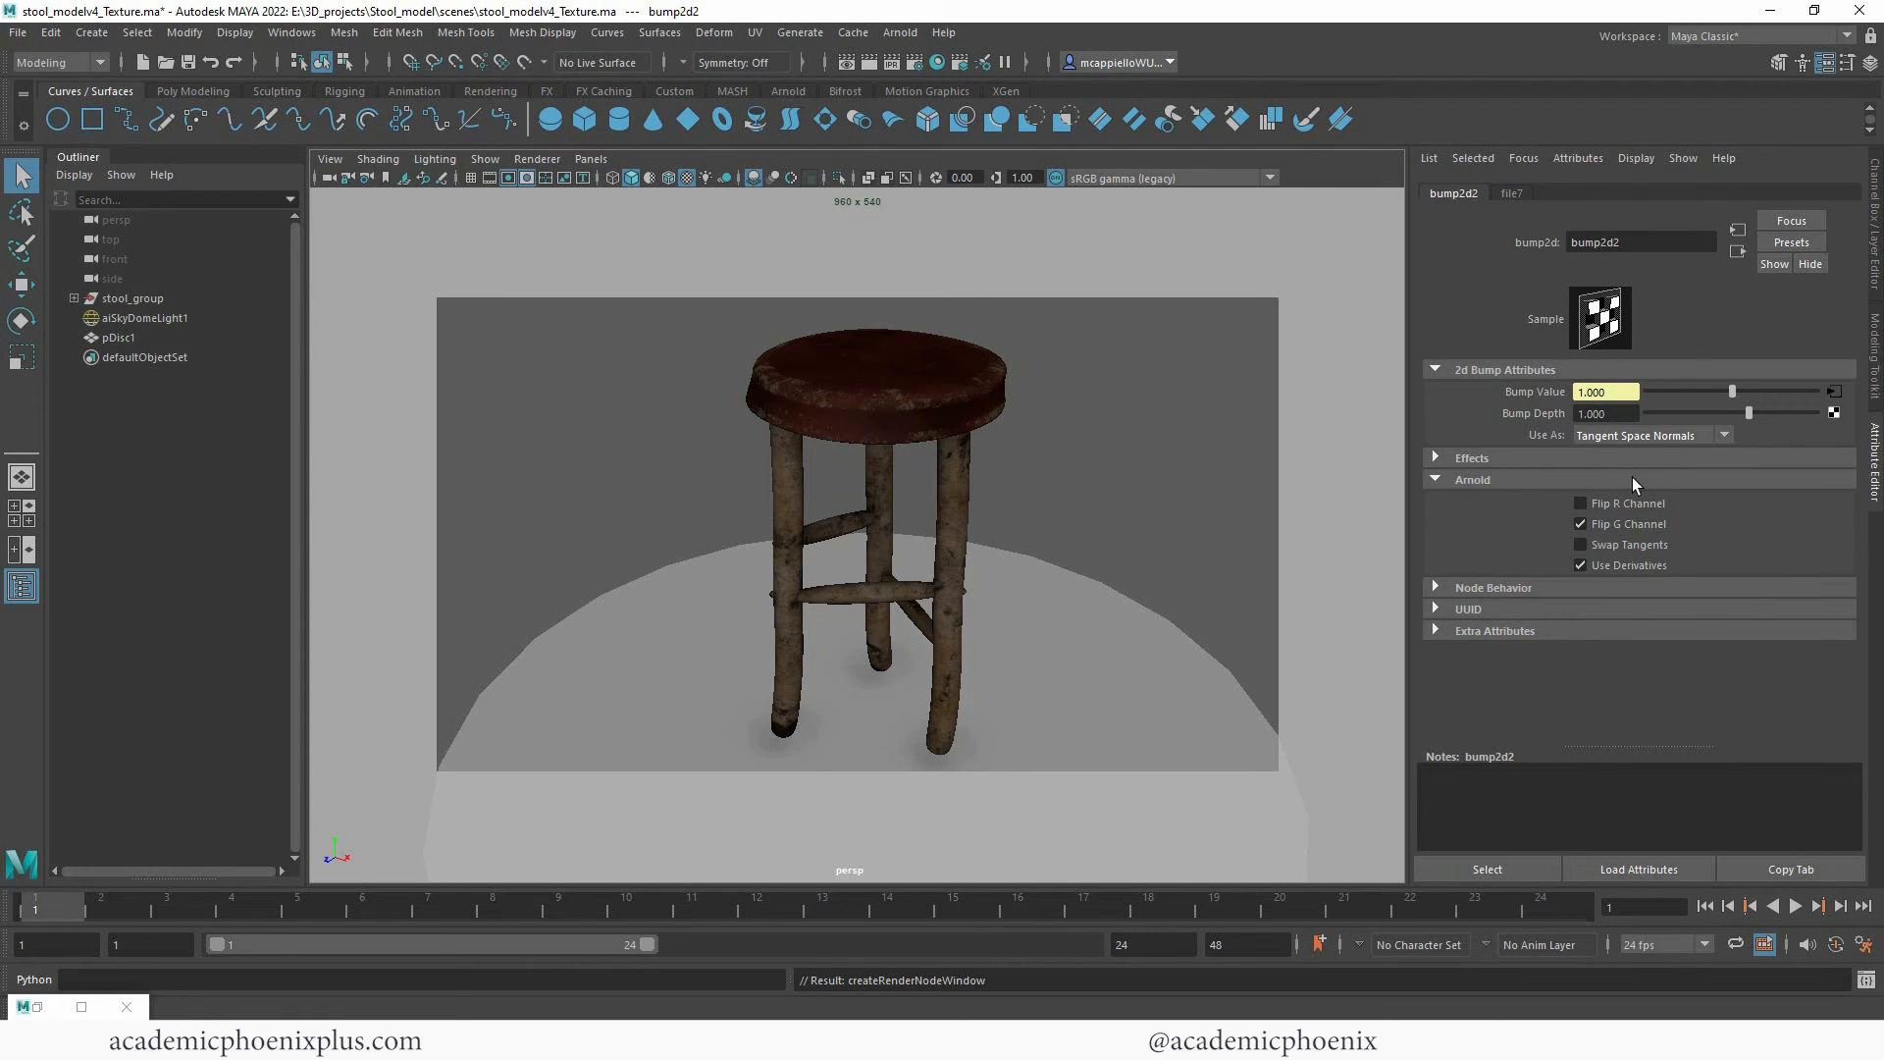
# Load StoolOBJ_shader_Normal.png from the substance folder into the bump node's File texture and set its color space to Raw.
pyautogui.click(1836, 395)
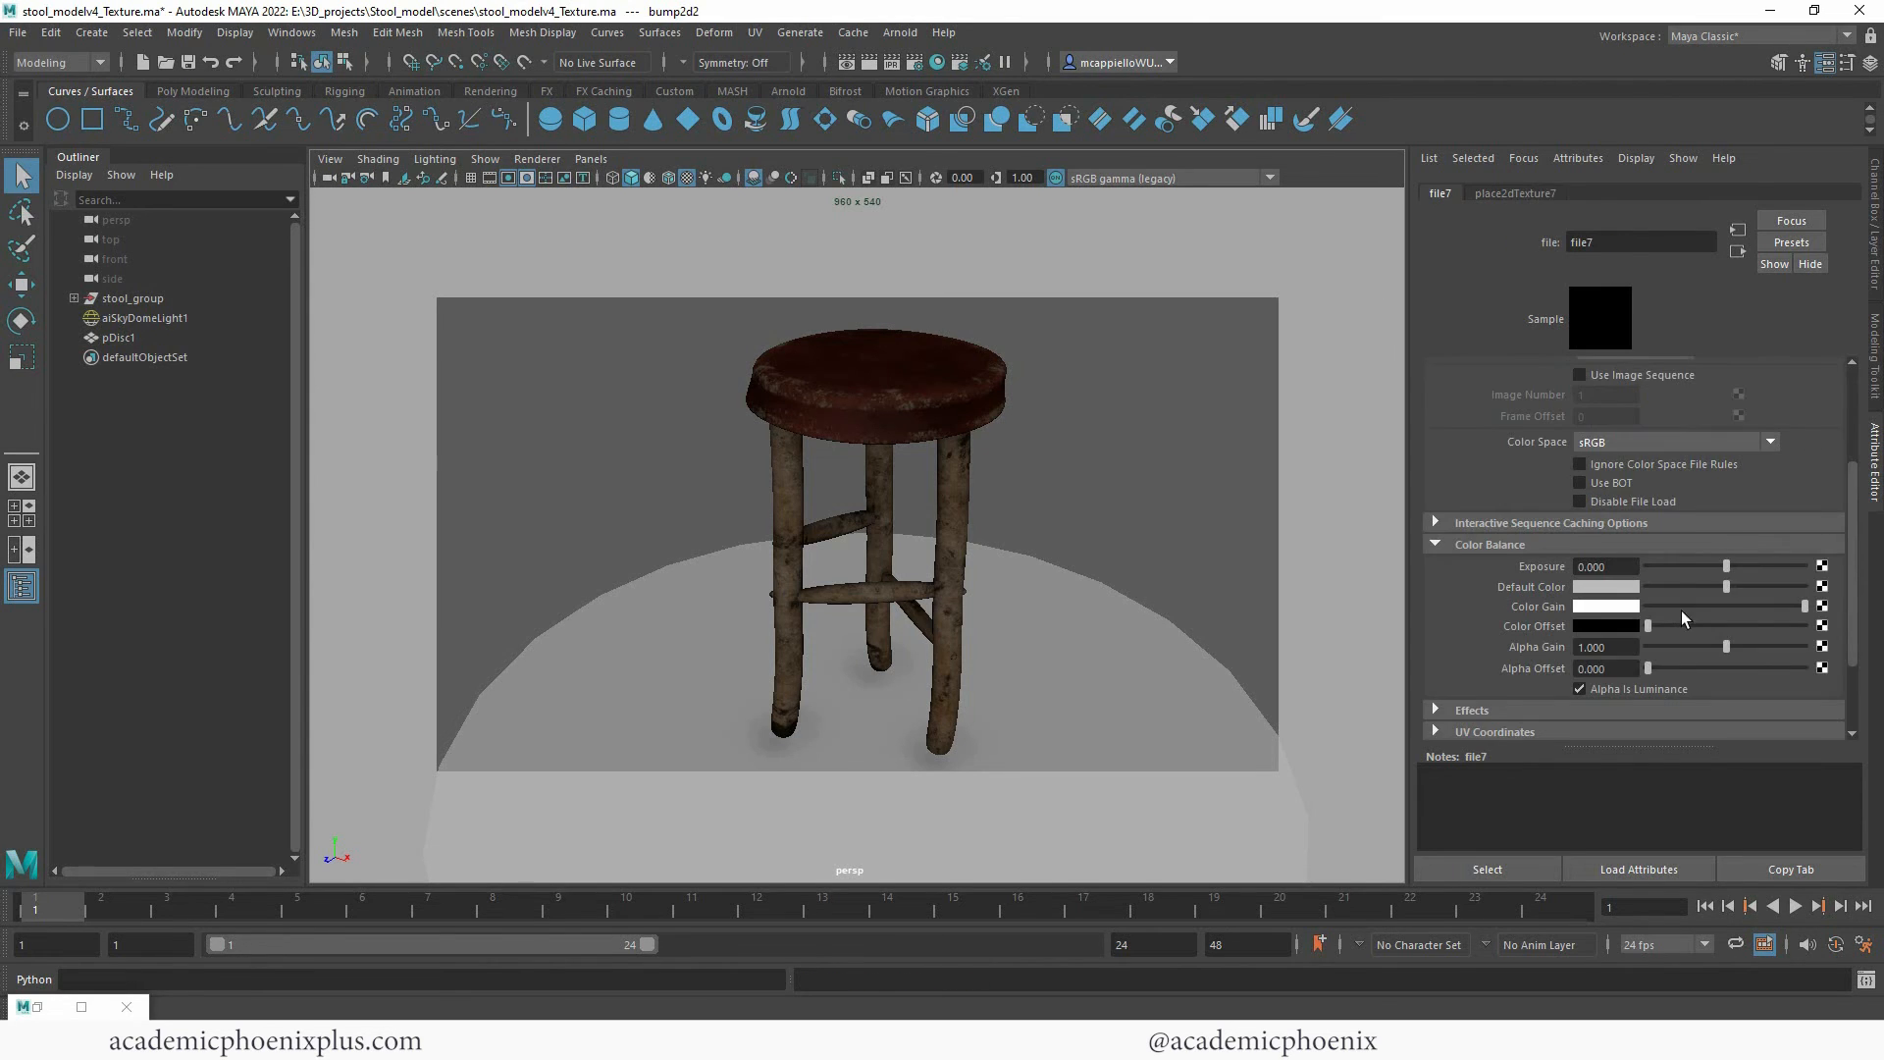
pyautogui.scroll(3, 1843, 555)
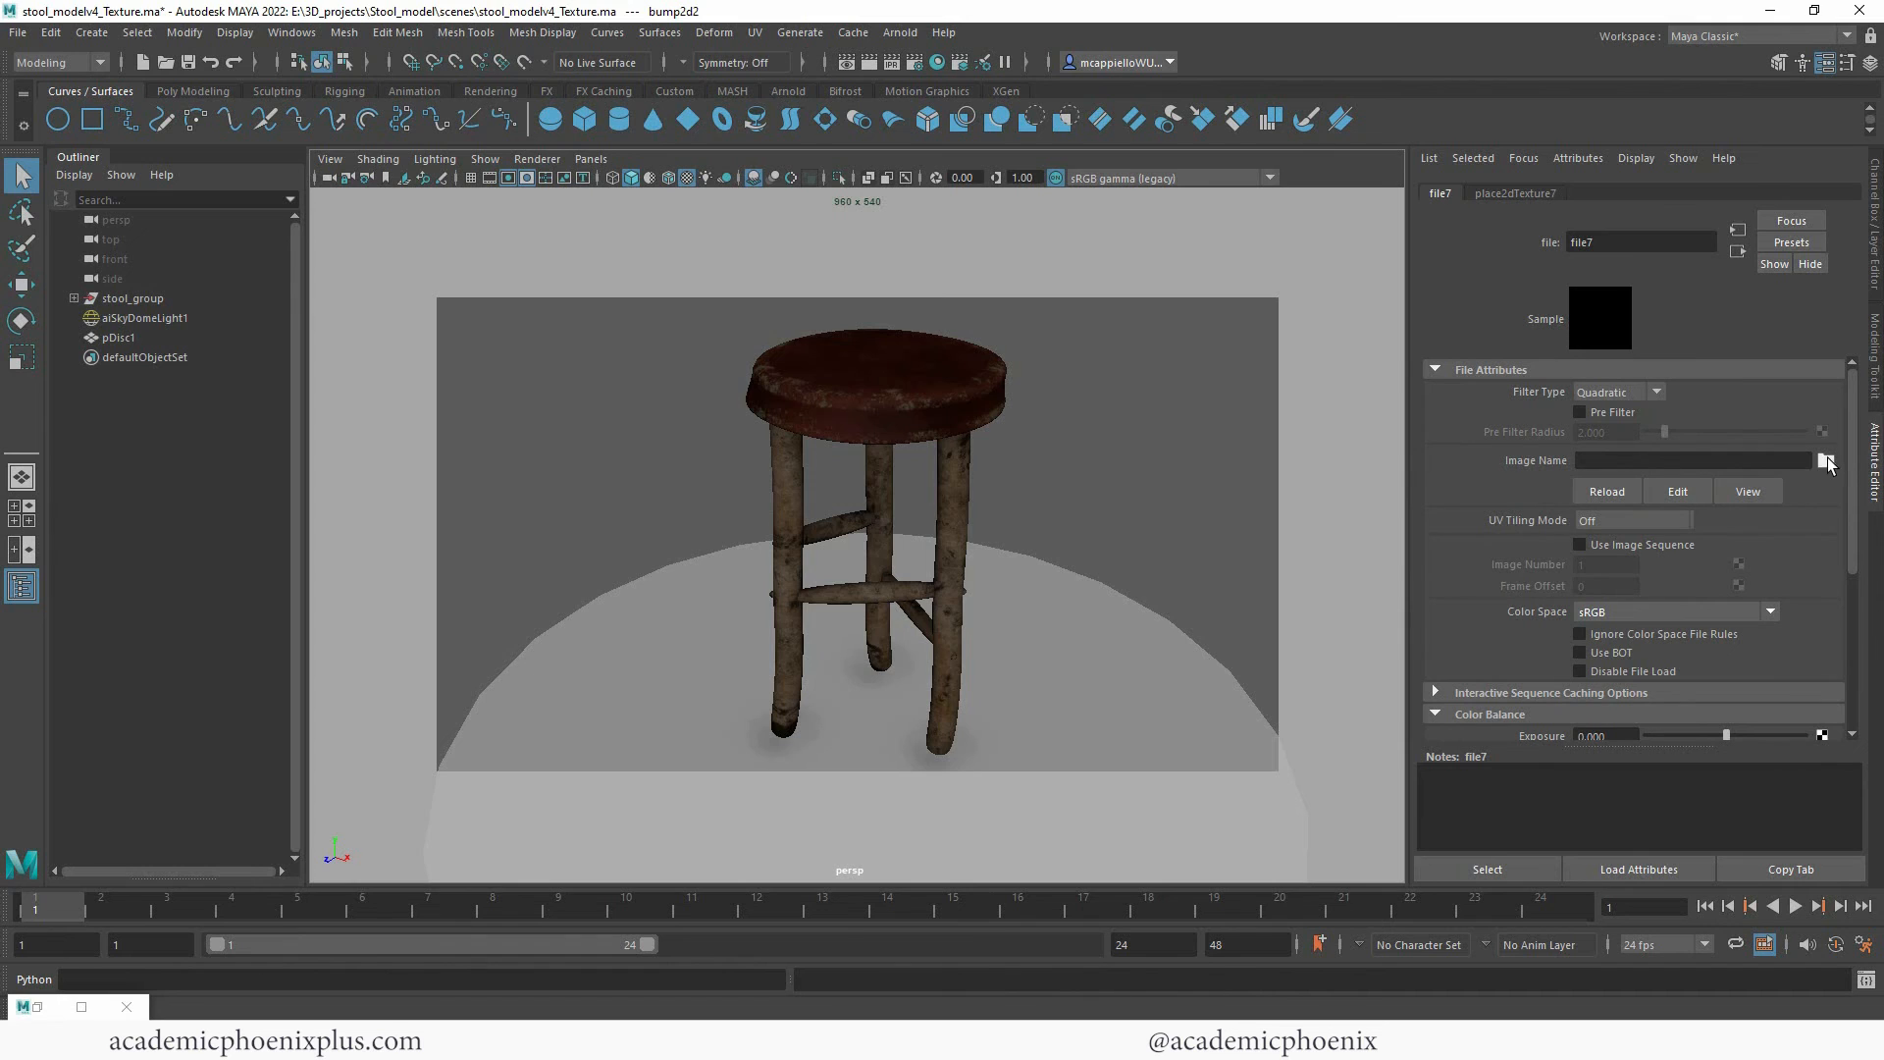
pyautogui.click(1827, 460)
pyautogui.doubleClick(565, 322)
pyautogui.click(579, 322)
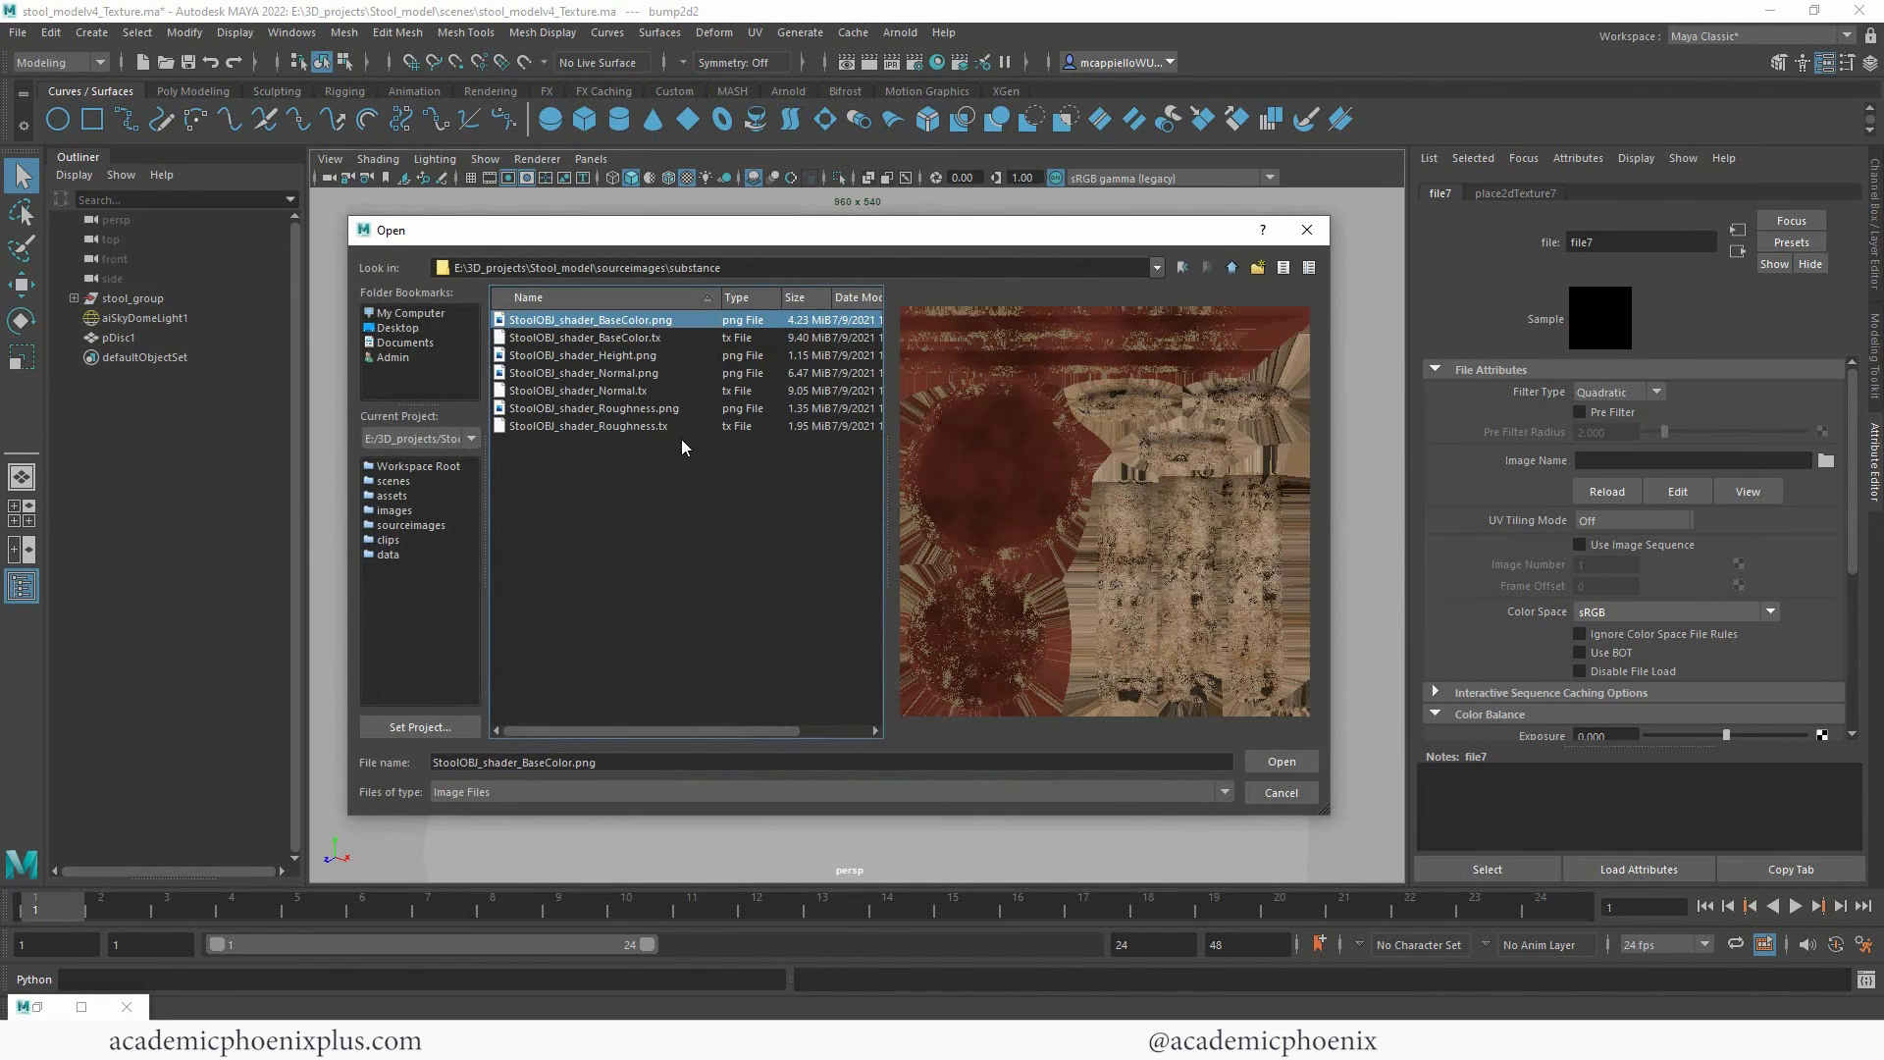
pyautogui.doubleClick(637, 374)
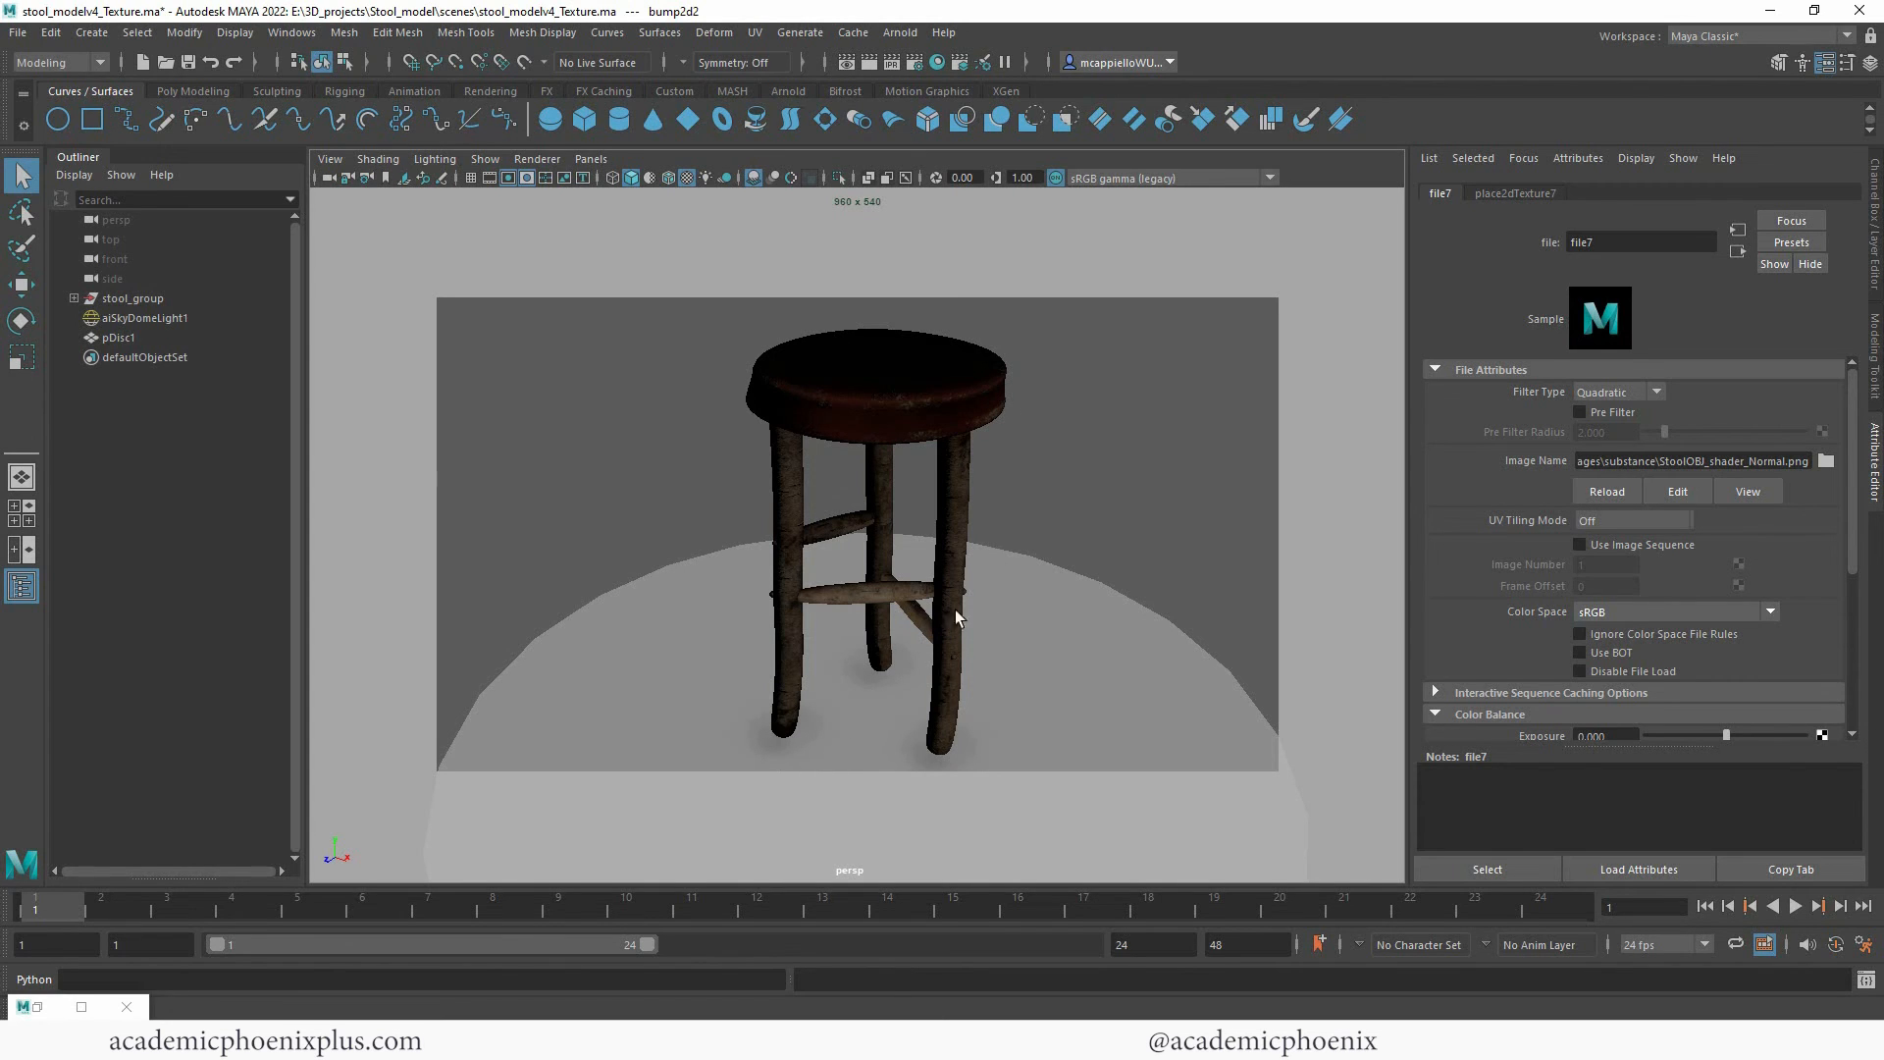
pyautogui.click(1629, 613)
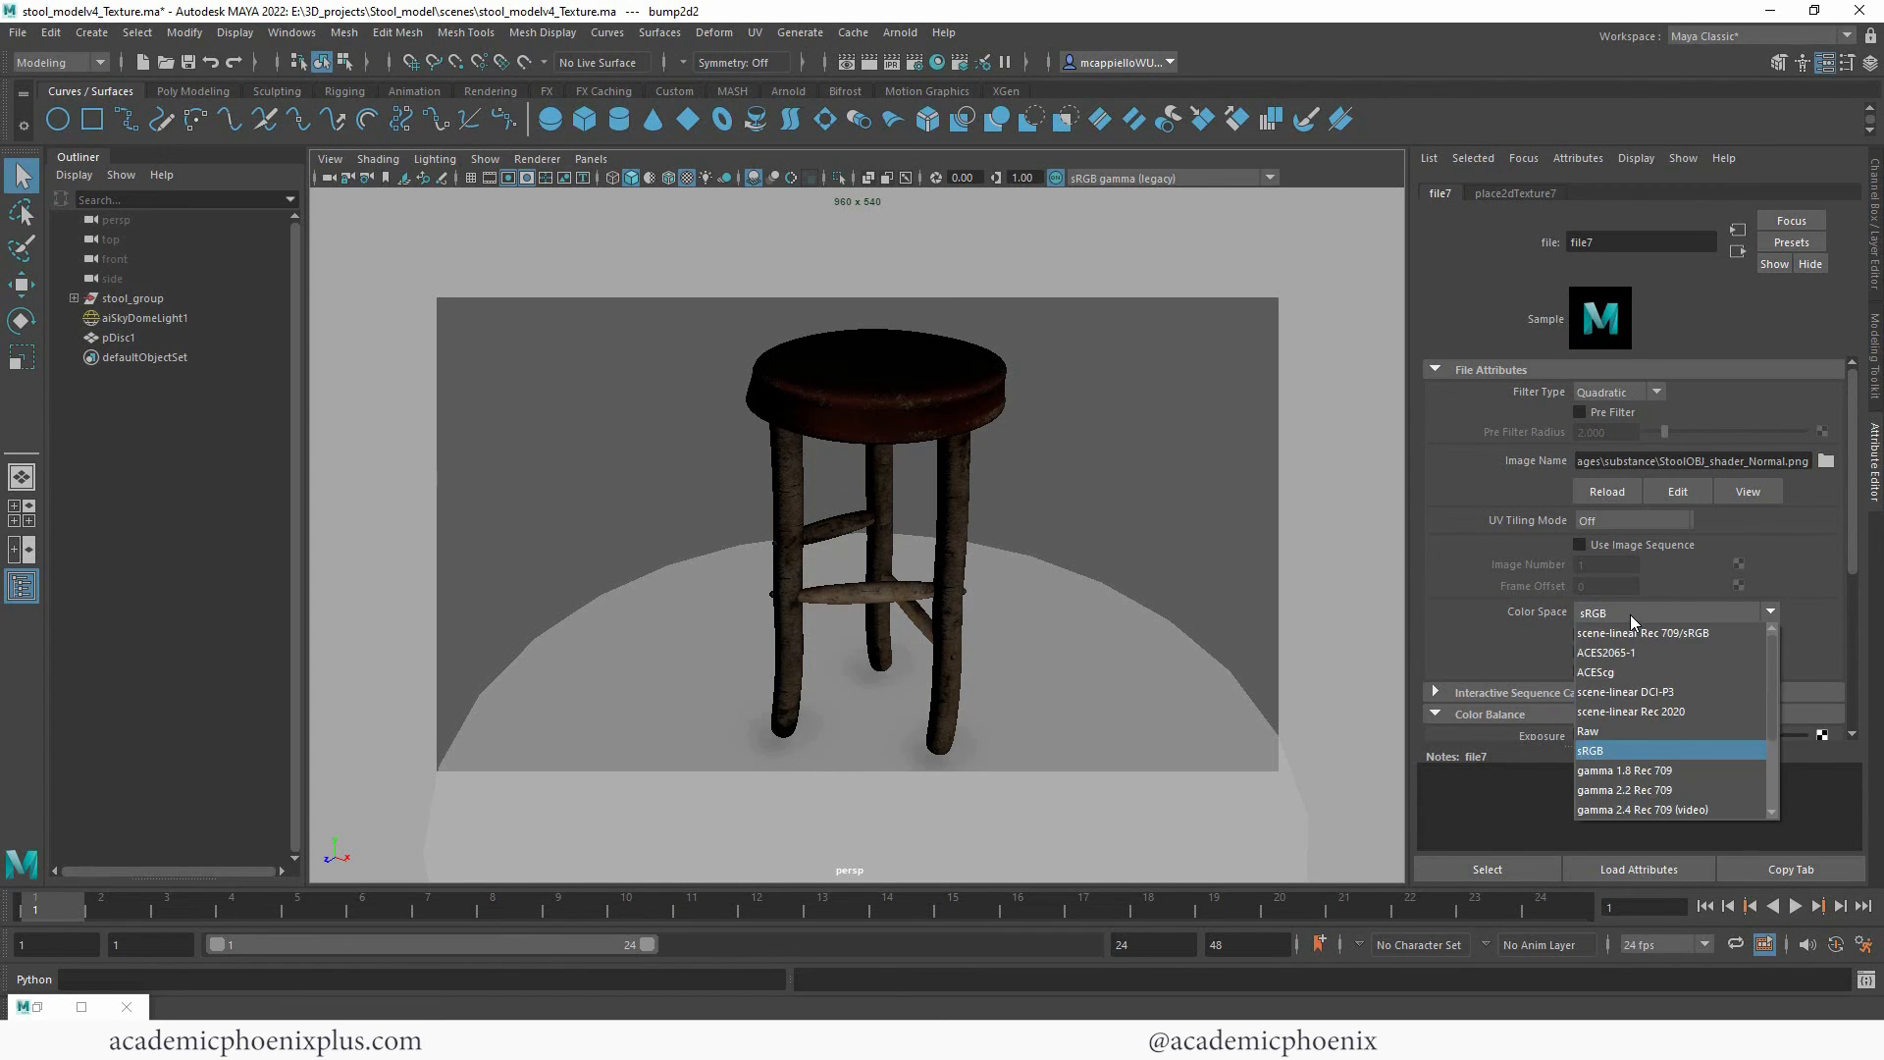
pyautogui.click(1612, 733)
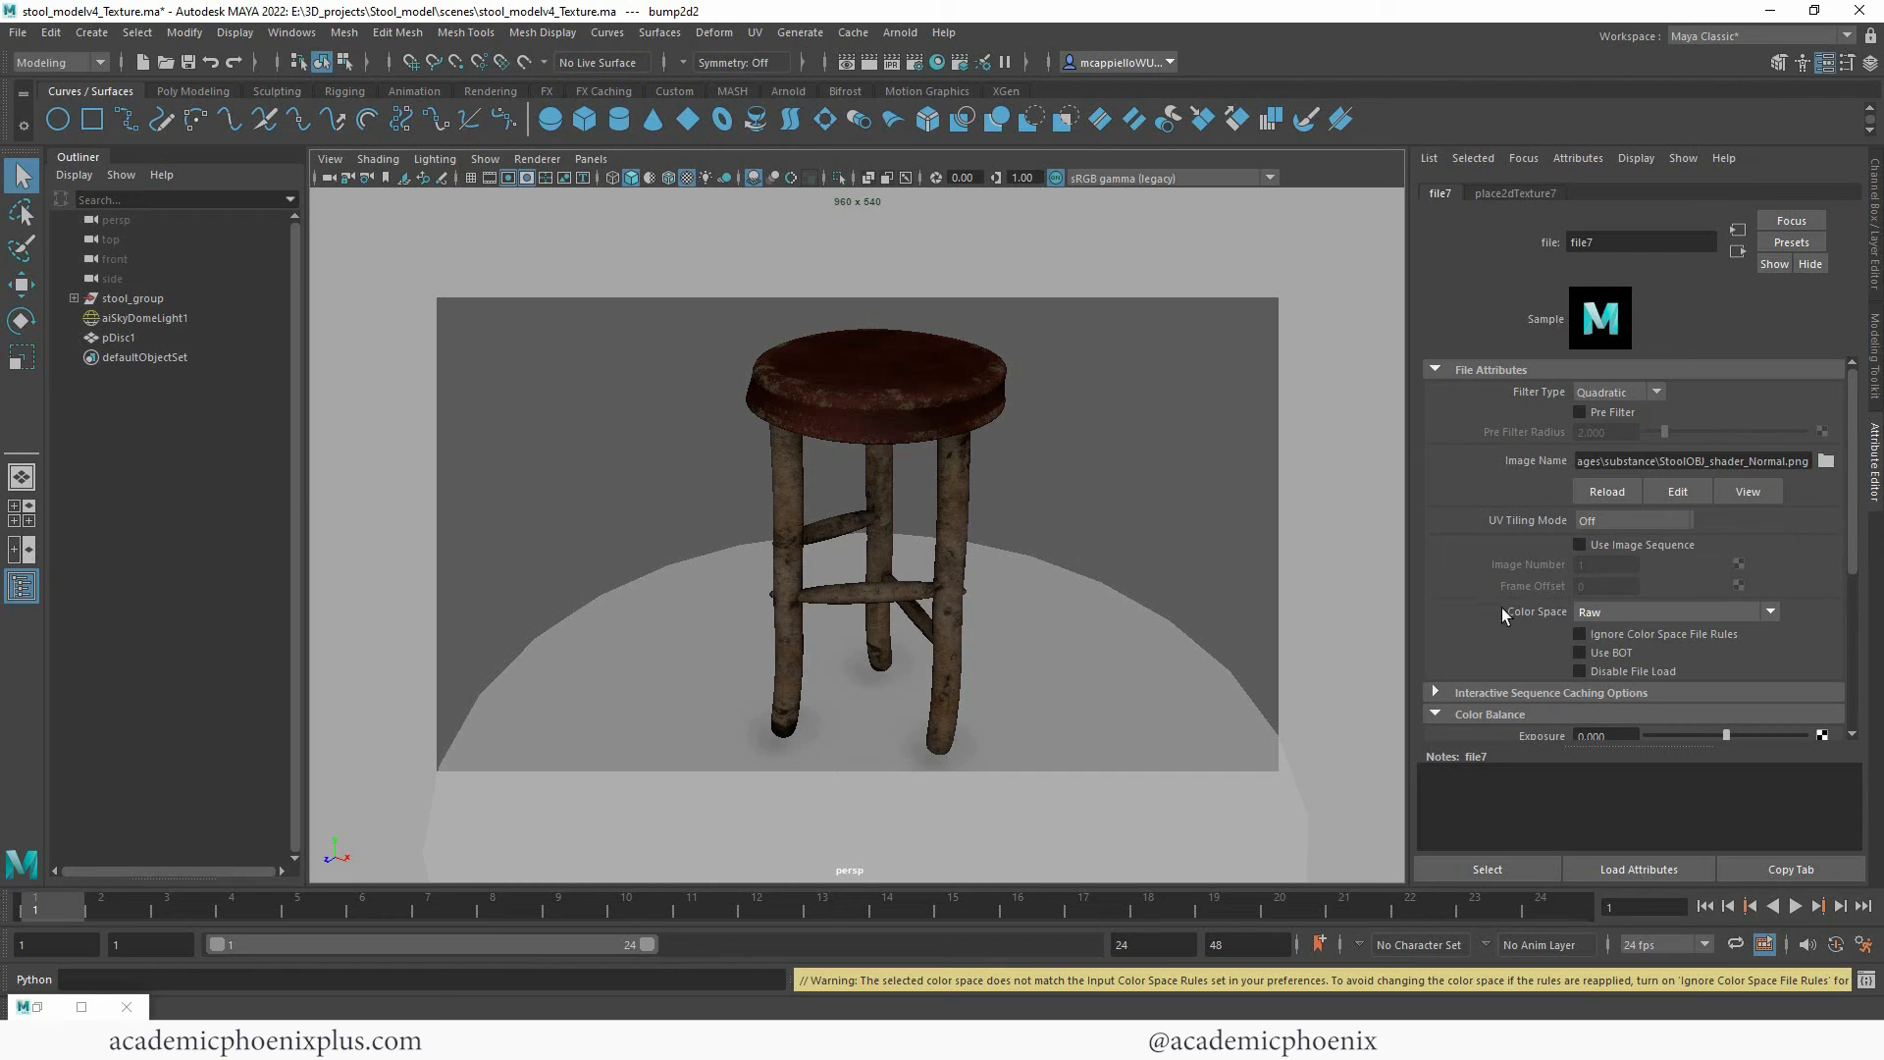
# Return to the bump node's attributes and restore the Arnold RenderView to check the render.
pyautogui.click(1737, 252)
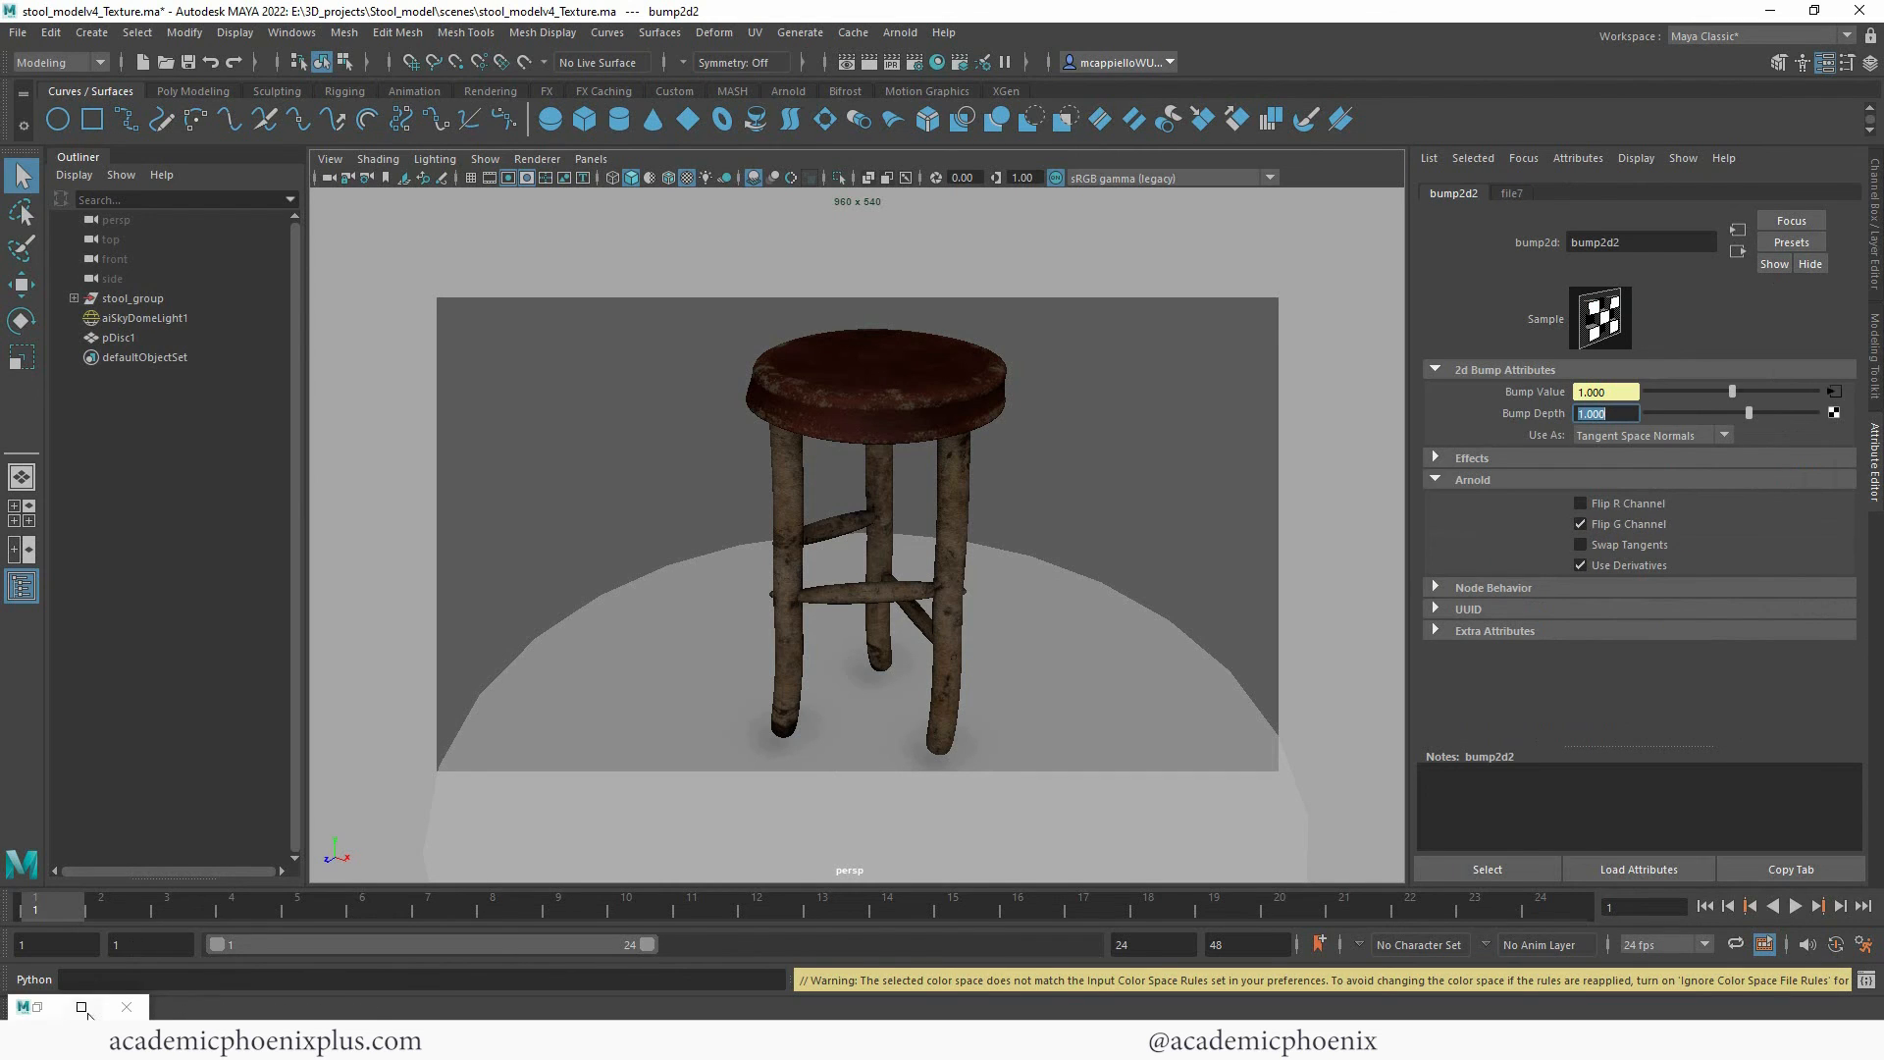
pyautogui.click(36, 1007)
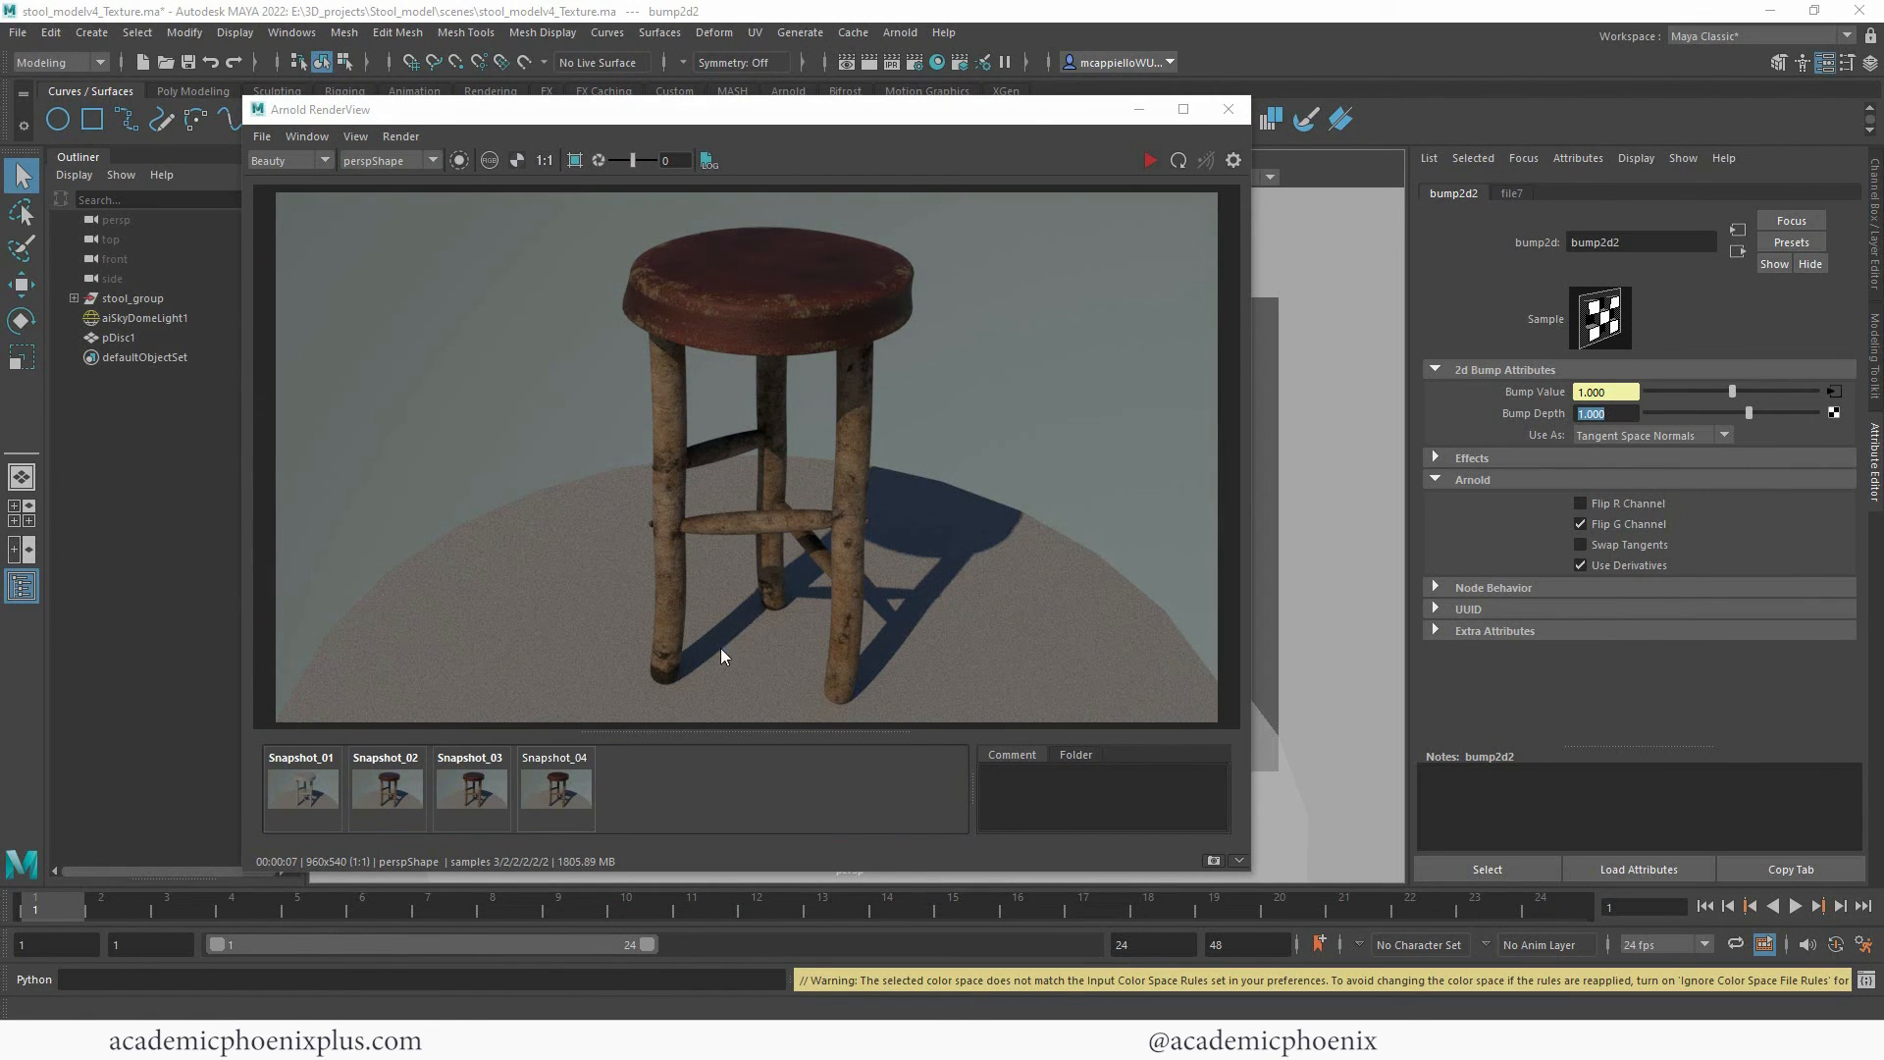
# Compare the current render with Snapshot_04 up close on the stool seat to examine the normal map's effect.
pyautogui.click(557, 789)
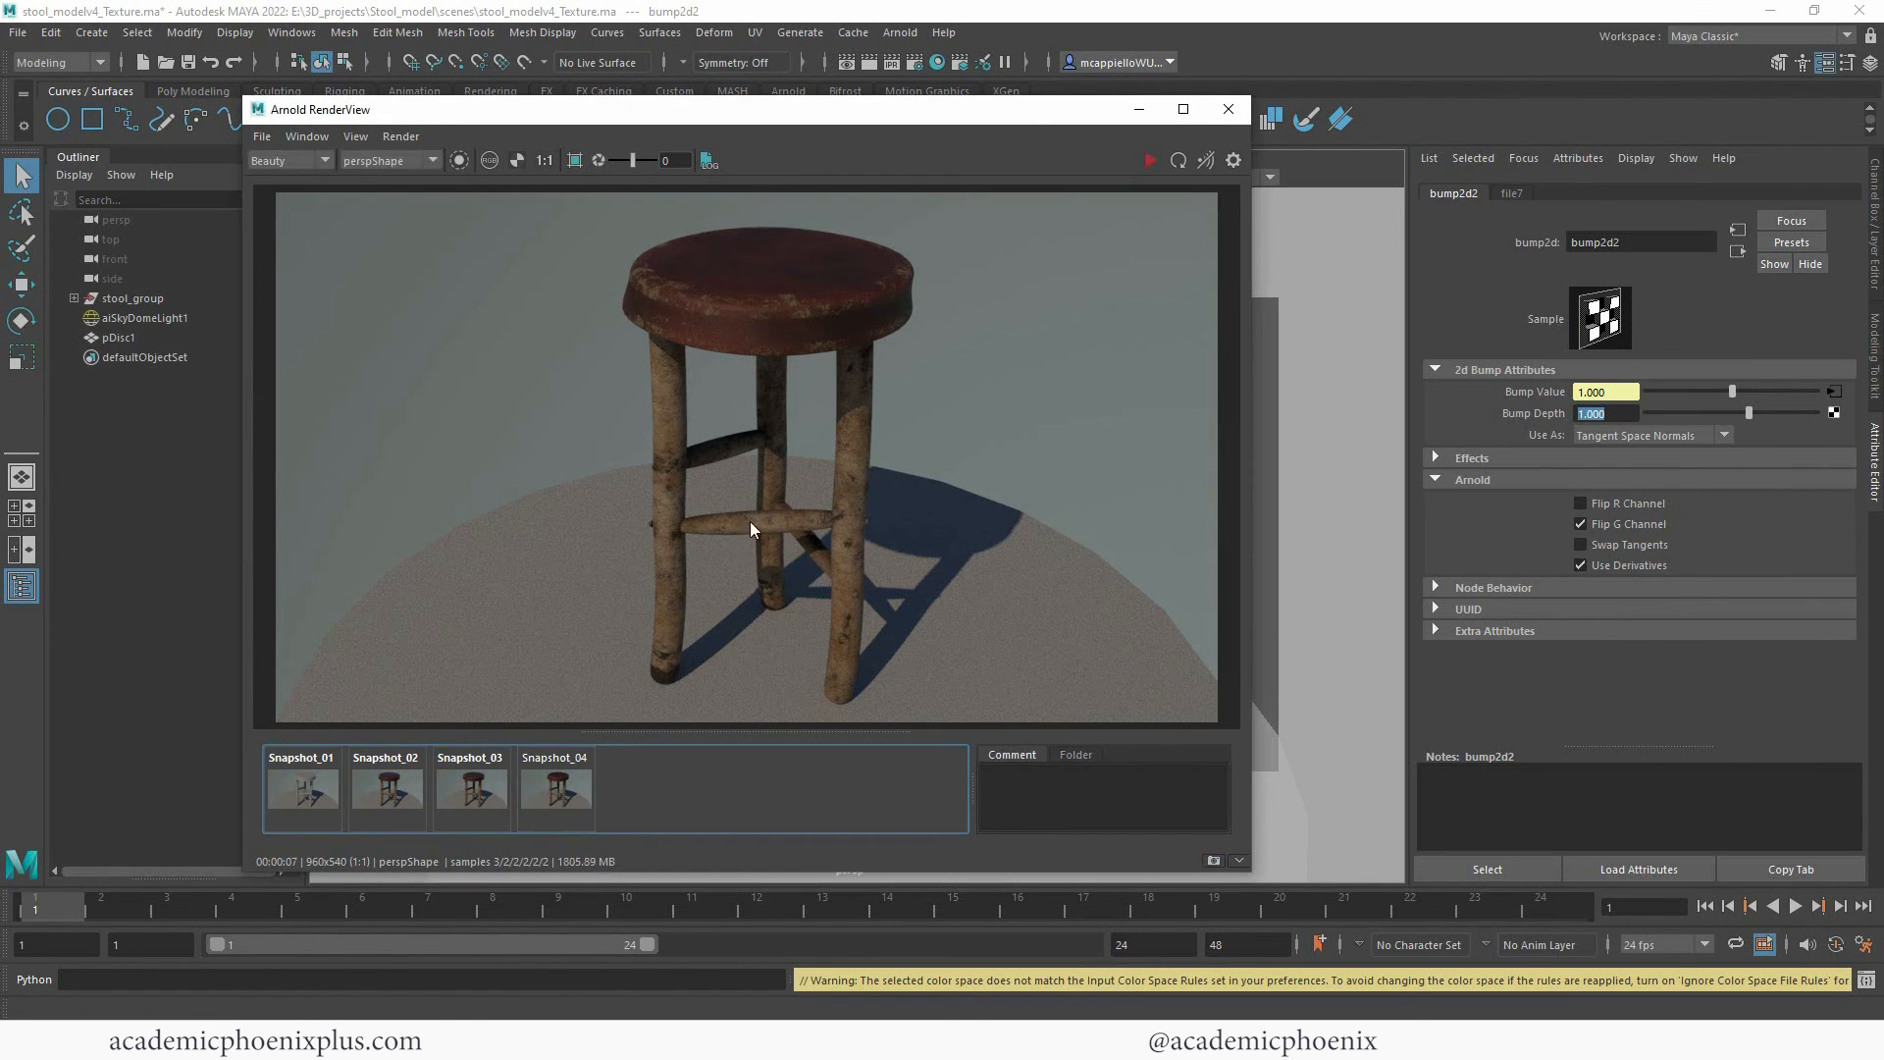
pyautogui.scroll(5, 1120, 371)
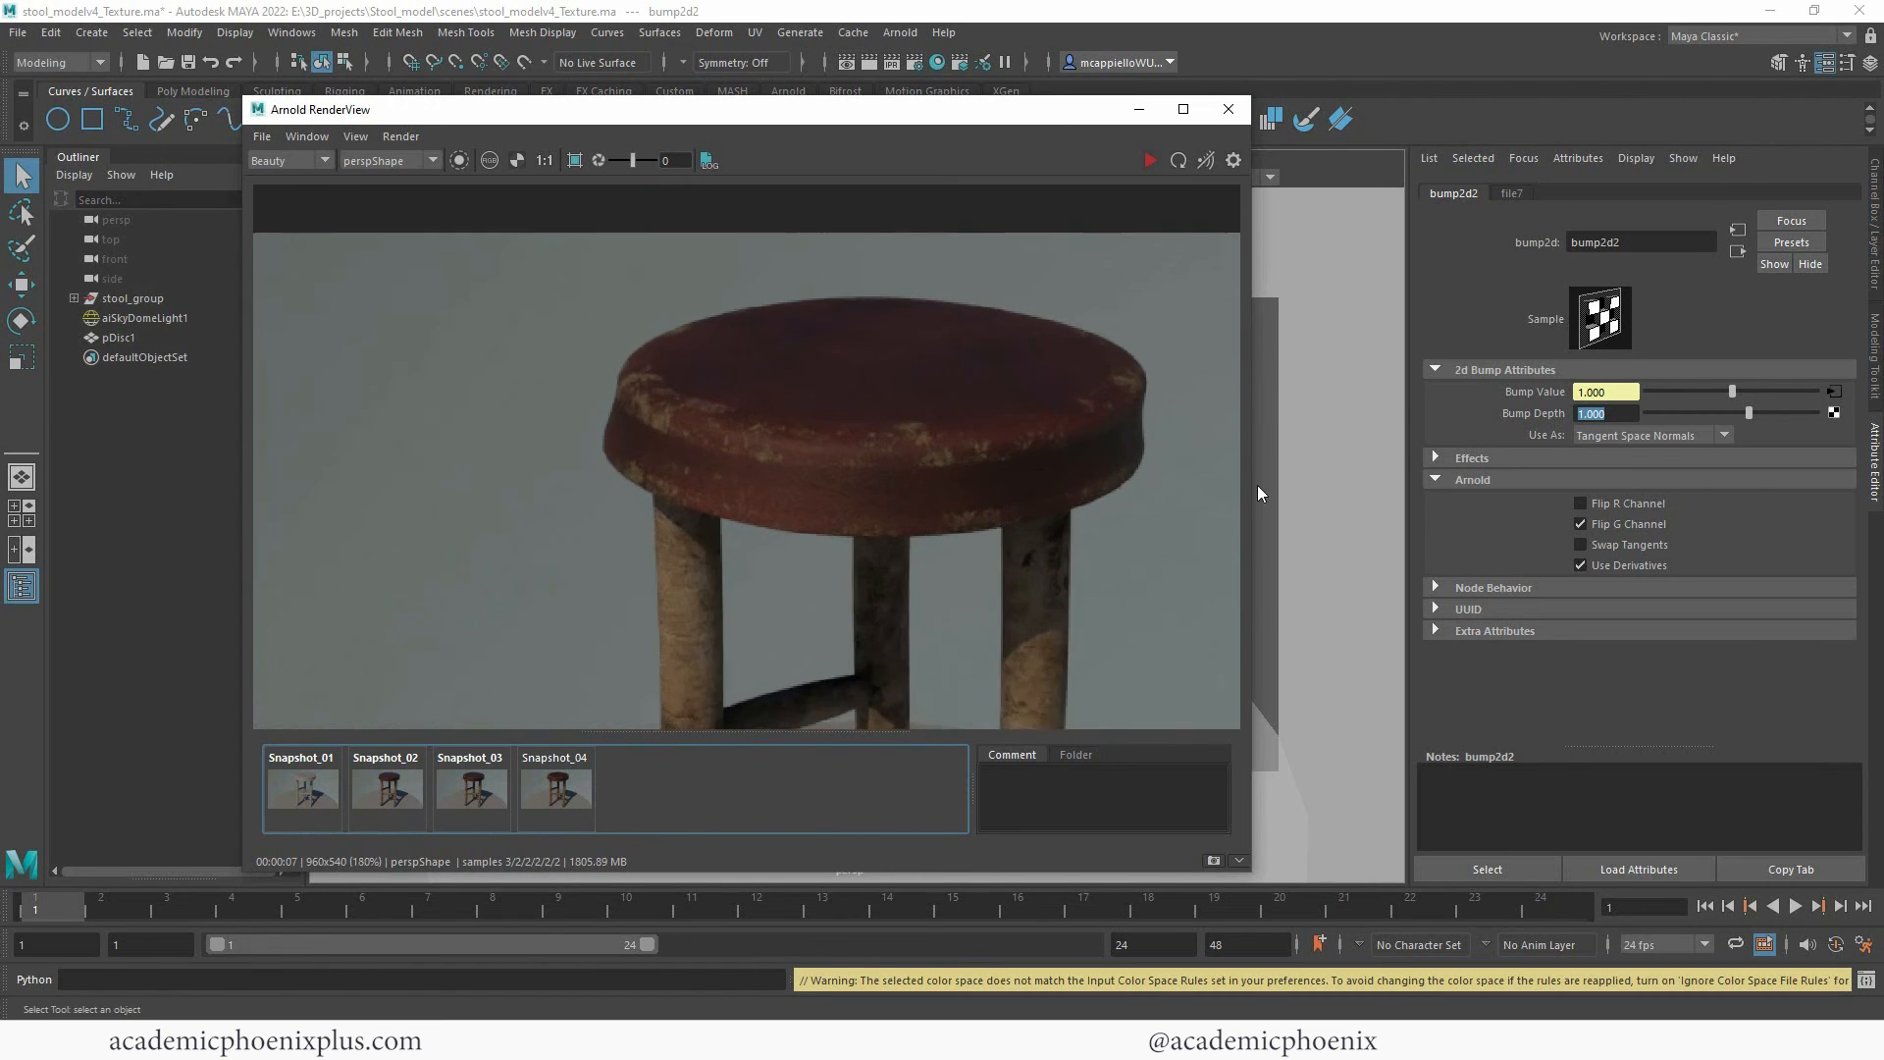
pyautogui.scroll(1, 854, 465)
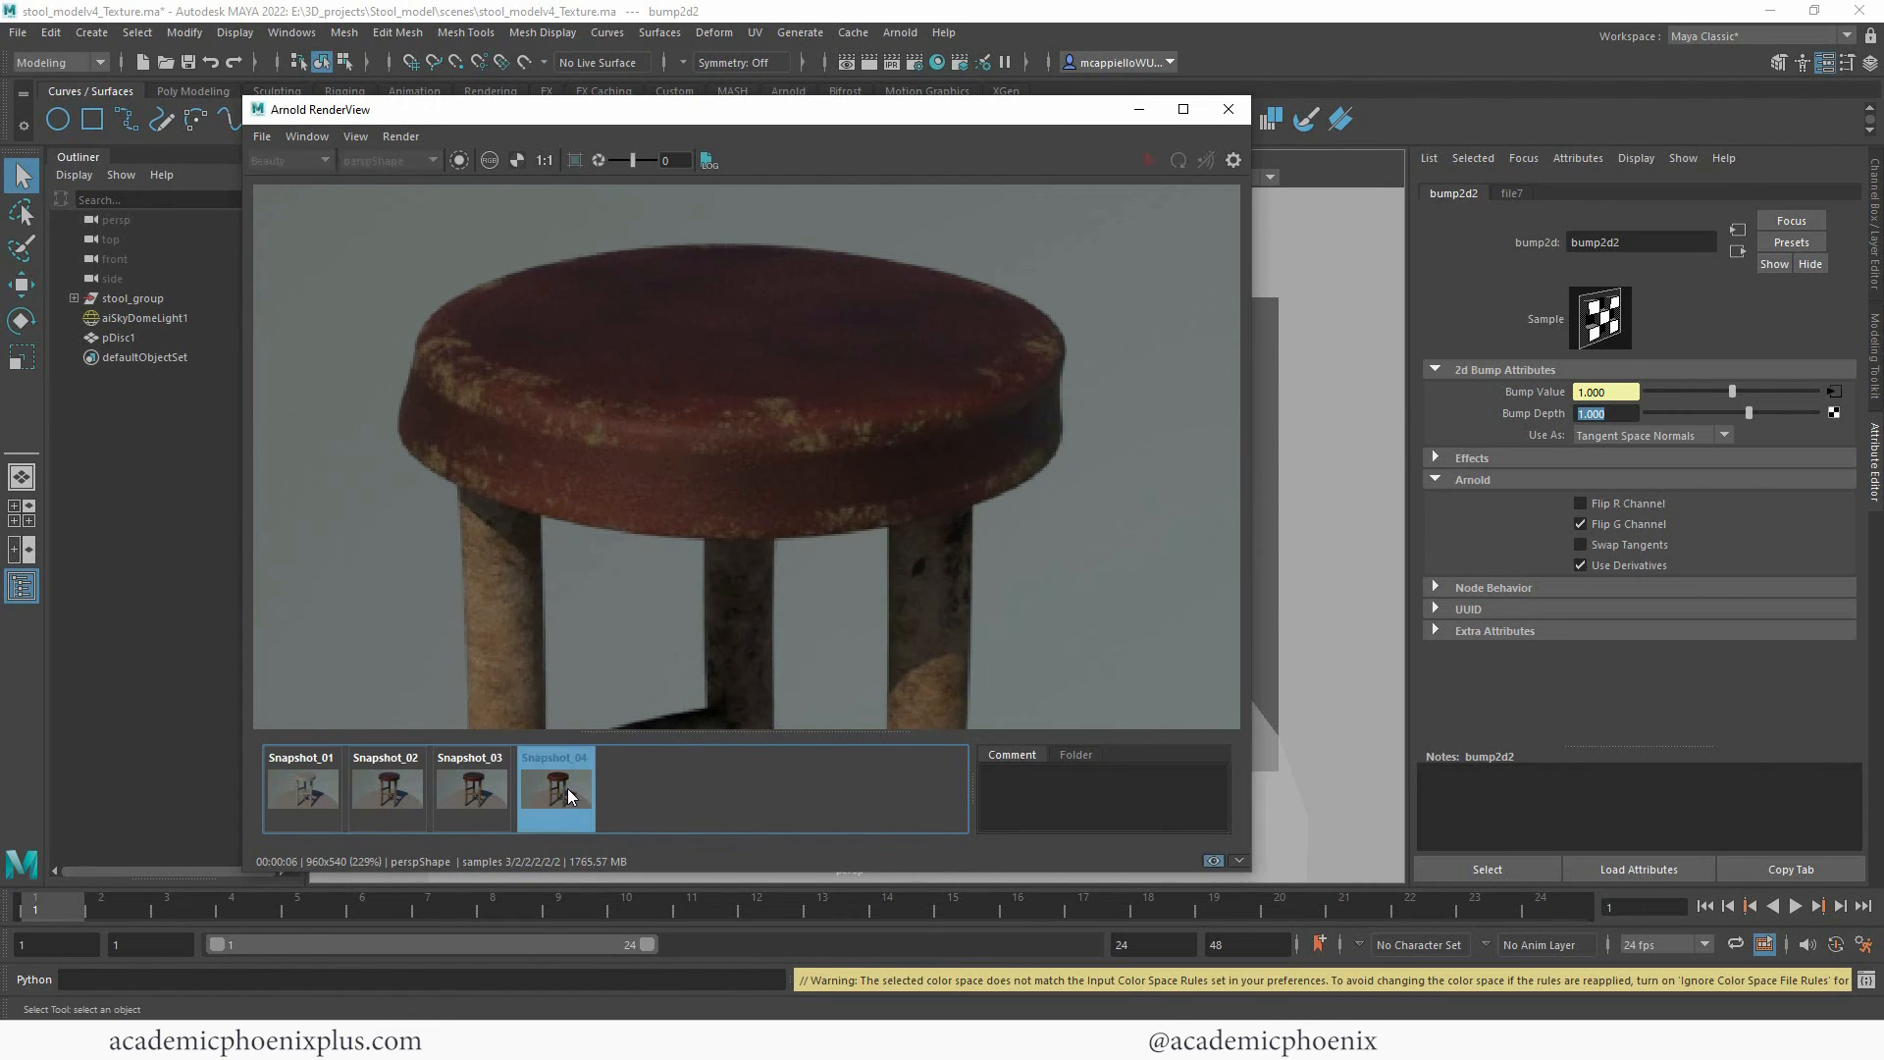
pyautogui.click(603, 455)
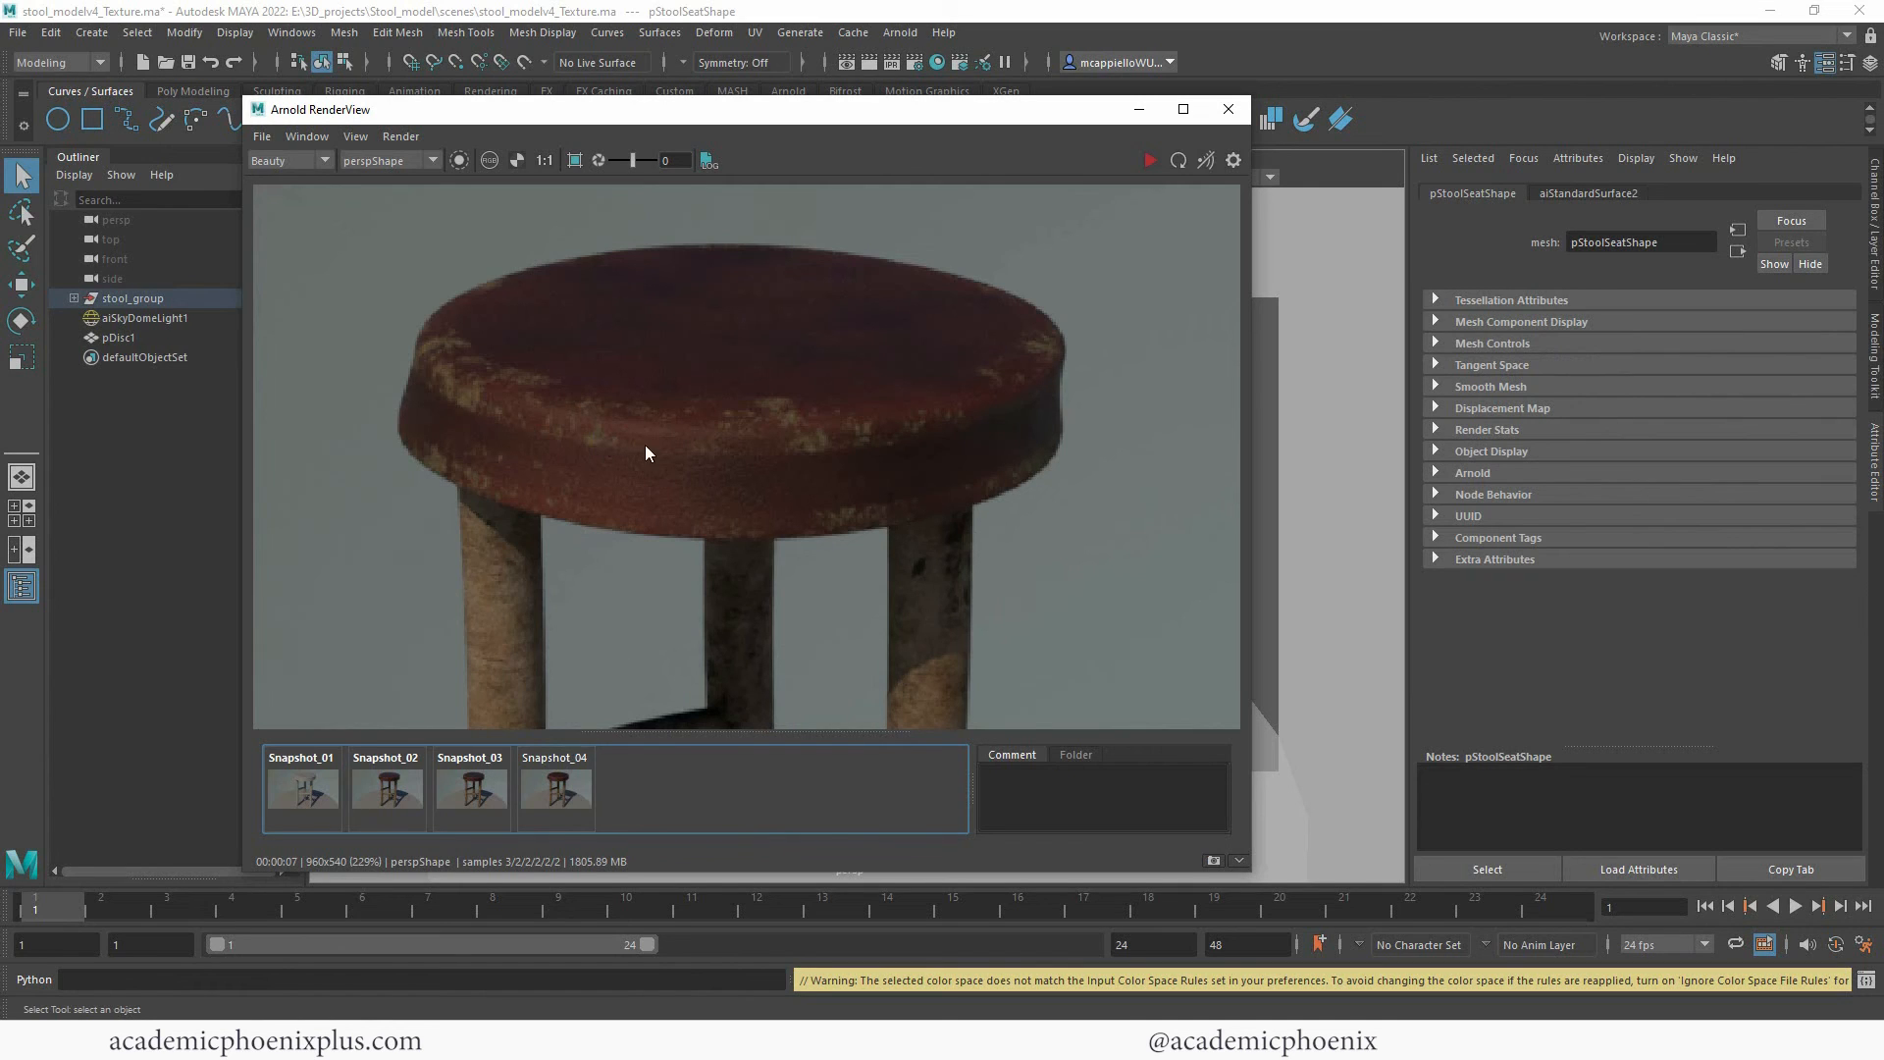
pyautogui.click(561, 785)
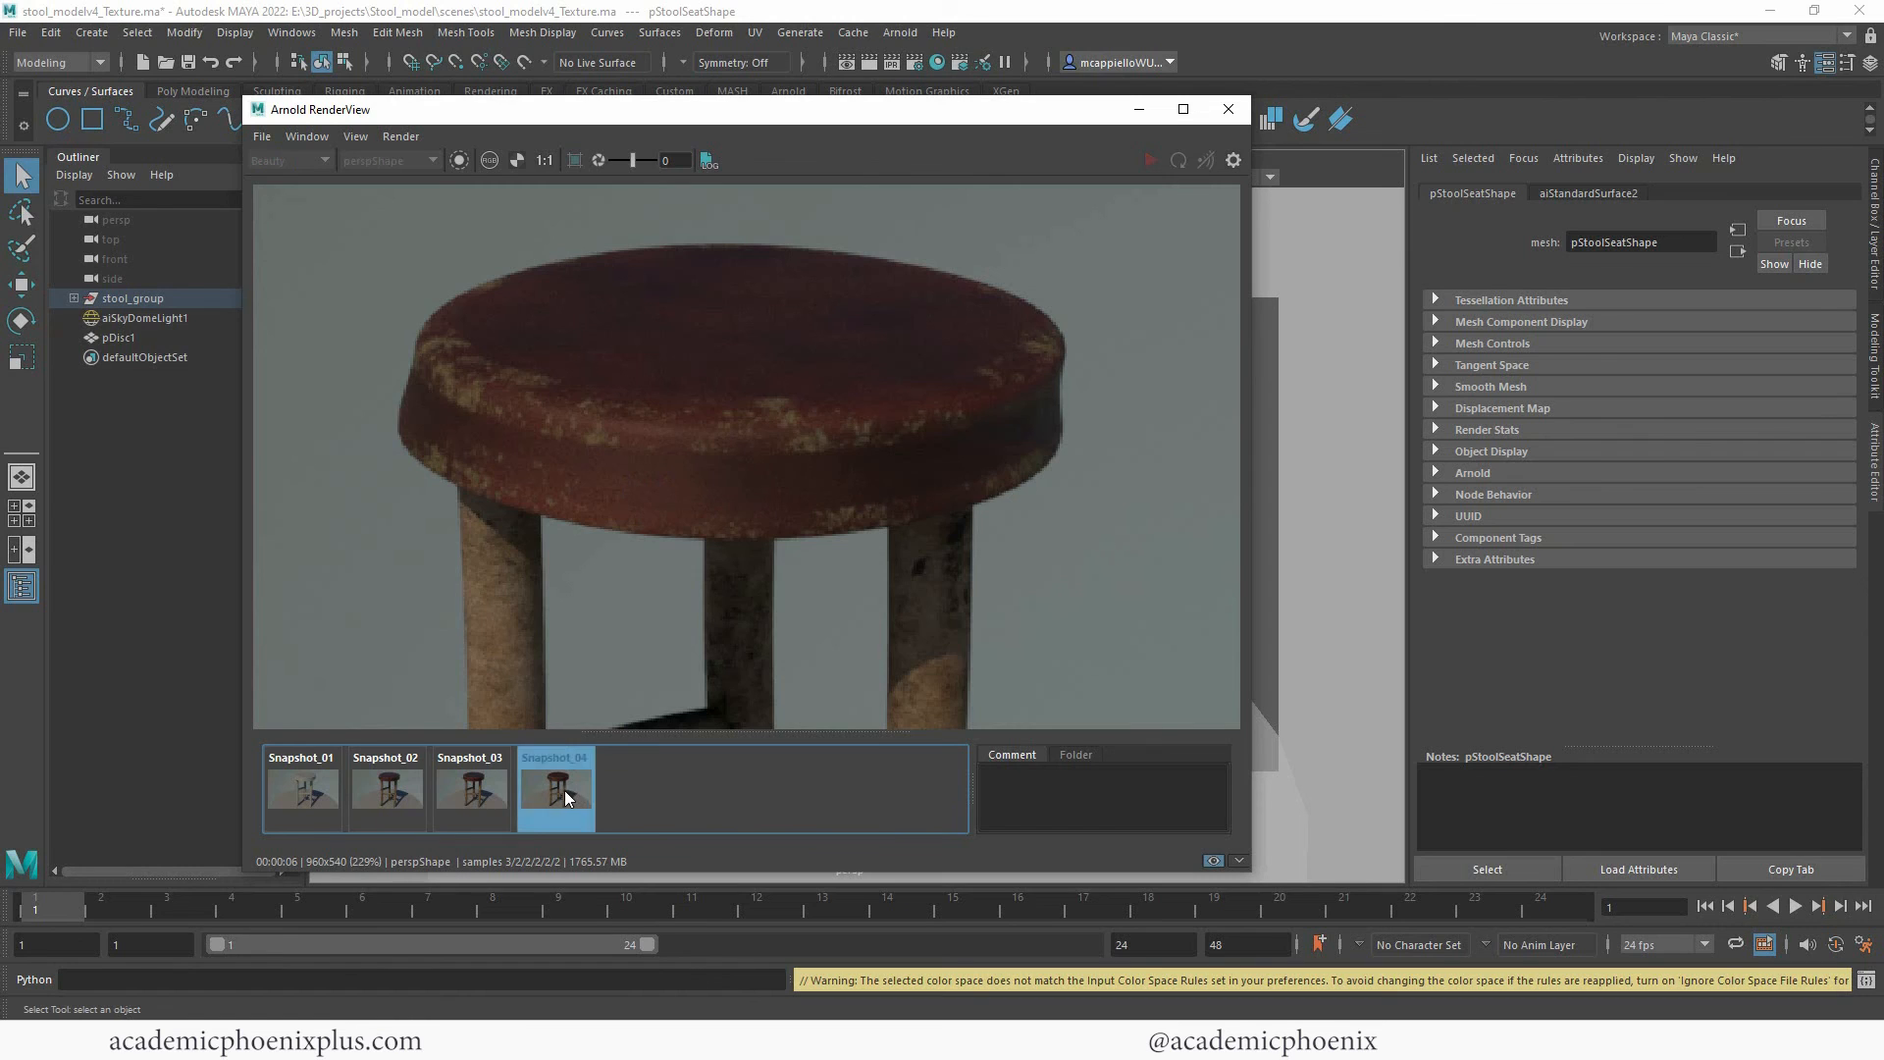
pyautogui.click(564, 791)
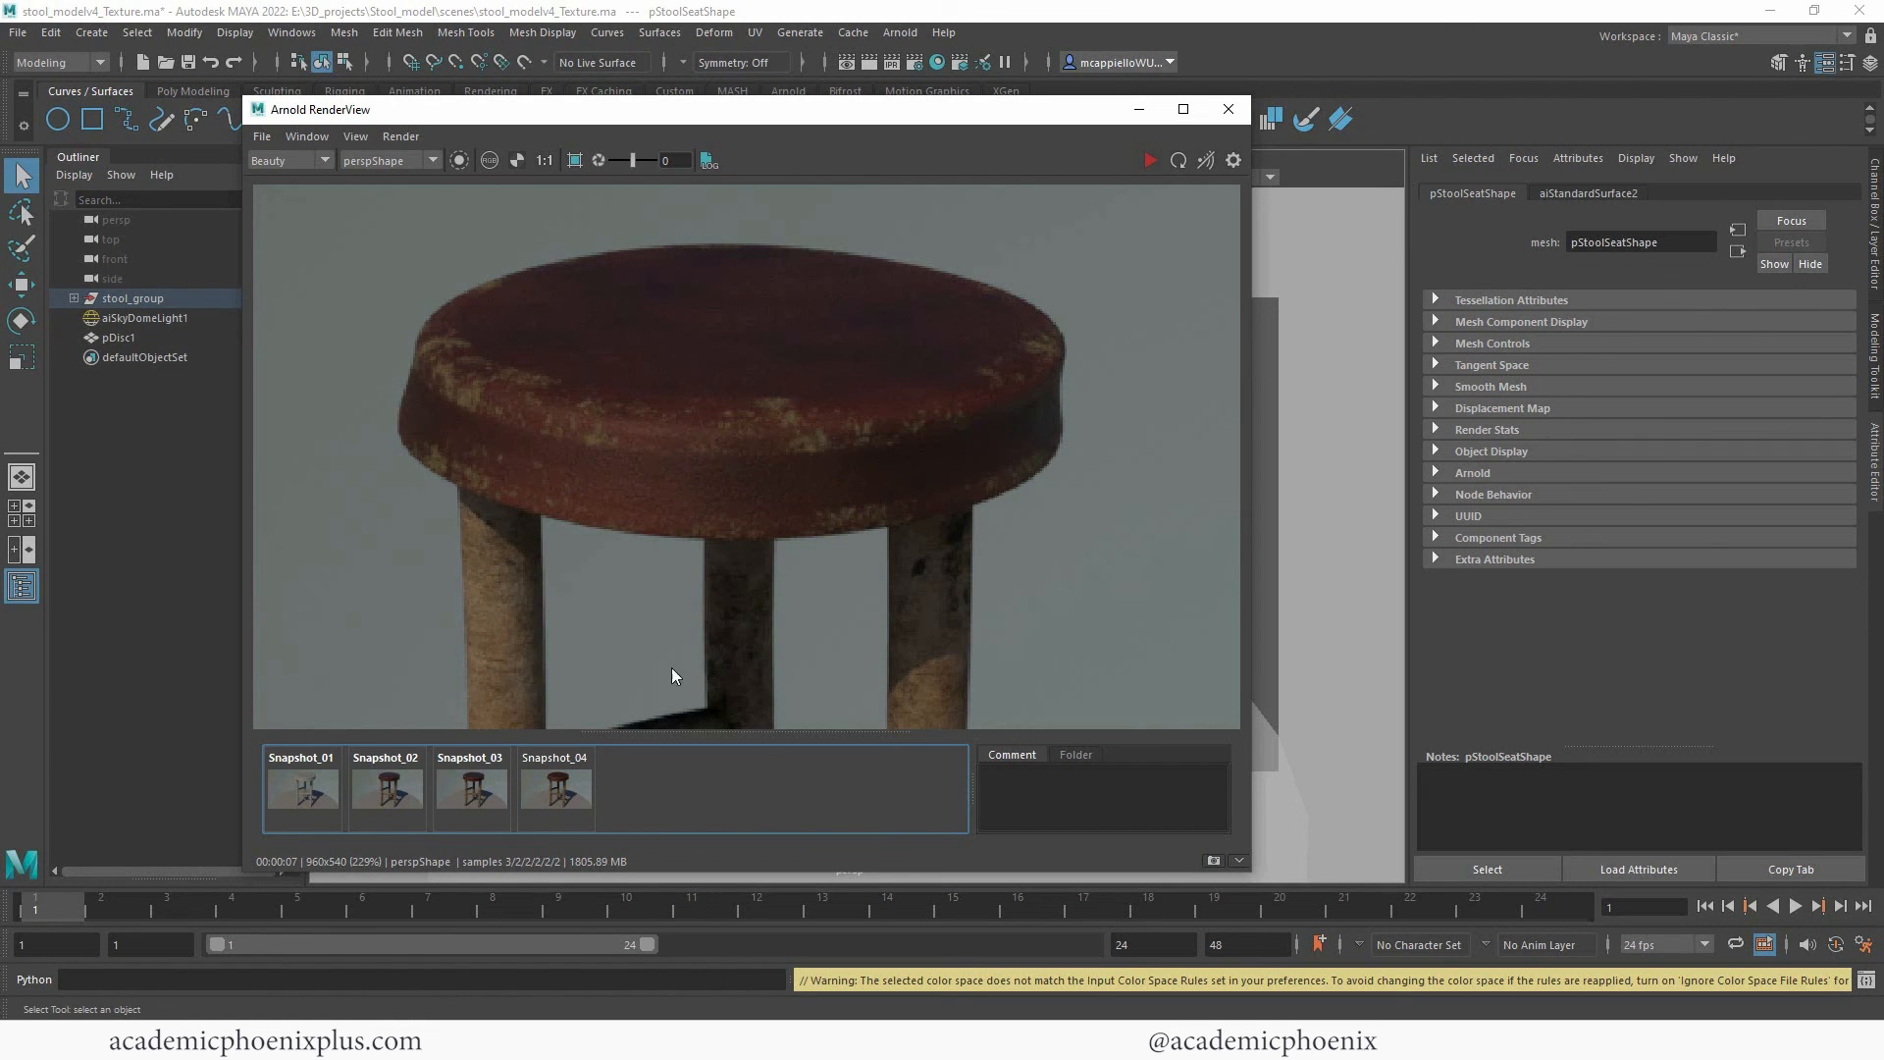
pyautogui.click(570, 803)
pyautogui.click(567, 792)
pyautogui.click(569, 794)
pyautogui.click(570, 795)
pyautogui.click(578, 788)
pyautogui.click(575, 789)
pyautogui.click(575, 787)
pyautogui.click(577, 785)
pyautogui.click(579, 786)
# Return the render to 1:1 scale and compare the whole stool between Snapshot_04 and the current render.
pyautogui.click(544, 161)
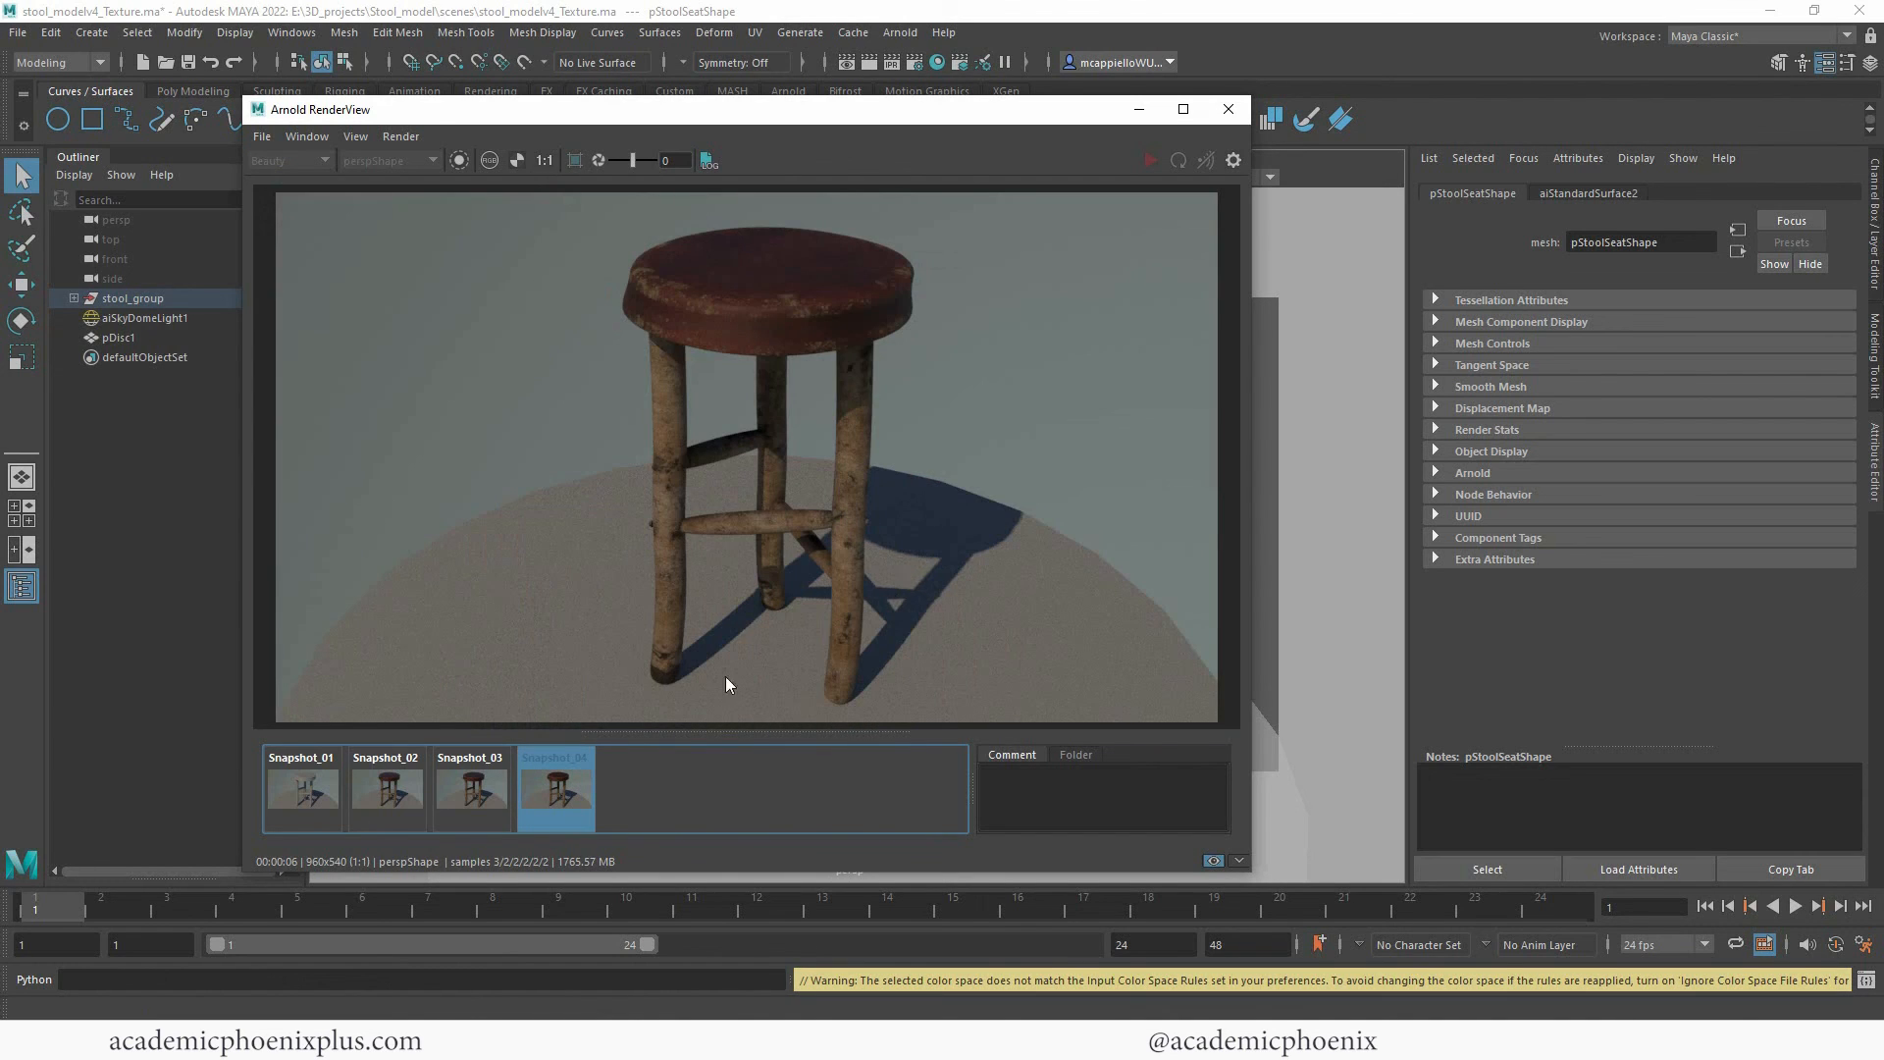
pyautogui.click(568, 790)
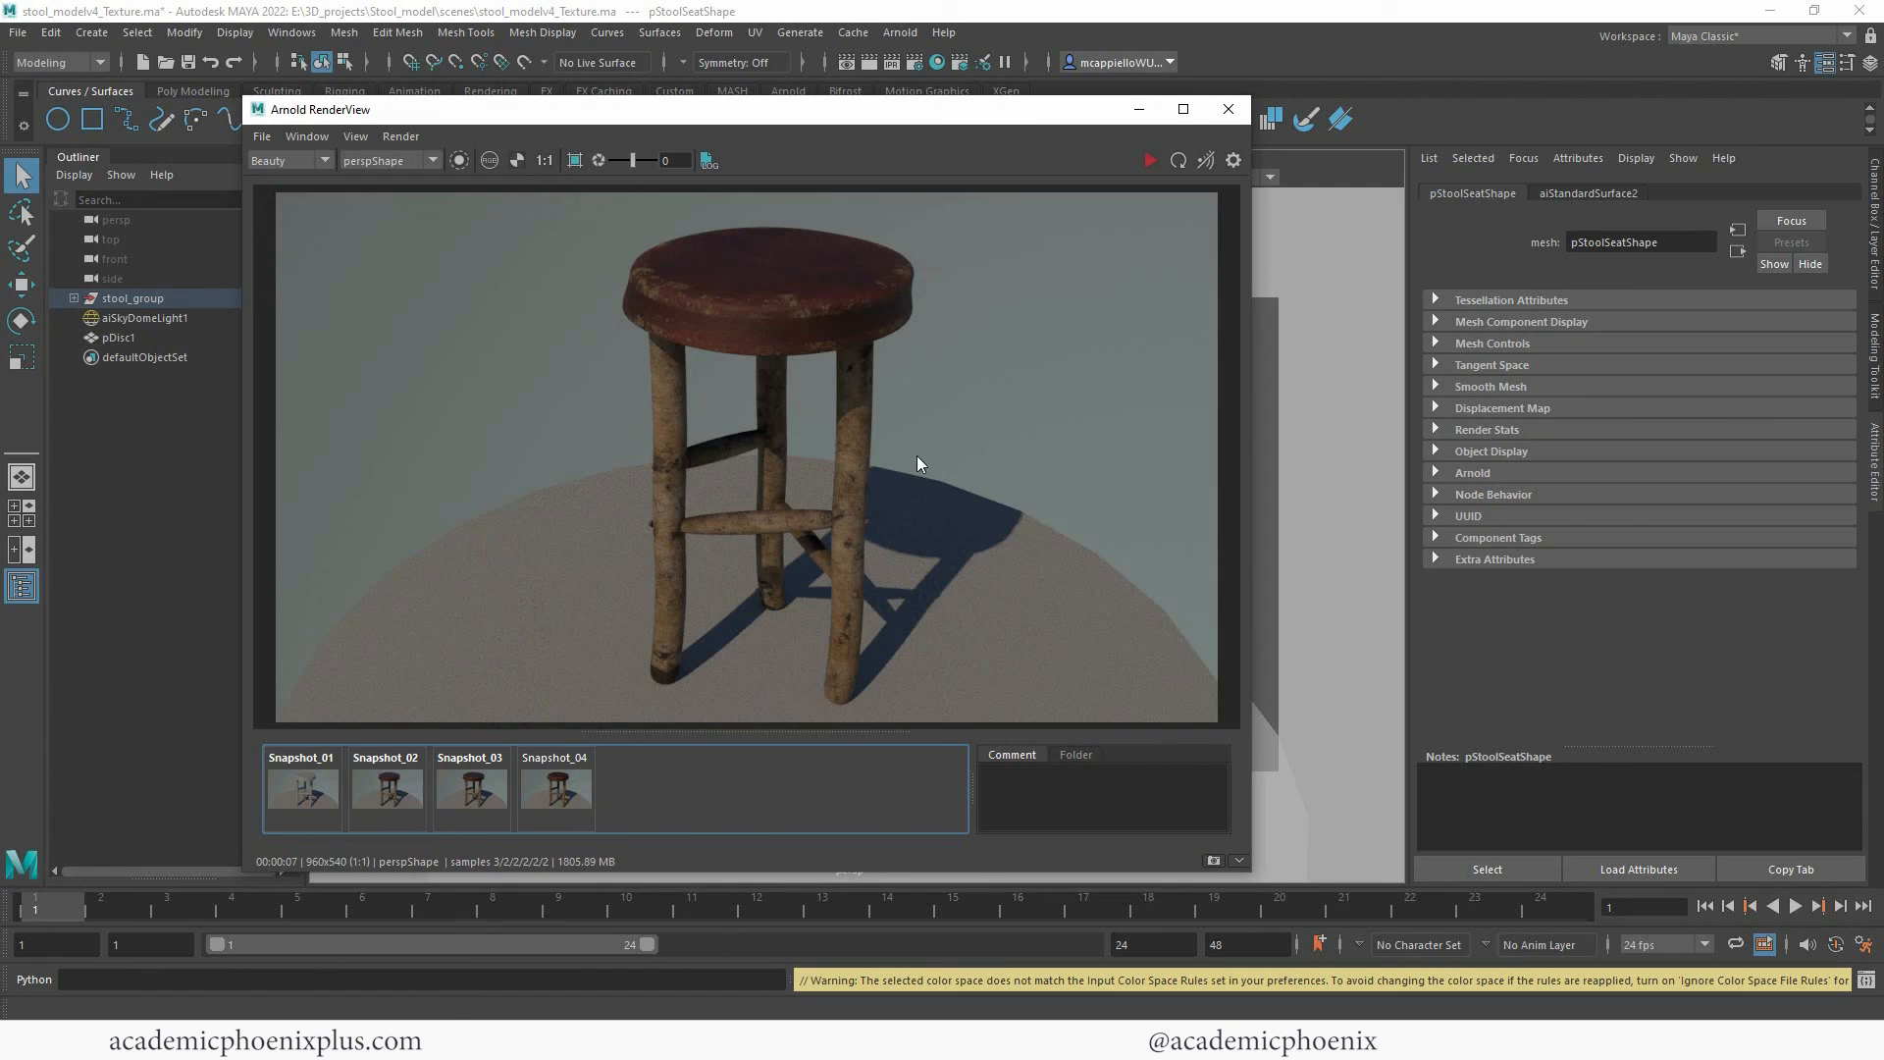